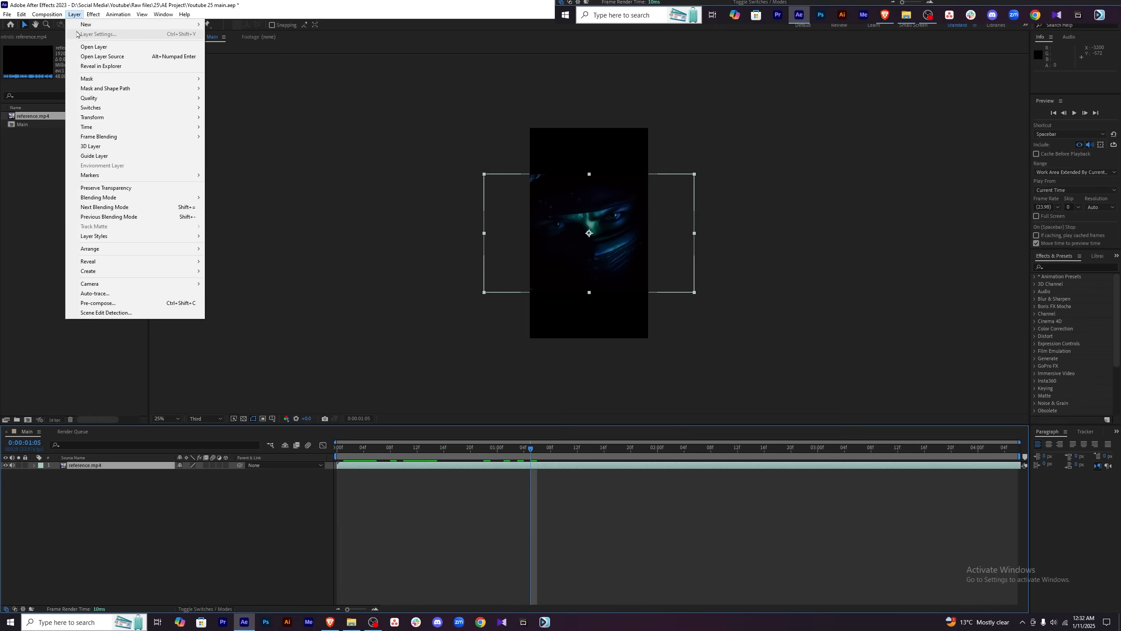
Resize the Main composition to a width of 1920 px and a height of 1080 px.
click(70, 37)
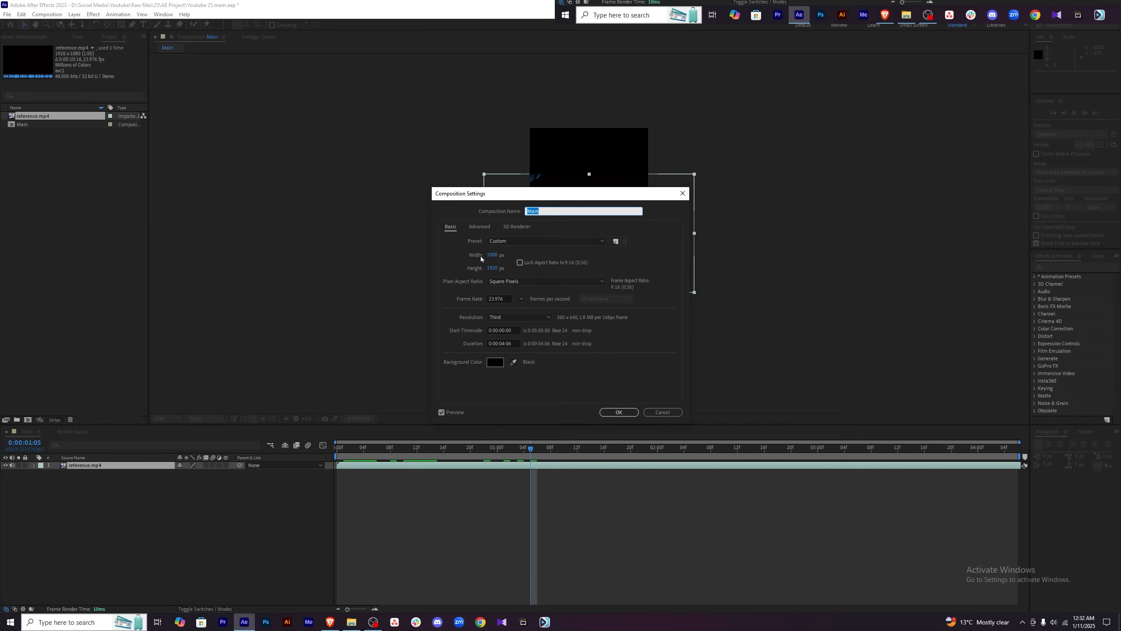
click(492, 255)
text(192)
click(493, 268)
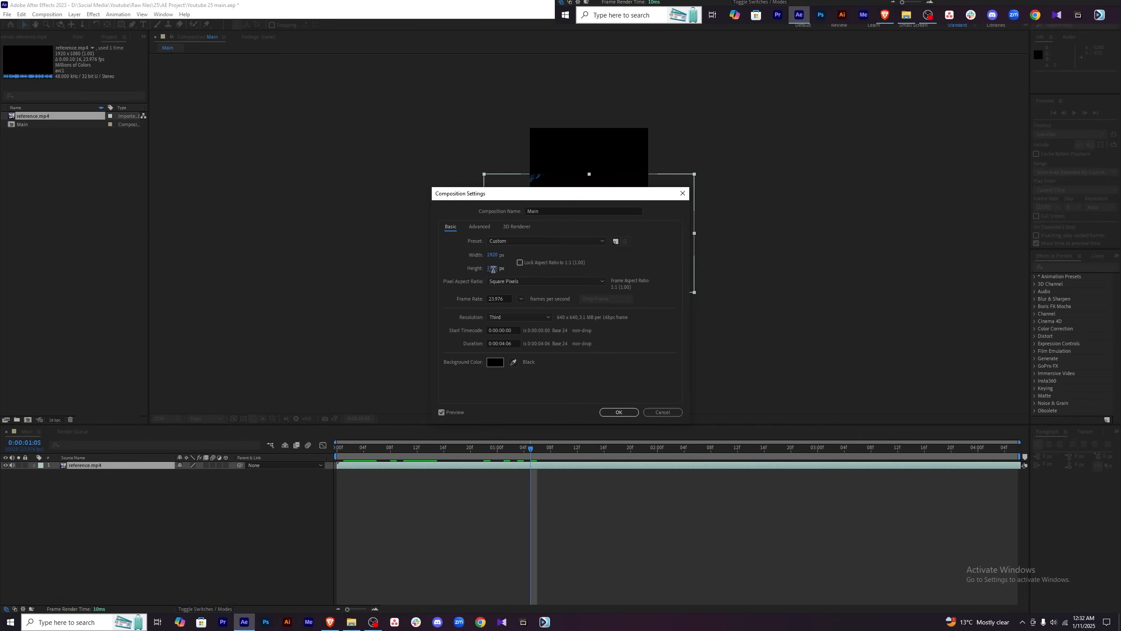
text(1080)
key(Return)
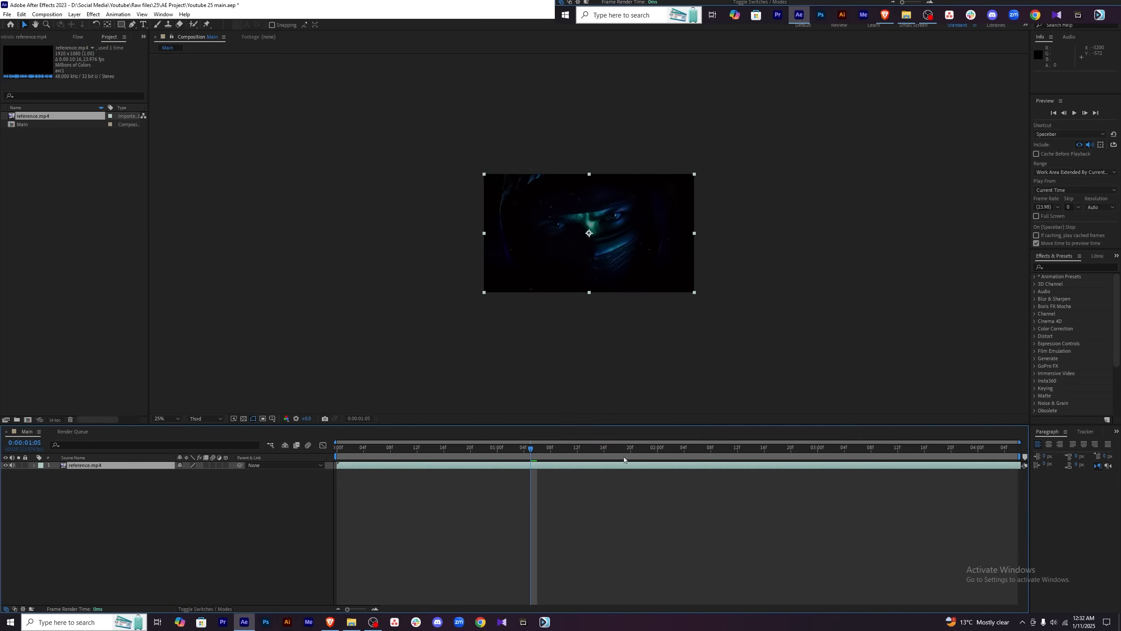
Extend the Main composition's duration to 0:00:15:06.
click(589, 487)
drag(531, 449, 728, 449)
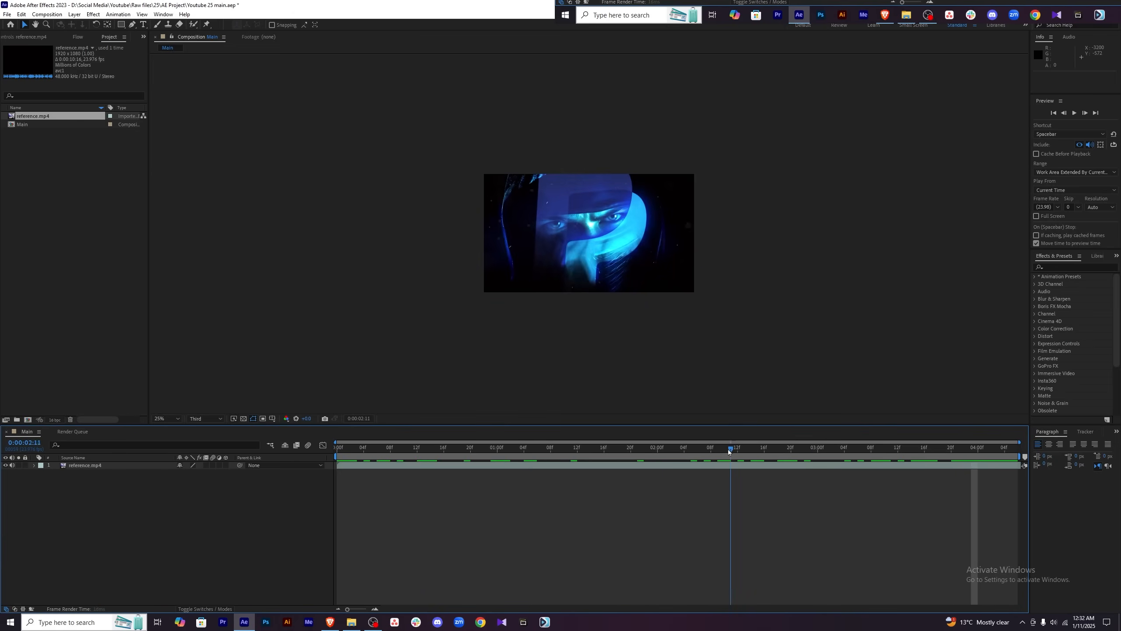
click(46, 14)
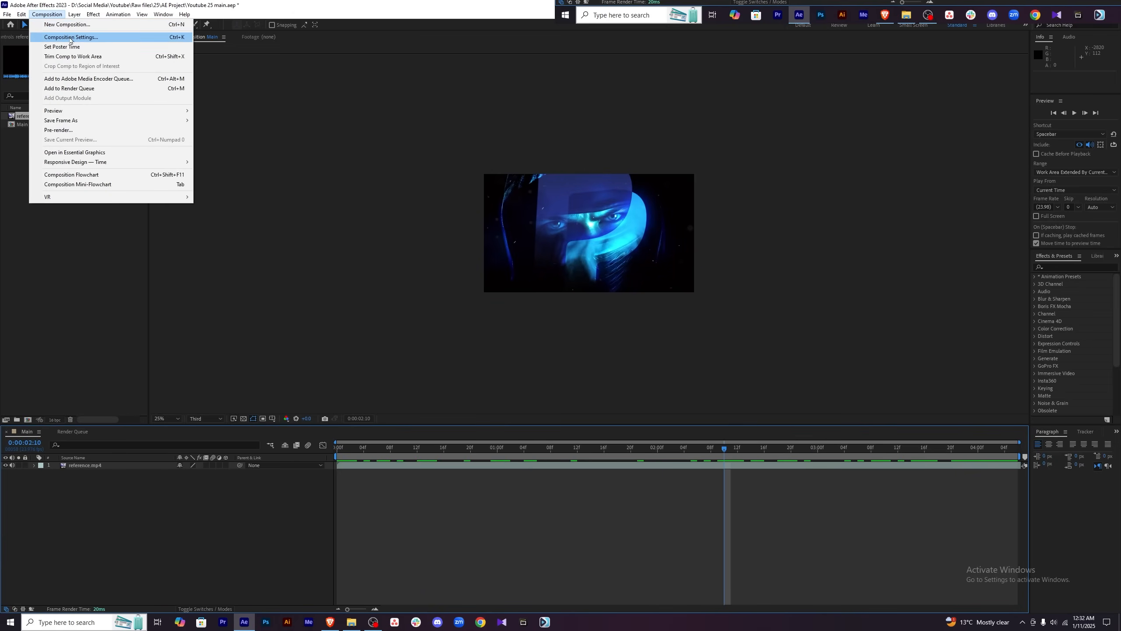
click(71, 37)
click(504, 344)
key(BackSpace)
key(BackSpace)
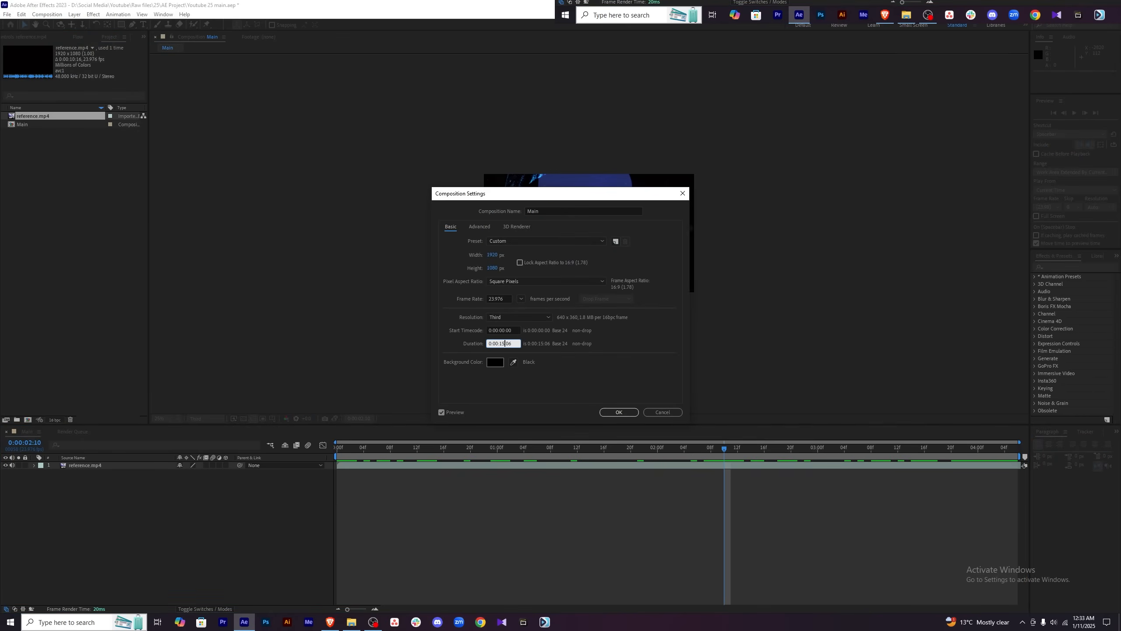
text(15)
click(620, 412)
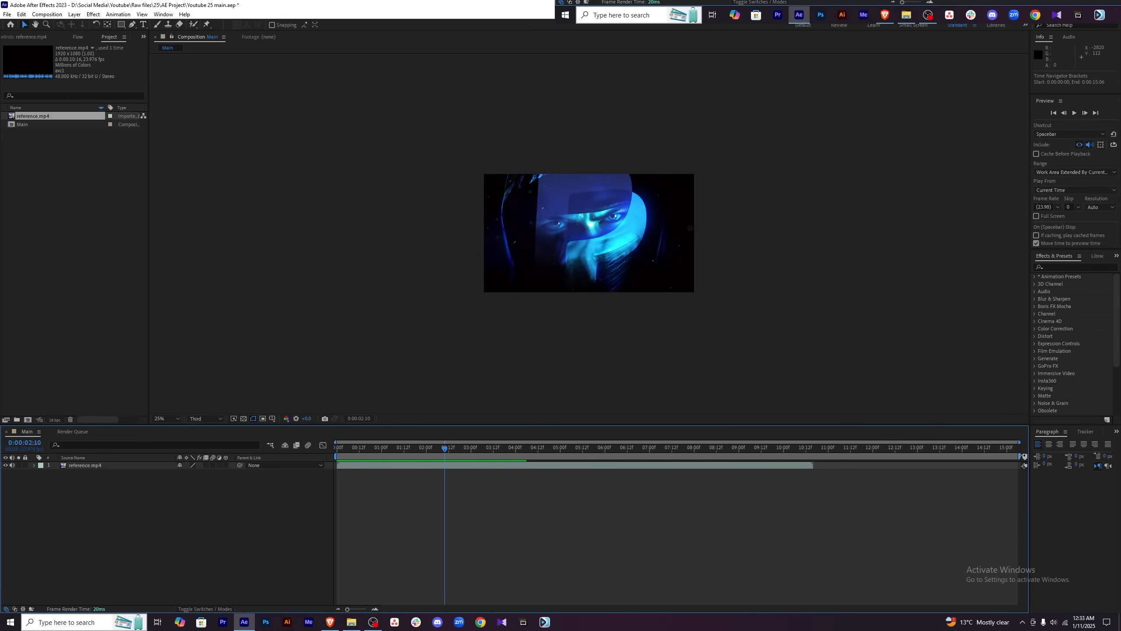
Shorten the work area to the end of the reference.mp4 clip and trim the composition to it.
drag(1023, 456, 818, 456)
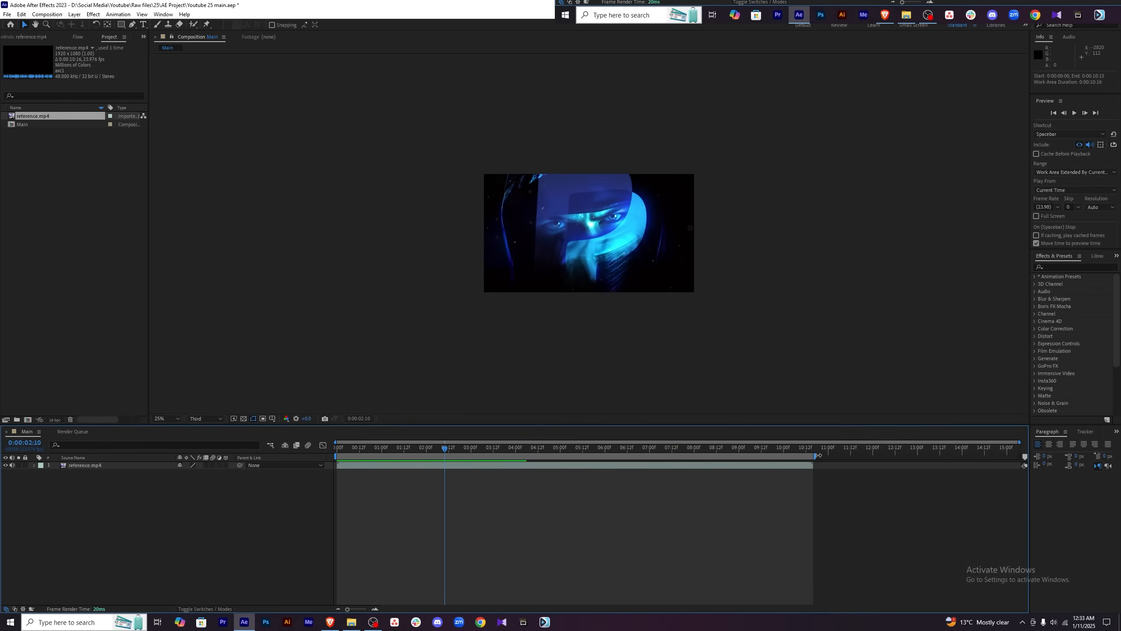
right_click(789, 454)
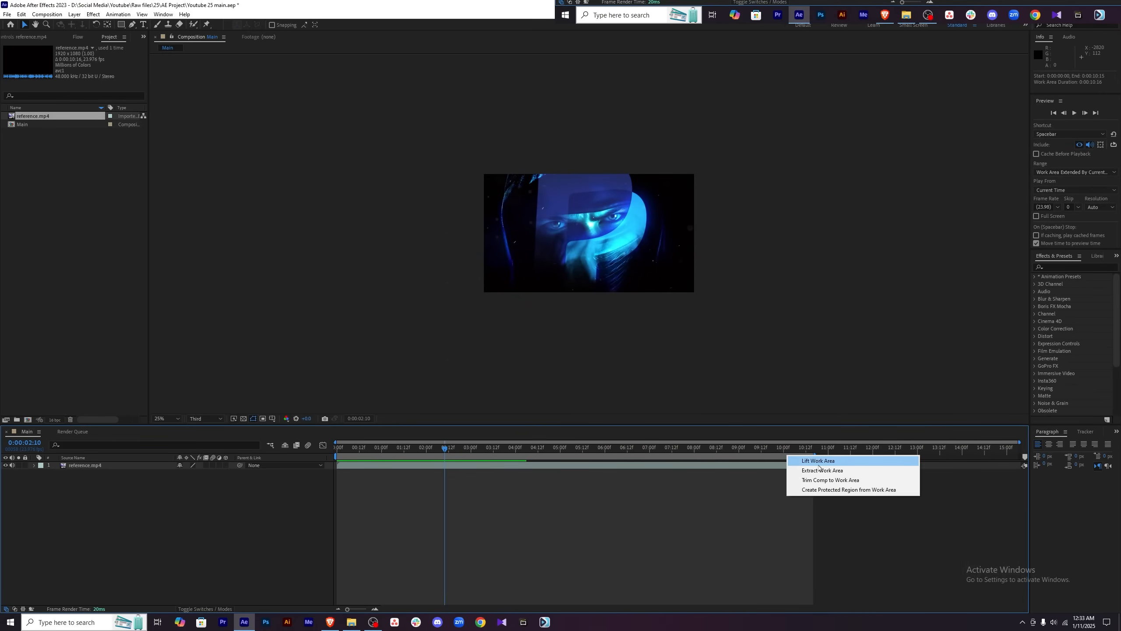
click(837, 480)
Scrub through the first seconds of the reference clip, then hide the reference.mp4 layer.
drag(906, 449, 263, 450)
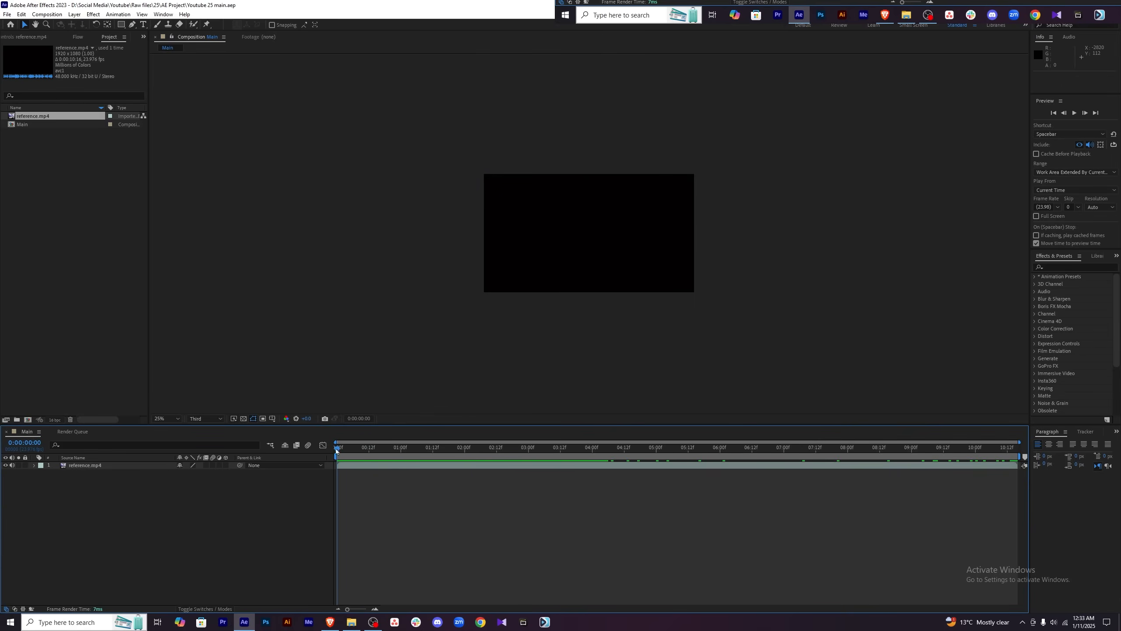
drag(336, 449, 467, 448)
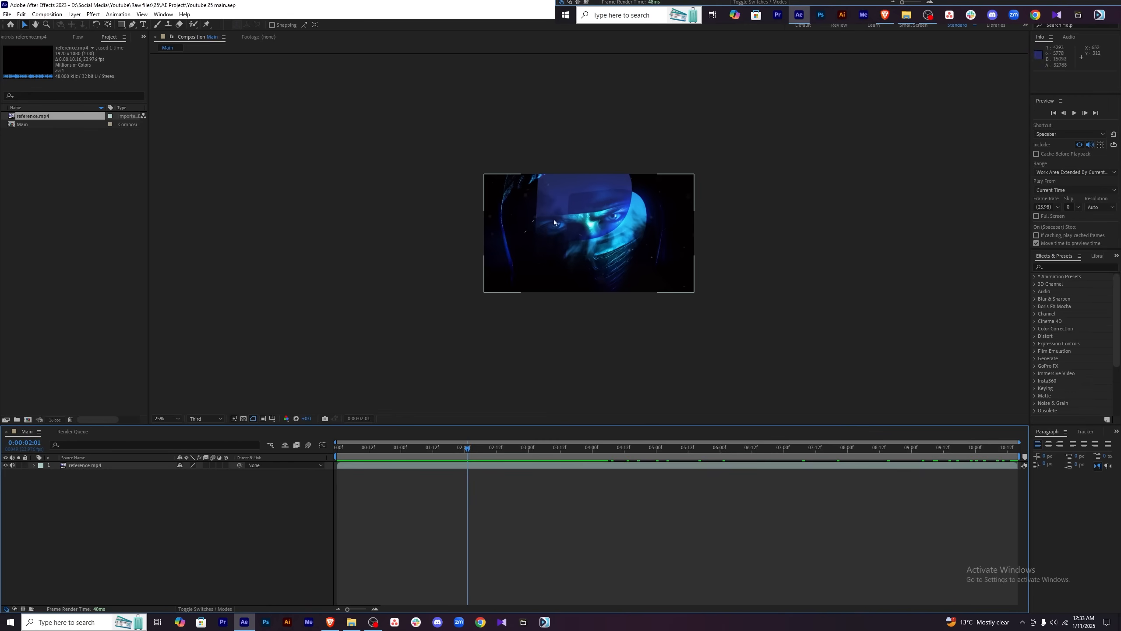
drag(468, 448, 489, 448)
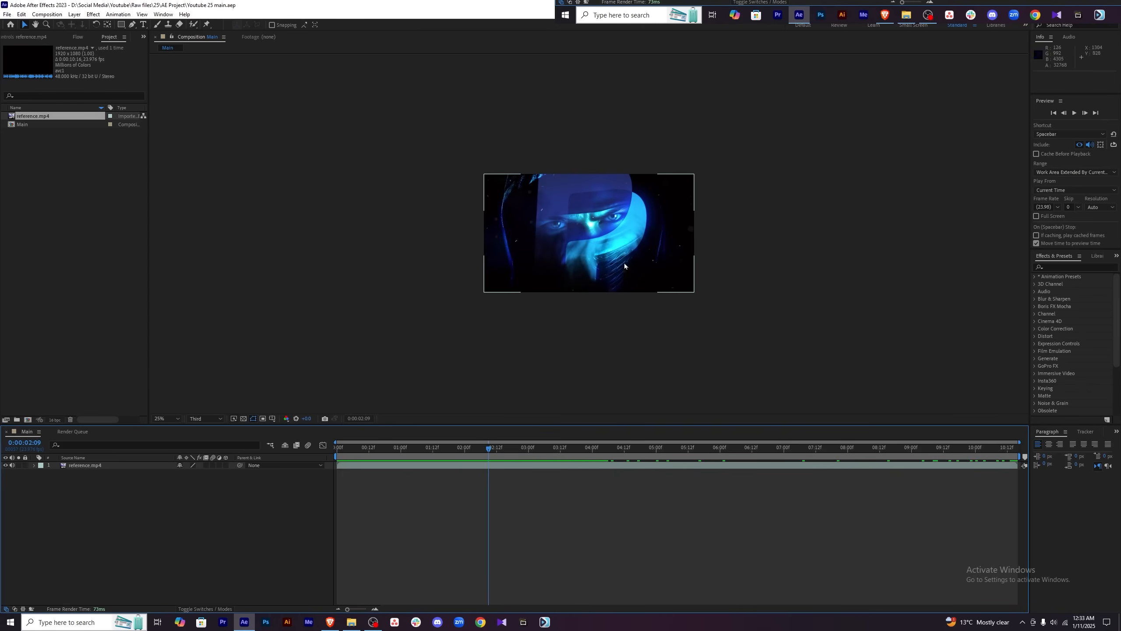
click(520, 448)
click(5, 466)
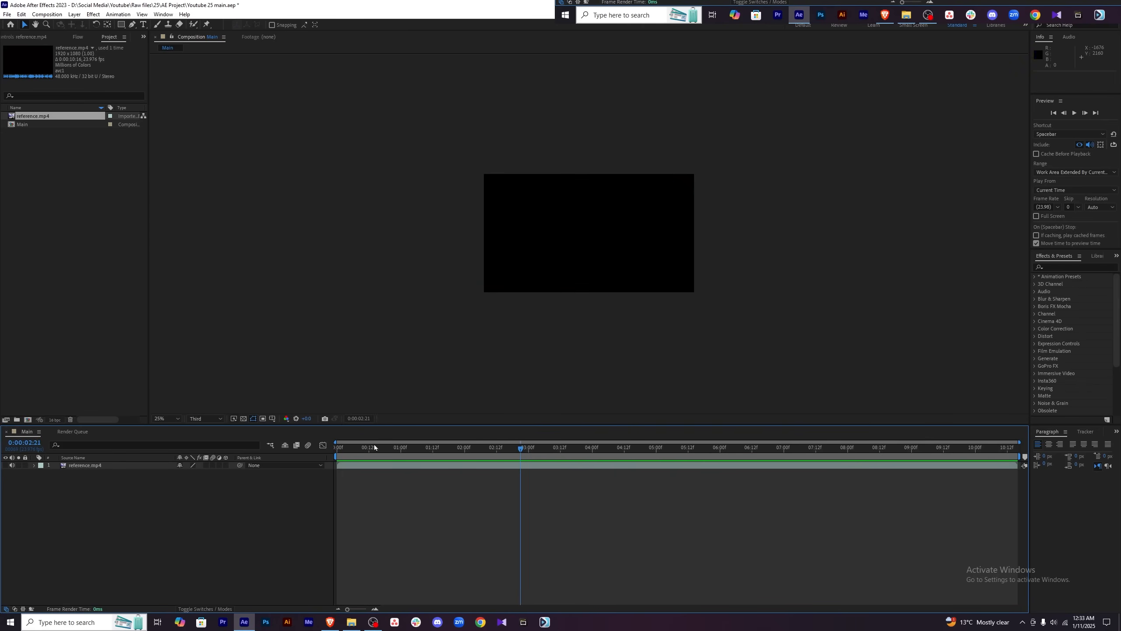
Switch to the Images folder in File Explorer, view ups img.jpg and file.png, and add file.png below the reference layer.
click(352, 622)
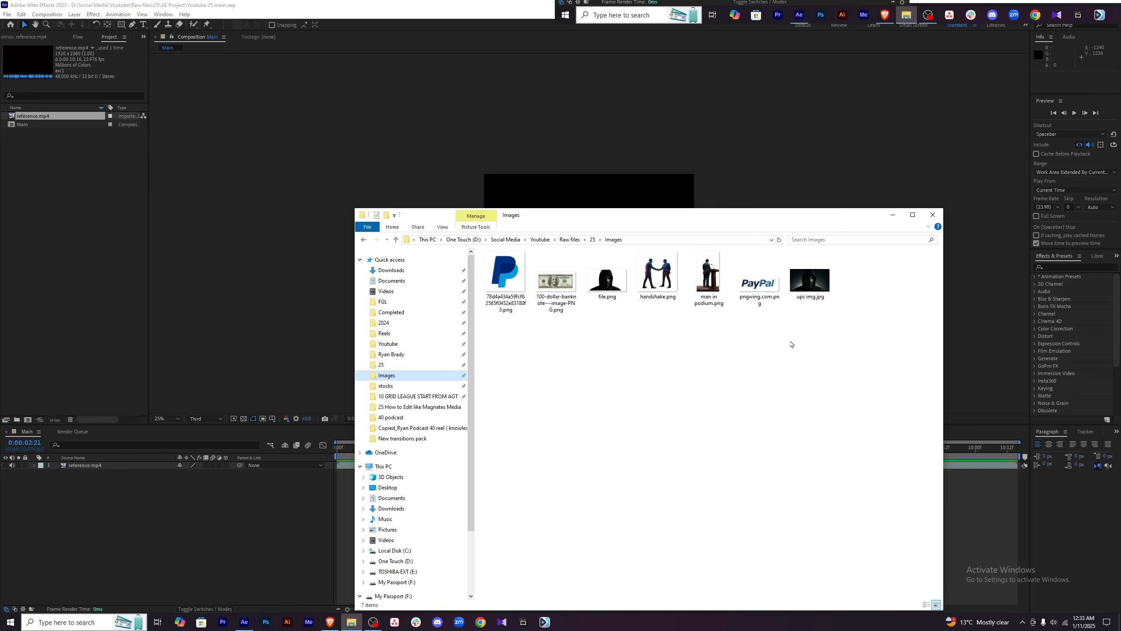
double_click(818, 288)
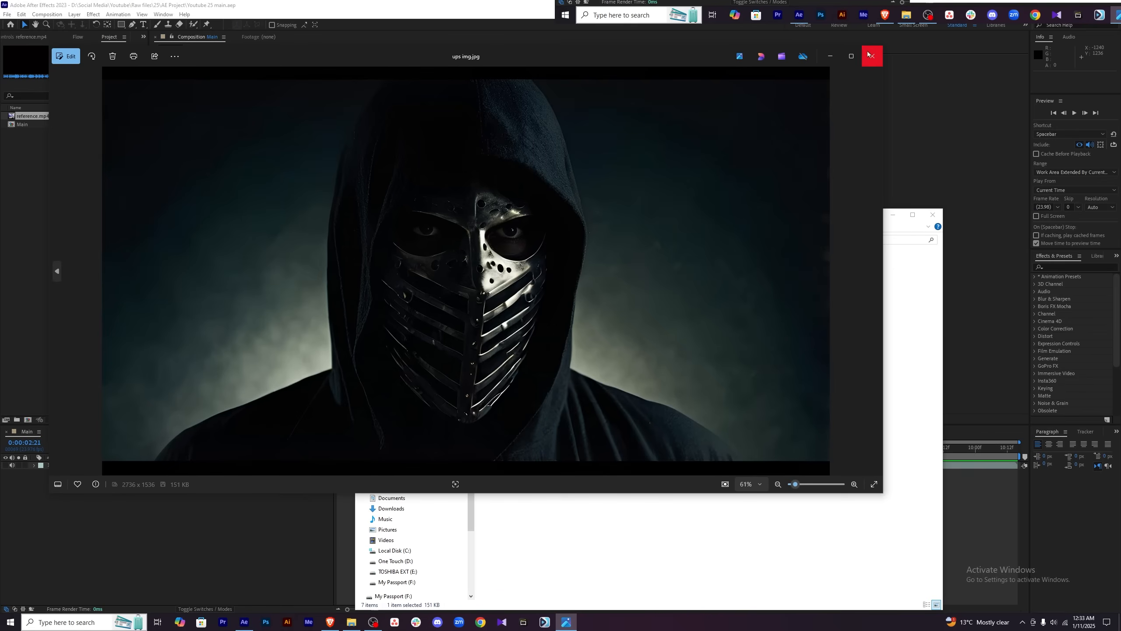
click(868, 54)
double_click(607, 274)
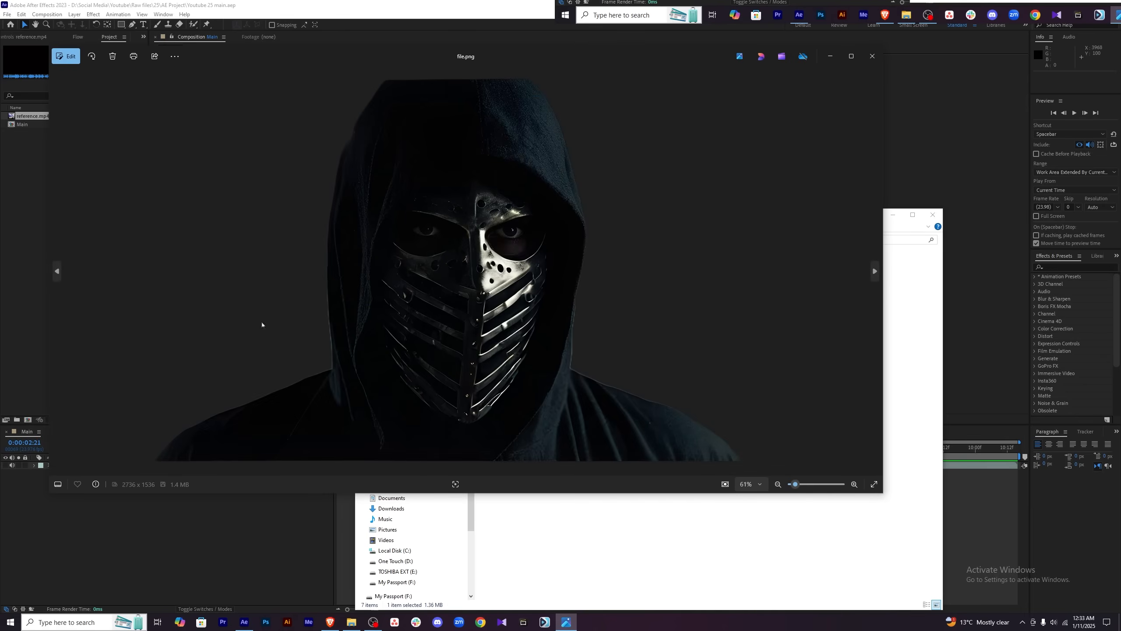
click(872, 56)
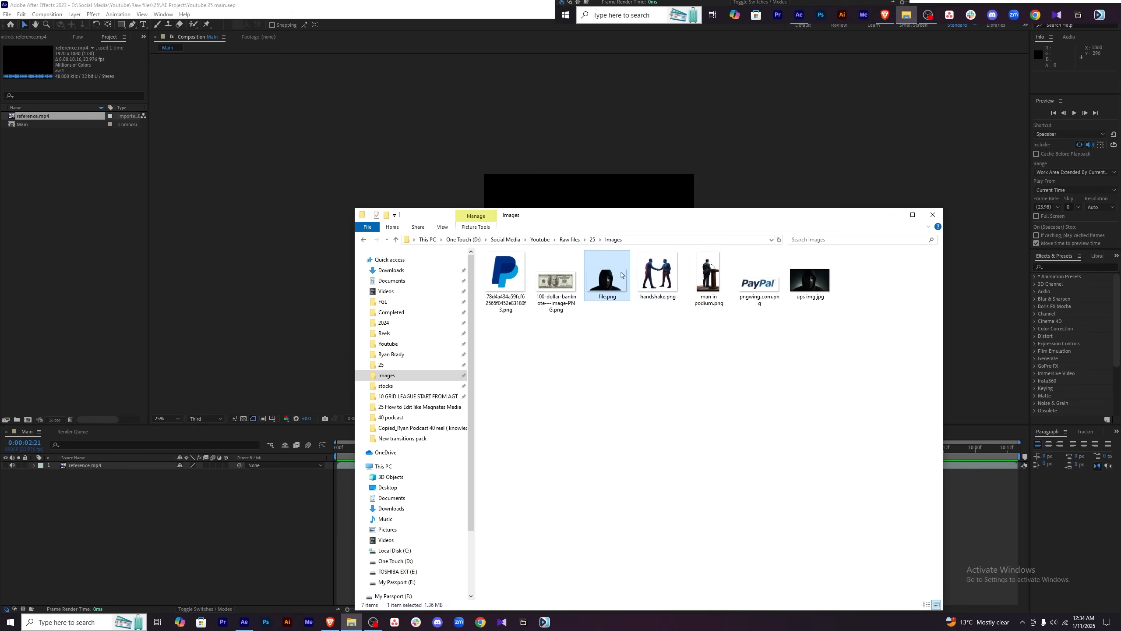
drag(603, 279, 95, 501)
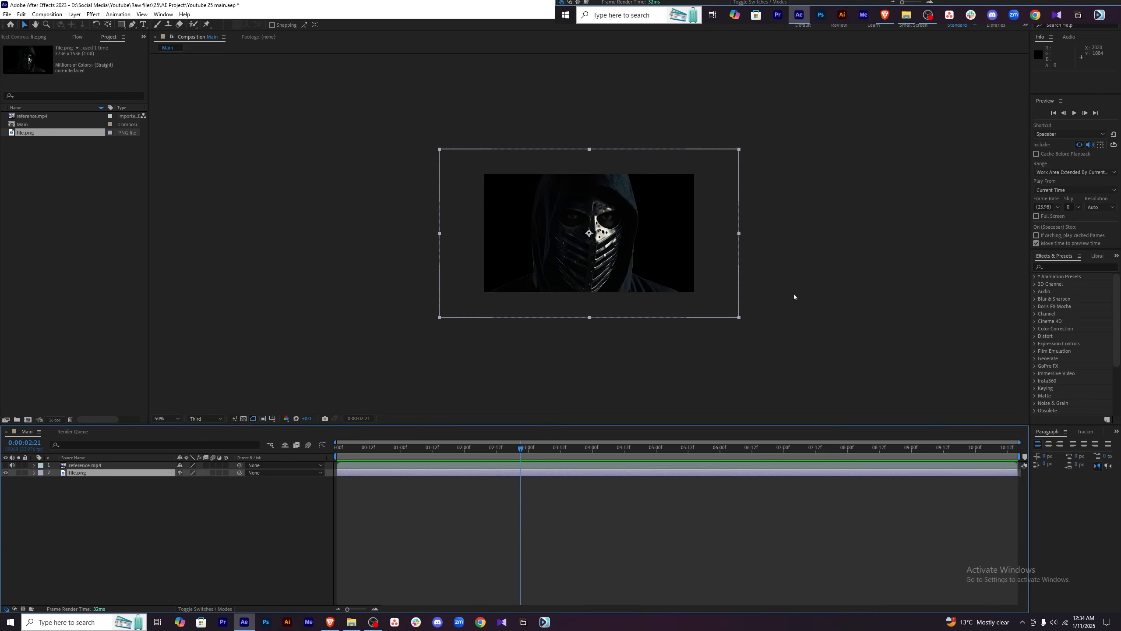
Reveal the file.png layer's position and scale, and set them to 976, 540 and 80%.
key(p)
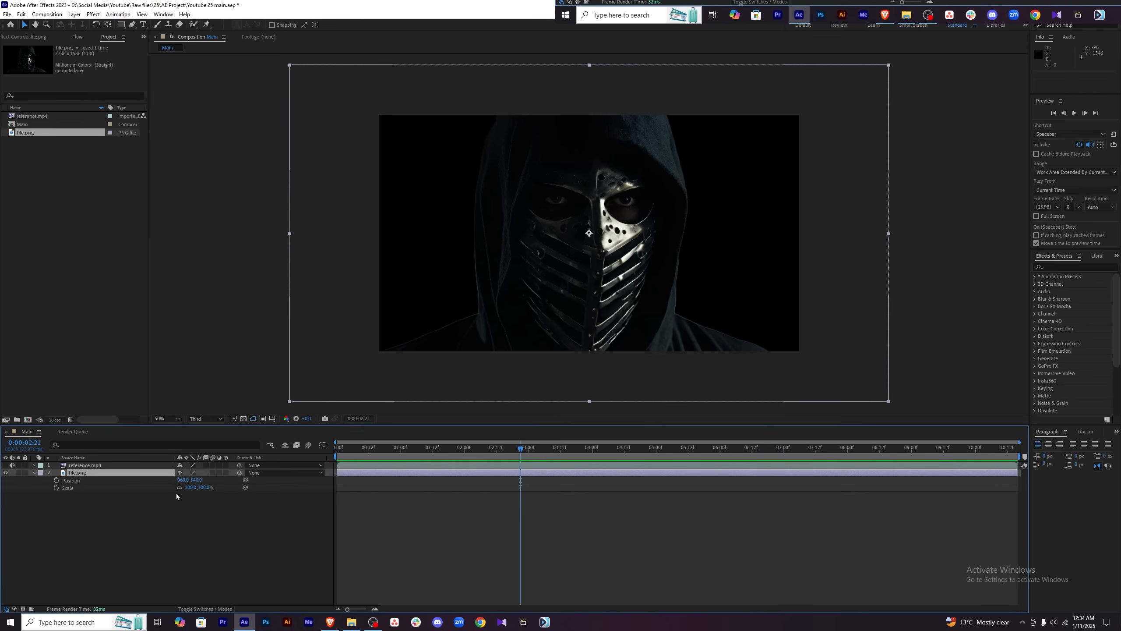
key(shift+s)
mouse_move(195, 486)
mouse_down()
mouse_move(164, 487)
mouse_move(192, 480)
mouse_move(182, 480)
mouse_up()
click(192, 523)
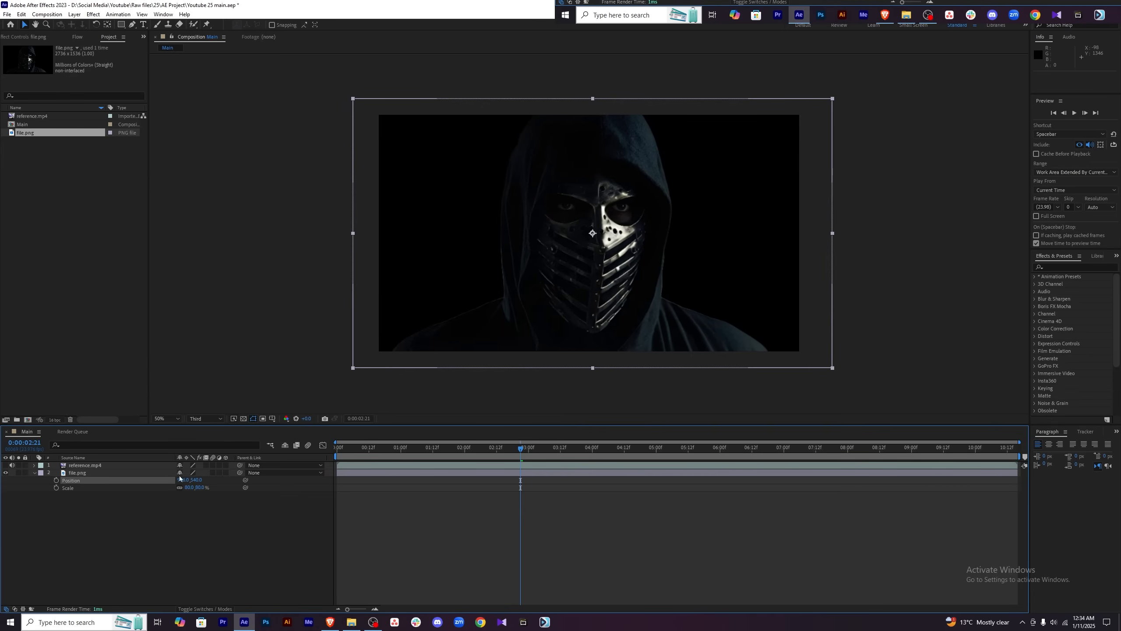
Compare the masked man with the reference at 0:00:02:16 and set the file.png layer's scale to 100%.
click(5, 465)
mouse_move(520, 449)
mouse_down()
mouse_move(415, 451)
mouse_move(508, 450)
mouse_up()
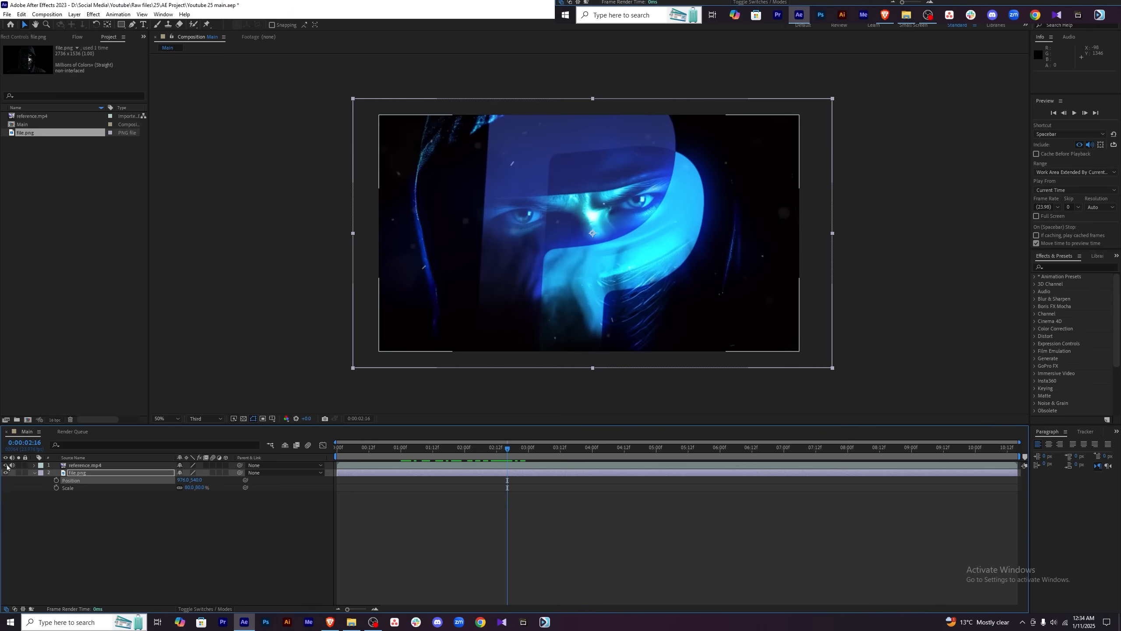
click(5, 465)
drag(188, 487, 197, 502)
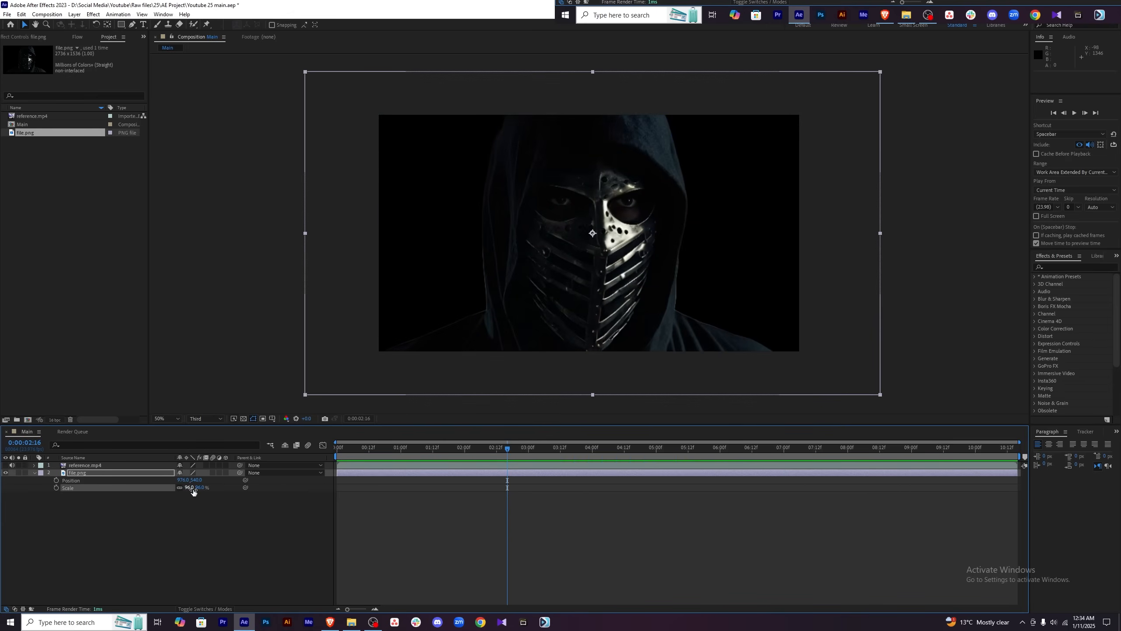
click(190, 487)
text(100)
key(Return)
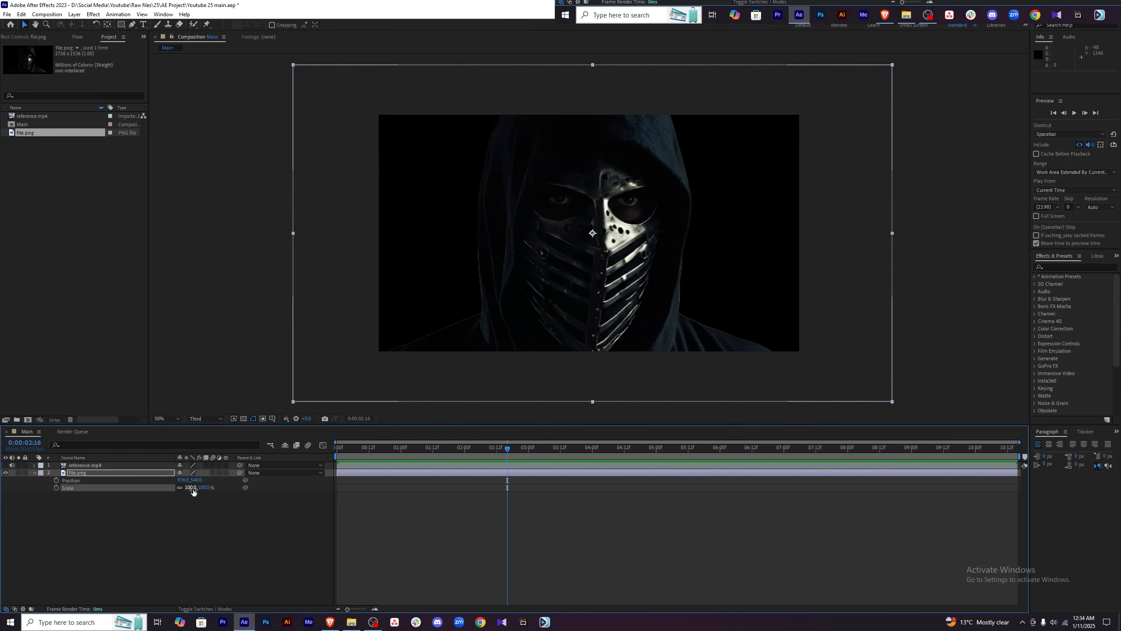
Set the composition preview resolution to Full and check the reference clip up to 0:00:02:15 before hiding it again.
click(206, 419)
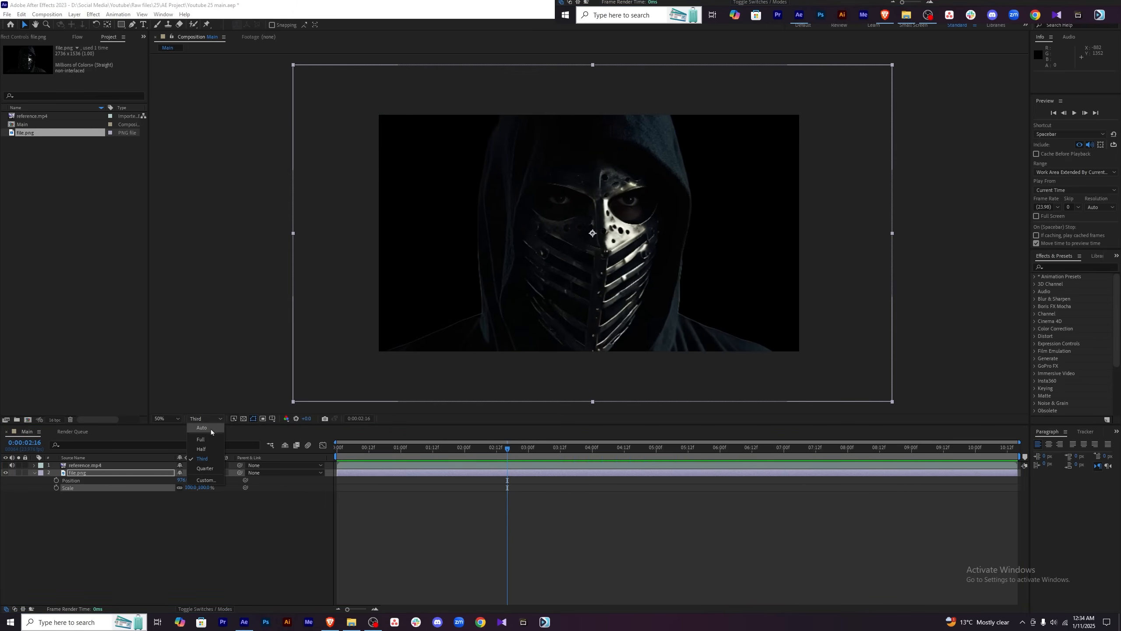
click(208, 439)
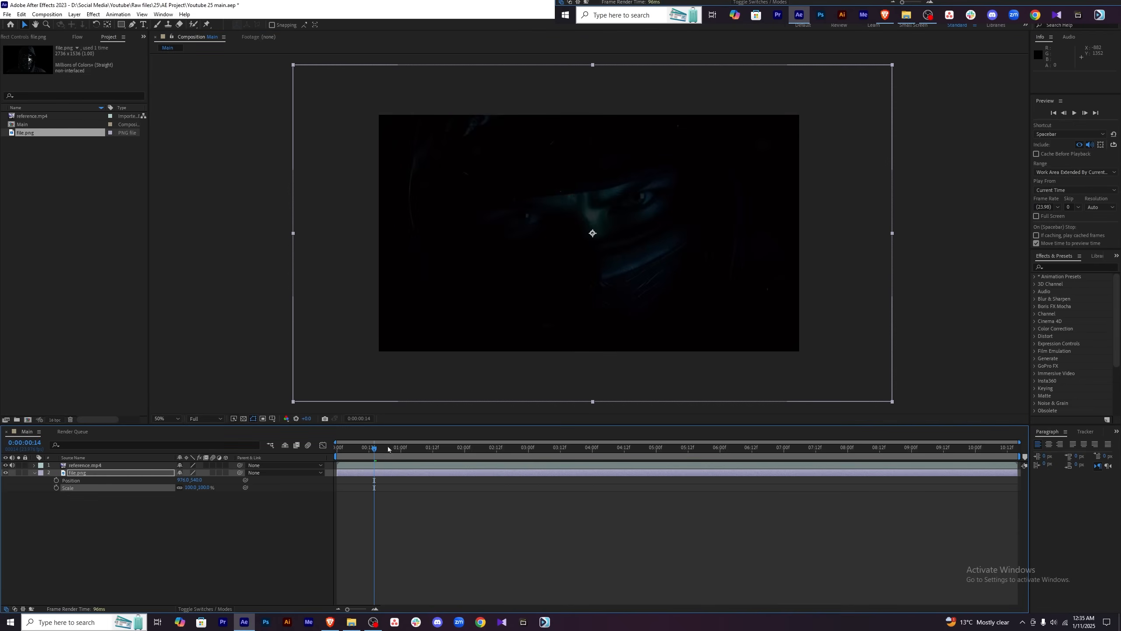
drag(378, 450, 504, 450)
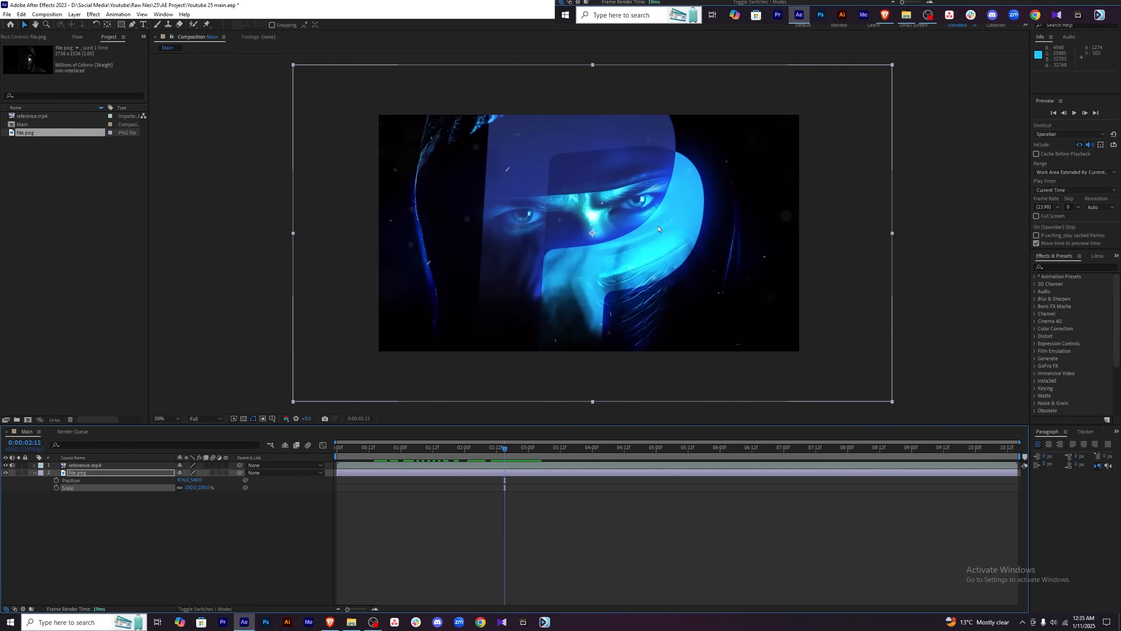
click(5, 464)
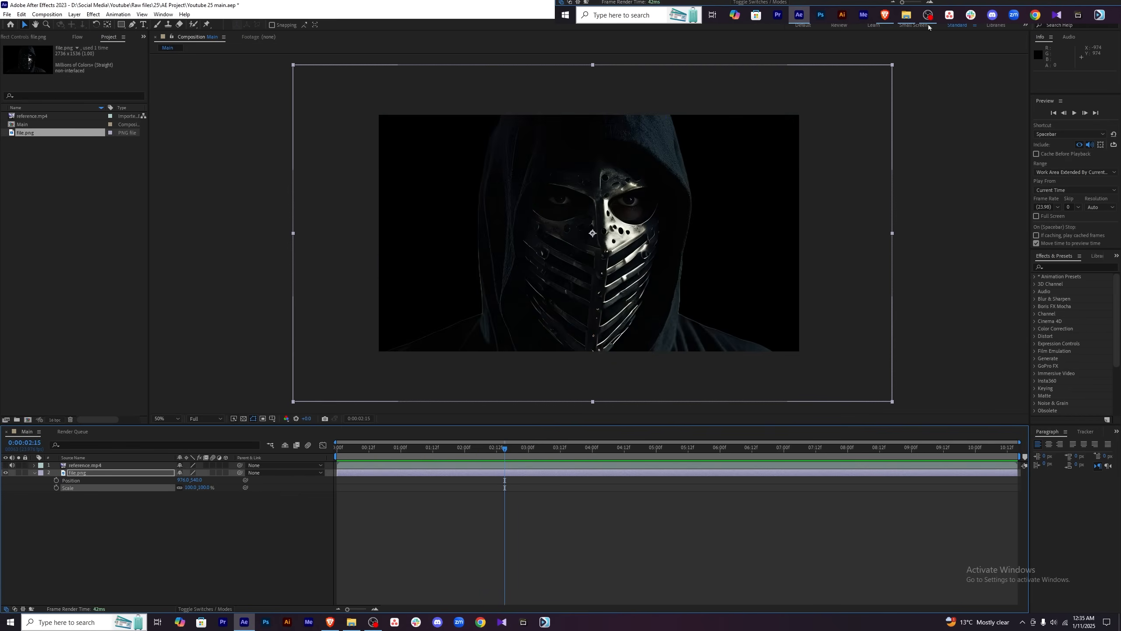
Switch to the Images folder in File Explorer and import the PayPal logo PNG into the project.
click(351, 623)
click(509, 277)
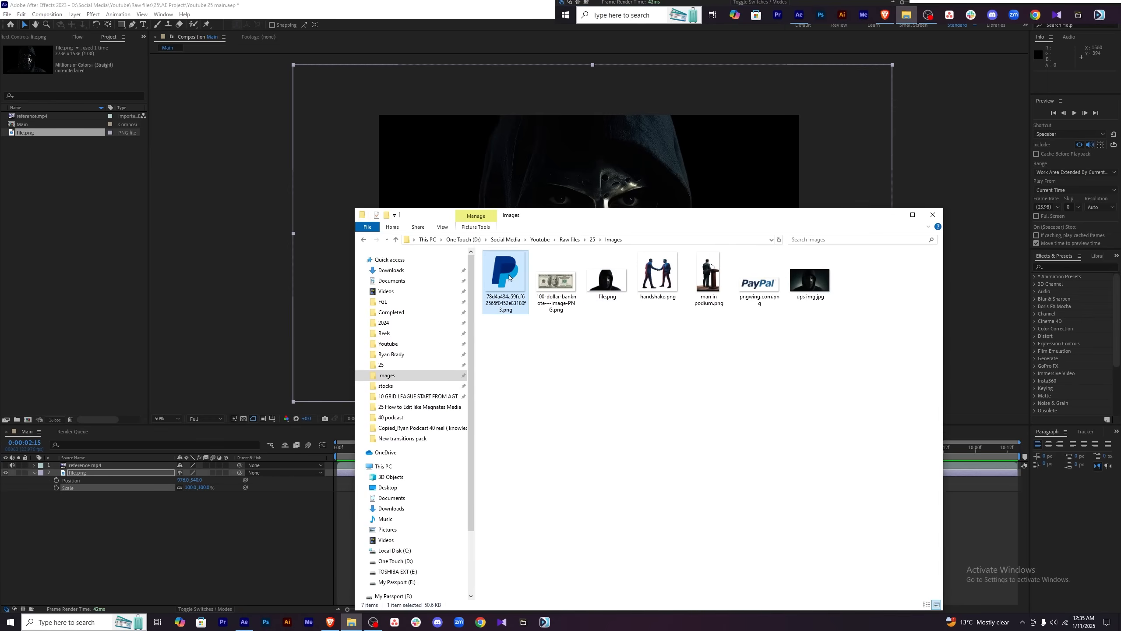
drag(512, 271, 31, 231)
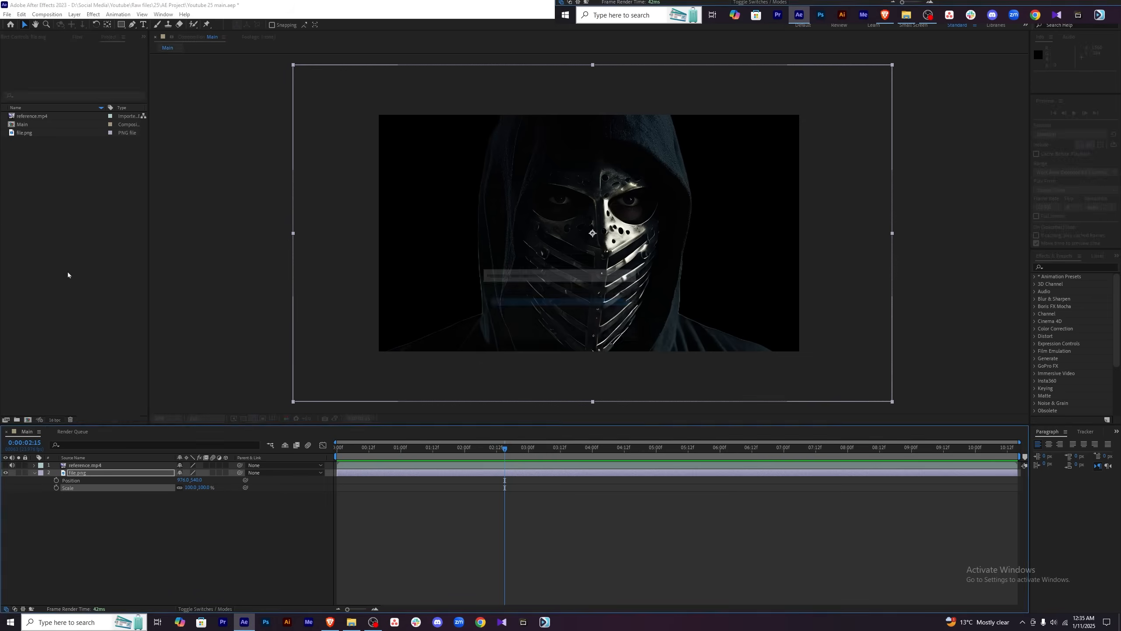
Rename the file.png layer in the timeline to "Man in mask".
click(94, 474)
key(Return)
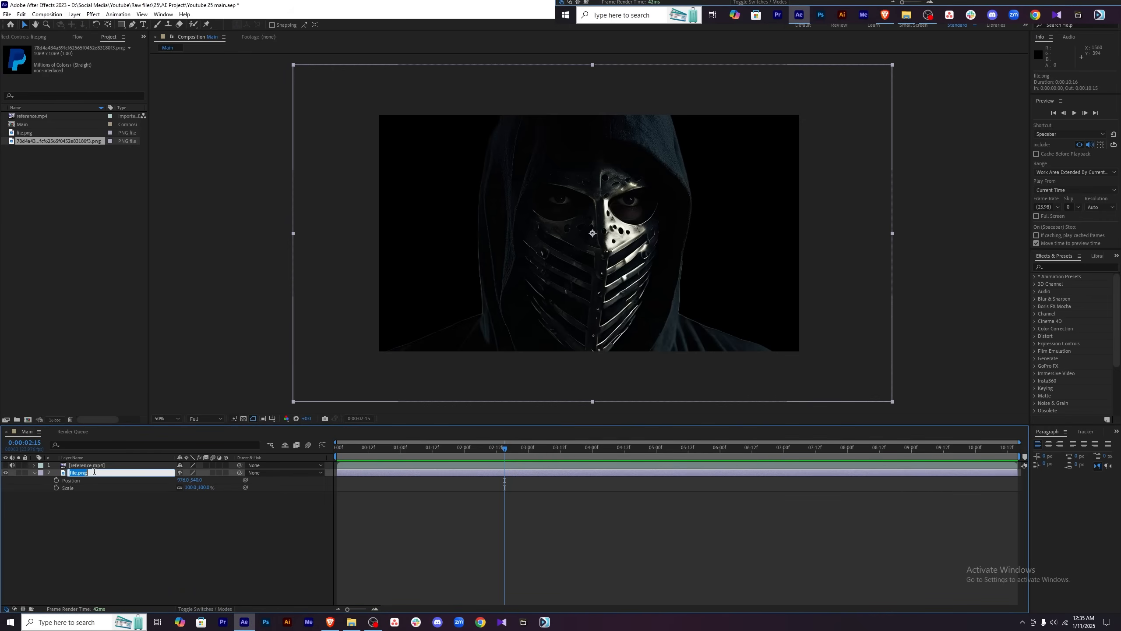
text(Man in mask)
Rename the imported logo image in the project to "Paypal logo".
click(47, 141)
key(Return)
text(Paypa)
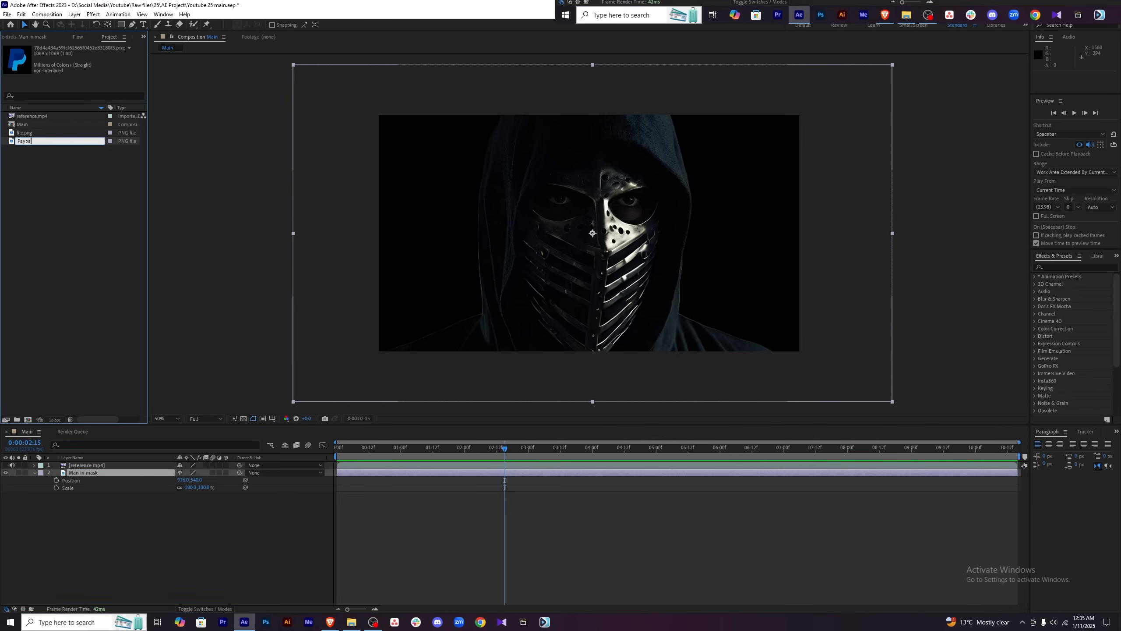
text(l logo)
key(Return)
Place the Paypal logo above the Man in mask layer, scaled to 144% and positioned at about 935, 566.
drag(30, 124, 93, 470)
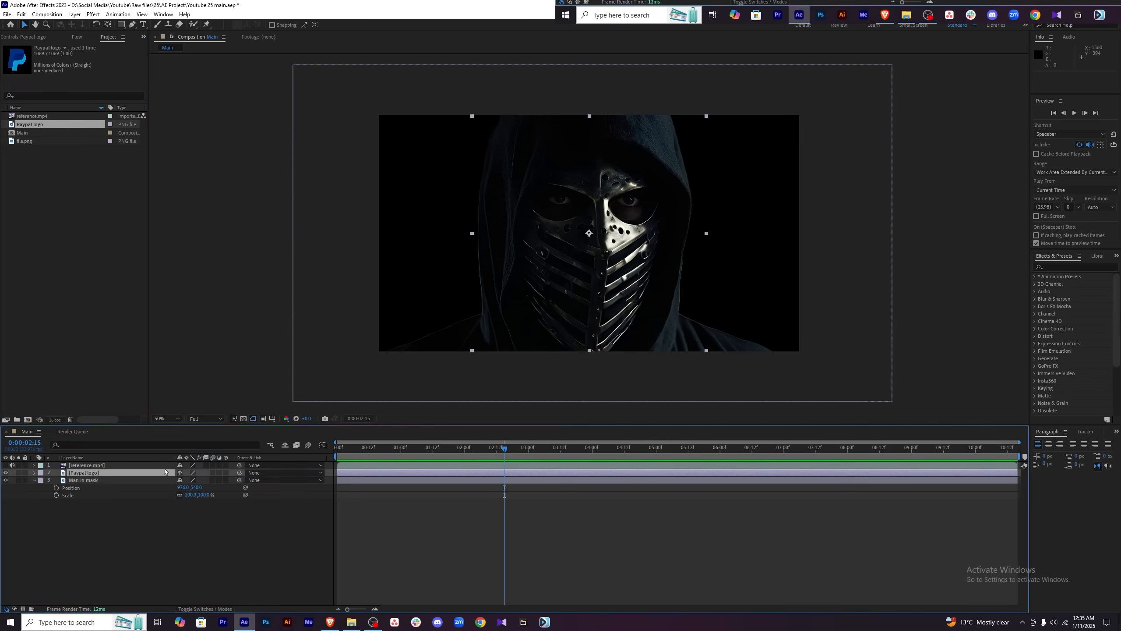
key(s)
mouse_move(192, 480)
mouse_down()
mouse_move(210, 479)
mouse_move(169, 480)
mouse_move(210, 480)
mouse_up()
key(shift+p)
key(F2)
Set the Paypal logo layer's opacity to 50% and compare the look with the reference clip.
click(5, 465)
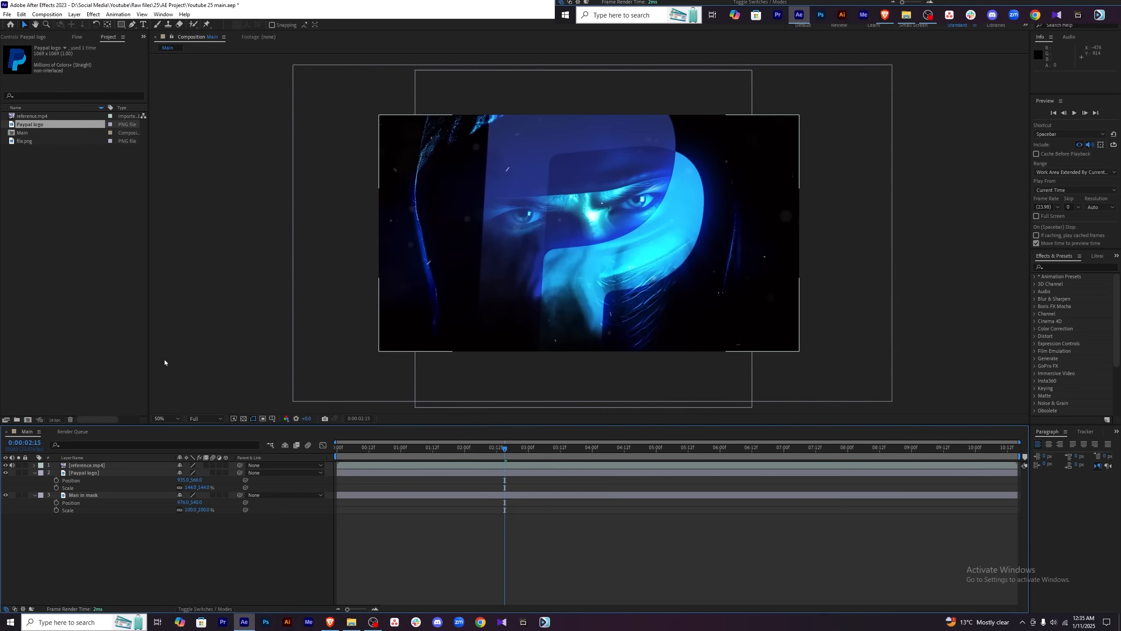
click(5, 465)
click(111, 473)
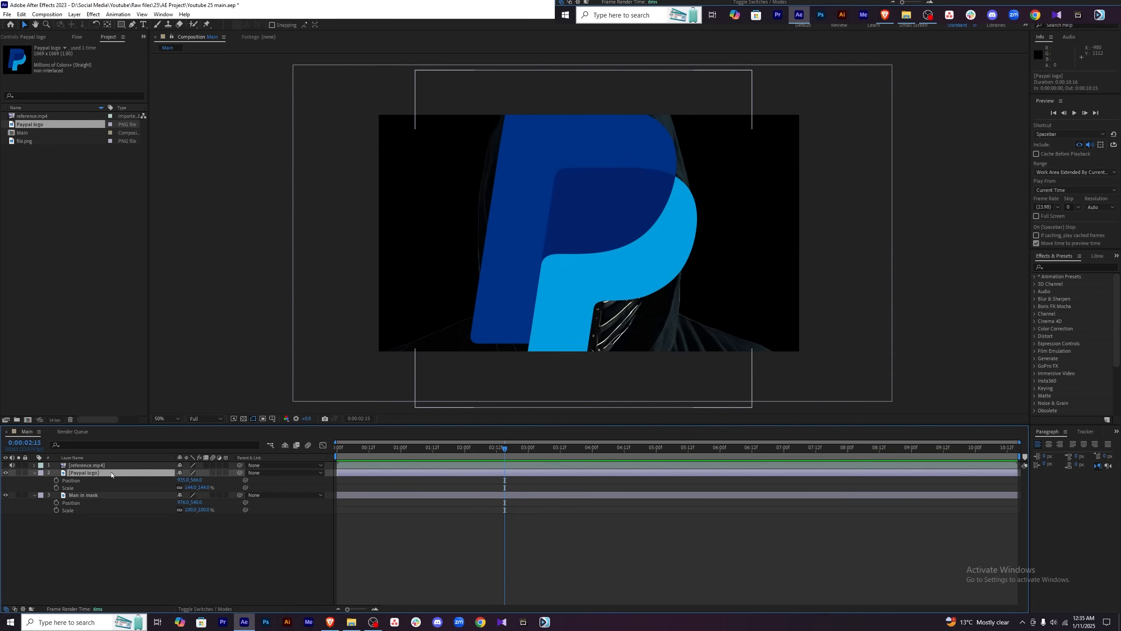
key(t)
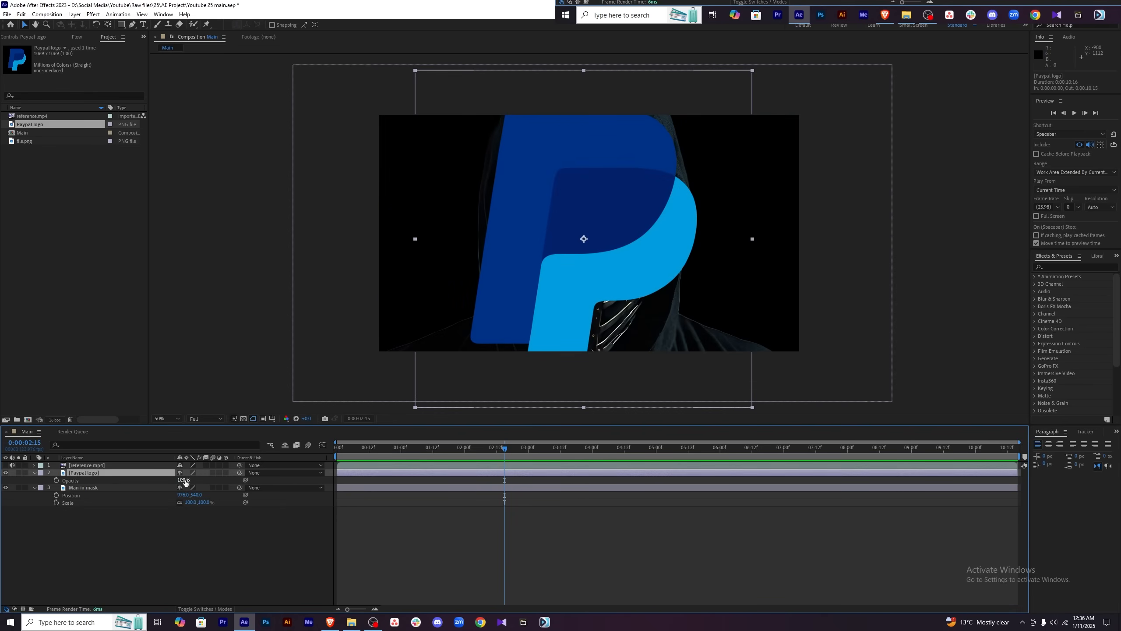
drag(186, 482, 175, 480)
text(50)
key(Return)
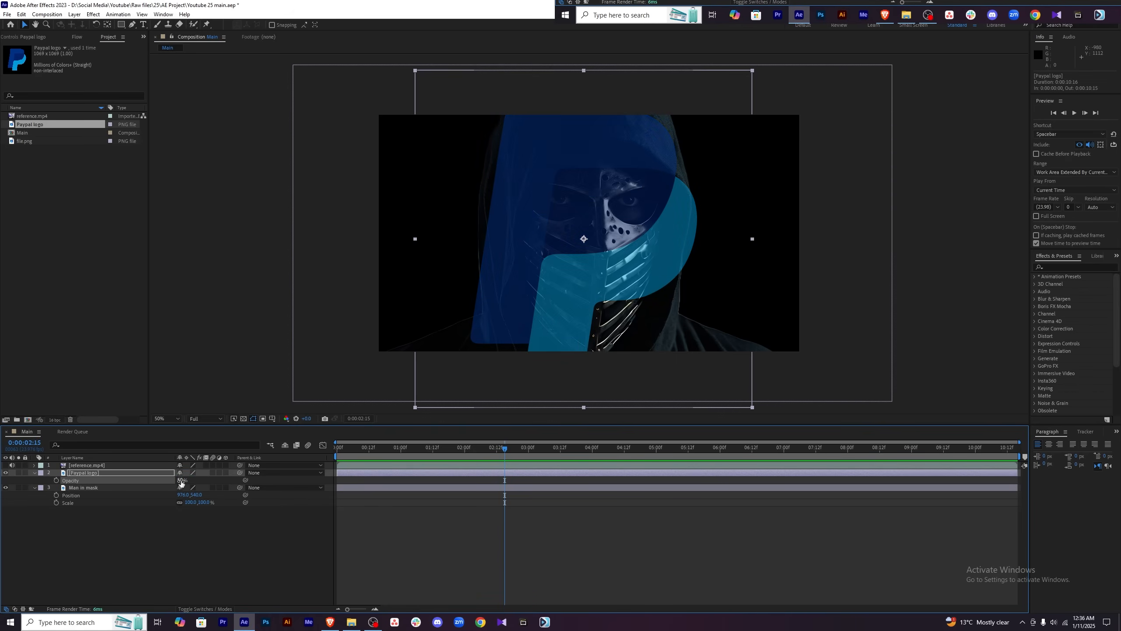
click(5, 466)
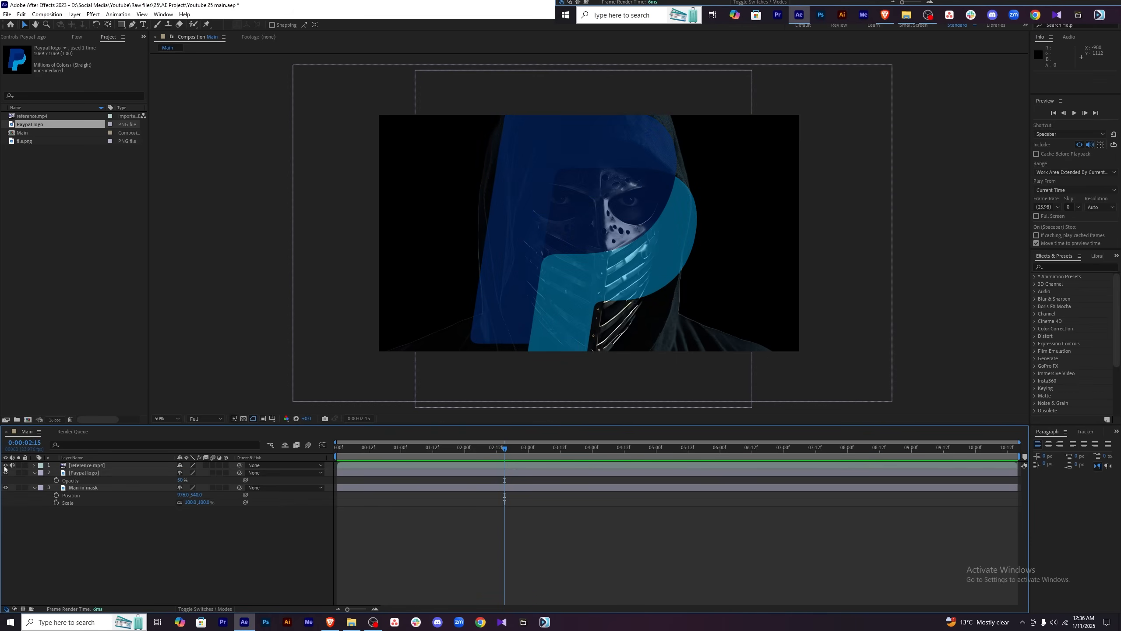
click(6, 466)
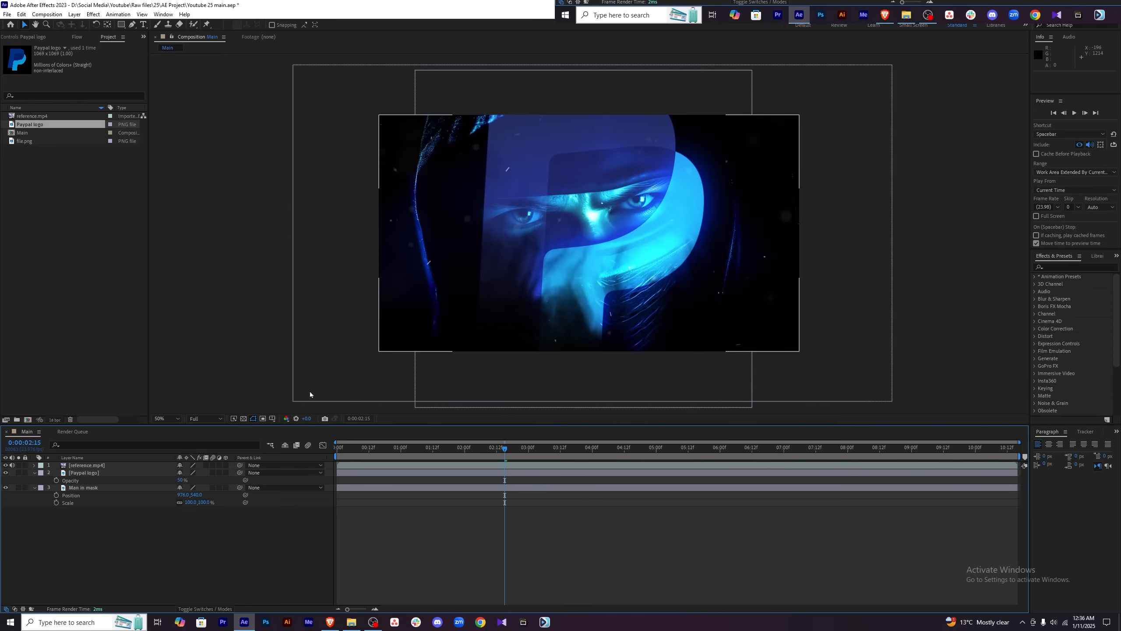
click(5, 466)
Apply the Deep Glow effect to the Paypal logo layer.
click(122, 475)
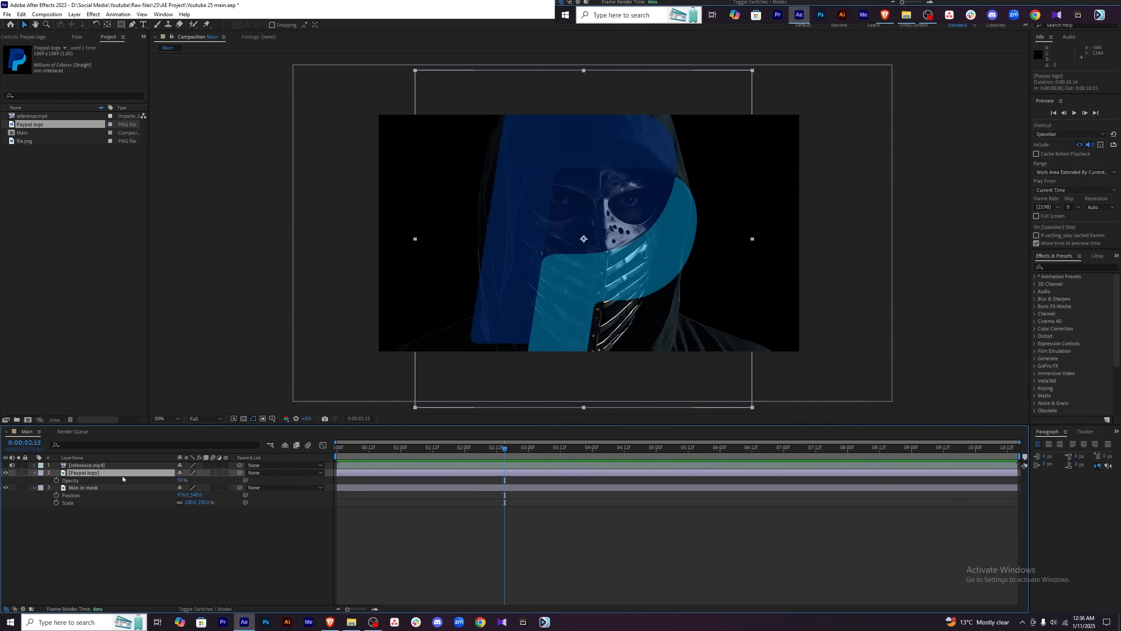
key(ctrl+space)
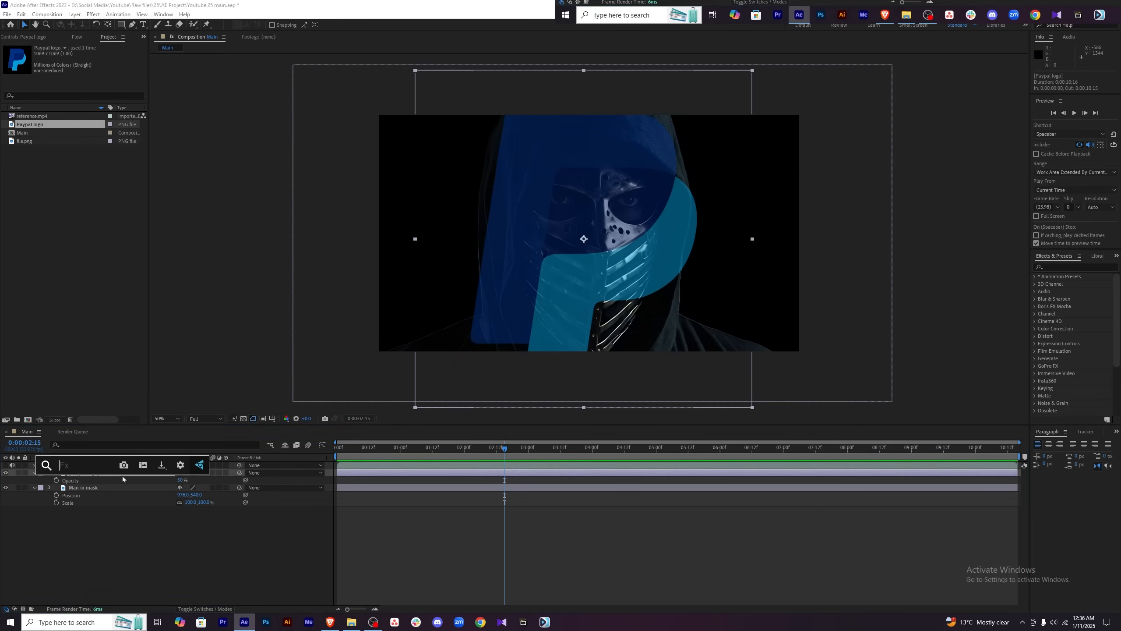
text(deep)
click(105, 490)
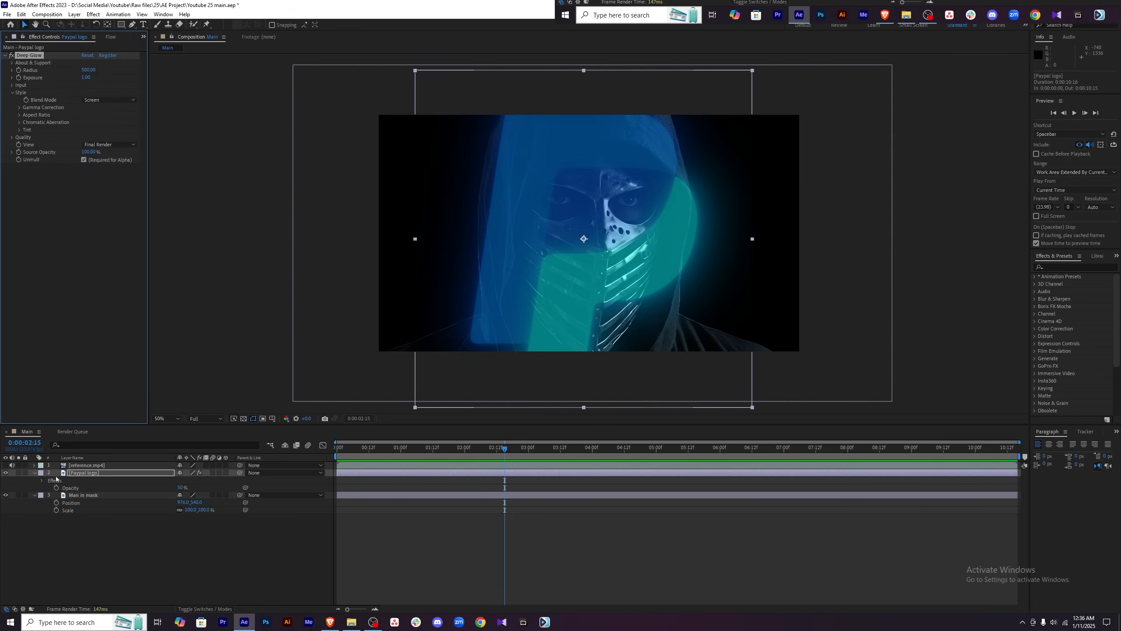
Set the Paypal logo's Deep Glow exposure to 0.70 and its radius to 350.
click(79, 480)
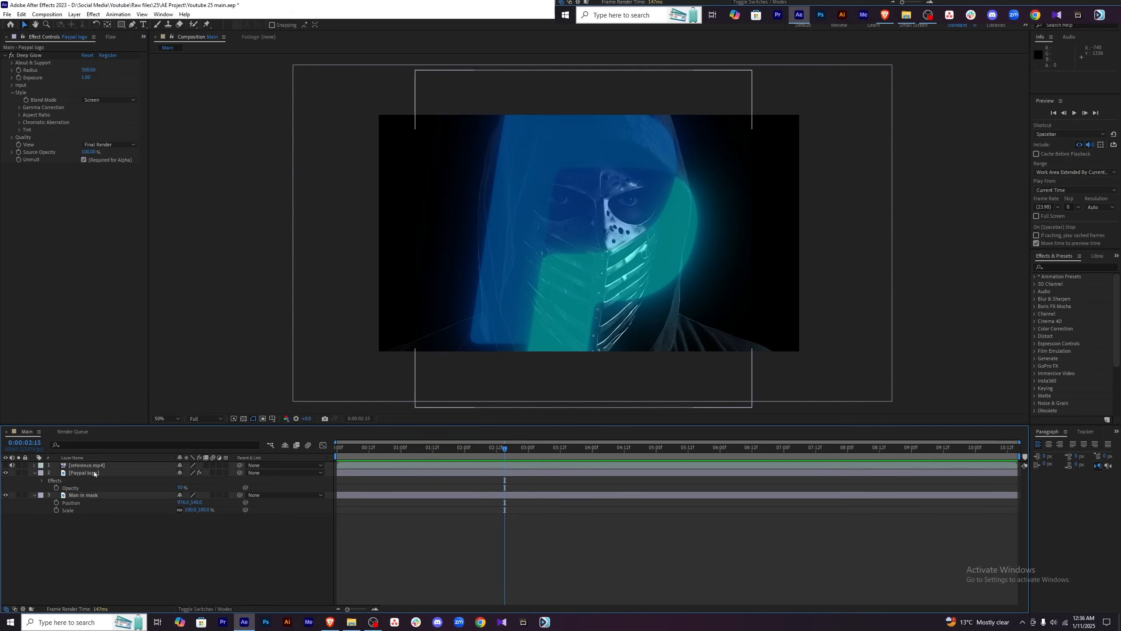
click(94, 472)
drag(90, 79, 80, 72)
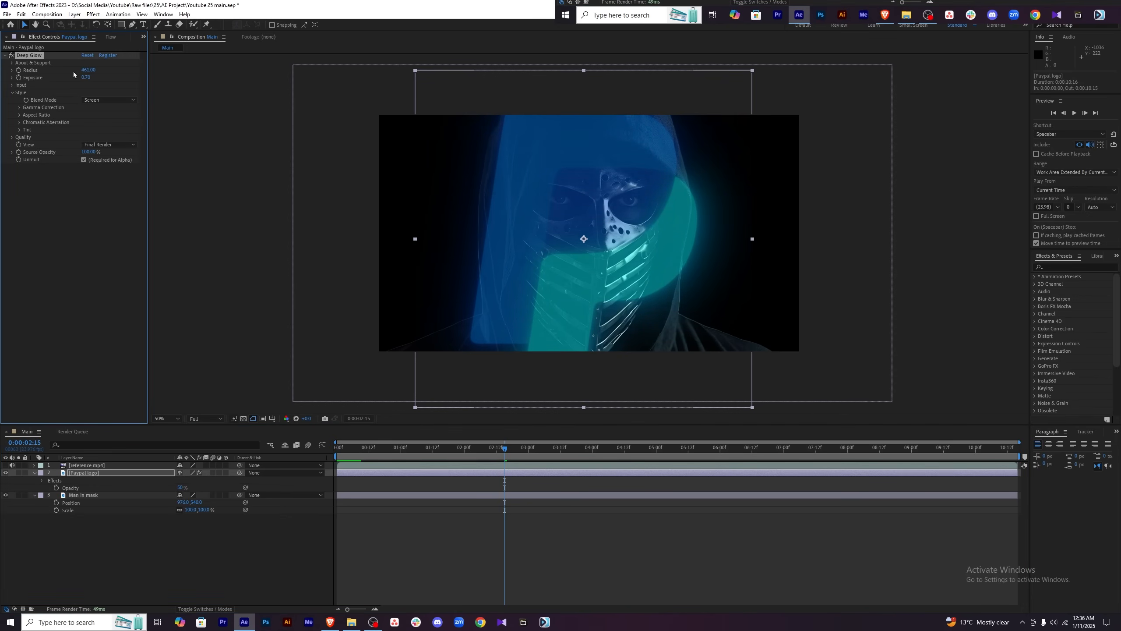
text(350)
key(Return)
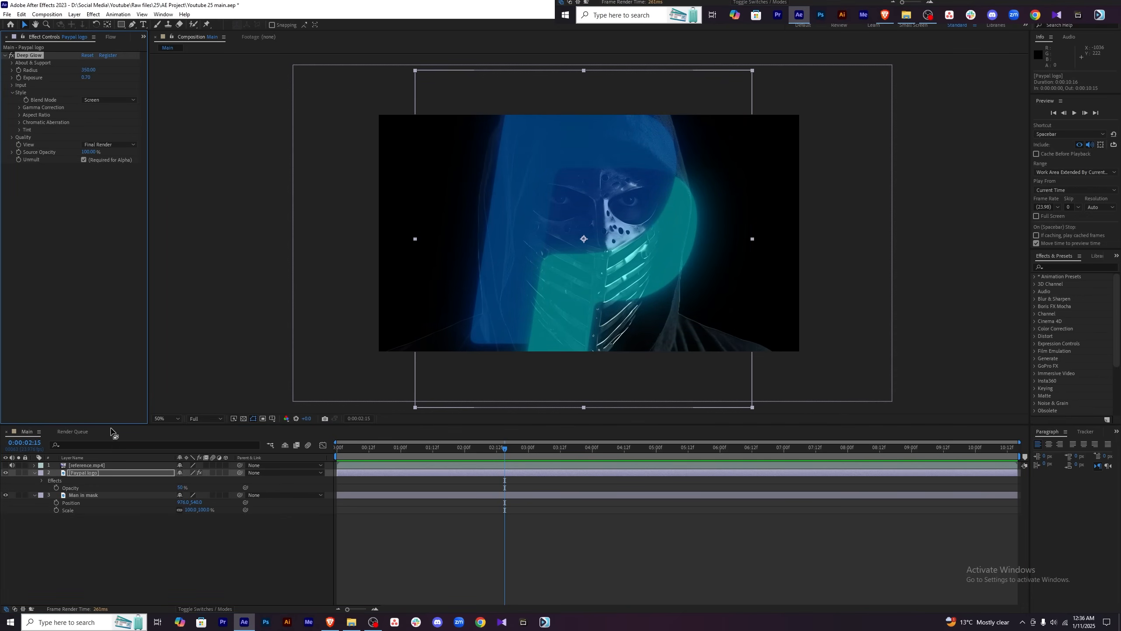
Try the Lighten, Add and Normal blend modes on the Paypal logo layer and settle on Add.
click(104, 545)
click(100, 471)
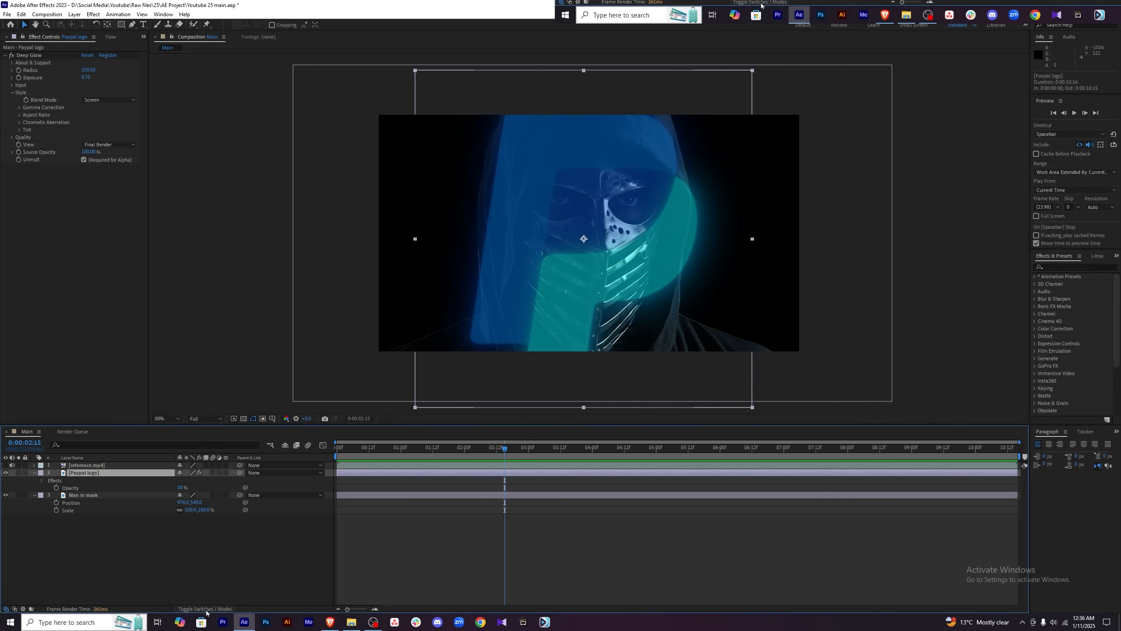
click(190, 609)
click(193, 470)
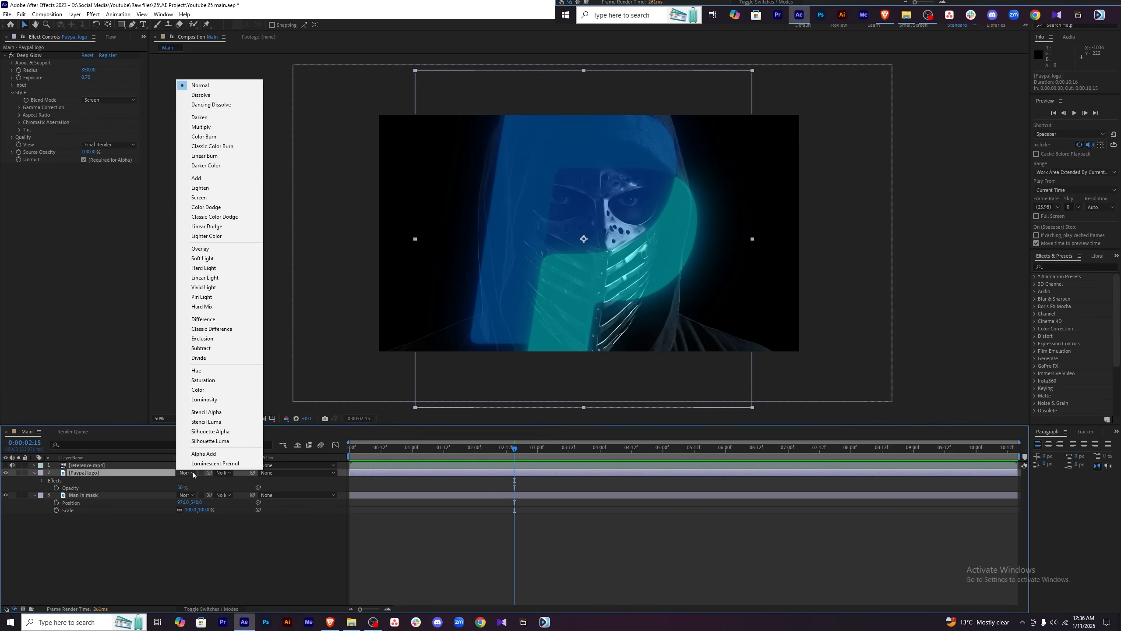
click(211, 189)
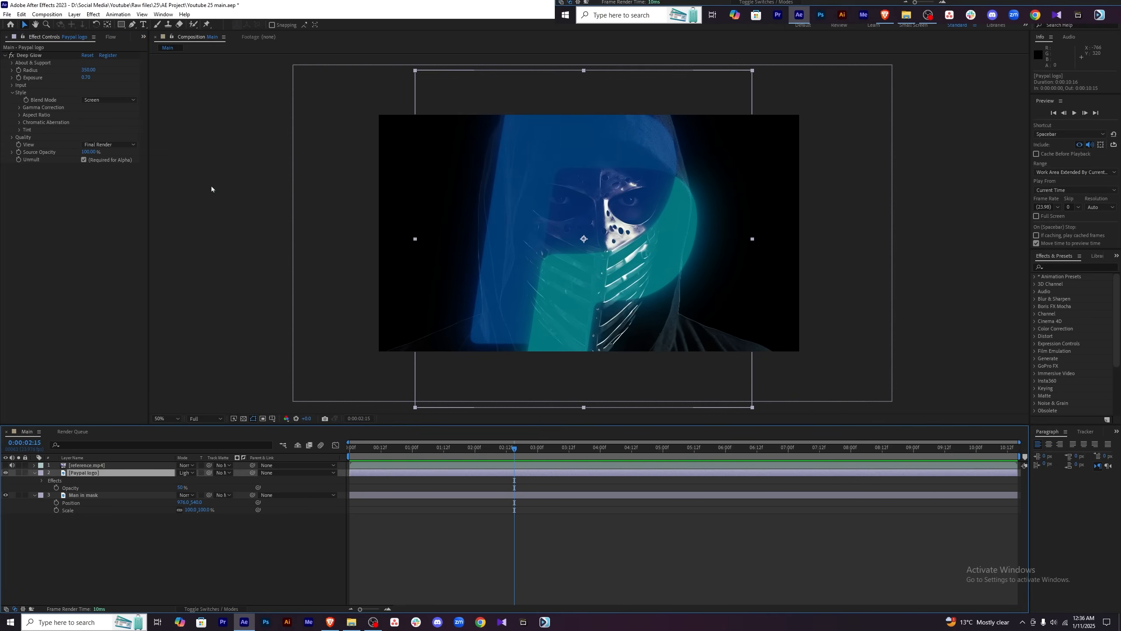
click(189, 475)
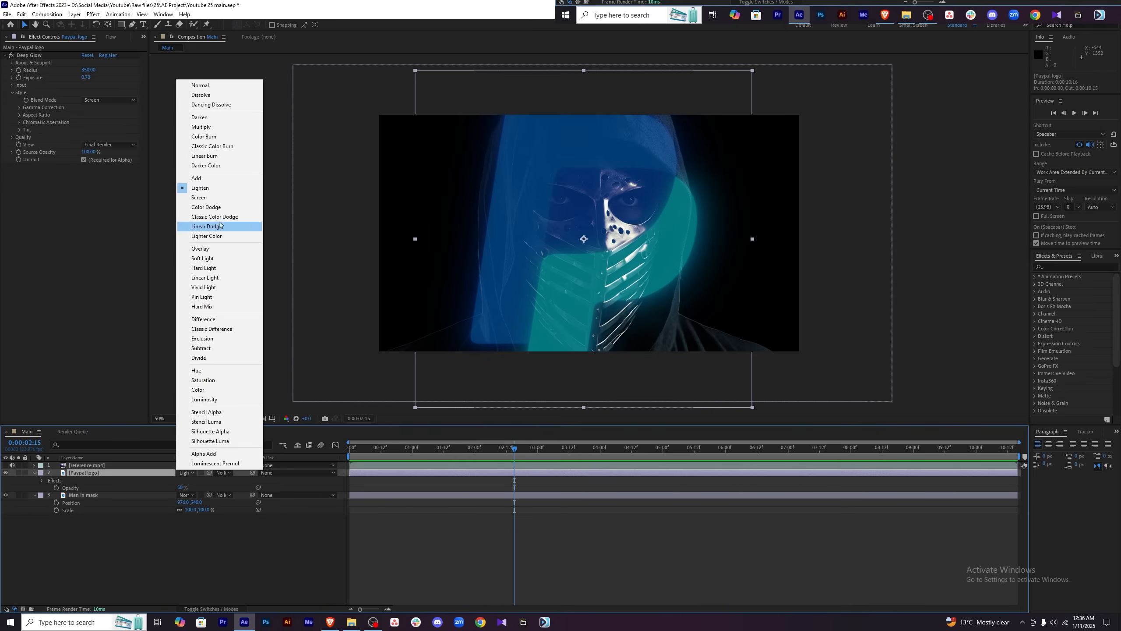
click(212, 184)
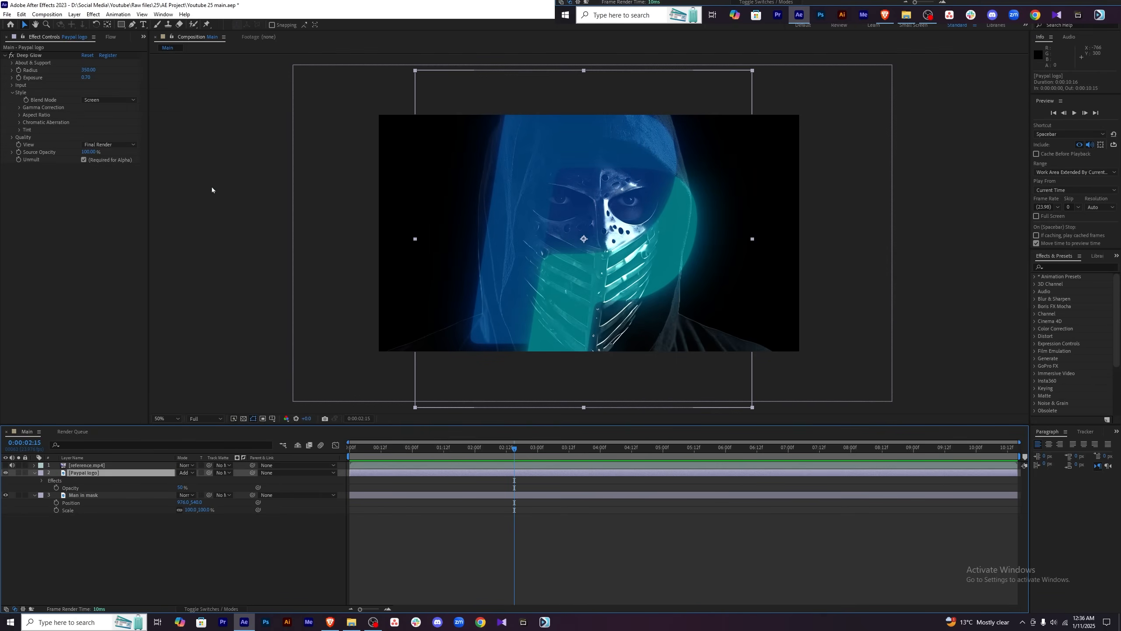
click(185, 473)
click(208, 84)
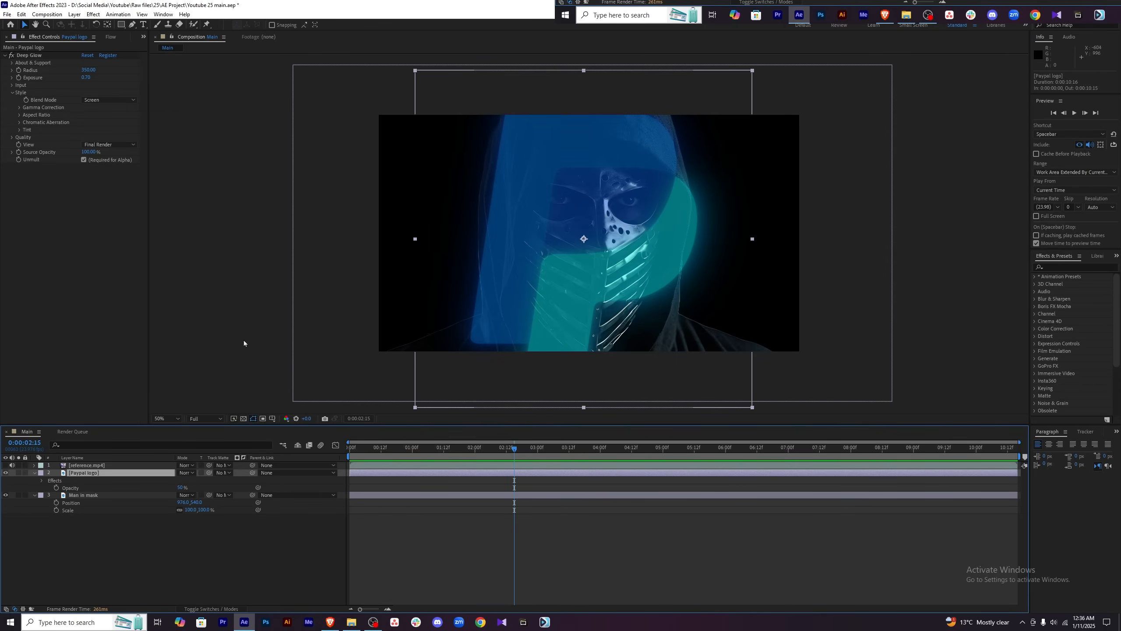
click(188, 475)
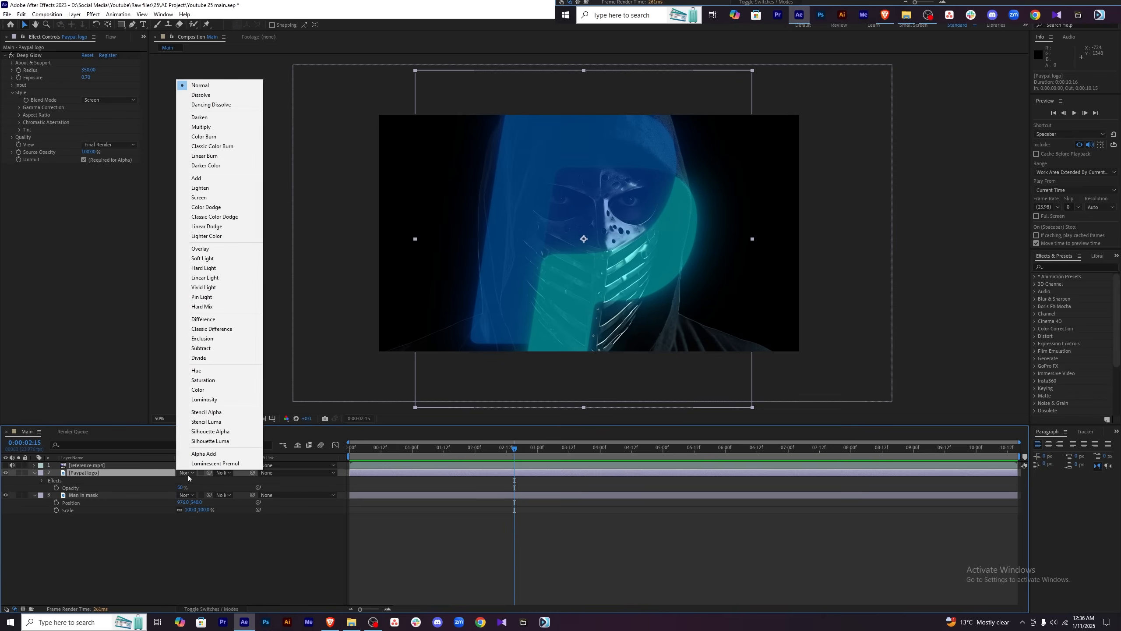
click(213, 179)
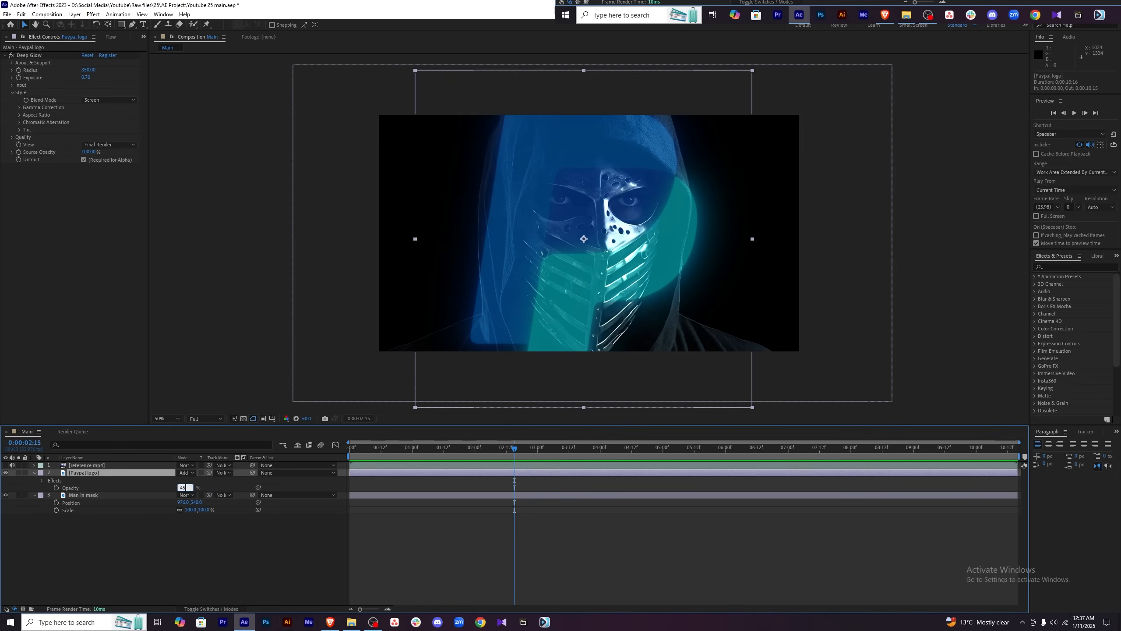
Lower the Paypal logo layer's opacity to 45% and check the shot against the reference clip.
key(Return)
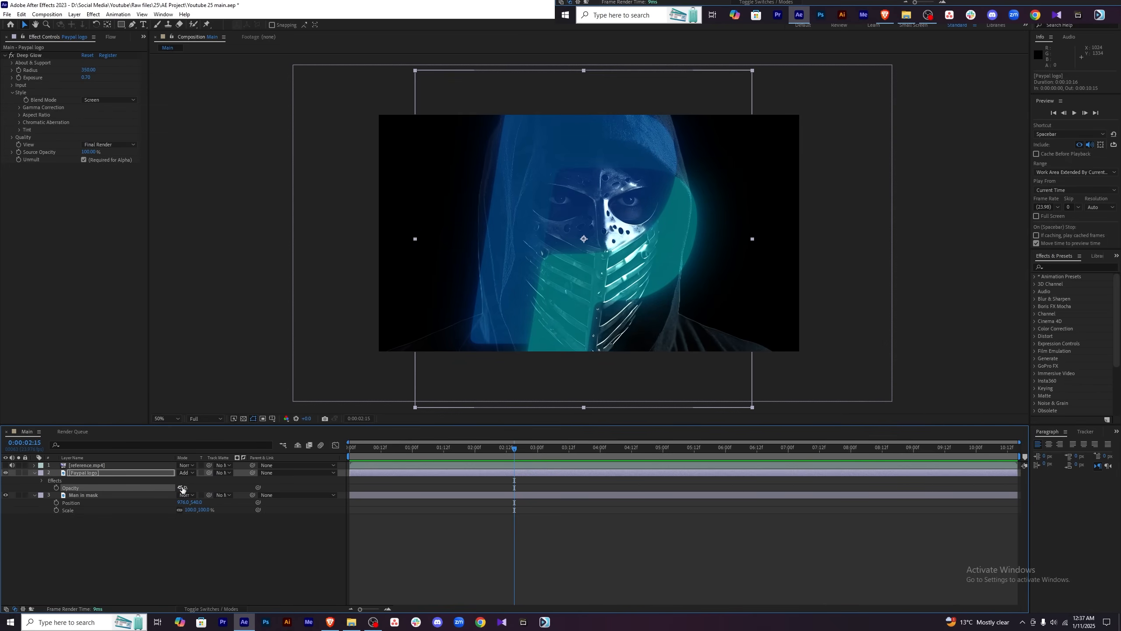
click(5, 465)
click(6, 465)
click(5, 465)
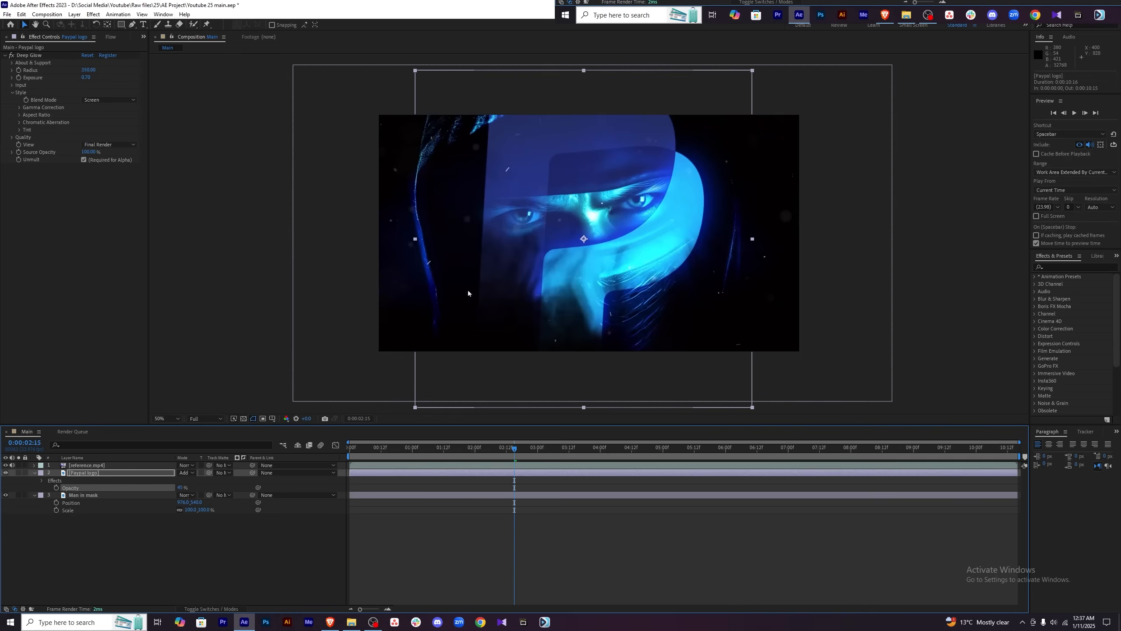
click(5, 465)
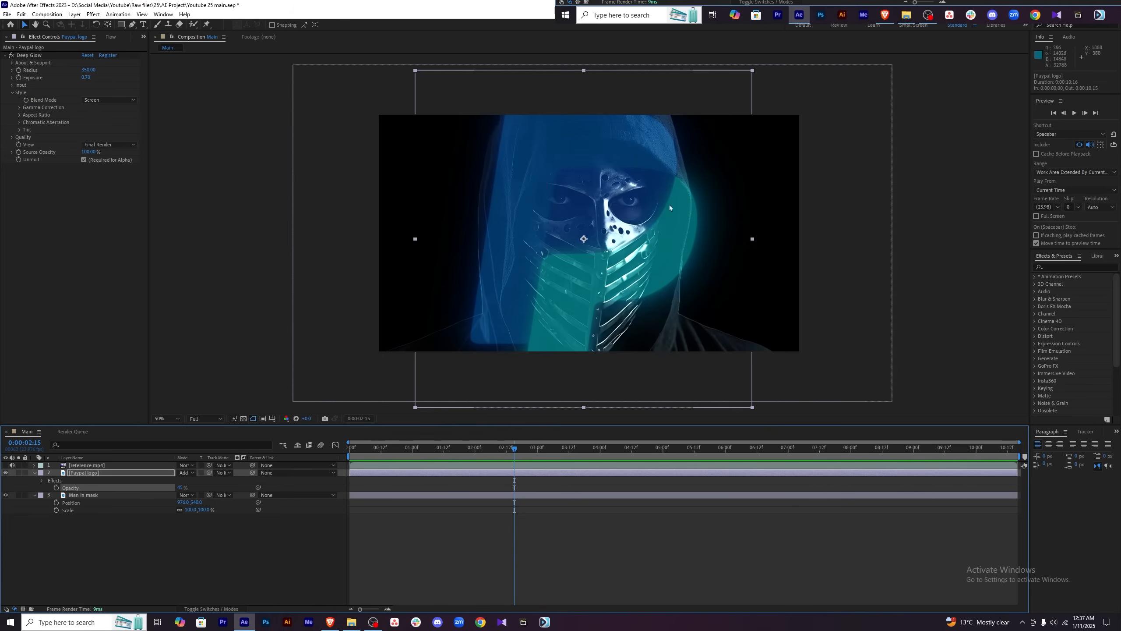
click(5, 465)
mouse_move(514, 447)
mouse_down()
mouse_move(378, 455)
mouse_move(518, 458)
mouse_up()
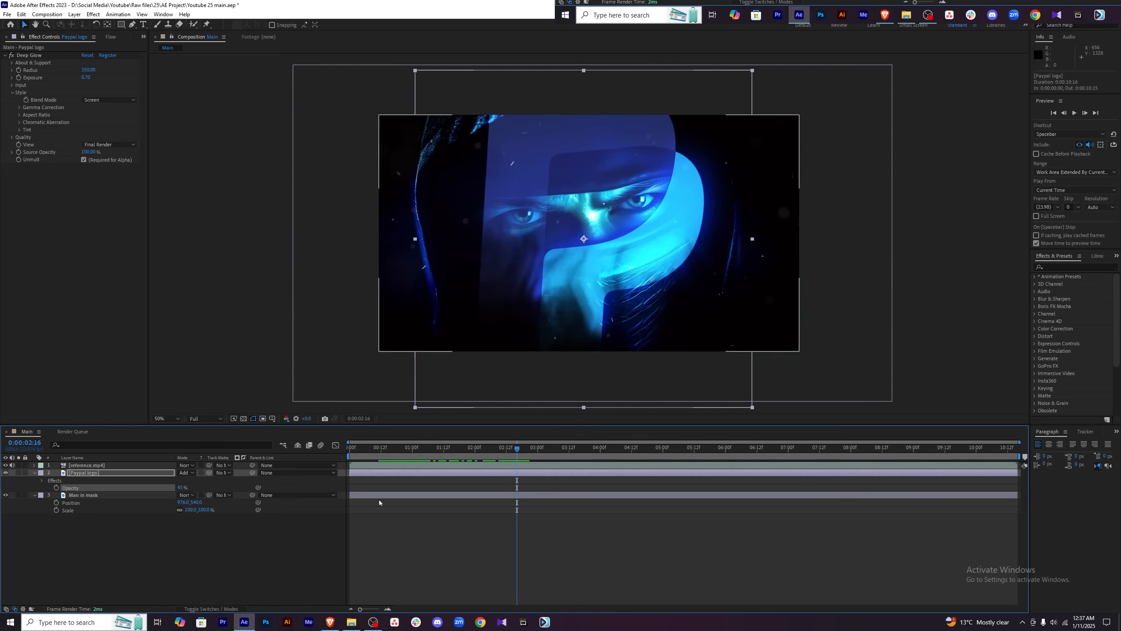
Import the black-ink-transition MOV clip from the stocks folder in File Explorer into the project.
click(351, 621)
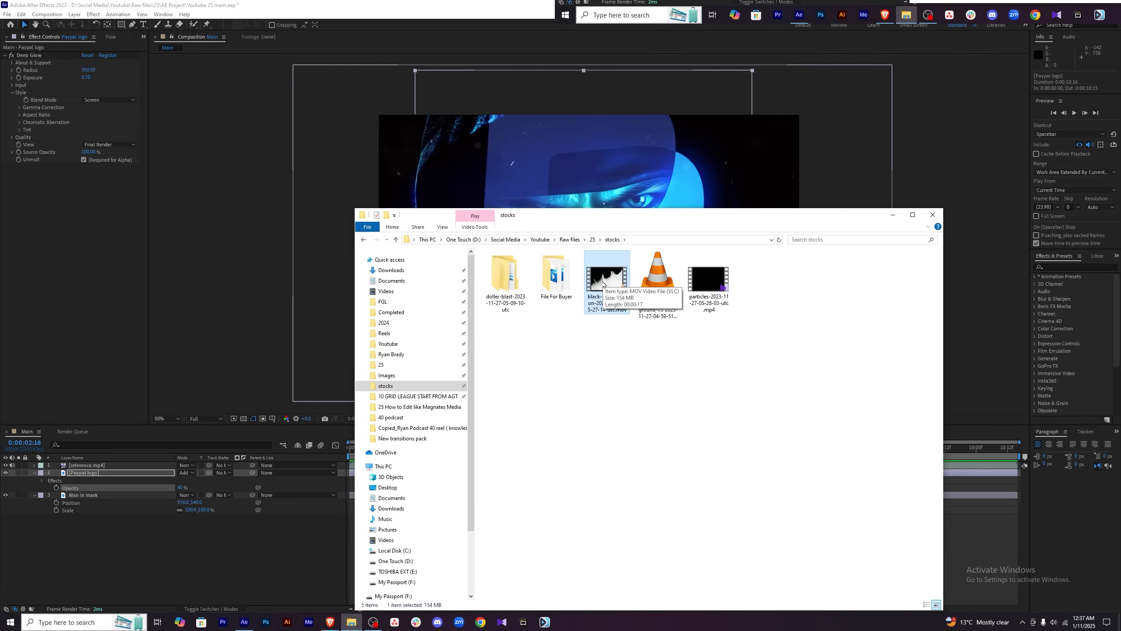
drag(603, 284, 82, 225)
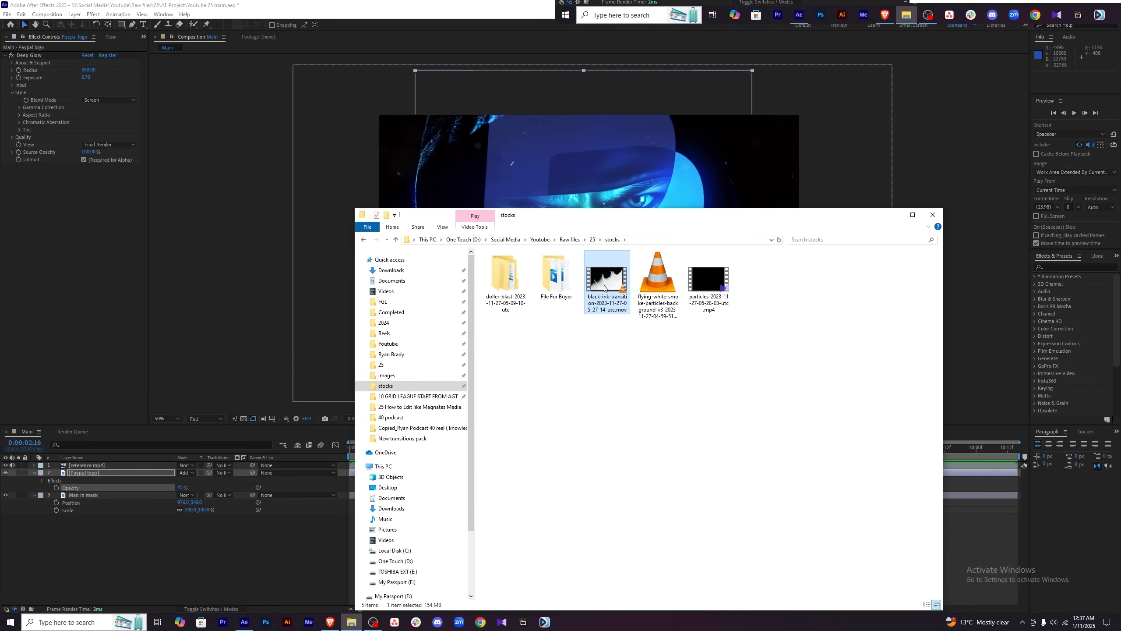
click(95, 170)
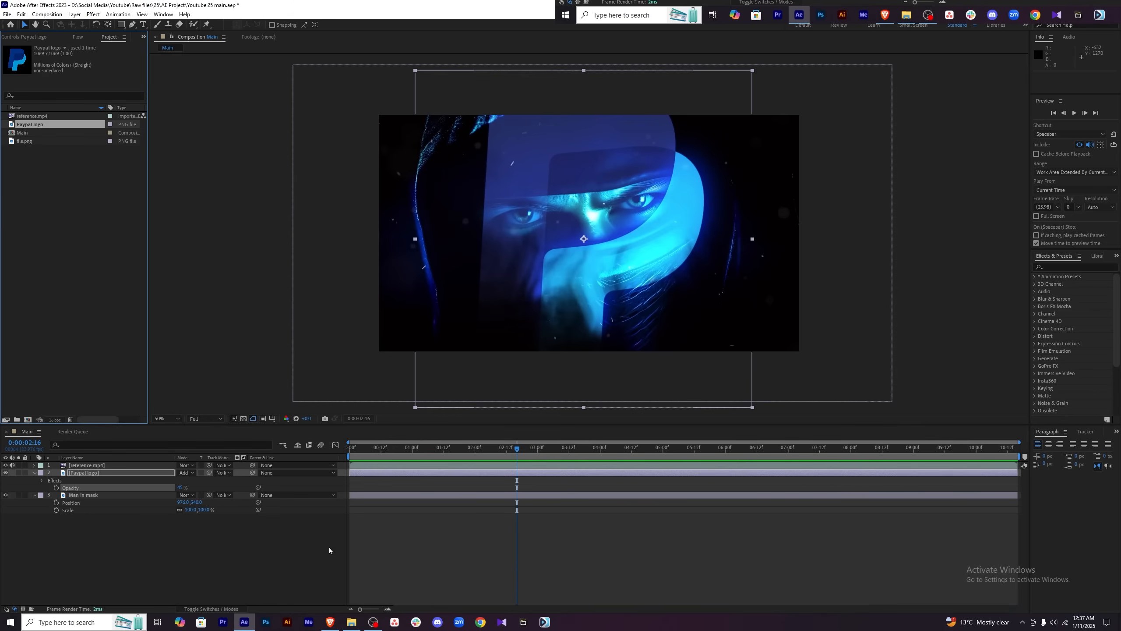
click(351, 621)
drag(611, 285, 50, 195)
Rename the imported ink clip in the project to "Ink transition".
key(Return)
text(Inlk)
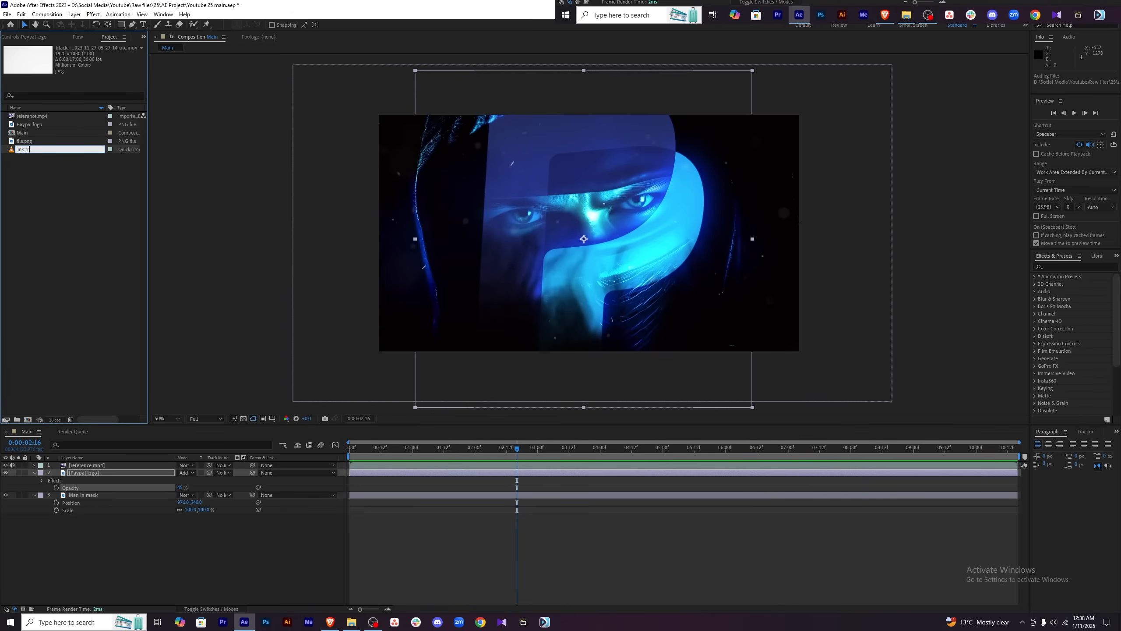
key(Return)
Preview the Ink transition footage, place it between the Paypal logo and Man in mask layers, and hide the reference clip.
double_click(32, 141)
mouse_move(187, 398)
mouse_down()
mouse_move(203, 385)
mouse_move(945, 386)
mouse_move(165, 376)
mouse_up()
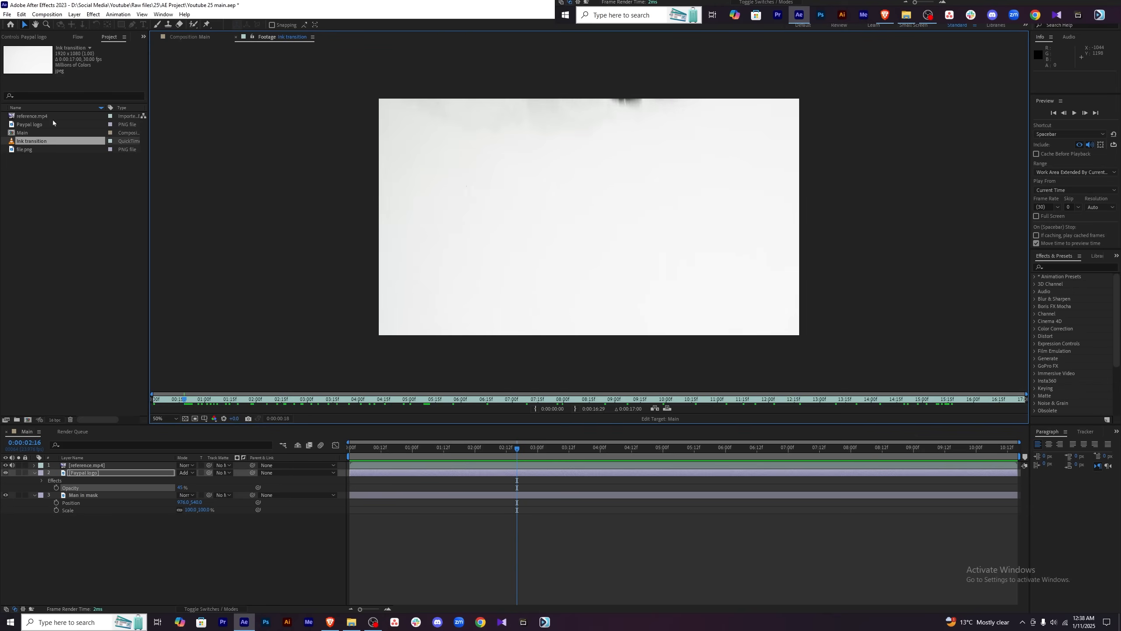
mouse_move(44, 141)
mouse_down()
mouse_move(117, 402)
mouse_move(88, 488)
mouse_up()
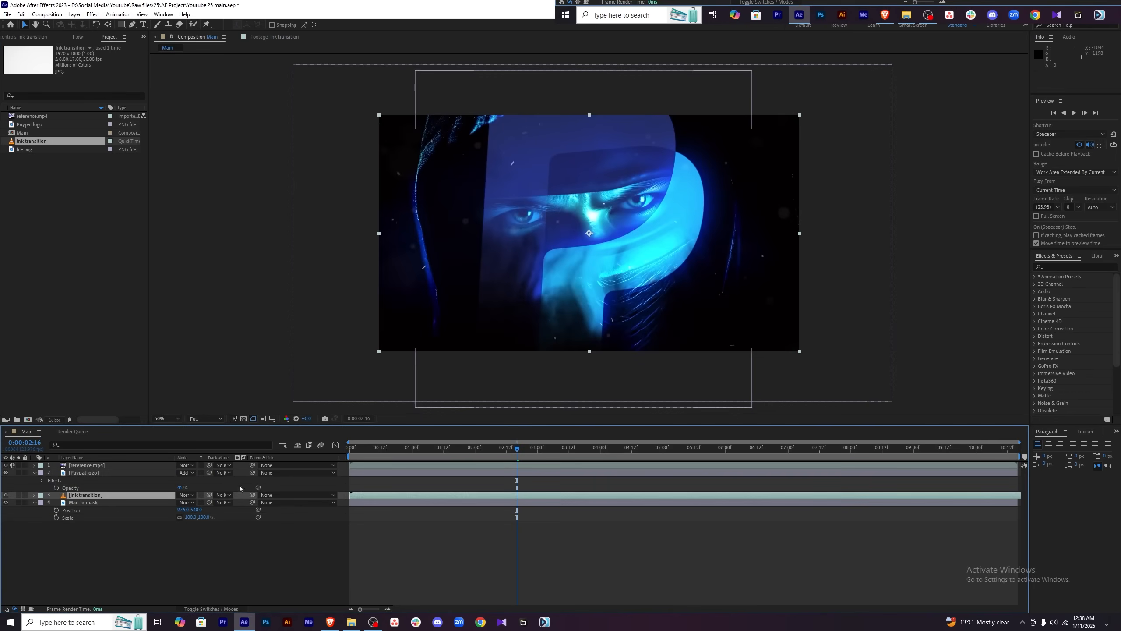
click(88, 495)
click(6, 465)
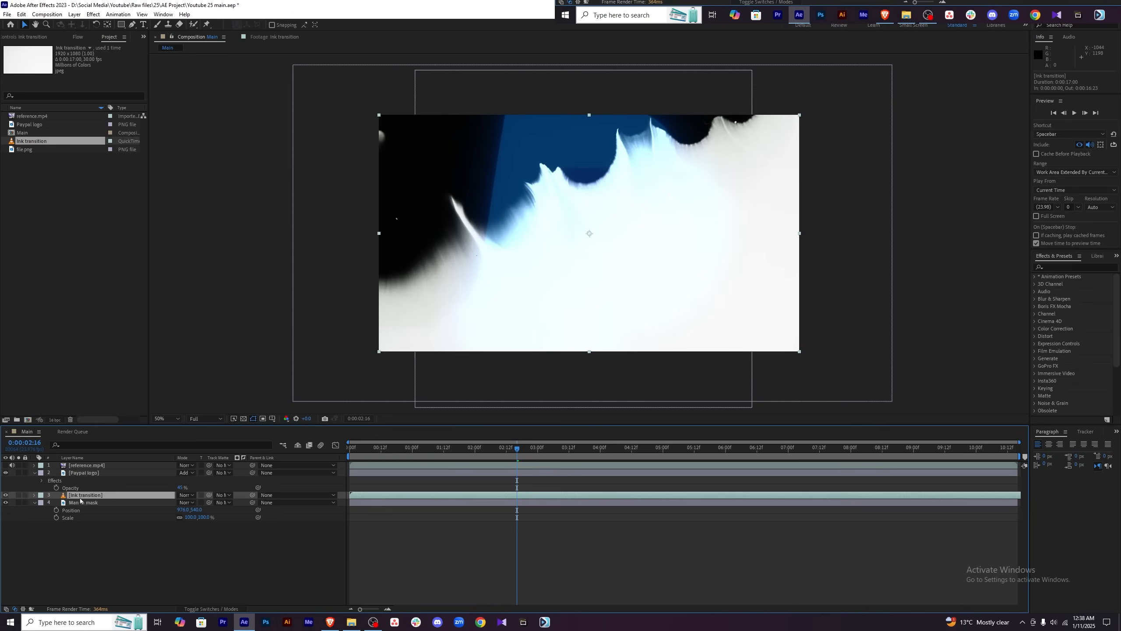
Move the Ink transition layer above the Paypal logo and assign it as the logo's track matte.
mouse_move(526, 454)
mouse_down()
mouse_move(349, 453)
mouse_move(591, 455)
mouse_move(600, 468)
mouse_up()
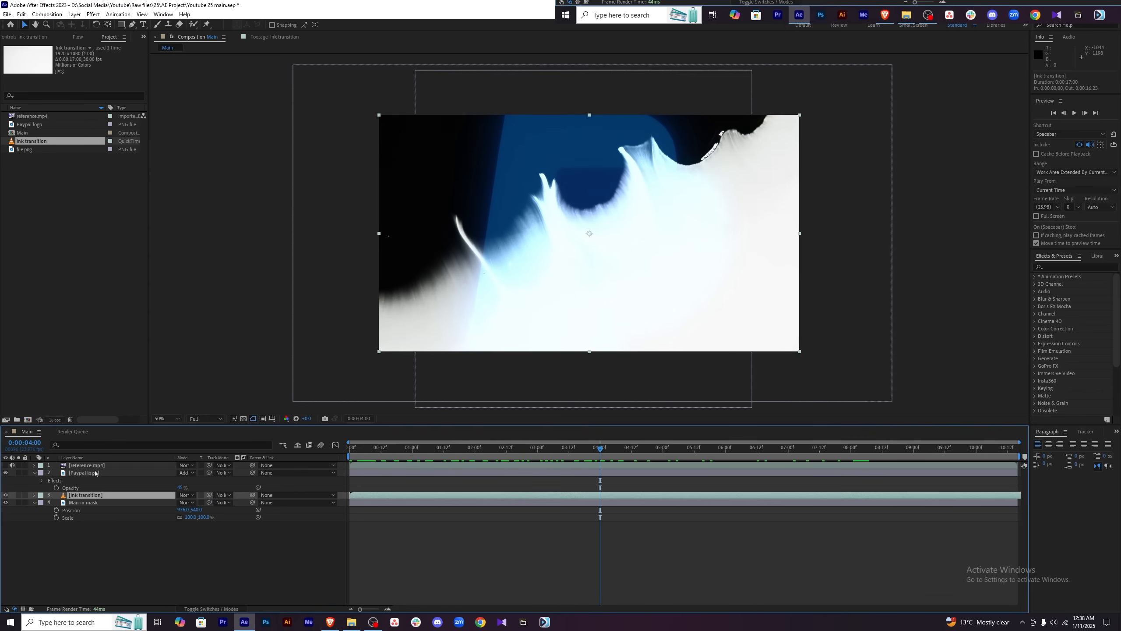
drag(97, 471, 96, 470)
mouse_move(587, 448)
mouse_down()
mouse_move(481, 427)
mouse_move(496, 431)
mouse_up()
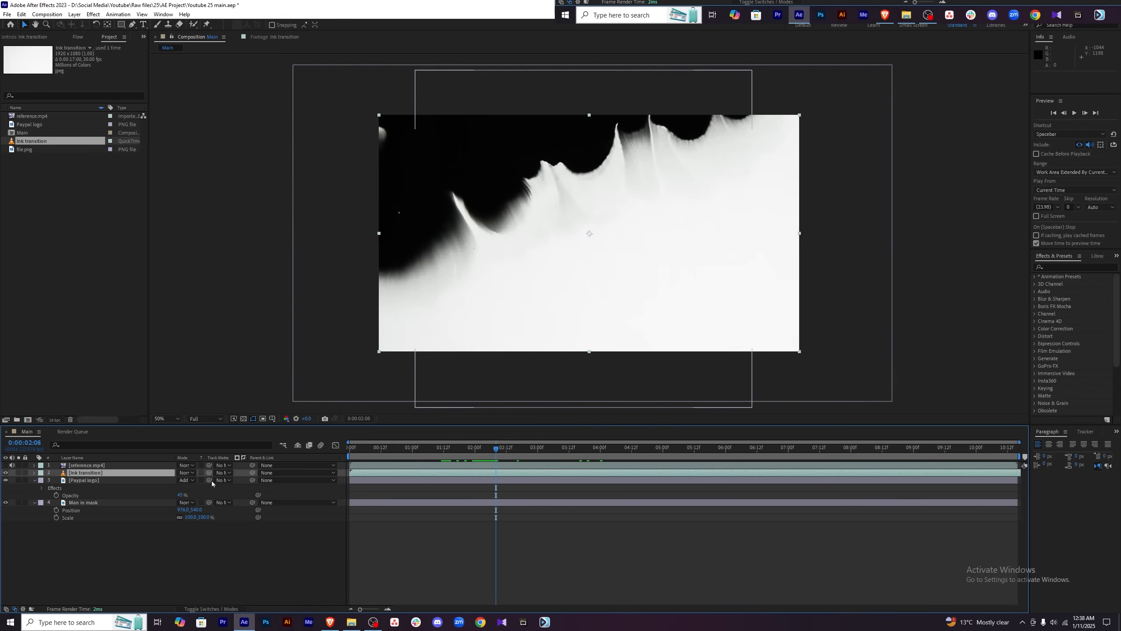
click(223, 480)
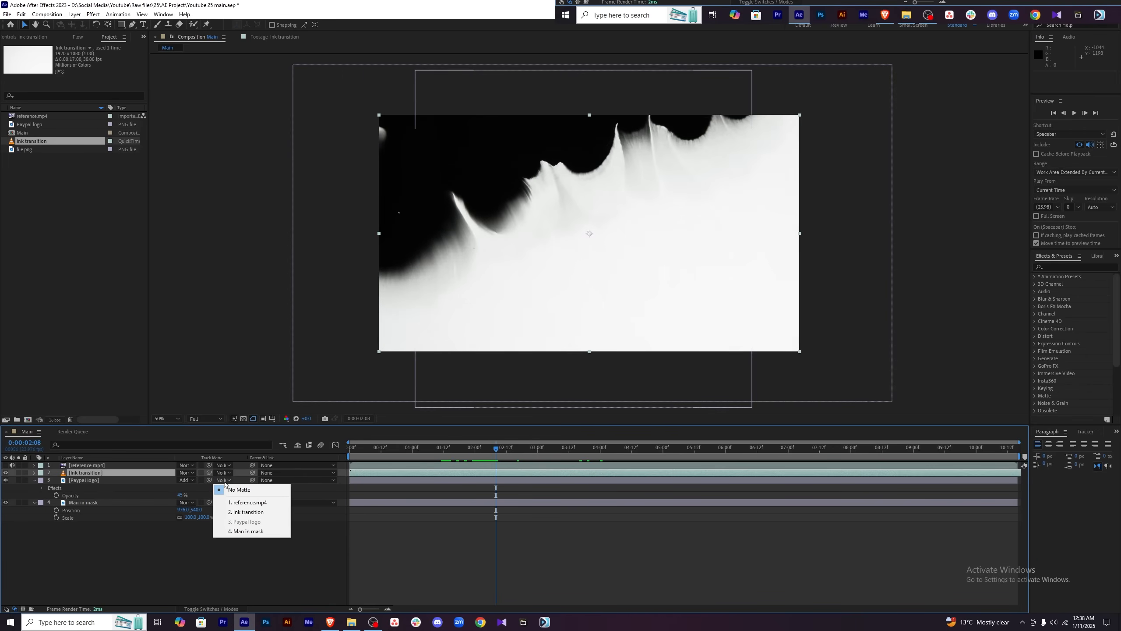
click(248, 511)
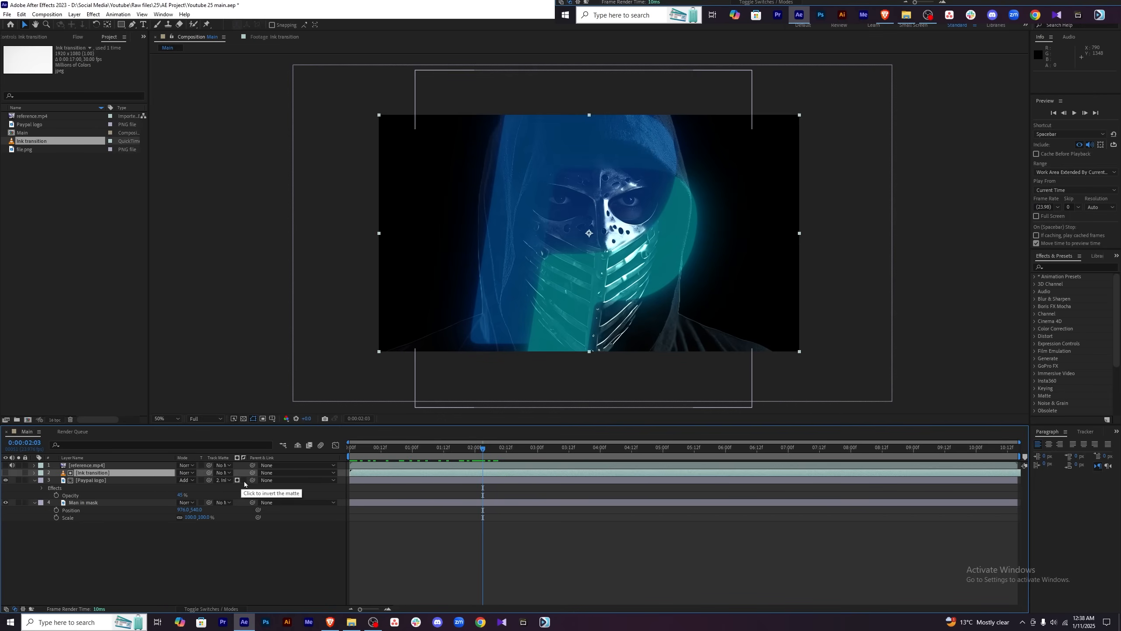
Switch the Paypal logo's track matte from alpha to luma and invert it.
click(238, 481)
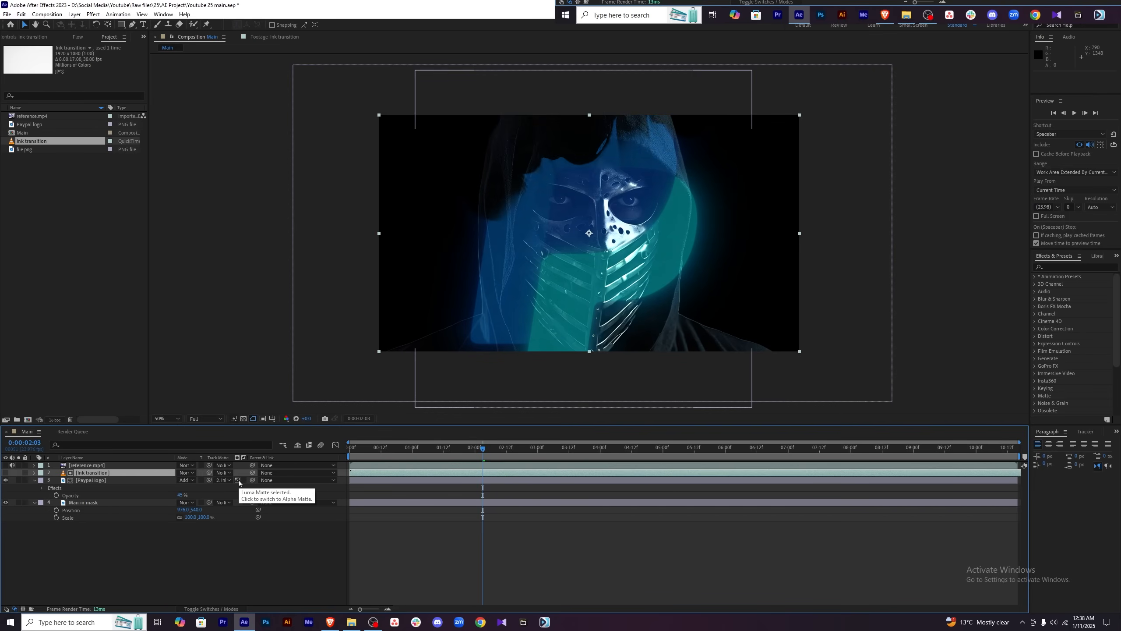
click(238, 481)
click(238, 481)
mouse_move(484, 449)
mouse_down()
mouse_move(415, 450)
mouse_move(678, 456)
mouse_move(519, 449)
mouse_up()
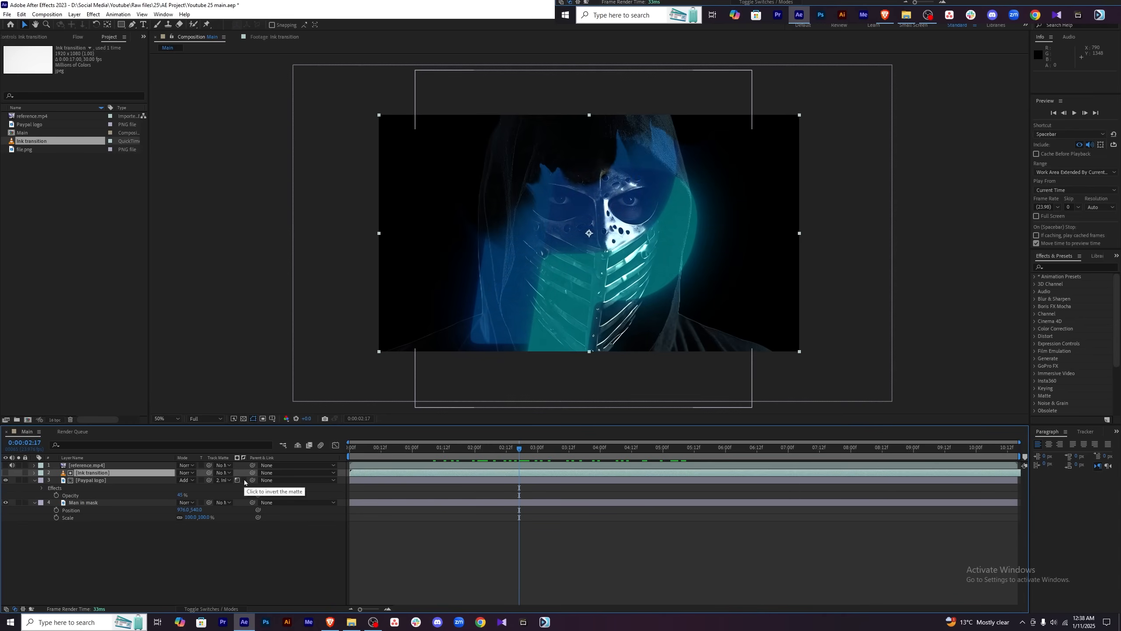
click(244, 480)
Preview the inverted ink reveal over the logo from the start of the composition and save the project.
click(491, 448)
drag(499, 439, 728, 459)
key(space)
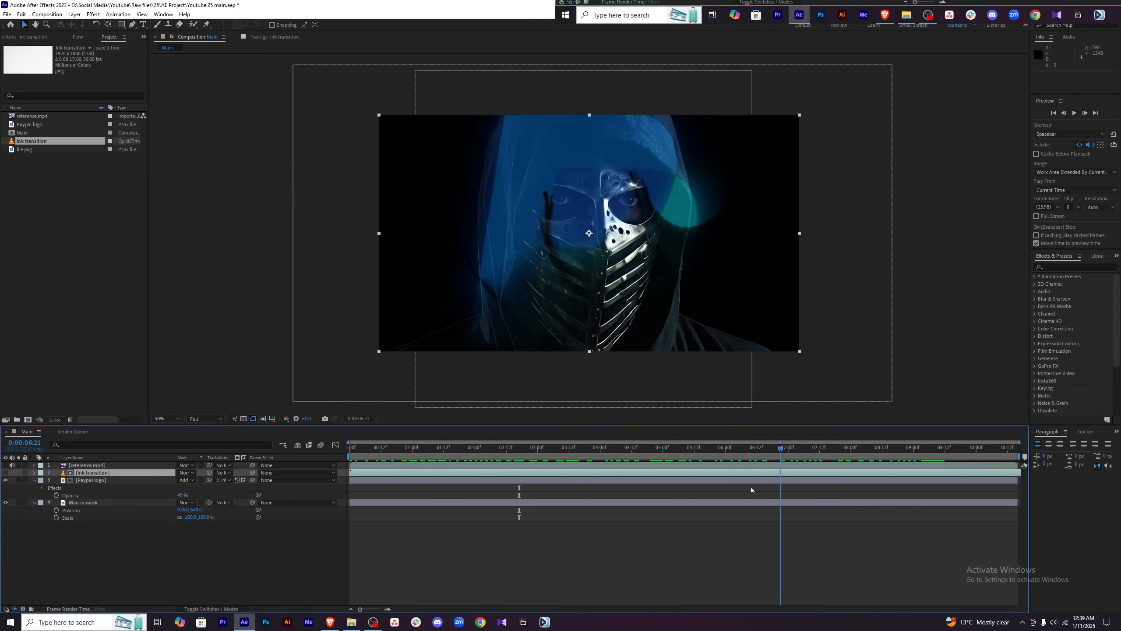
drag(437, 464, 219, 463)
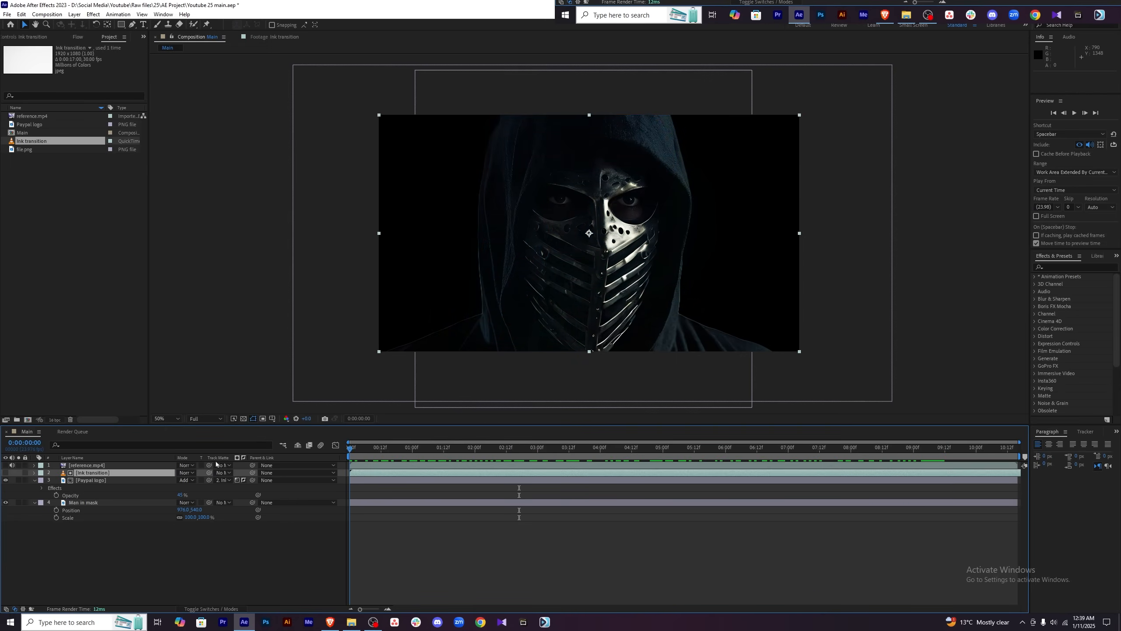
click(398, 528)
click(383, 448)
key(ctrl+s)
click(381, 473)
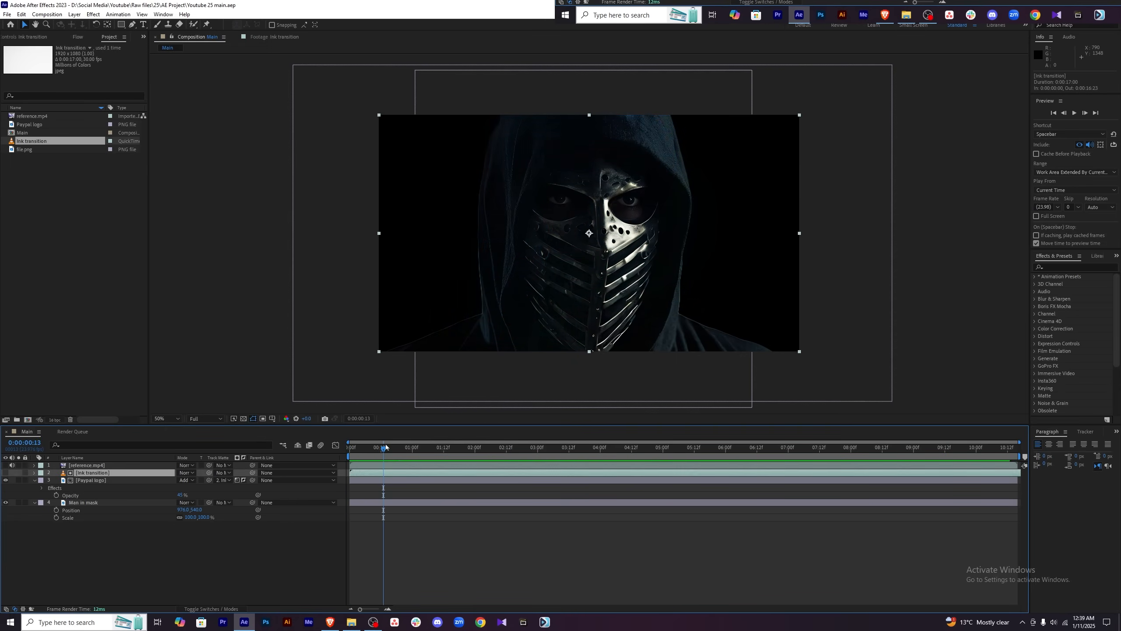
drag(397, 450, 564, 456)
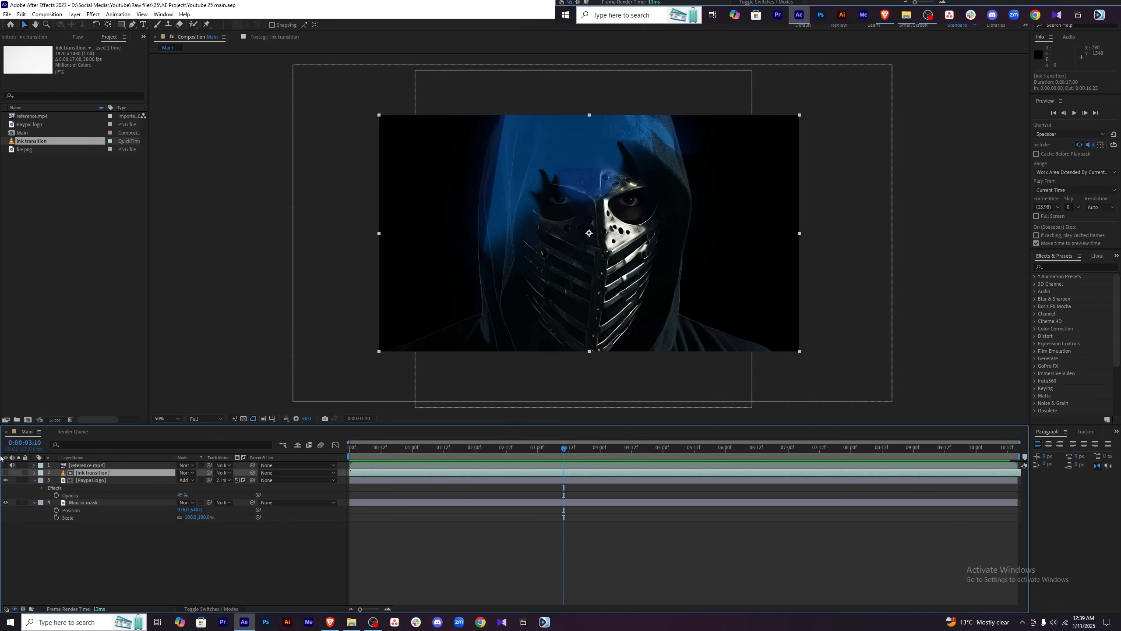
Show the reference clip, check its logo reveal at around 0:00:03:00, and hide the clip again.
click(6, 465)
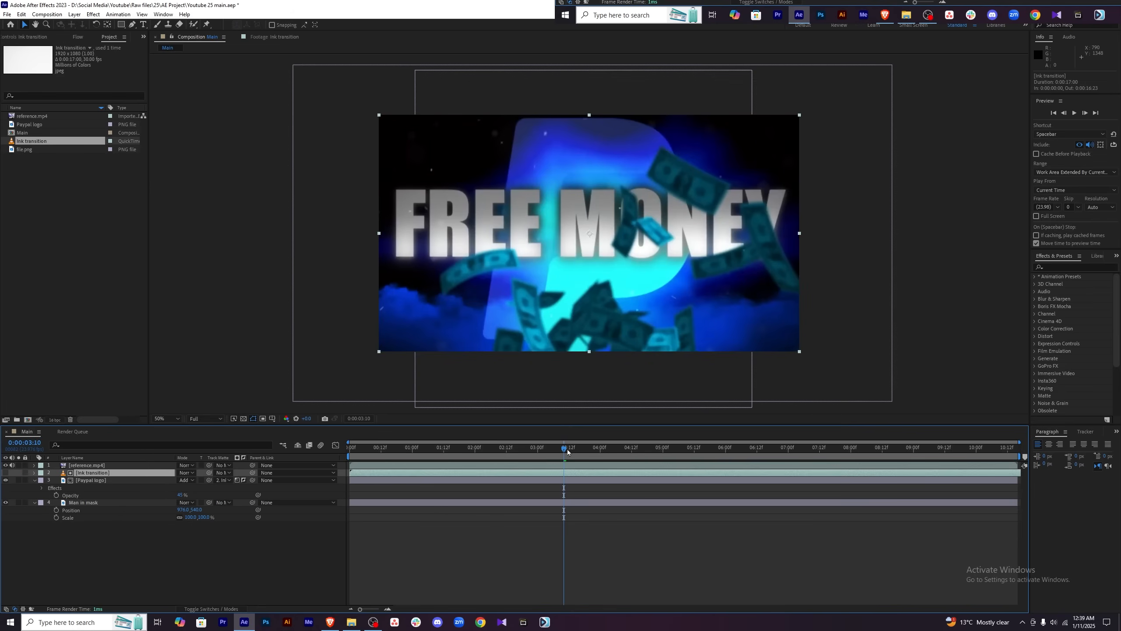
drag(568, 452, 540, 451)
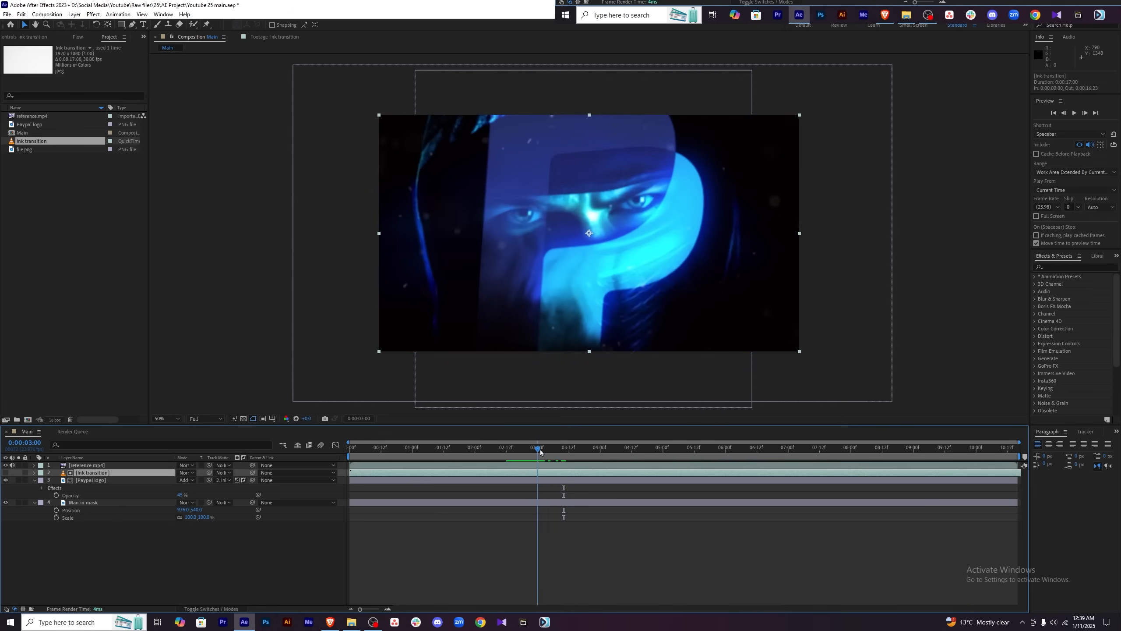
click(5, 465)
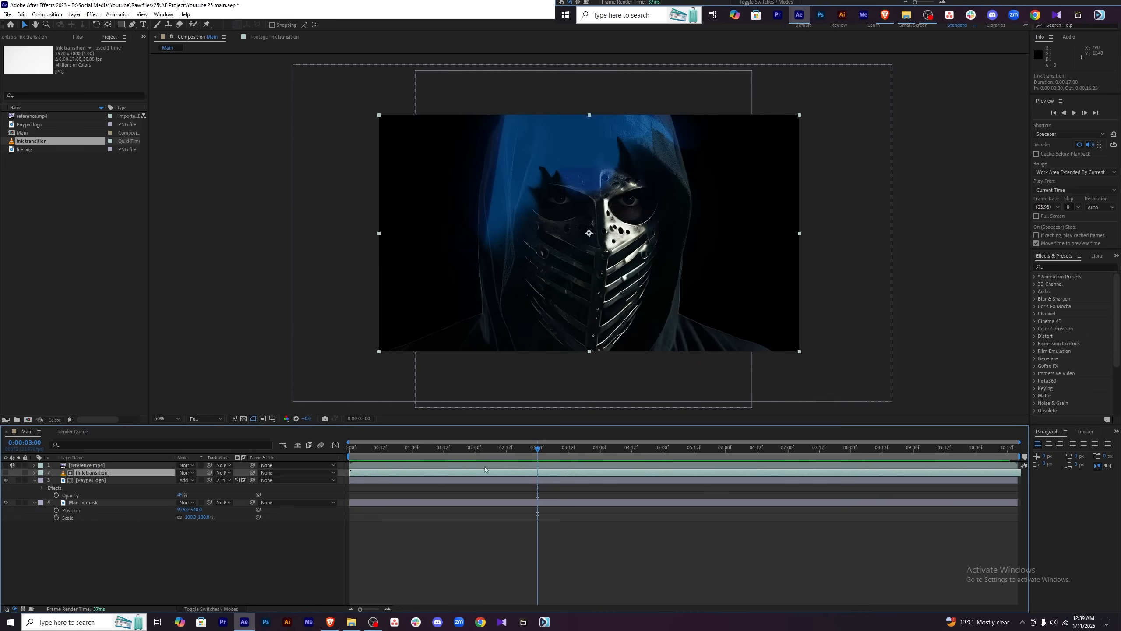
Enable time remapping on the Ink transition layer and add a Time Remap keyframe at 0:00:08:21.
right_click(630, 475)
mouse_move(692, 260)
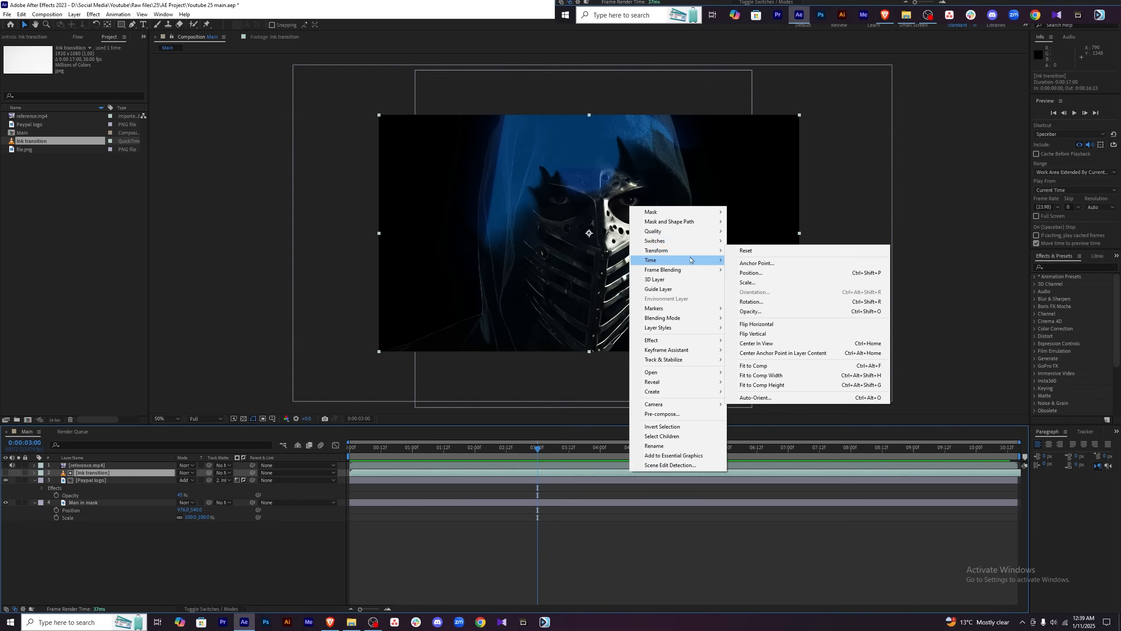
click(764, 260)
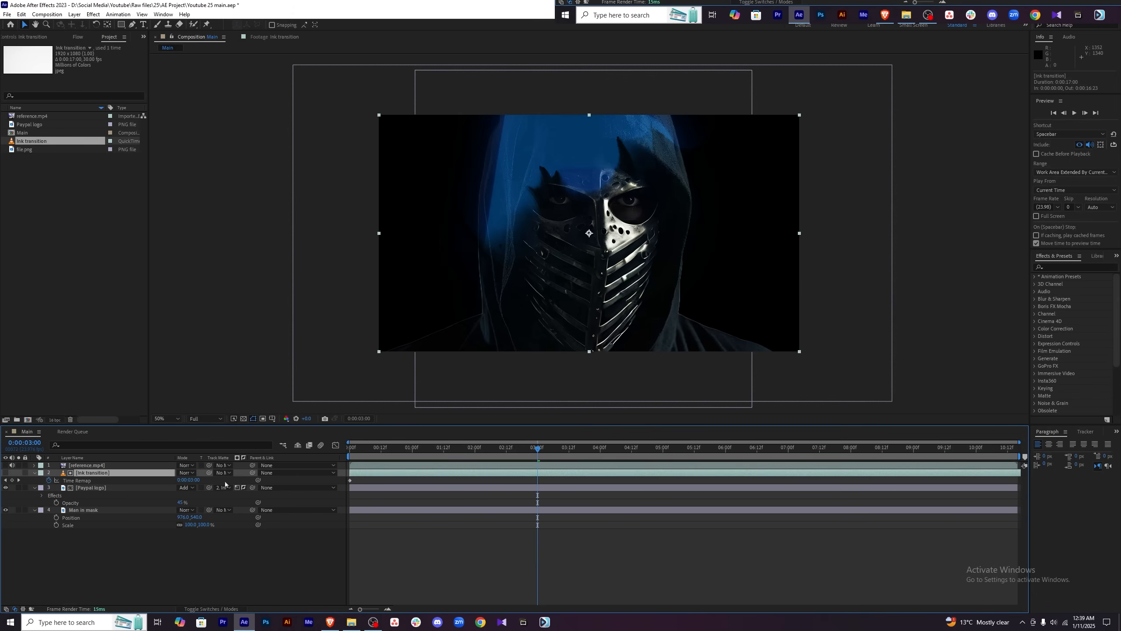
drag(539, 453, 908, 486)
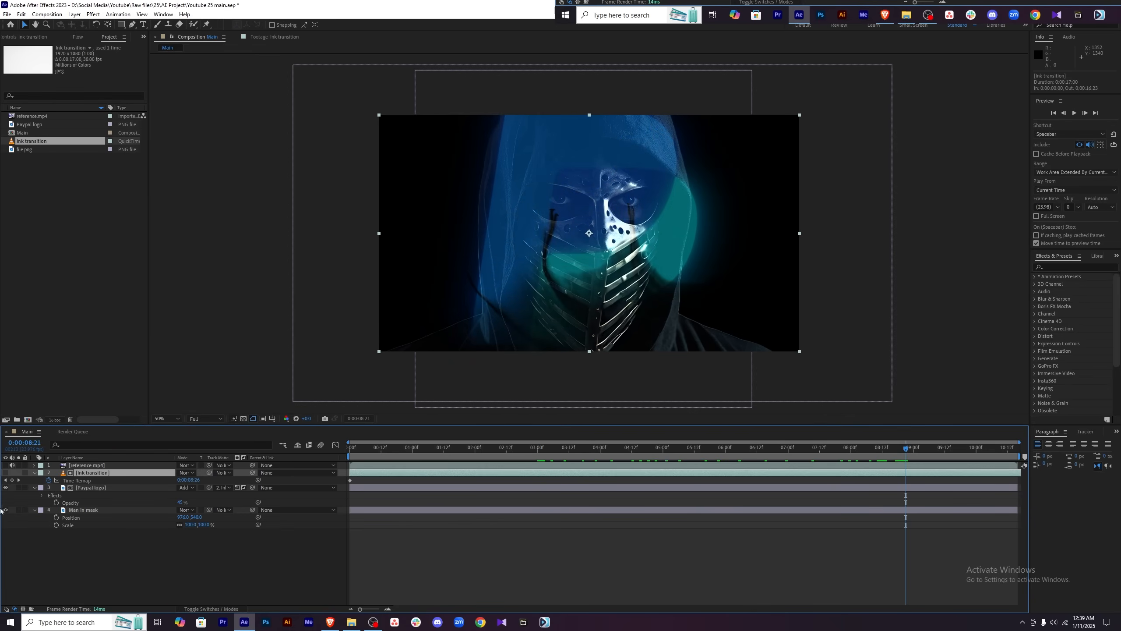
click(12, 480)
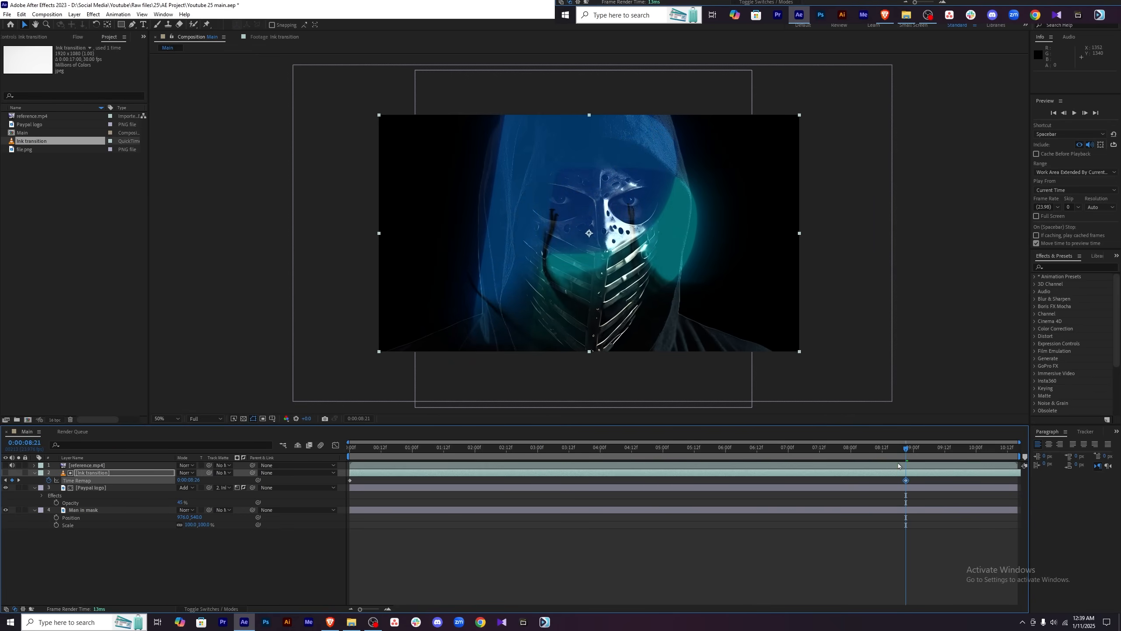
Speed up the ink reveal by moving its end Time Remap keyframe to about 0:00:03:02 and its first to 0:00:00:09.
key(space)
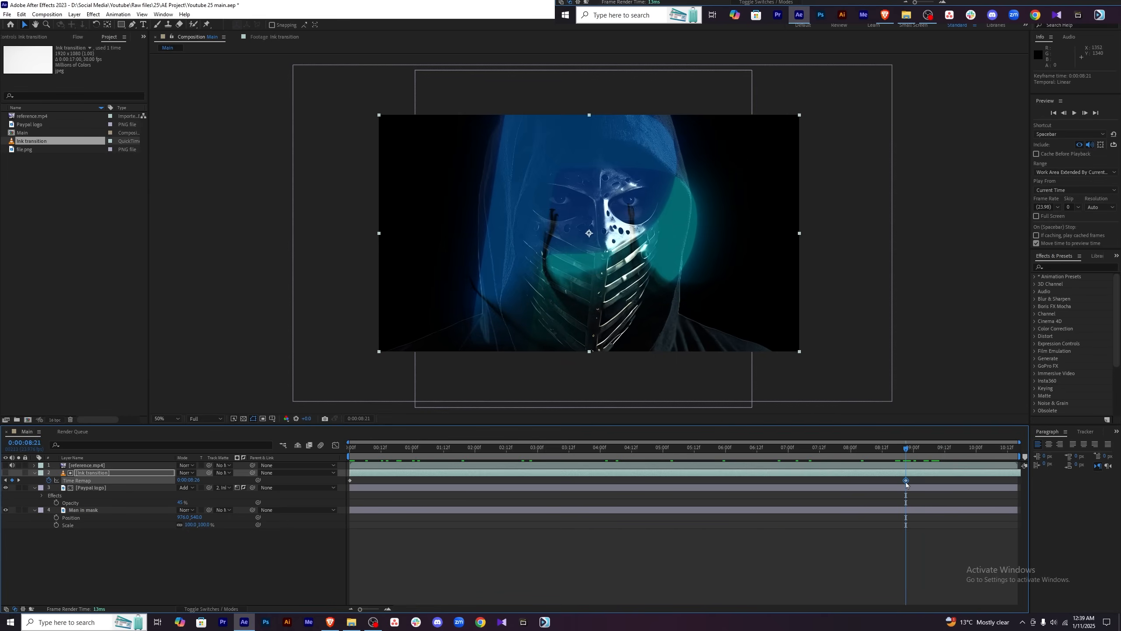
drag(901, 482, 545, 476)
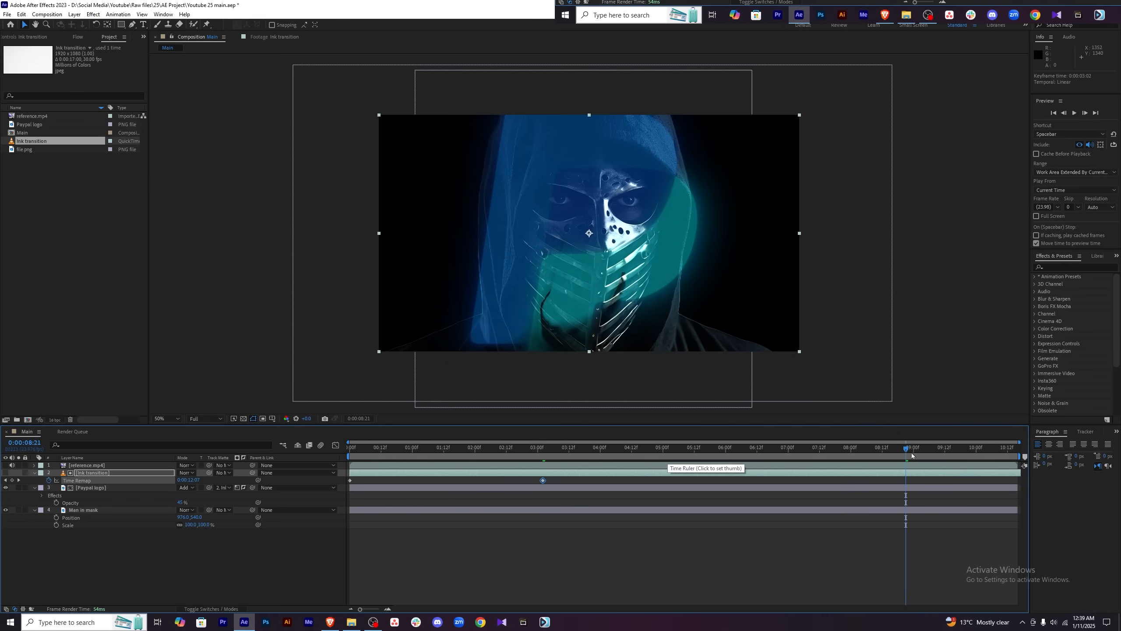
mouse_move(907, 450)
mouse_down()
mouse_move(353, 453)
mouse_move(513, 456)
mouse_up()
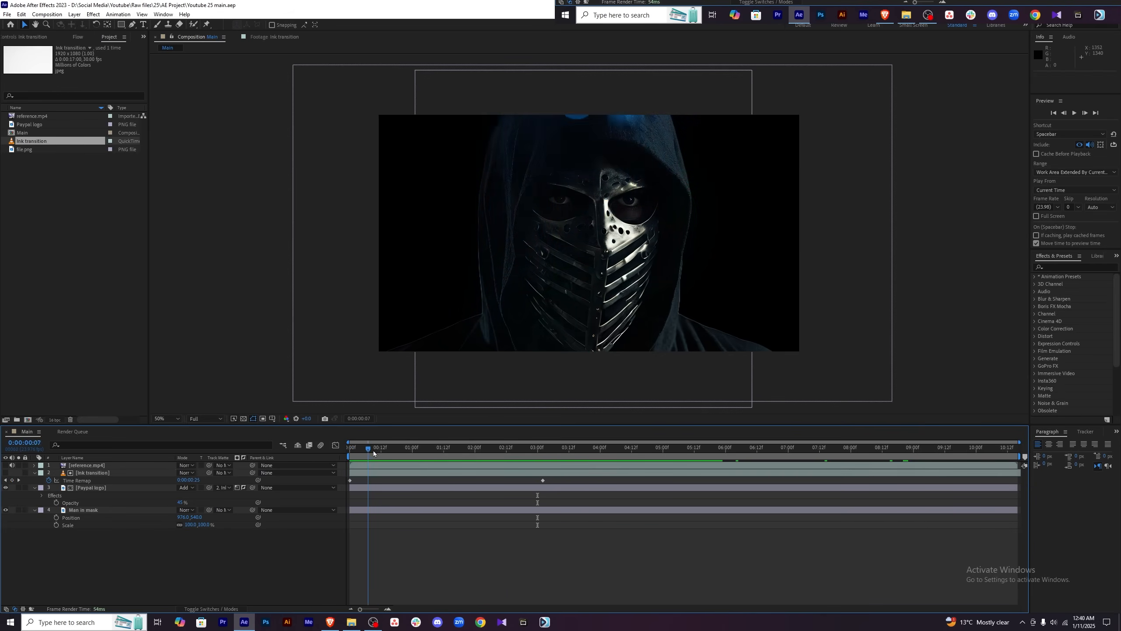
drag(373, 454, 372, 484)
click(350, 480)
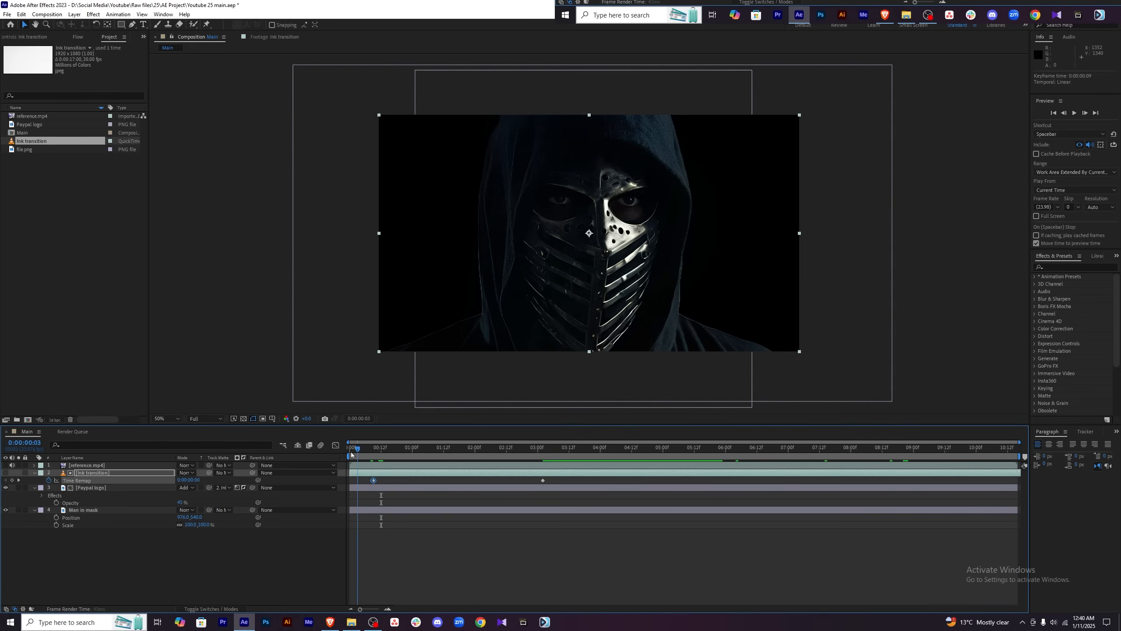
Play and scrub through the retimed ink reveal from the start, then save the project.
click(483, 557)
key(Home)
key(space)
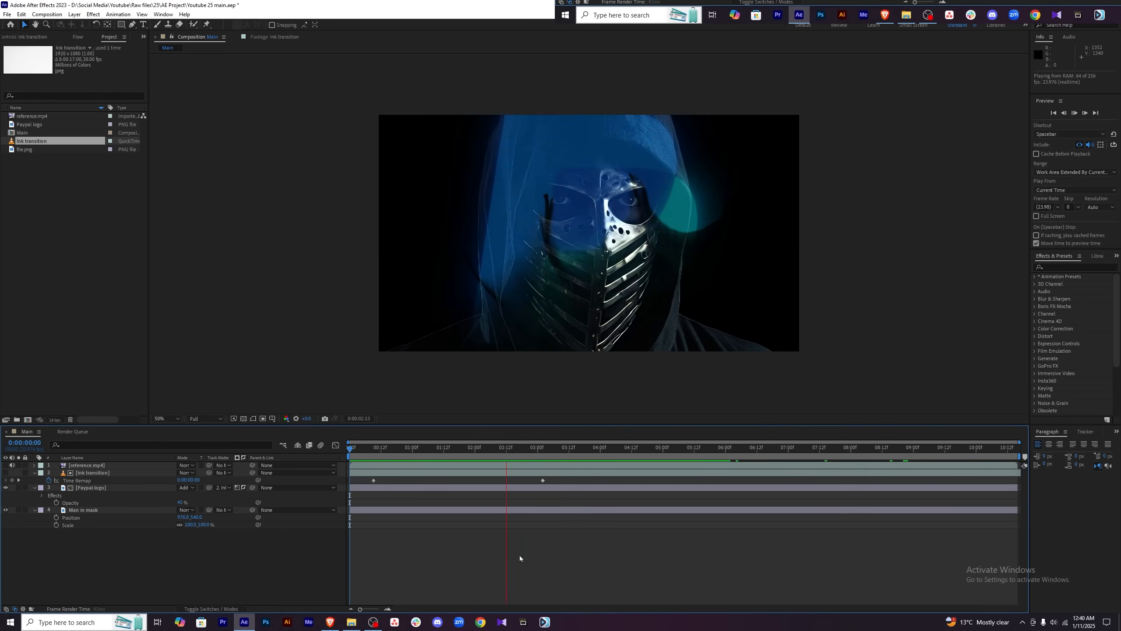
key(space)
drag(413, 450, 556, 461)
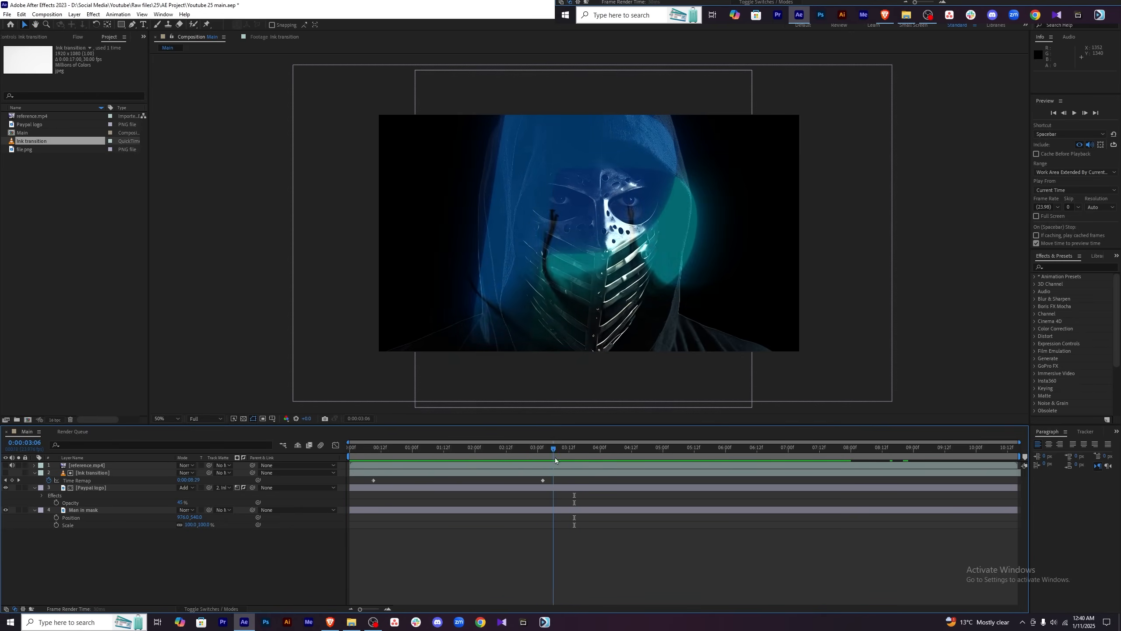
key(Home)
key(ctrl+s)
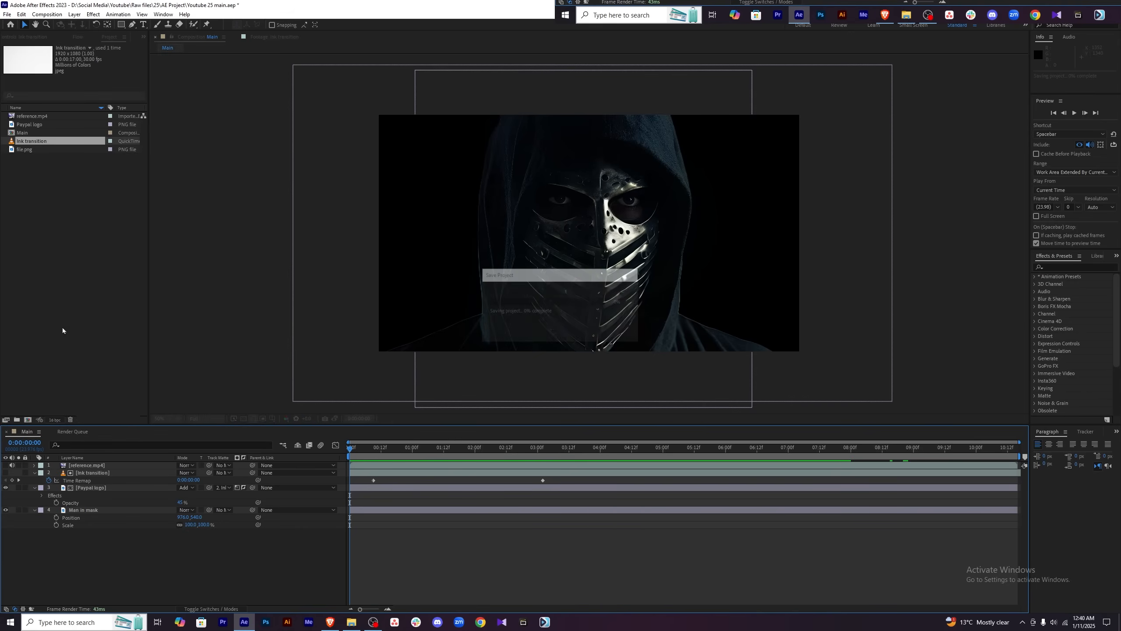
Show the reference clip, examine its particles at around 0:00:02:10, and hide the clip again.
click(5, 465)
click(502, 448)
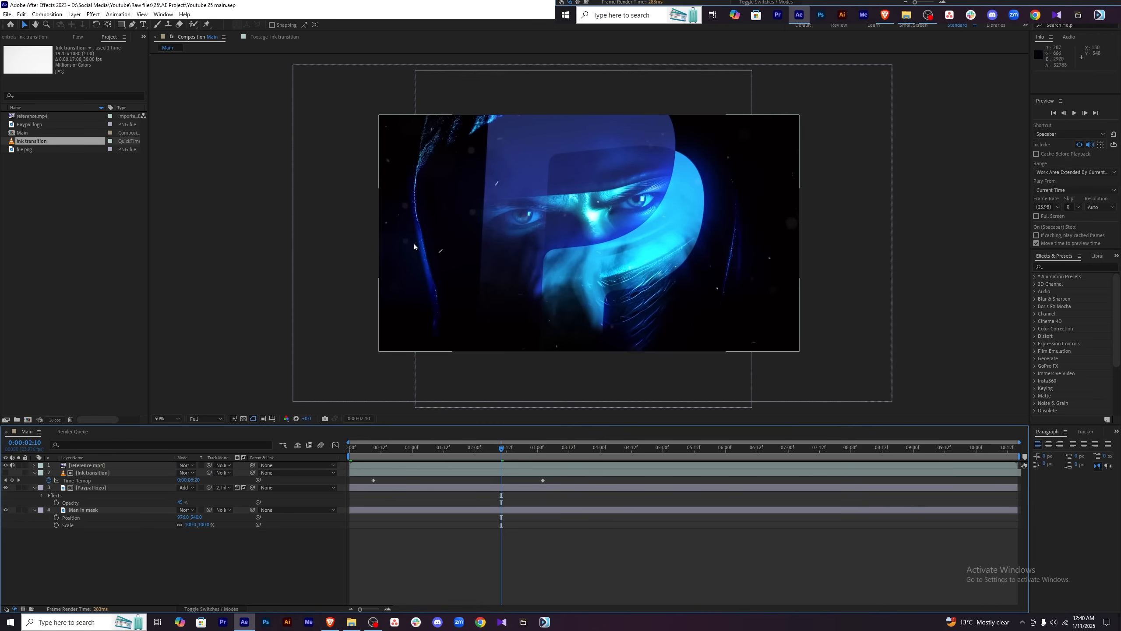
key(Page_Down)
click(6, 464)
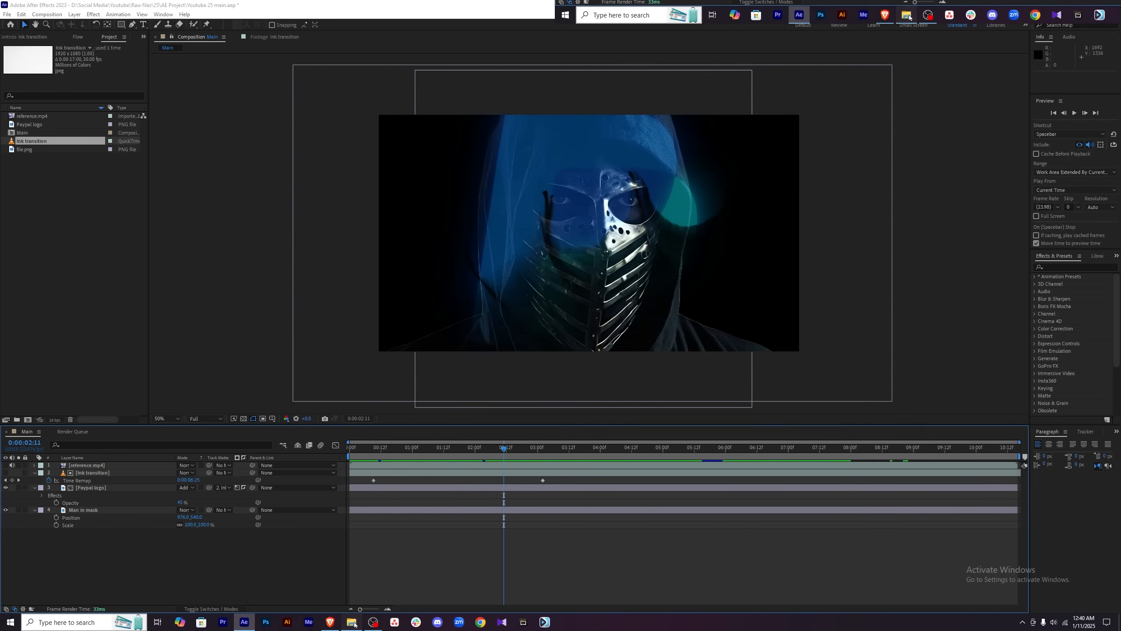
Preview the particles MP4 and the flying-white-smoke-particles MOV from the stocks folder in File Explorer.
click(351, 622)
click(728, 287)
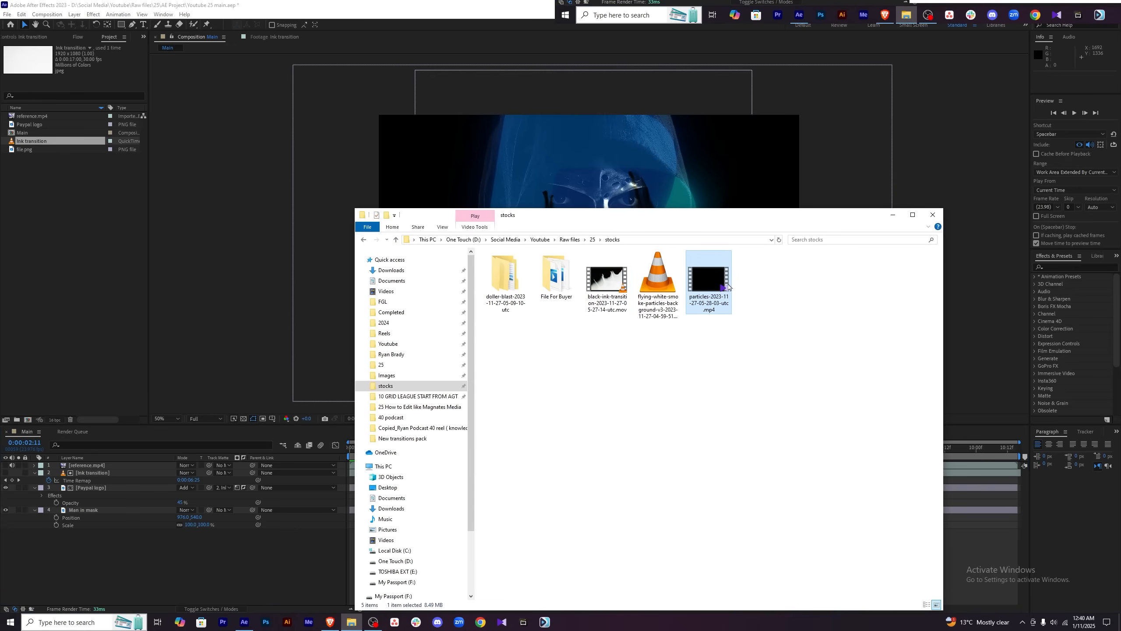
double_click(729, 286)
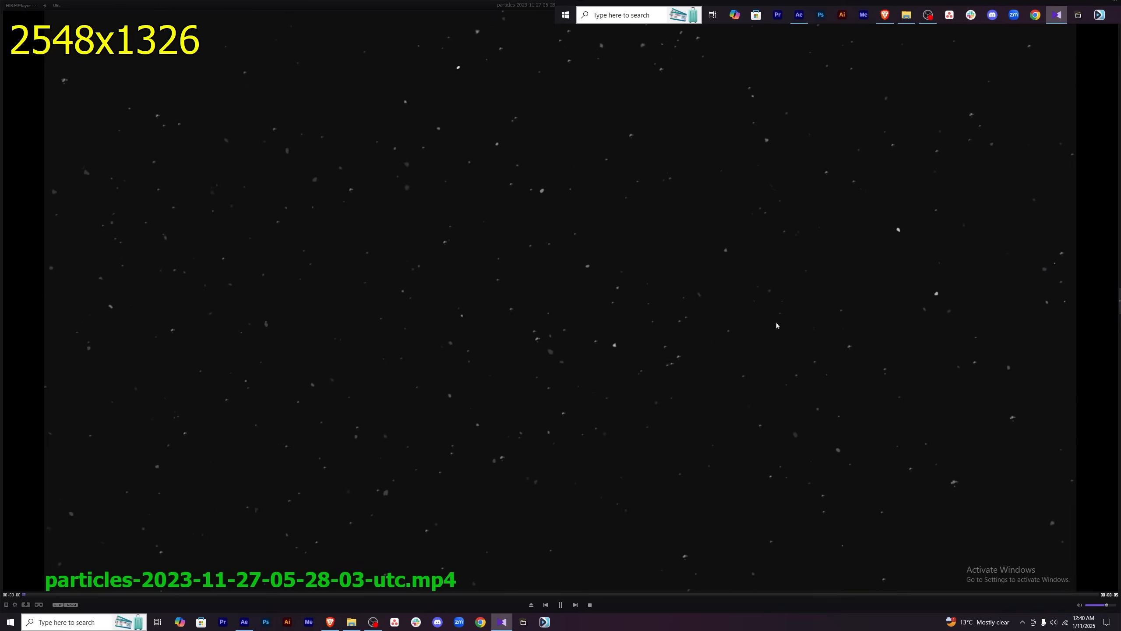
key(alt+F4)
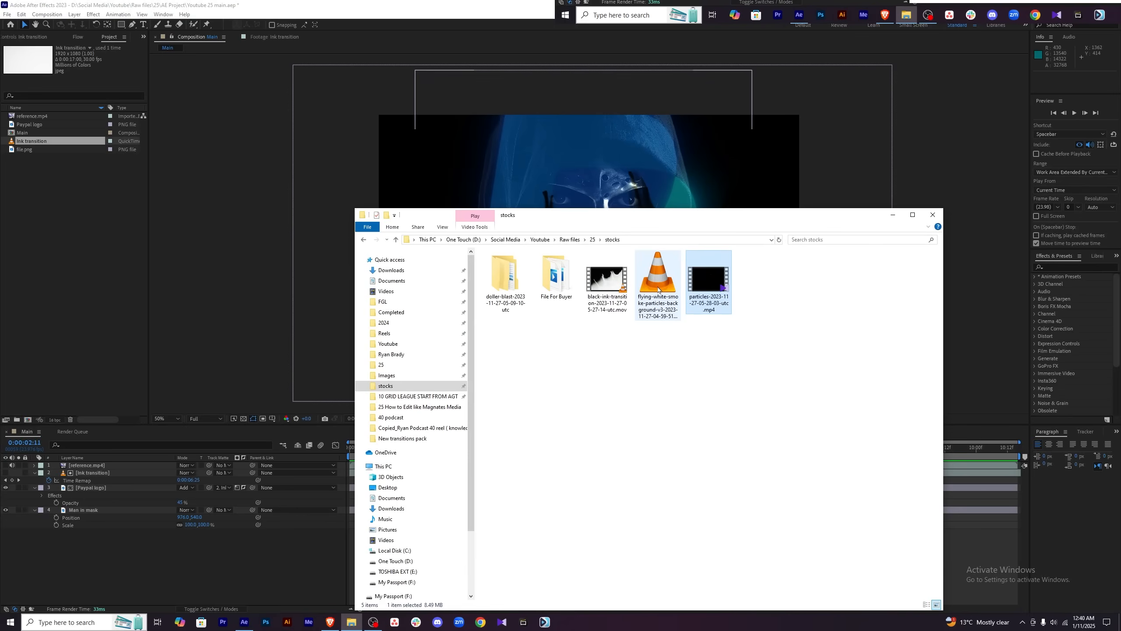
double_click(657, 282)
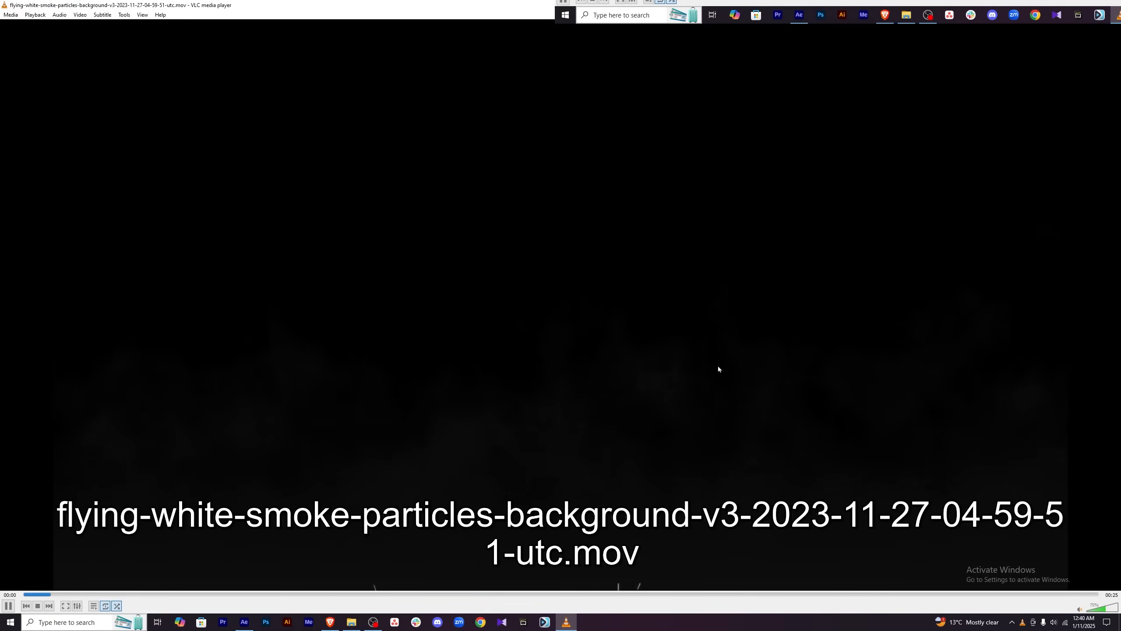
key(space)
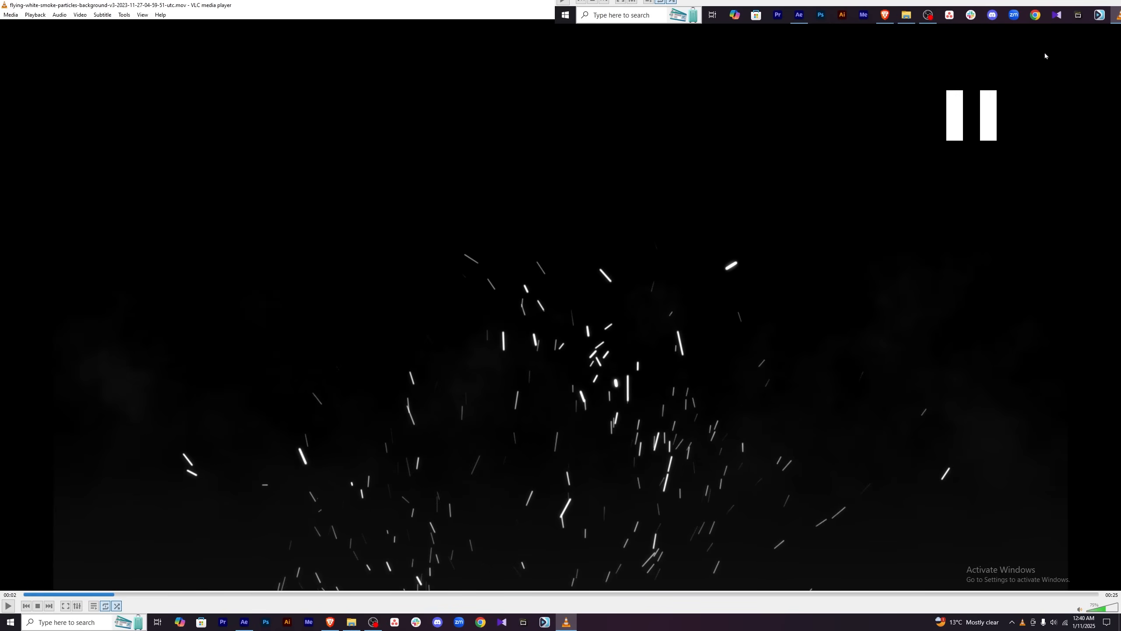
key(alt+F4)
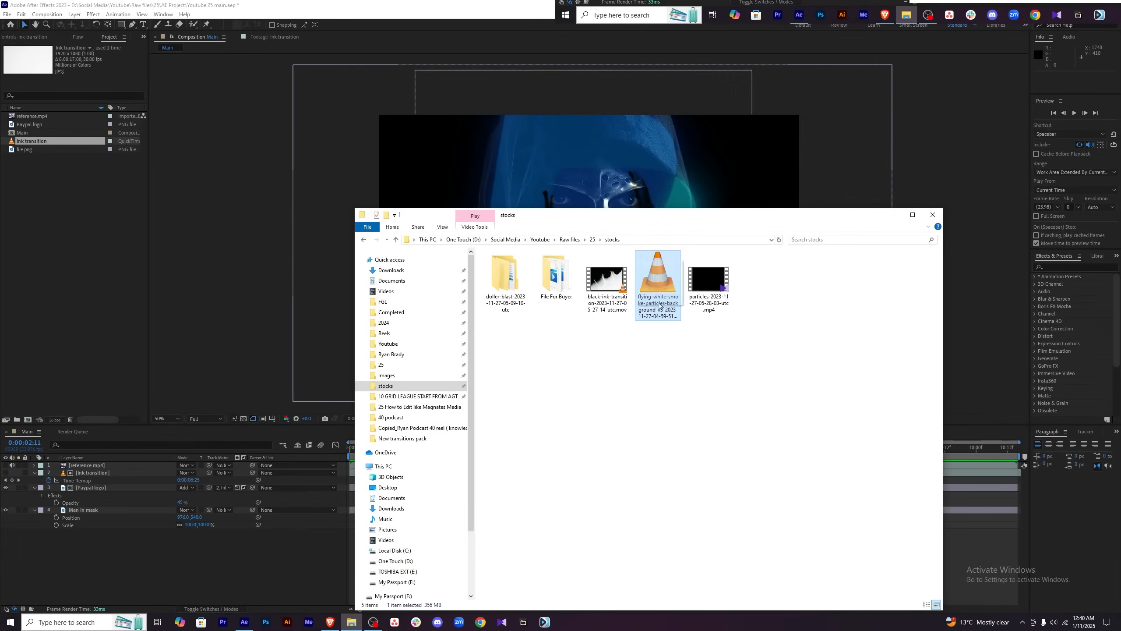
Import the flying-white-smoke-particles MOV into the project and rename it "Particles and smoke".
drag(659, 304, 49, 146)
key(Return)
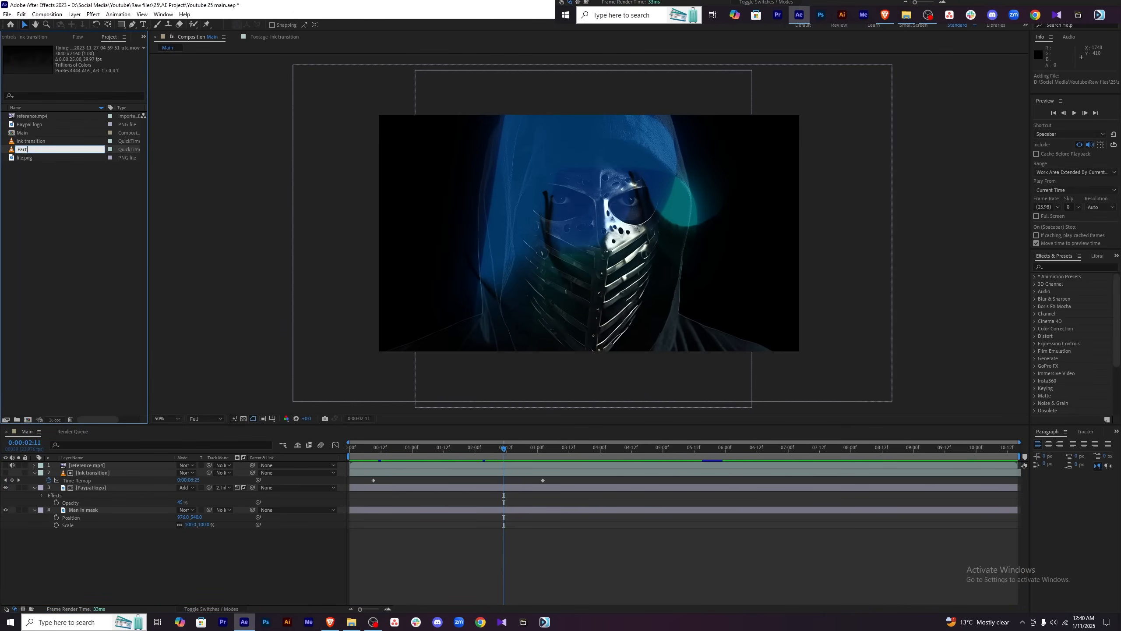
key(Return)
Place the Particles and smoke clip beneath the Man in mask layer and preview it from the start.
drag(53, 133, 92, 531)
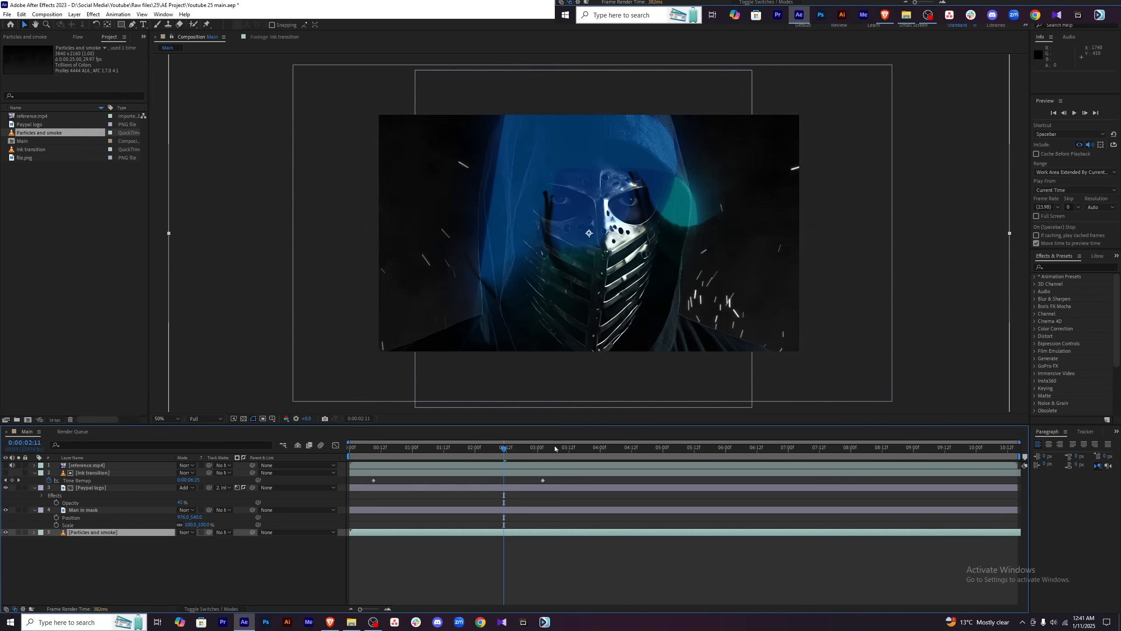
drag(504, 449, 350, 451)
key(space)
mouse_move(467, 449)
mouse_down()
mouse_move(457, 440)
mouse_move(565, 444)
mouse_move(394, 435)
mouse_move(448, 439)
mouse_up()
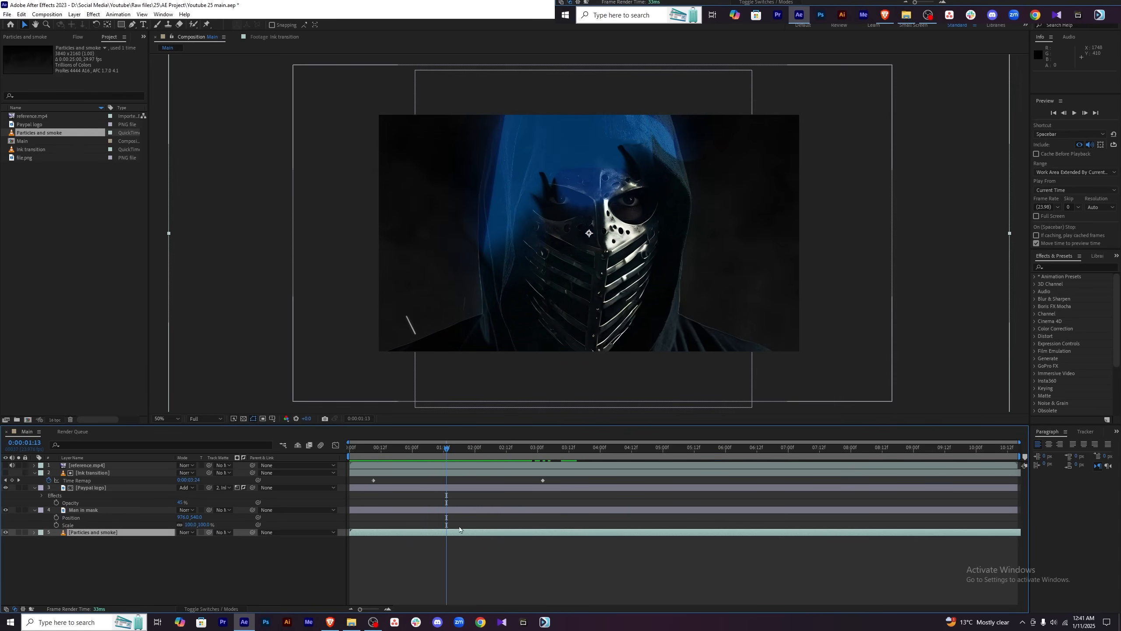
Shift the Particles and smoke layer earlier so that it begins at about -0:00:01:12.
drag(441, 534, 416, 530)
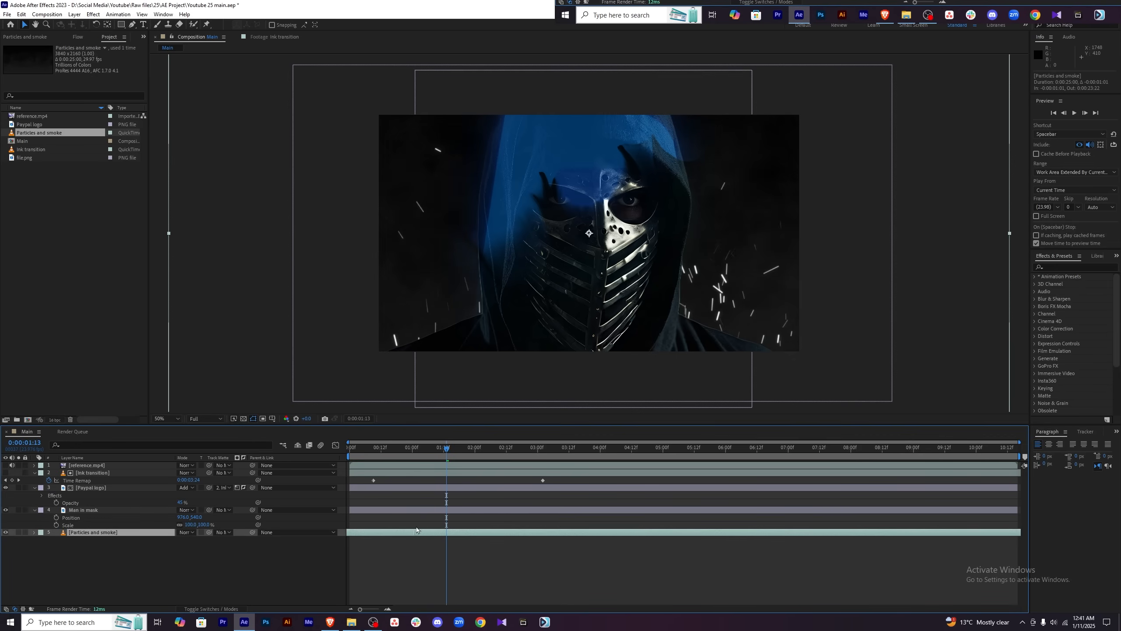
drag(442, 458, 349, 448)
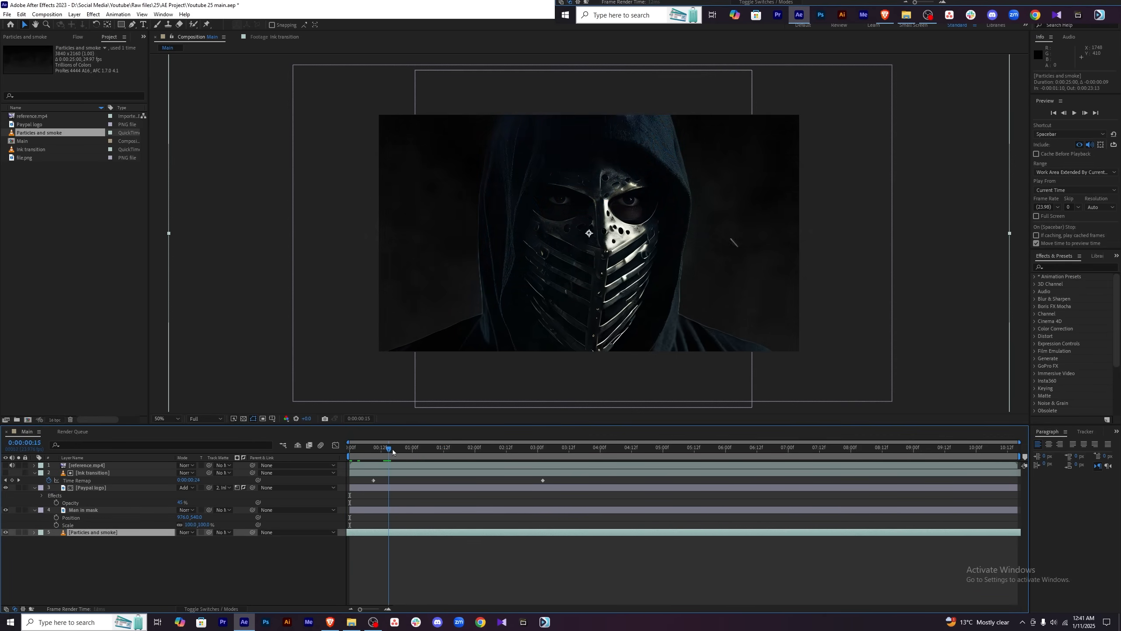
drag(392, 451, 394, 452)
drag(412, 535, 409, 535)
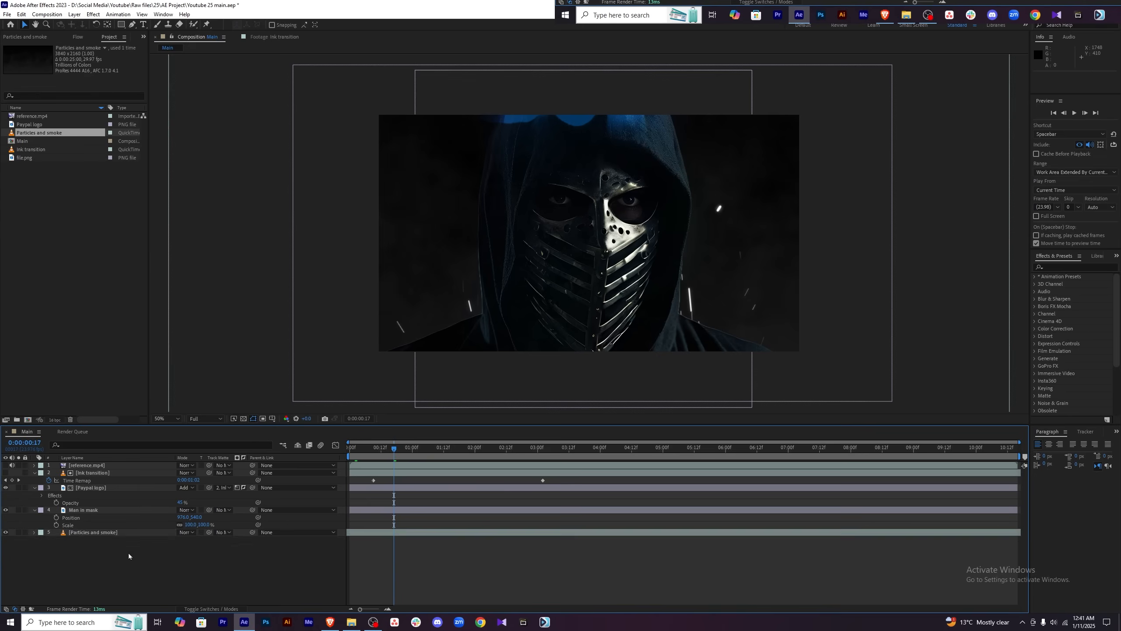
Set the Particles and smoke layer's opacity to 50% and preview the shot.
key(t)
click(181, 539)
text(5)
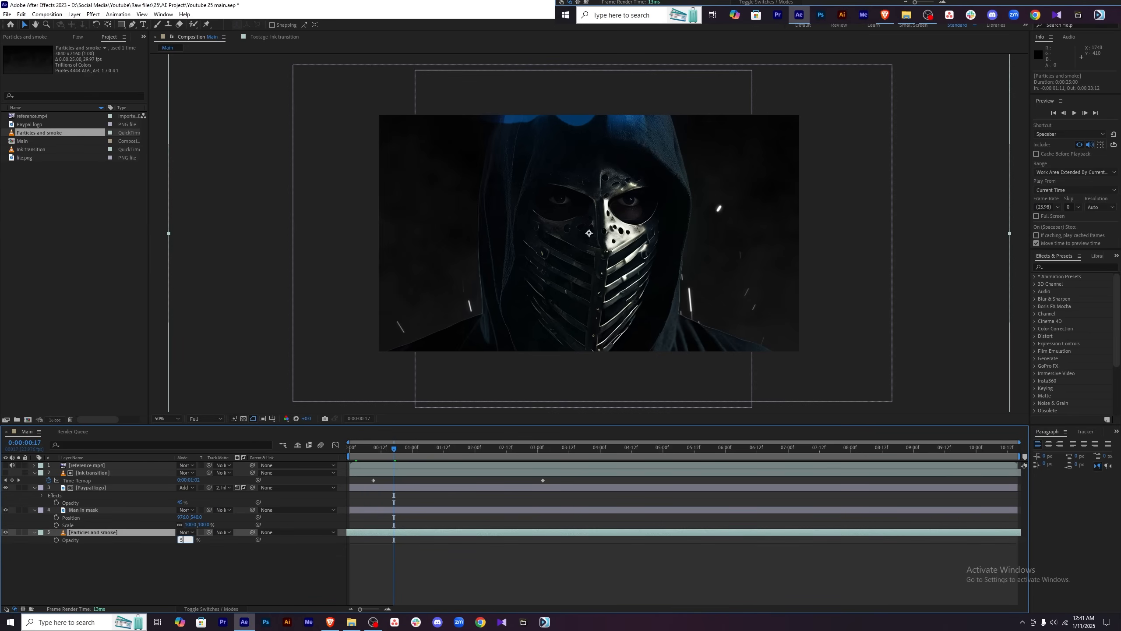
text(0)
key(Return)
key(space)
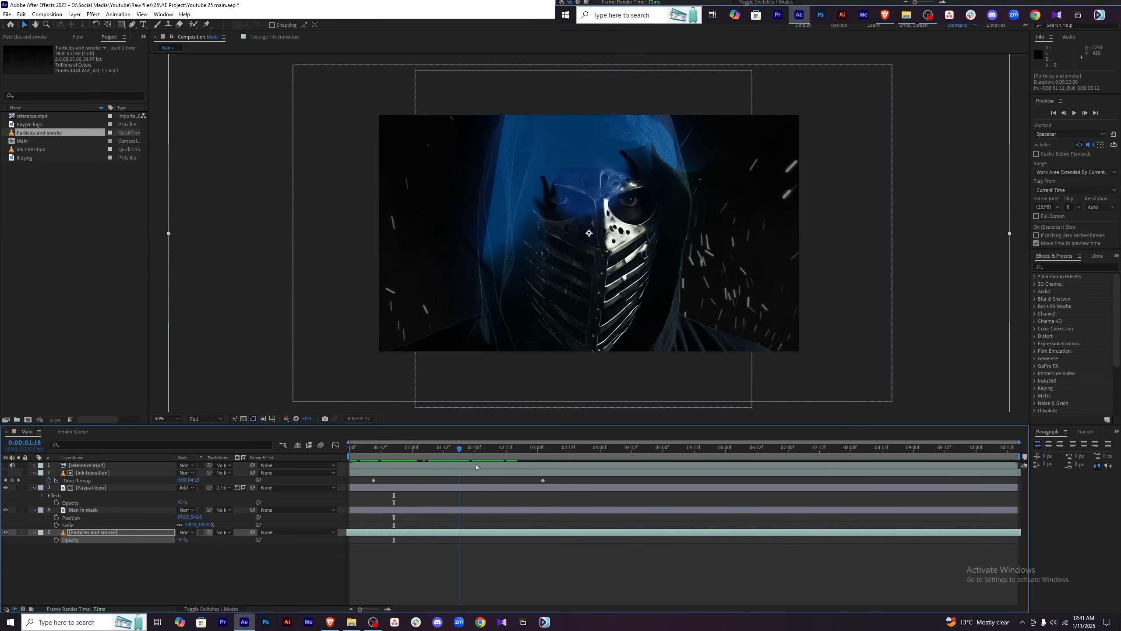
Collapse all the layer properties and scrub through the composition to about 0:00:03:07.
click(386, 449)
click(455, 525)
key(u)
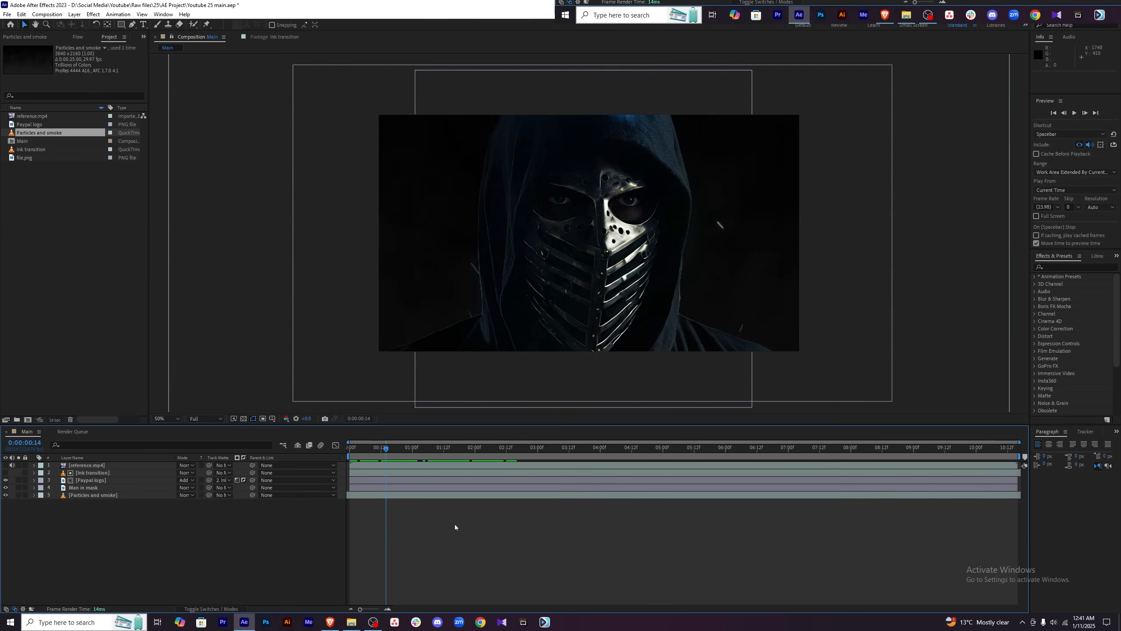
drag(461, 446, 555, 448)
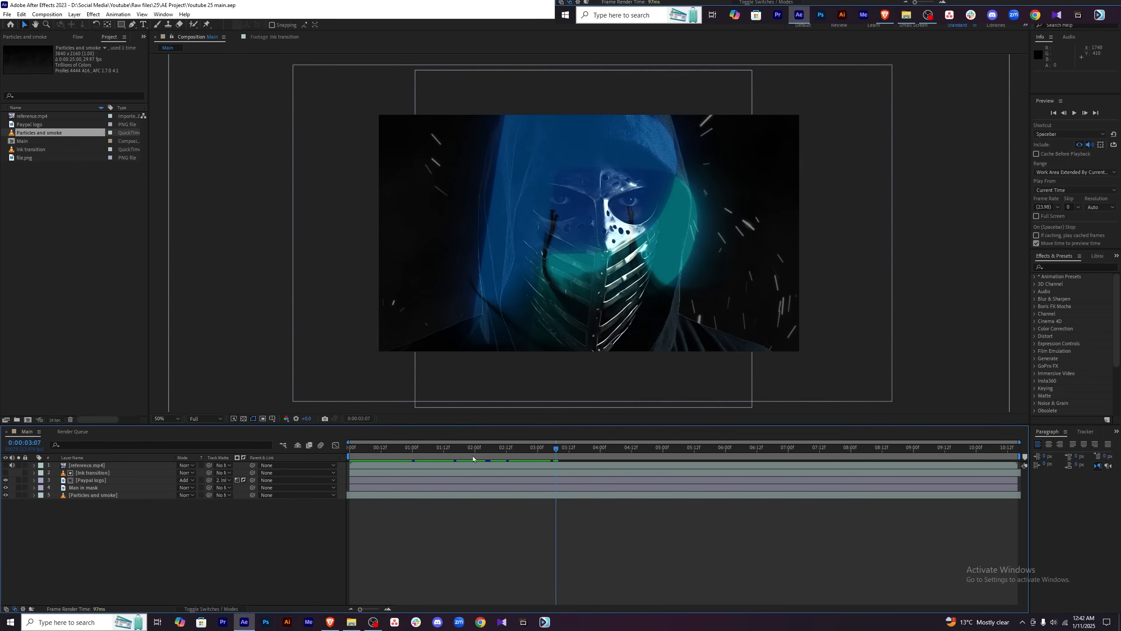
Show the reference.mp4 layer, play it from about one second to study its look, and hide it again.
click(5, 465)
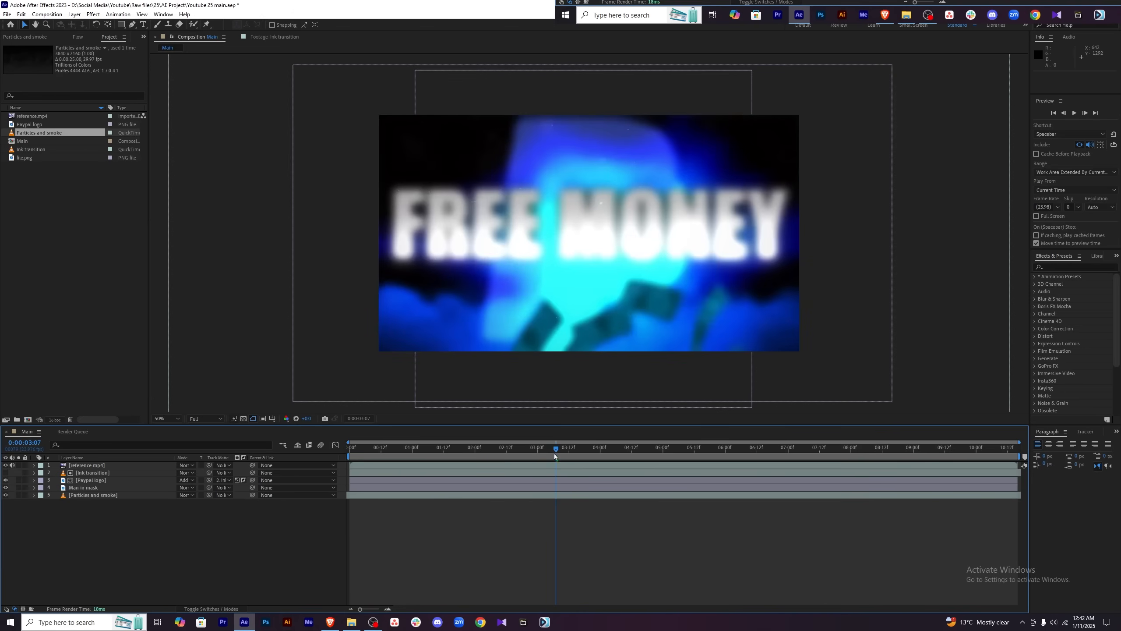
drag(555, 455, 418, 448)
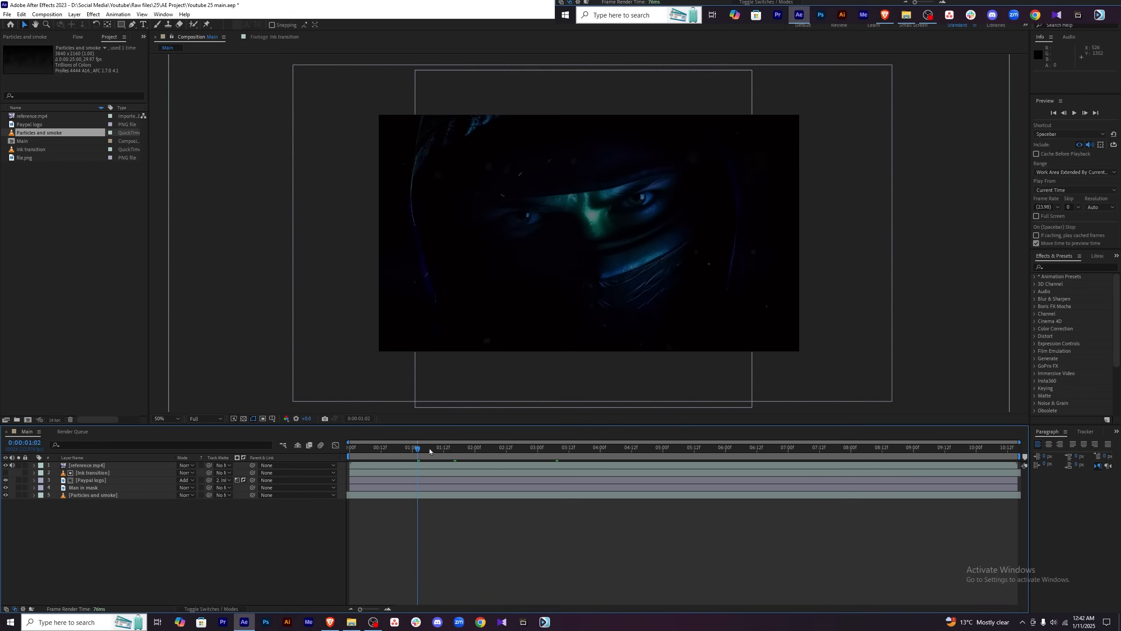
key(space)
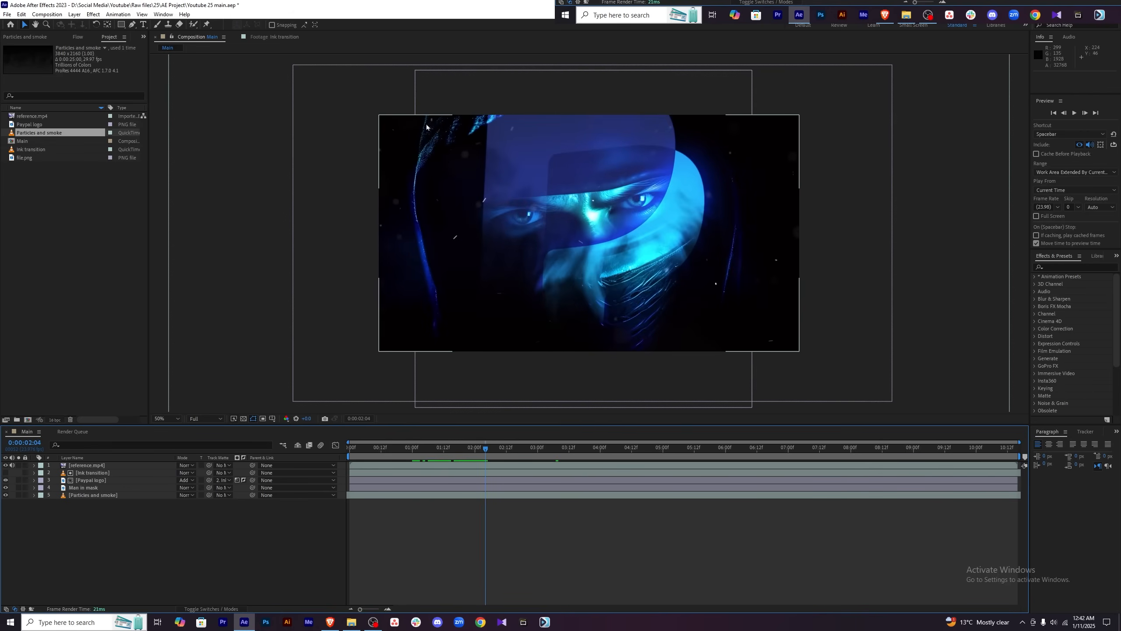
click(5, 466)
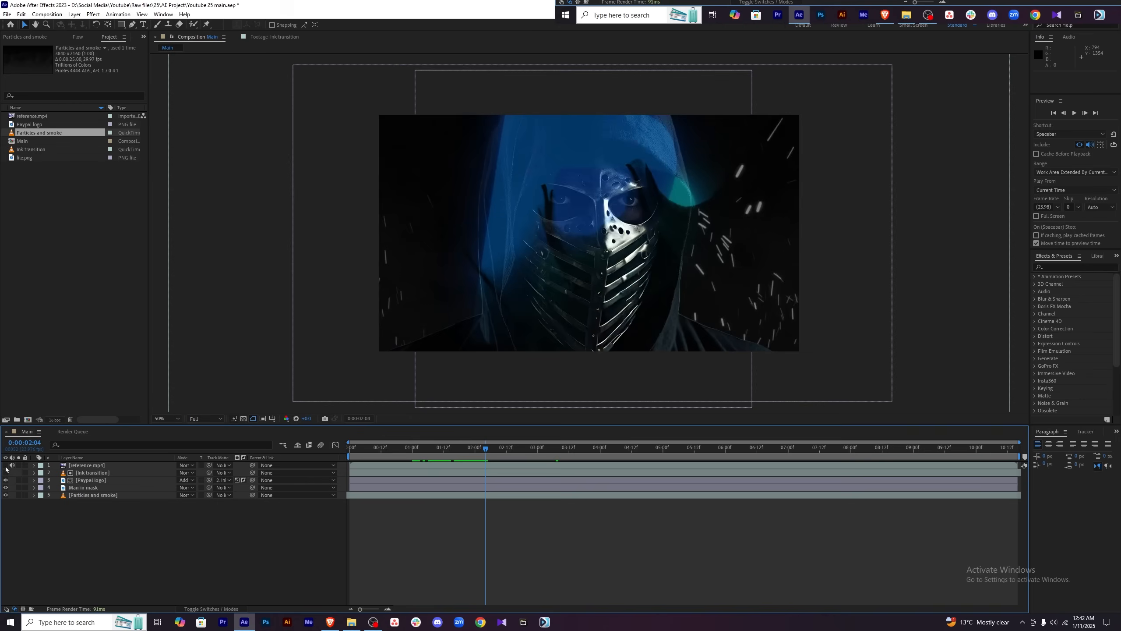
Create a blue solid layer at the composition's size of 1920 by 1080 px.
right_click(216, 549)
mouse_move(238, 438)
click(353, 448)
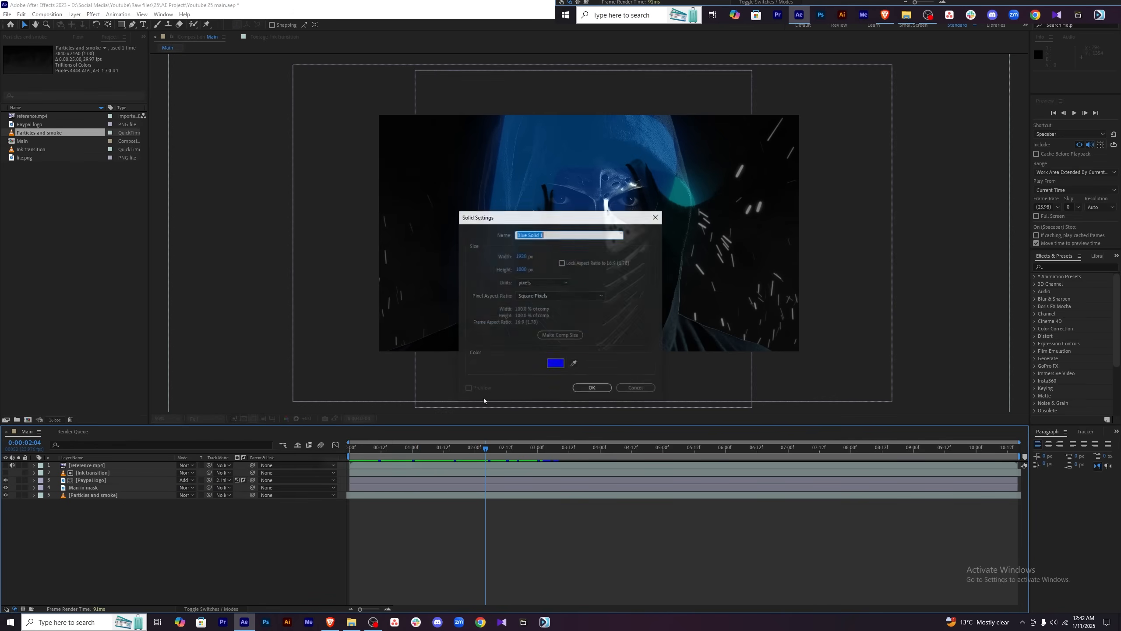
drag(581, 218, 269, 188)
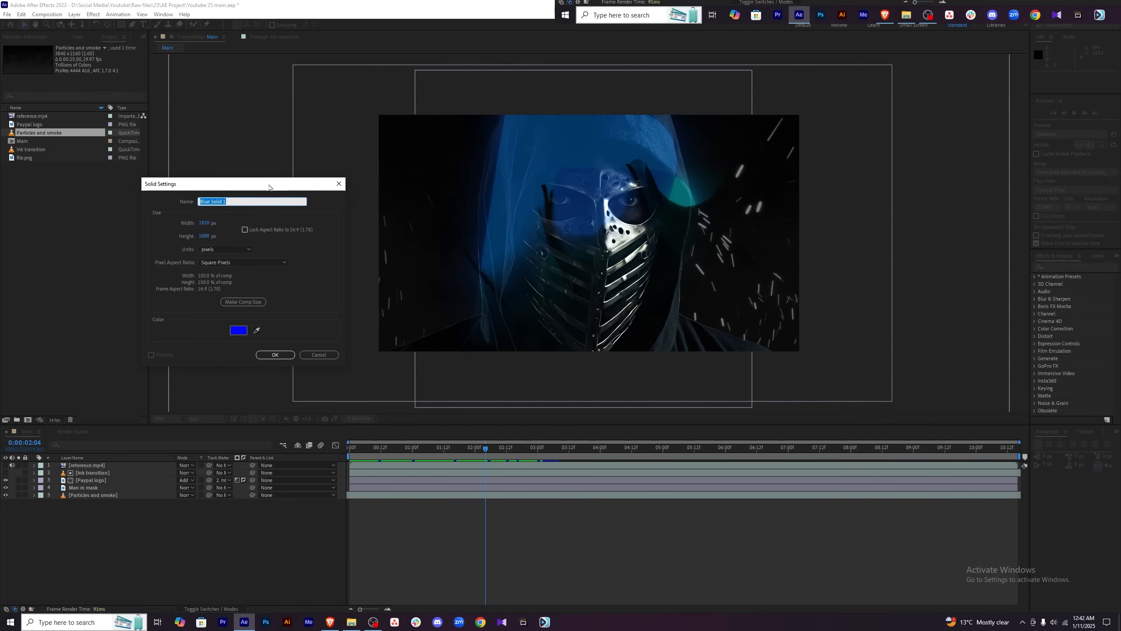
click(239, 330)
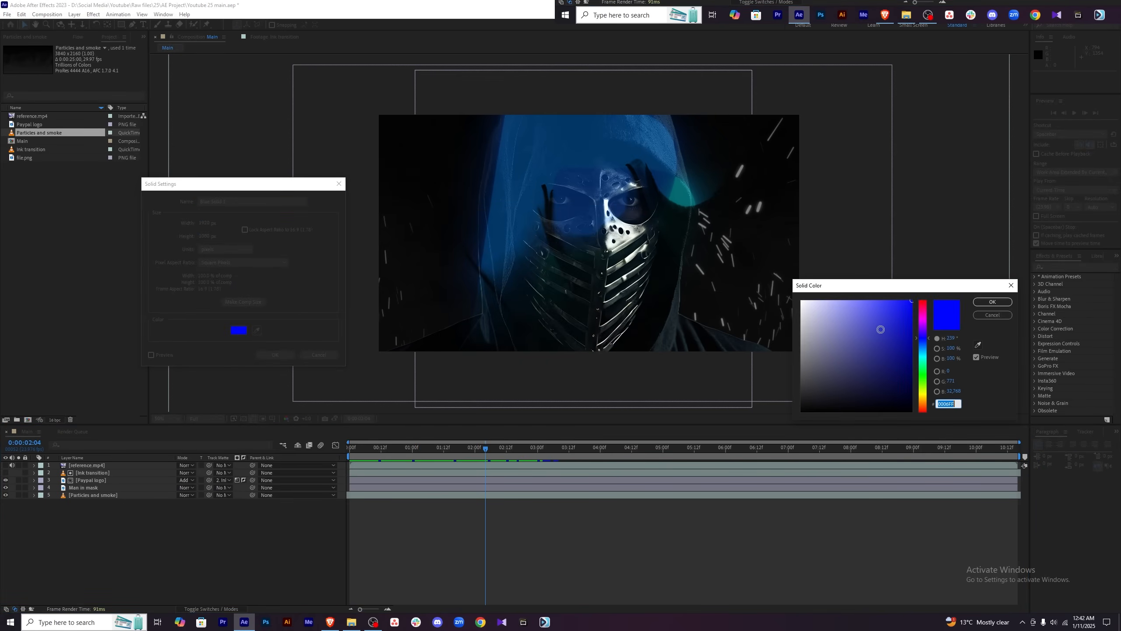
click(1001, 302)
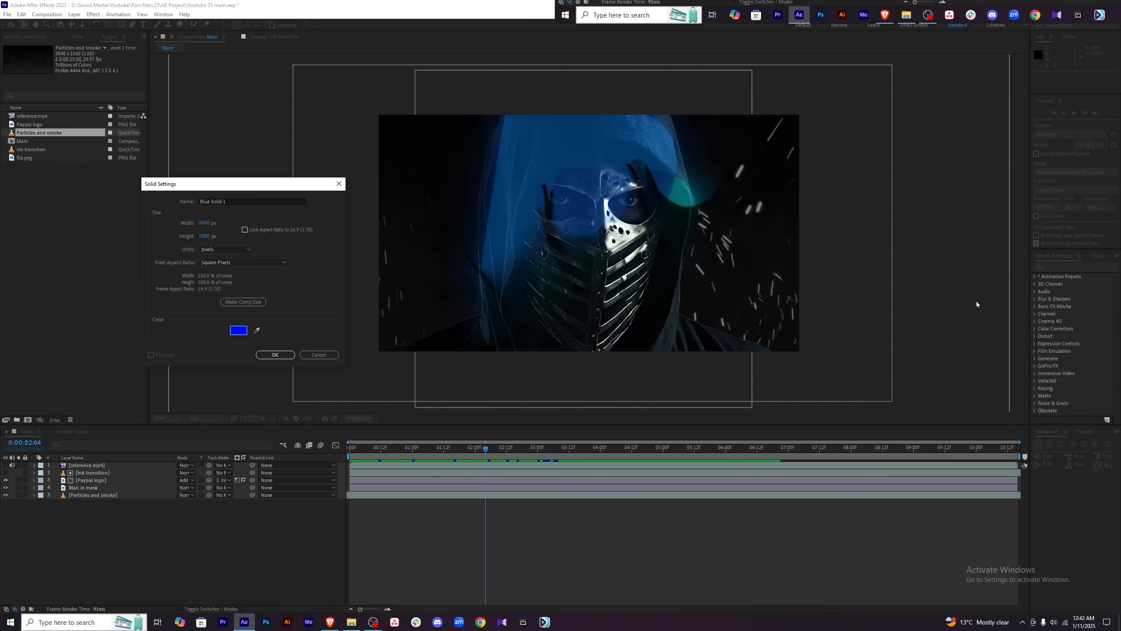
click(281, 356)
Try the Overlay, Soft Light, Hard Light, Vivid Light, Lighten and Color Dodge blend modes on the blue solid.
click(185, 465)
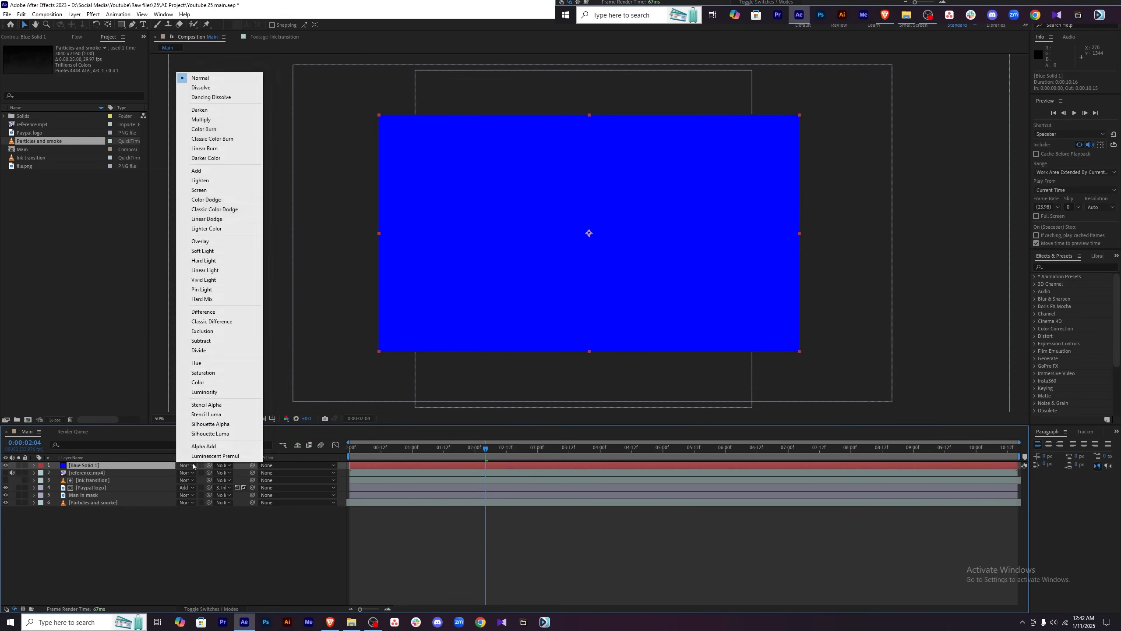
click(207, 243)
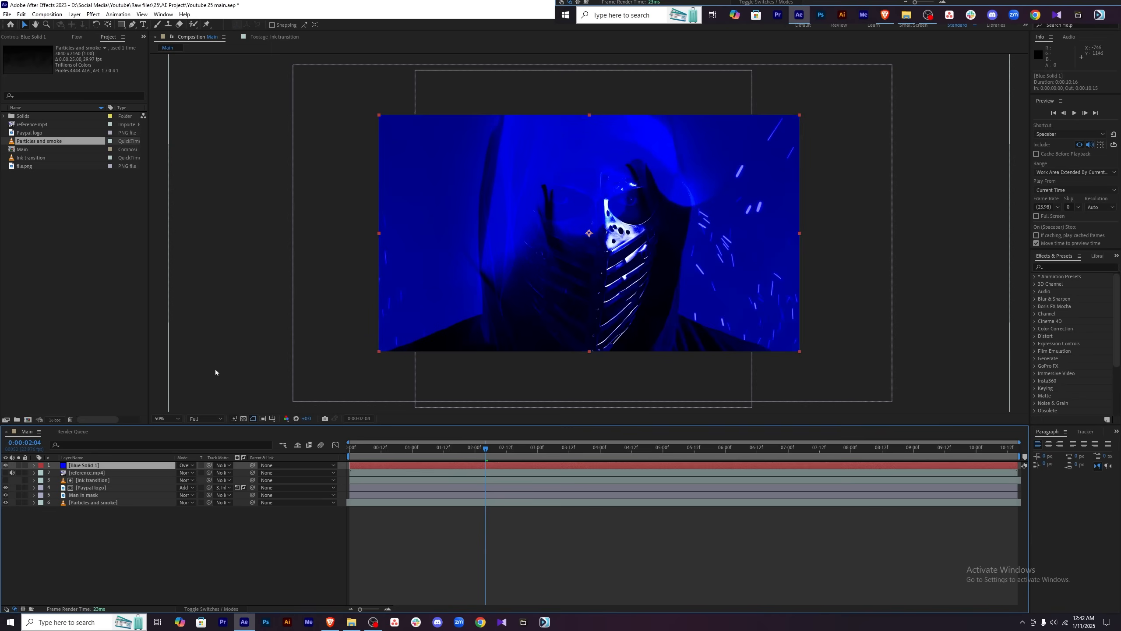
click(192, 467)
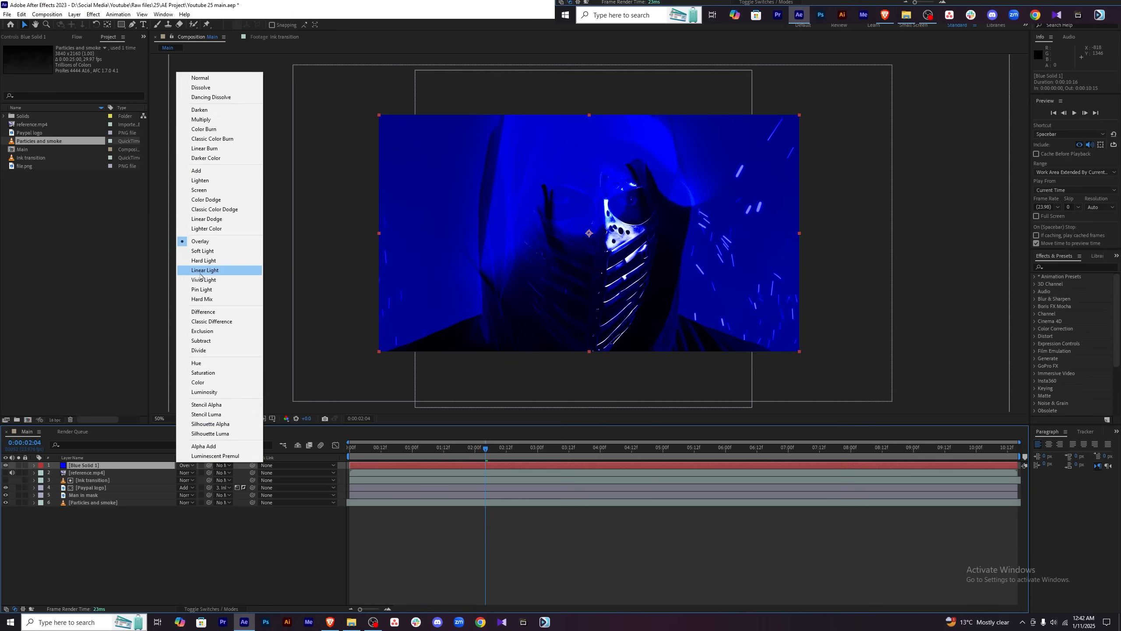
click(212, 253)
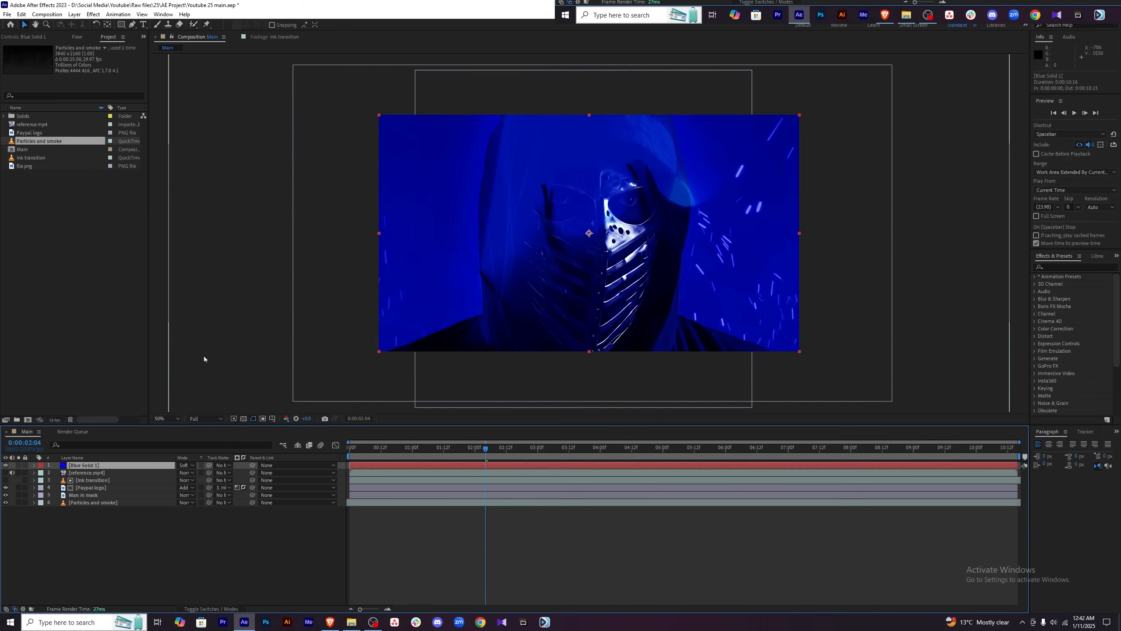
click(185, 465)
click(215, 261)
click(186, 465)
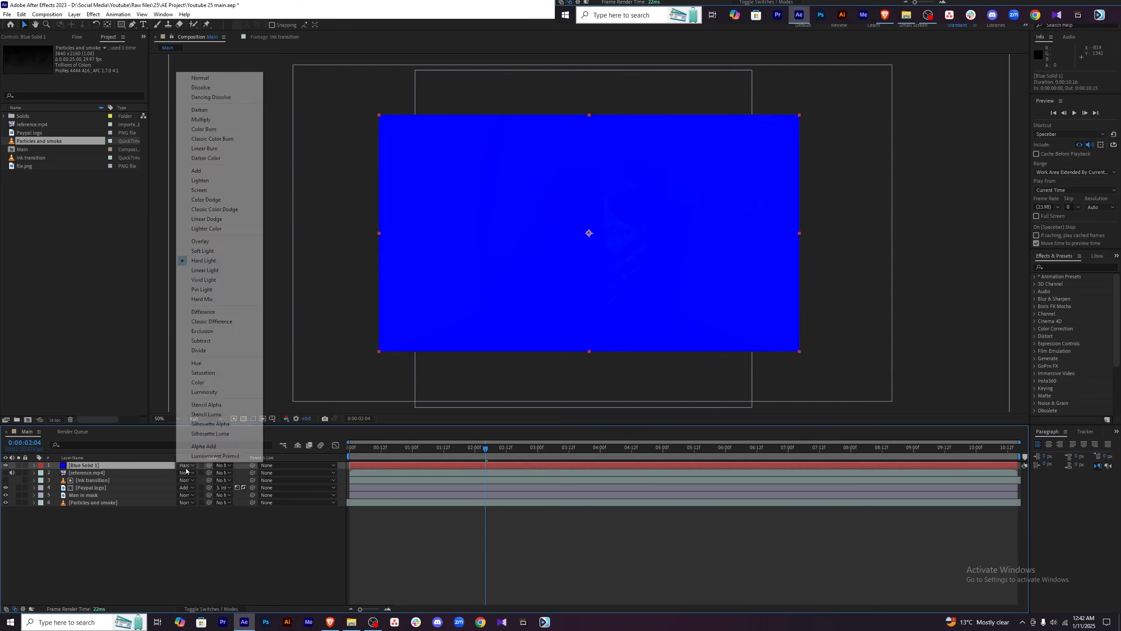
click(212, 244)
click(186, 465)
click(221, 280)
click(186, 465)
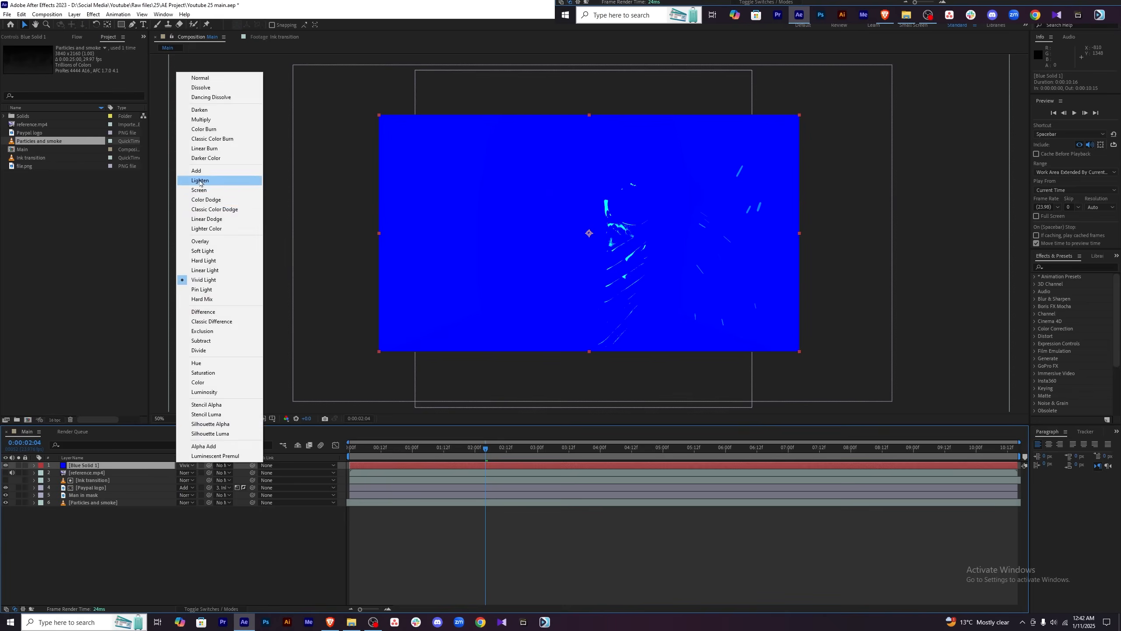
click(203, 182)
click(186, 465)
click(206, 201)
Lower the blue solid's opacity and set its blend mode to Soft Light.
click(90, 510)
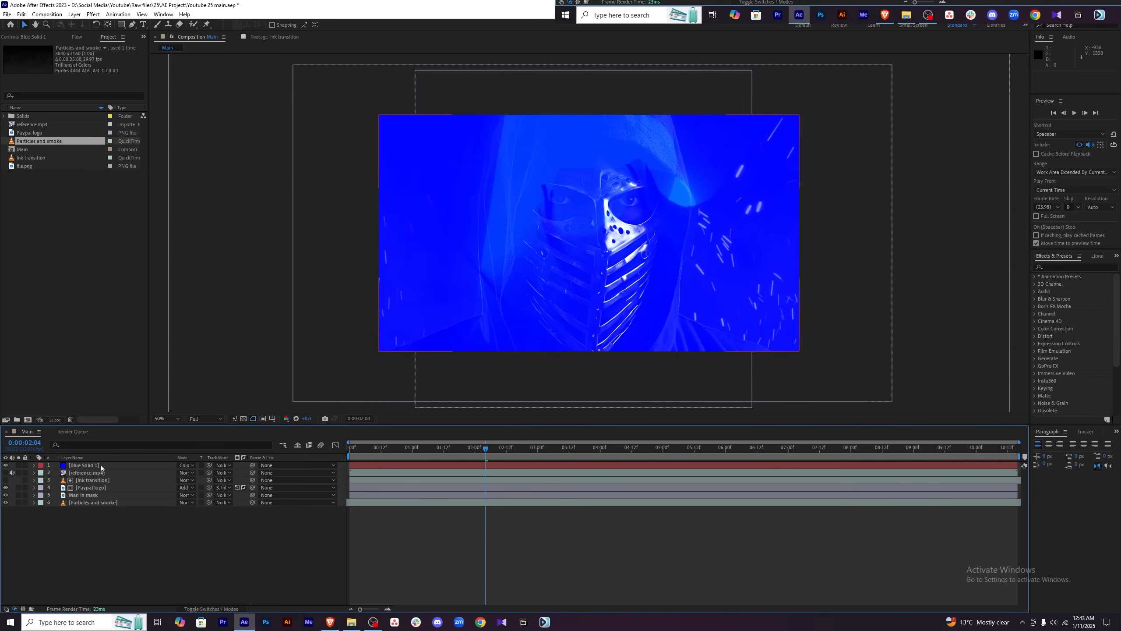
click(101, 466)
key(t)
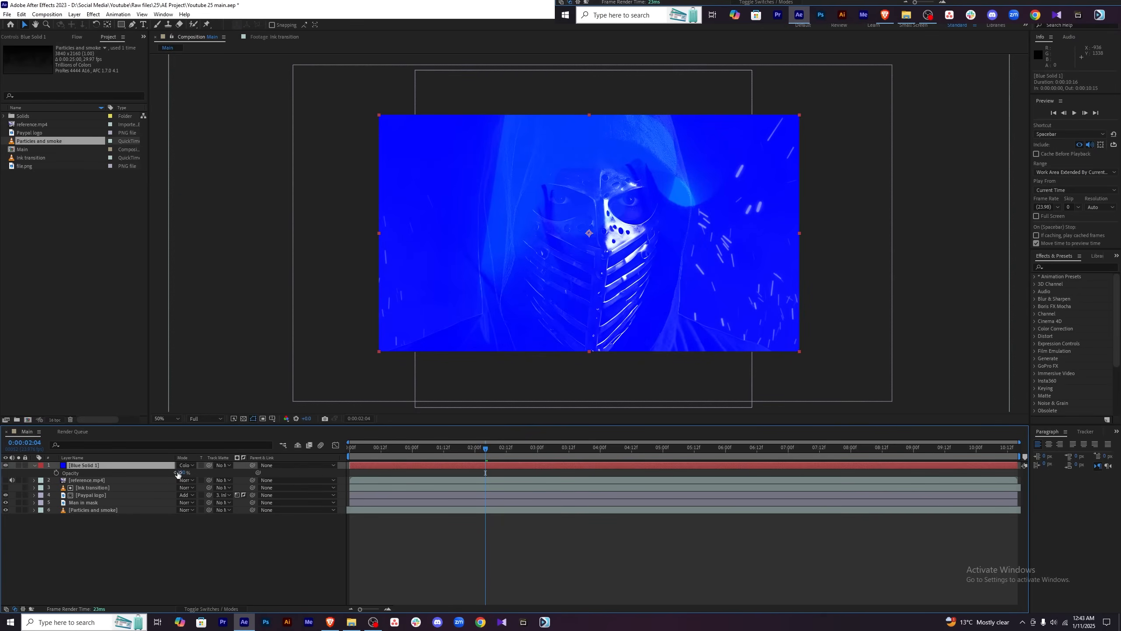
key(Return)
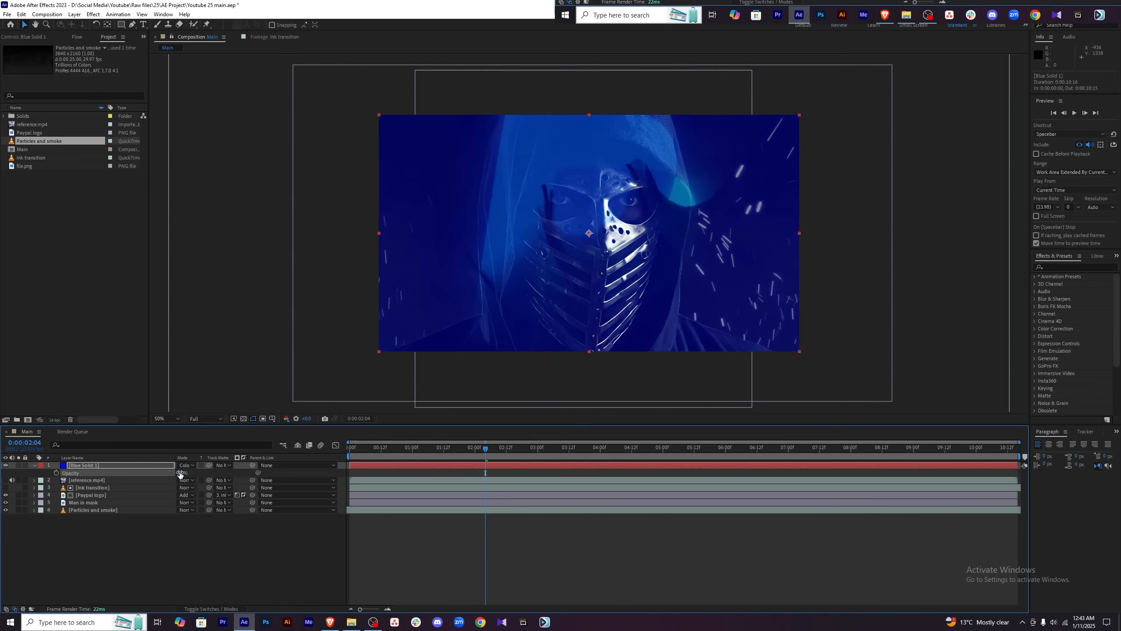
click(186, 466)
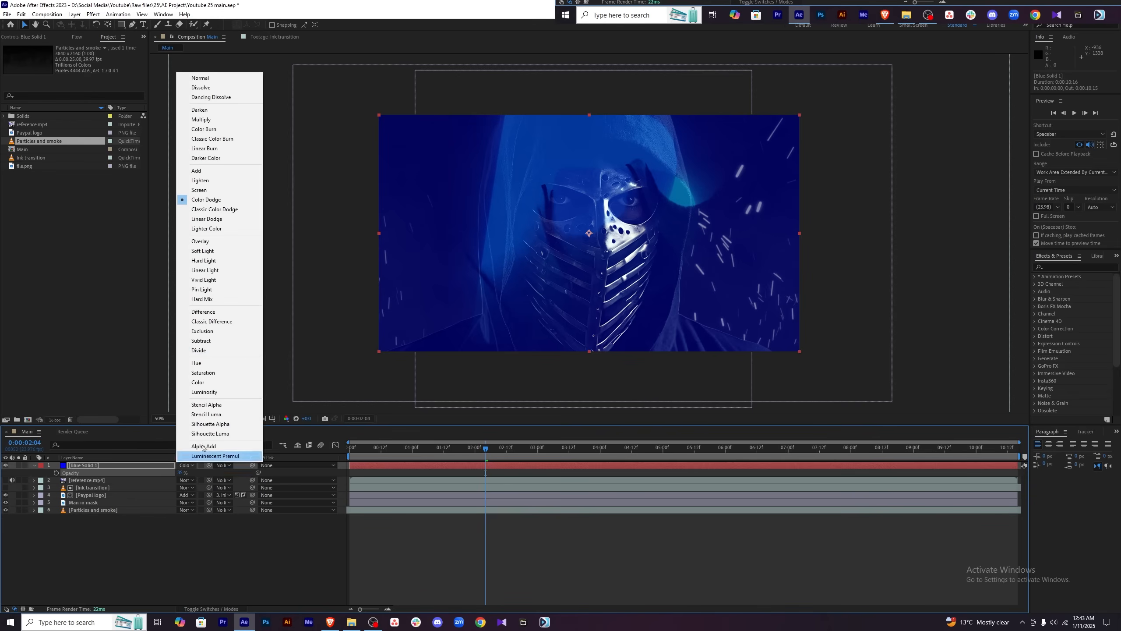
click(216, 254)
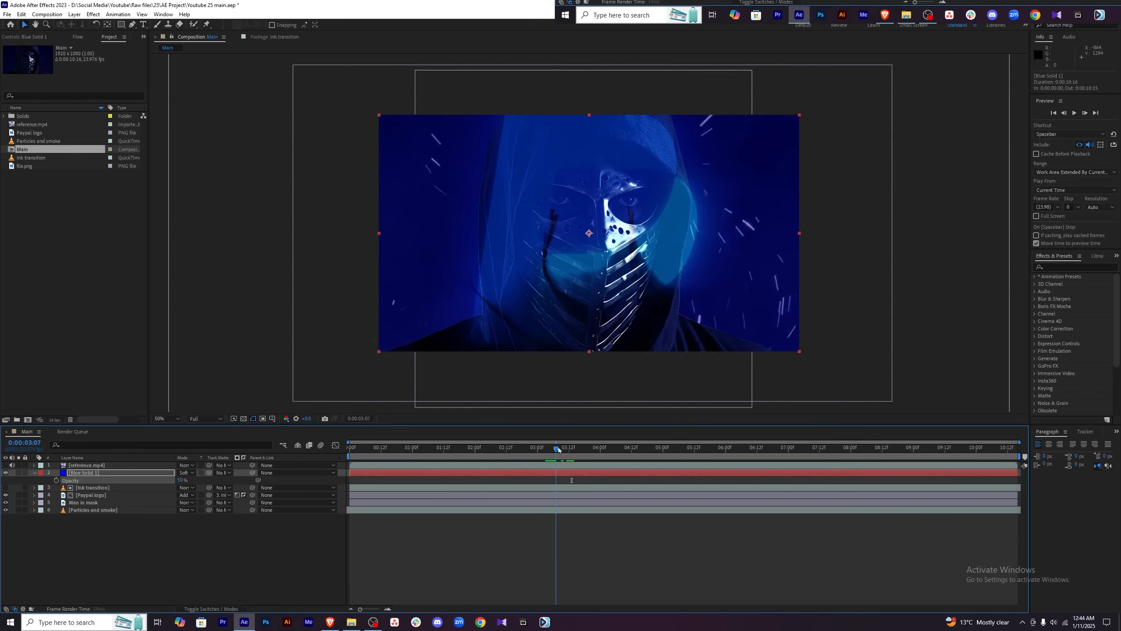
Move the blue solid between the Paypal logo and Man in mask layers and scrub through the shot.
drag(557, 448, 561, 448)
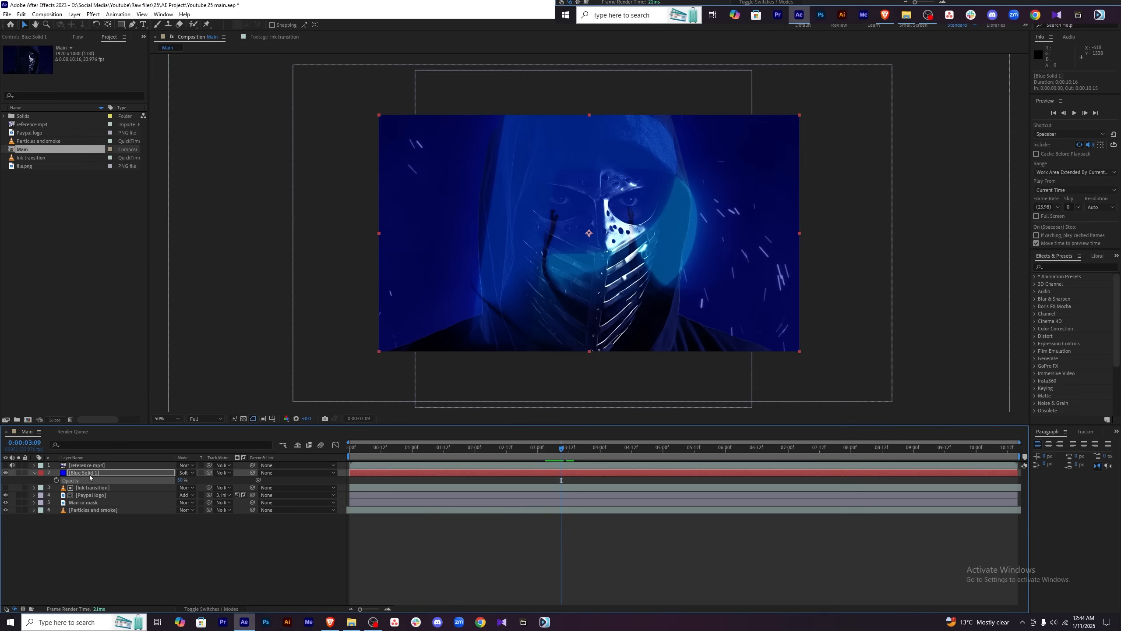
drag(89, 473, 101, 501)
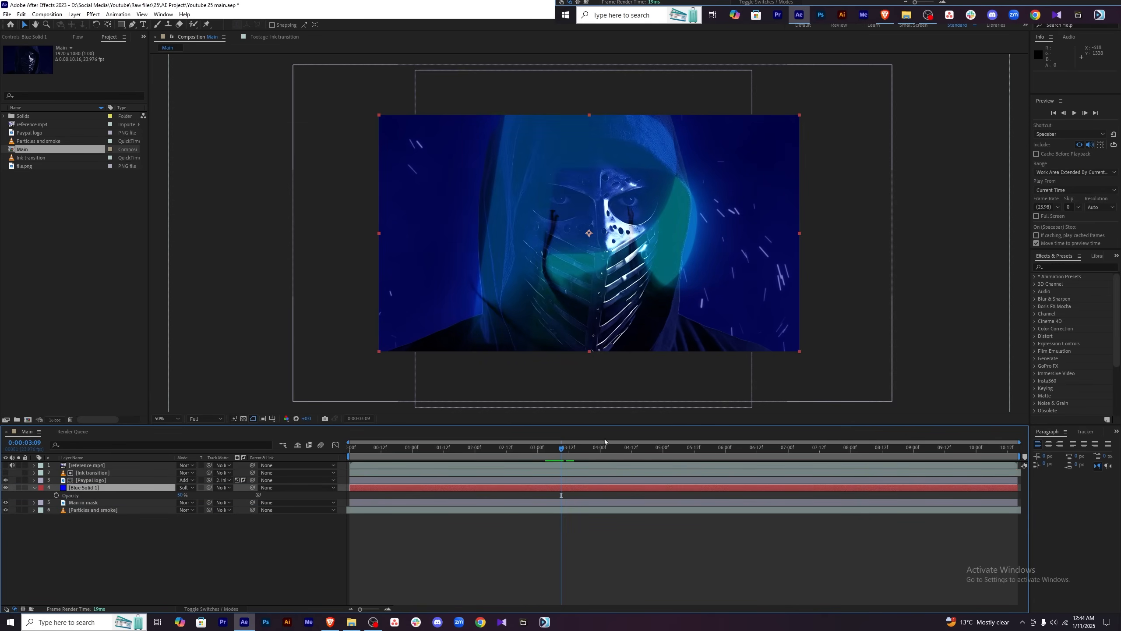
drag(563, 448, 451, 448)
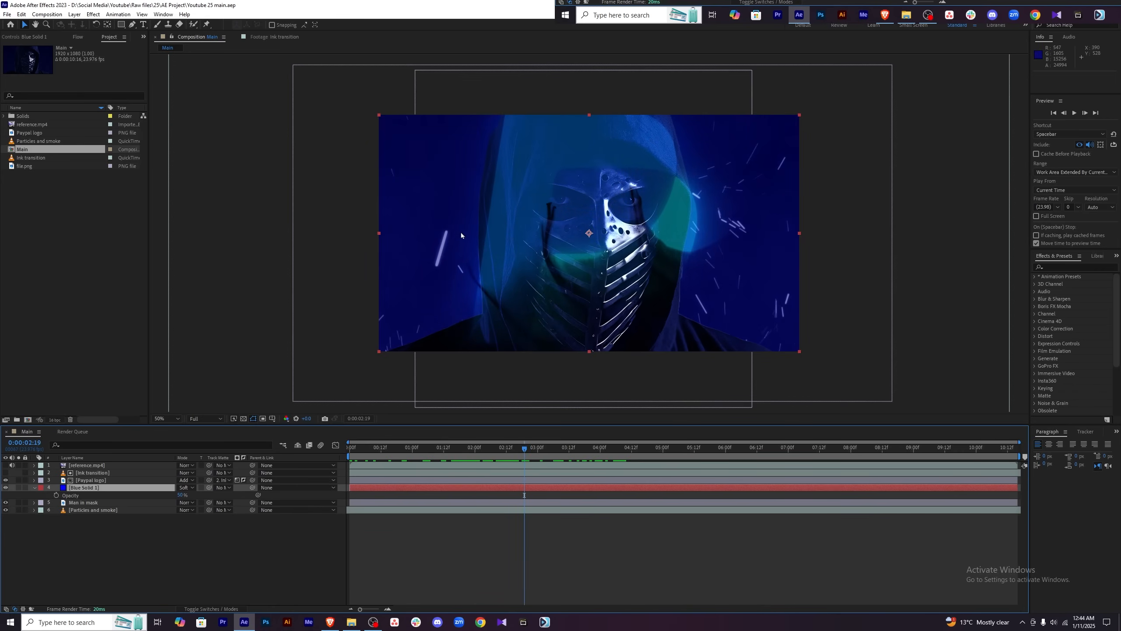
drag(524, 455, 532, 455)
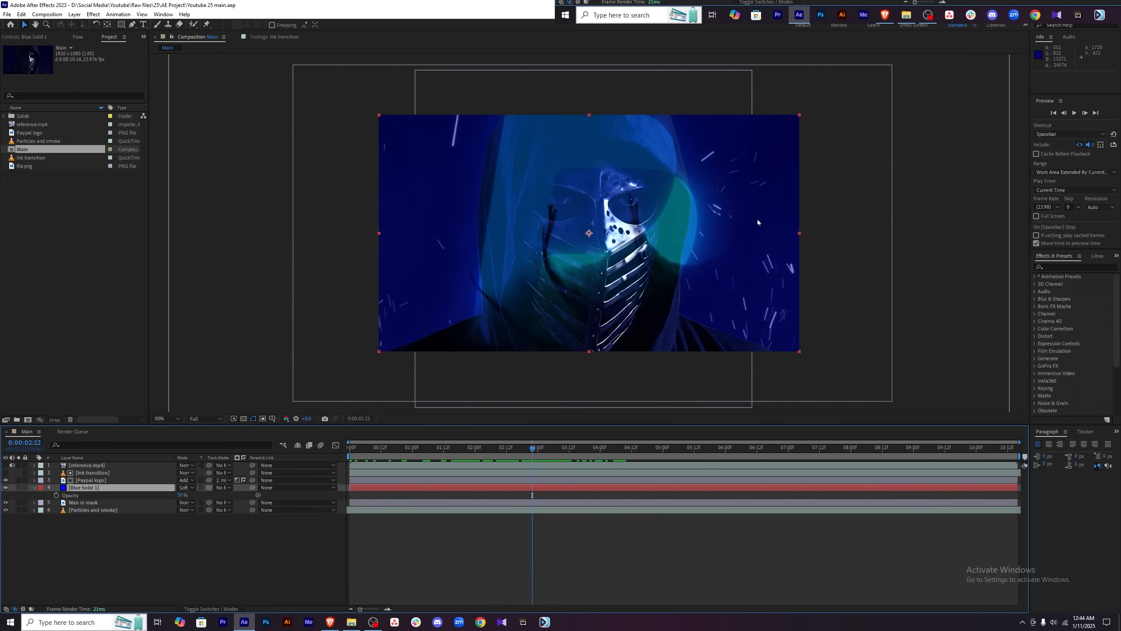
Recolour the blue solid to a darker royal blue sampled with the eyedropper and preview the shot from near the start.
key(ctrl+shift+y)
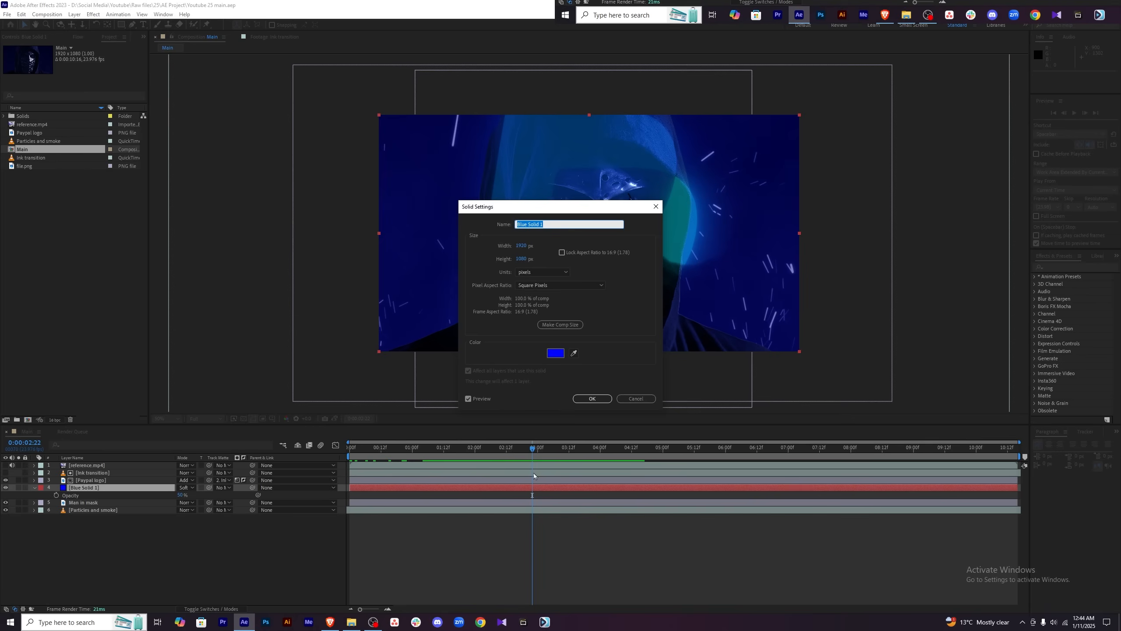
click(592, 399)
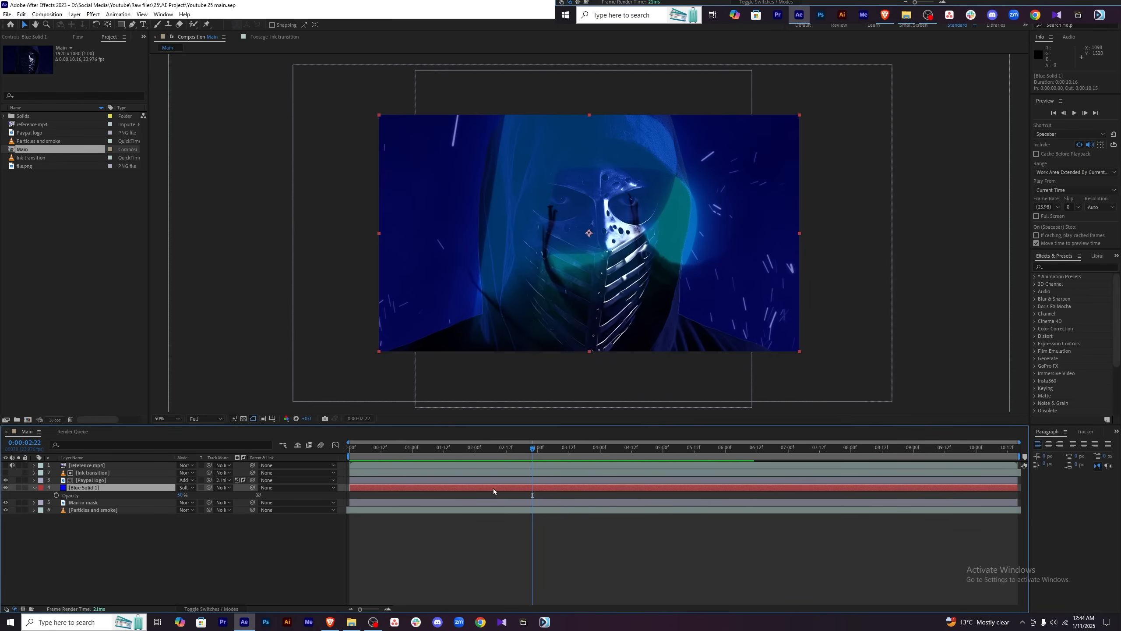
key(ctrl+shift+y)
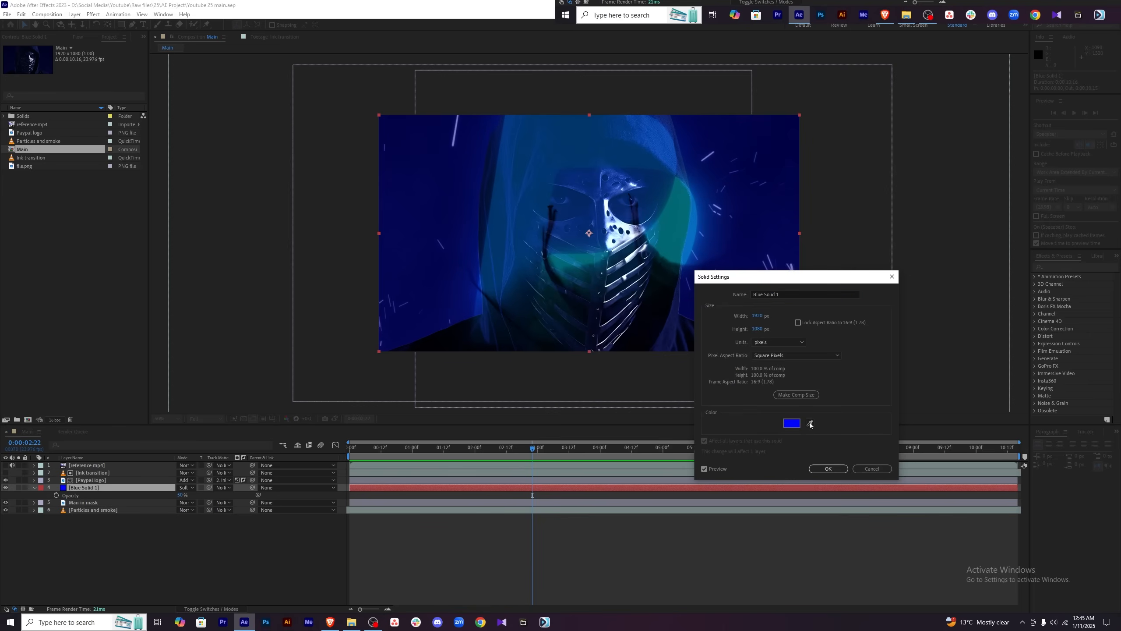
click(792, 424)
click(809, 423)
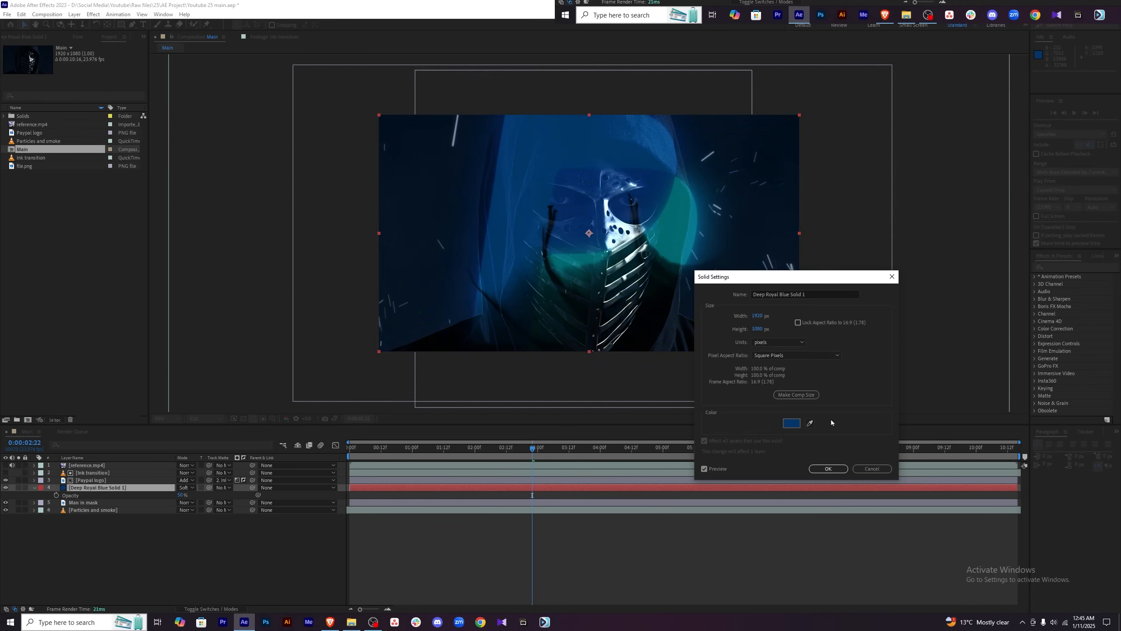
click(828, 468)
drag(534, 448, 359, 445)
key(space)
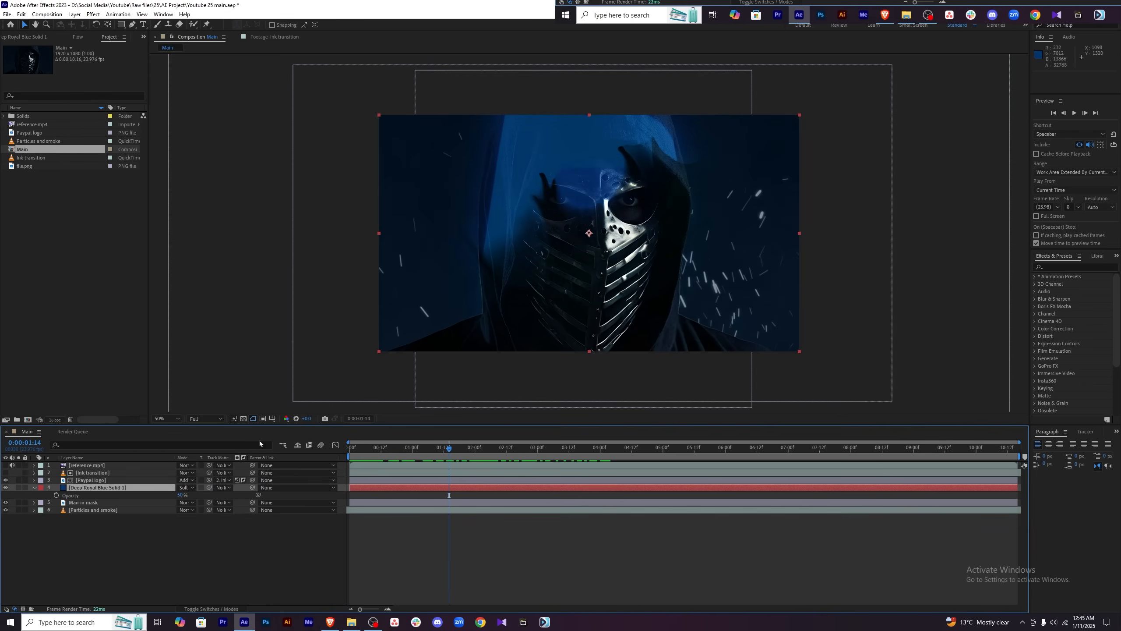
Try a fully saturated dark blue as the colour of the Deep Royal Blue solid.
key(ctrl+shift+y)
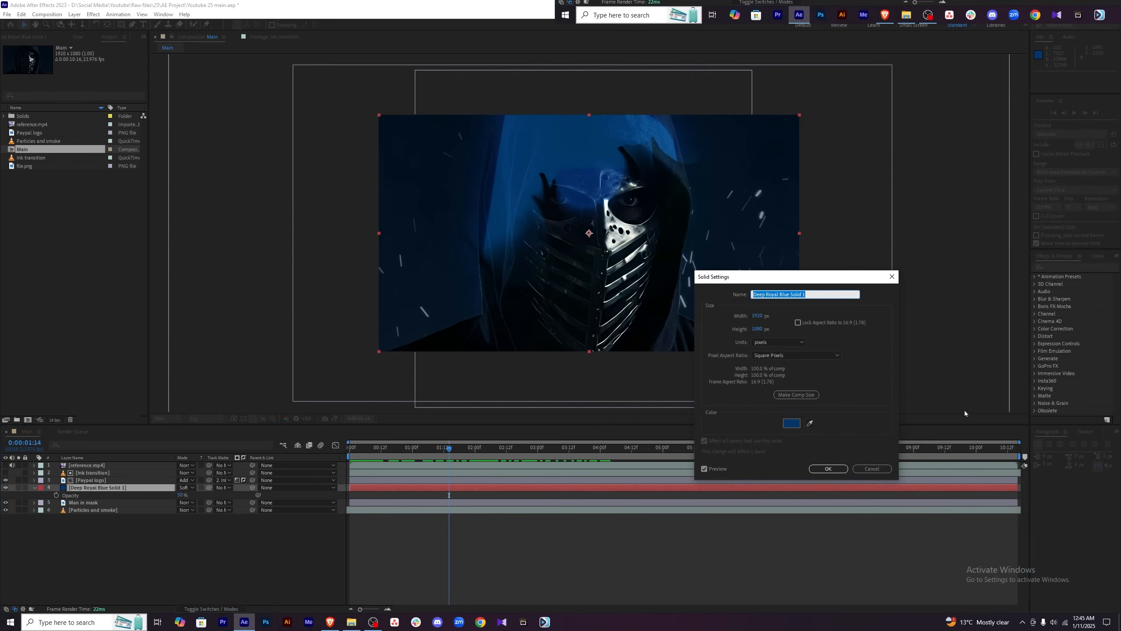
click(792, 422)
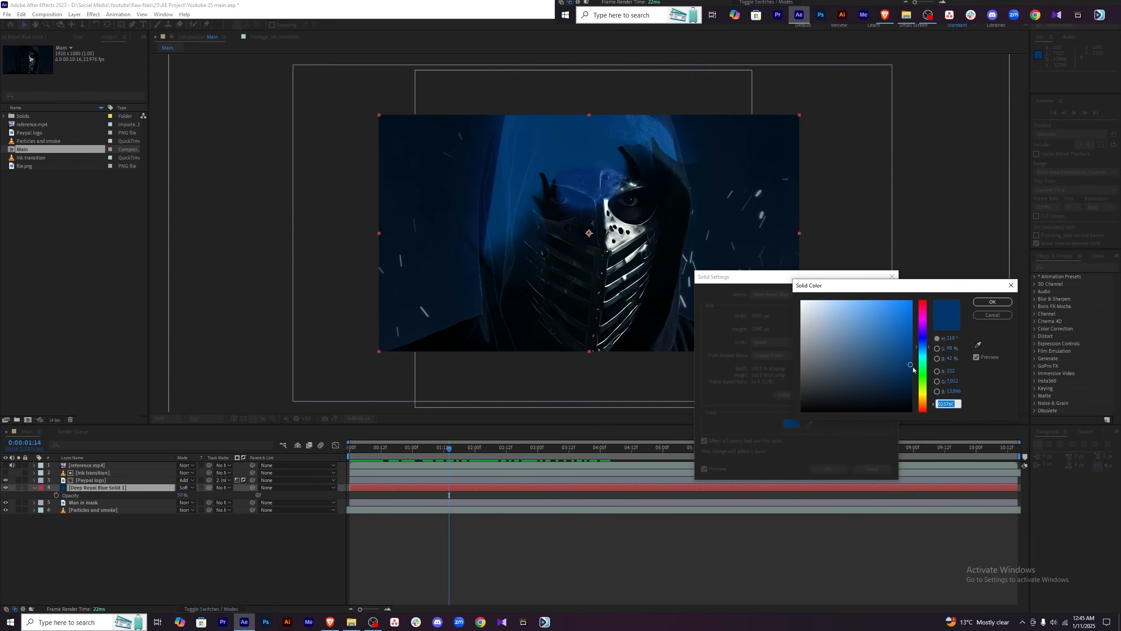
click(909, 362)
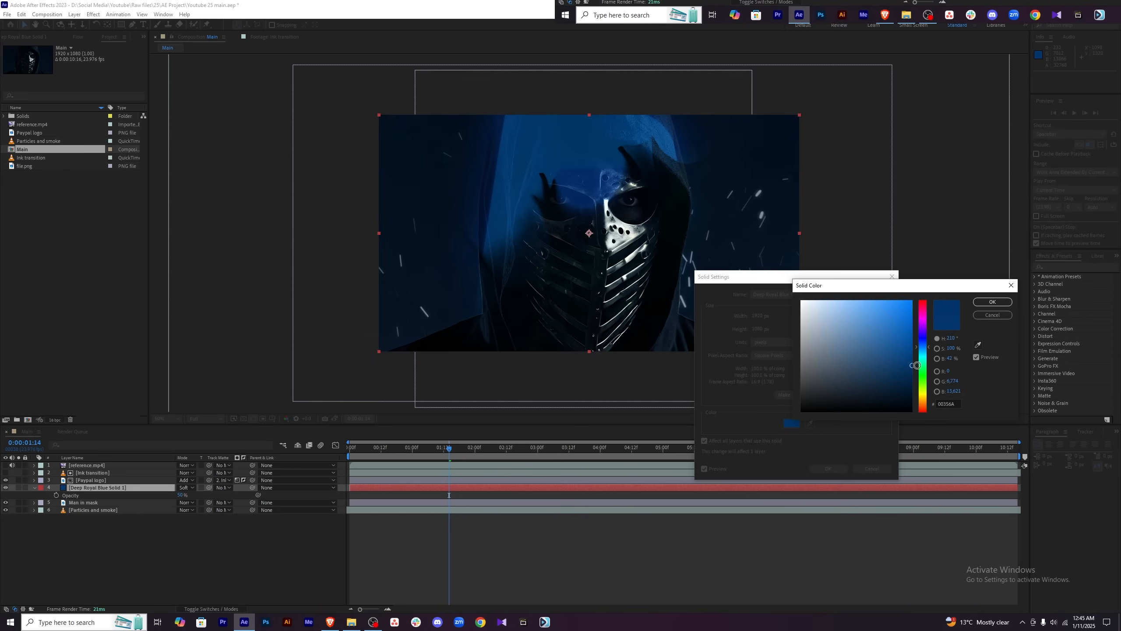
click(993, 301)
click(827, 468)
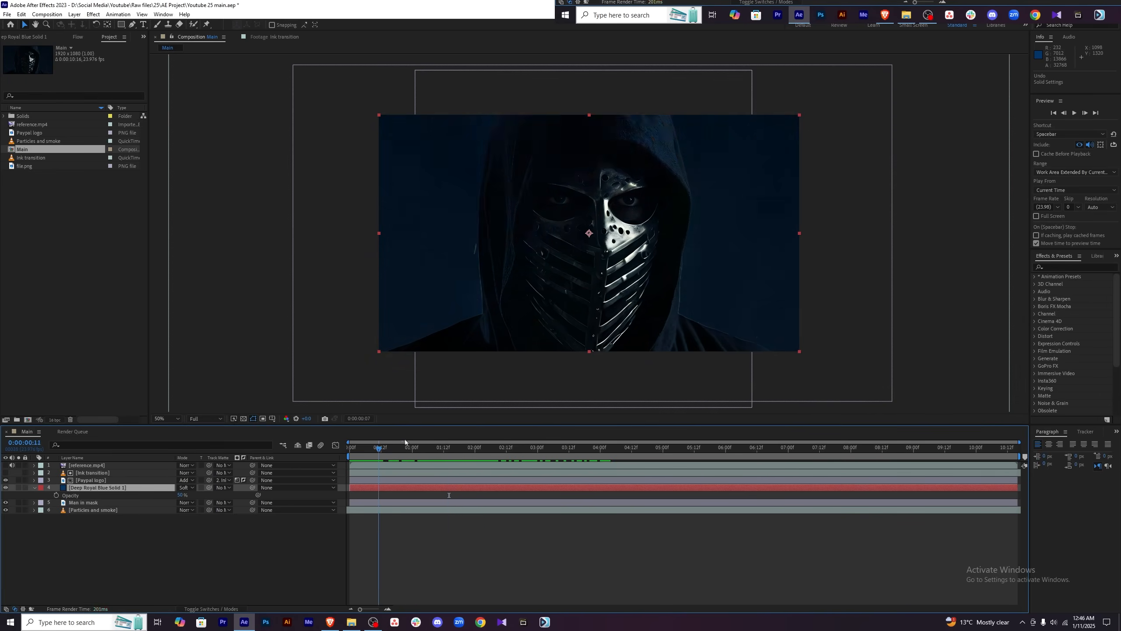
Shift the blue solid's colour to a purer royal blue and preview the shot from the first frame.
key(ctrl+shift+y)
click(792, 423)
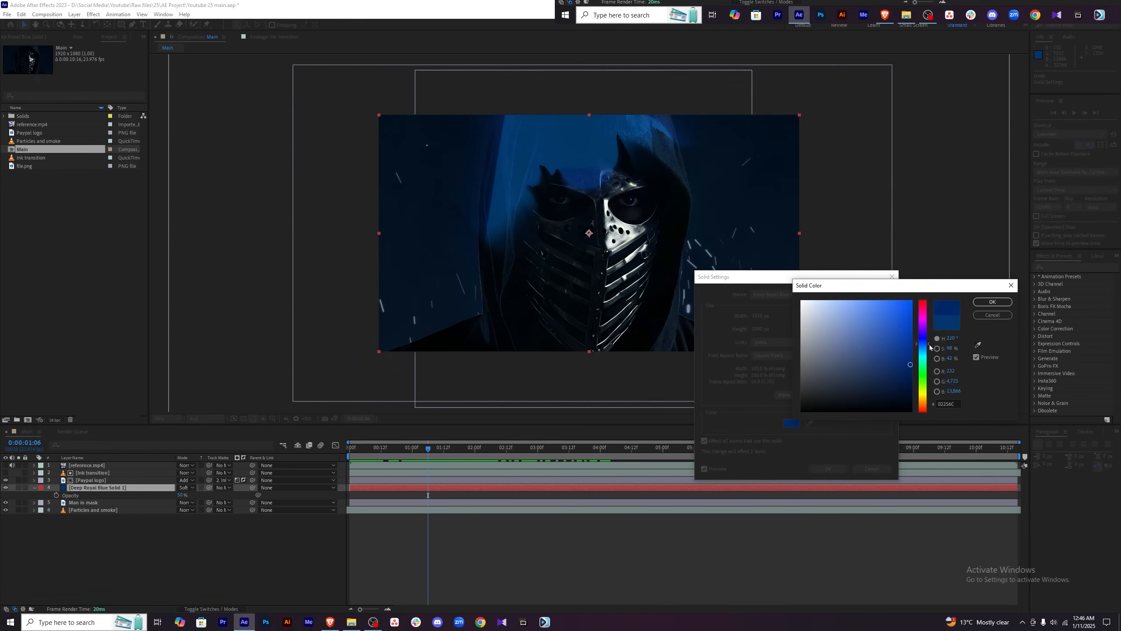
click(912, 358)
click(992, 302)
click(828, 468)
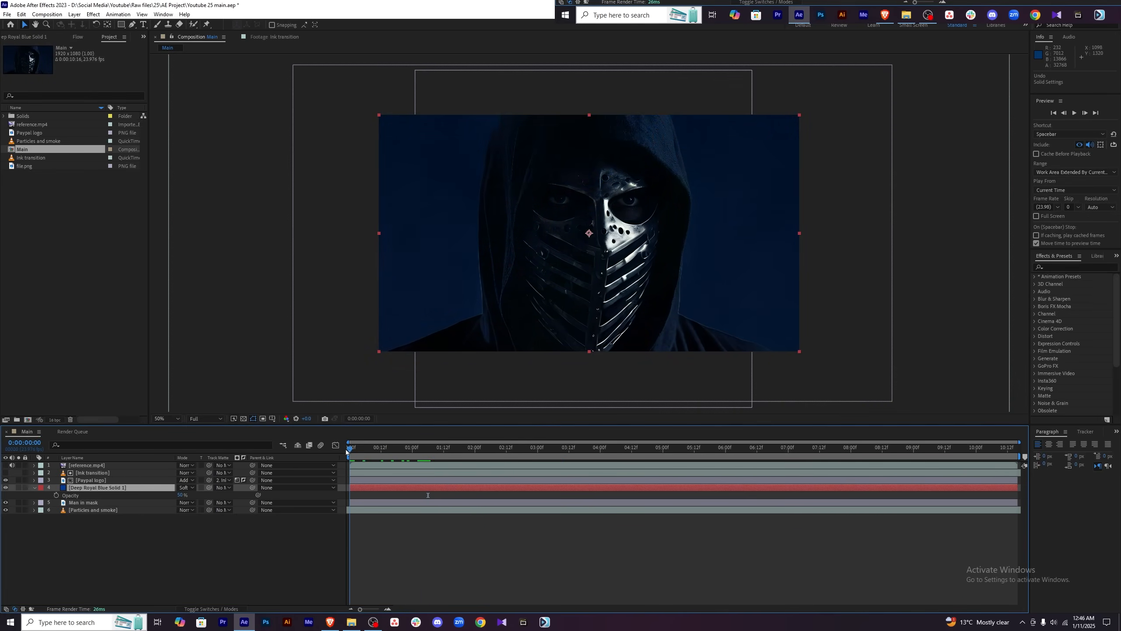
drag(408, 450, 349, 448)
click(448, 553)
key(space)
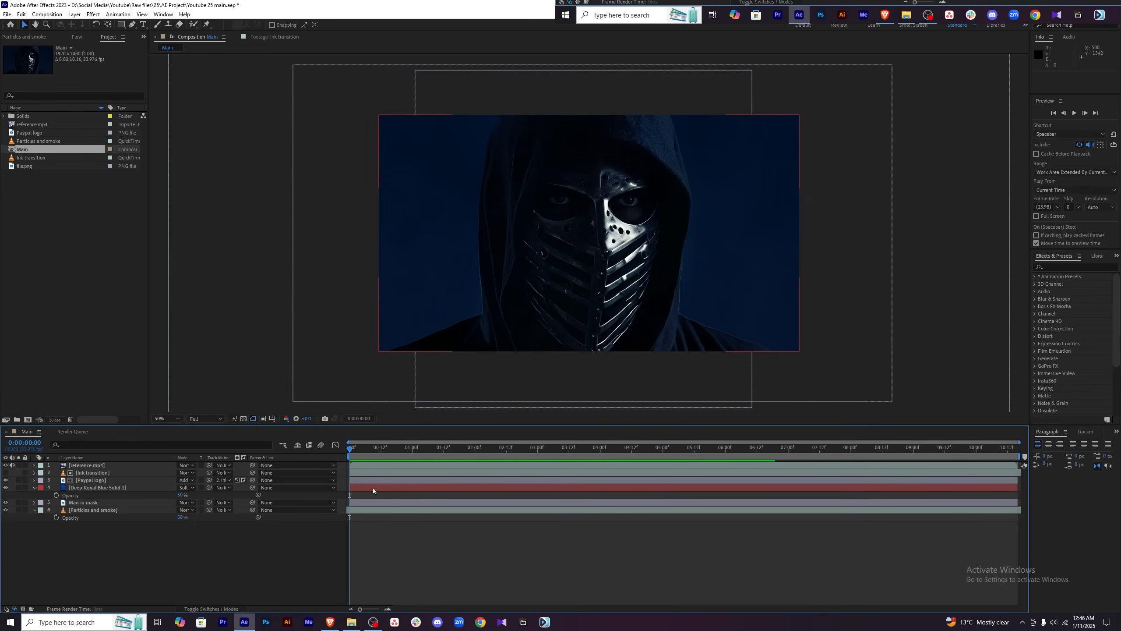
Save the project, play the reference clip up to its cut at 0:00:03:03, and hide reference.mp4.
key(ctrl+s)
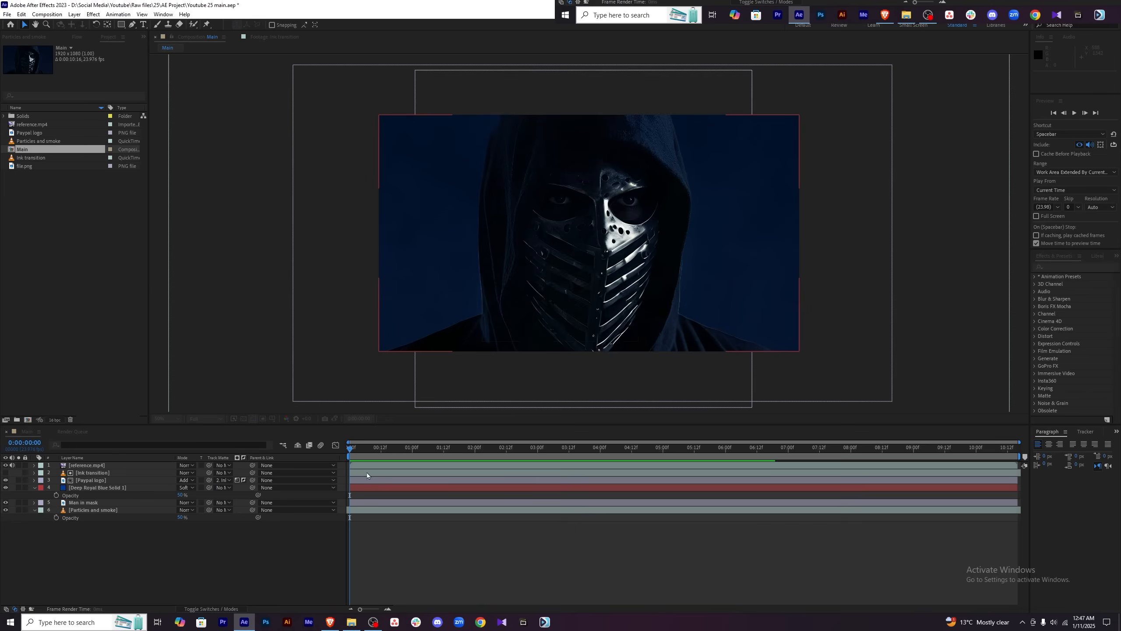
key(space)
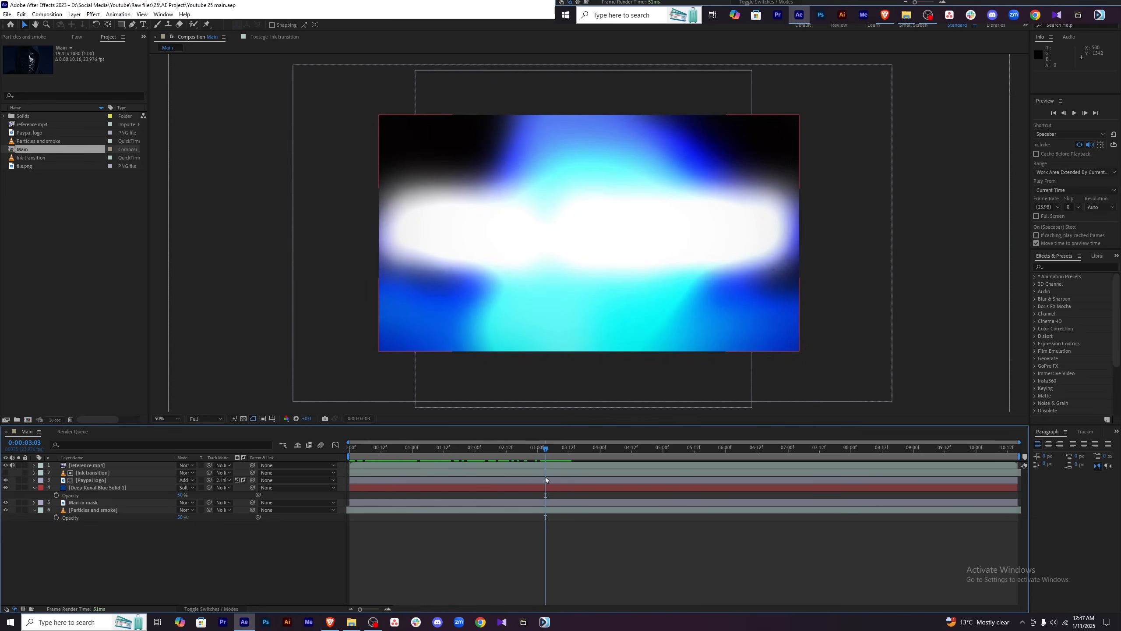
click(5, 465)
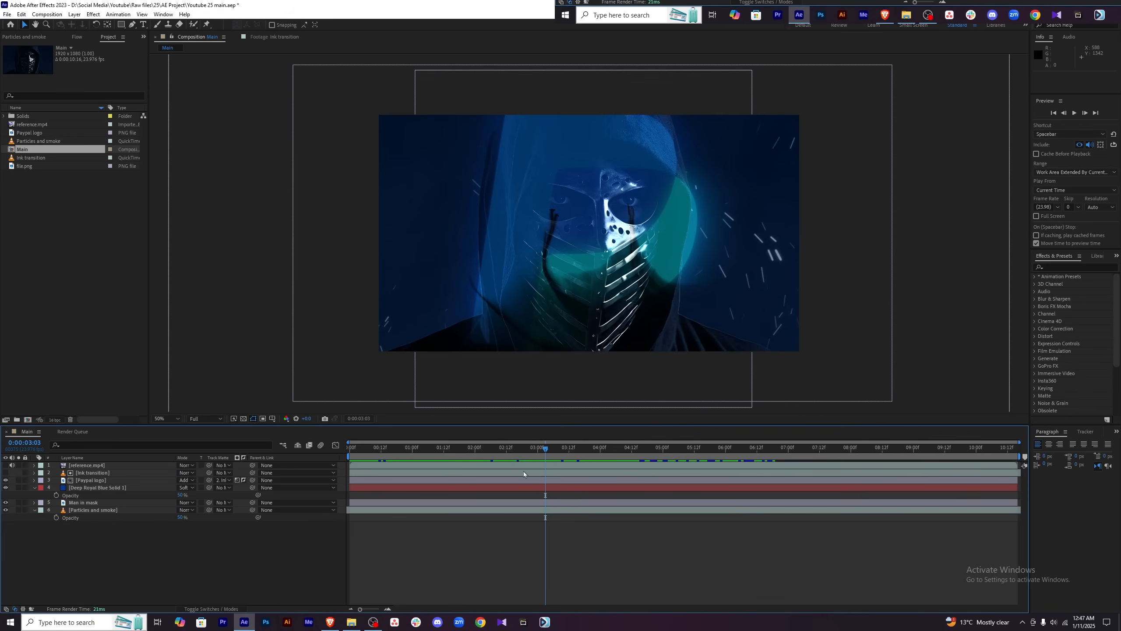
Pre-compose the five layers below reference.mp4 as "1" and trim the precomp to a duration of 0:00:03:03.
drag(523, 487, 524, 470)
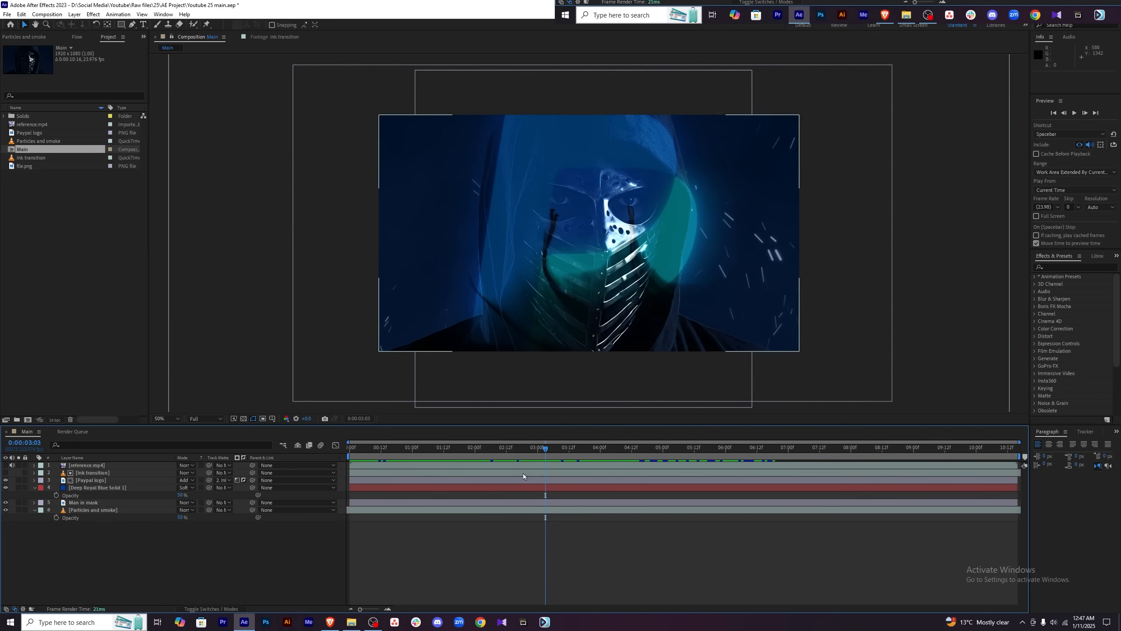
right_click(97, 510)
click(128, 451)
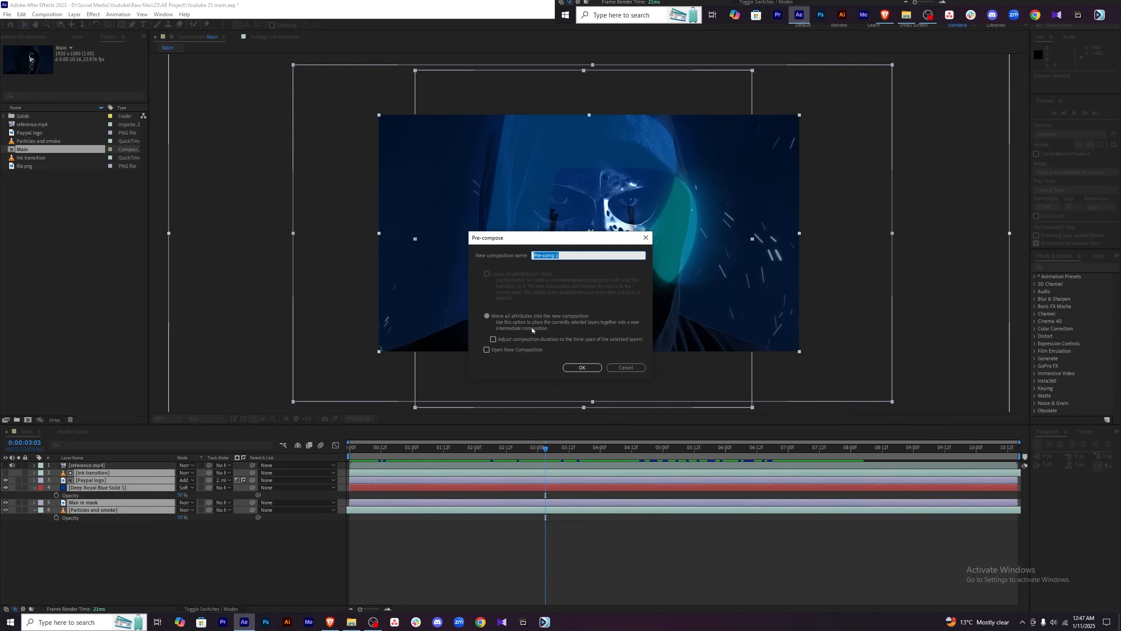
text(1)
click(583, 369)
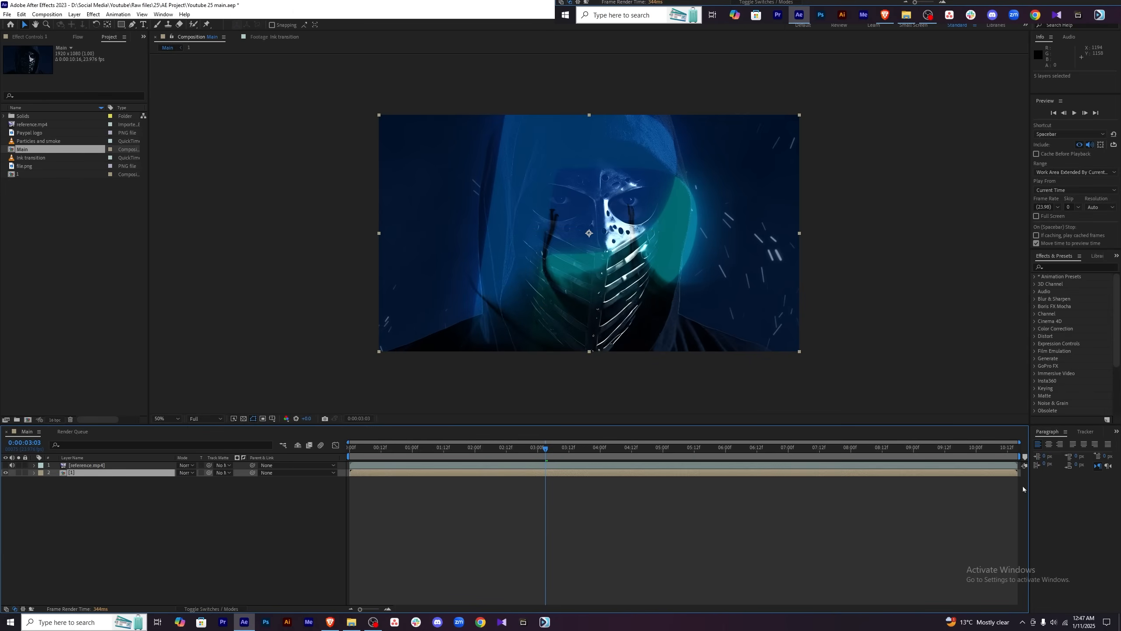
drag(1017, 473, 546, 474)
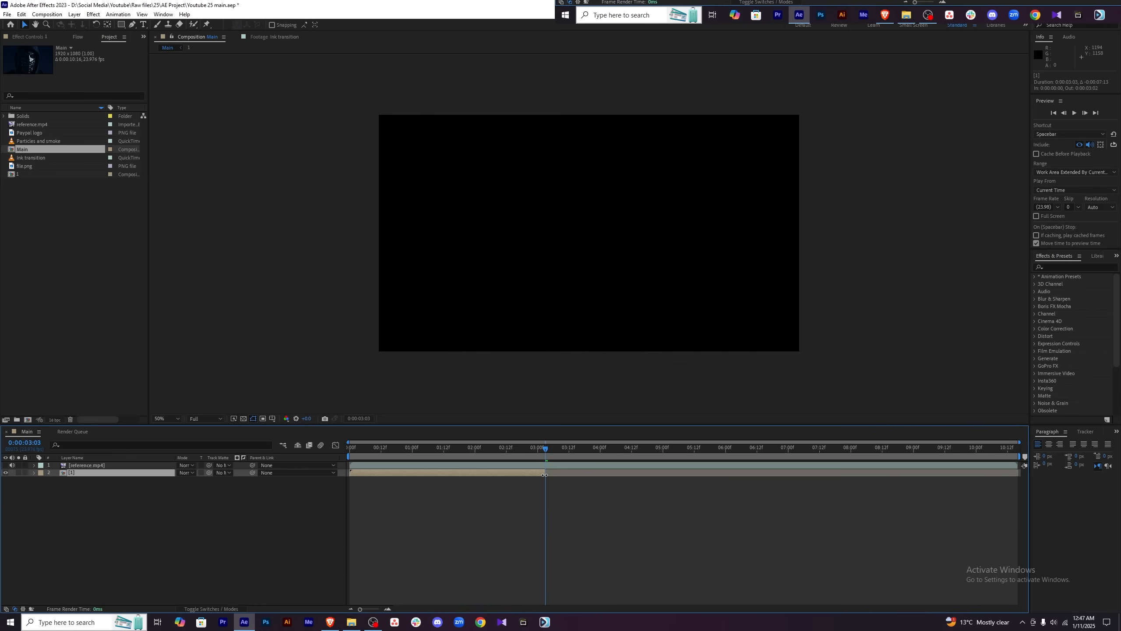
Reveal precomp 1's Scale and Rotation and scrub the reference clip's opening second to study its motion.
key(Home)
click(381, 481)
click(380, 475)
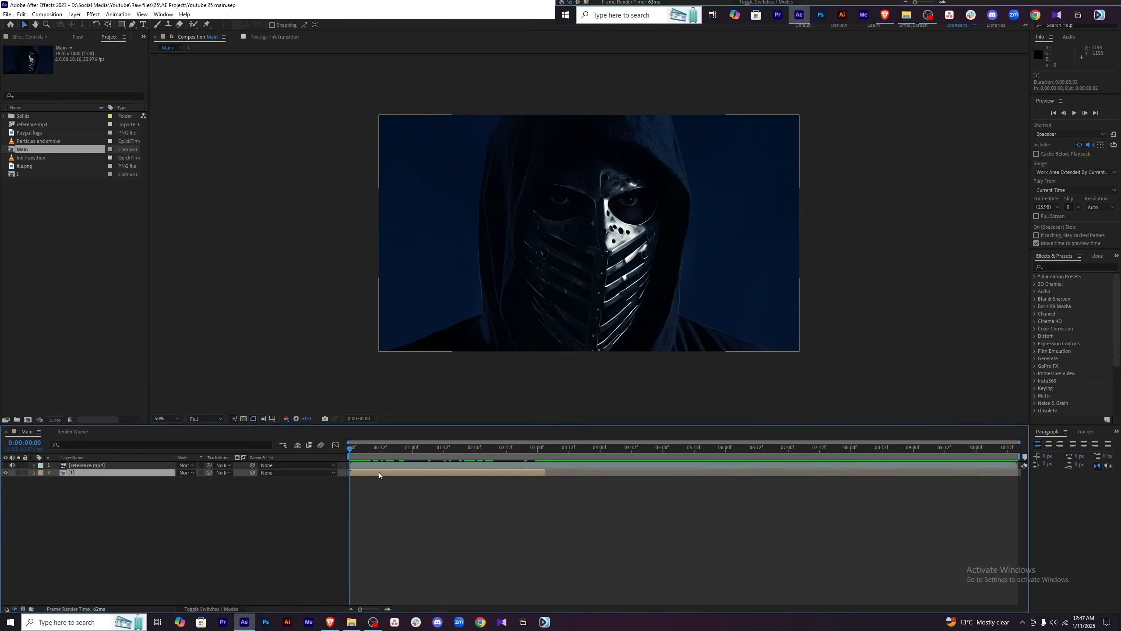
key(s)
key(shift+r)
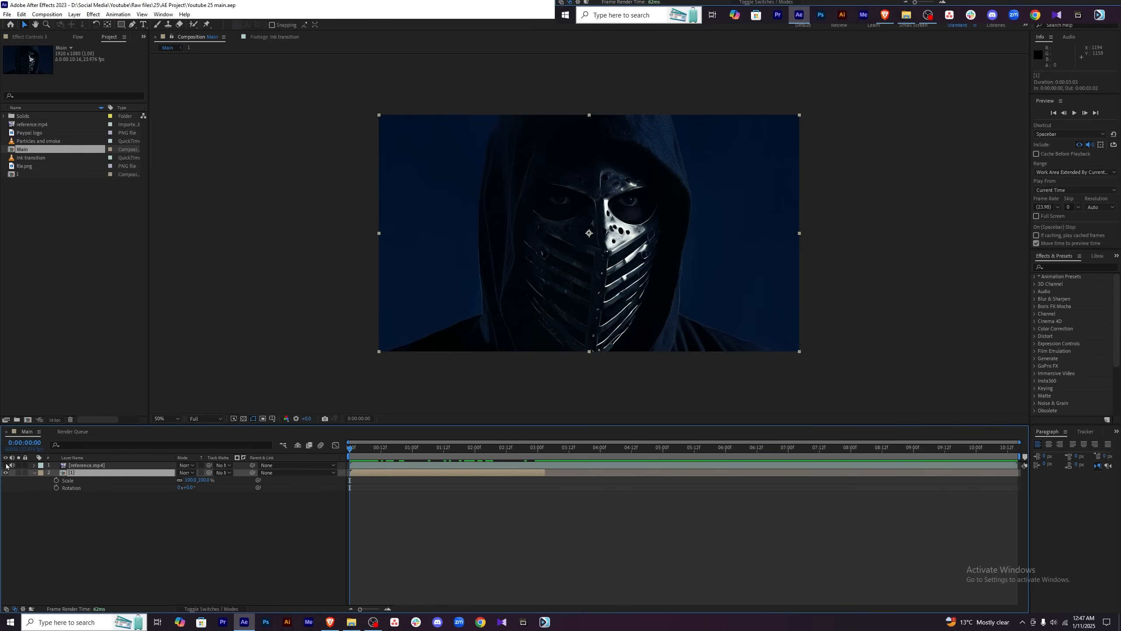
drag(351, 450, 425, 451)
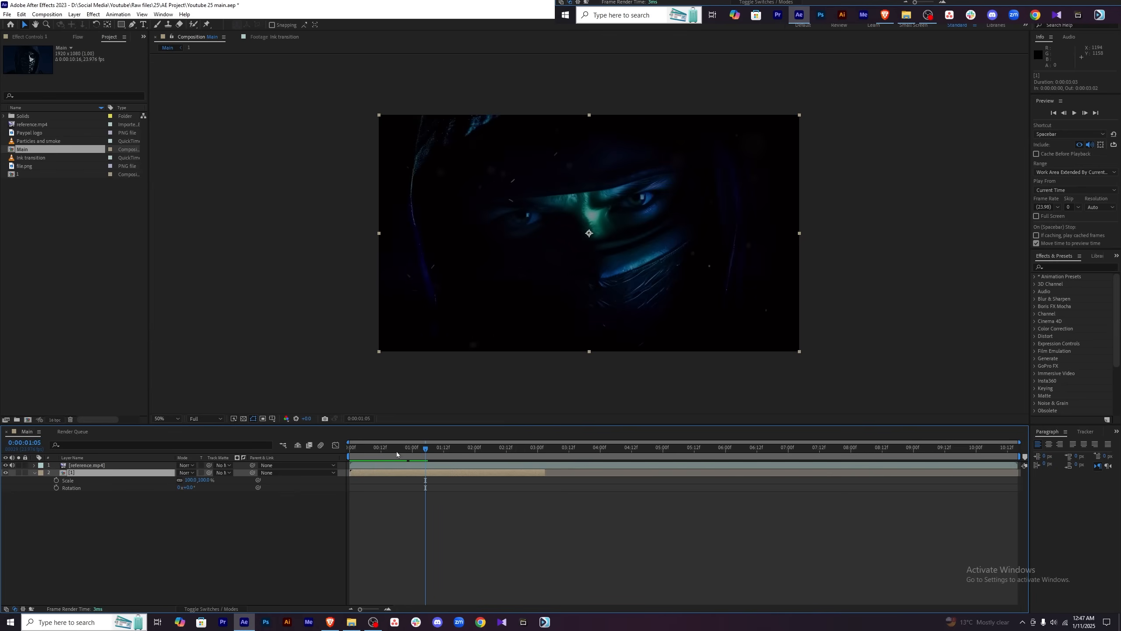
click(5, 464)
key(Home)
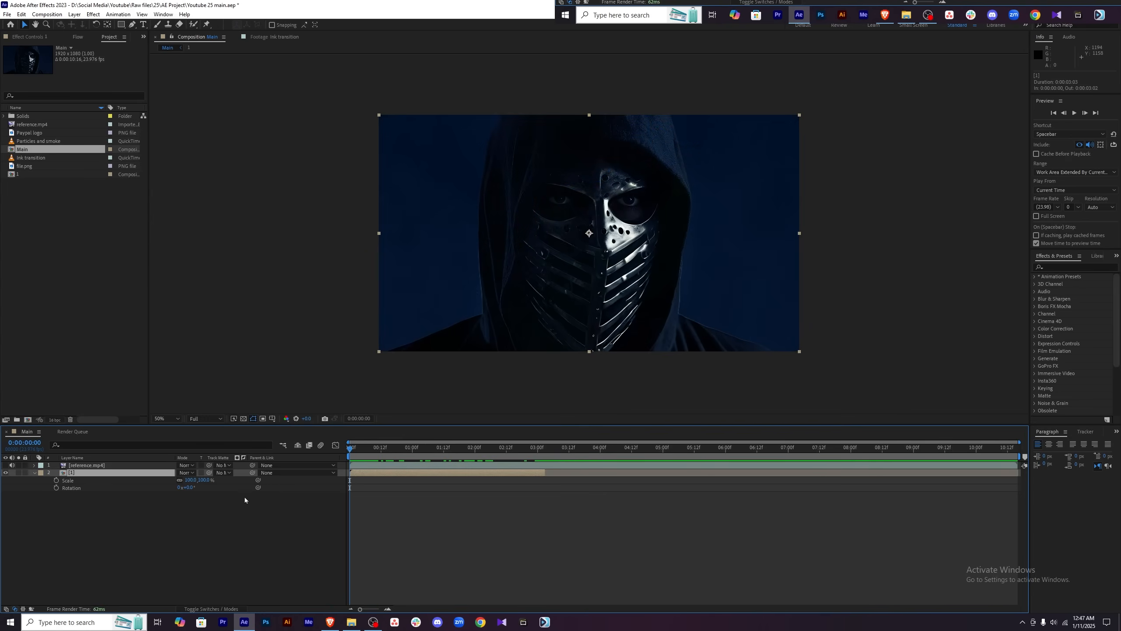
Keyframe precomp 1 at the first frame with a rotation of -6° and a scale of 120%.
drag(191, 487, 188, 488)
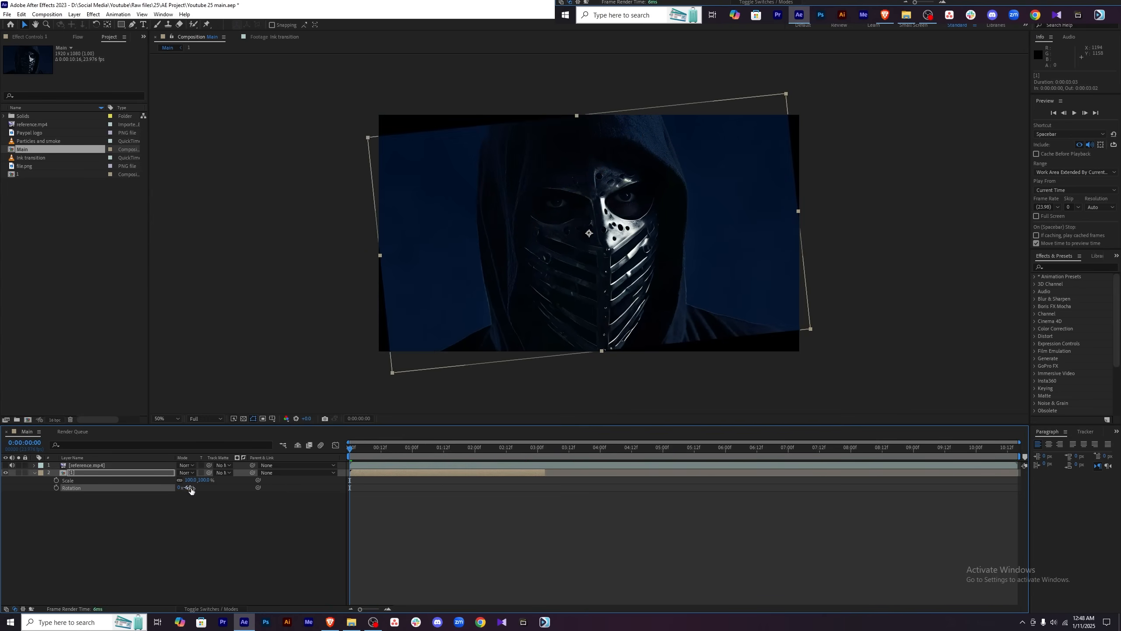
click(188, 487)
text(-)
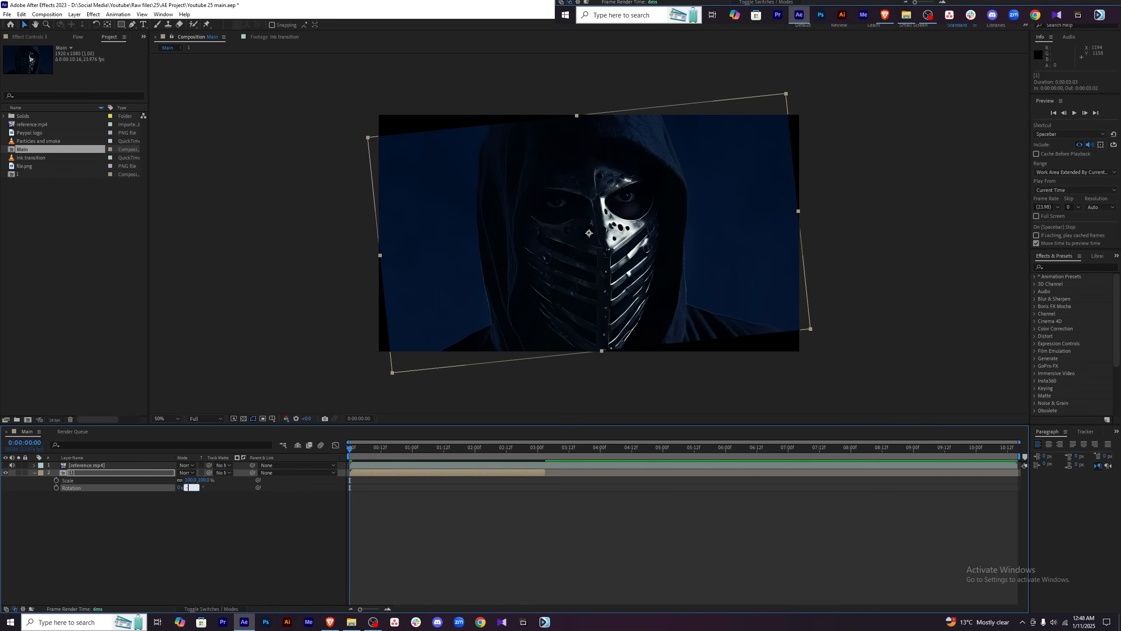
text(5)
key(Return)
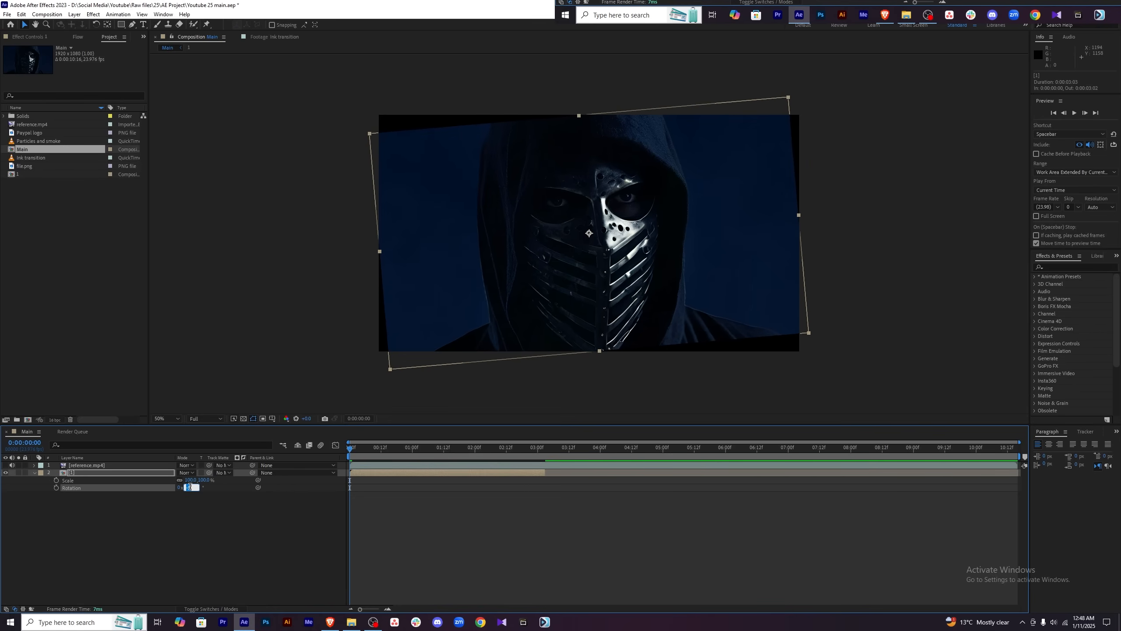
key(Return)
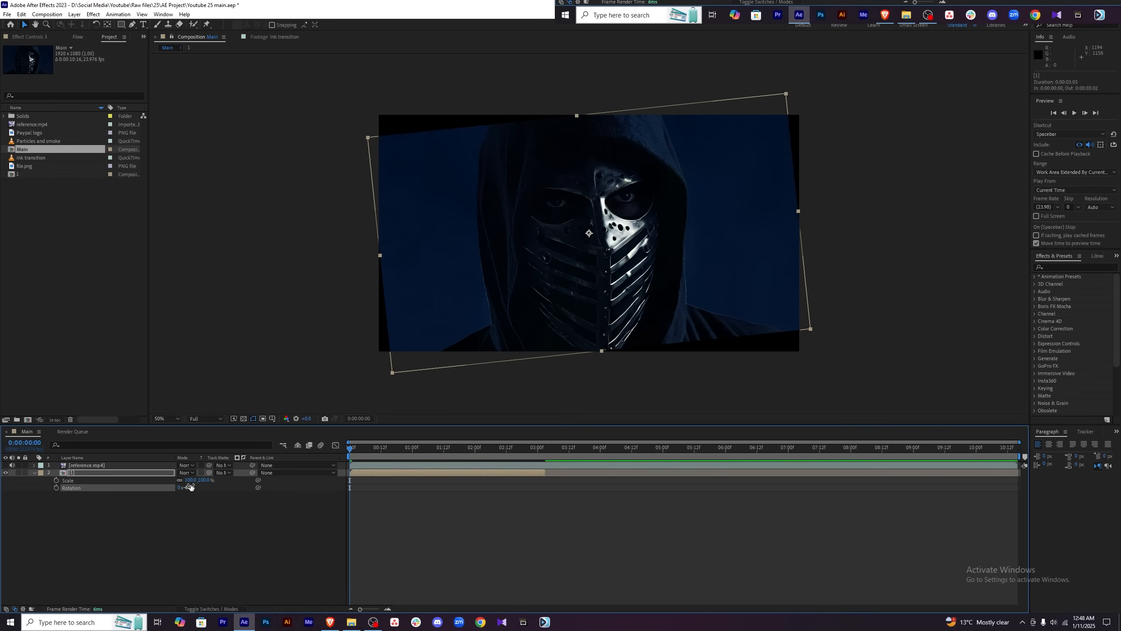
drag(188, 480, 197, 481)
click(56, 480)
click(56, 487)
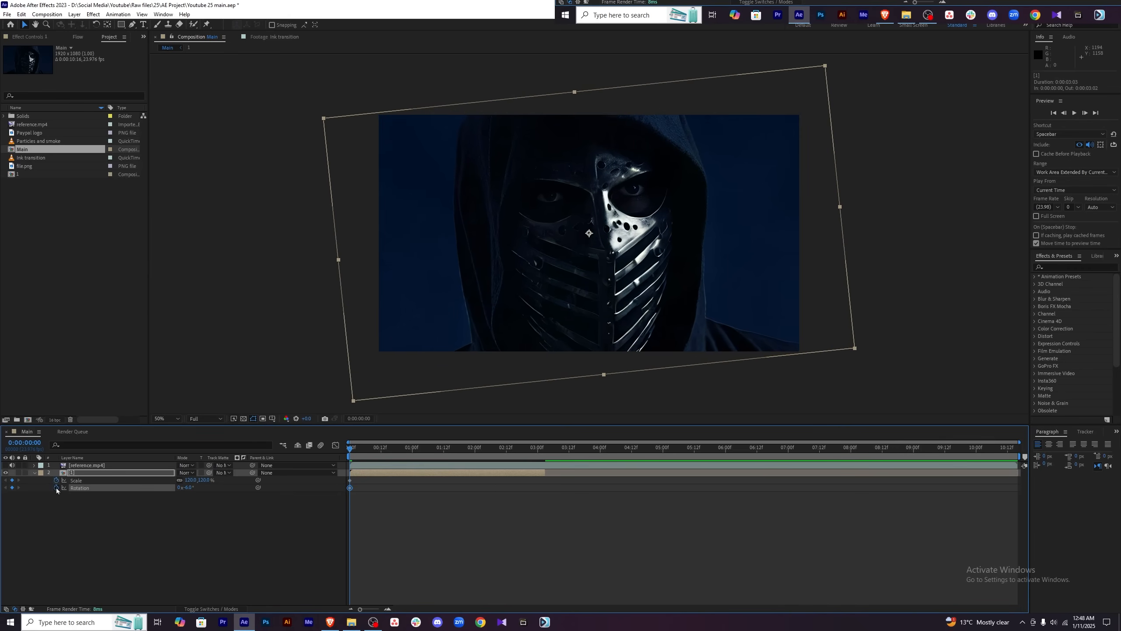
Keyframe precomp 1 at 0:00:03:02 with a rotation of 0° and a scale of 100%.
drag(346, 453, 543, 455)
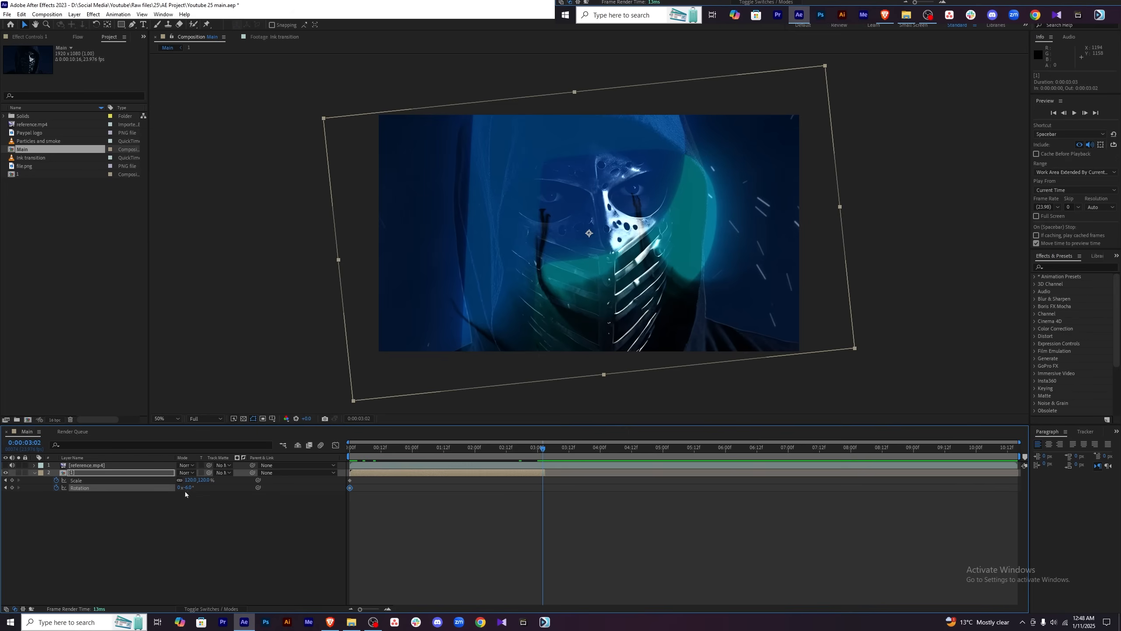
click(189, 488)
text(0)
key(Return)
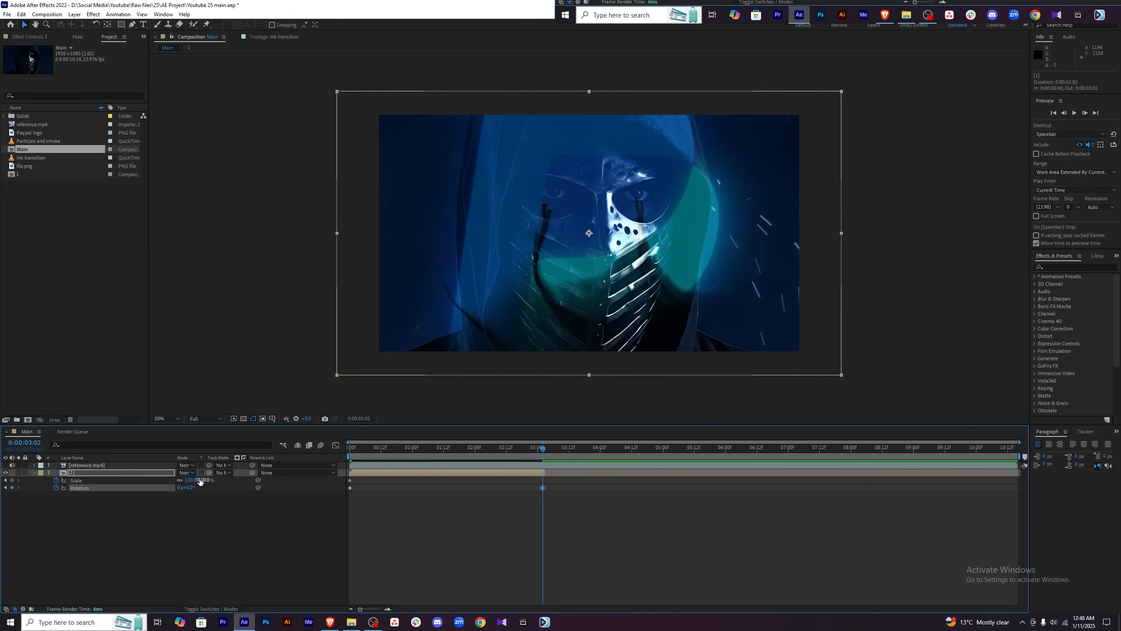
click(207, 480)
text(100)
key(Return)
Save and preview the move, then set the first rotation keyframe to -5° and slightly lower the first scale keyframe.
drag(428, 450, 349, 450)
click(531, 565)
key(ctrl+s)
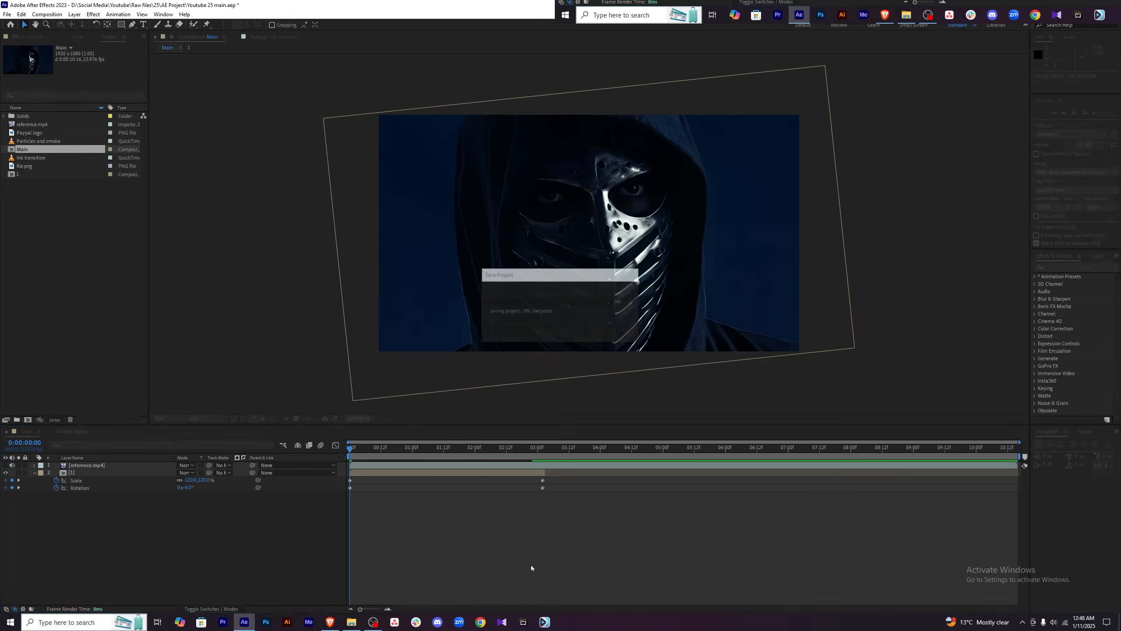
key(space)
click(188, 487)
text(-5)
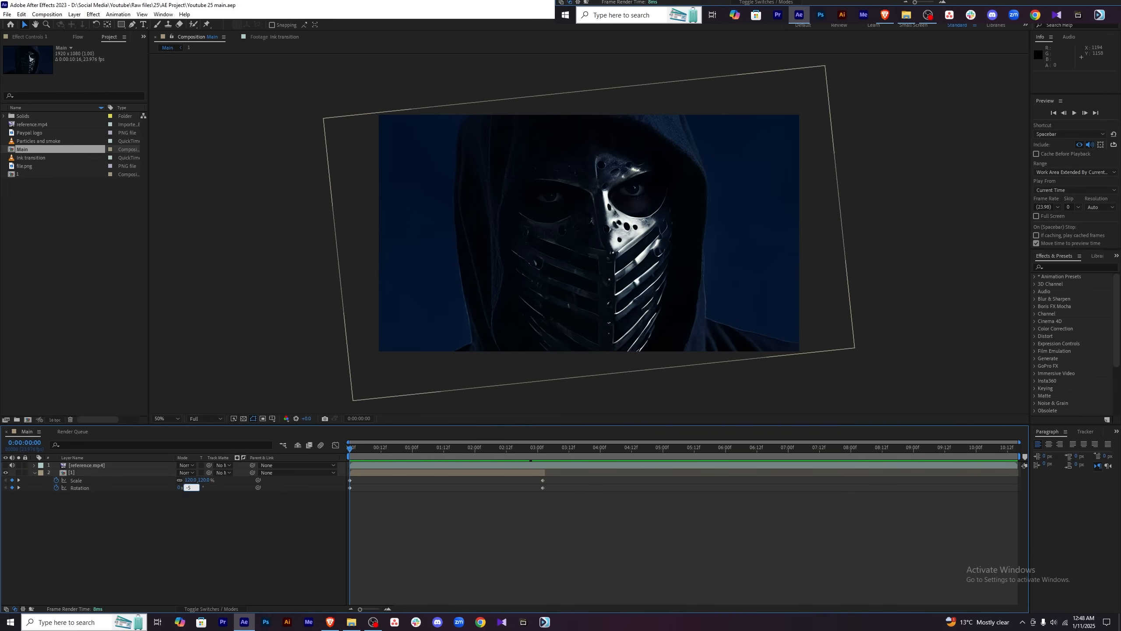
key(Return)
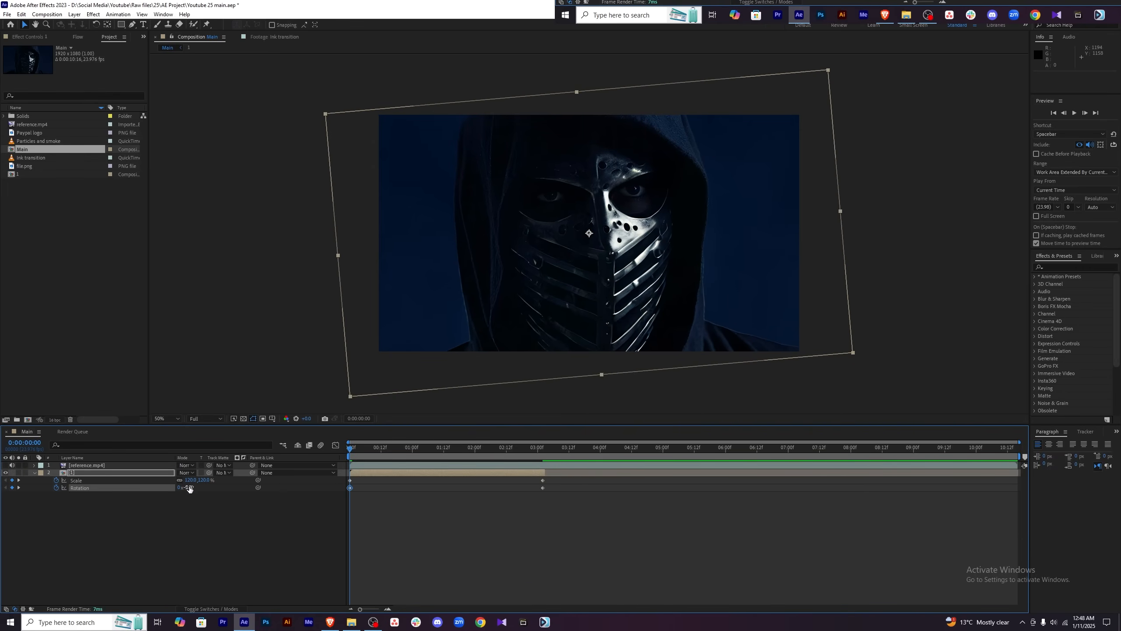
click(191, 480)
key(Return)
Check the precomp's motion midway, show reference.mp4, and scrub through its FREE MONEY scene after the cut.
drag(353, 449, 488, 454)
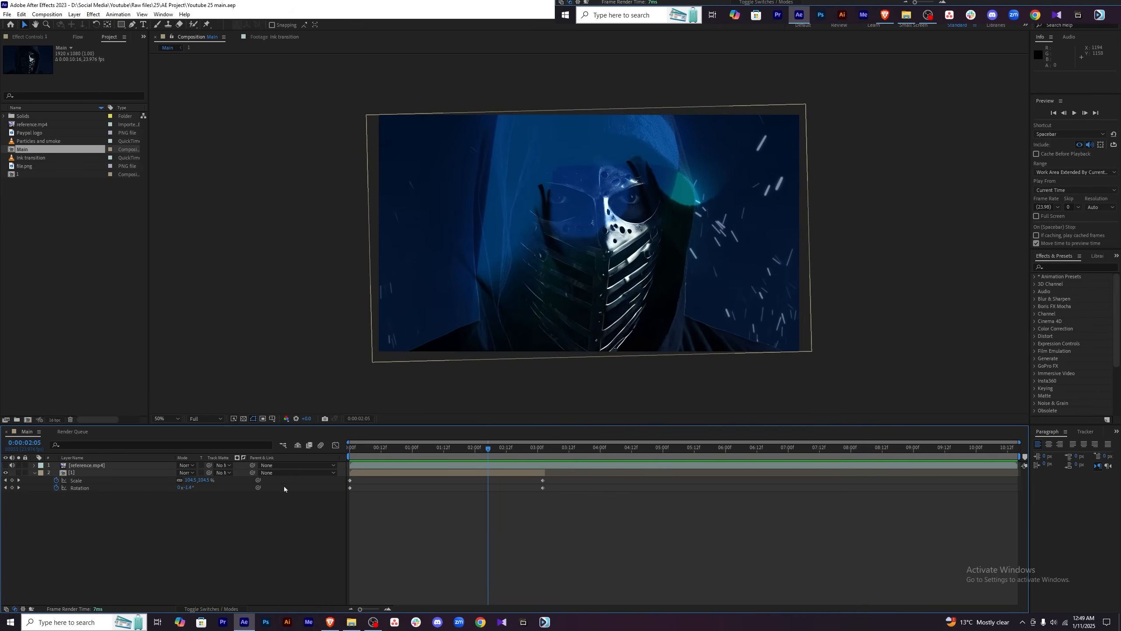
click(5, 465)
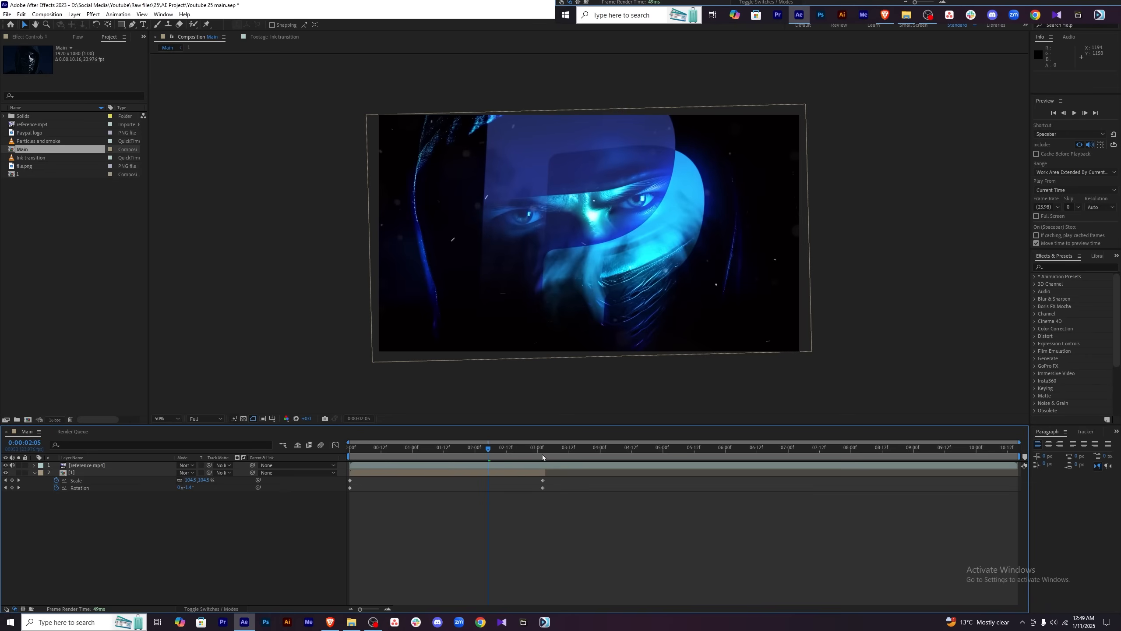
drag(490, 450, 581, 458)
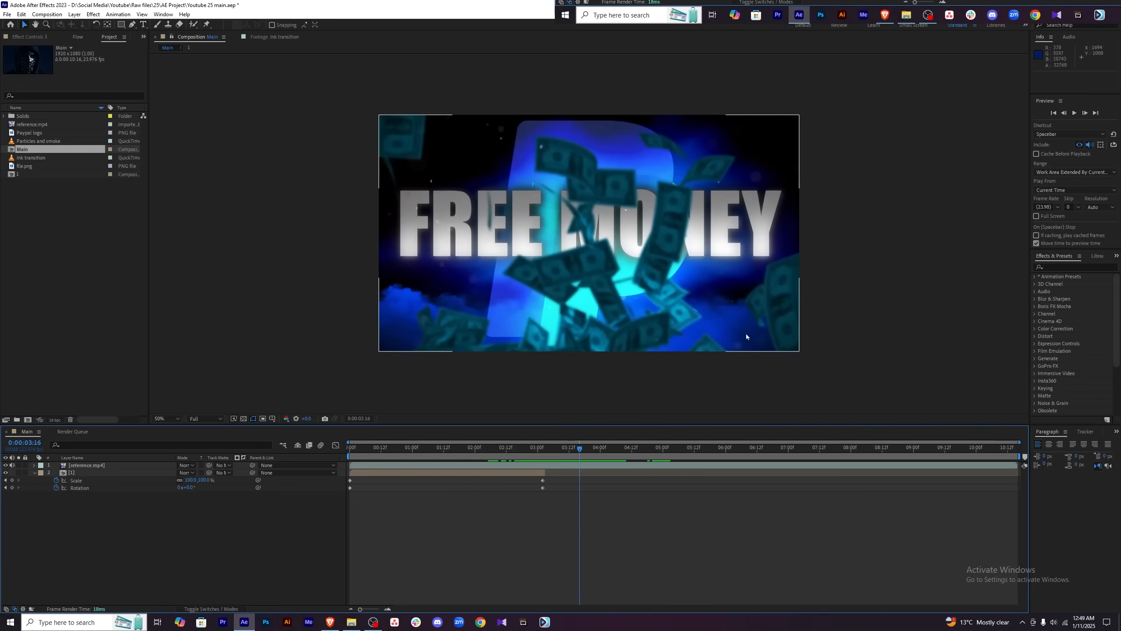
drag(579, 454, 628, 454)
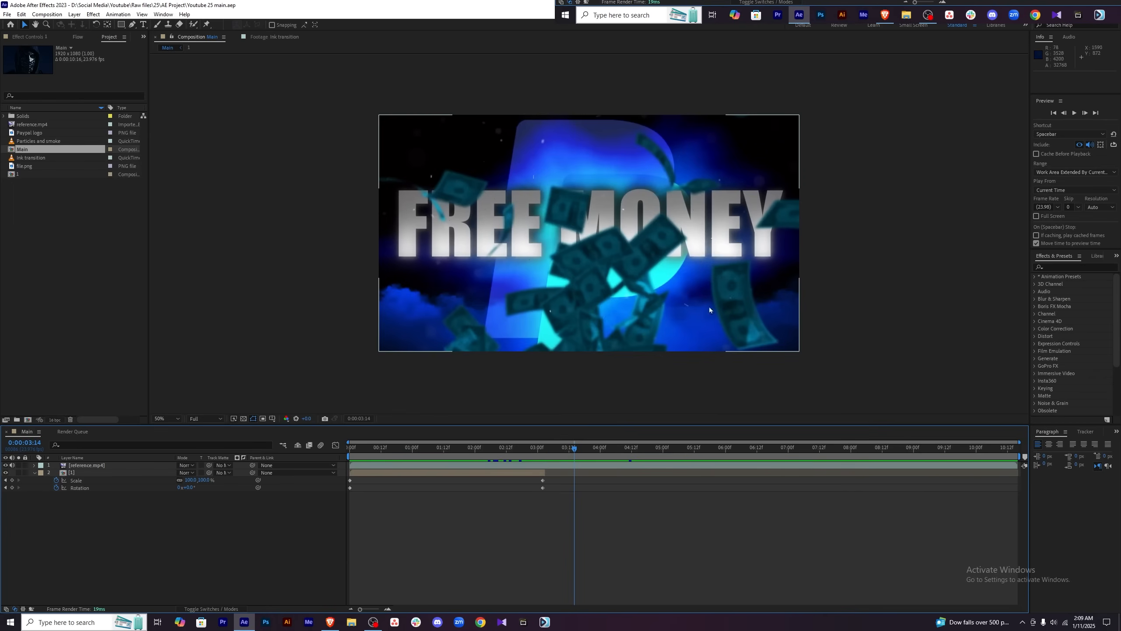
Hide reference.mp4 and consult the "Realistic Clouds in After Effects" YouTube video in the browser before returning to the composition.
click(5, 466)
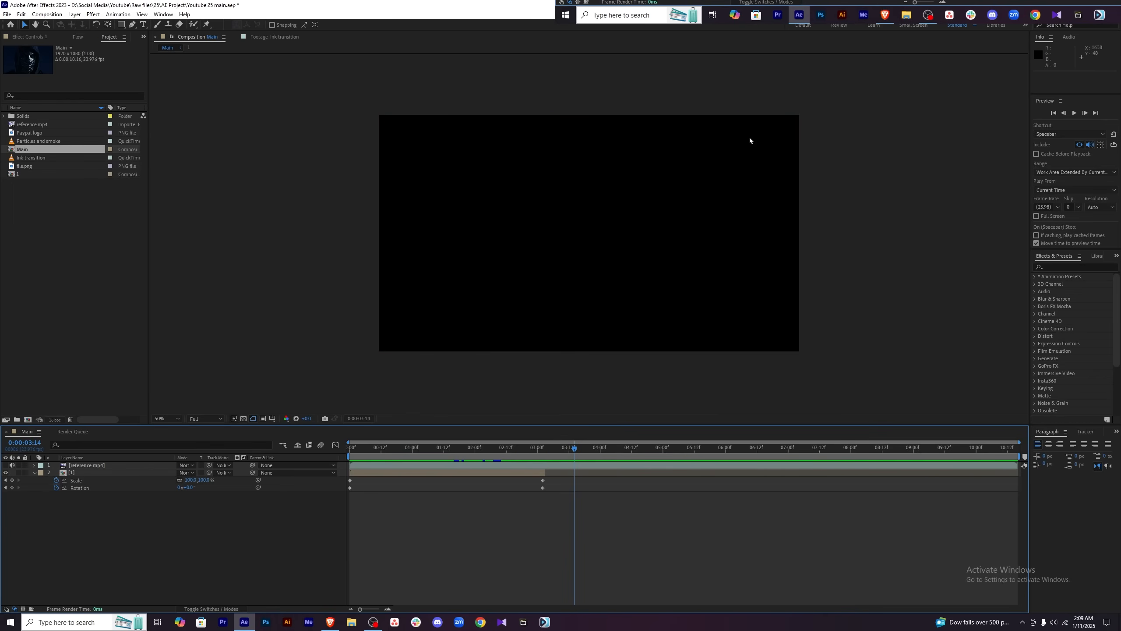
click(329, 621)
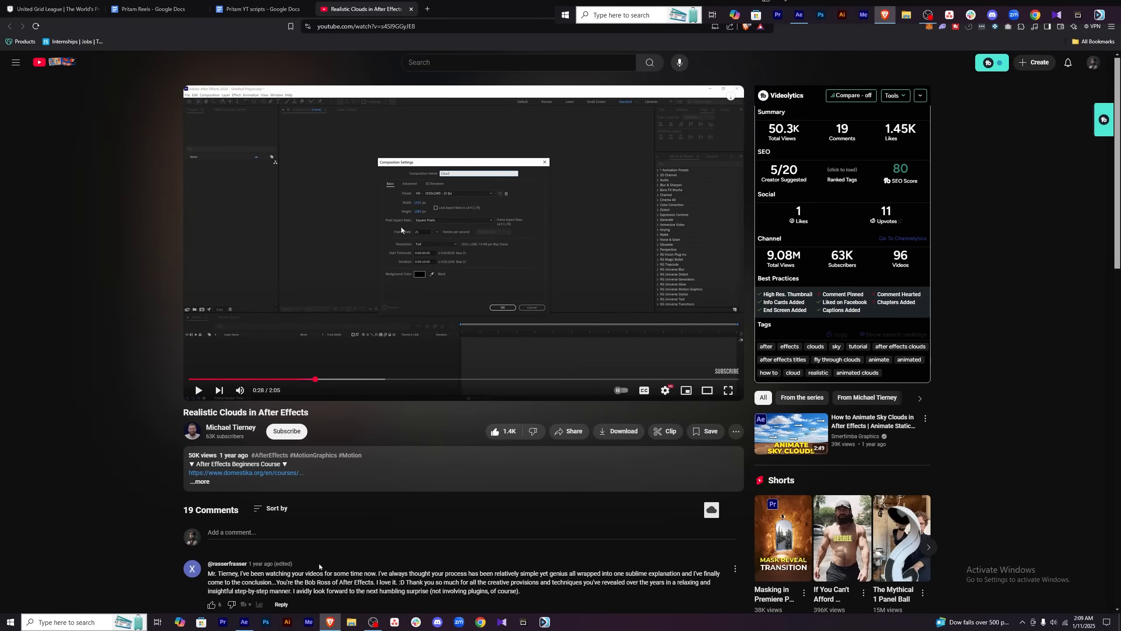
click(244, 622)
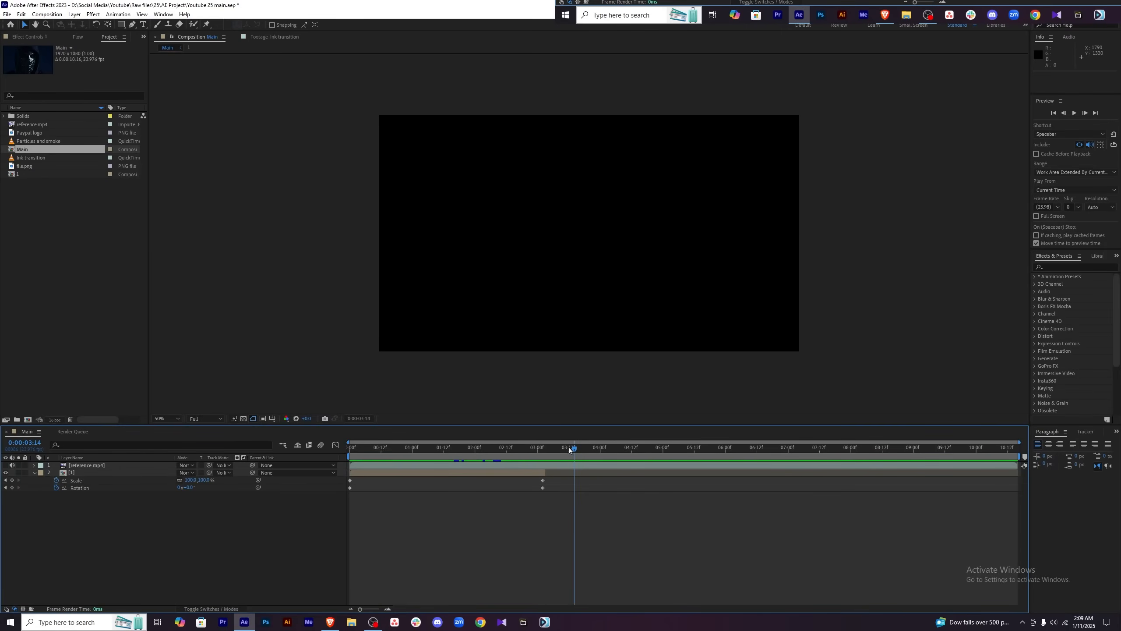
Create a full-frame white solid (ffffff) in the Main composition for the scene after precomp 1.
drag(570, 447, 573, 448)
drag(575, 450, 554, 443)
click(568, 447)
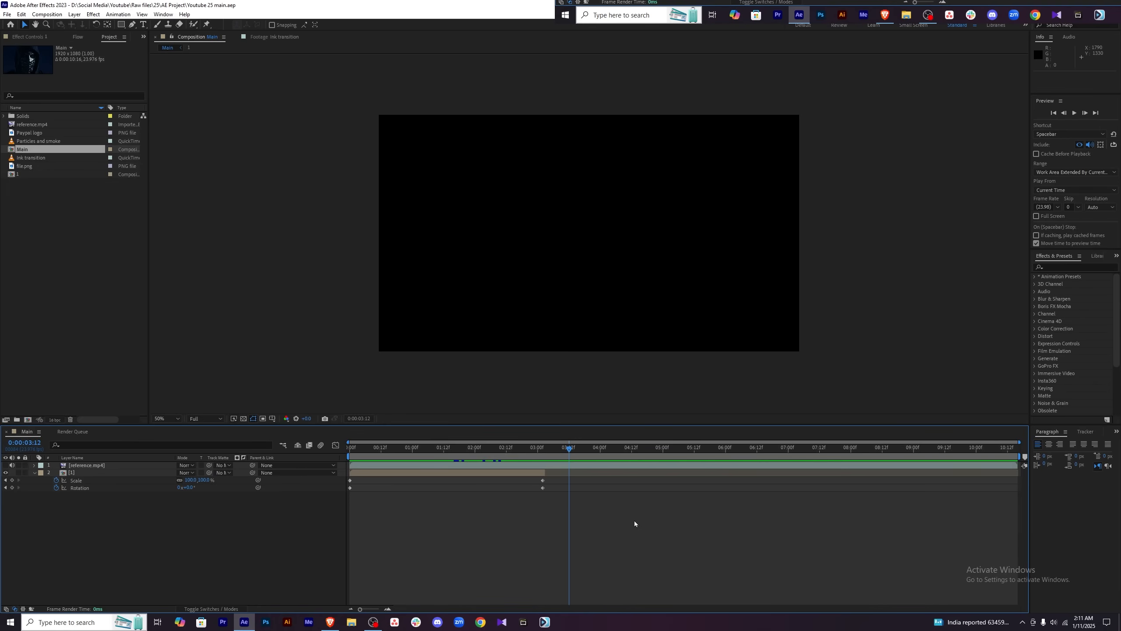
drag(624, 447, 561, 453)
drag(551, 449, 554, 450)
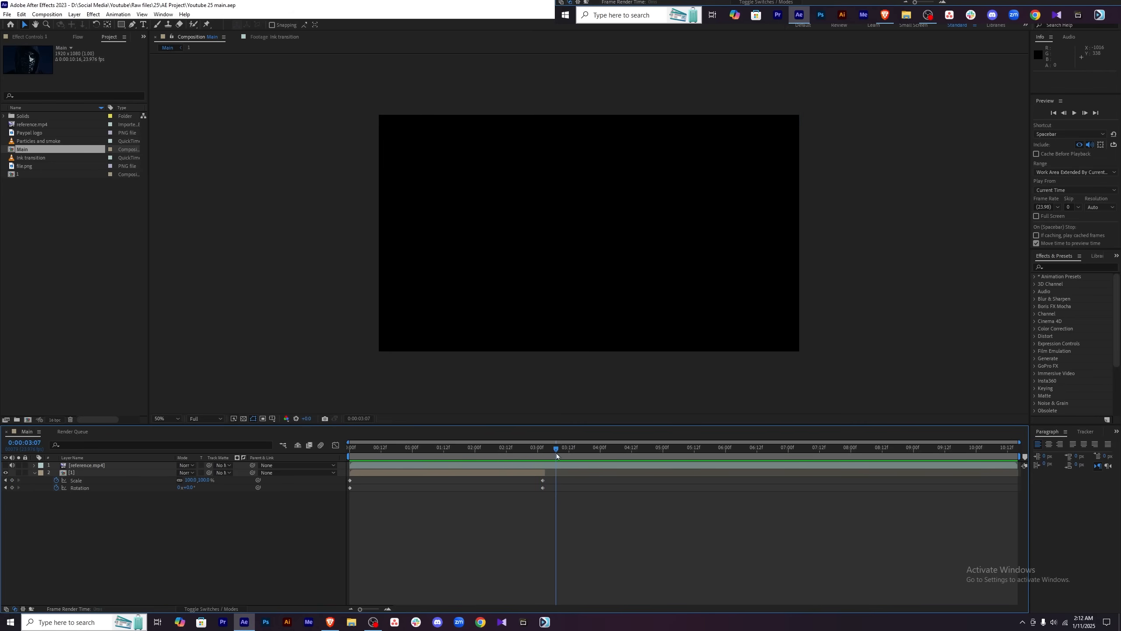
right_click(164, 530)
mouse_move(185, 424)
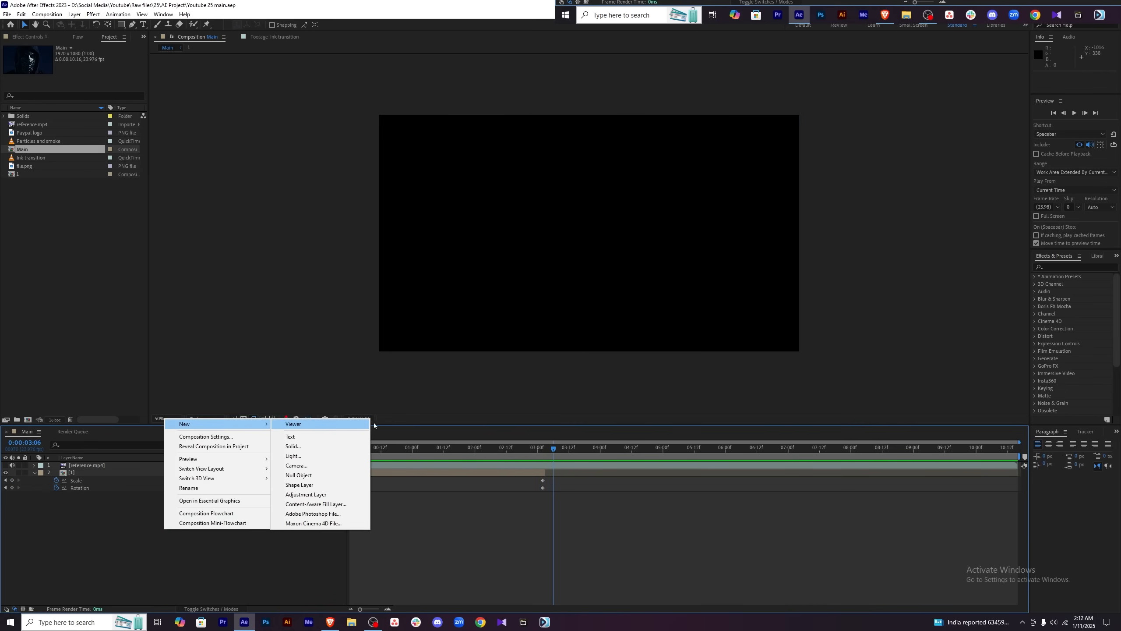
click(309, 444)
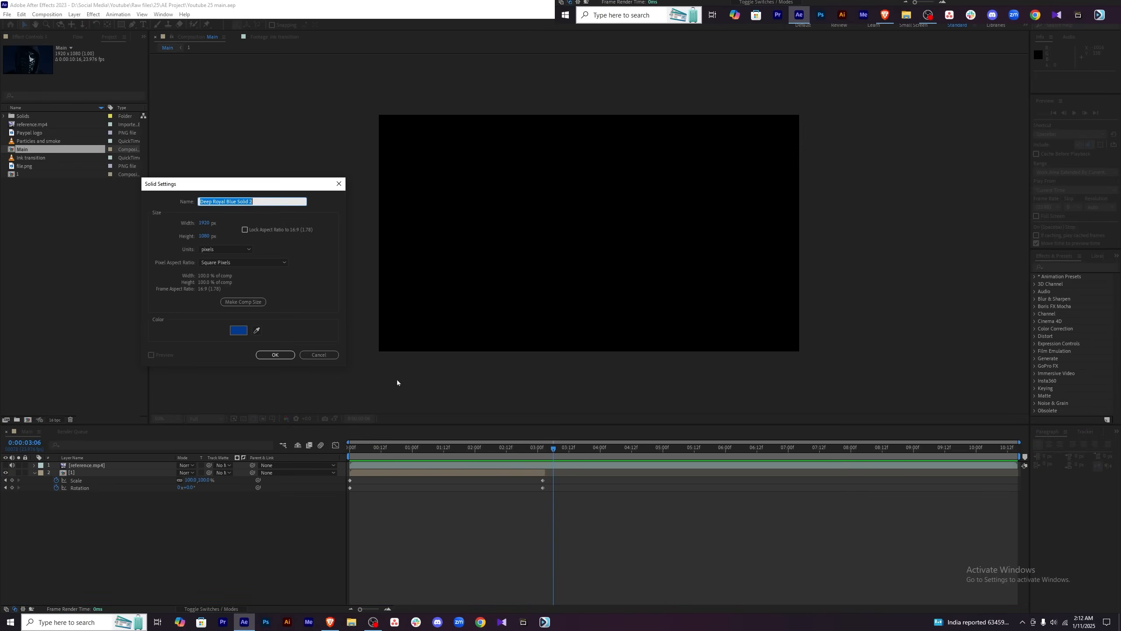
click(238, 331)
text(ffffff)
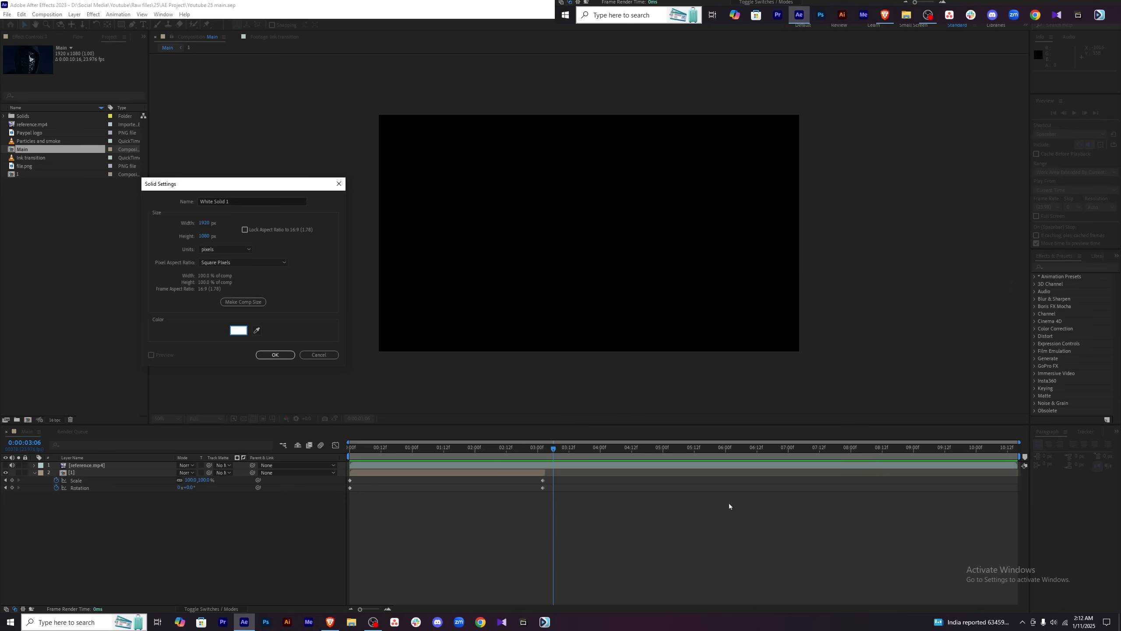
key(Return)
click(291, 353)
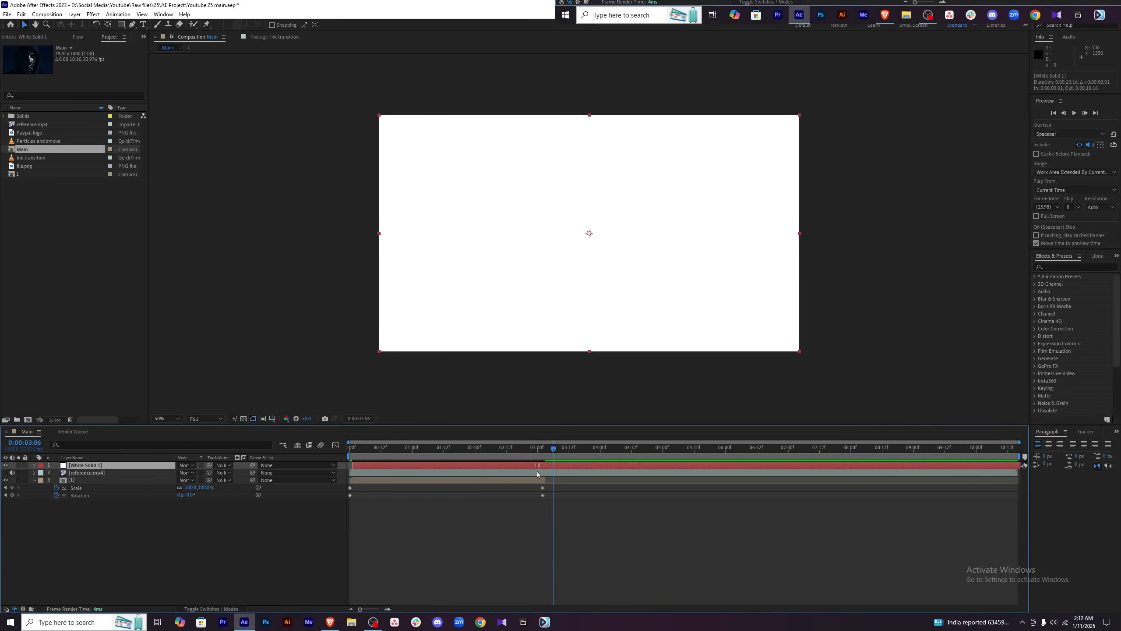
Place the white solid below reference.mp4 starting at 0:00:03:03, and draw a wide elliptical mask on it around the frame's centre.
drag(111, 467, 112, 477)
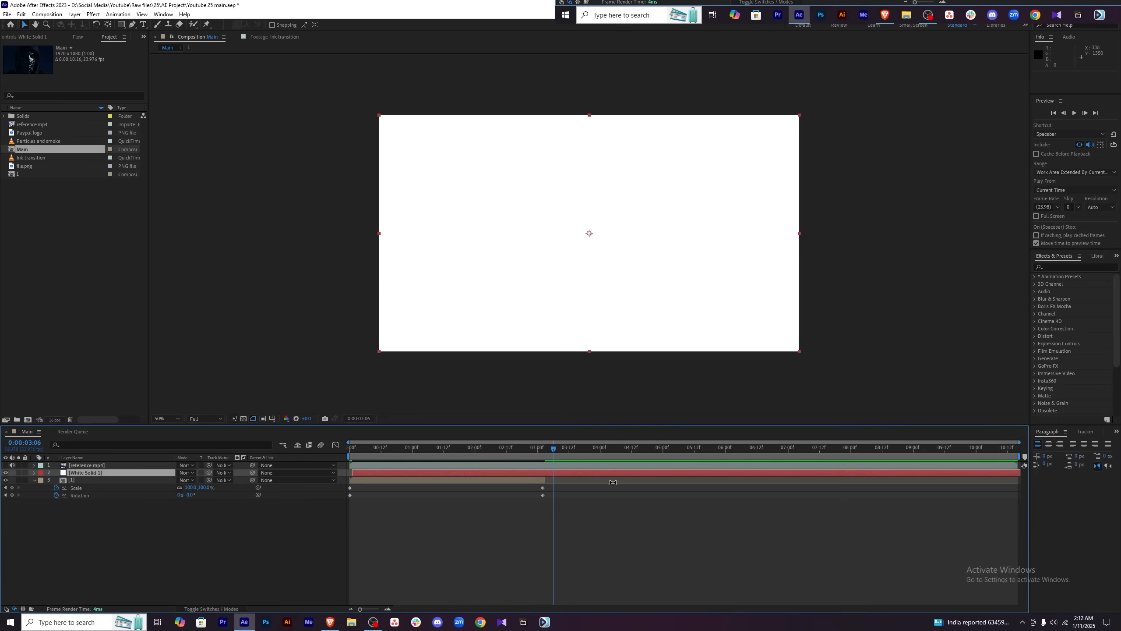
drag(374, 471, 565, 475)
drag(121, 24, 163, 46)
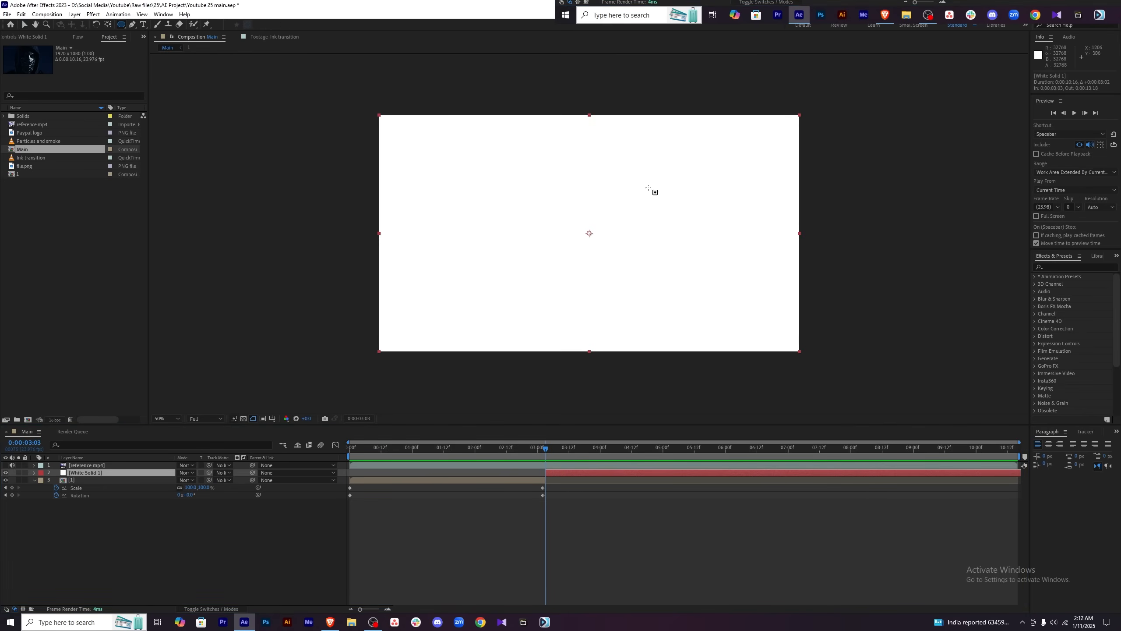
drag(479, 206, 701, 311)
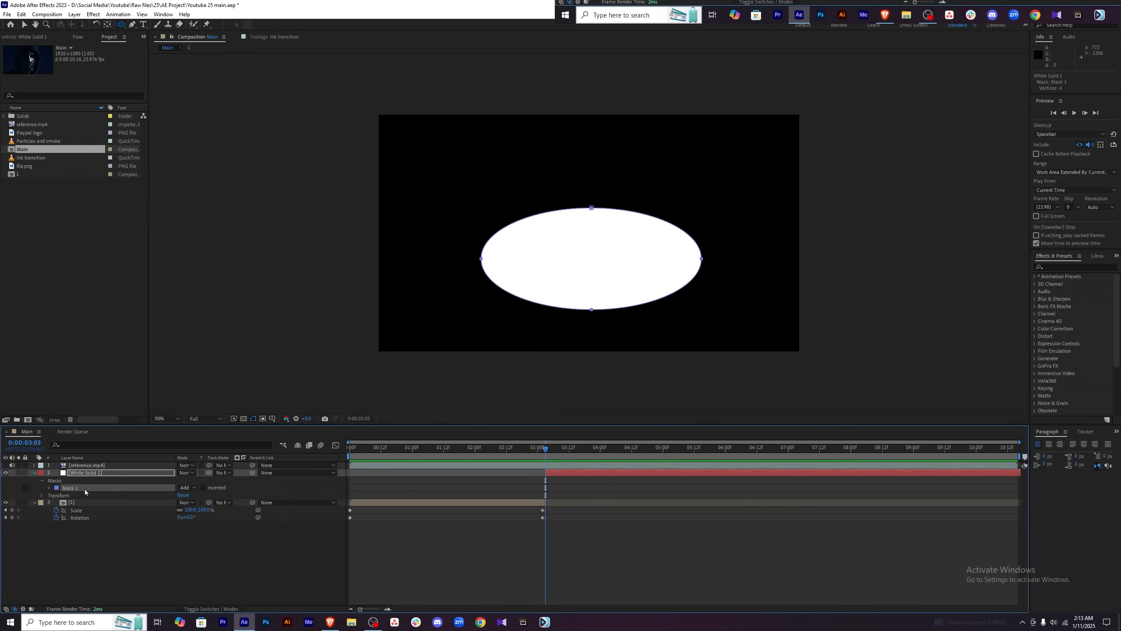
Set the feather of the white solid's elliptical mask to 200 pixels.
click(49, 487)
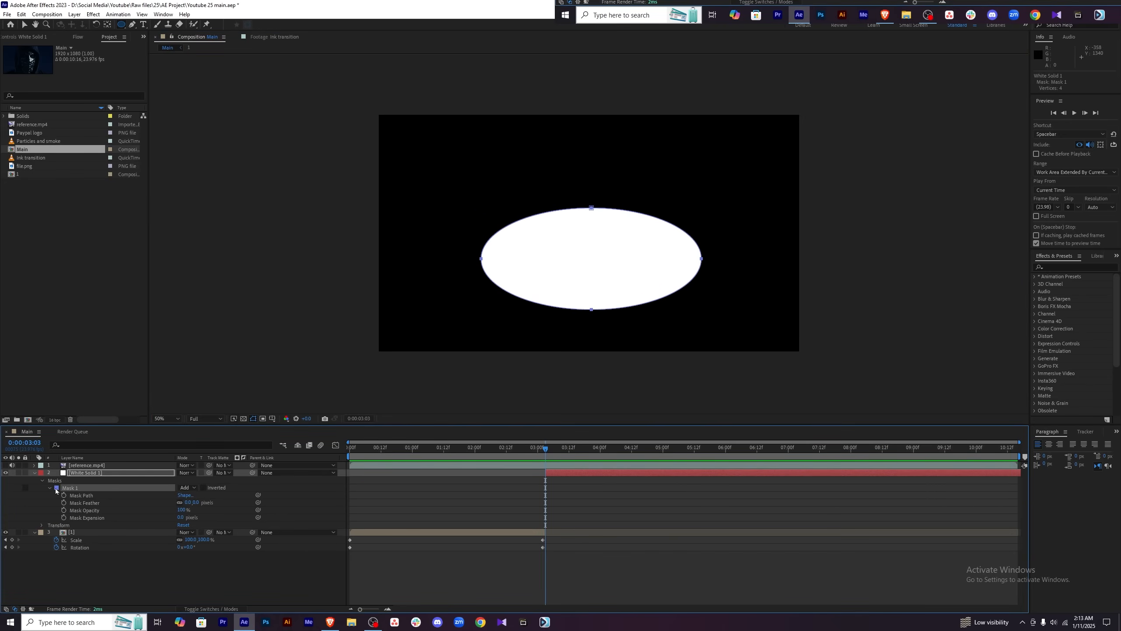
drag(189, 506, 188, 503)
click(189, 502)
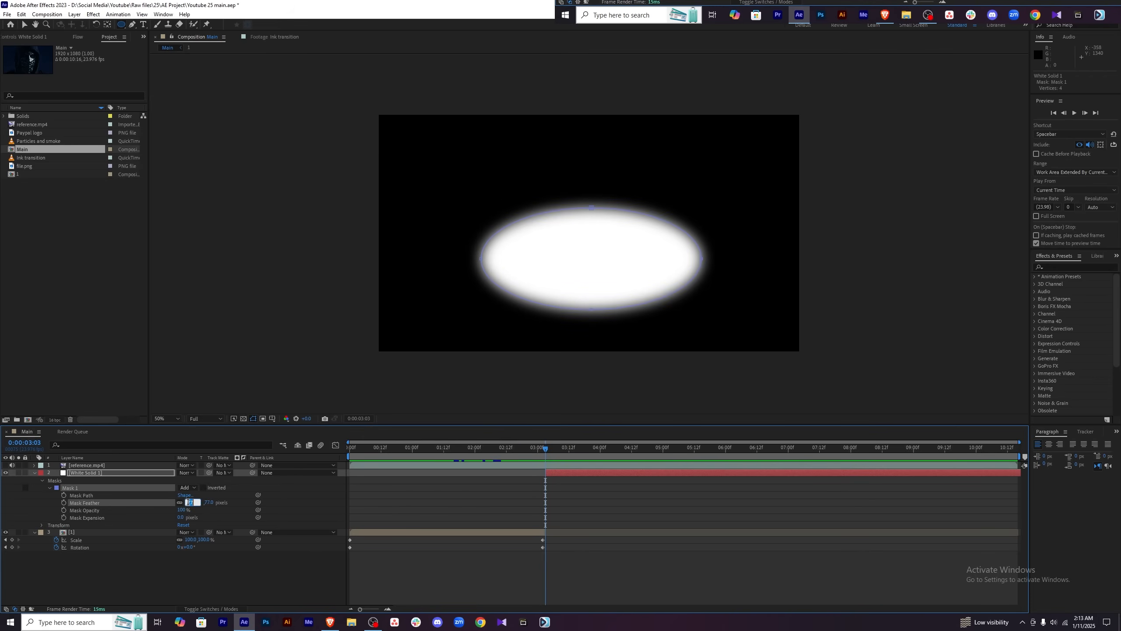
key(Return)
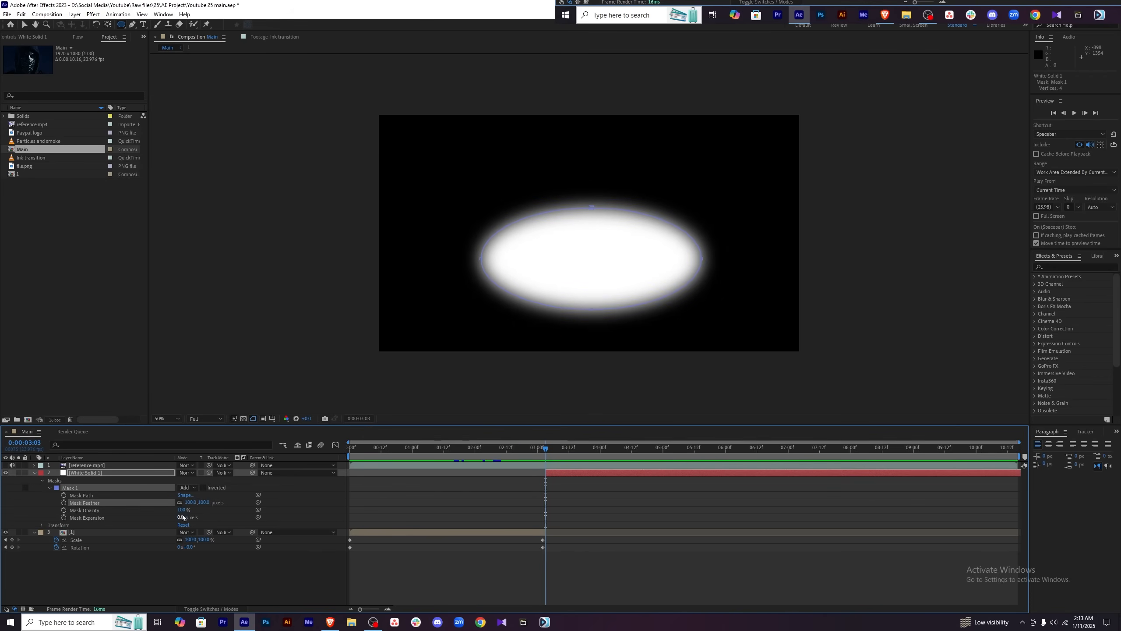
click(190, 503)
text(200)
key(Return)
click(445, 579)
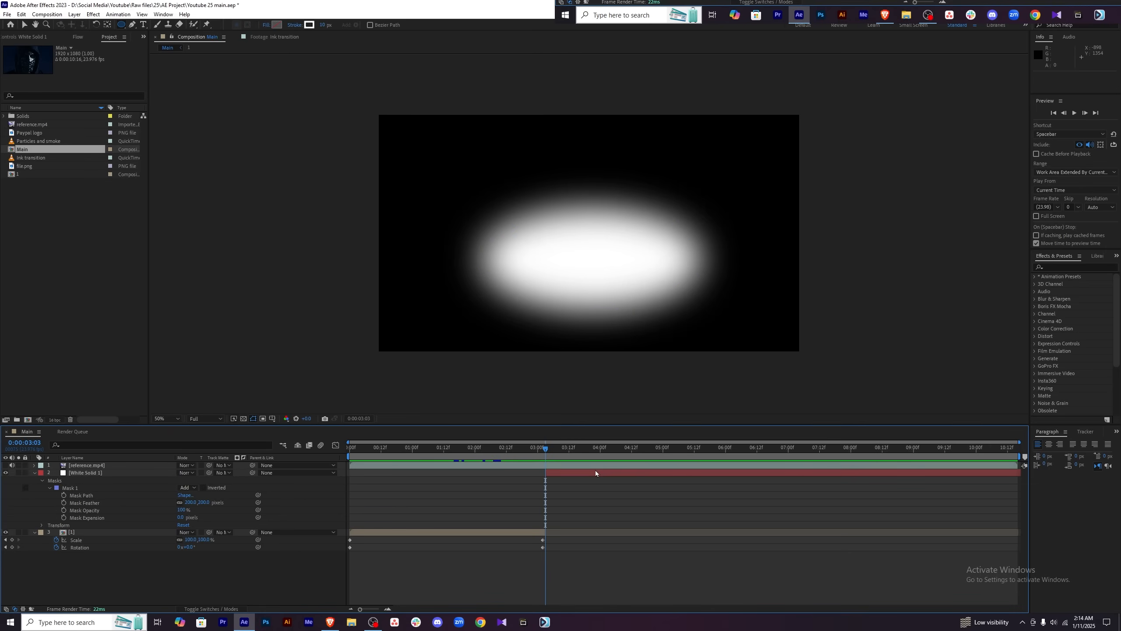
Apply the Turbulent Displace effect to the white solid.
click(596, 470)
key(ctrl+space)
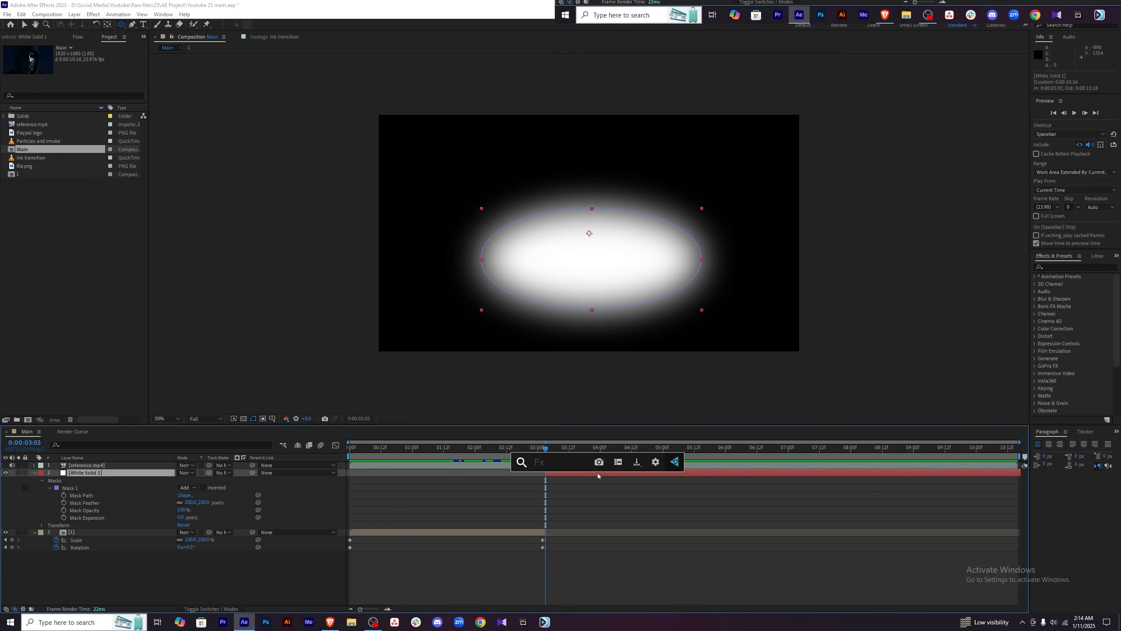
text(turbu)
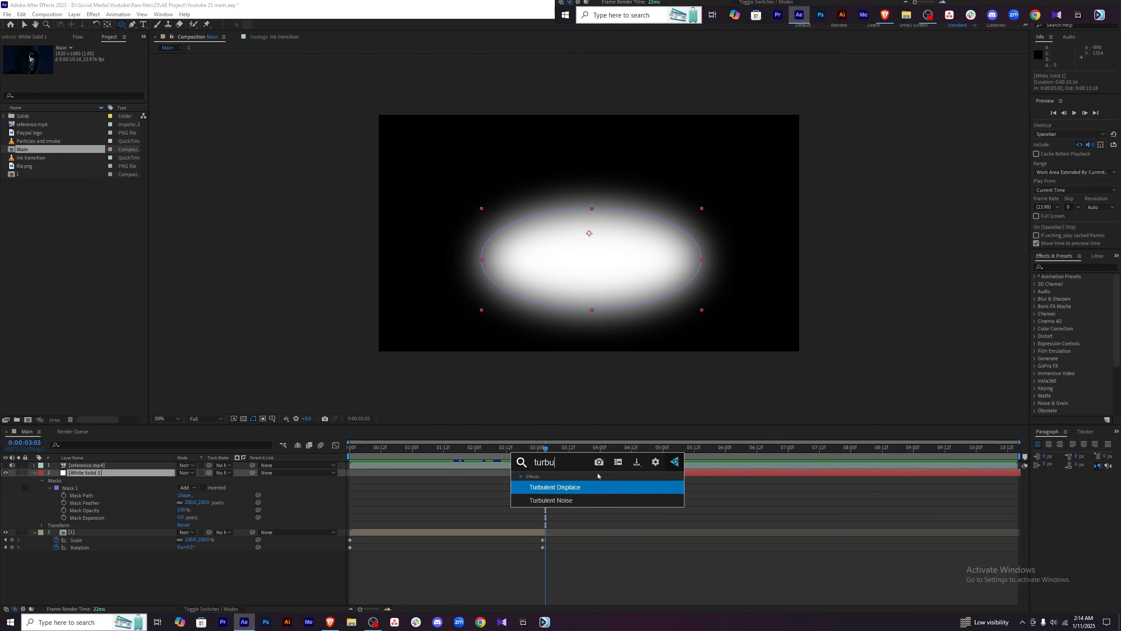
text(les)
click(605, 486)
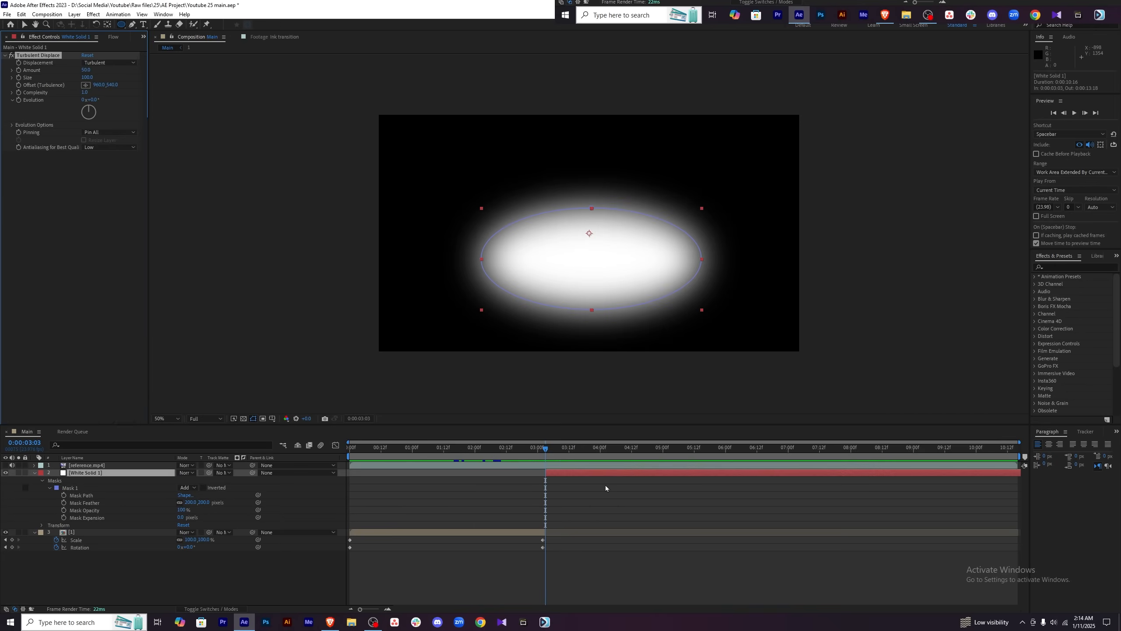
Set the white solid's Turbulent Displace amount to 200 and size to 50.
click(555, 447)
click(86, 71)
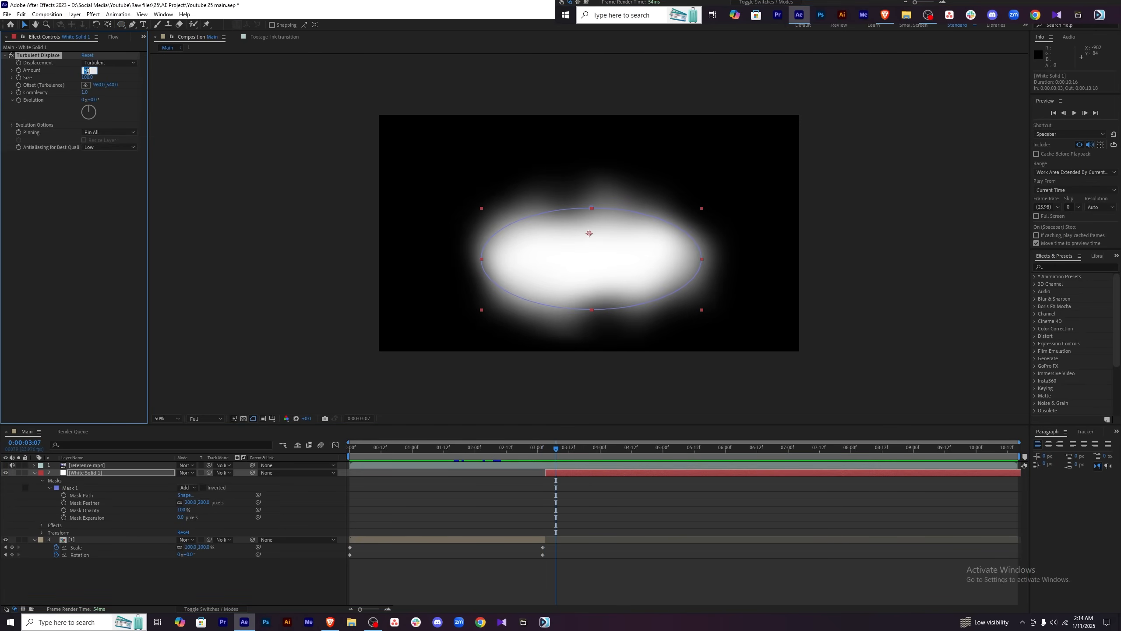
text(200)
key(Return)
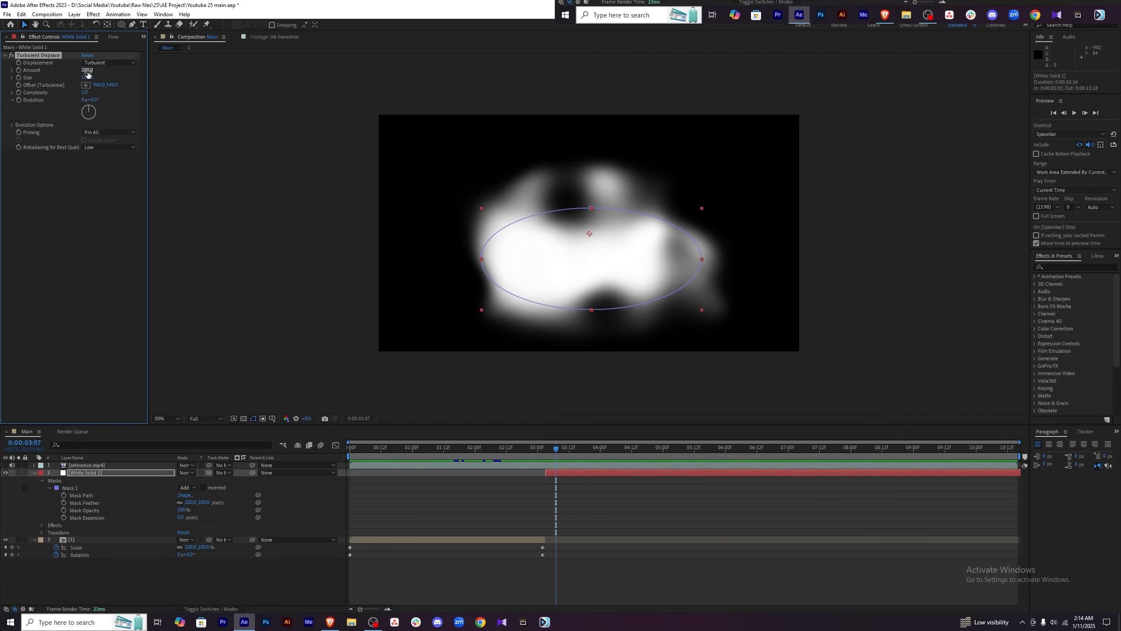
click(90, 77)
key(Return)
click(1067, 267)
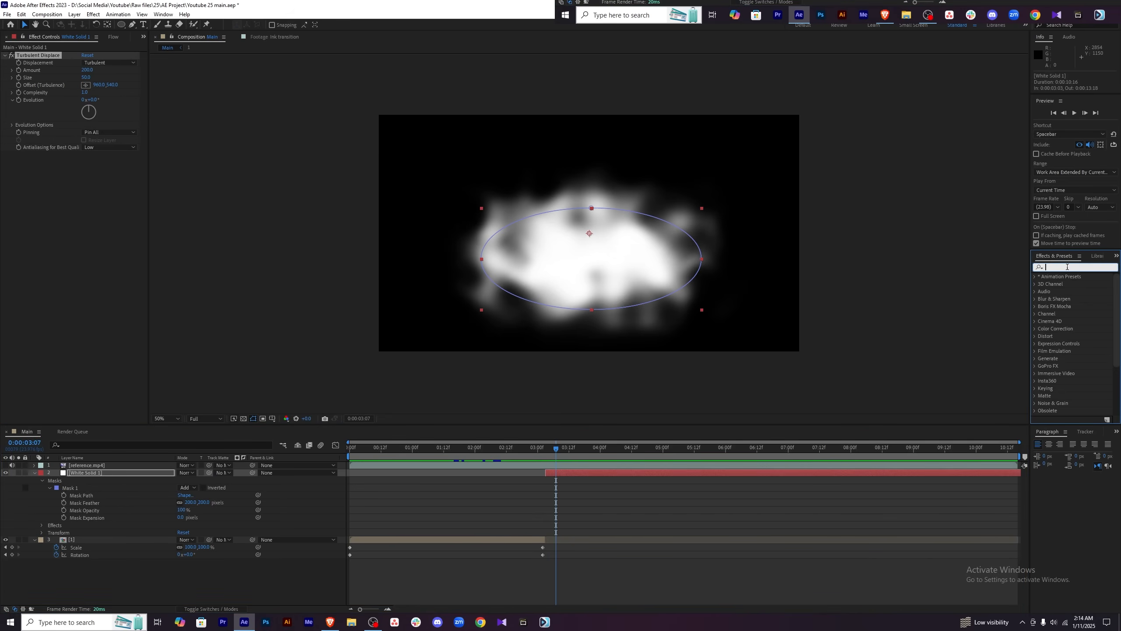
click(590, 472)
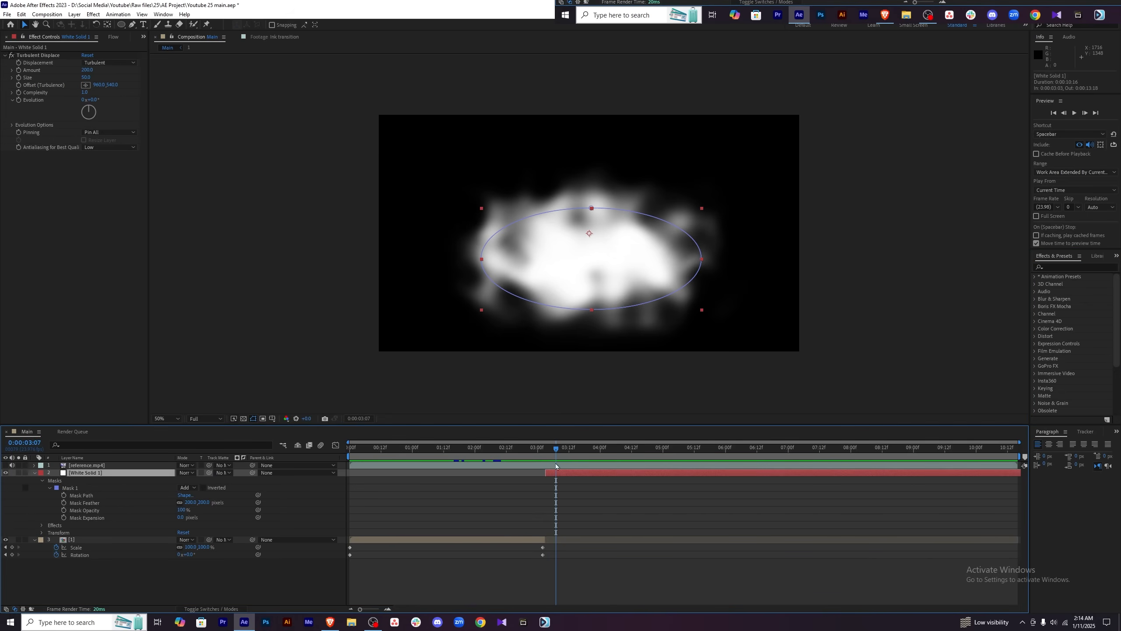
Add an adjustment layer above the white solid starting at 0:00:03:03, and lock the reference.mp4 layer.
drag(558, 450, 563, 449)
click(230, 584)
right_click(231, 584)
mouse_move(287, 472)
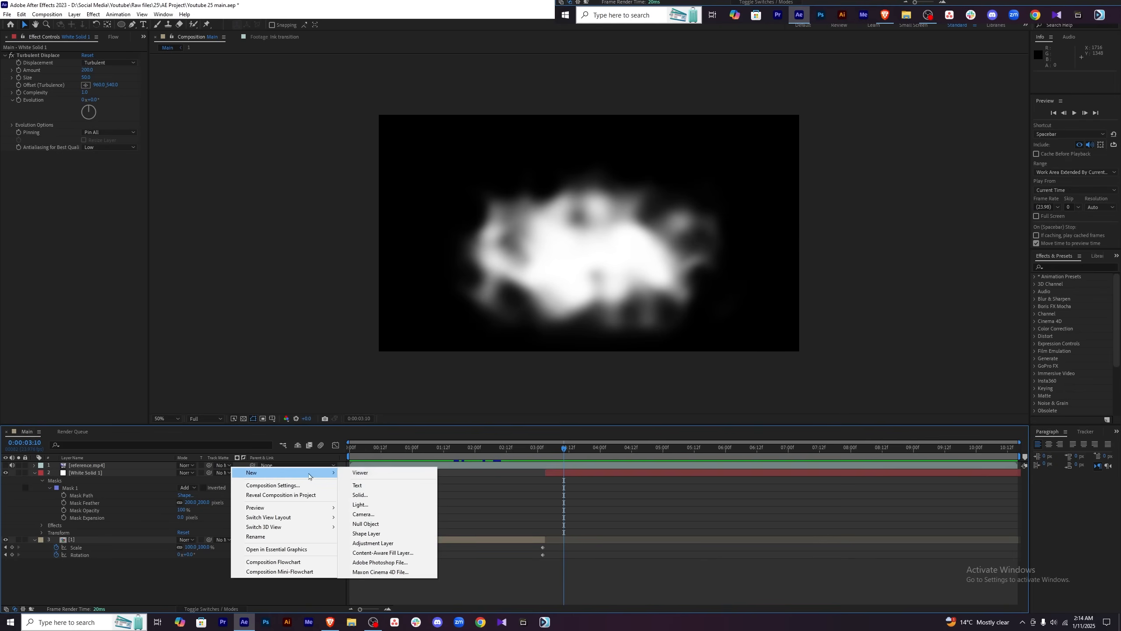
click(373, 542)
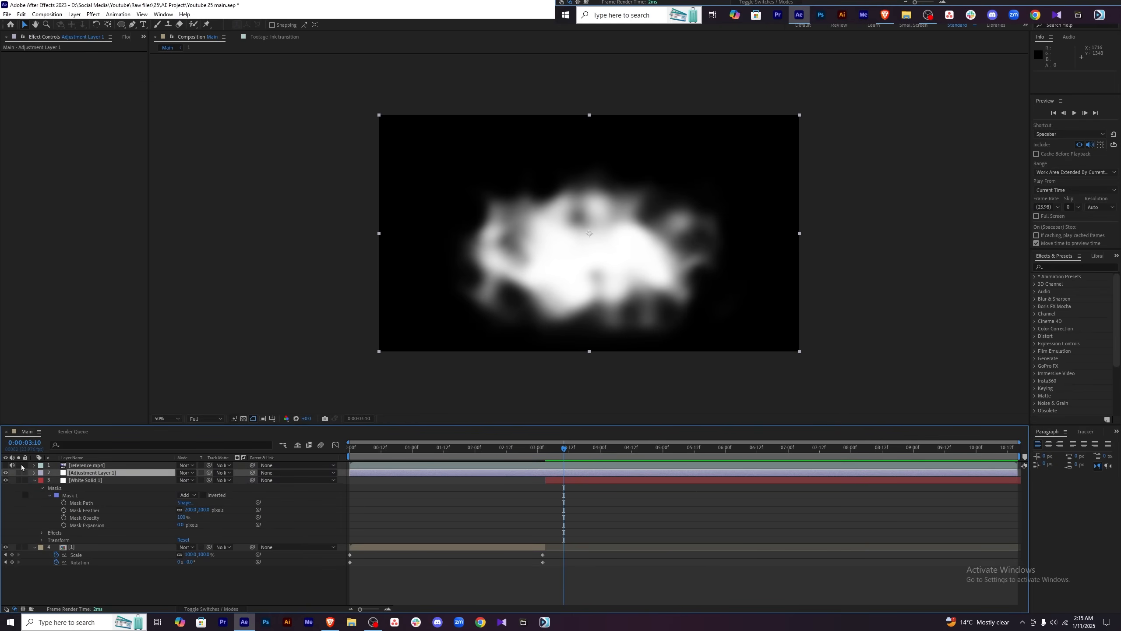
click(119, 465)
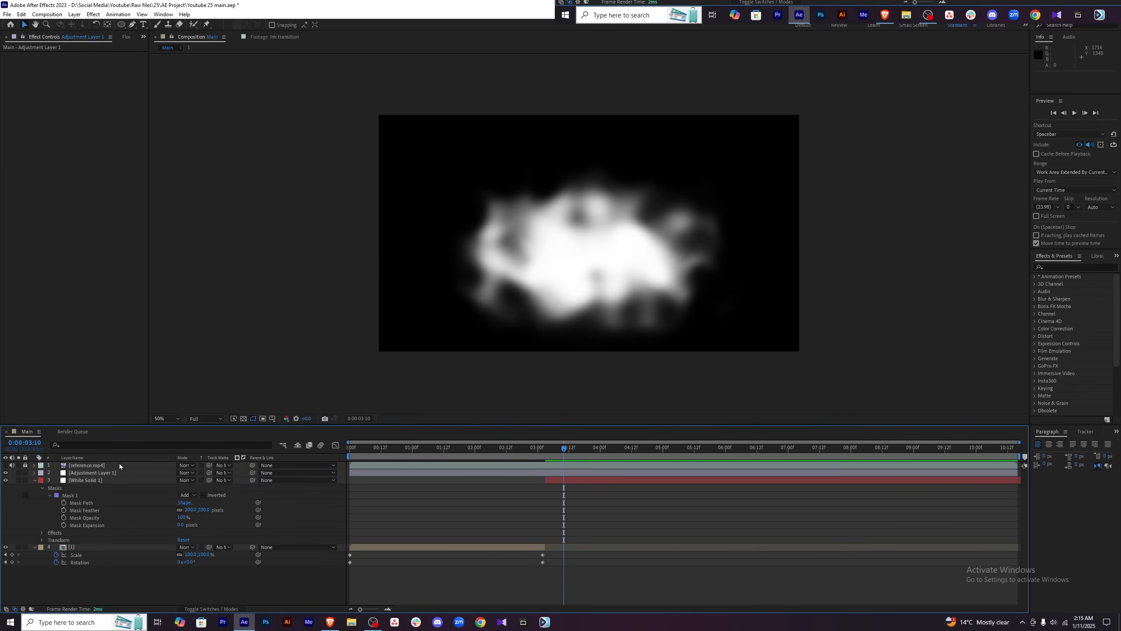
mouse_move(564, 449)
mouse_down()
mouse_move(416, 461)
mouse_move(431, 471)
mouse_move(626, 475)
mouse_up()
key(space)
key(space)
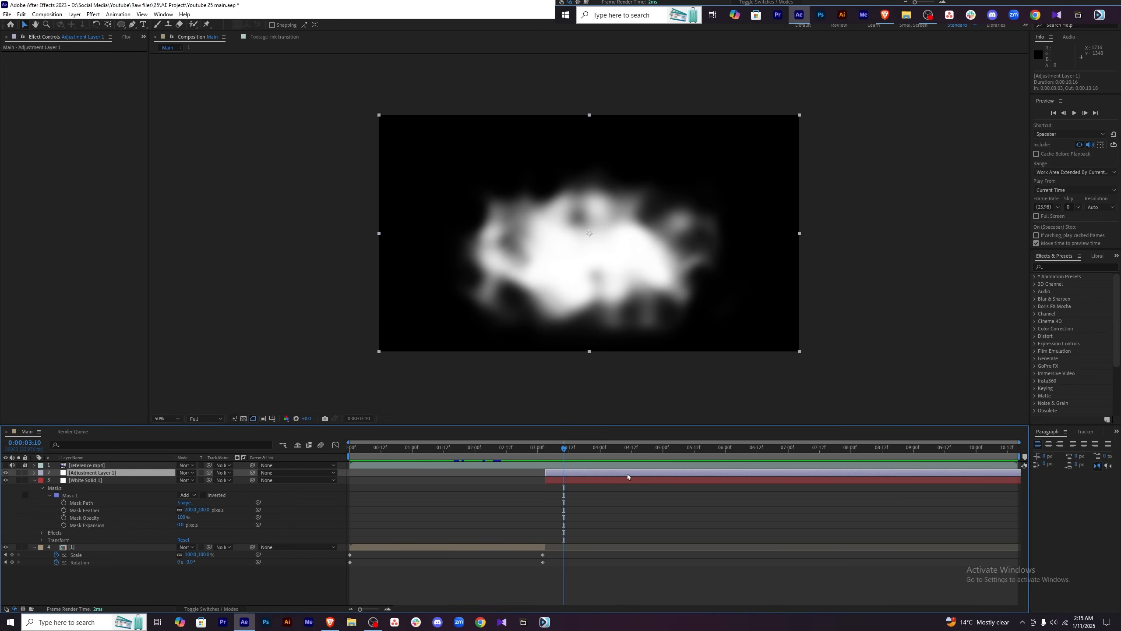
Apply Turbulent Displace to the adjustment layer with a size of 50 and a complexity of 10.
key(ctrl+space)
text(tur)
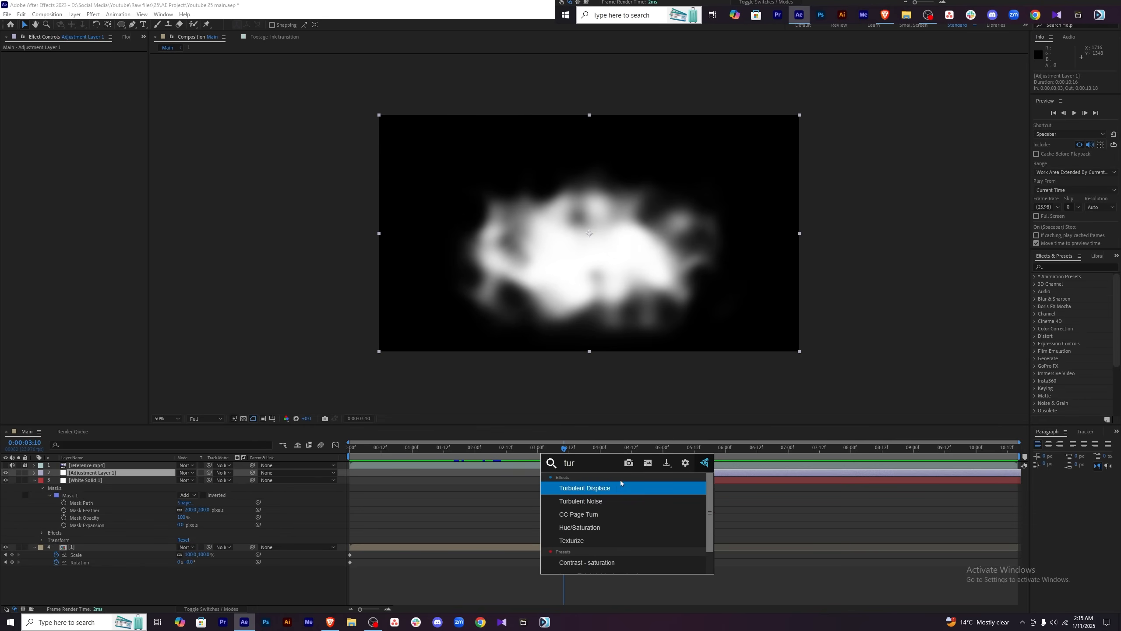
click(618, 487)
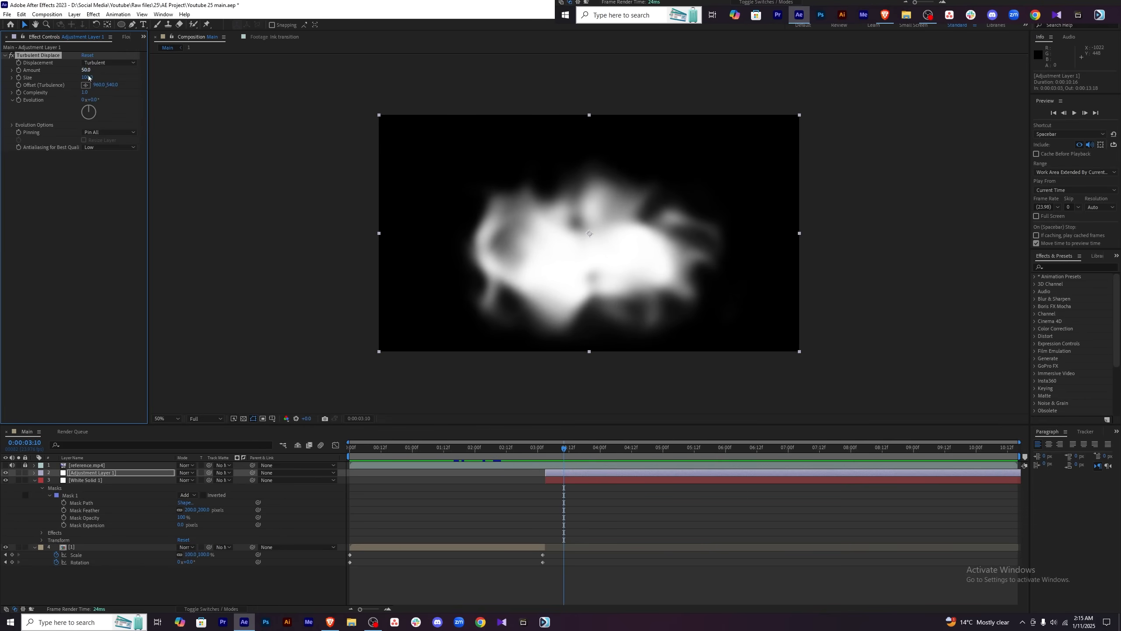
click(88, 77)
text(50)
key(Return)
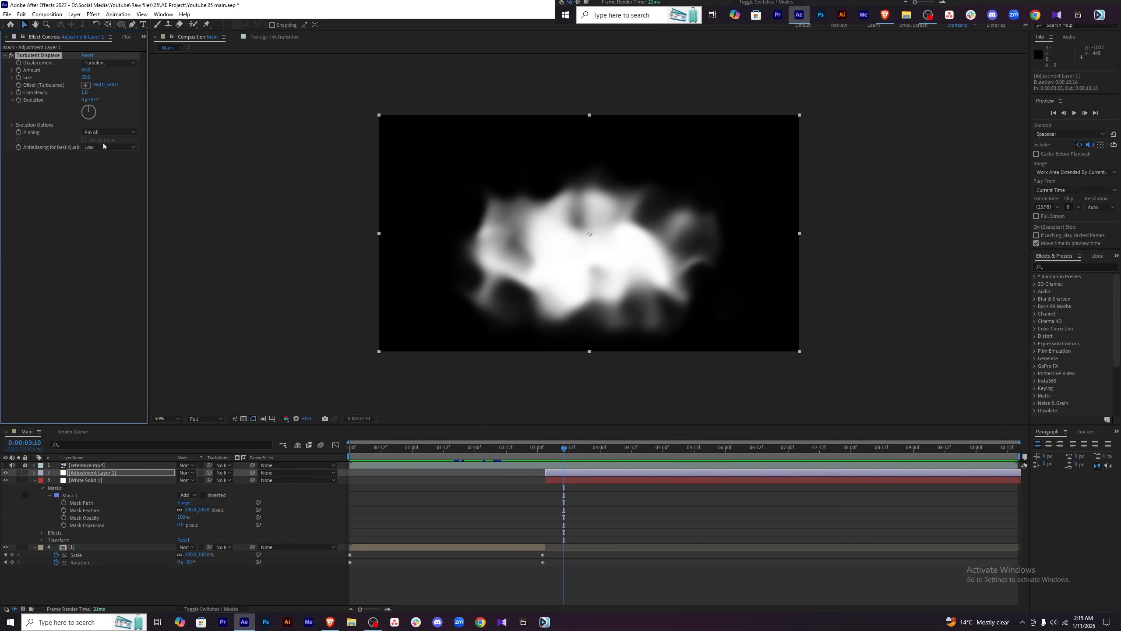
click(86, 93)
text(10)
key(Return)
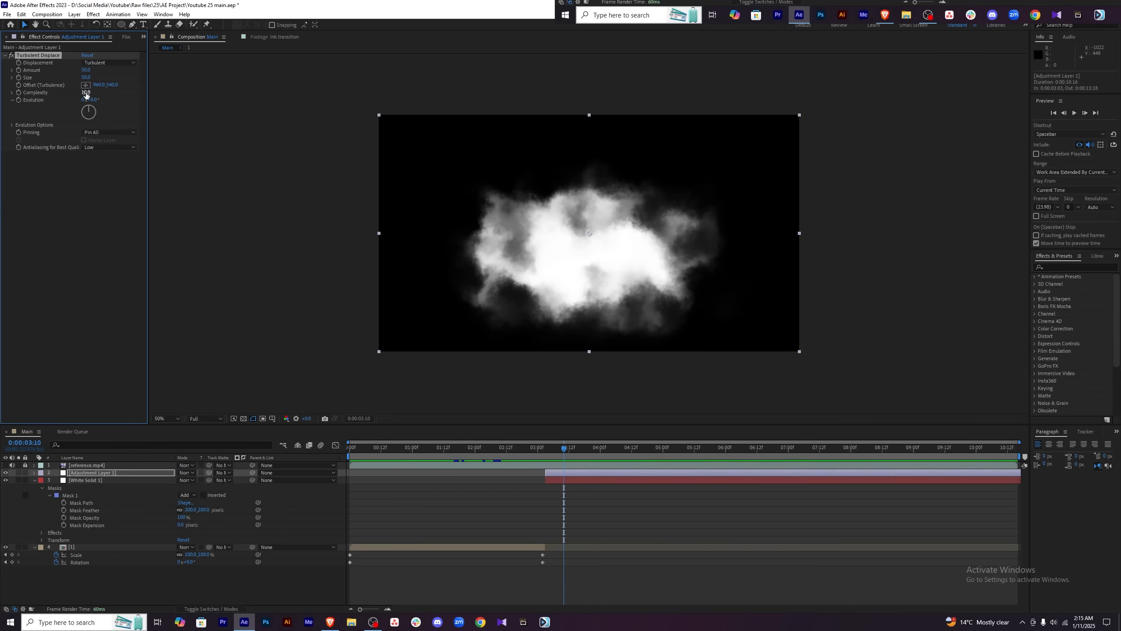
Animate the Evolution of the white solid's Turbulent Displace with the expression time*50.
click(584, 480)
click(571, 449)
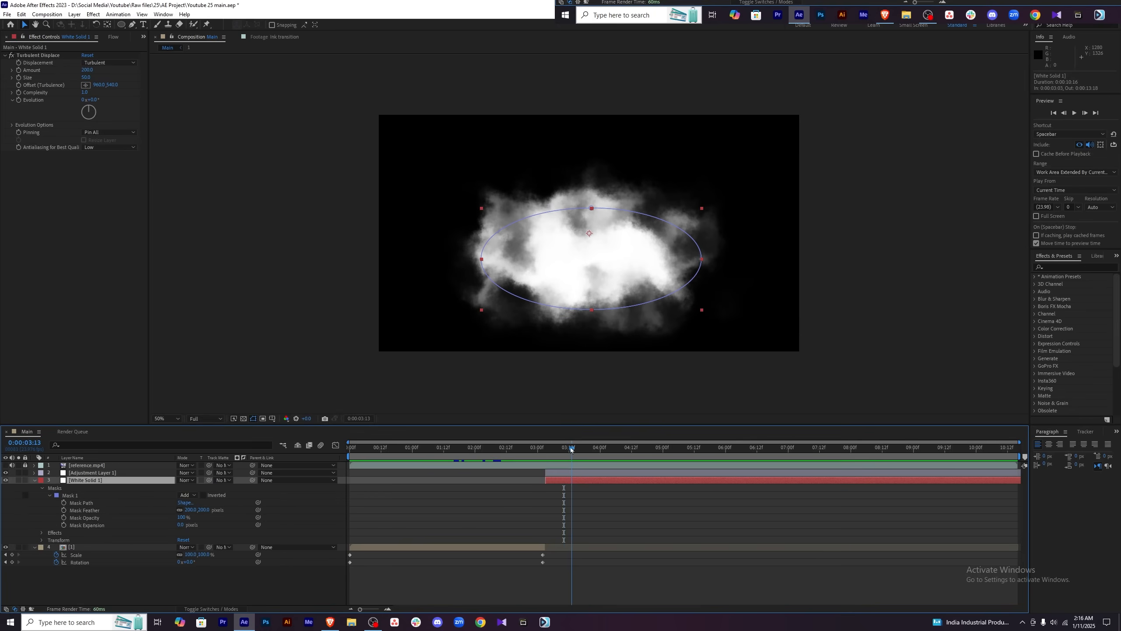
drag(571, 449, 567, 448)
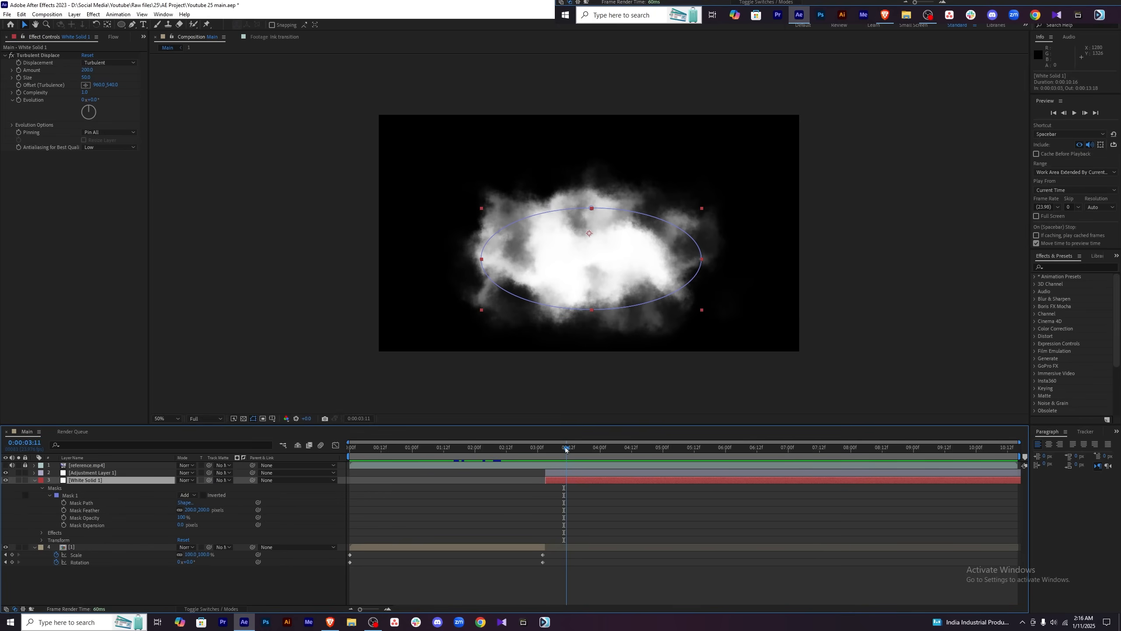
alt+click(18, 101)
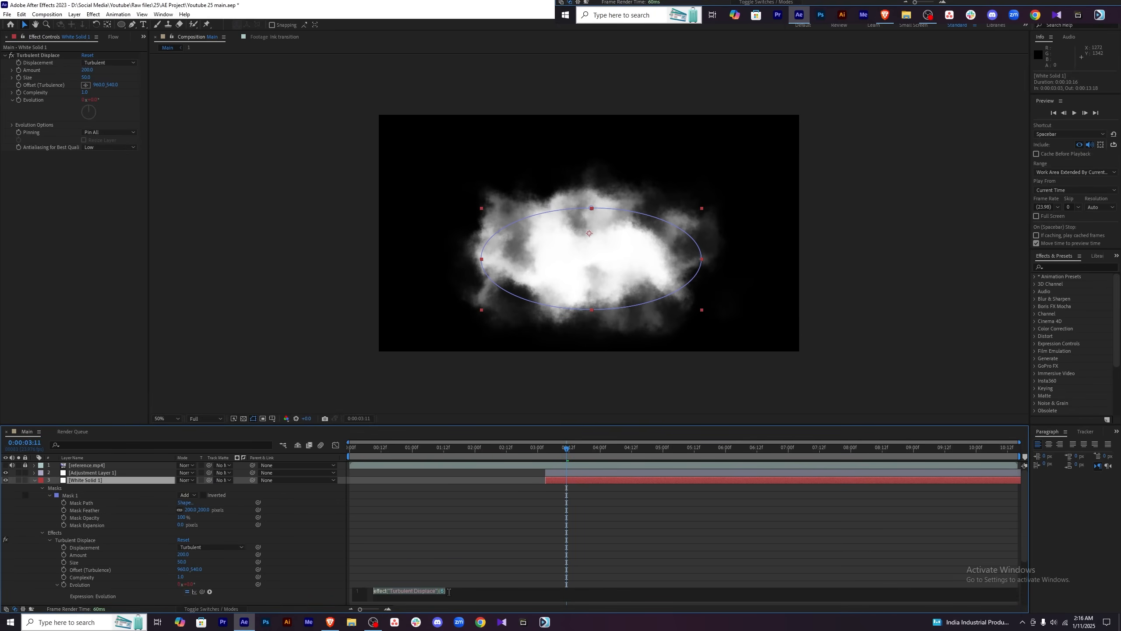
text(time)
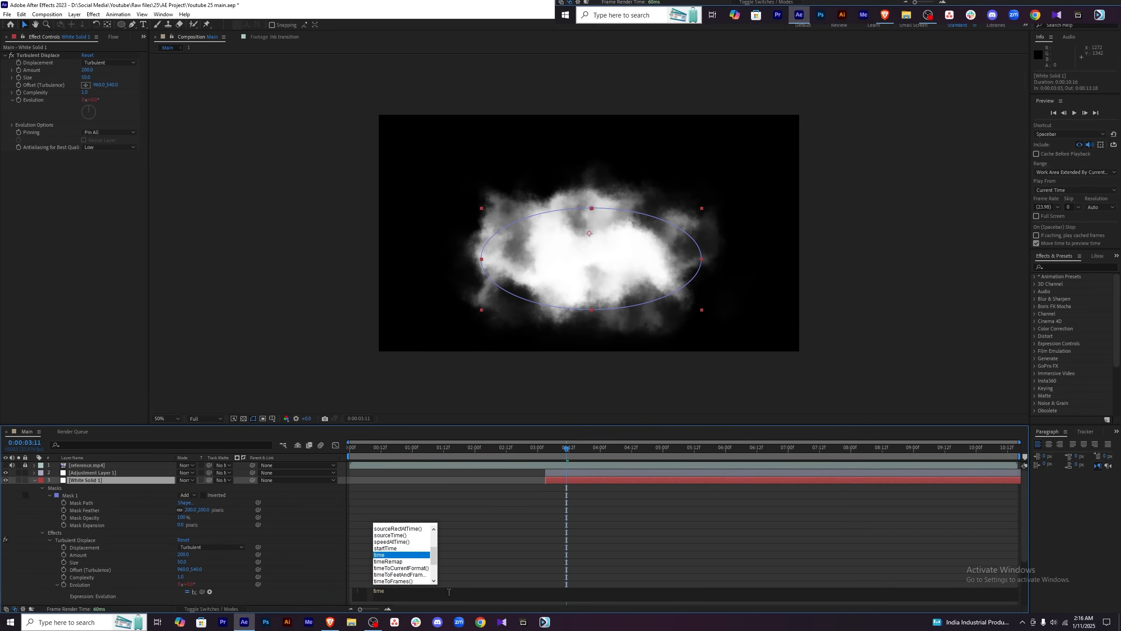
text(*)
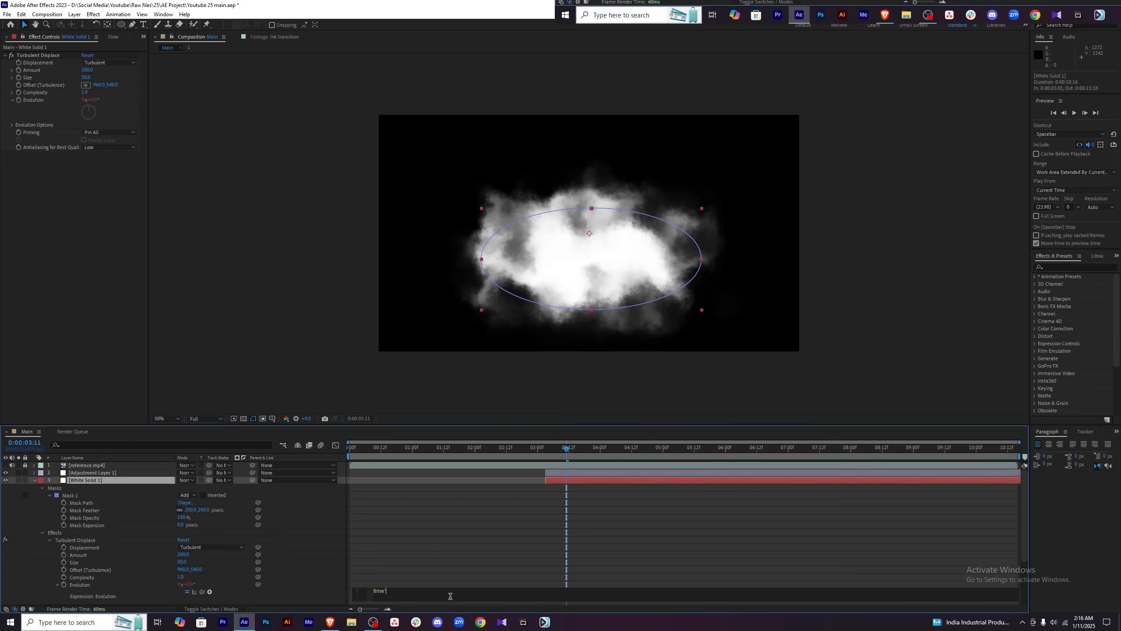
text(50)
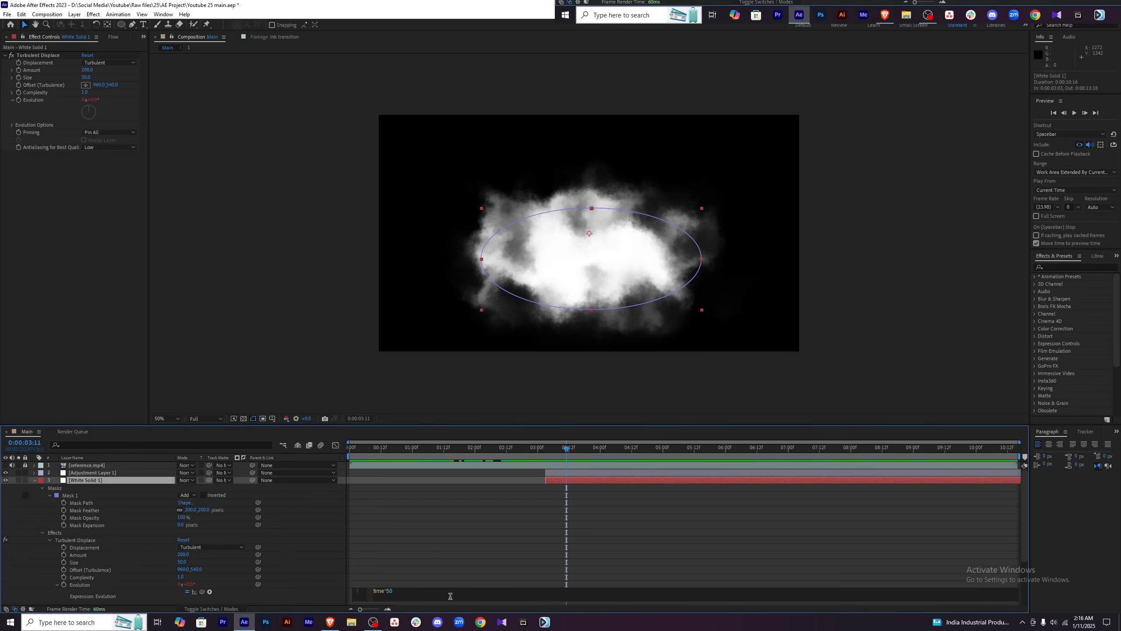
click(627, 522)
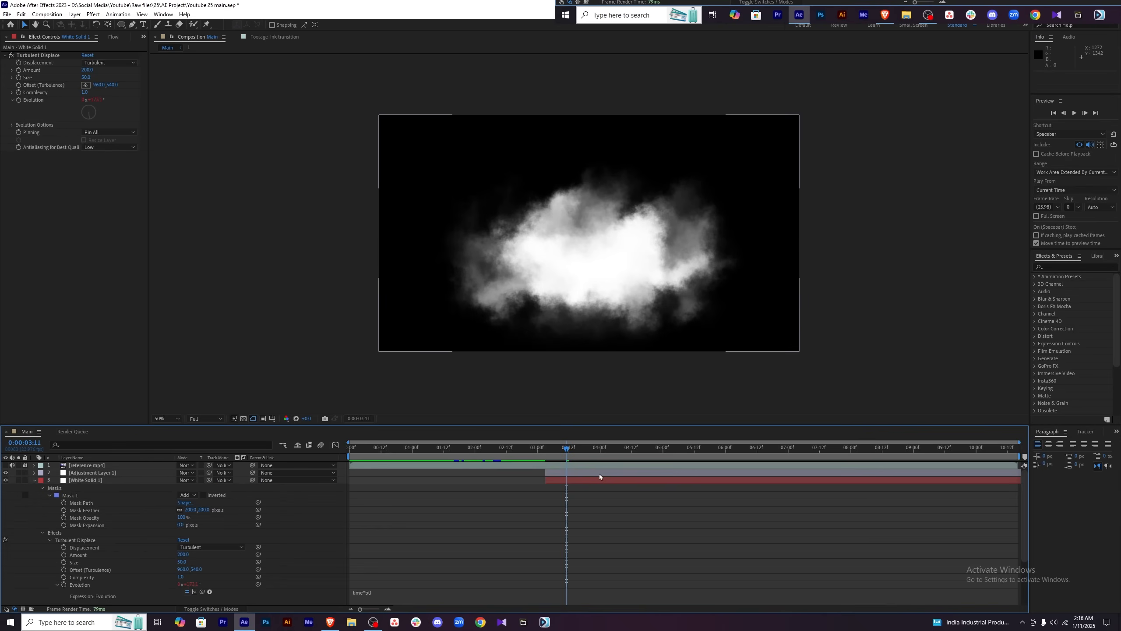
Animate the Evolution of the adjustment layer's Turbulent Displace with the expression time*50 and check the cloud's motion.
click(599, 474)
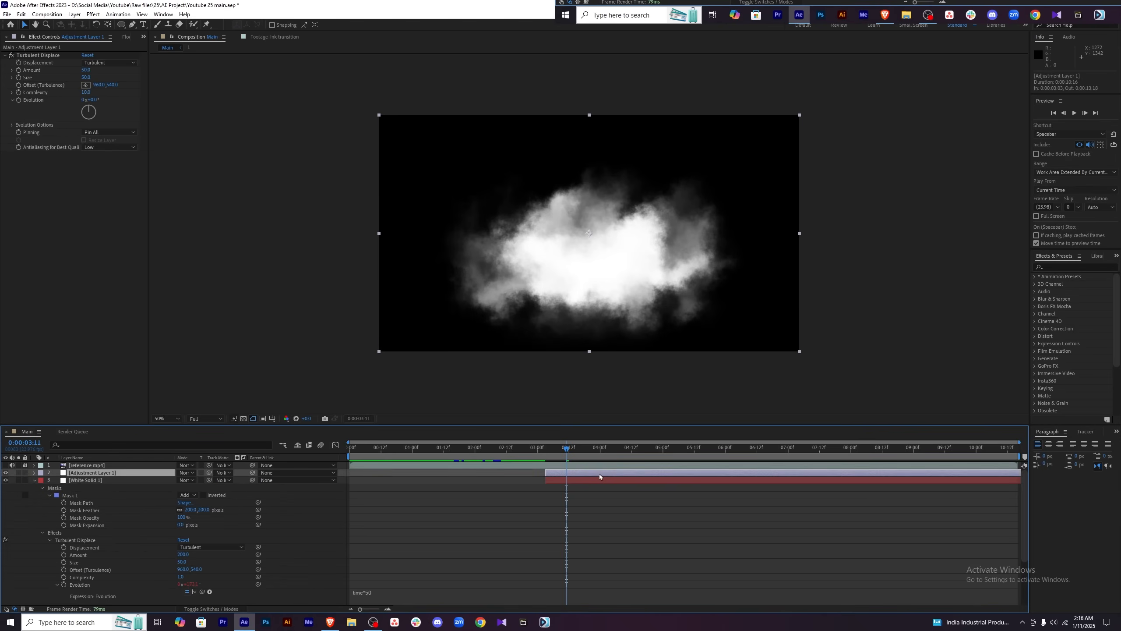
alt+click(19, 100)
text(time)
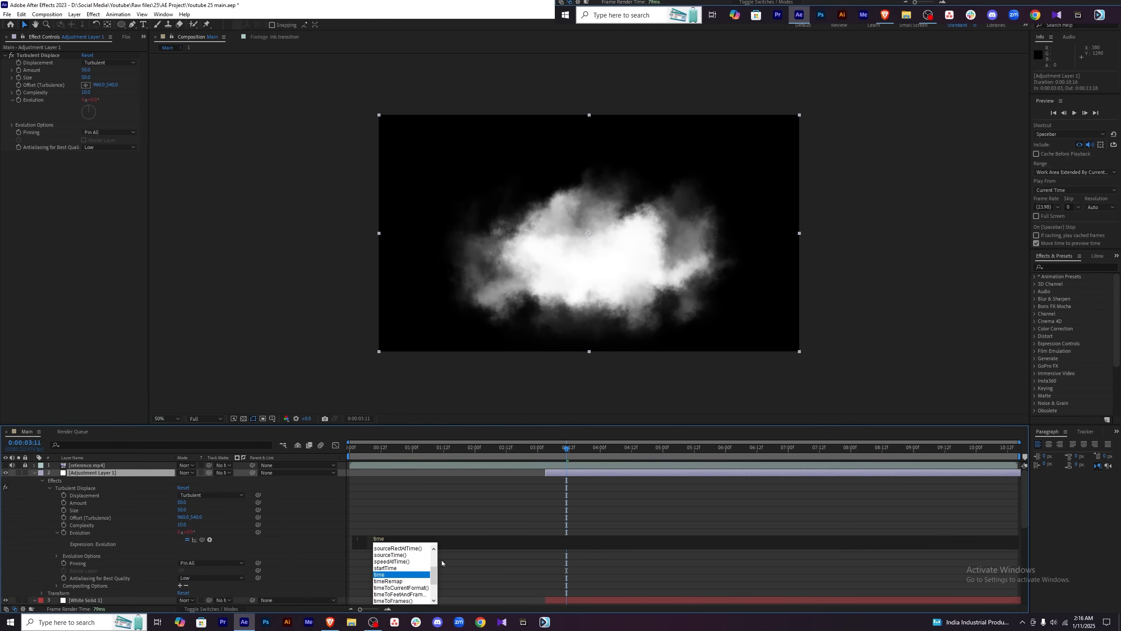
text(*50)
click(442, 561)
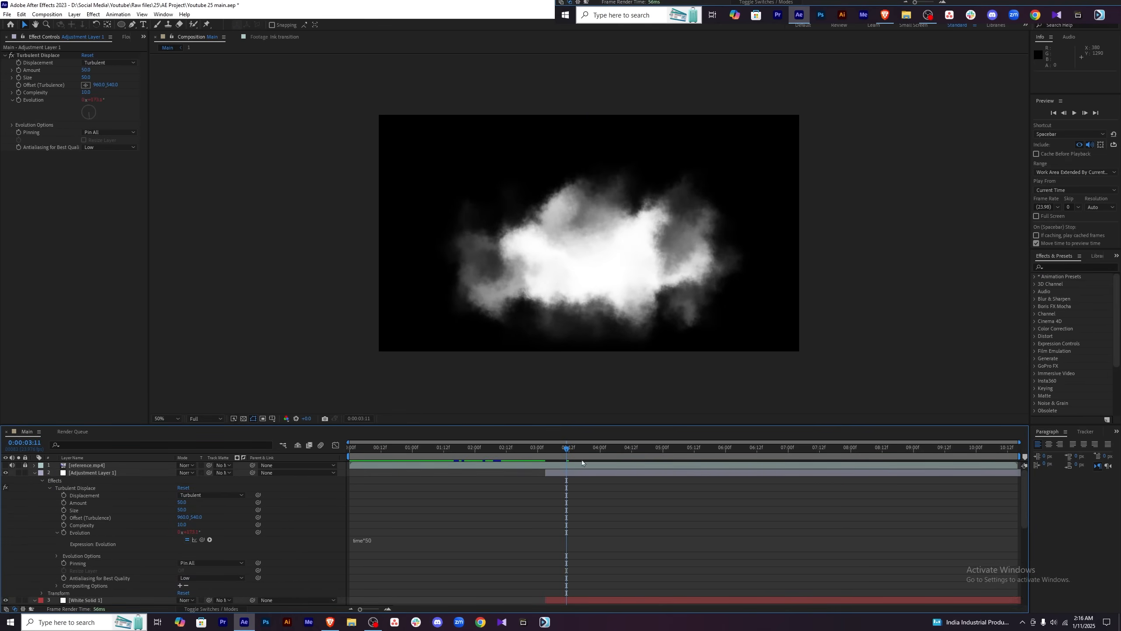
mouse_move(568, 449)
mouse_down()
mouse_move(750, 449)
mouse_move(552, 464)
mouse_up()
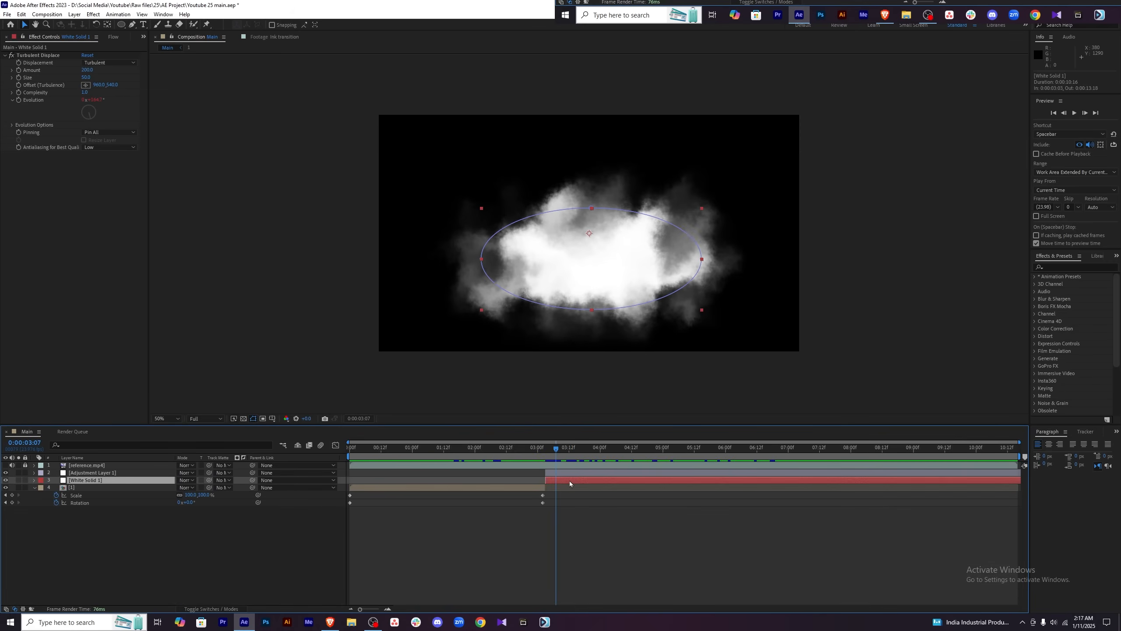
Move the white solid cloud to the frame's lower-left corner at about 308, 903, matching the reference video.
key(p)
drag(197, 487, 2, 473)
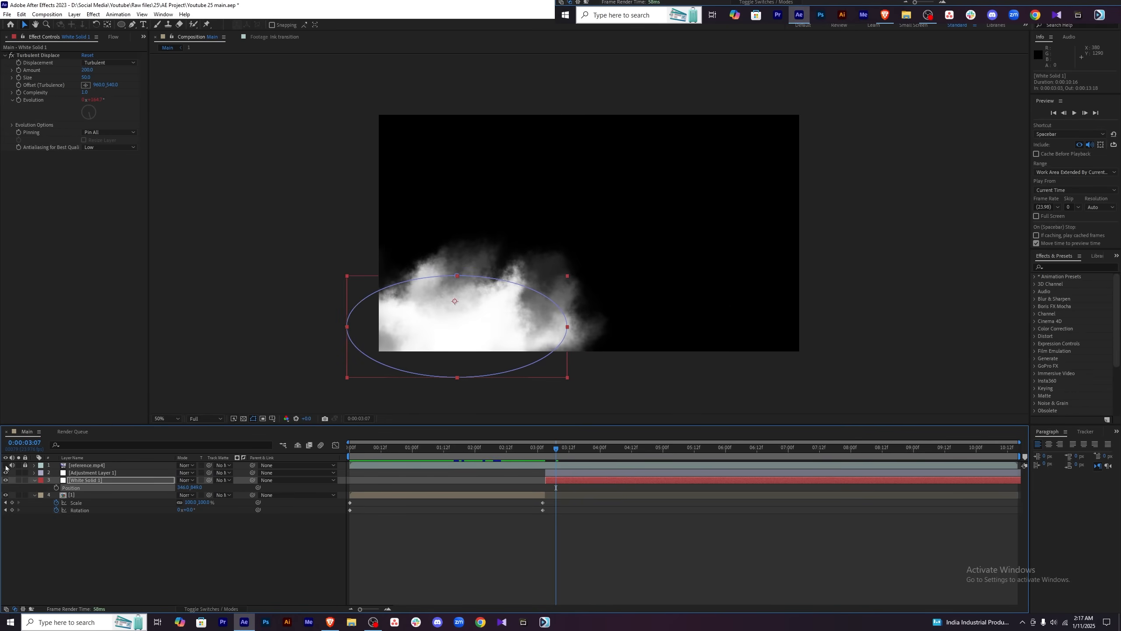
click(5, 465)
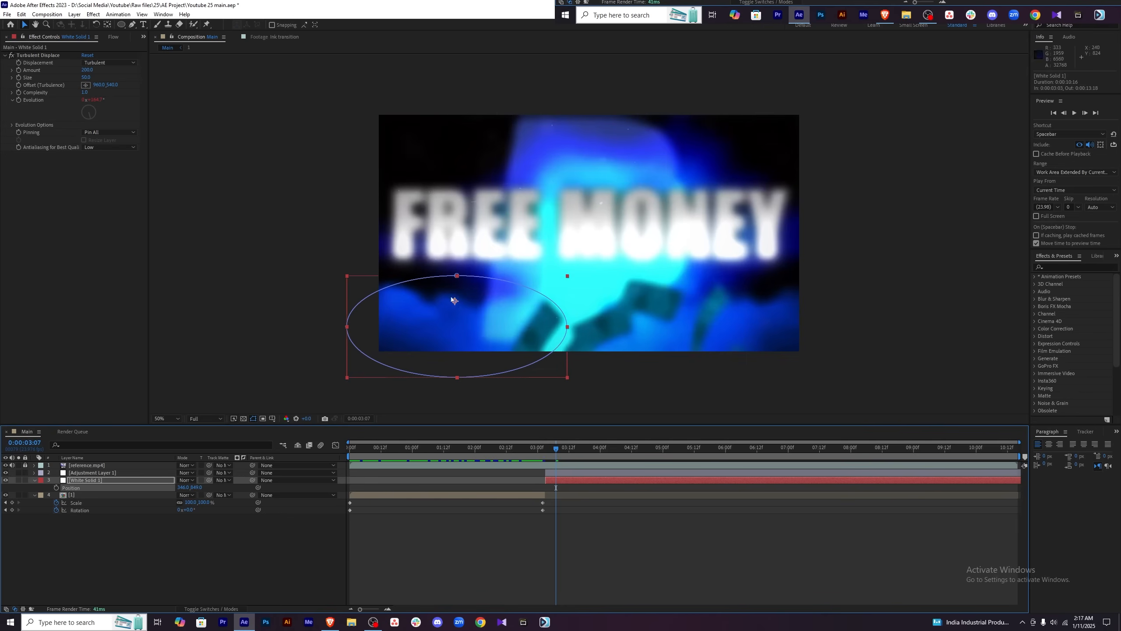
click(4, 465)
drag(180, 487, 147, 487)
mouse_move(195, 487)
mouse_down()
mouse_move(219, 487)
mouse_move(197, 487)
mouse_up()
click(118, 481)
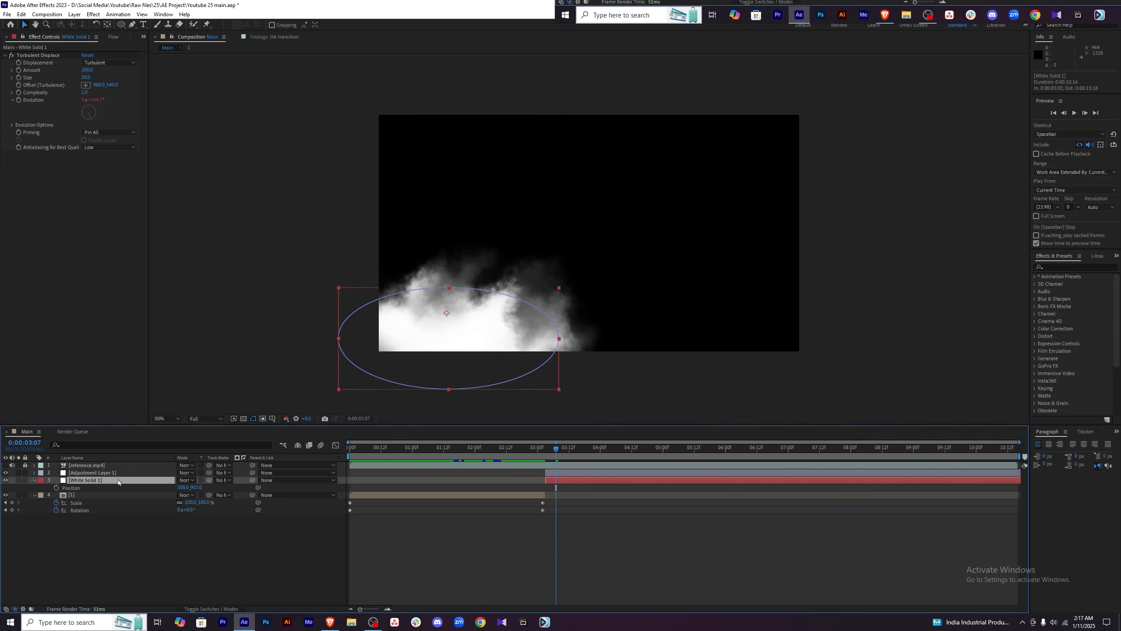
Duplicate the white solid, move the copy to the frame's lower-right corner at about x 1594, and scale it to 92%.
key(ctrl+d)
key(p)
drag(183, 487, 676, 471)
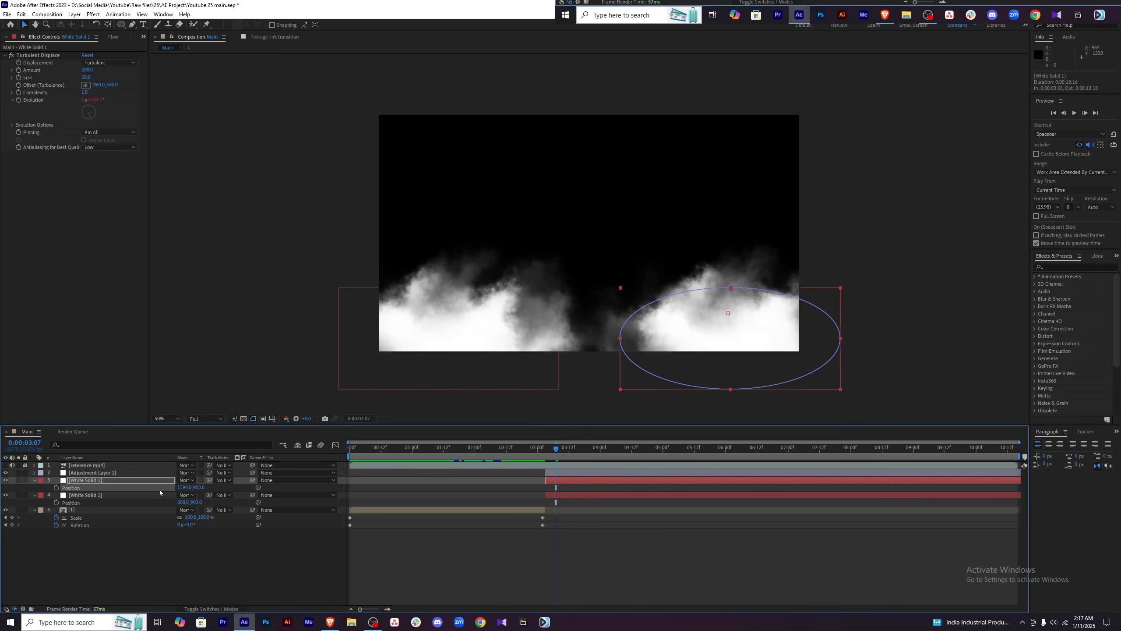
key(s)
drag(200, 488, 184, 487)
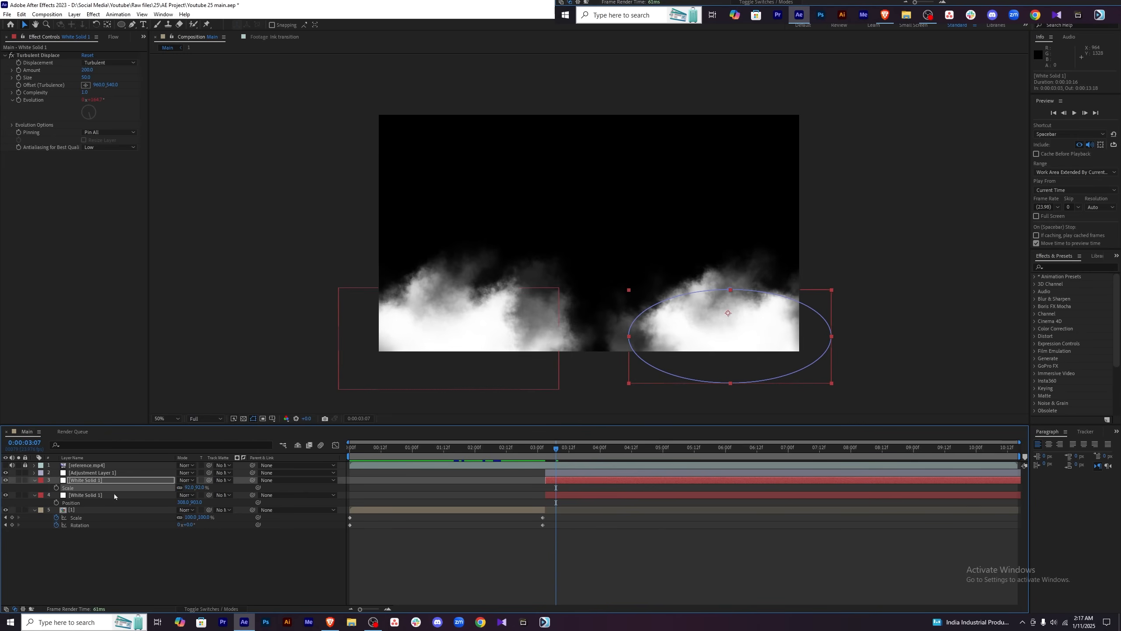
Reduce the opacity of both white solids so the lower-right and lower-left clouds are semi-transparent.
key(t)
drag(181, 487, 163, 495)
click(88, 495)
key(t)
click(181, 502)
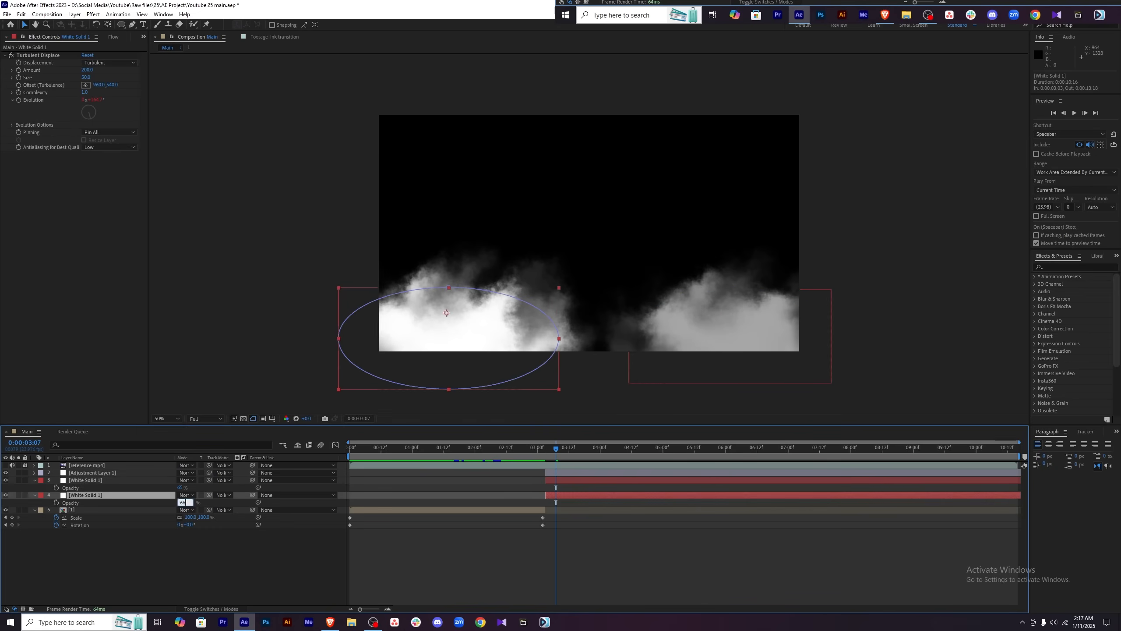
text(66)
key(Return)
Duplicate the lower-left white solid, place the copy at the frame's bottom centre, and reduce its opacity.
click(111, 530)
click(87, 494)
key(ctrl+d)
key(p)
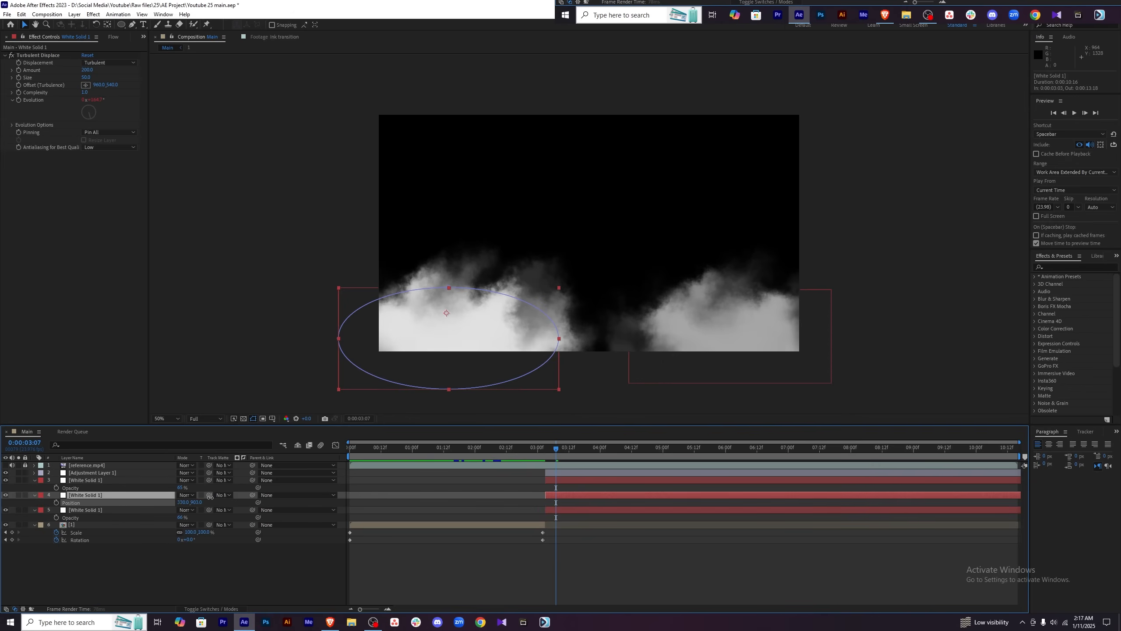
drag(181, 502, 428, 470)
drag(195, 502, 220, 495)
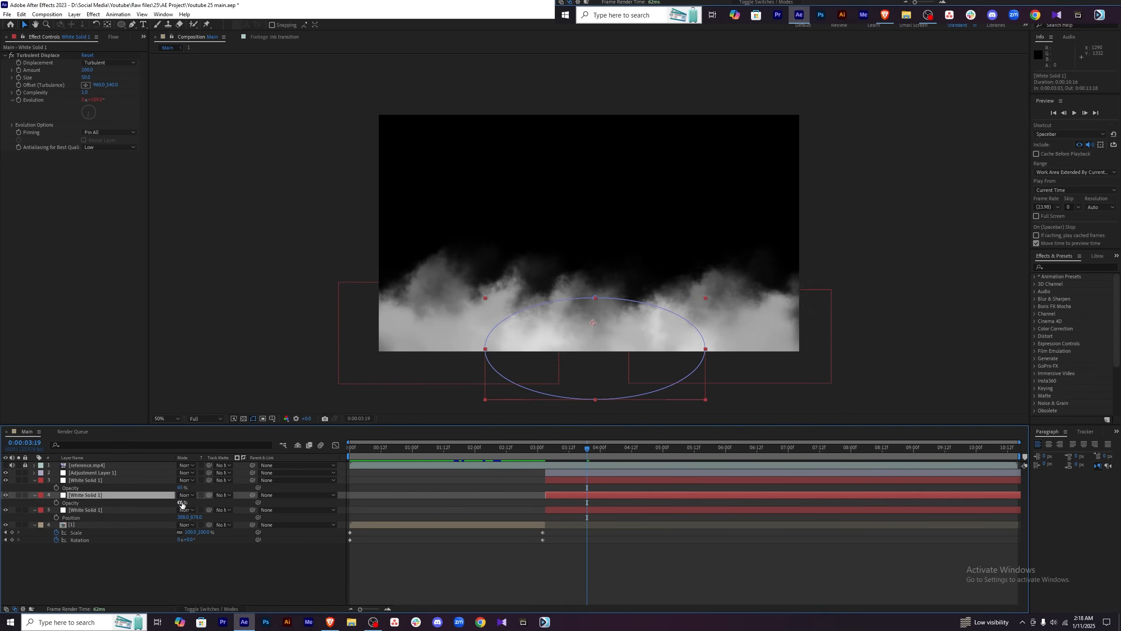
drag(181, 504, 180, 503)
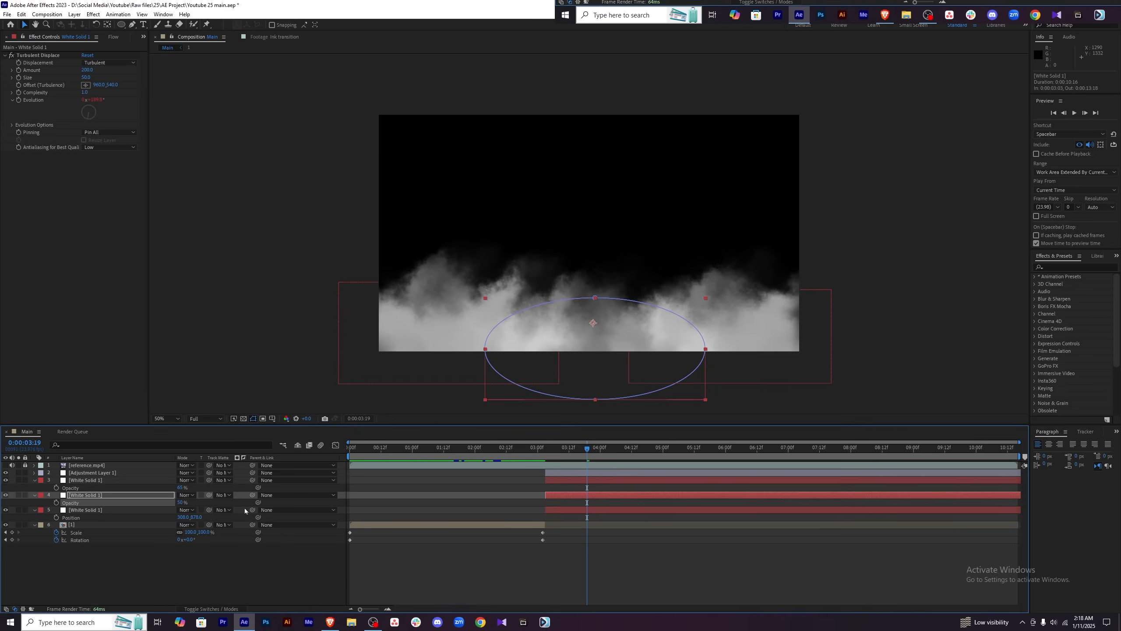
Pre-compose the adjustment layer and the three white solids as clouds, and trim the clouds layer to start at 0:00:03:03.
key(F2)
mouse_move(589, 451)
mouse_down()
mouse_move(768, 452)
mouse_move(569, 449)
mouse_up()
click(579, 473)
shift+click(580, 480)
shift+click(580, 496)
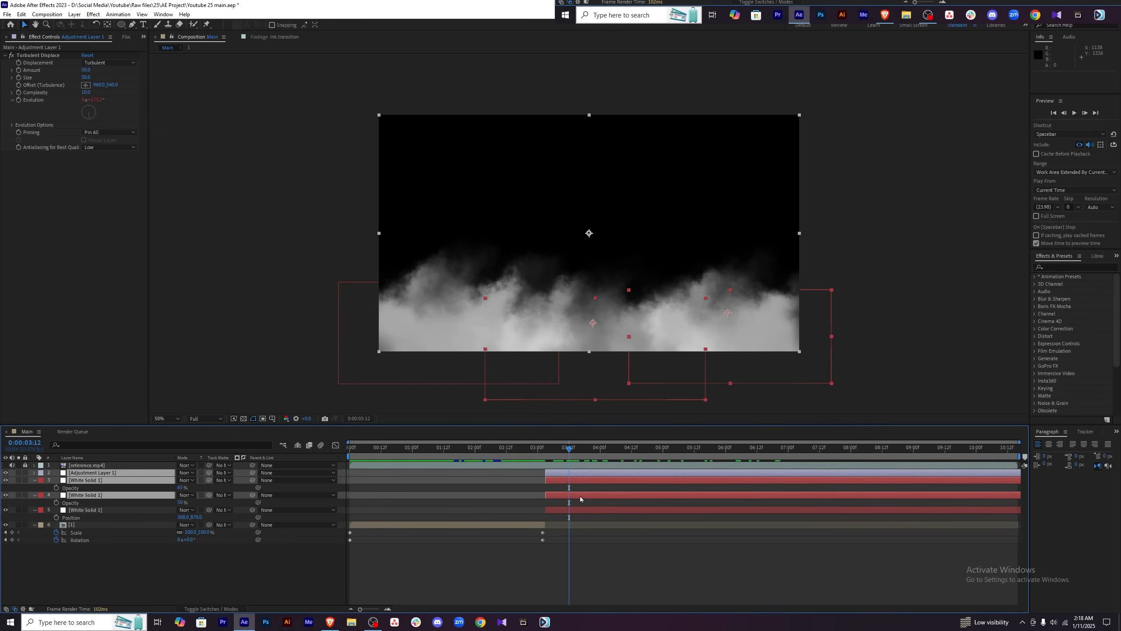
shift+click(577, 512)
right_click(580, 510)
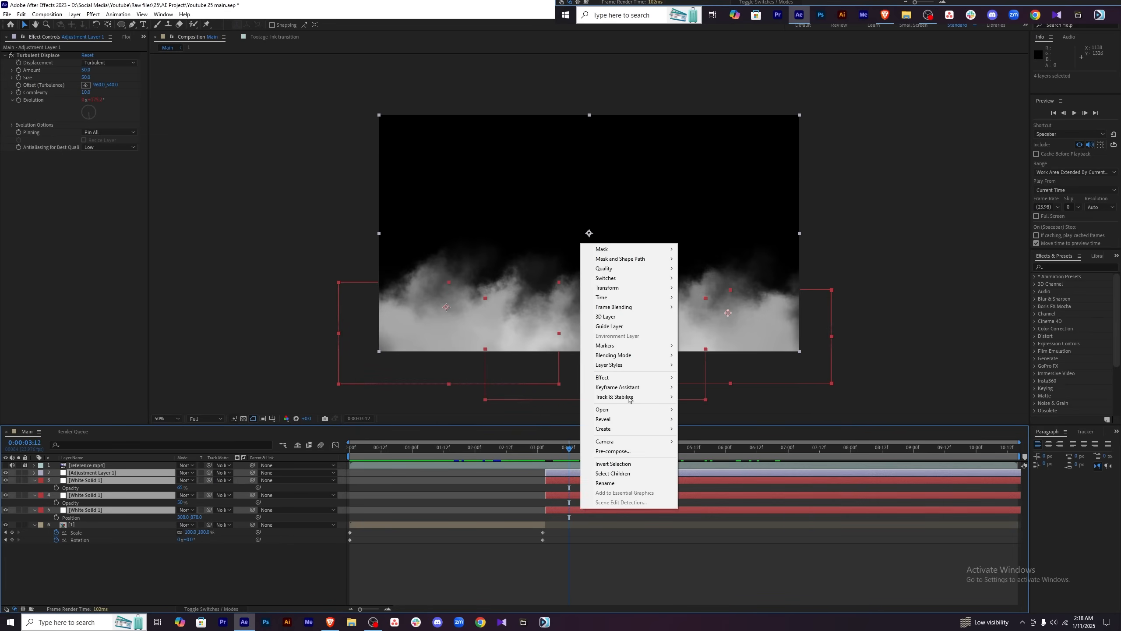
click(629, 451)
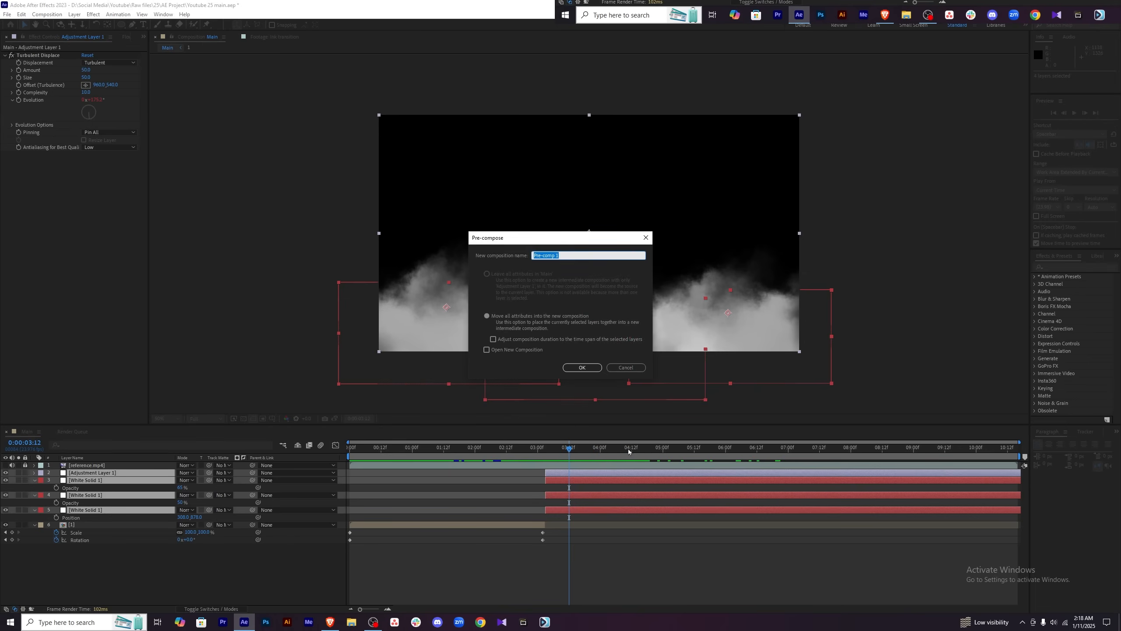
text(clouds)
key(Return)
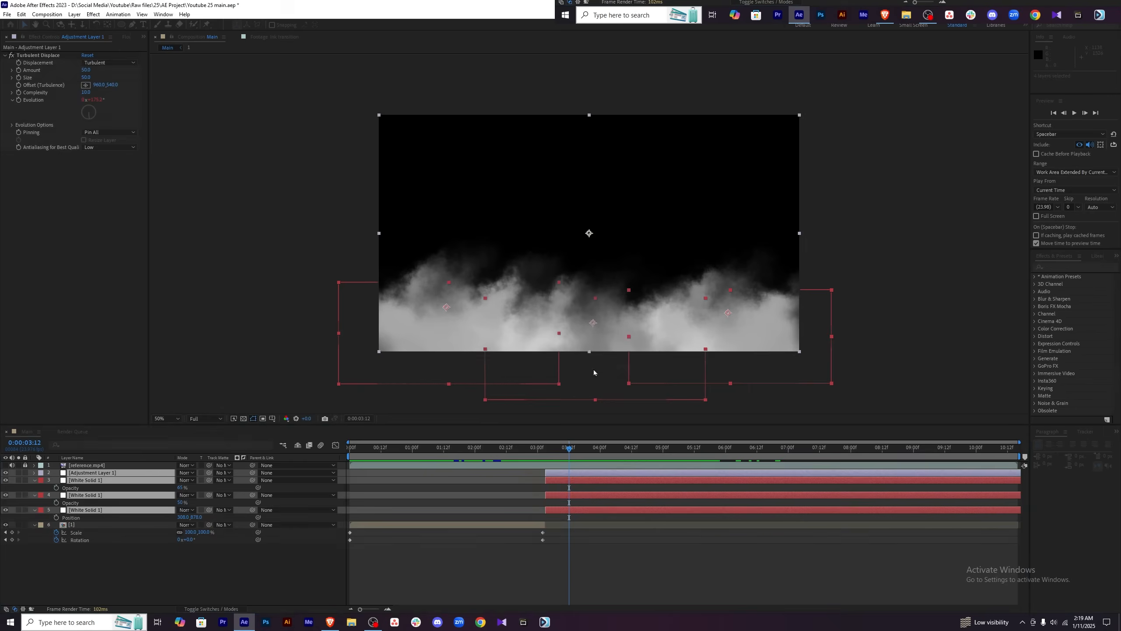
drag(350, 473, 546, 474)
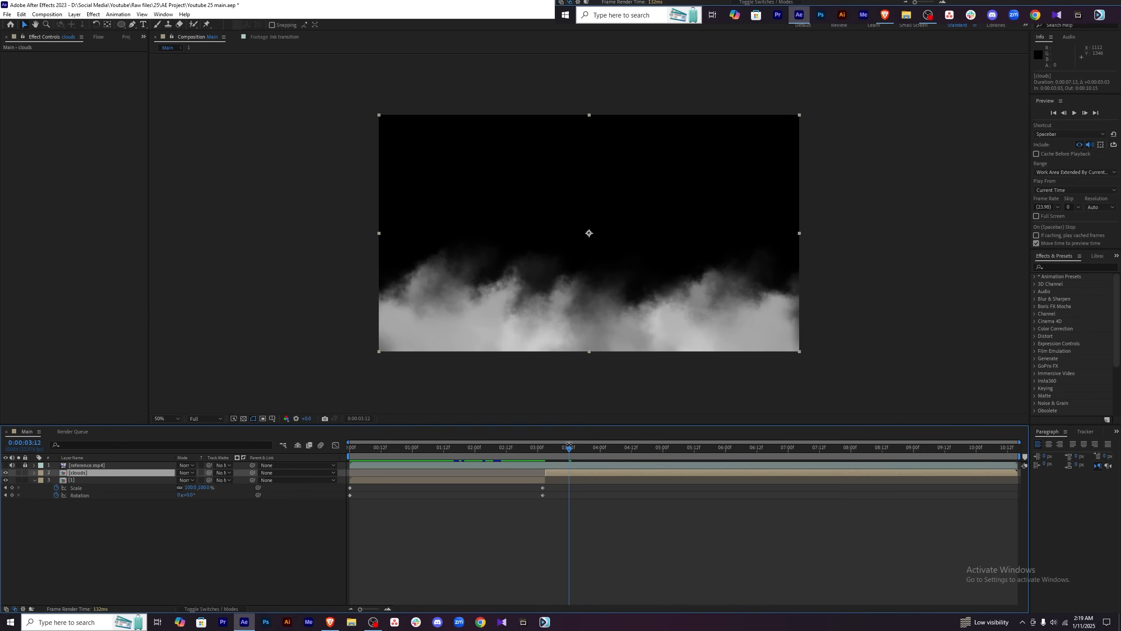
Place the Paypal logo image above the clouds layer and compare it with the reference video.
click(5, 465)
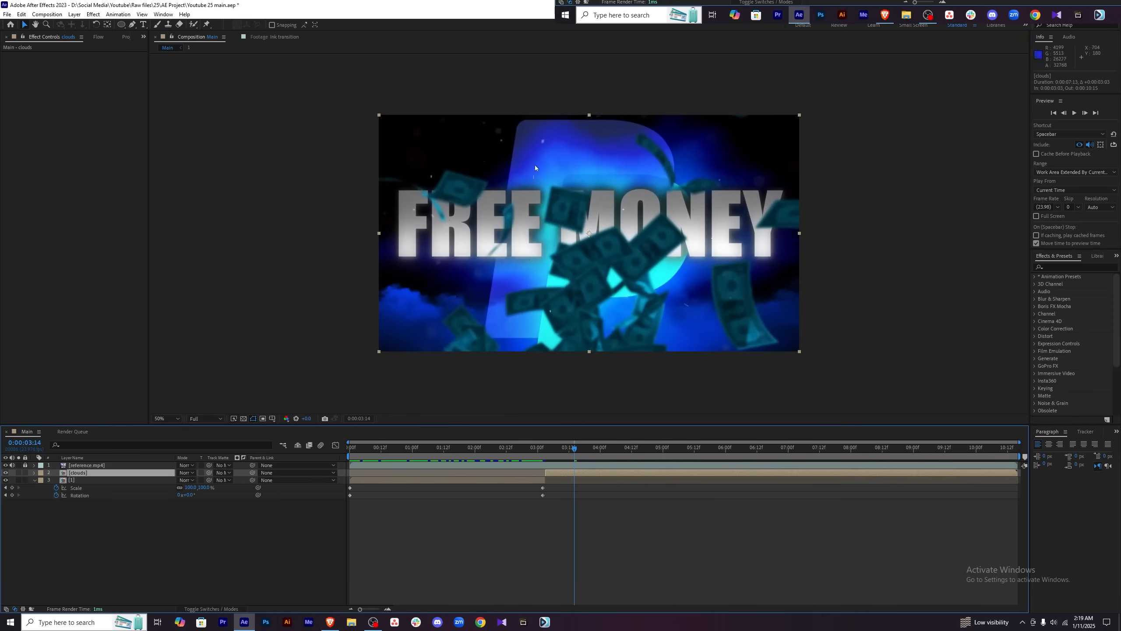
click(126, 37)
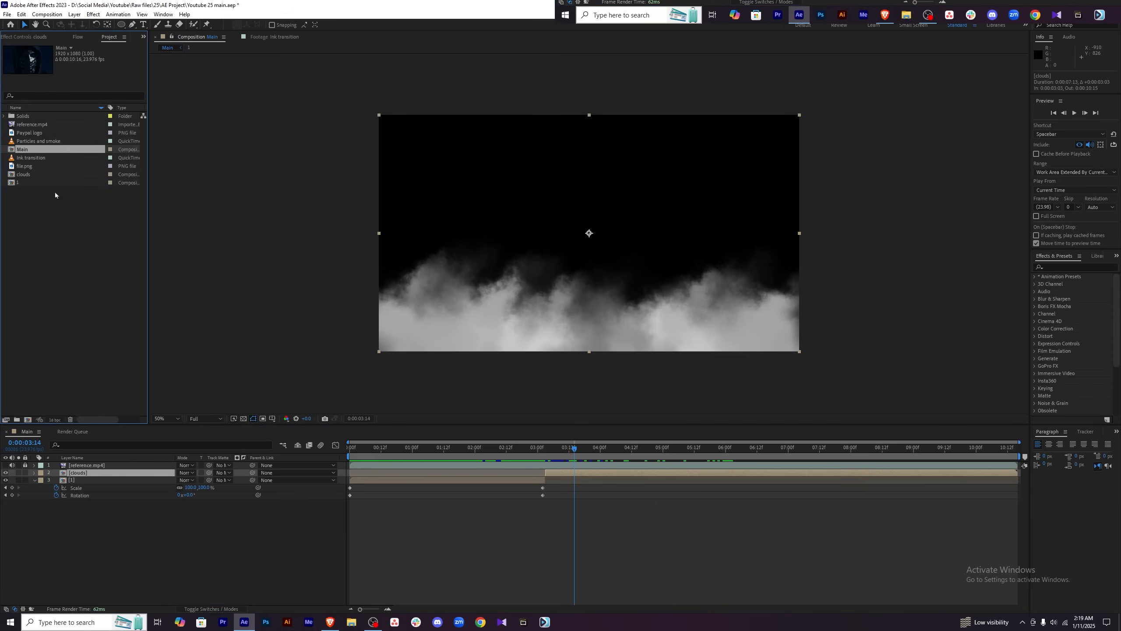
drag(31, 133, 128, 469)
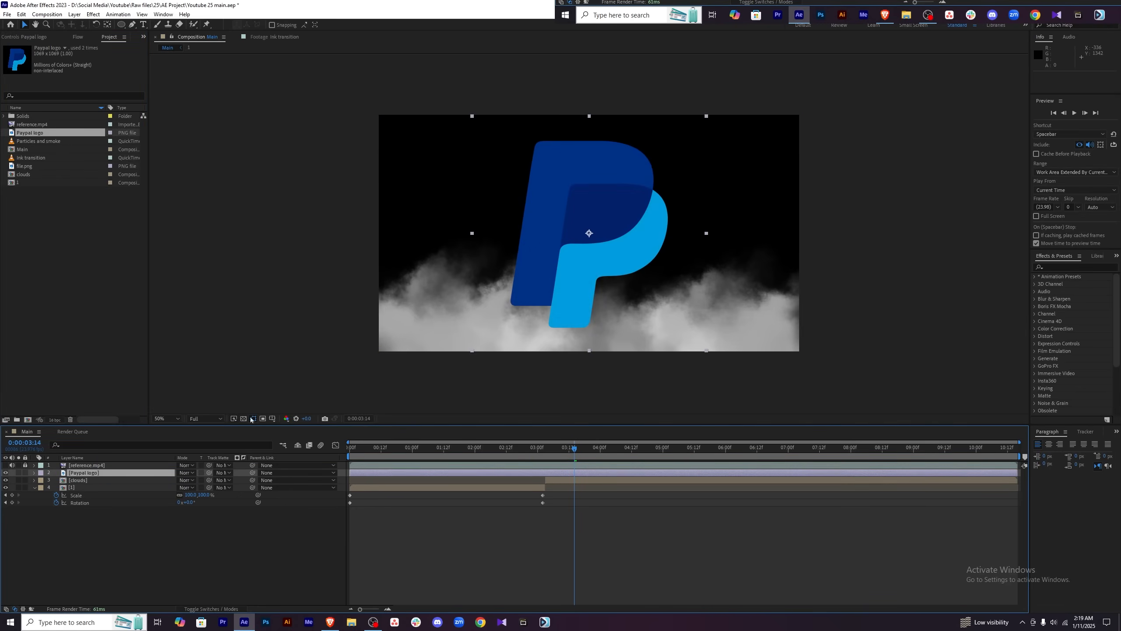
click(5, 465)
click(5, 465)
Scale the Paypal logo layer to 114% and shift it down slightly to a y position of 546.
key(s)
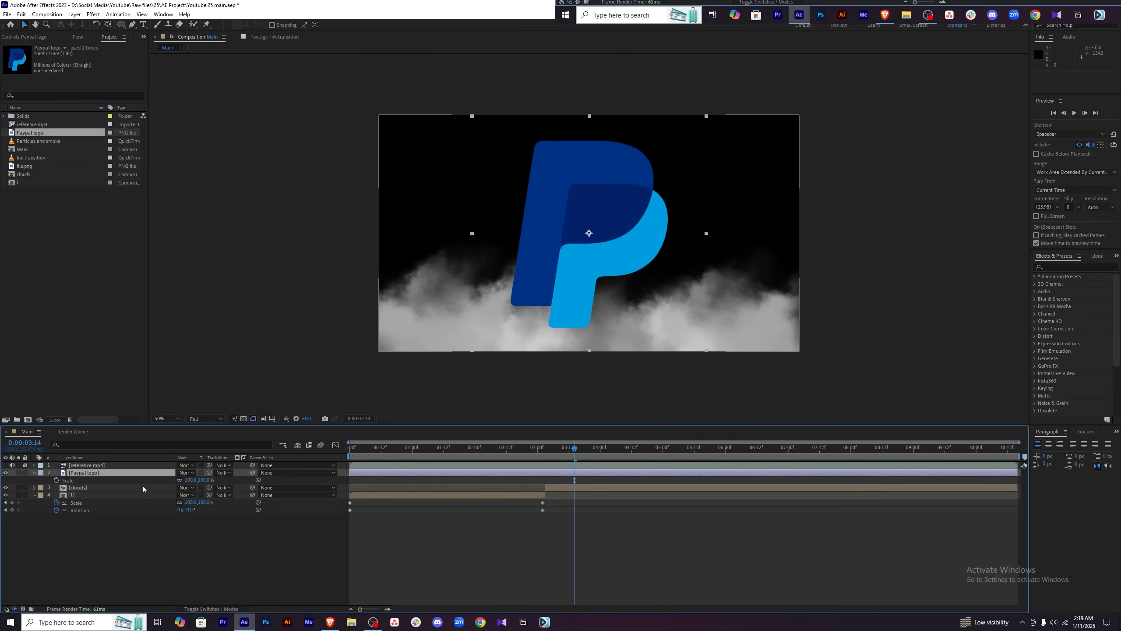
drag(190, 480, 199, 480)
key(shift+p)
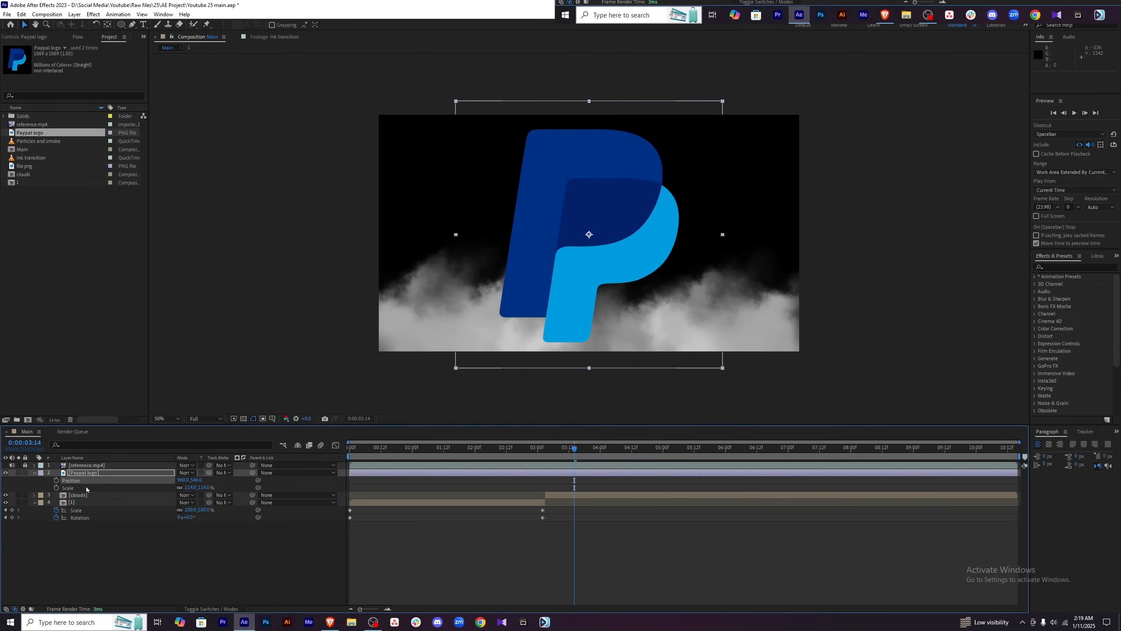
Lower the Paypal logo layer's opacity and set its blending mode to Add.
key(t)
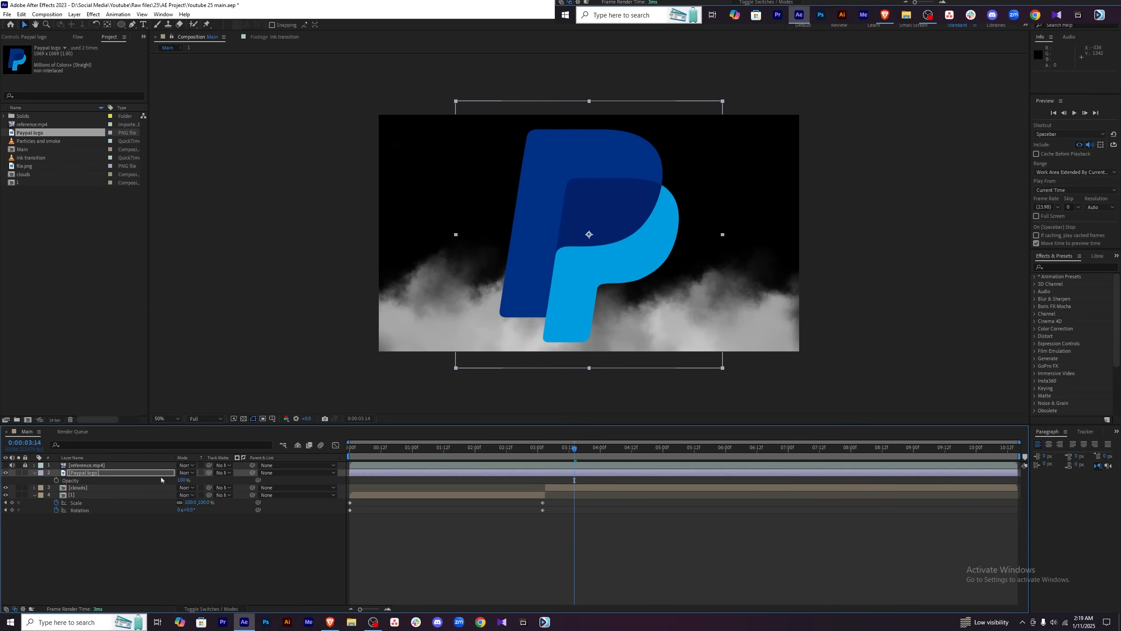
click(181, 480)
text(80)
key(Return)
click(186, 472)
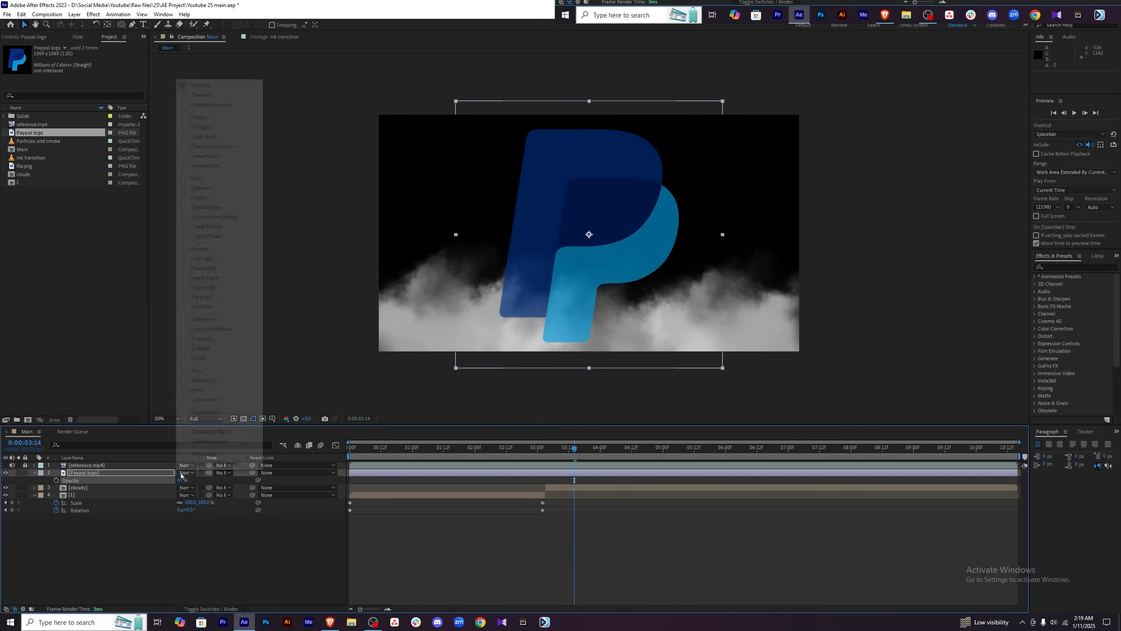
click(217, 181)
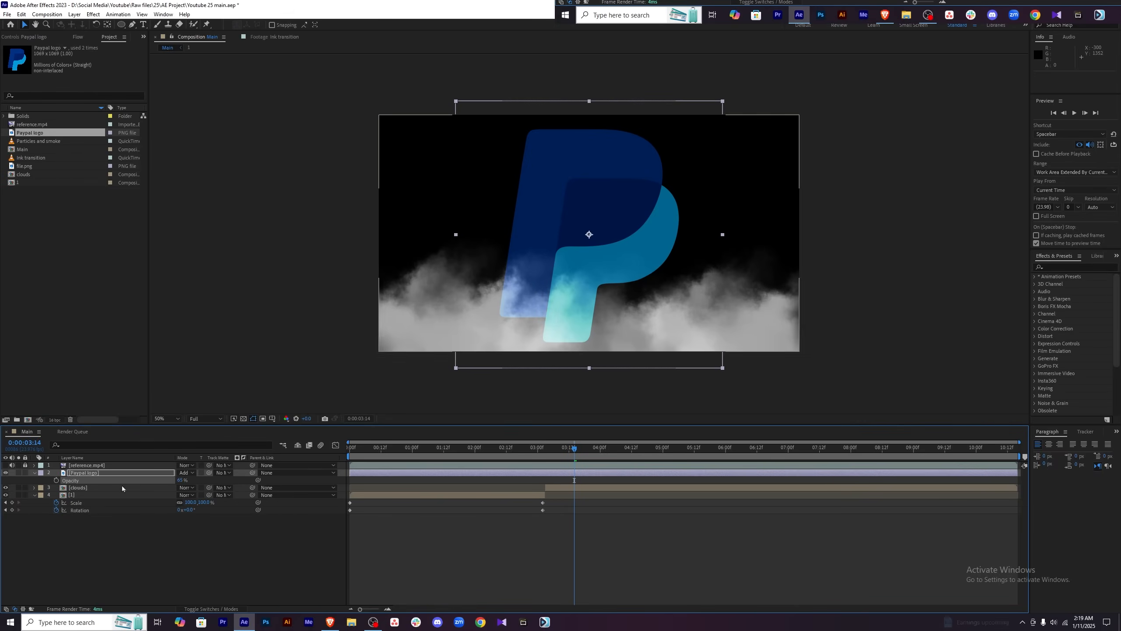
Try the Deep Glow effect with default settings on the Paypal logo layer and undo it.
click(211, 518)
click(124, 472)
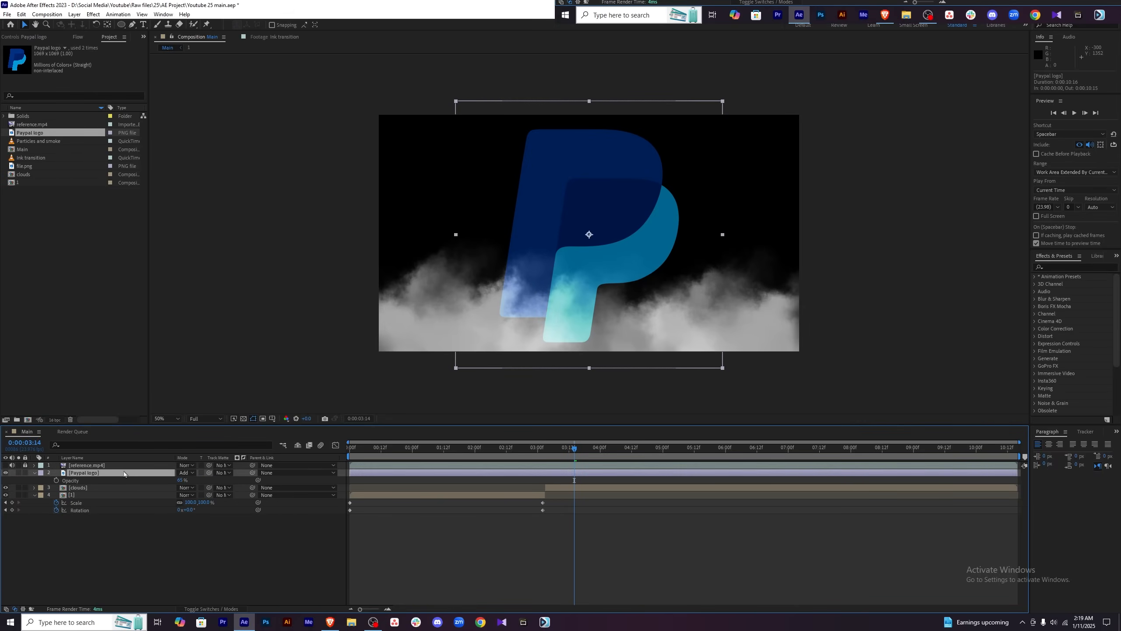
key(ctrl+space)
text(deep)
click(107, 487)
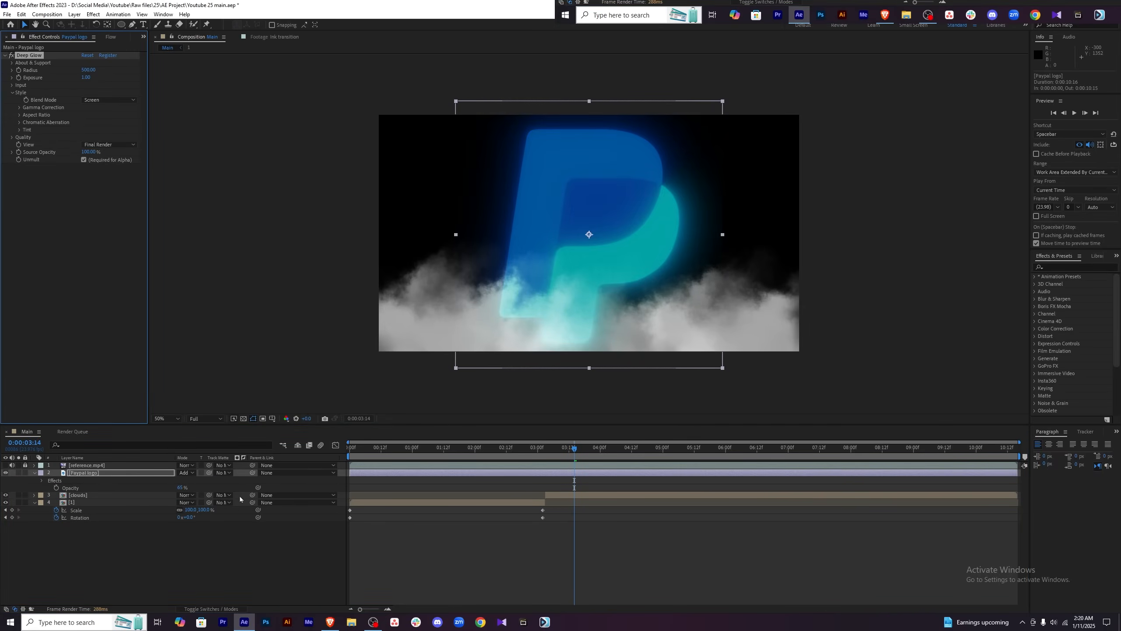
key(ctrl+z)
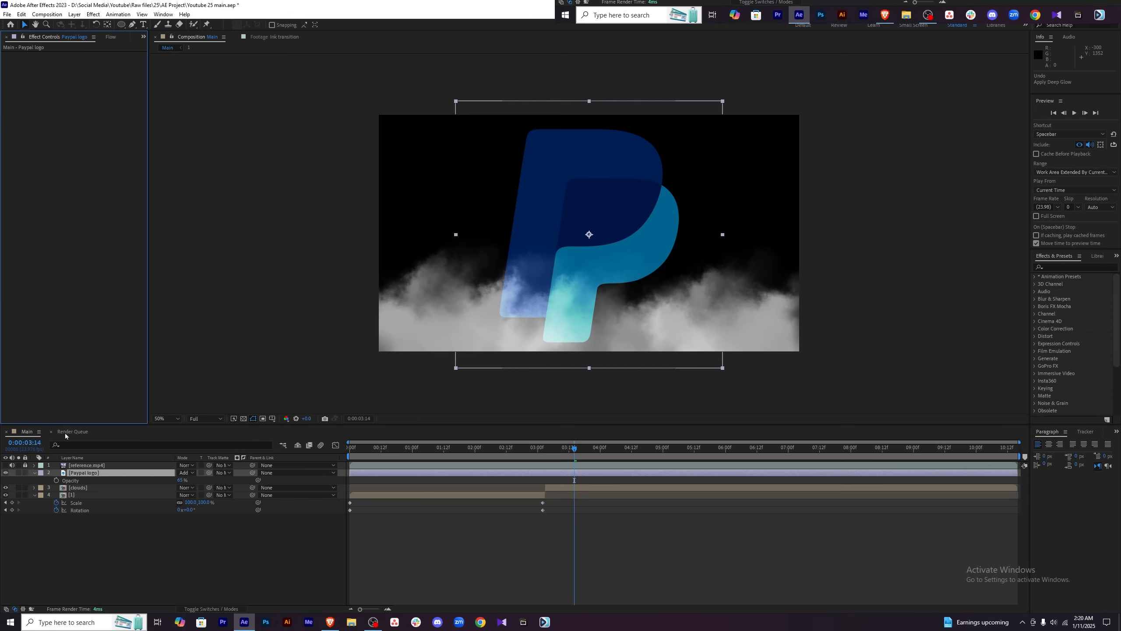
Copy the Deep Glow effect from the Paypal logo in composition 1 onto the Paypal logo layer in the Main composition.
double_click(80, 494)
click(122, 482)
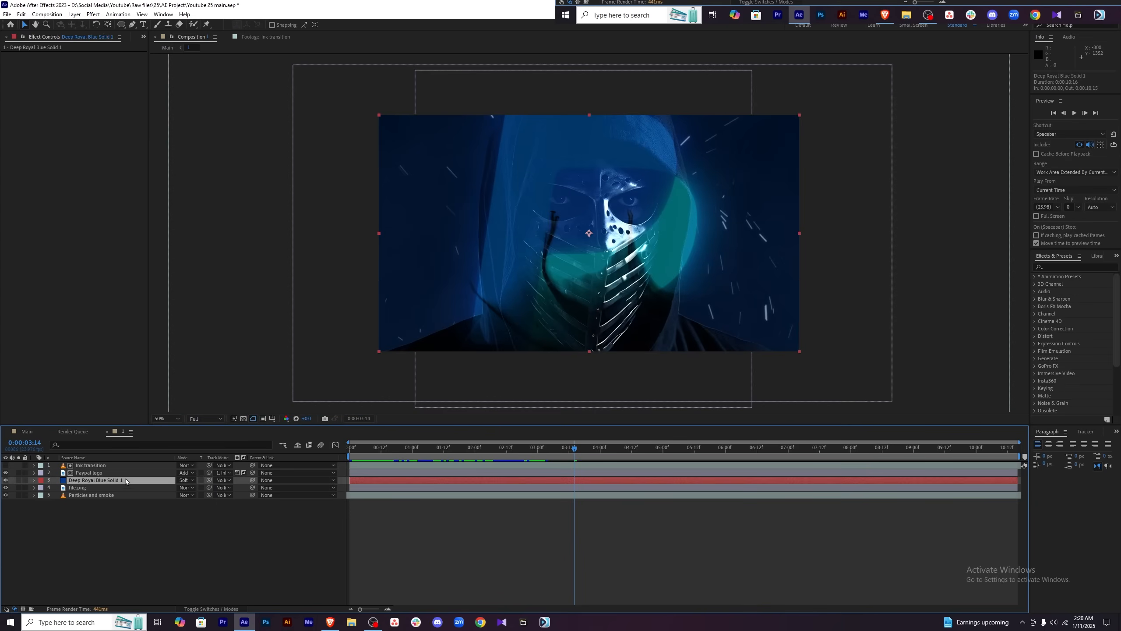
click(126, 473)
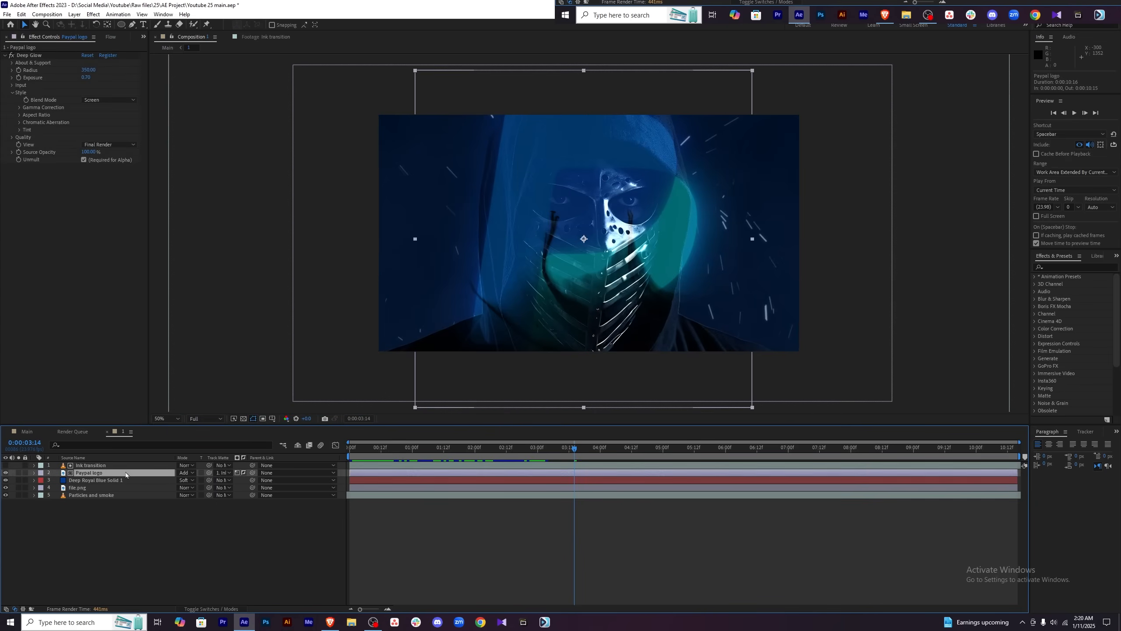
click(36, 56)
click(27, 431)
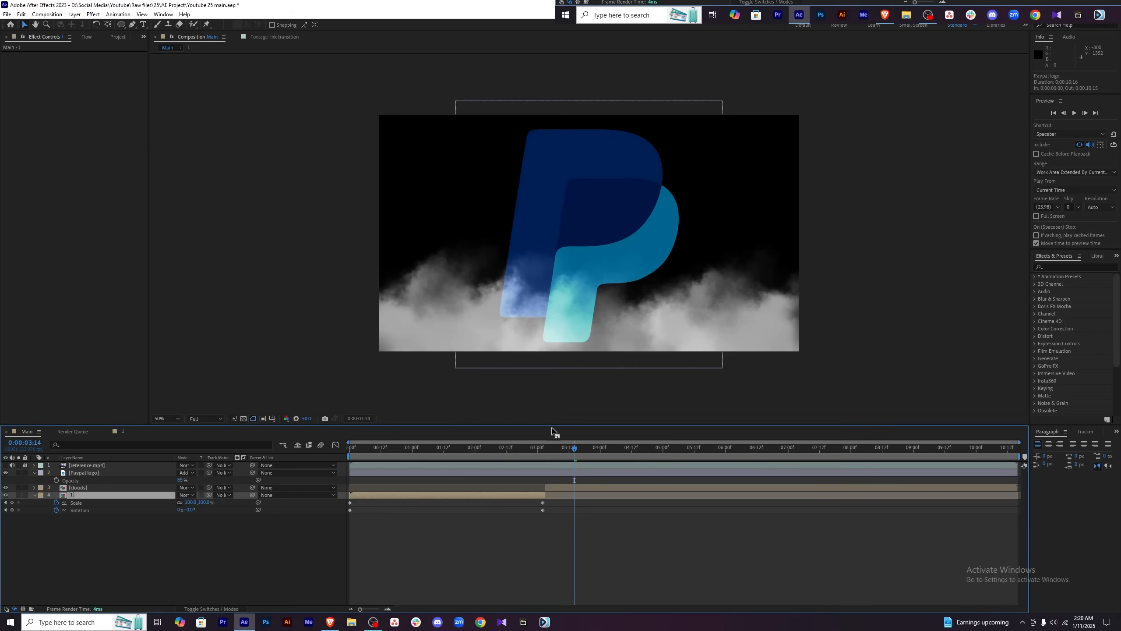
click(595, 473)
key(ctrl+v)
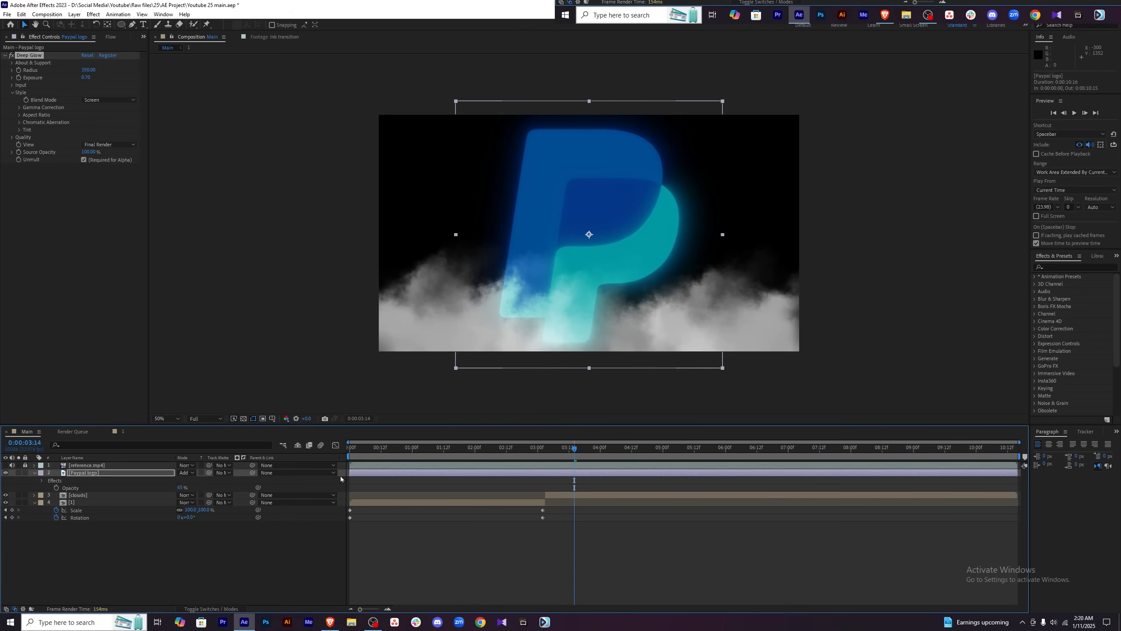
Trim the Paypal logo layer to start at 0:00:03:03 and play the reference video for comparison.
drag(349, 472, 546, 472)
click(562, 451)
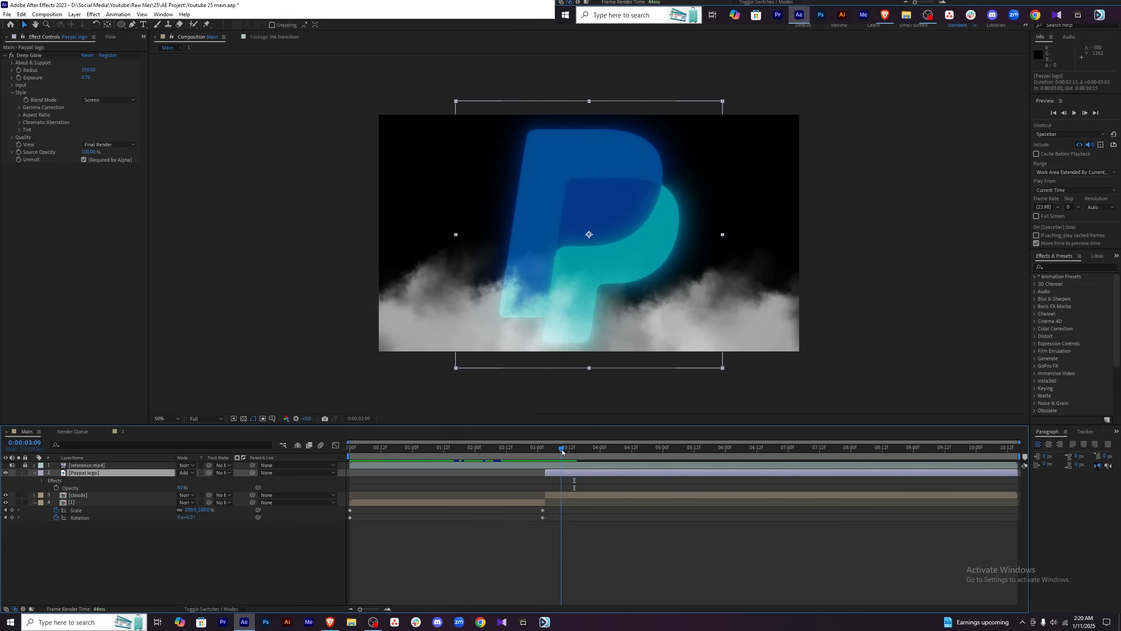
click(5, 465)
key(space)
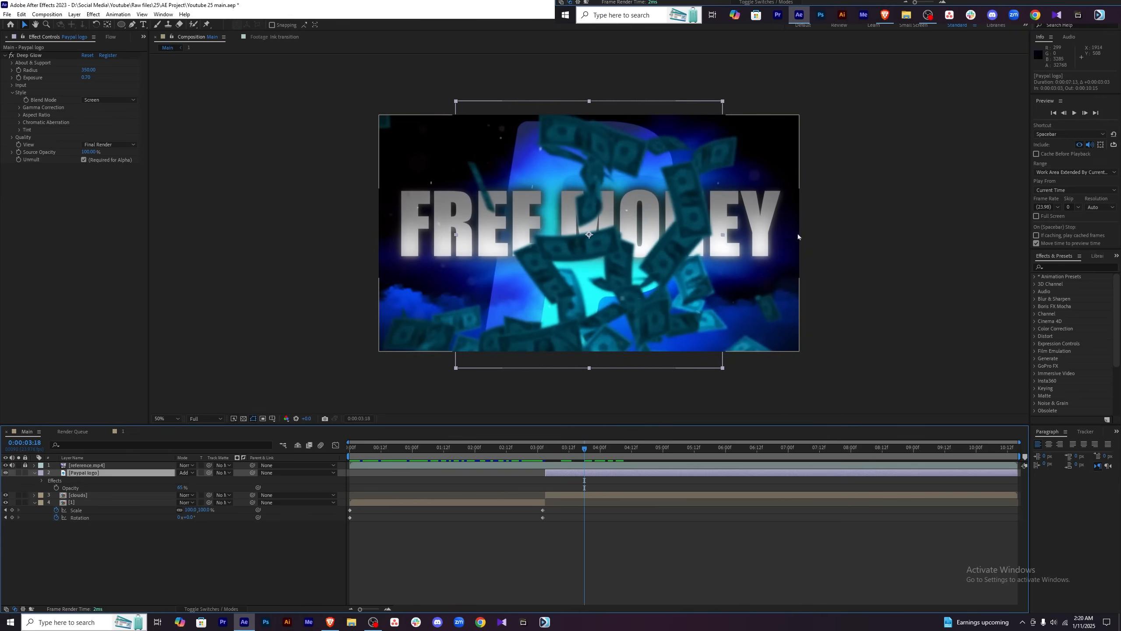
Hide the reference video layer and add a FREE MONEY text layer over the PayPal logo in the Main composition.
click(6, 466)
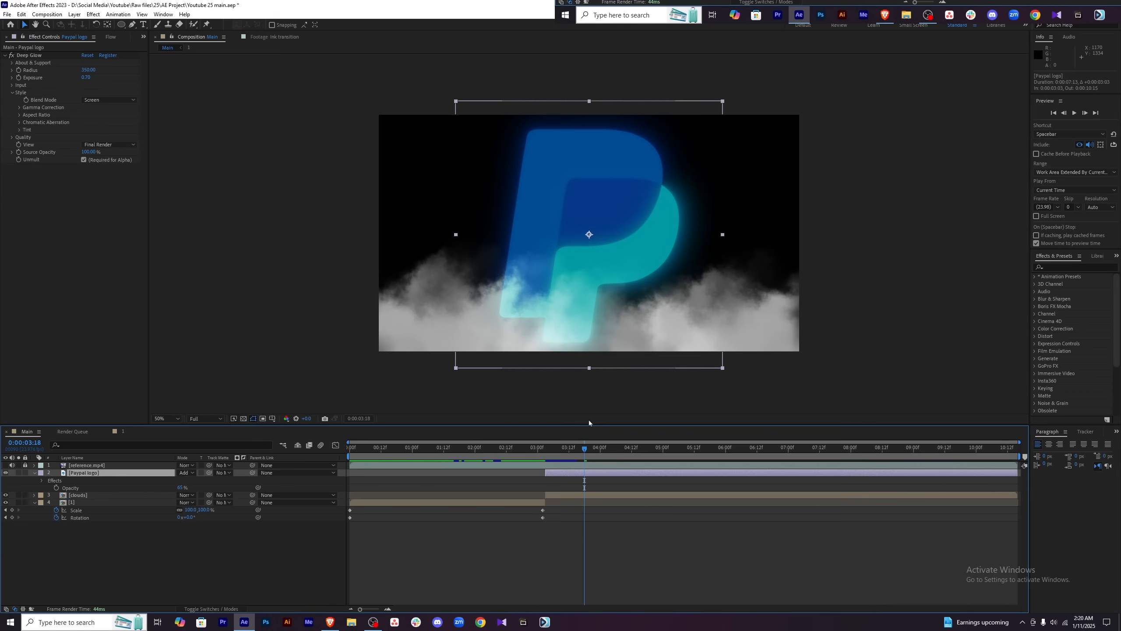
click(143, 24)
click(445, 247)
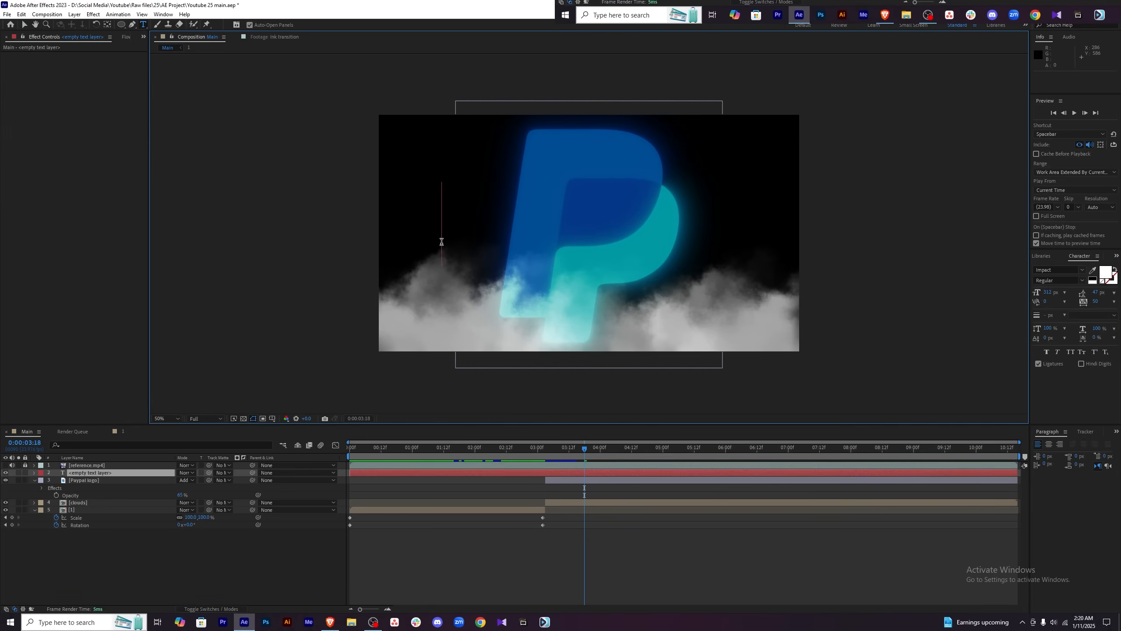
text(FREE MONEY)
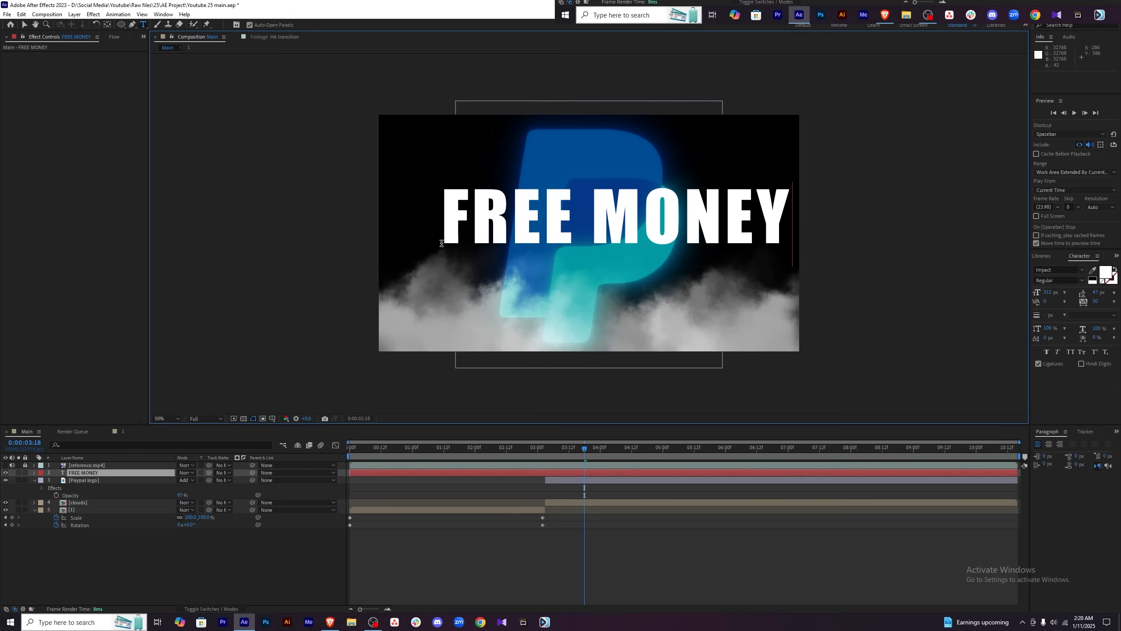
Enlarge and reposition the FREE MONEY text to span most of the frame's width, comparing it with the reference video.
click(630, 471)
key(p)
drag(196, 479, 158, 476)
key(s)
key(p)
drag(5, 467, 3, 468)
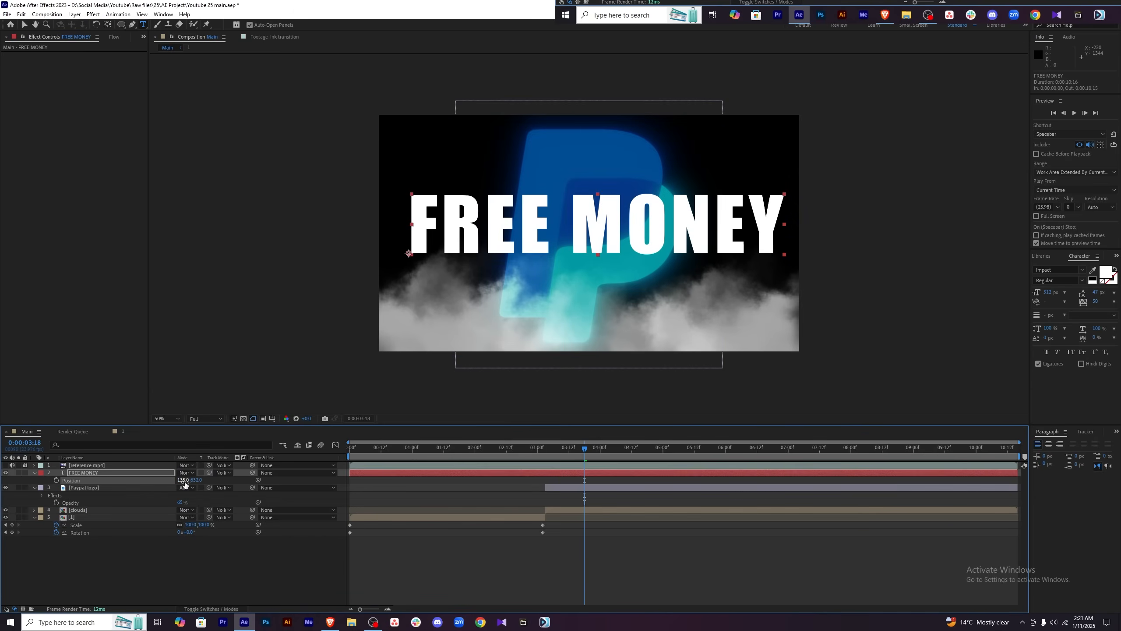
click(728, 230)
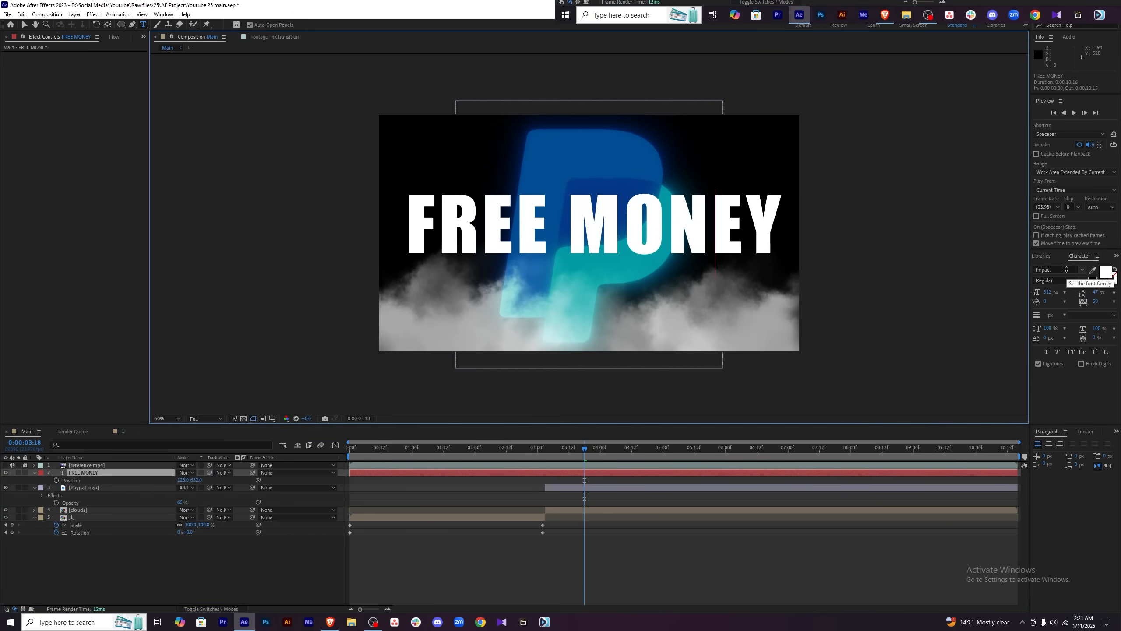
click(5, 466)
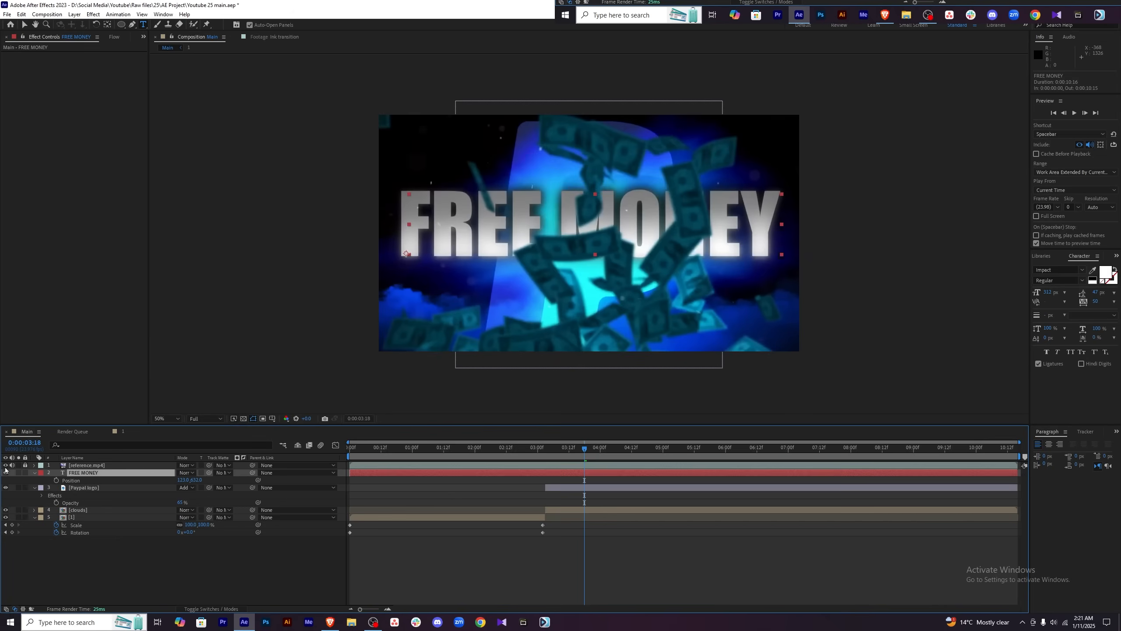
click(7, 467)
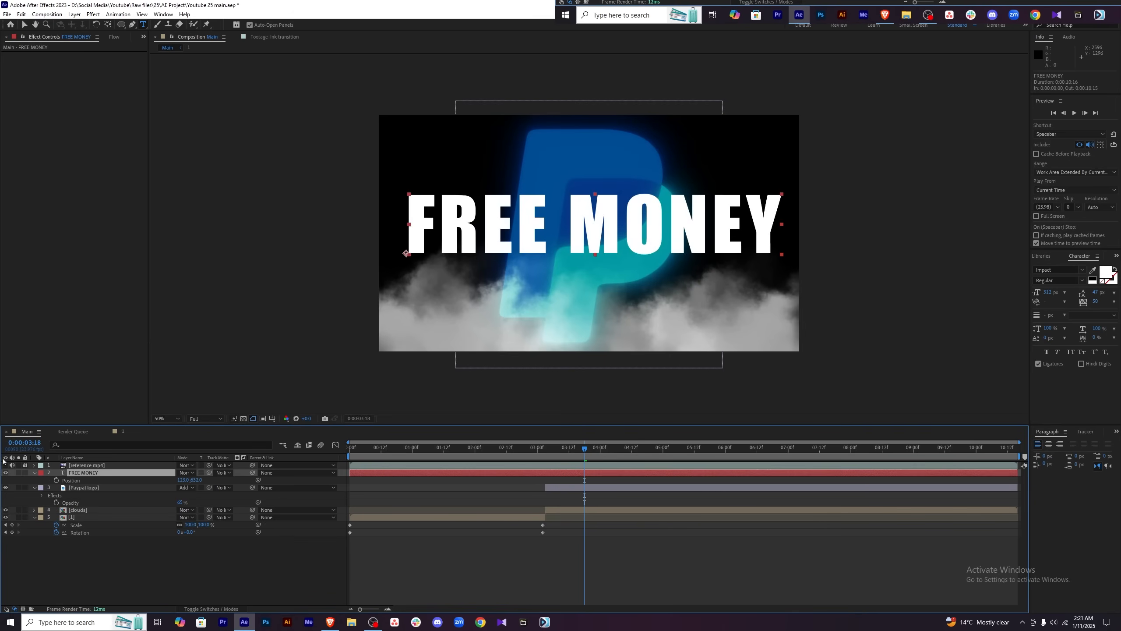
click(5, 466)
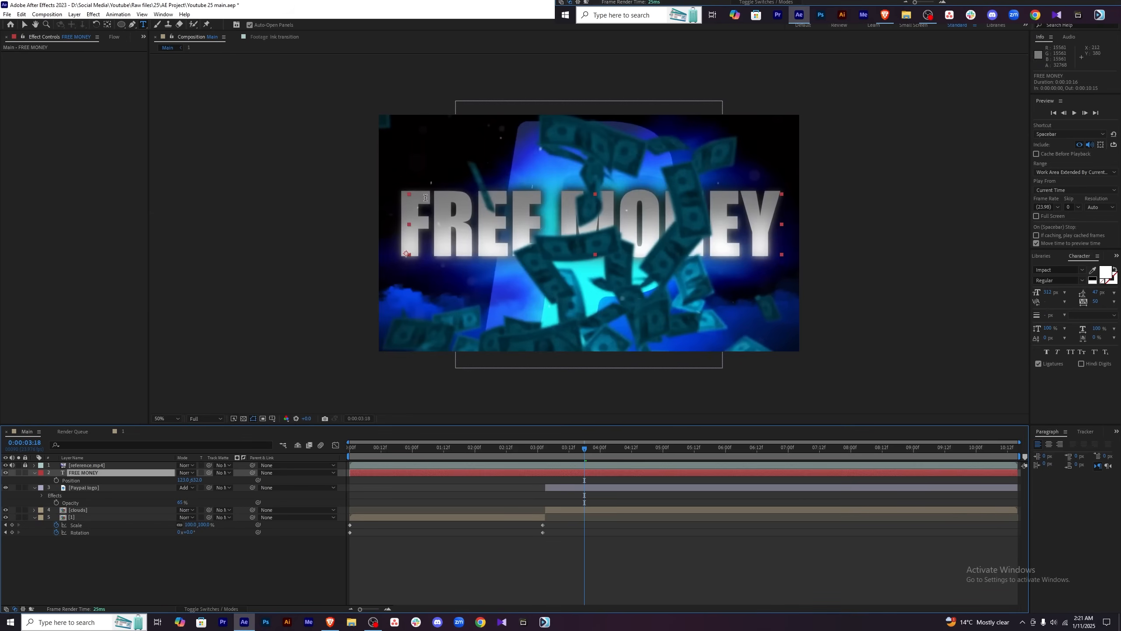
click(5, 466)
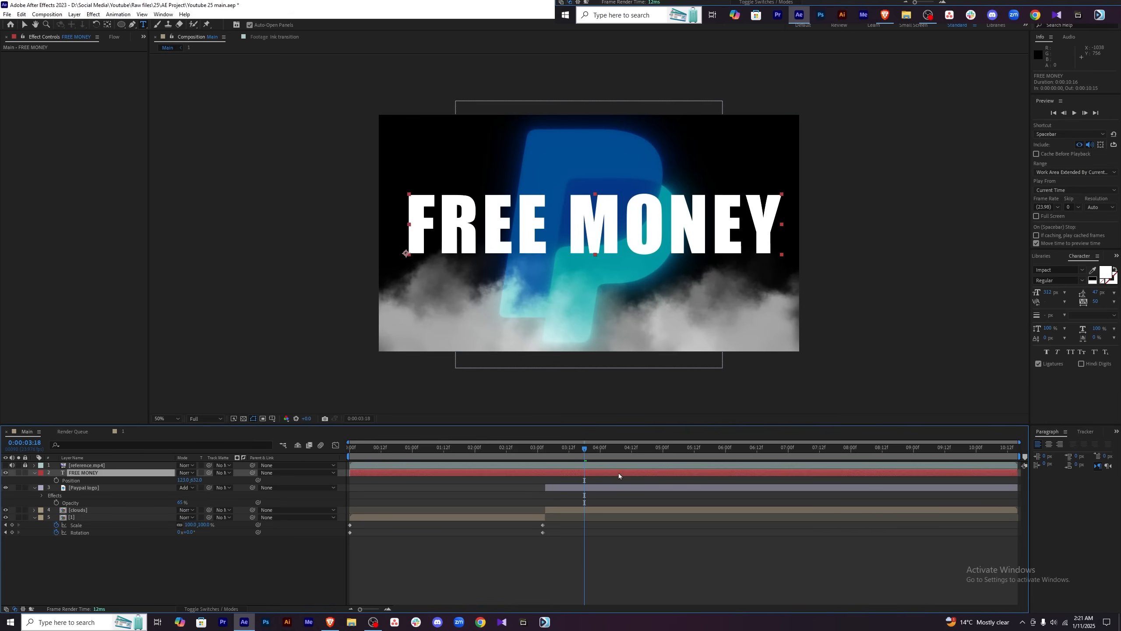
Apply the Gradient Ramp effect to the FREE MONEY text and raise the ramp's end point to about 974, 868.
key(ctrl+space)
text(gr)
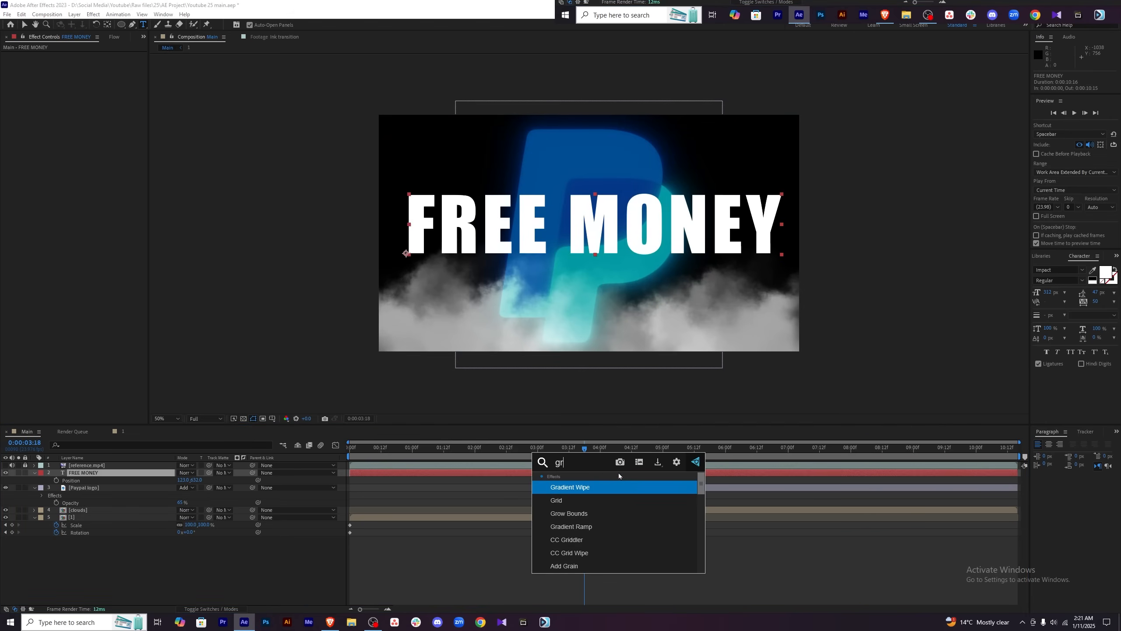
text(adient)
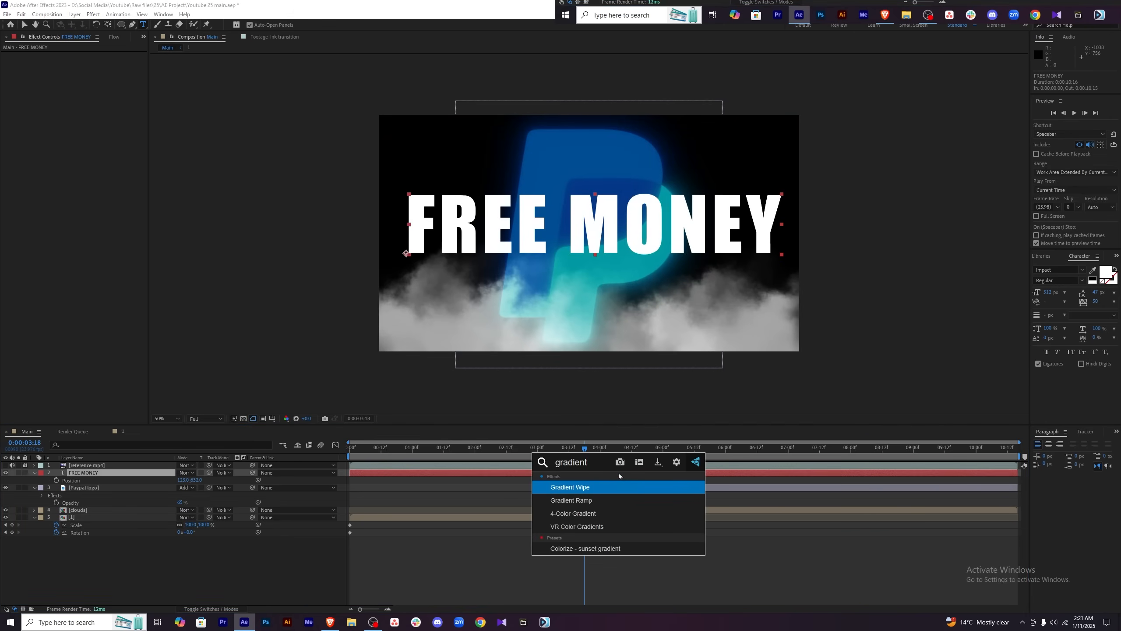
click(603, 500)
drag(589, 351, 593, 305)
Adjust the Gradient Ramp's start point on the FREE MONEY text to just above the frame's upper edge.
click(645, 496)
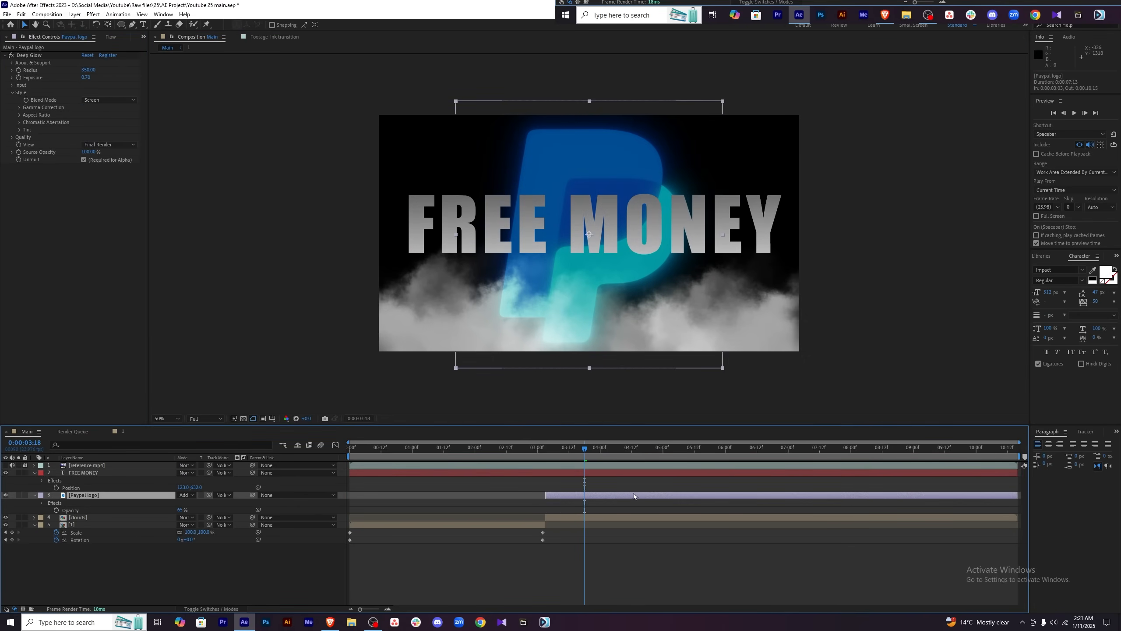
click(631, 473)
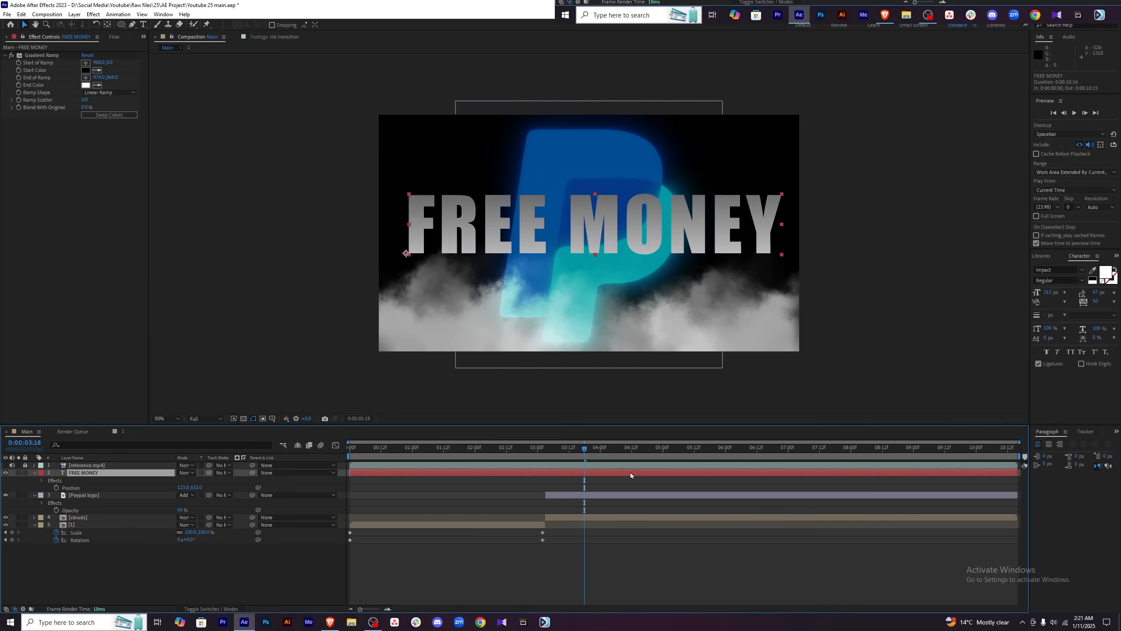
click(37, 57)
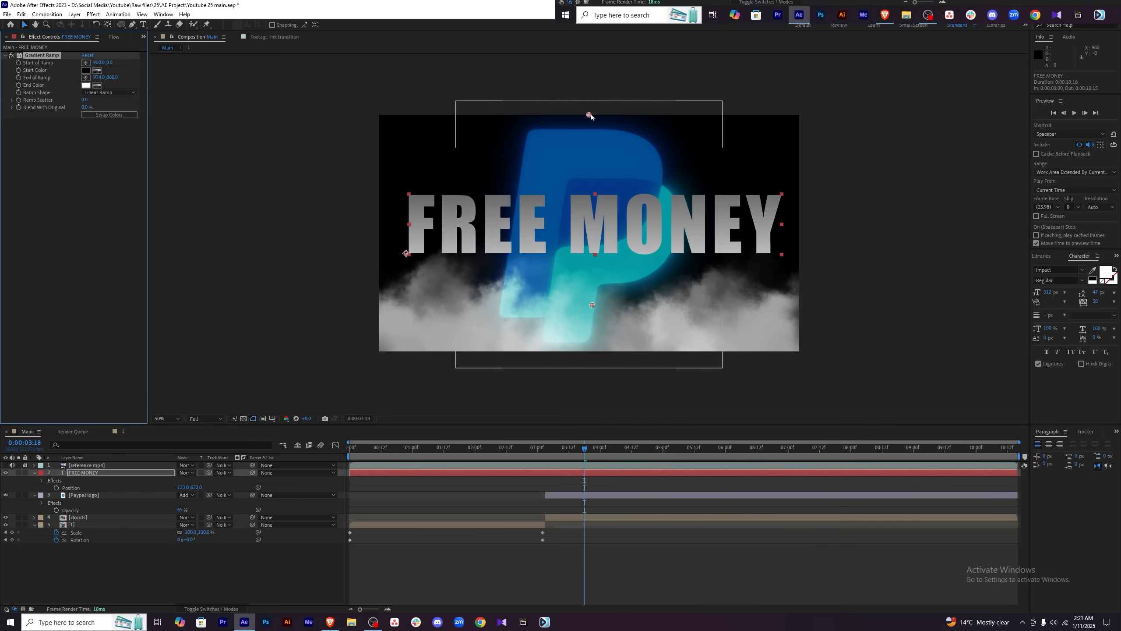
drag(590, 115, 591, 137)
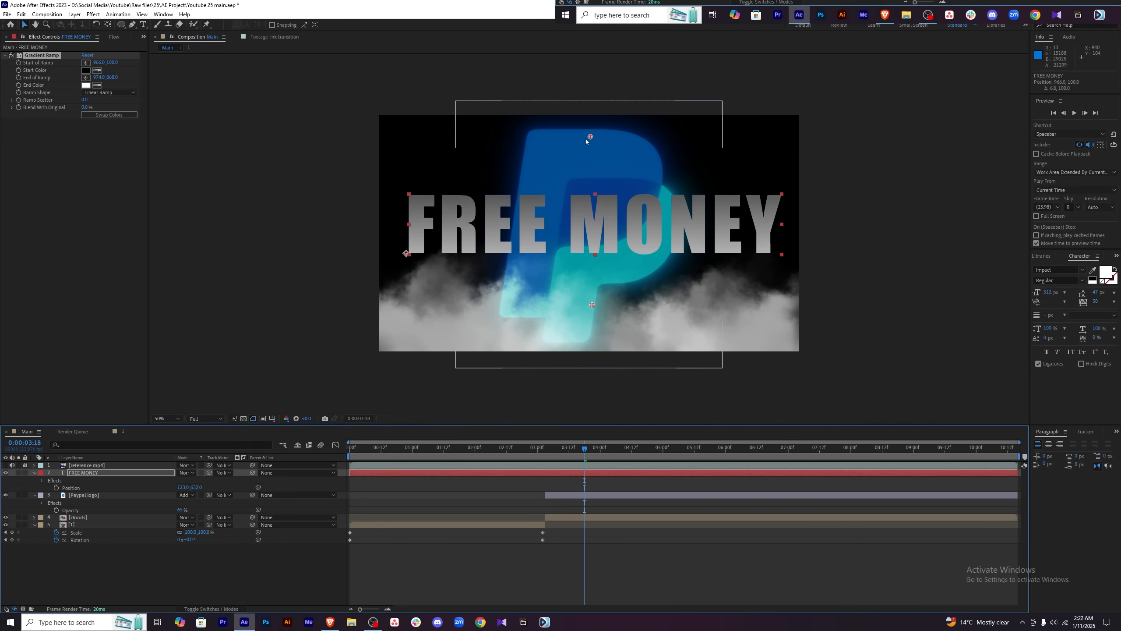
drag(591, 137, 592, 113)
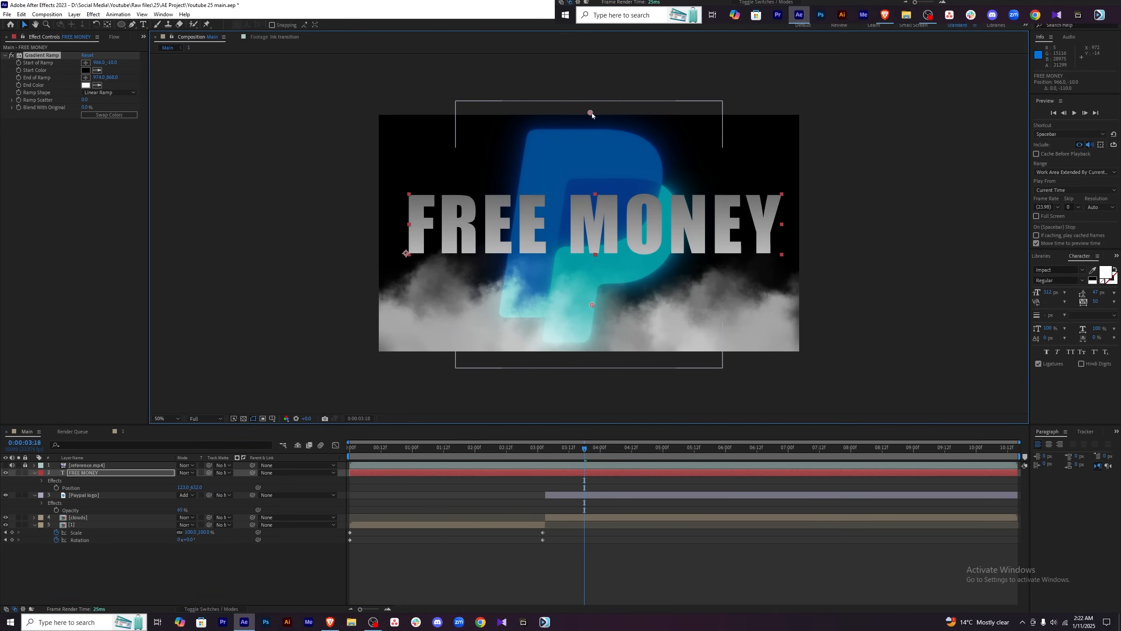
Apply the Deep Glow effect to the FREE MONEY text and set its exposure to 0.2.
click(606, 474)
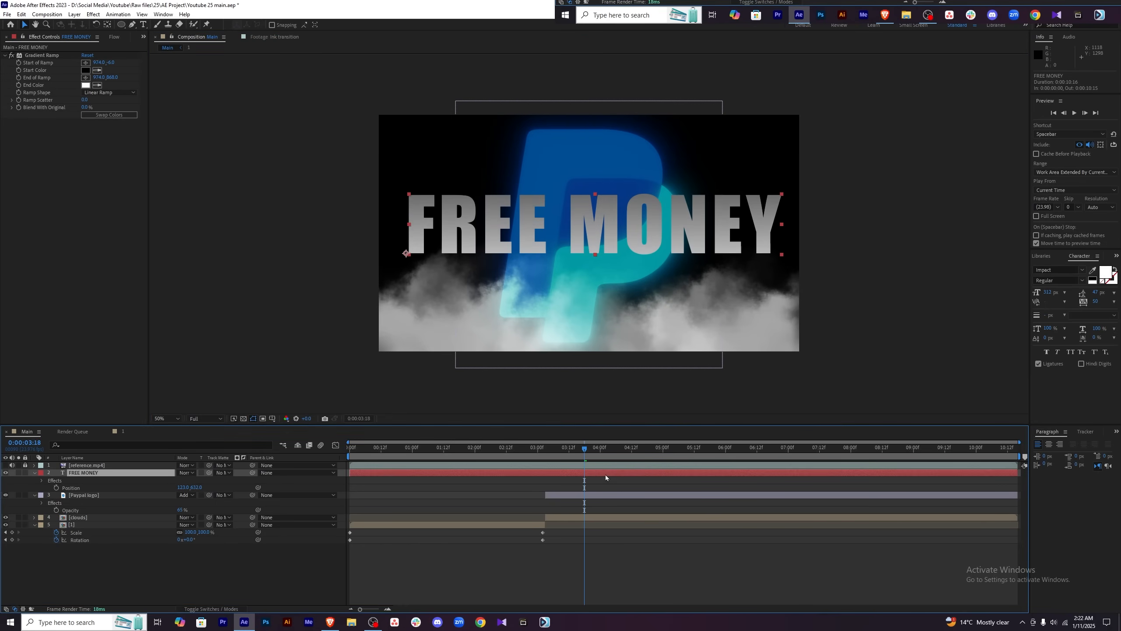
key(ctrl+space)
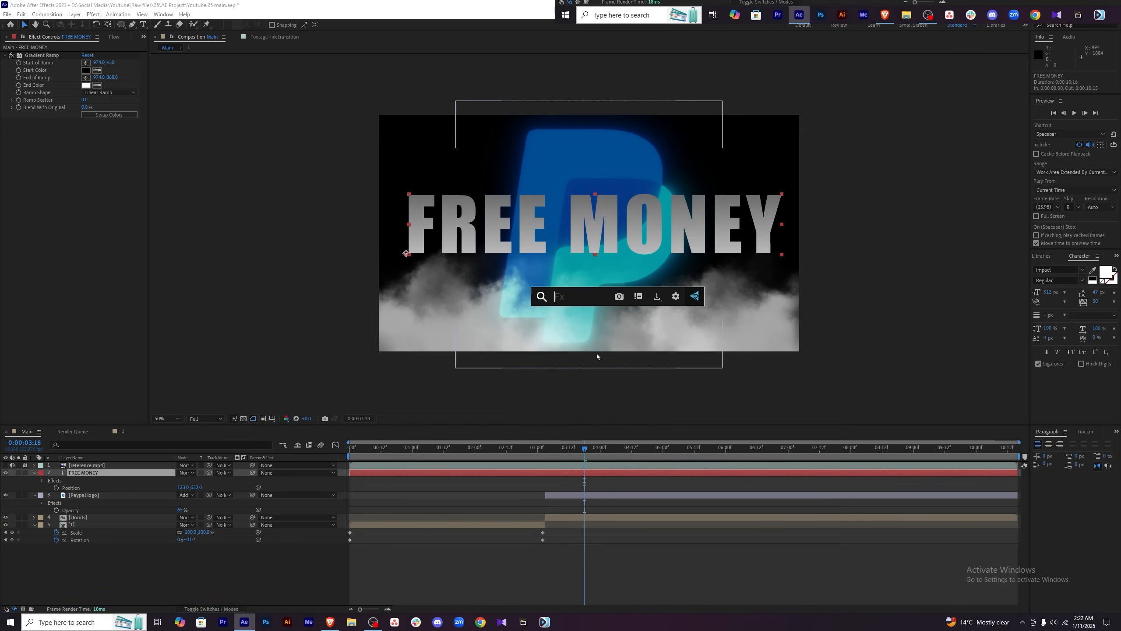
text(dee)
key(Return)
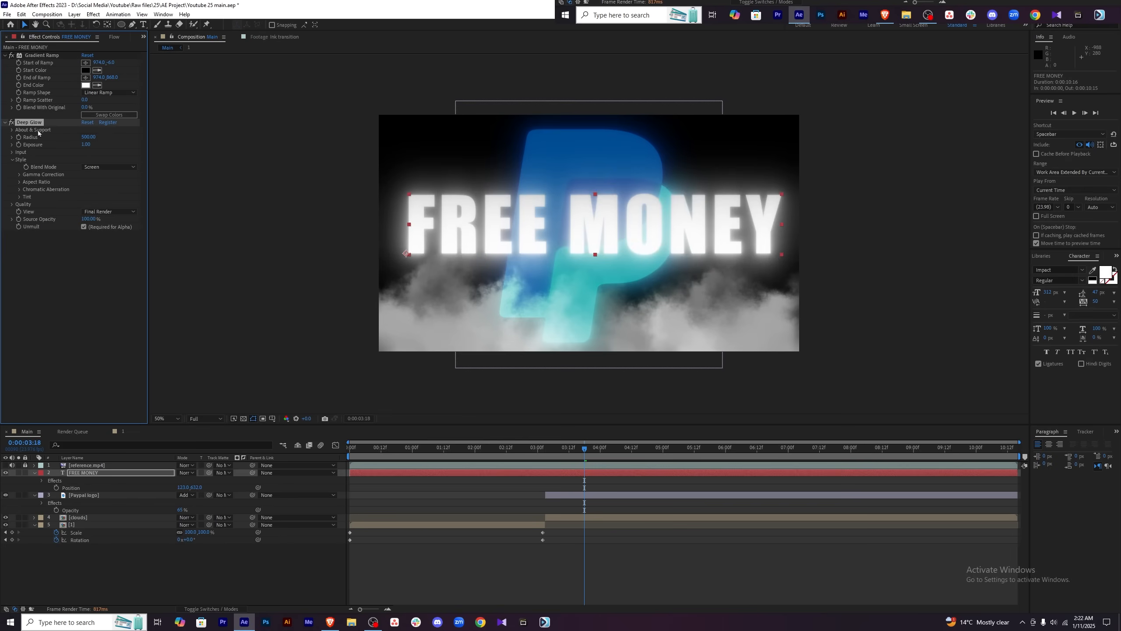
click(86, 144)
text(0.5)
key(Return)
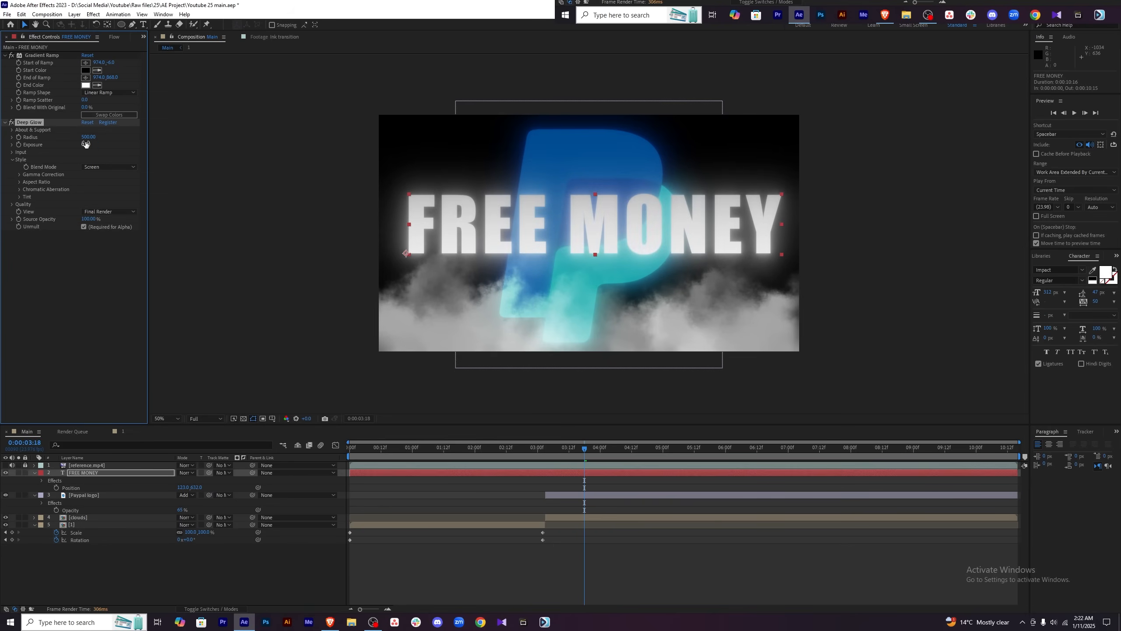
click(86, 144)
text(0.2)
key(Return)
Set the Deep Glow radius on the FREE MONEY text to 100.
click(89, 137)
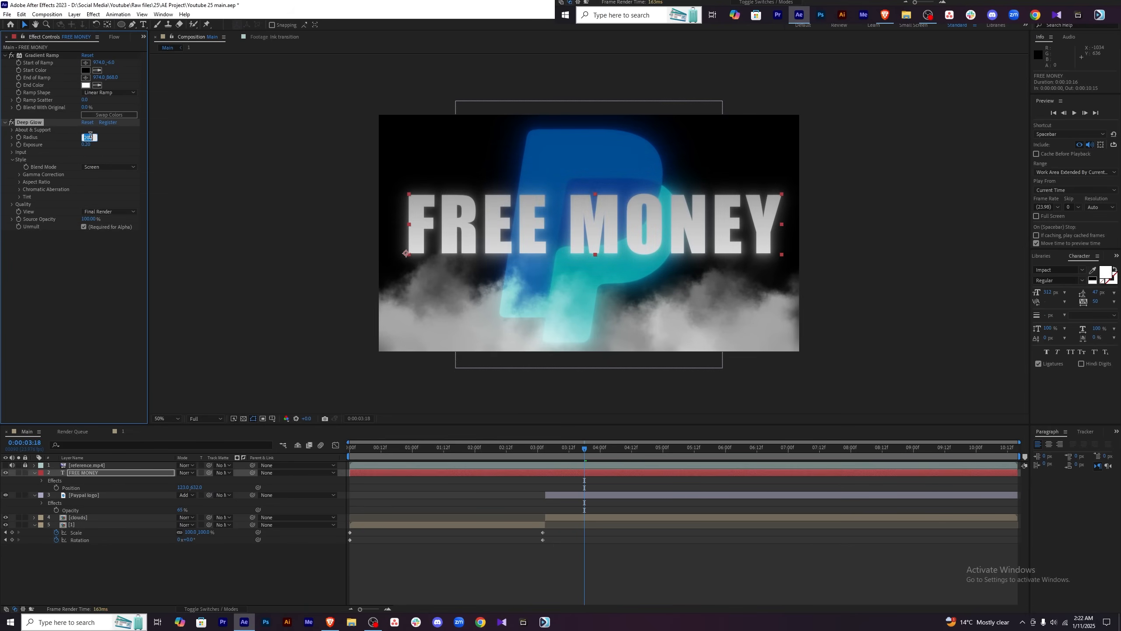
text(150)
key(Return)
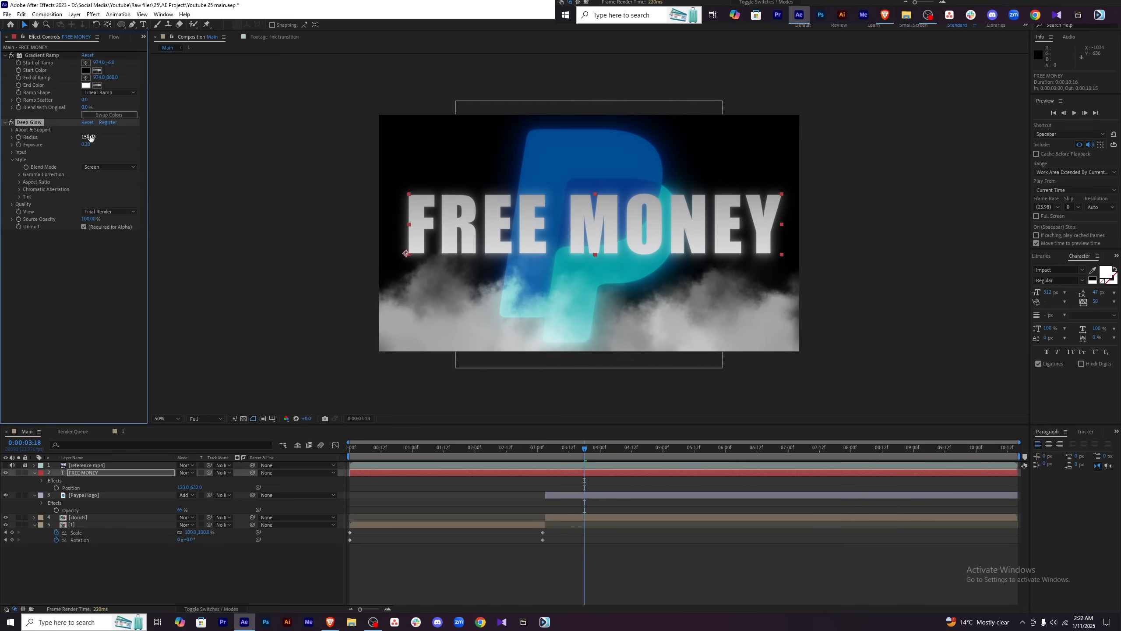
click(90, 138)
text(100)
key(Return)
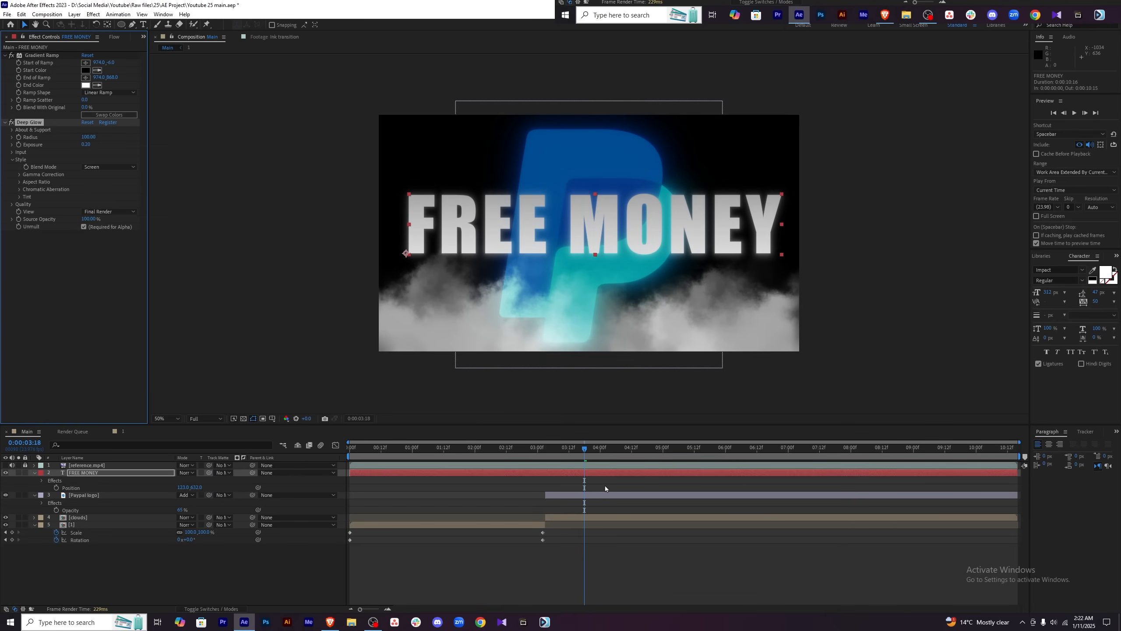
Add a Drop Shadow to the FREE MONEY text with 75% opacity and softness about 68, and compare with the reference video.
key(ctrl+space)
text(drop)
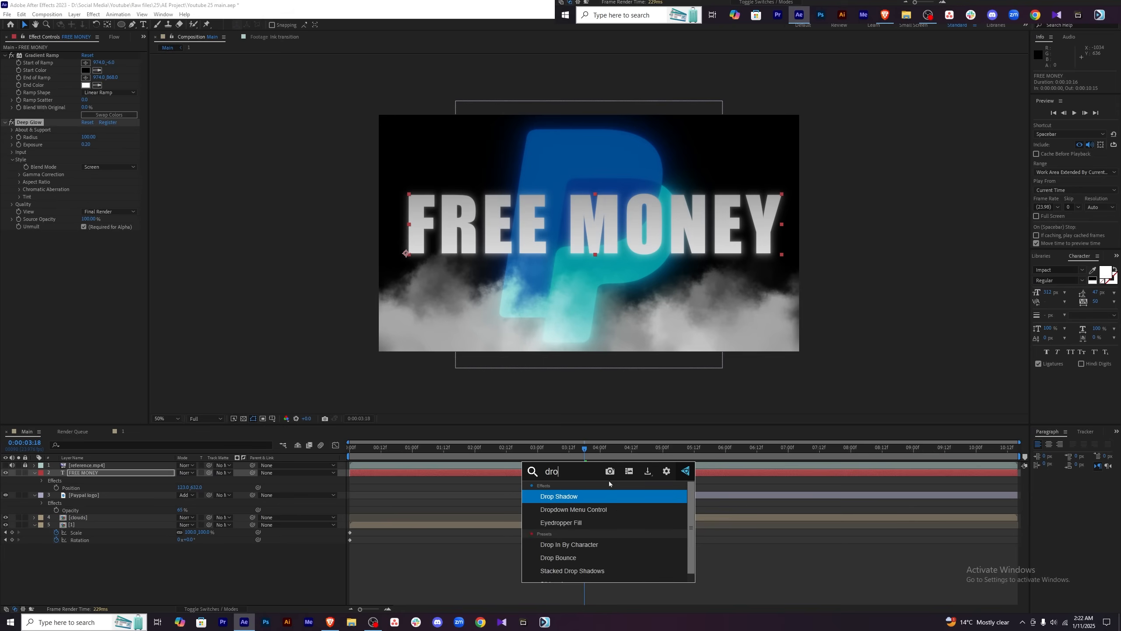
click(585, 502)
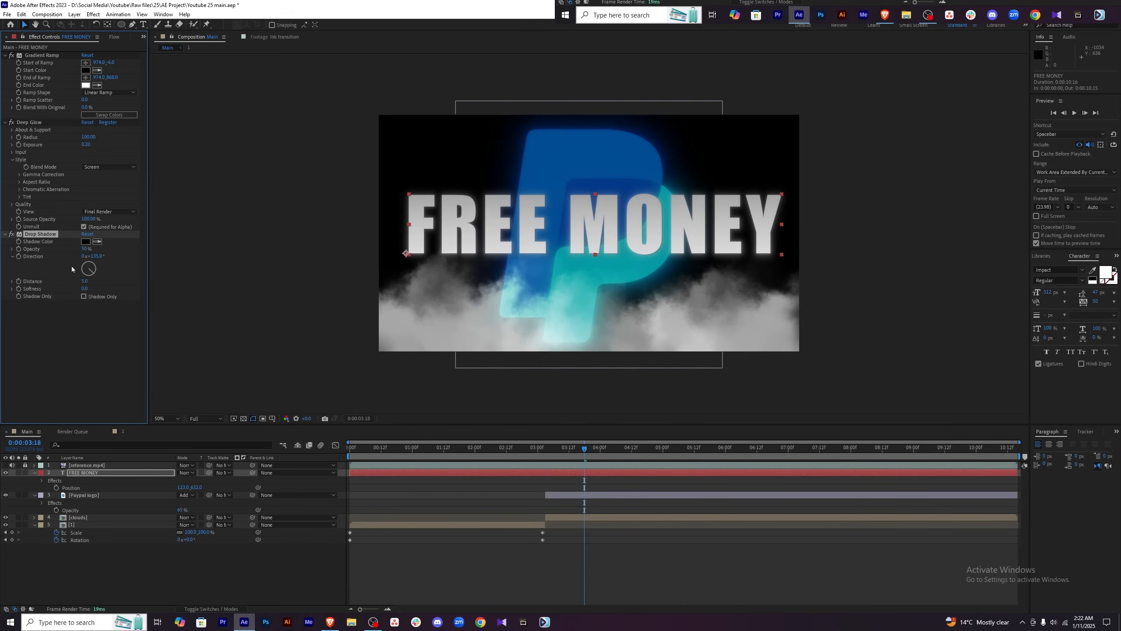
click(85, 250)
key(Return)
drag(90, 288, 102, 289)
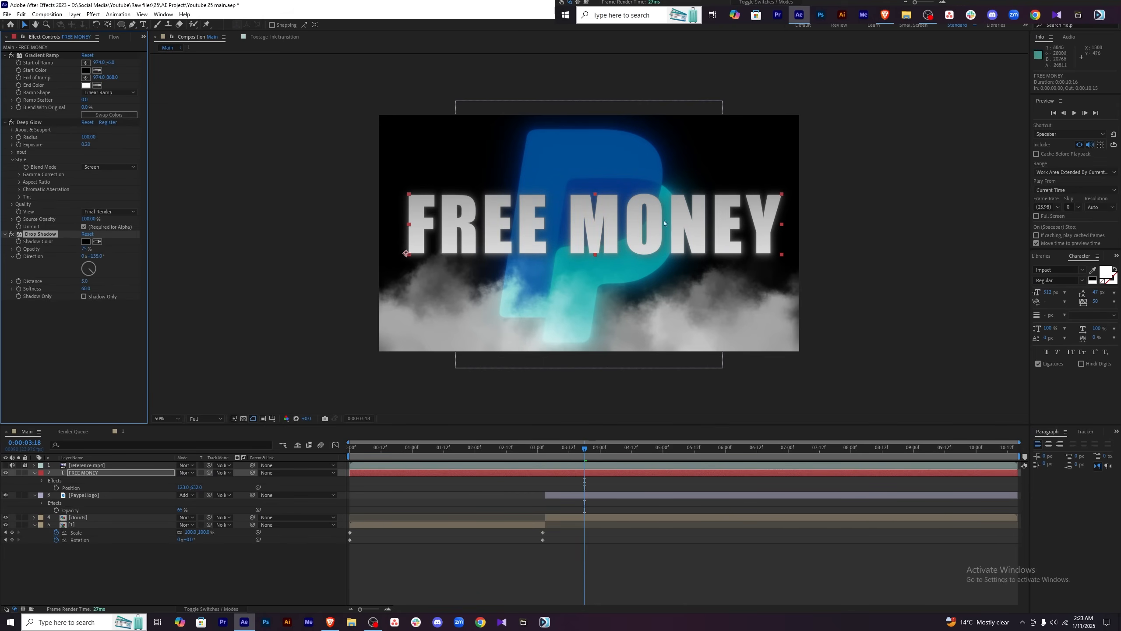
click(6, 465)
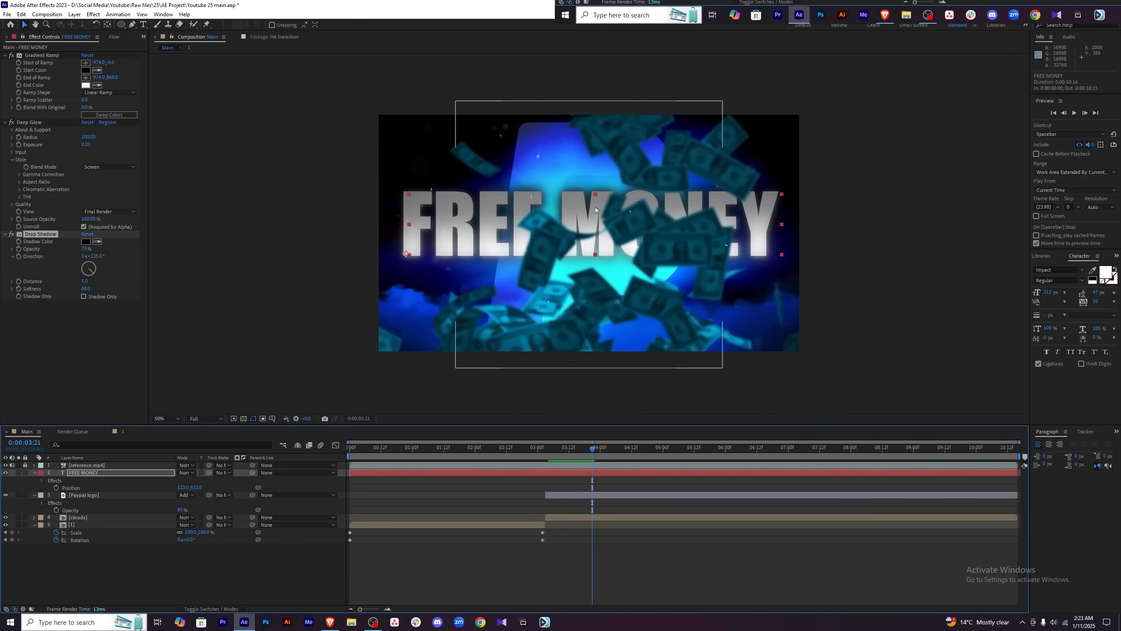
click(6, 465)
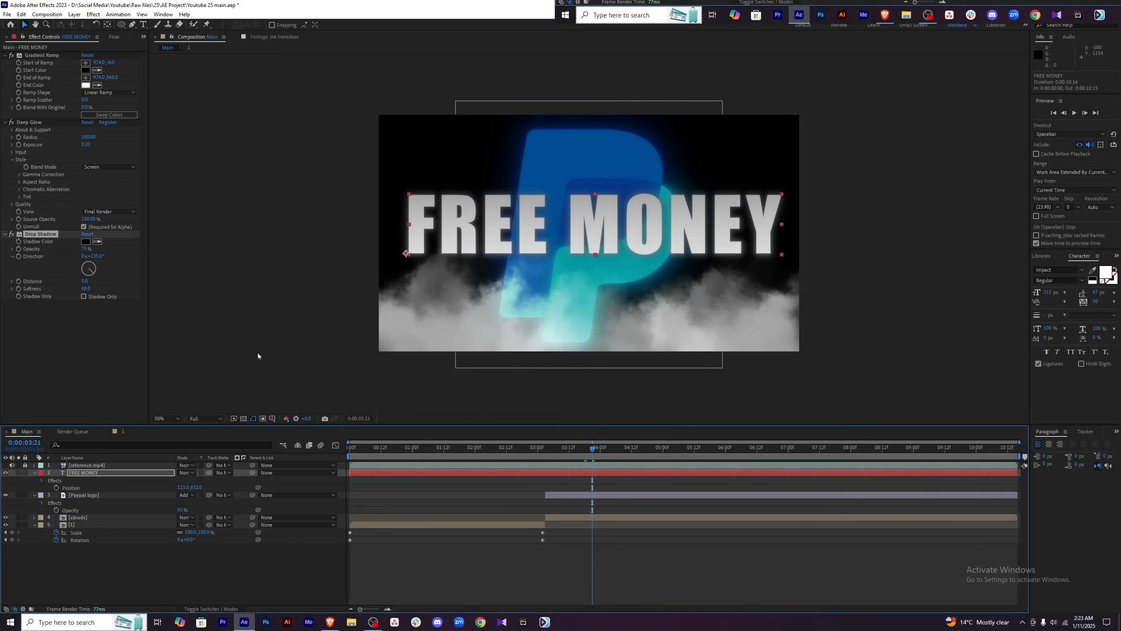
Copy Deep Royal Blue Solid 1 from composition 1 into the Main composition and place it directly above the clouds layer.
click(123, 432)
click(108, 481)
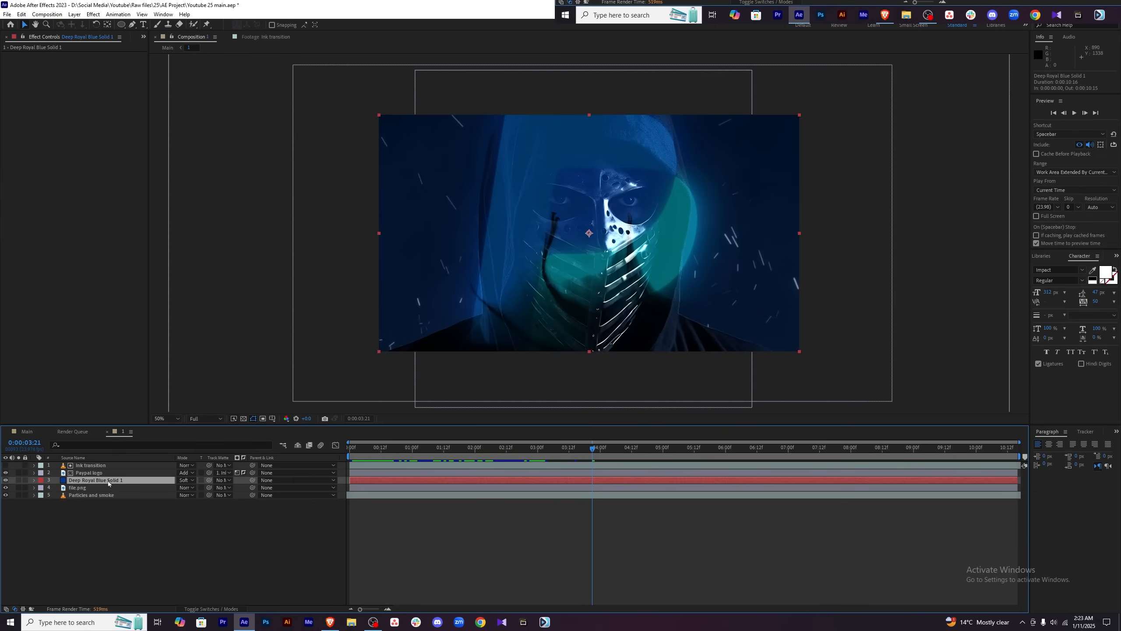
click(27, 431)
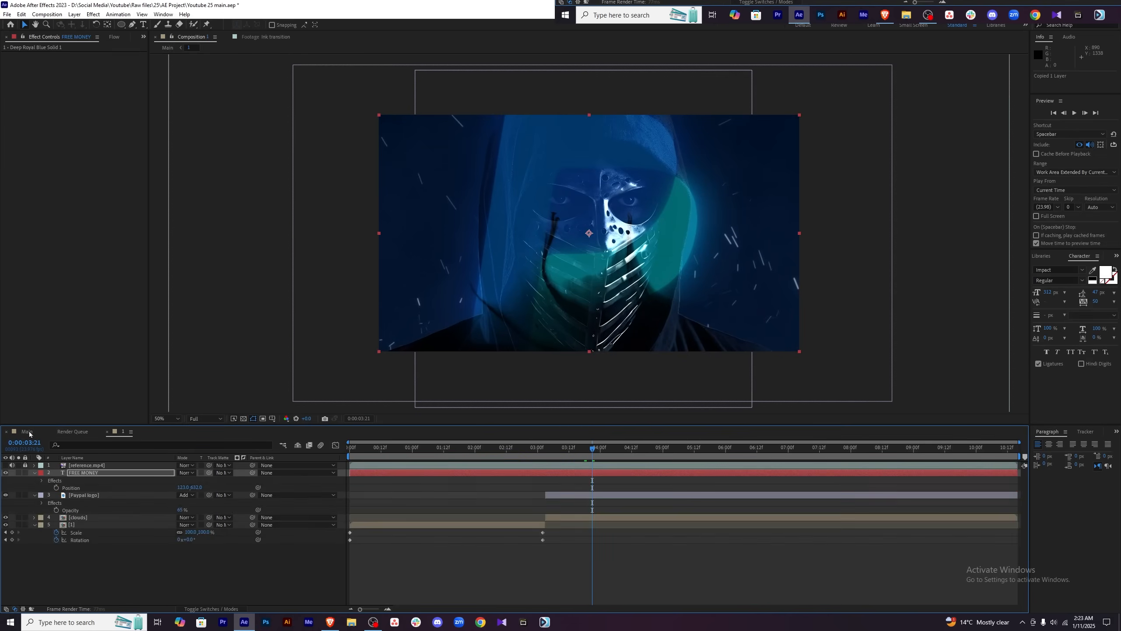
click(200, 573)
key(ctrl+v)
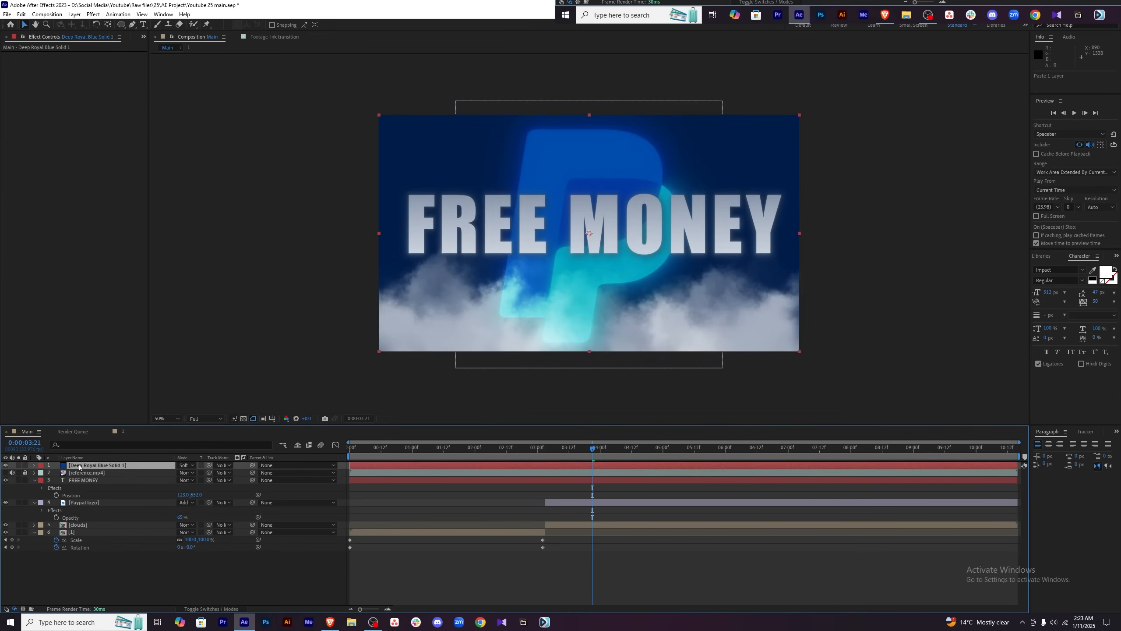
drag(92, 466, 100, 517)
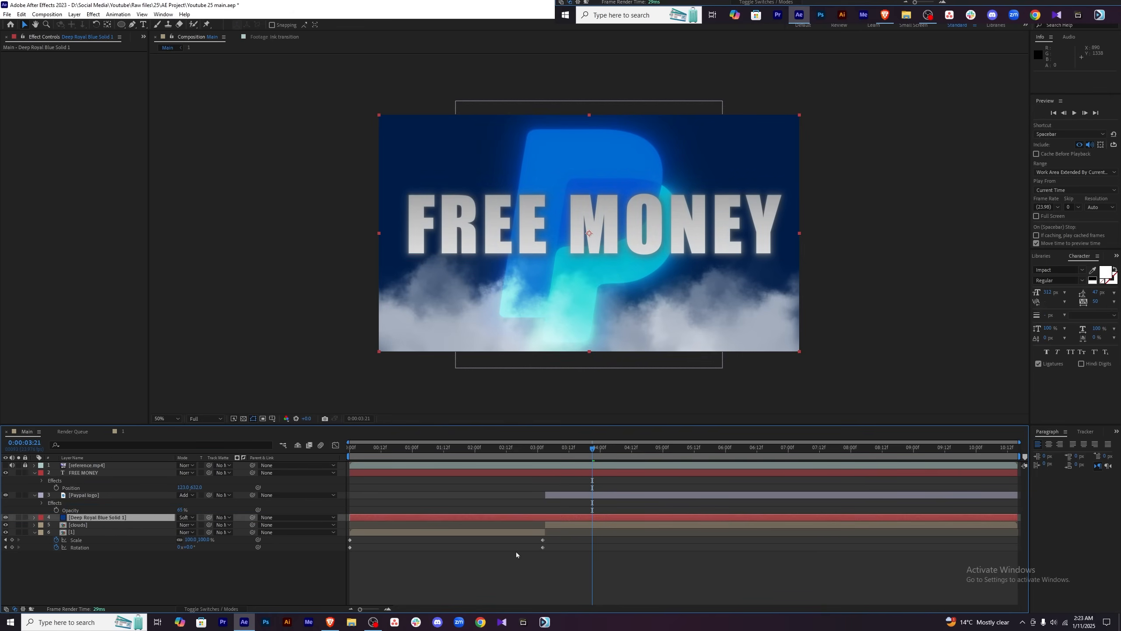
Apply the Levels effect to the clouds layer.
click(457, 524)
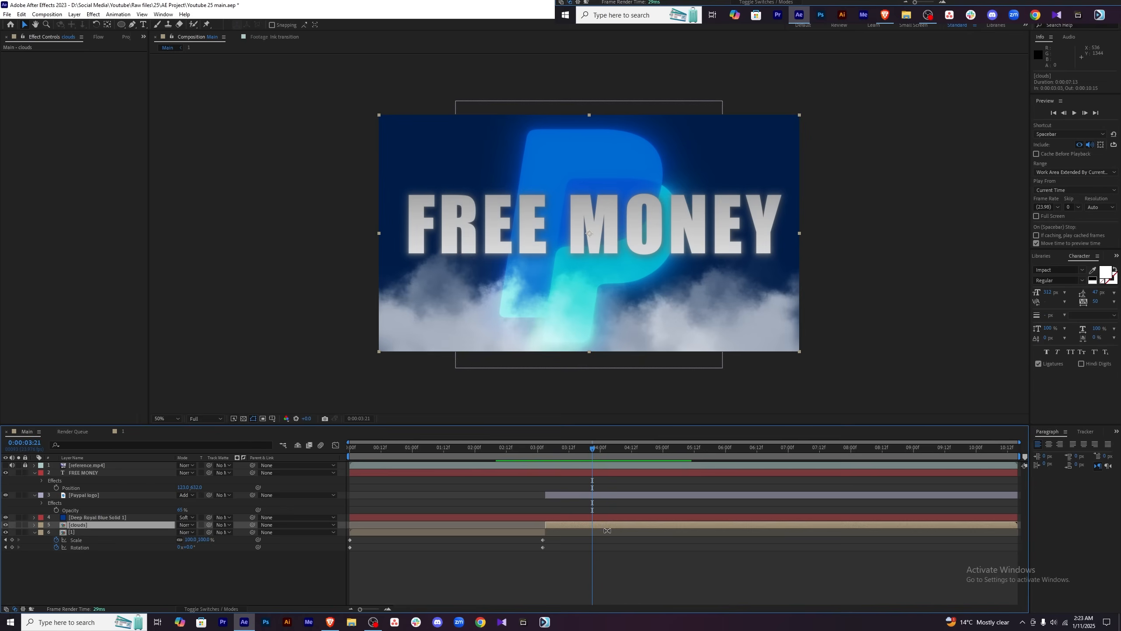
click(90, 101)
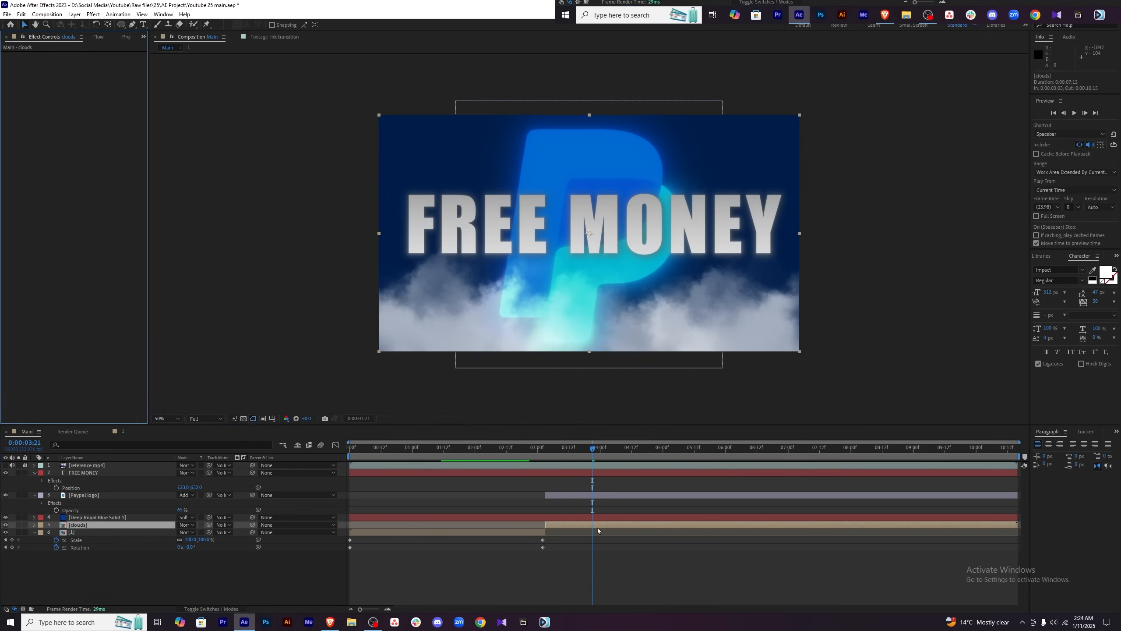
key(ctrl+space)
text(levels)
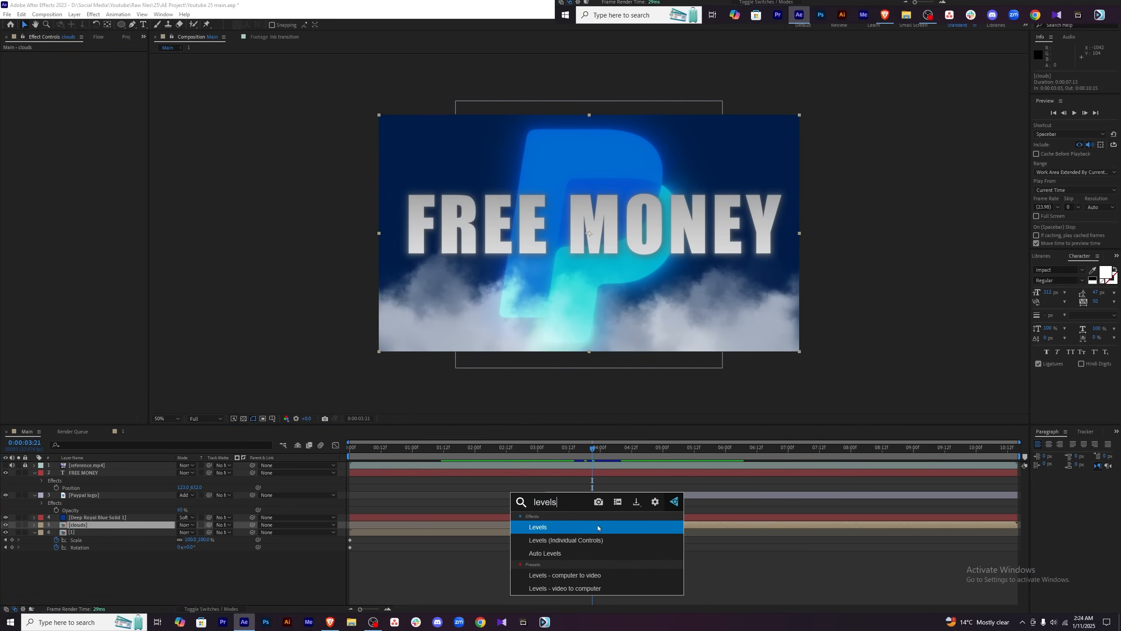
key(Return)
drag(258, 191, 273, 191)
key(ctrl+z)
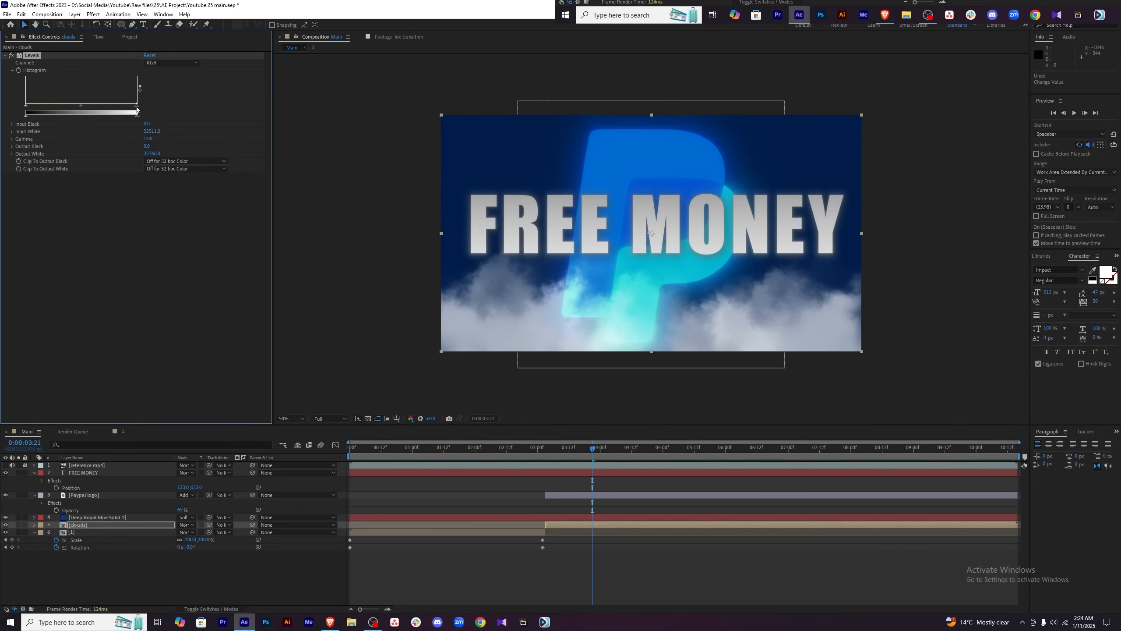
Dim the clouds by lowering the Levels output white and setting input white to about 28,900, and compare with the reference video.
drag(137, 116, 106, 116)
key(ctrl+z)
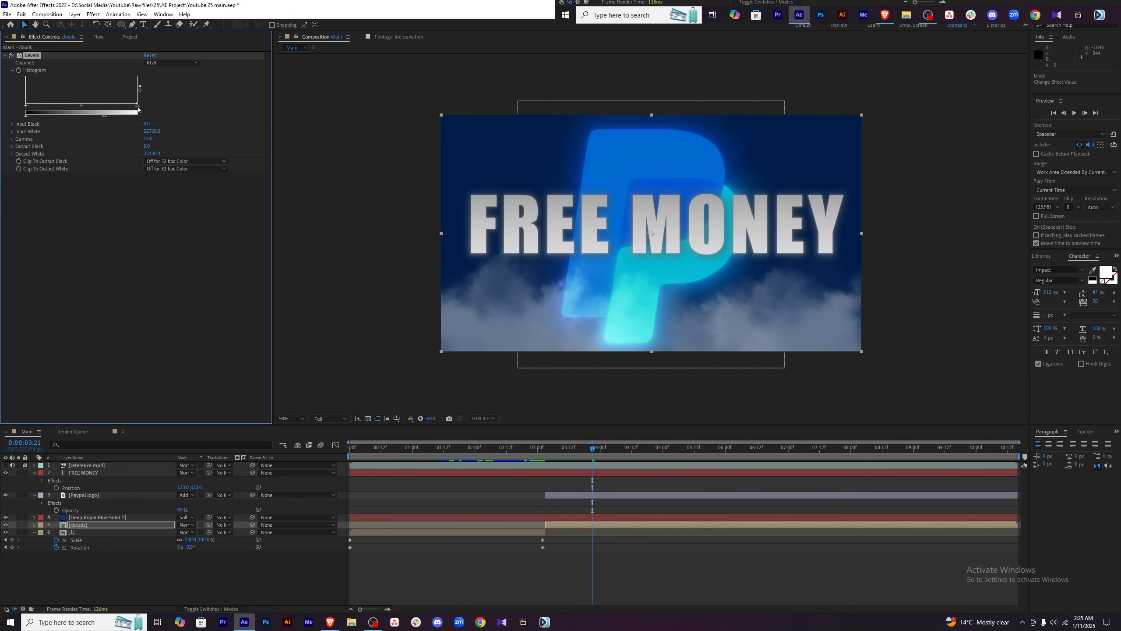
drag(138, 108, 123, 109)
click(627, 557)
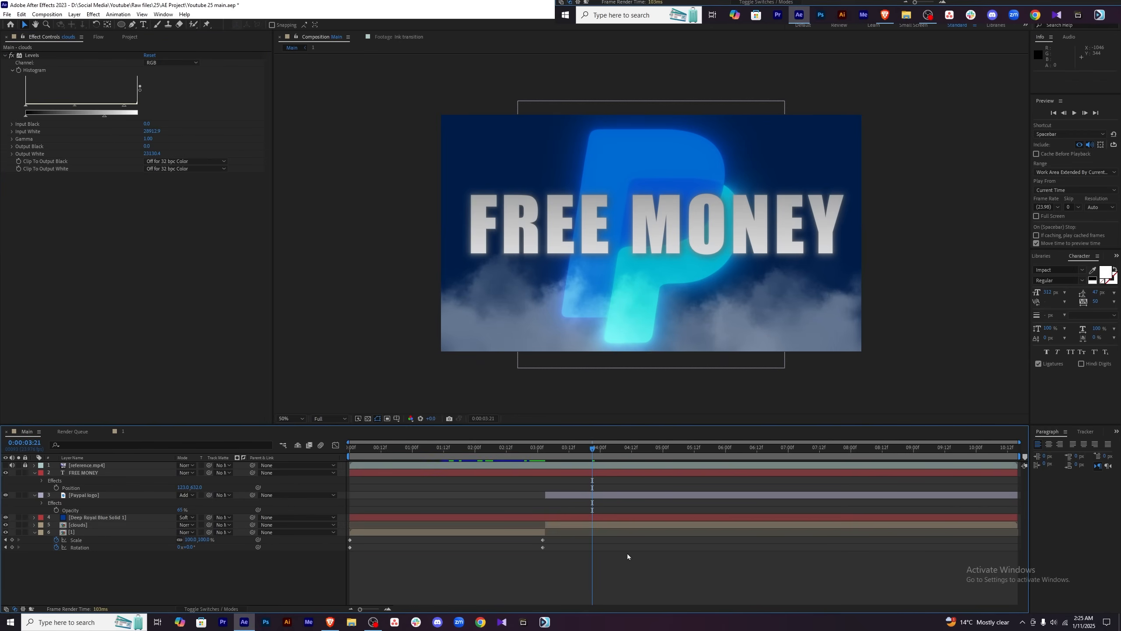
click(5, 466)
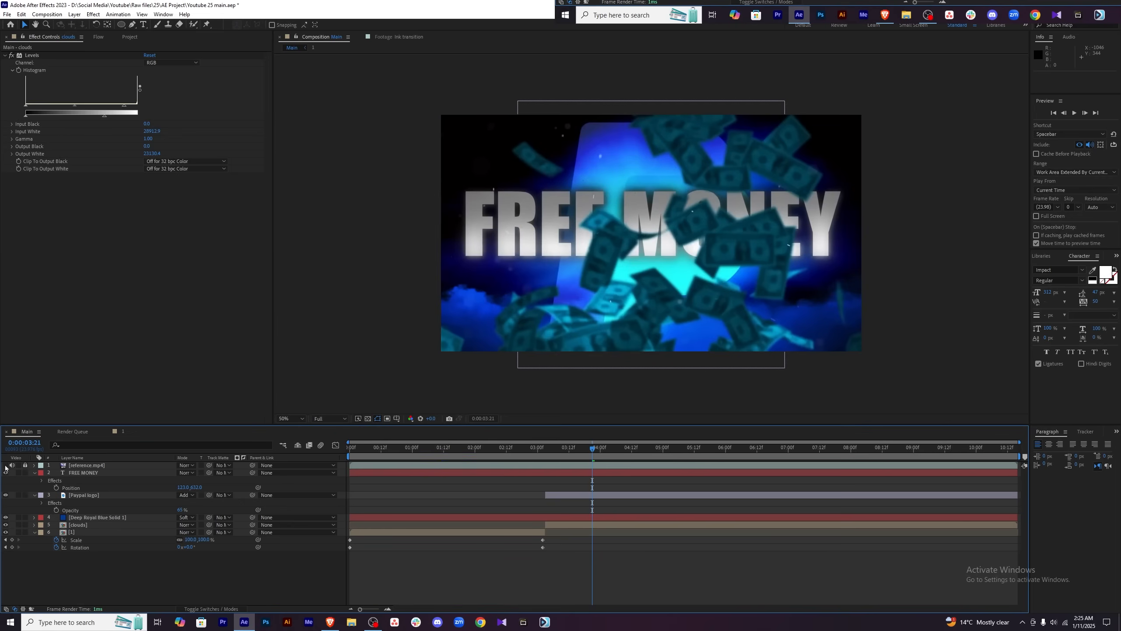
click(5, 465)
Apply the Tint effect to the clouds layer and map black to a blue sampled from the preview.
click(602, 494)
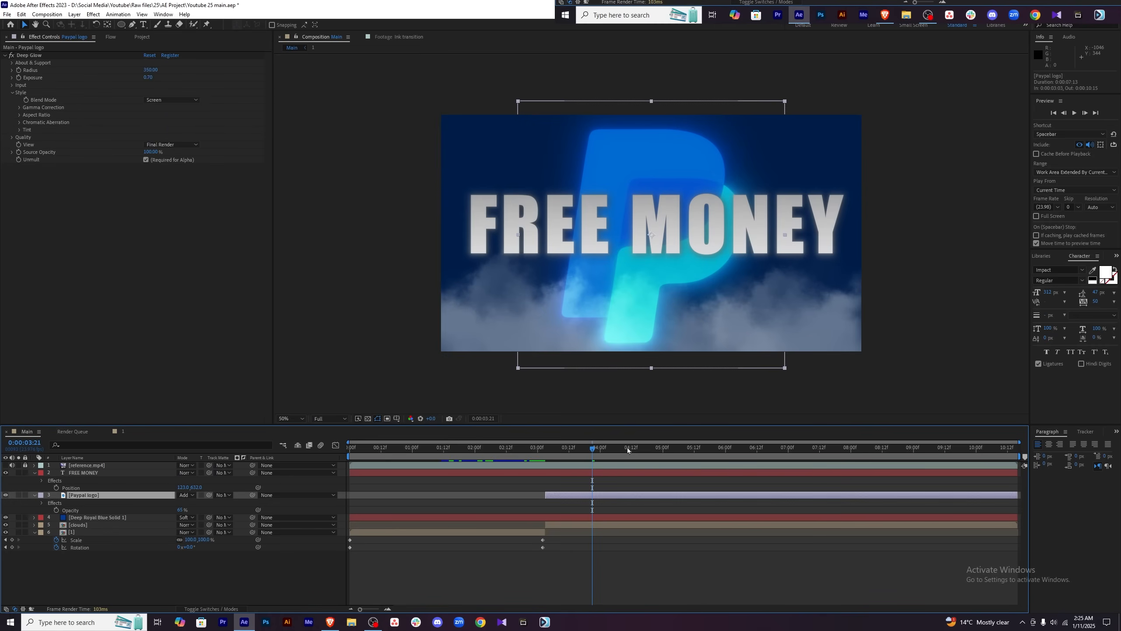
click(613, 524)
key(ctrl+space)
text(tint)
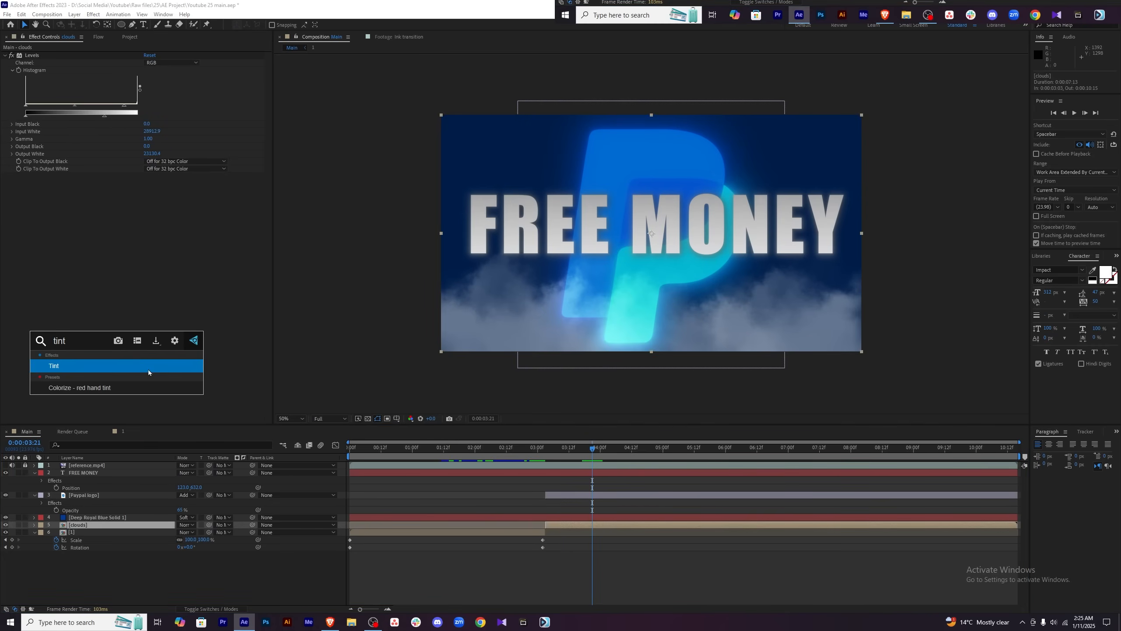
key(Return)
click(161, 184)
click(830, 248)
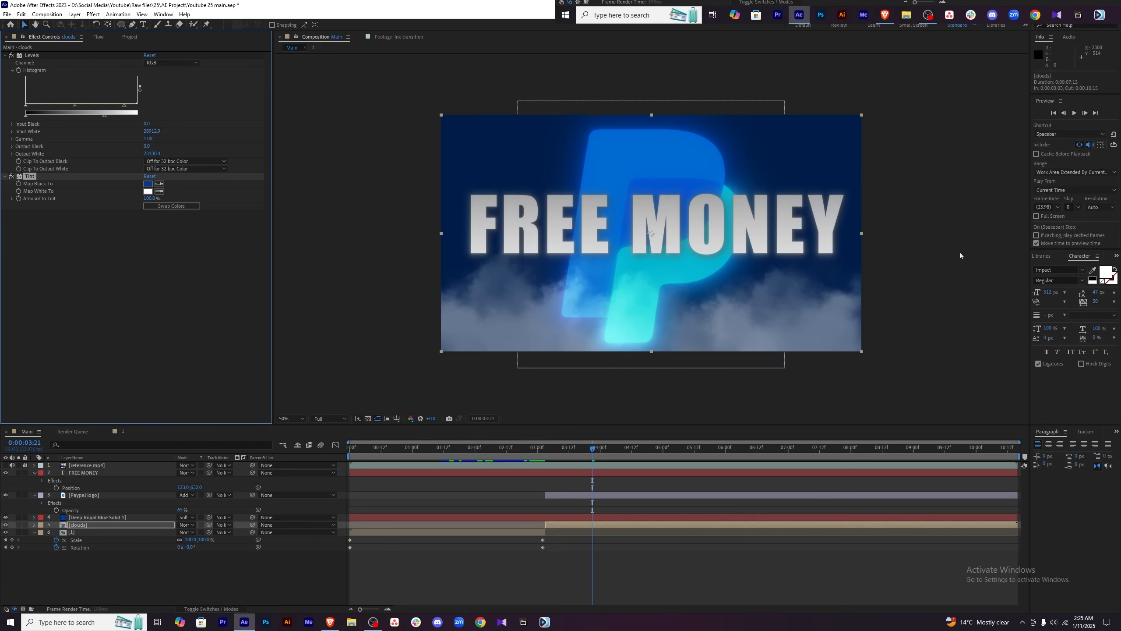
Try several blue shades sampled from the preview for the clouds' Tint white and black mappings.
click(160, 191)
click(686, 144)
click(159, 191)
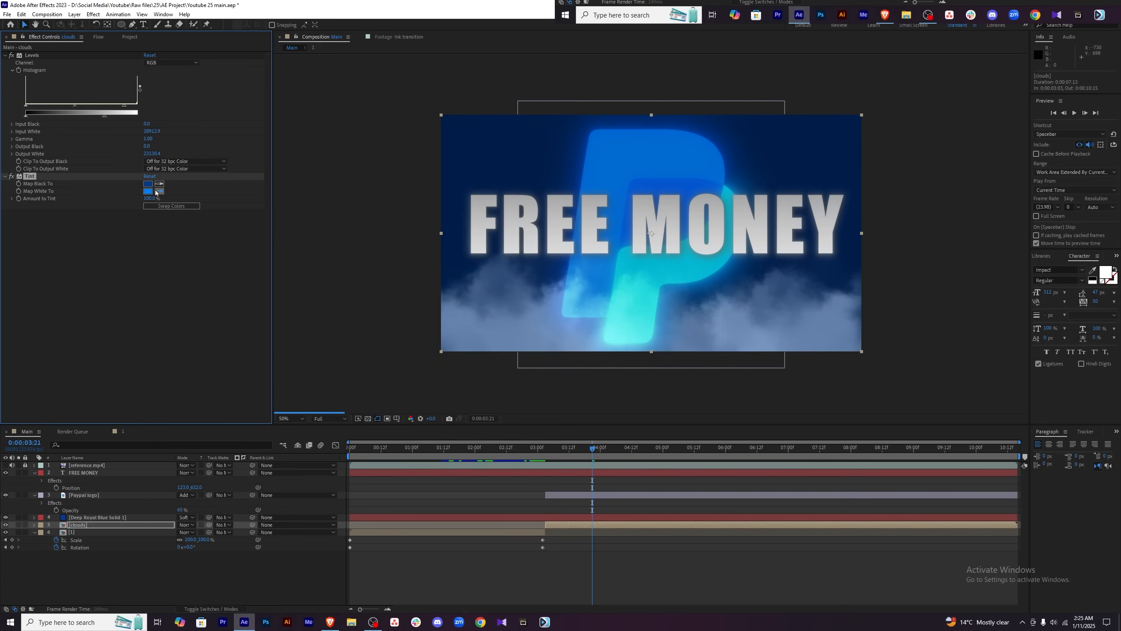
click(724, 192)
click(160, 191)
click(812, 176)
click(160, 184)
click(731, 190)
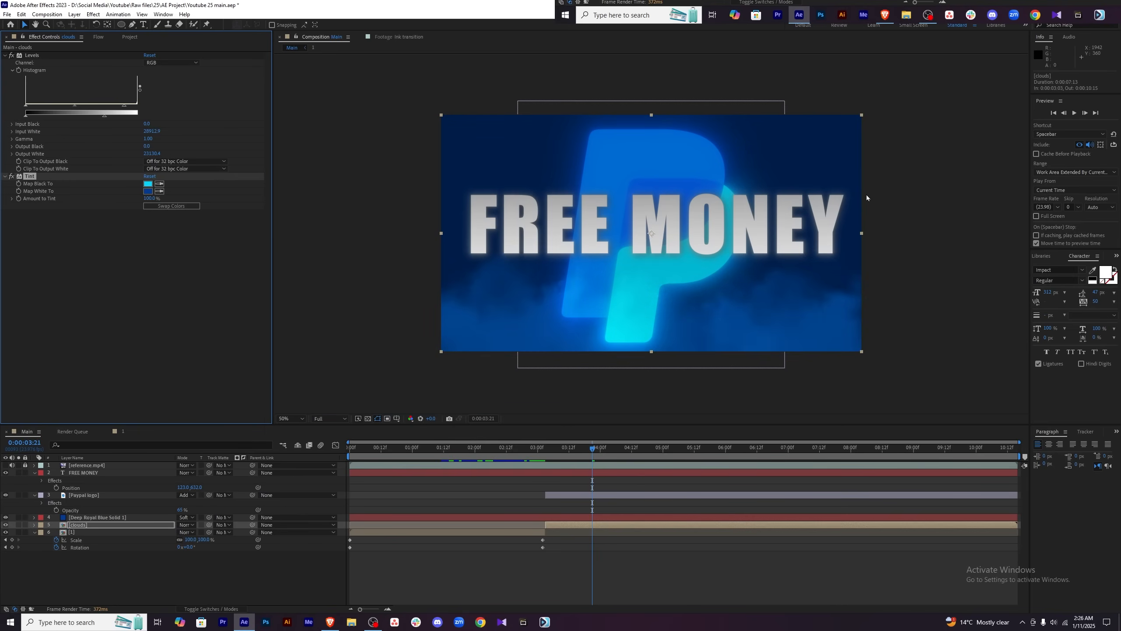
click(245, 433)
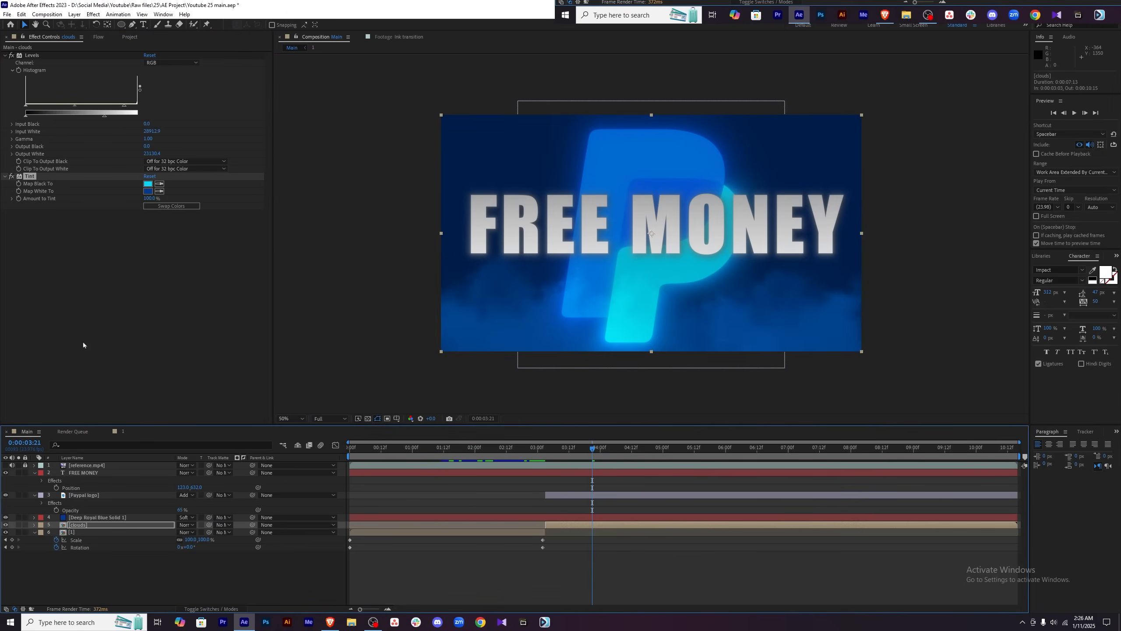
Map the clouds' Tint black to the dark blue background and white to the cyan of the PayPal logo.
click(160, 184)
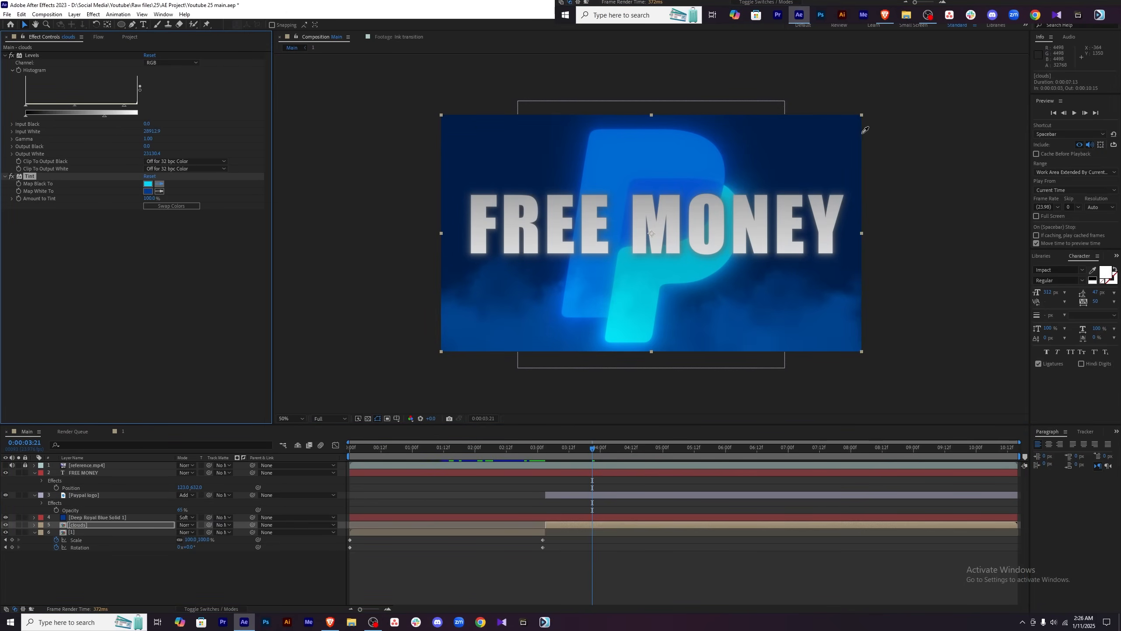
click(765, 142)
click(160, 190)
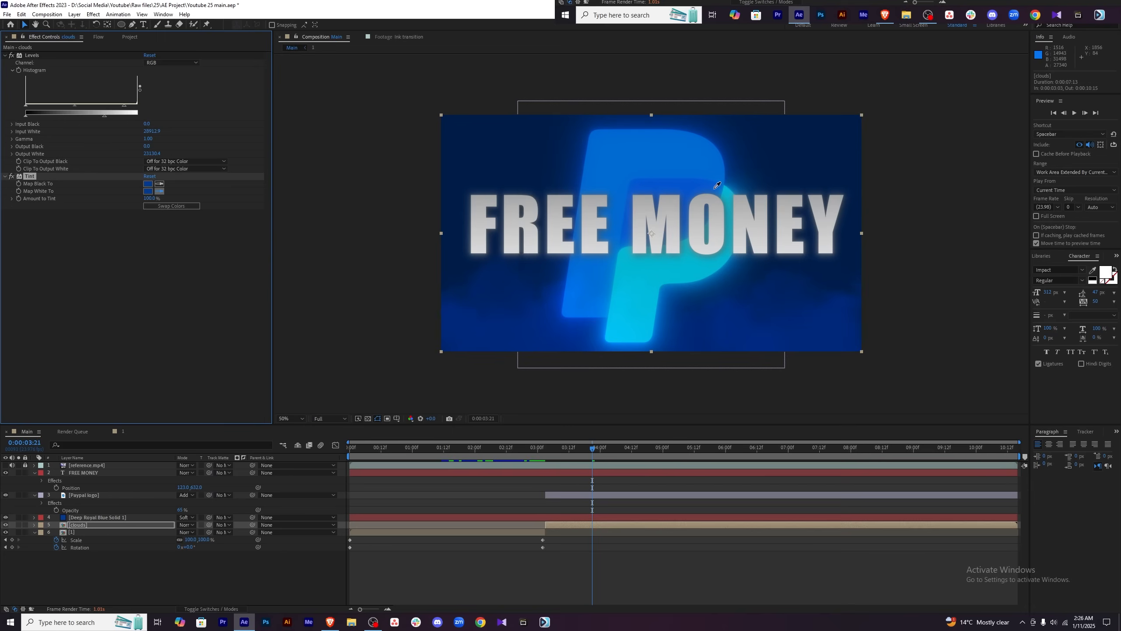
click(715, 192)
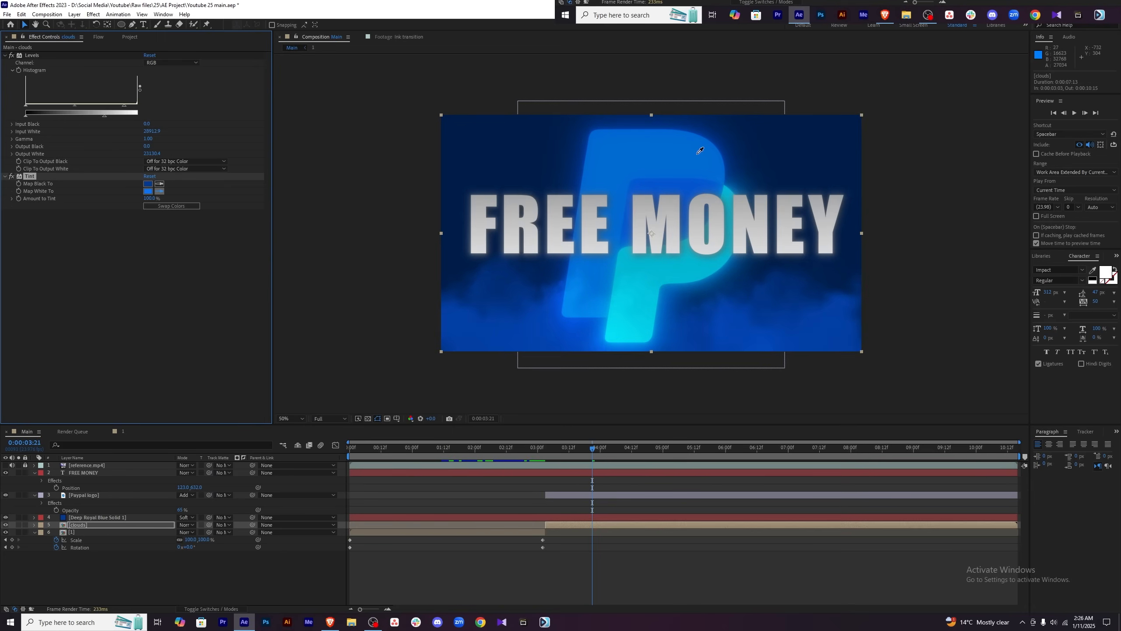
click(160, 191)
click(722, 266)
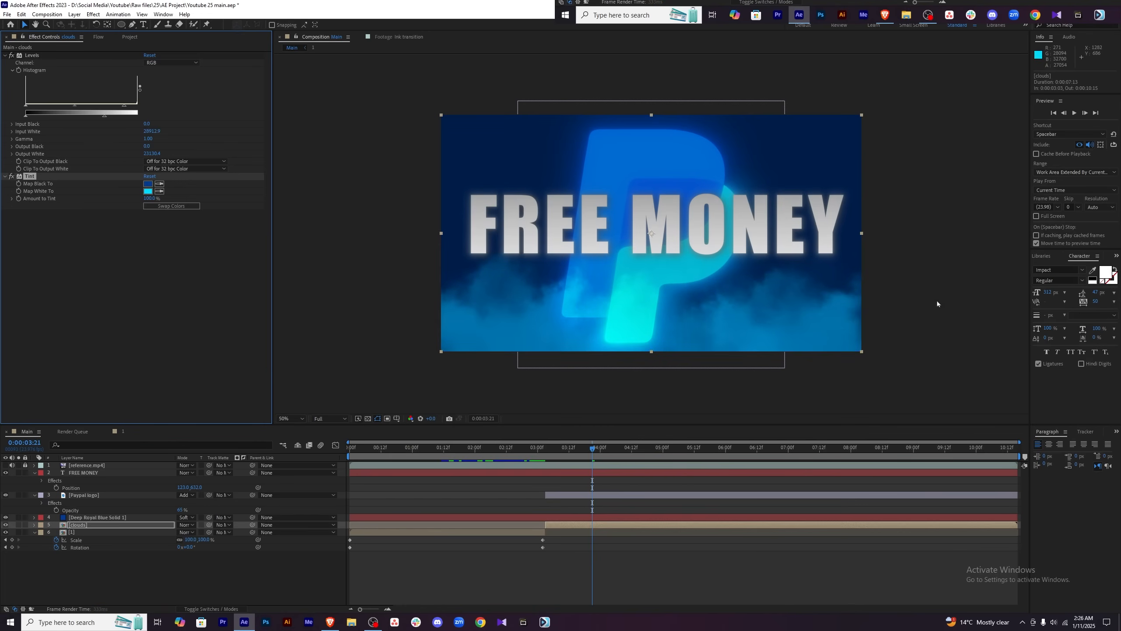
click(149, 192)
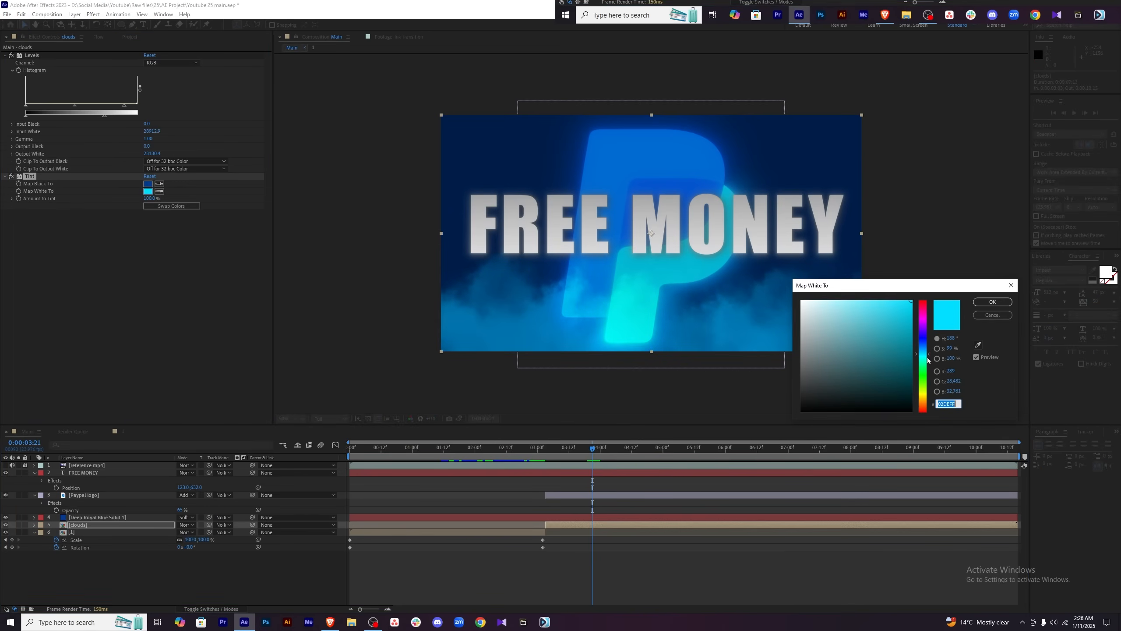
drag(928, 360, 931, 351)
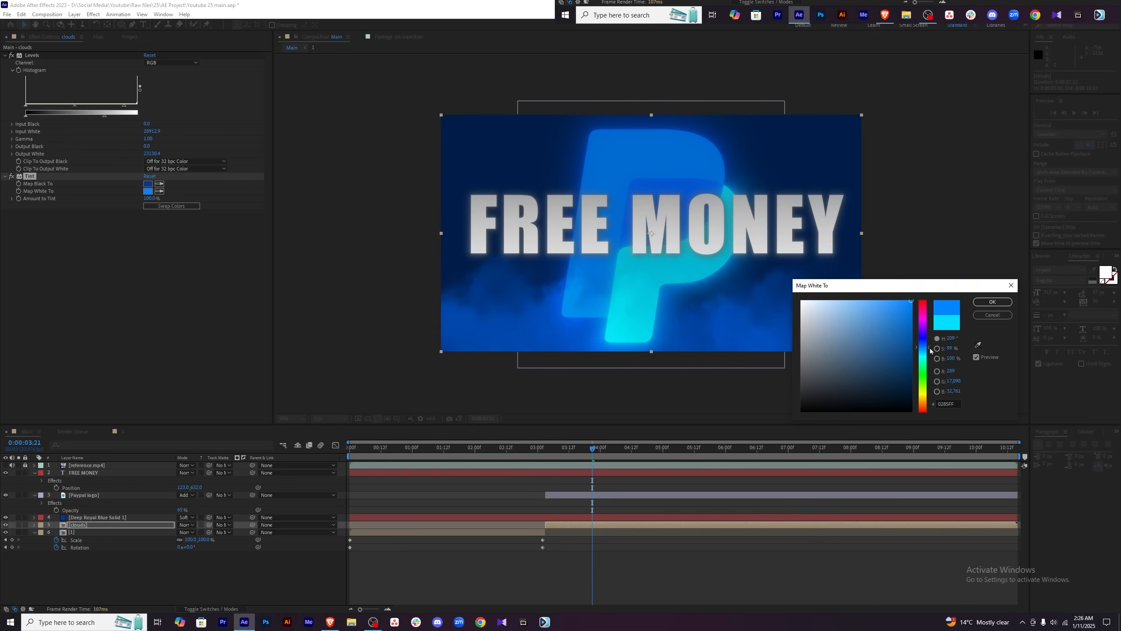
drag(910, 312, 945, 306)
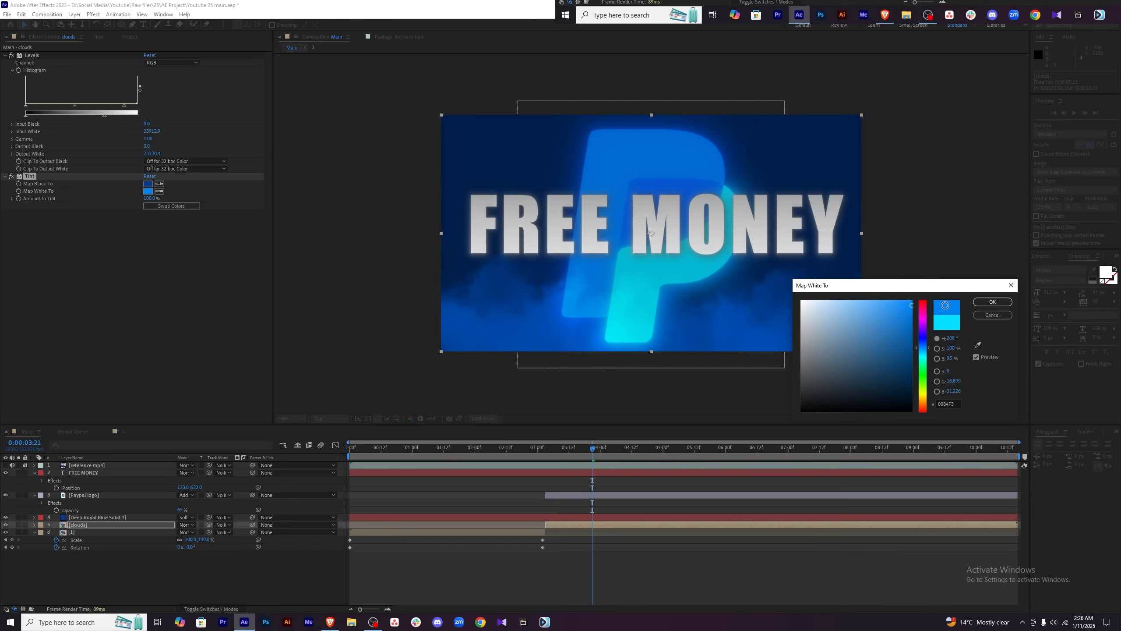
click(993, 314)
Resample the Tint white color from the cyan part of the logo and raise the clouds' Levels output white.
click(160, 191)
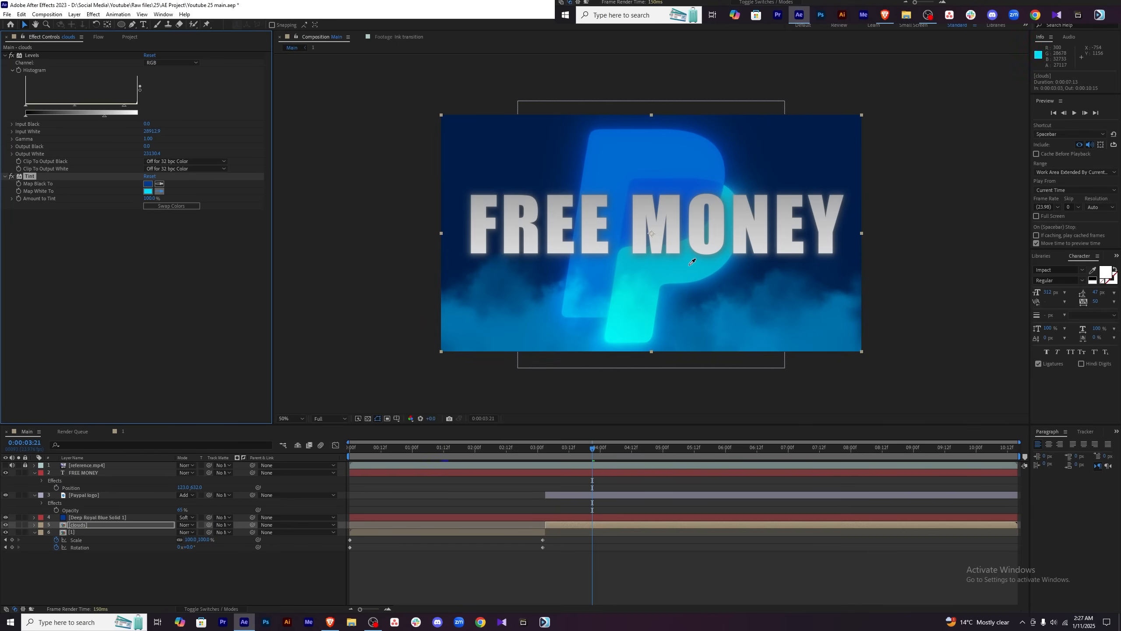
click(632, 318)
drag(105, 116, 113, 116)
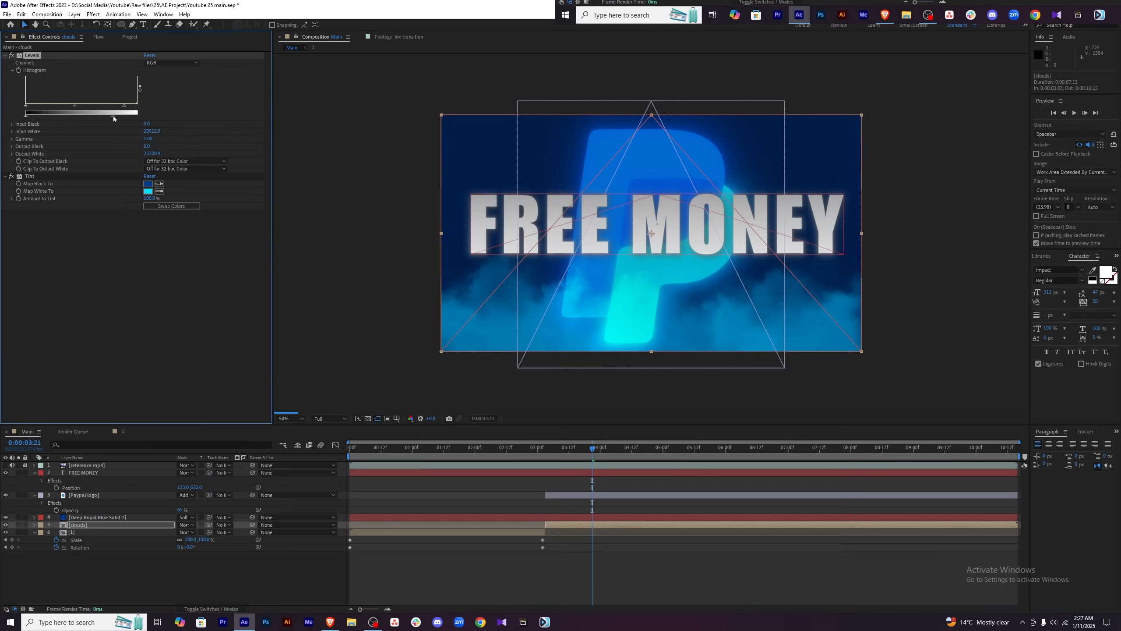
click(644, 581)
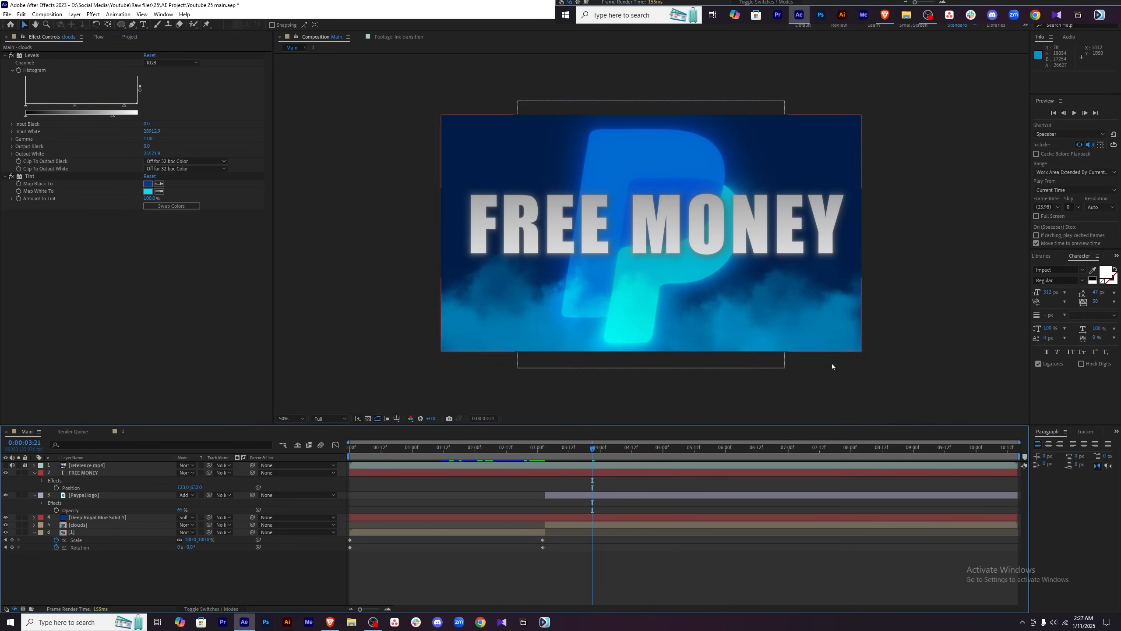
Compare the FREE MONEY scene with the reference video at 0:00:03:19 and hide the reference again.
drag(592, 449, 562, 446)
drag(562, 447, 586, 447)
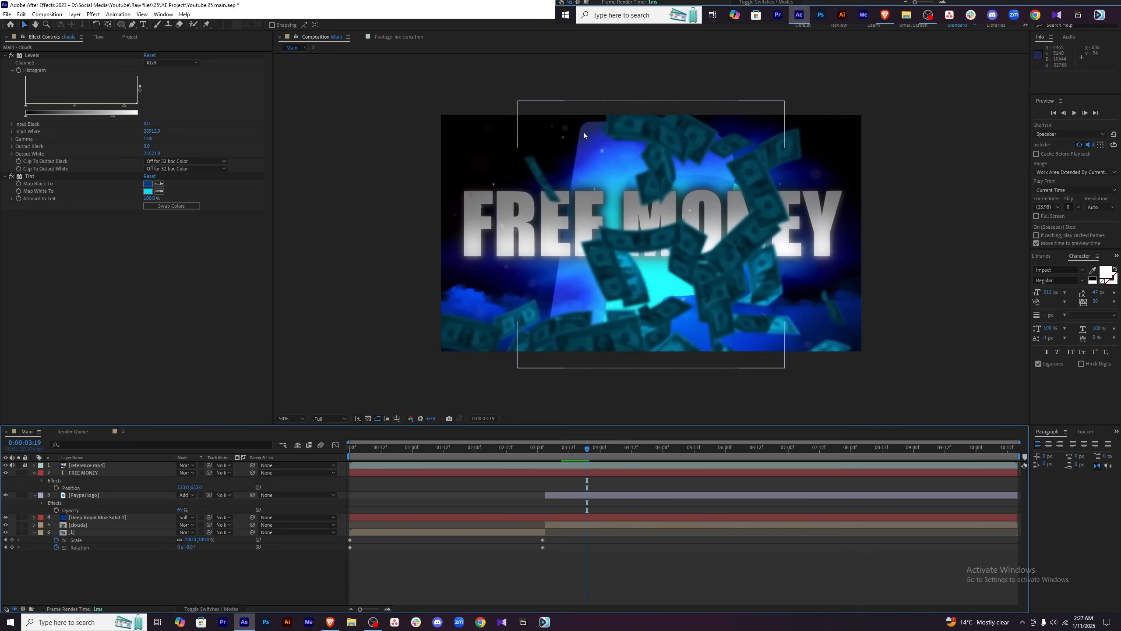
click(5, 466)
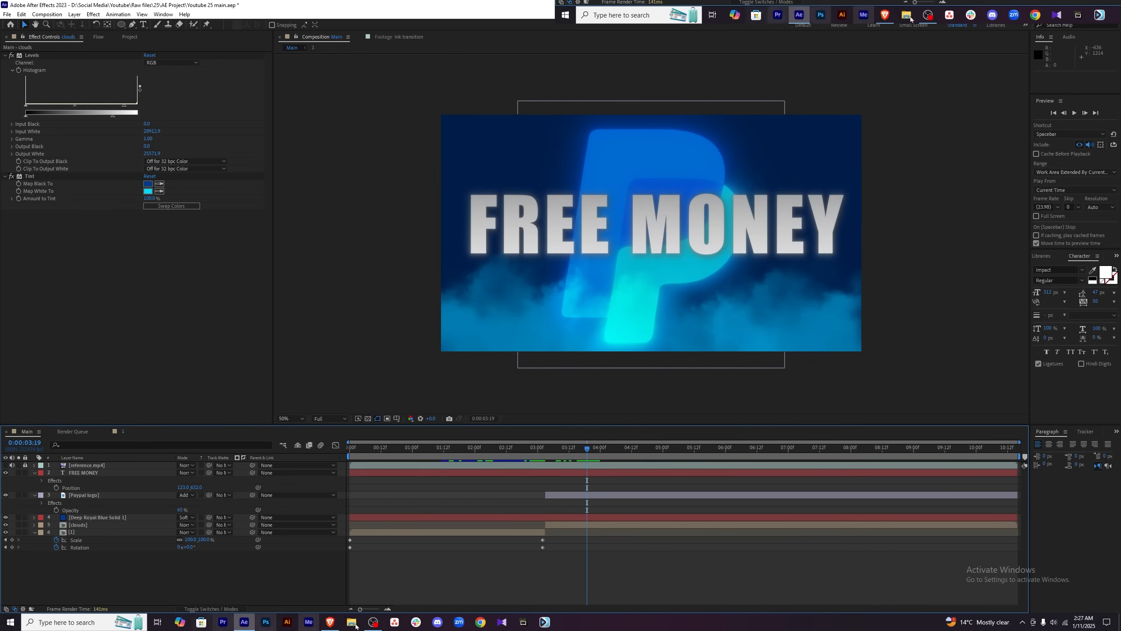
click(352, 622)
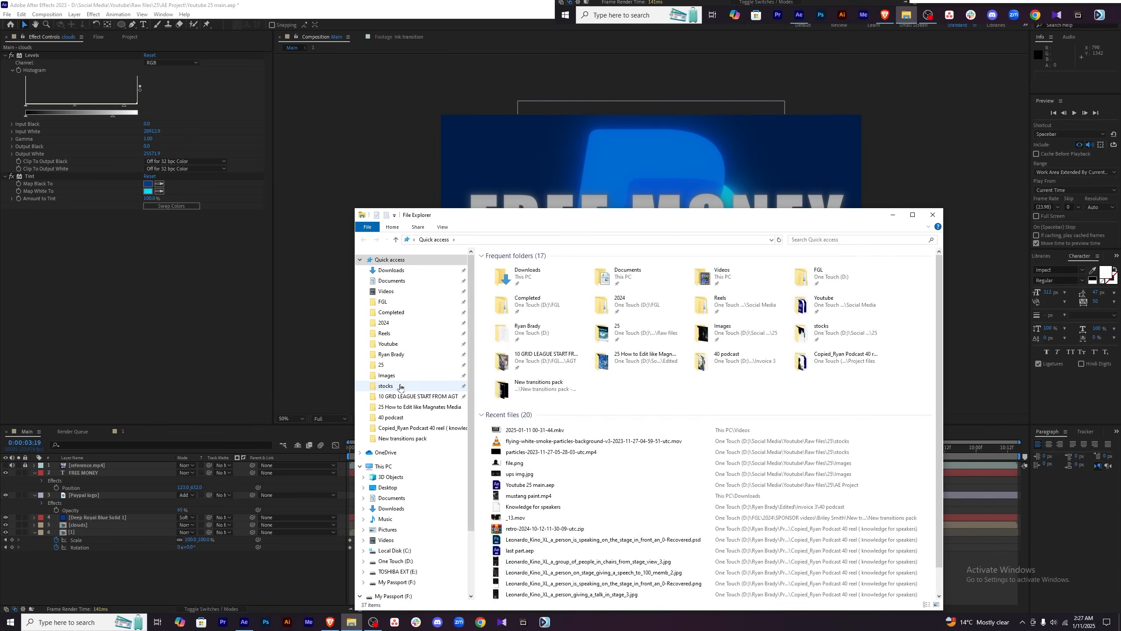
click(386, 385)
drag(711, 262, 101, 471)
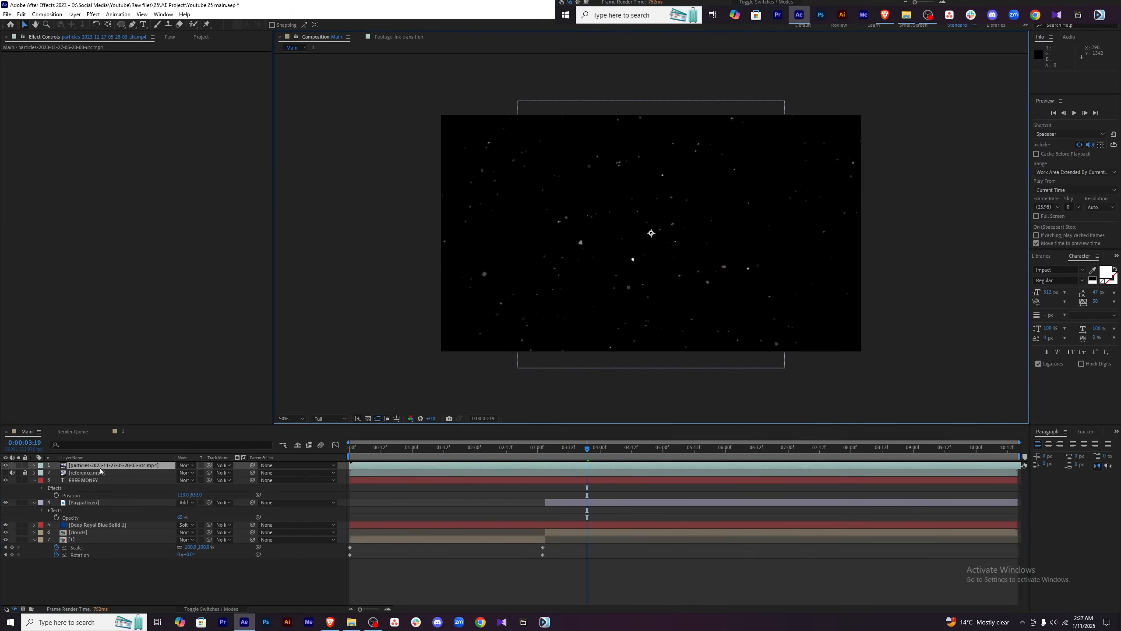
Set the particles layer's blending mode to Screen and its opacity to 50%.
click(186, 466)
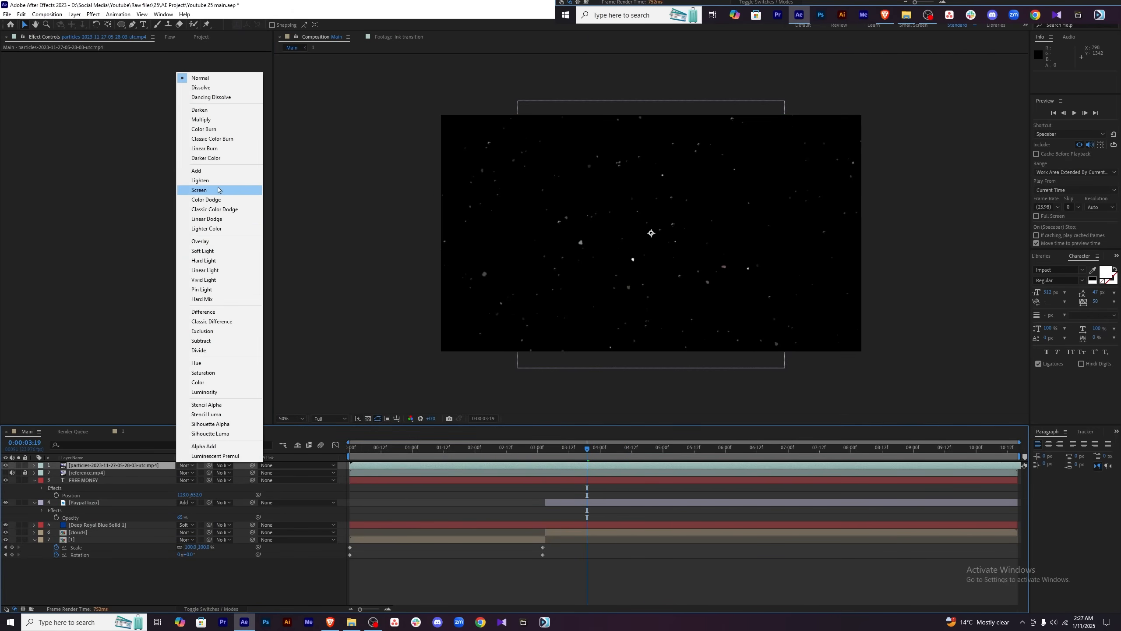
click(219, 190)
key(t)
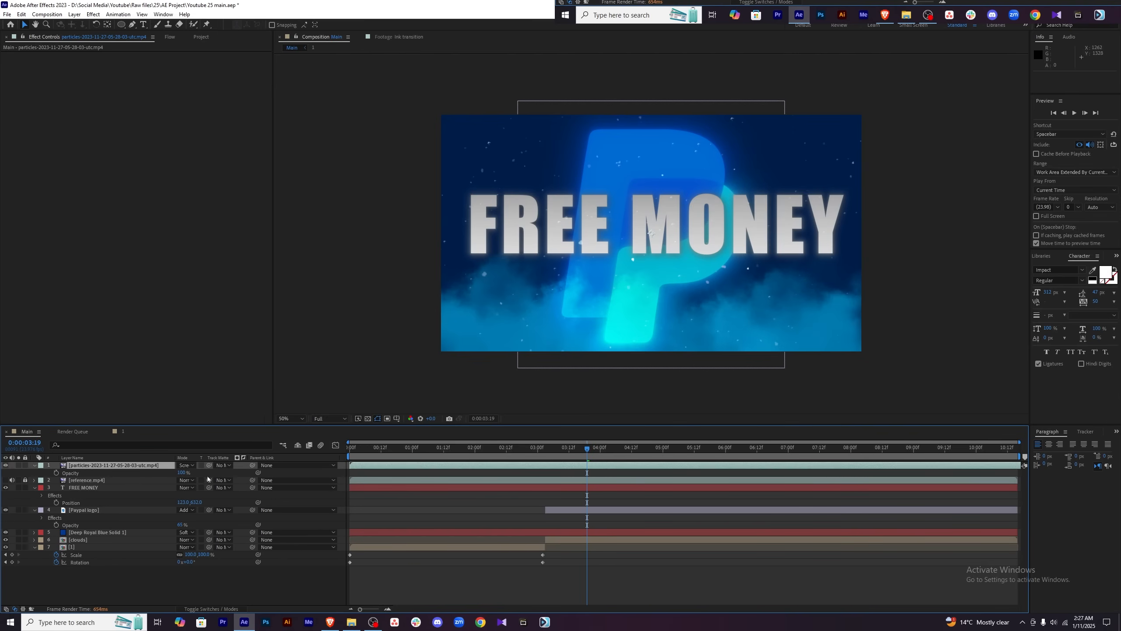
click(184, 472)
key(Return)
Try the Add and Lighten blending modes on the particles layer and return it to Screen.
click(185, 466)
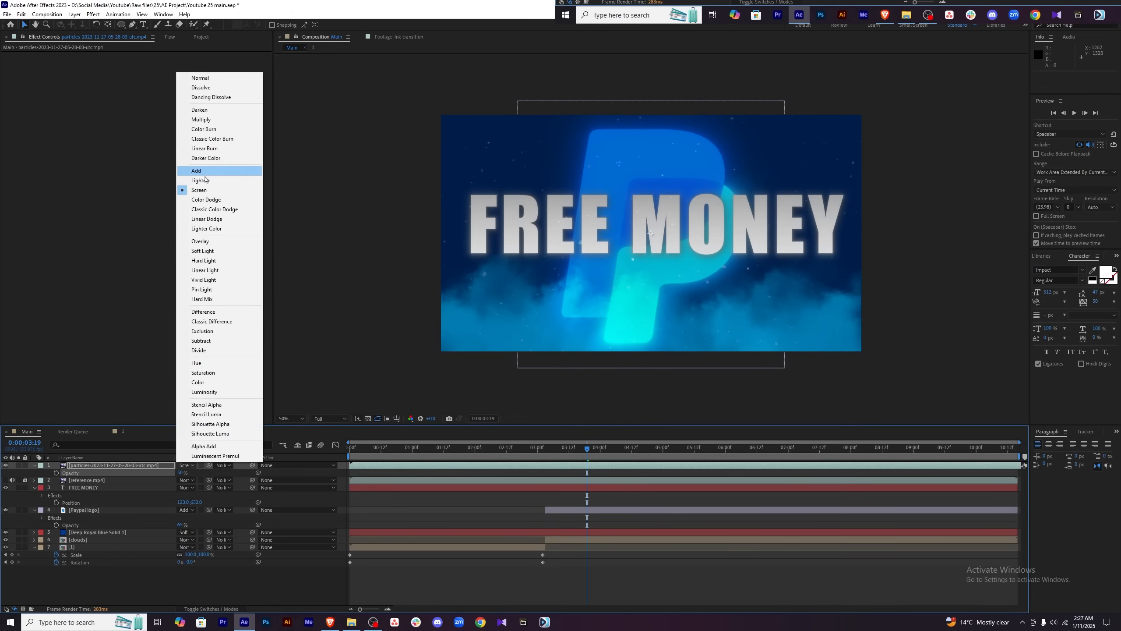
click(205, 177)
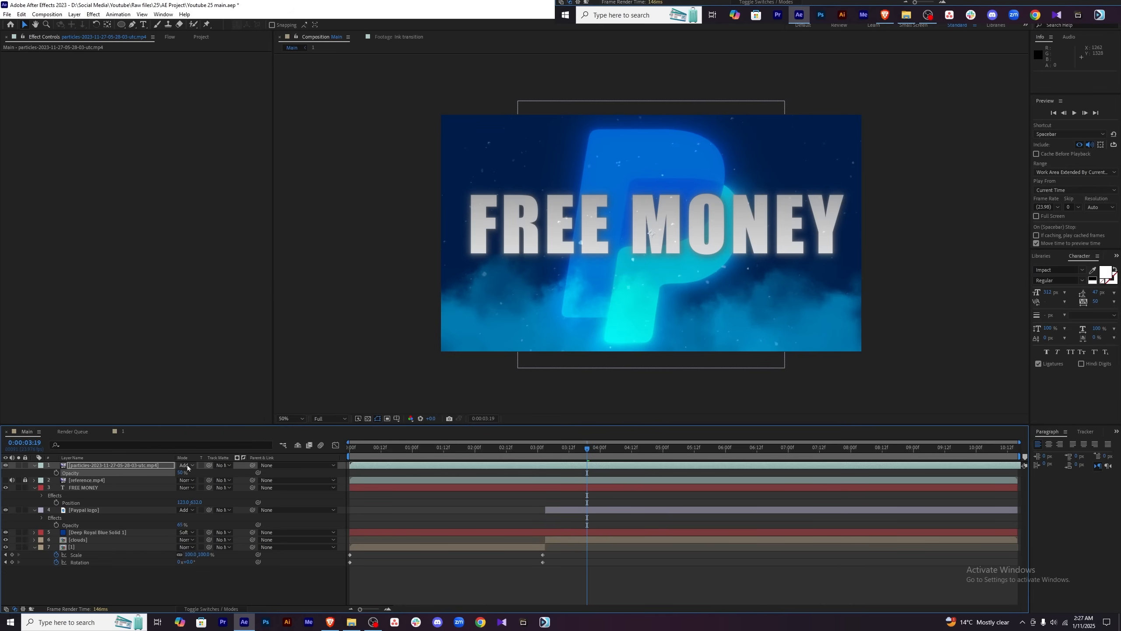
click(186, 466)
click(204, 183)
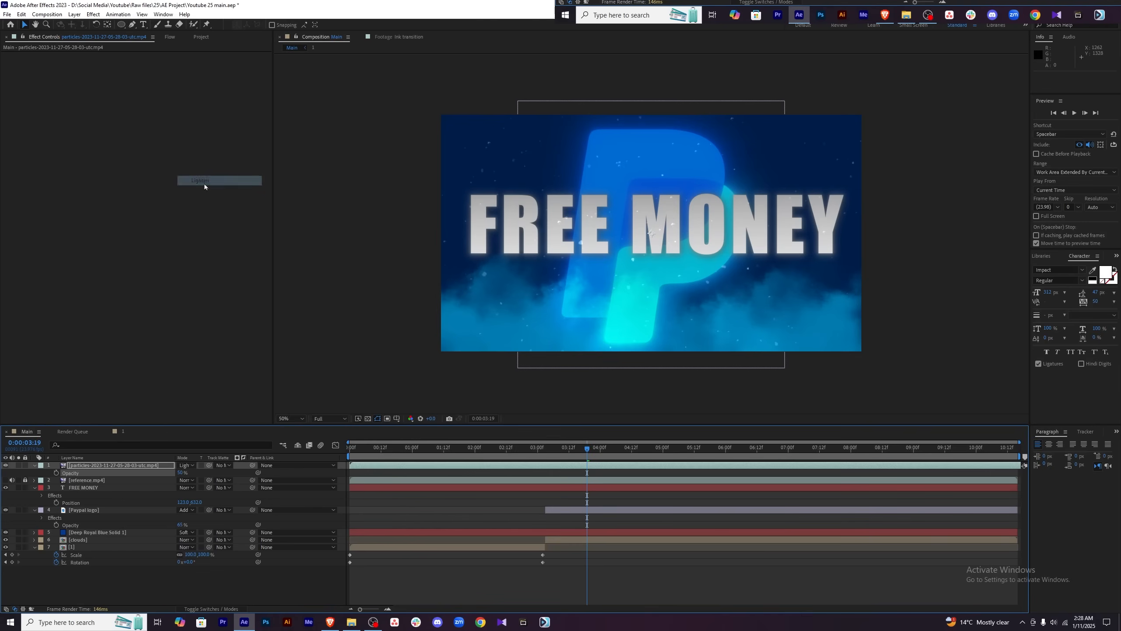
click(185, 466)
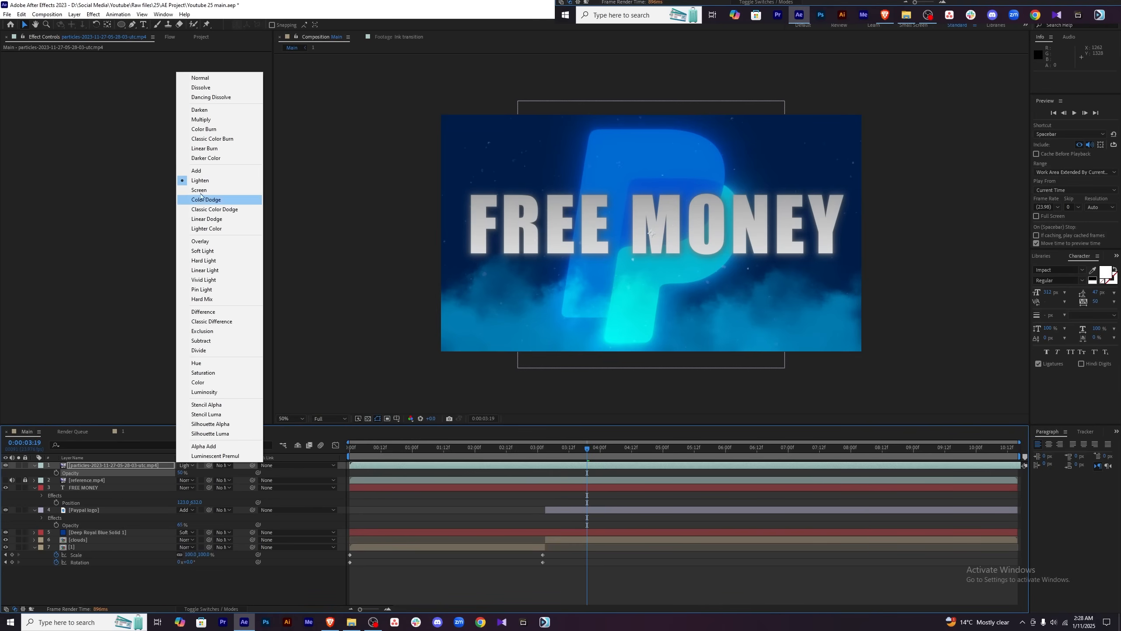
click(201, 190)
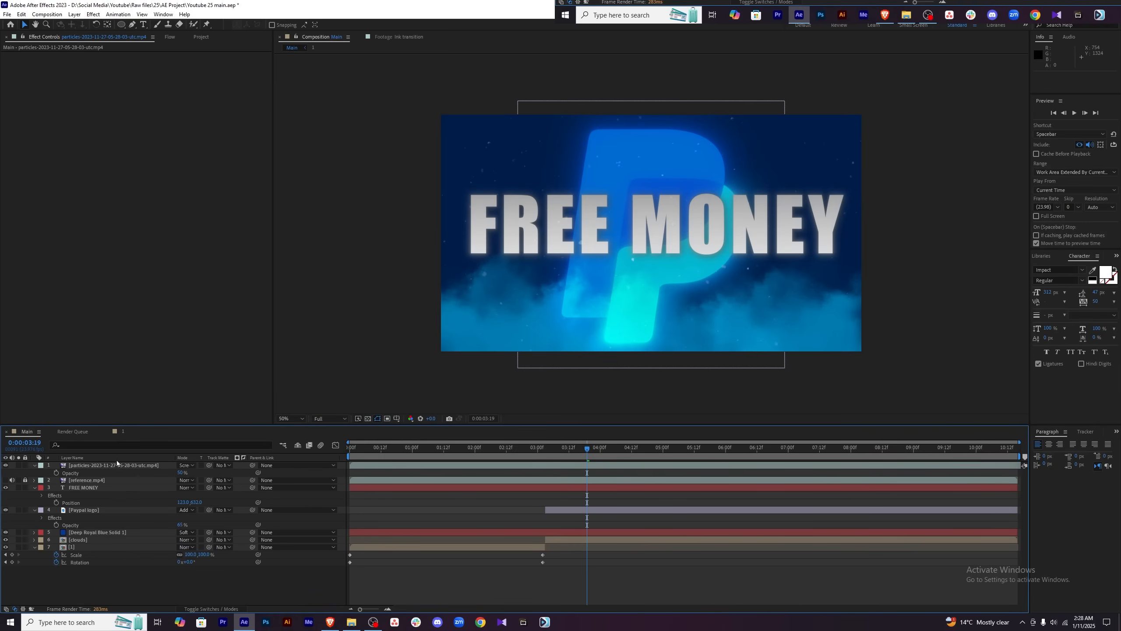
Move the particles layer beneath the FREE MONEY text and trim the starts of the text, particles and blue solid layers to 0:00:03:03.
drag(118, 463, 123, 504)
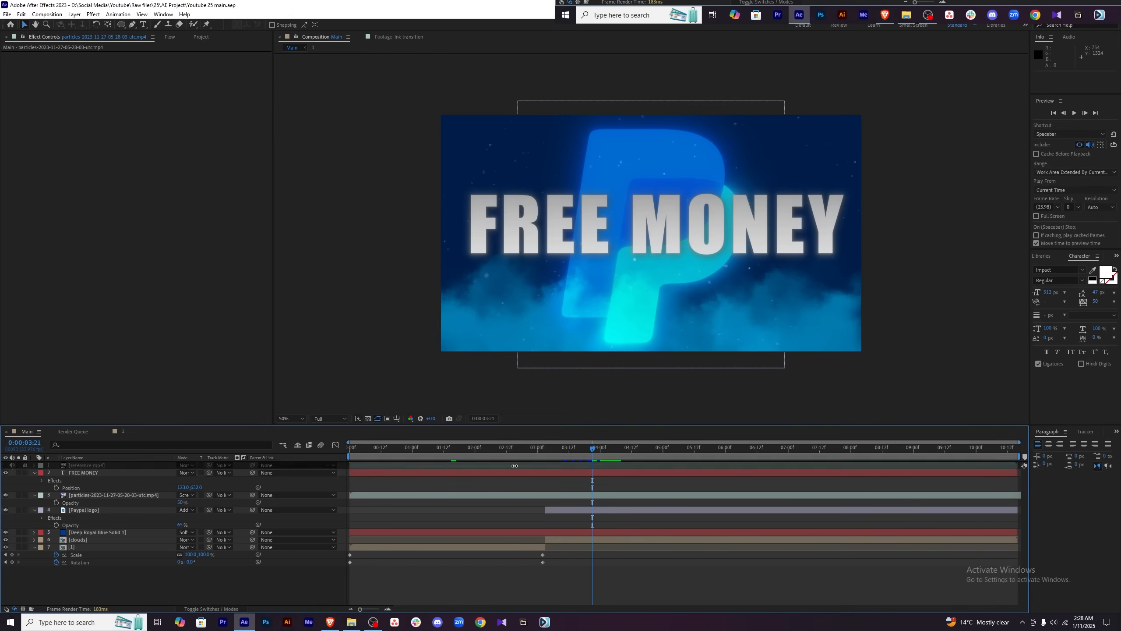
click(352, 477)
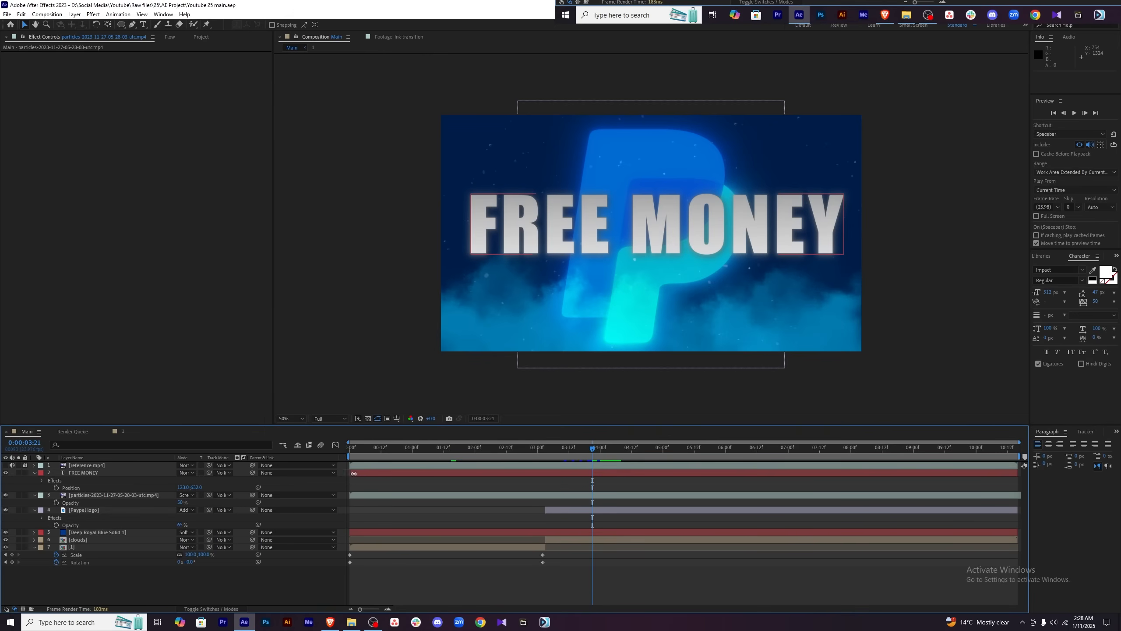
drag(354, 473, 546, 473)
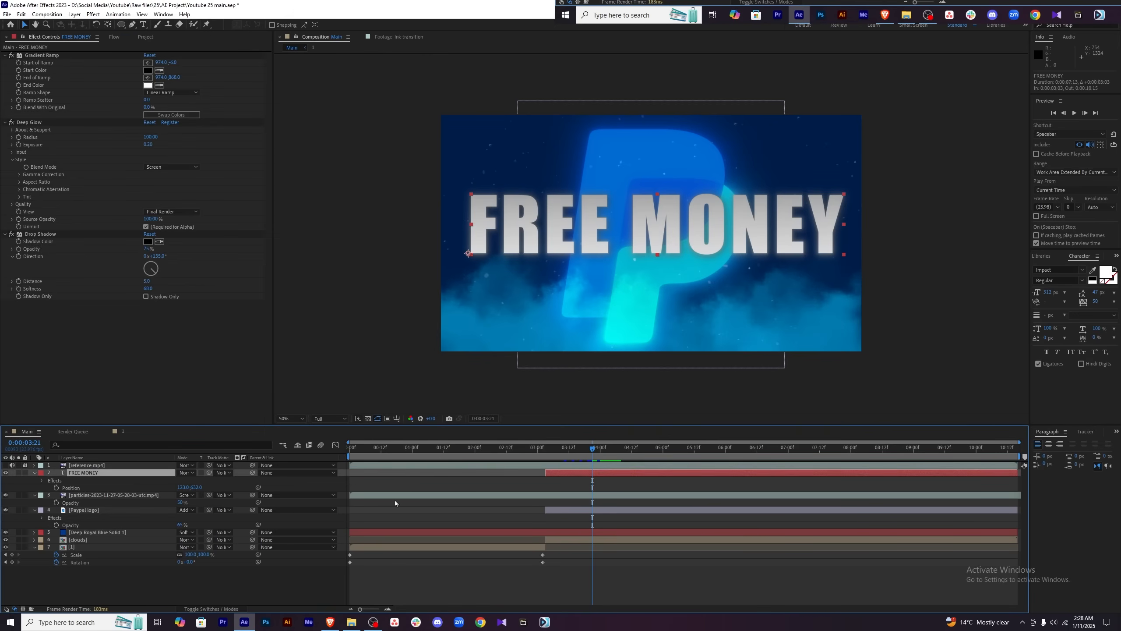
drag(352, 495, 535, 494)
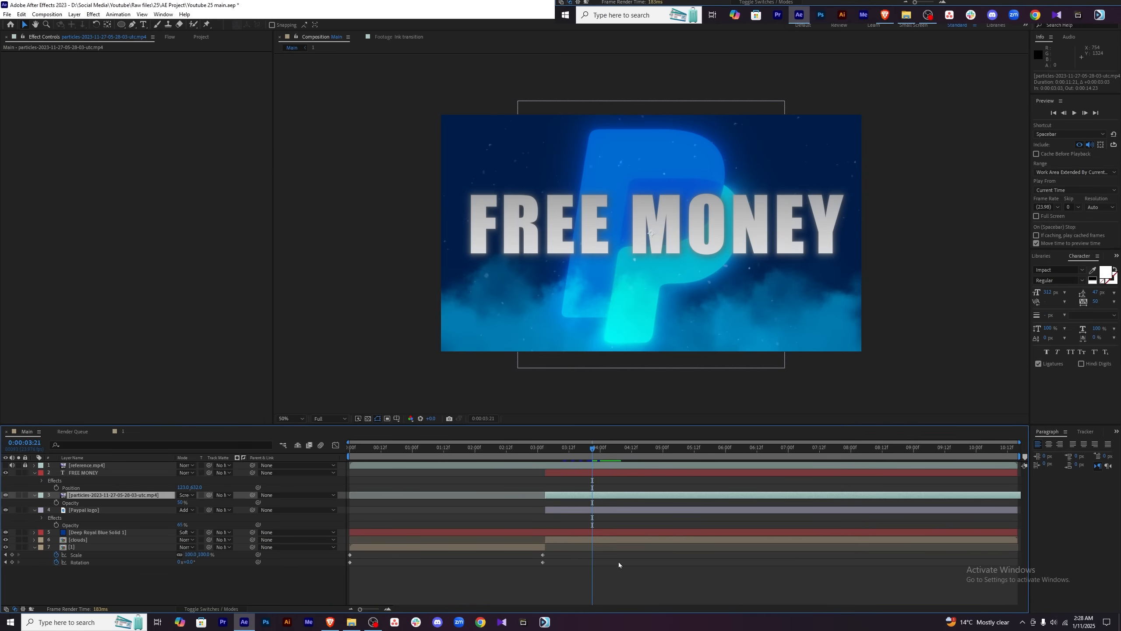
drag(352, 533, 546, 532)
Examine the reference video's flying money and particles between 0:00:03:18 and 0:00:03:21.
mouse_move(592, 447)
mouse_down()
mouse_move(451, 448)
mouse_move(584, 448)
mouse_up()
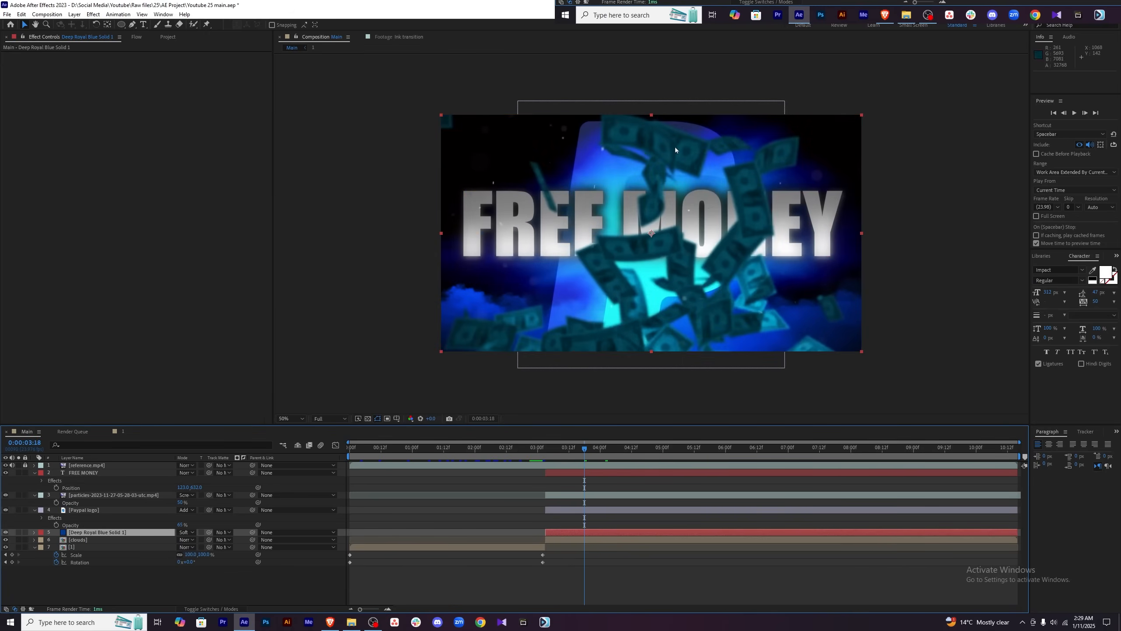
mouse_move(584, 451)
mouse_down()
mouse_move(565, 452)
mouse_move(593, 451)
mouse_up()
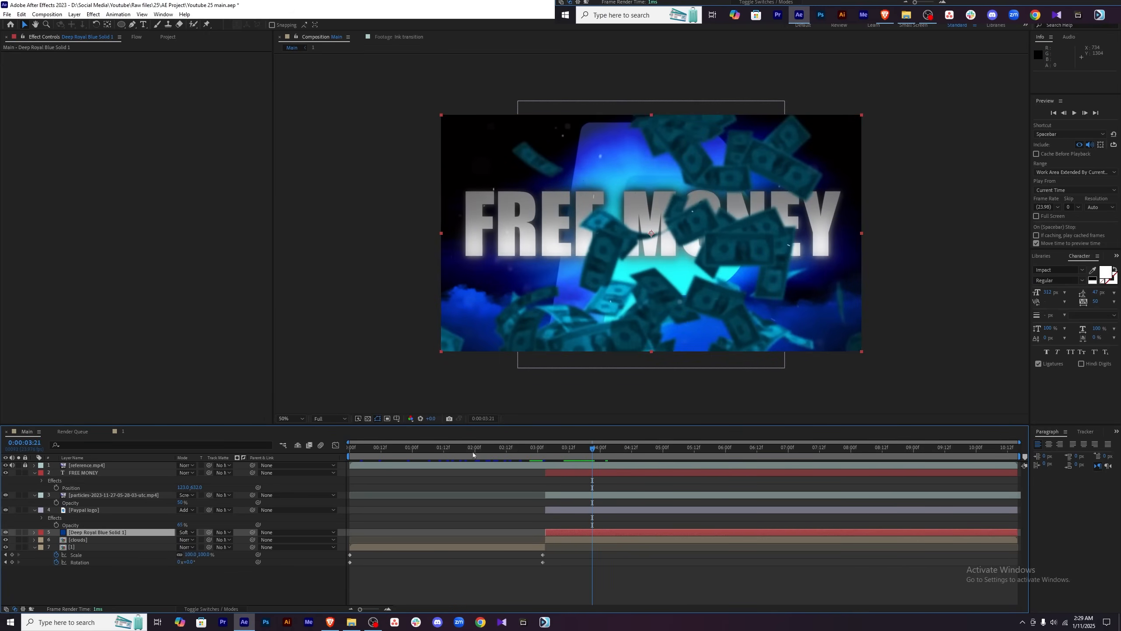
Hide the reference.mp4 layer and add Doller Blast 01.mov from the doller-blast stock folder to the Main timeline.
click(5, 465)
click(350, 623)
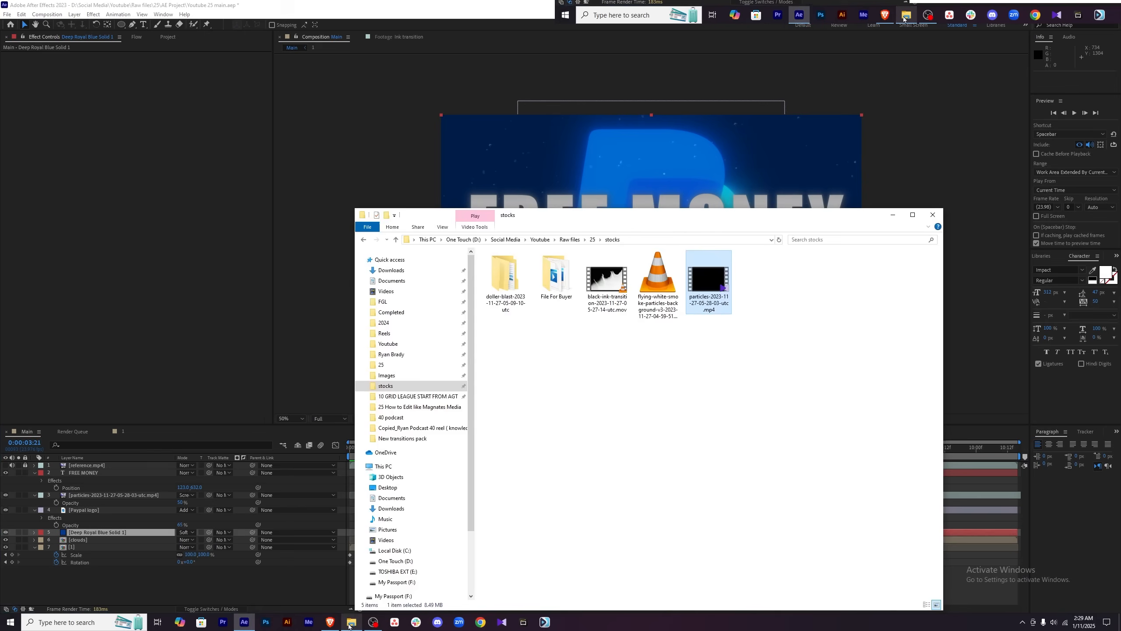
click(523, 282)
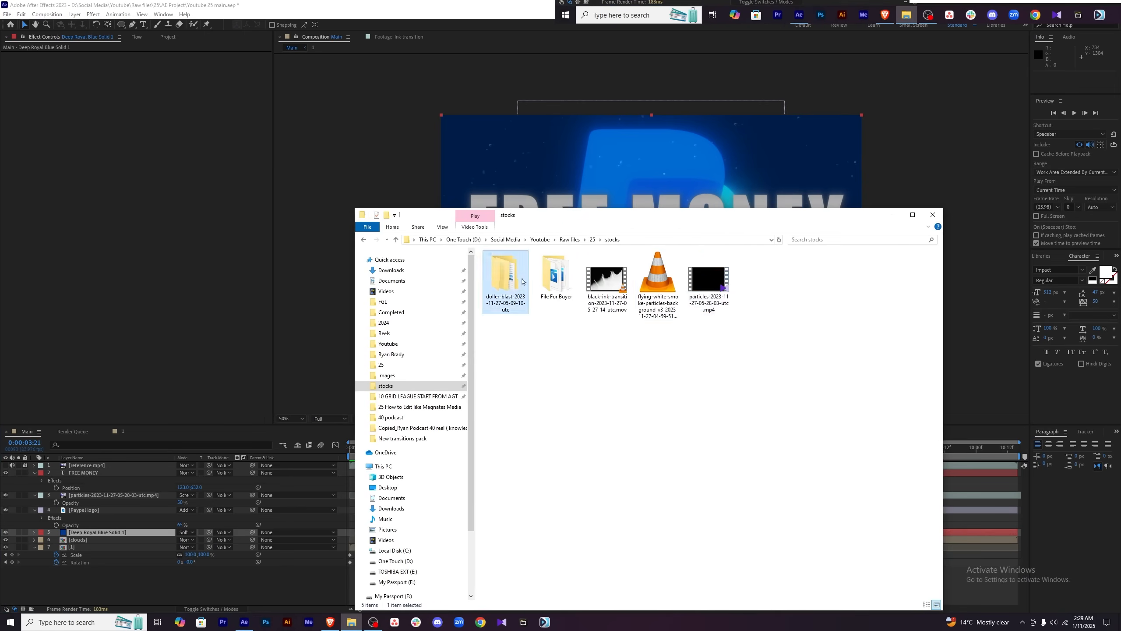
double_click(522, 281)
double_click(529, 266)
double_click(541, 266)
drag(512, 279, 125, 592)
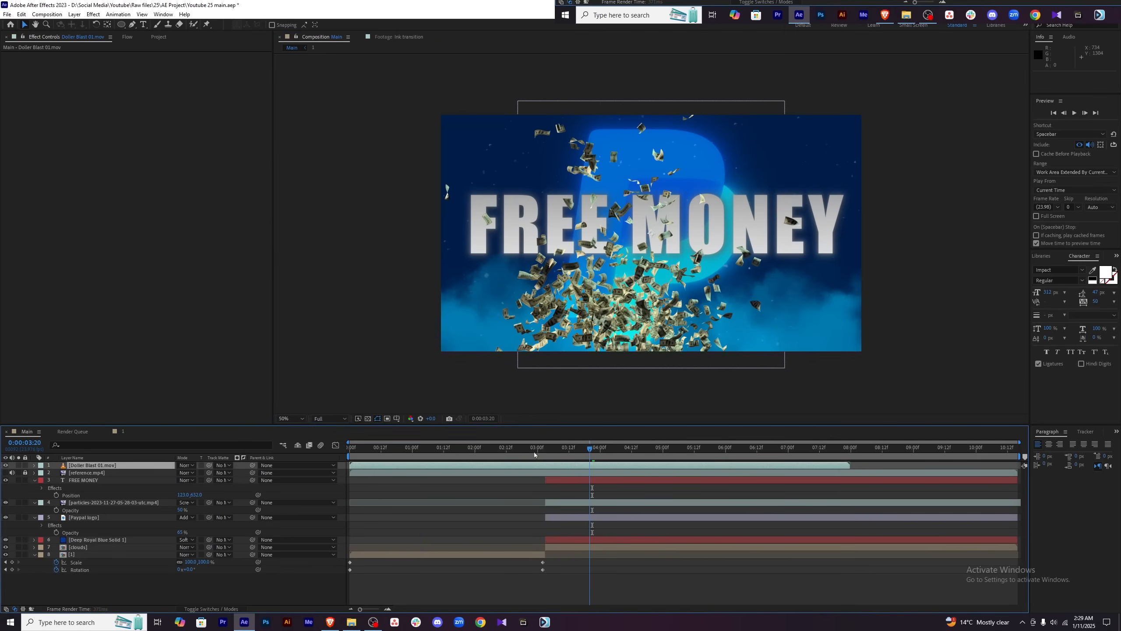
Place the Doller Blast 01.mov layer beneath the FREE MONEY text and shift its start to 0:00:02:22.
drag(534, 454, 446, 466)
drag(558, 466, 639, 468)
drag(88, 465, 121, 496)
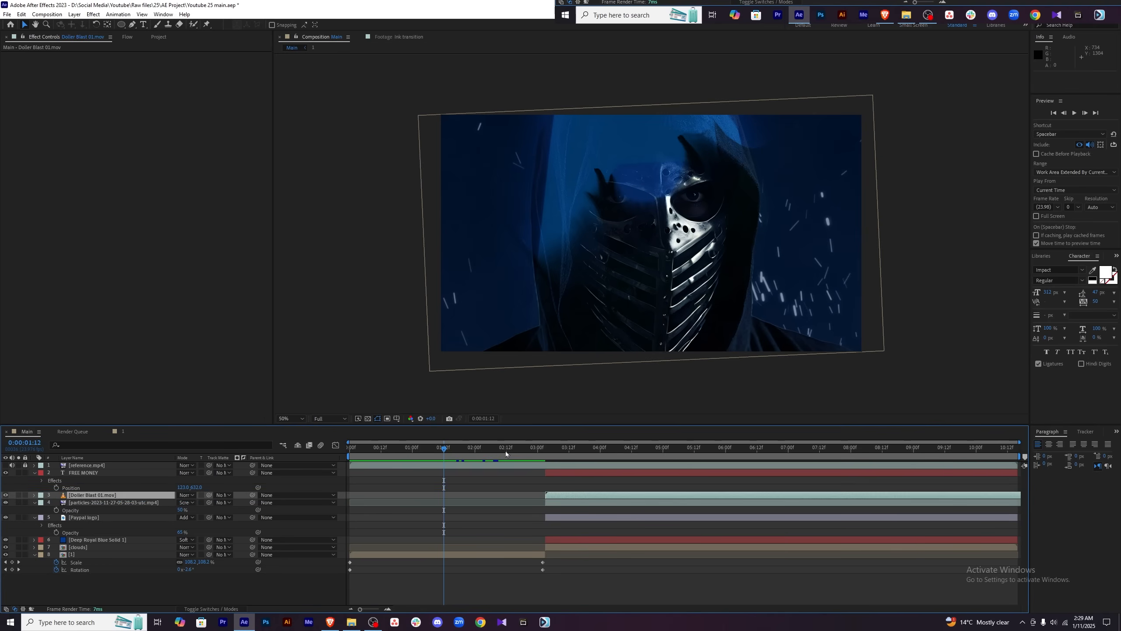
click(564, 449)
drag(572, 495, 559, 495)
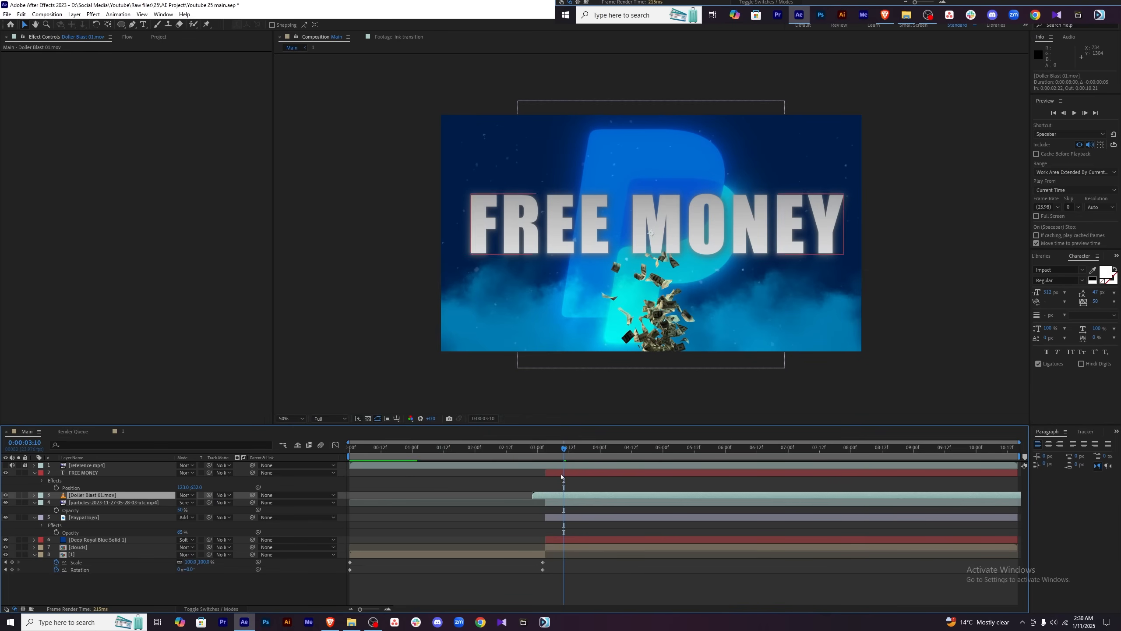
click(551, 450)
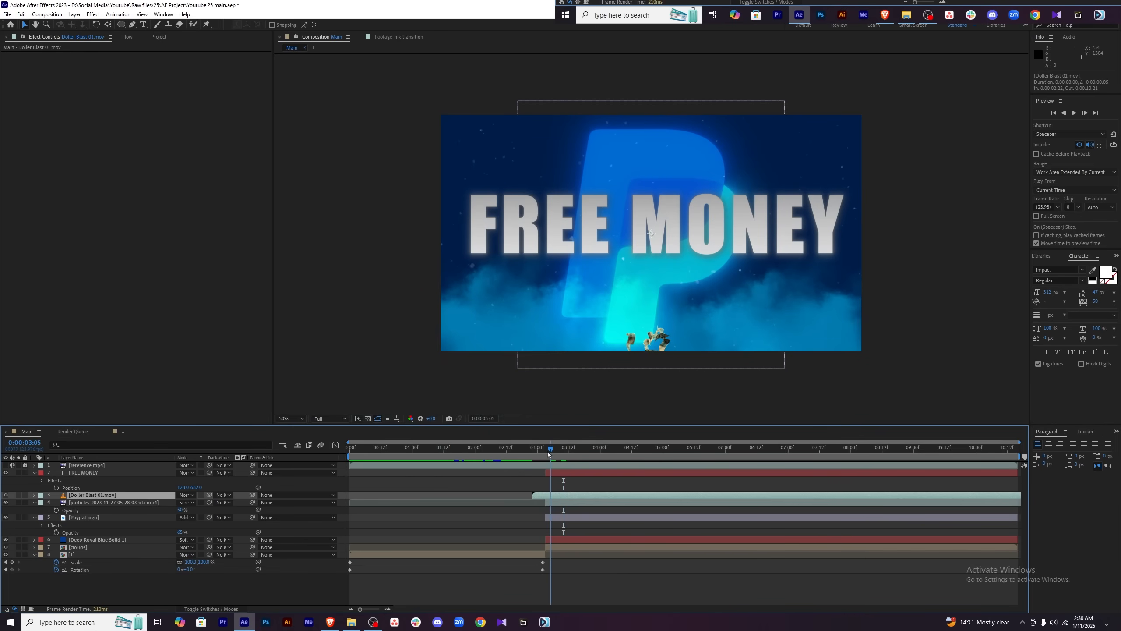
drag(548, 451, 568, 451)
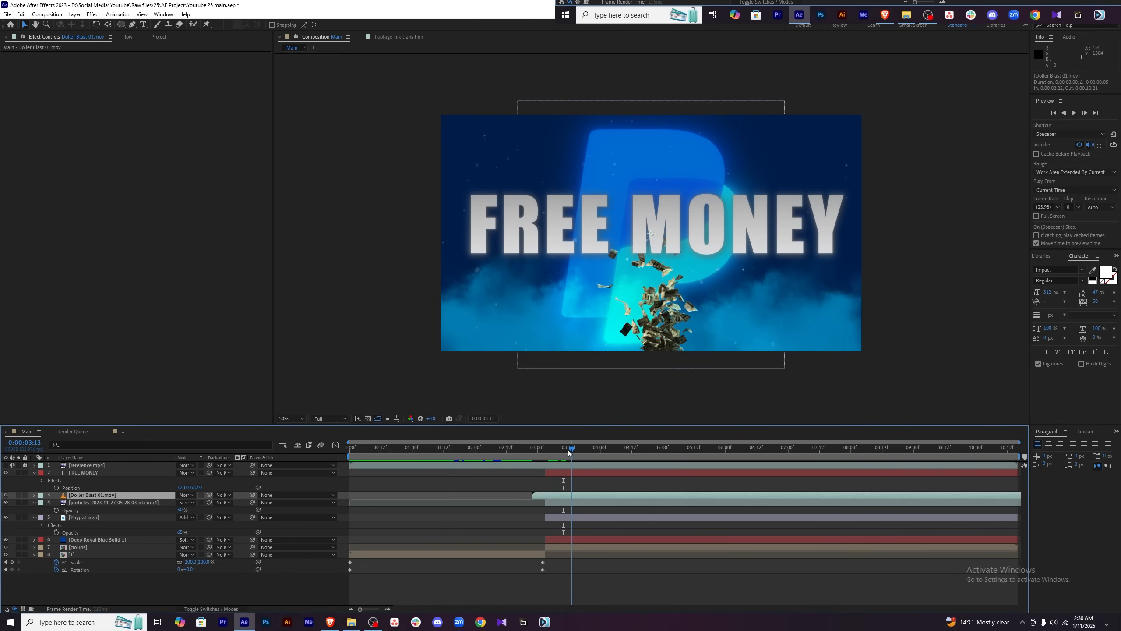
Scale the Doller Blast 01.mov clip up to more than double and move its layer above the FREE MONEY text.
key(s)
drag(191, 503, 251, 498)
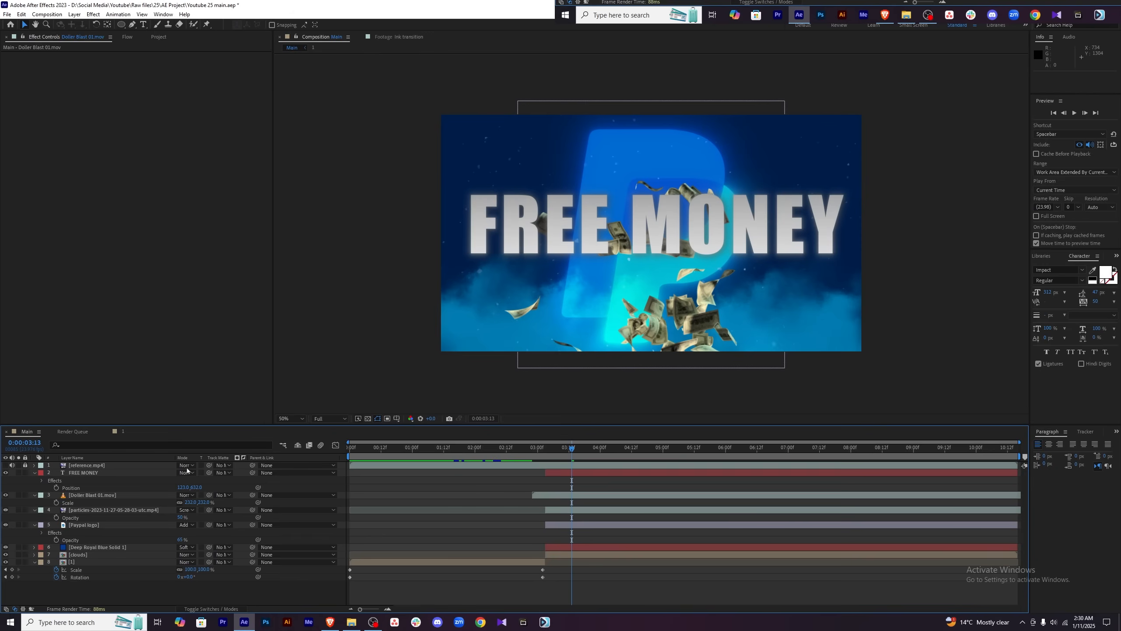
drag(125, 494, 124, 473)
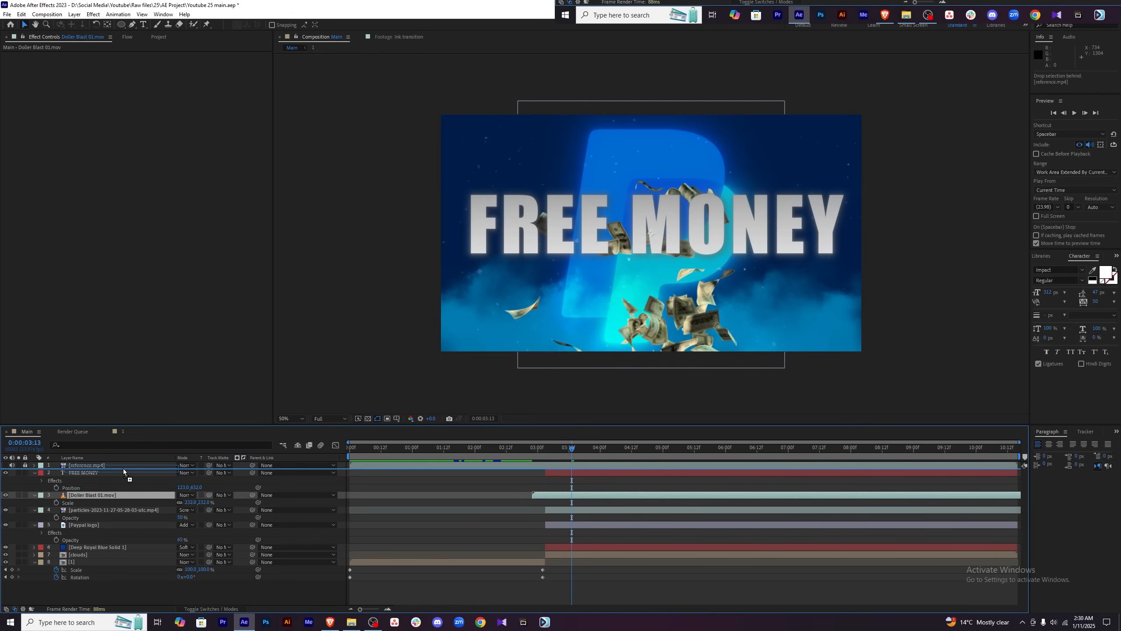
Shift the Doller Blast 01.mov layer slightly left by setting its X position to 930.
click(551, 449)
drag(551, 450, 651, 453)
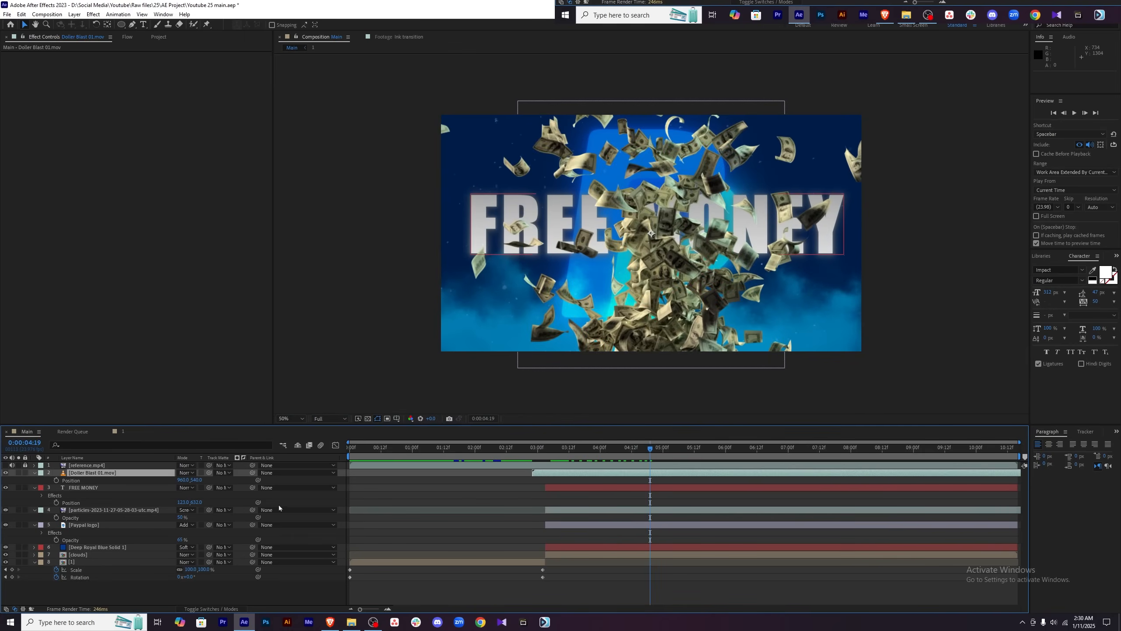
key(p)
drag(182, 479, 170, 478)
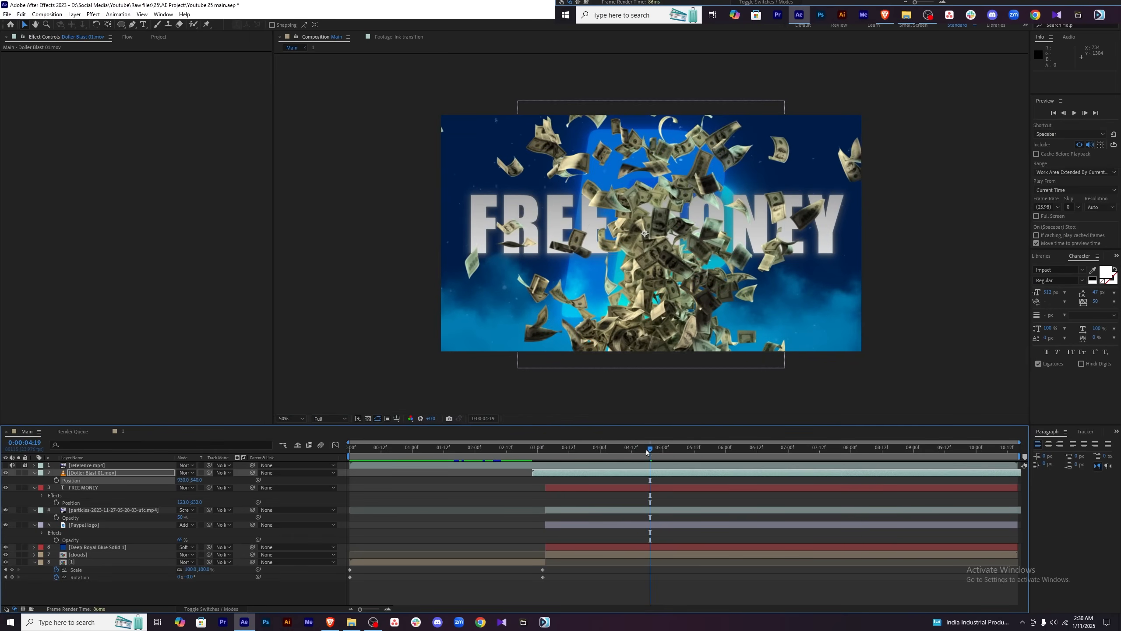
Trim the start of the Doller Blast 01.mov layer to 0:00:03:03, save the project and play back the shot.
mouse_move(551, 450)
mouse_down()
mouse_move(658, 451)
mouse_move(555, 451)
mouse_move(543, 474)
mouse_move(540, 451)
mouse_up()
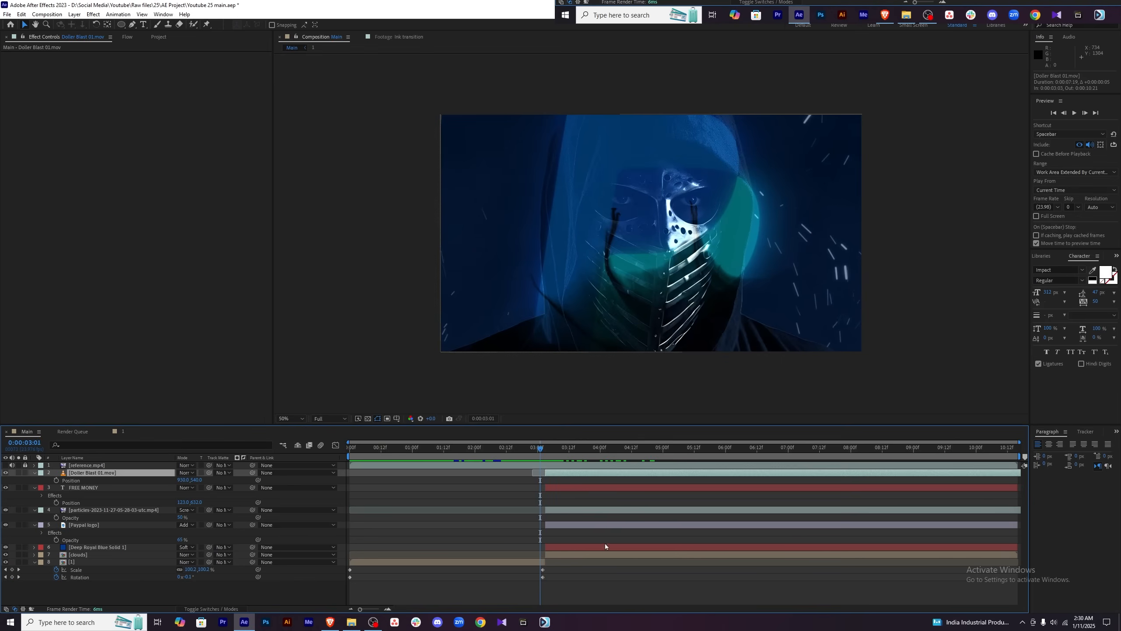
click(604, 583)
key(ctrl+s)
key(space)
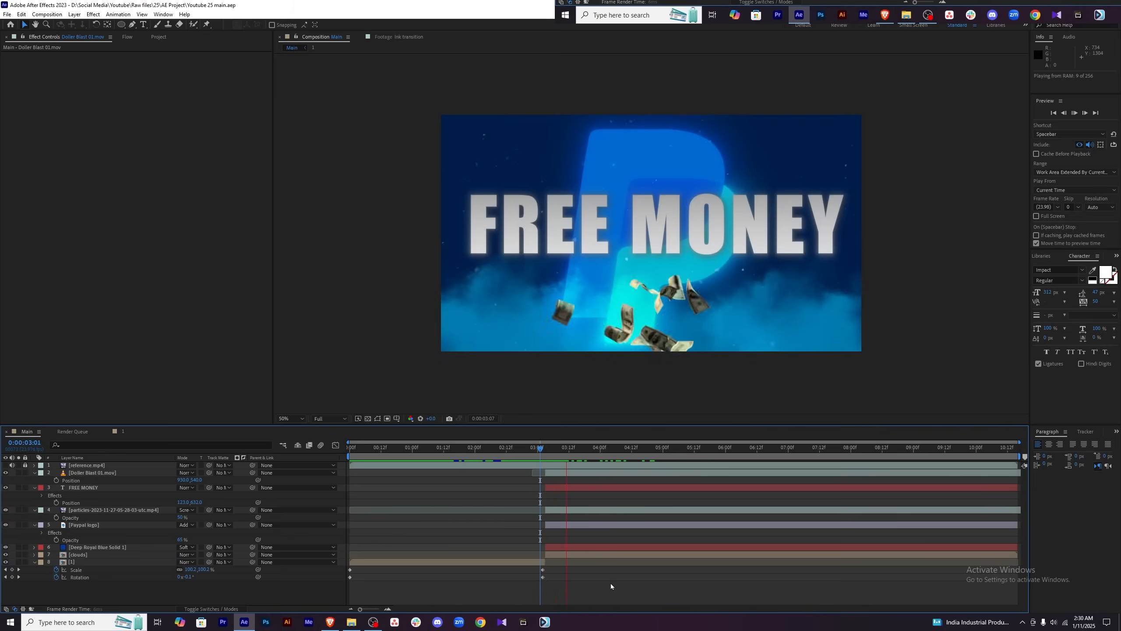
Apply the Tint effect to the Doller Blast 01.mov layer.
click(608, 450)
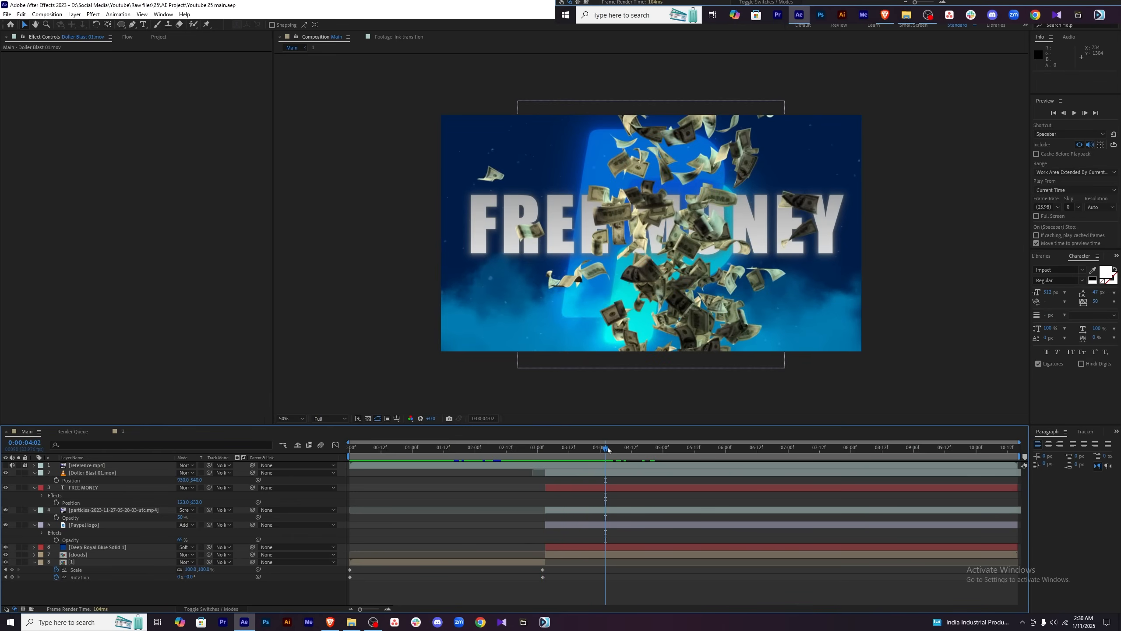
mouse_move(608, 450)
mouse_down()
mouse_move(566, 456)
mouse_move(613, 457)
mouse_move(598, 455)
mouse_up()
click(629, 175)
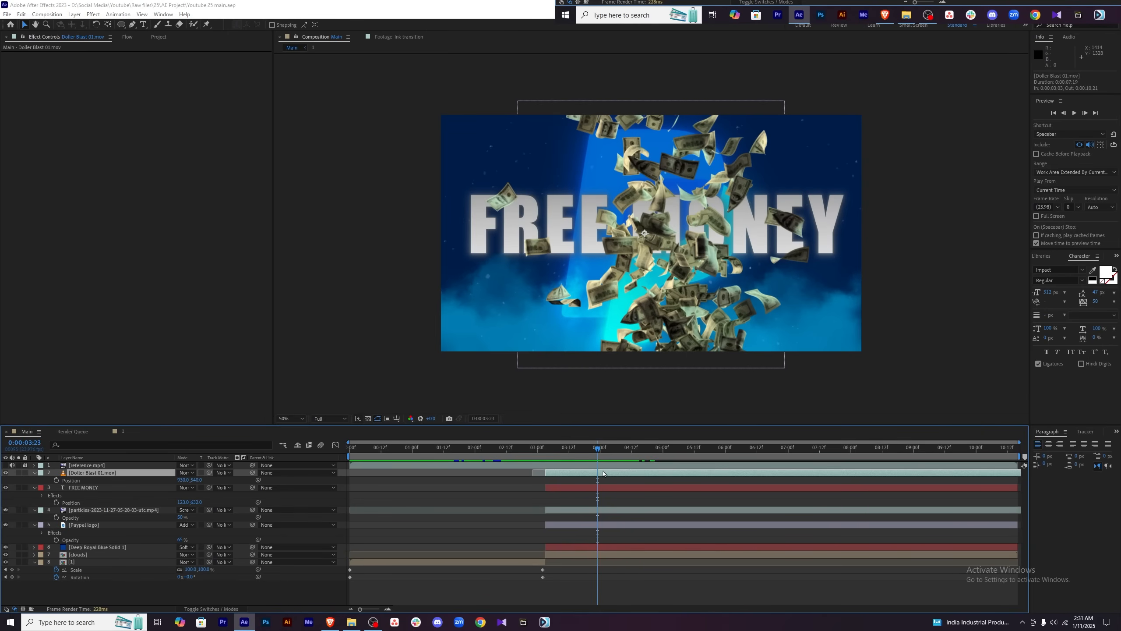
key(ctrl+space)
text(ti)
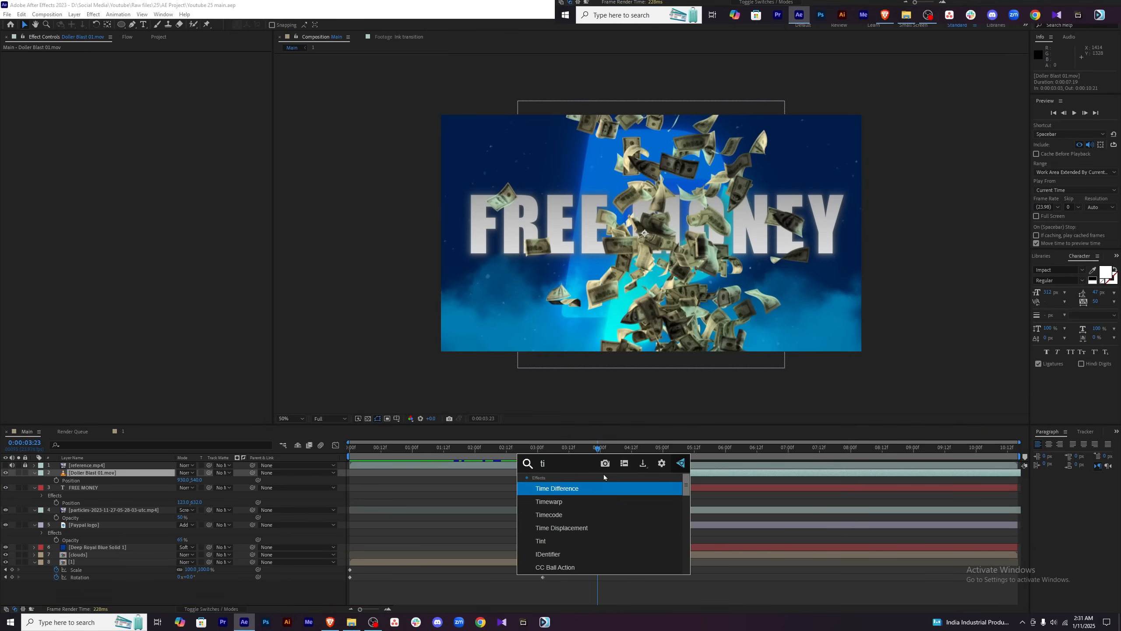
text(nt)
key(Return)
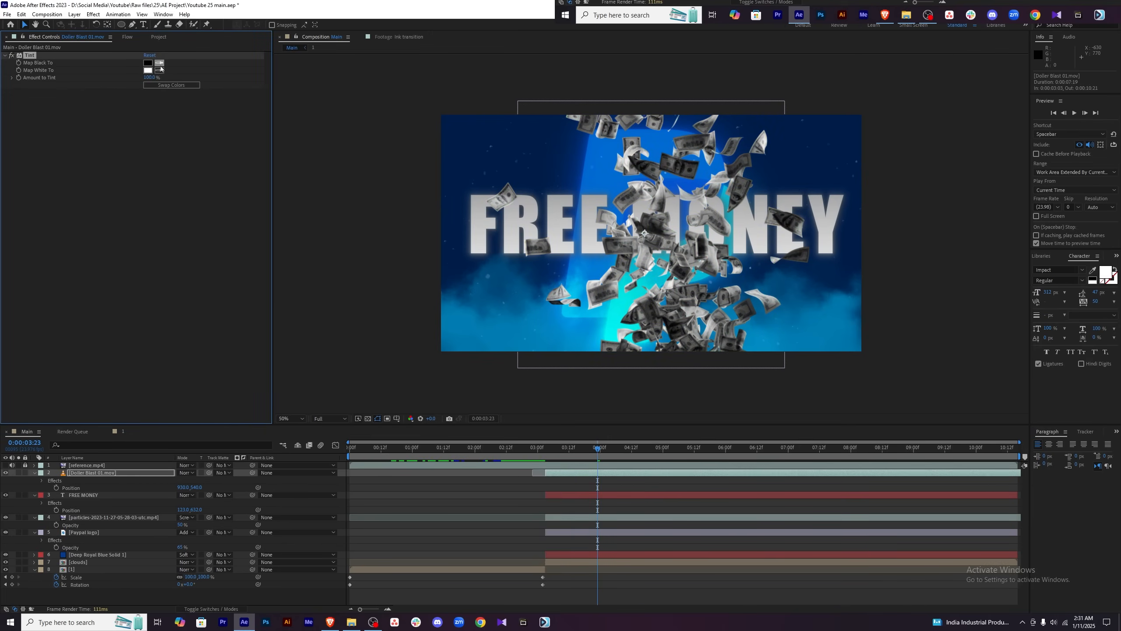
Sample the dark blue background for the tint's Map Black To and the bright blue logo for Map White To.
click(160, 63)
click(469, 132)
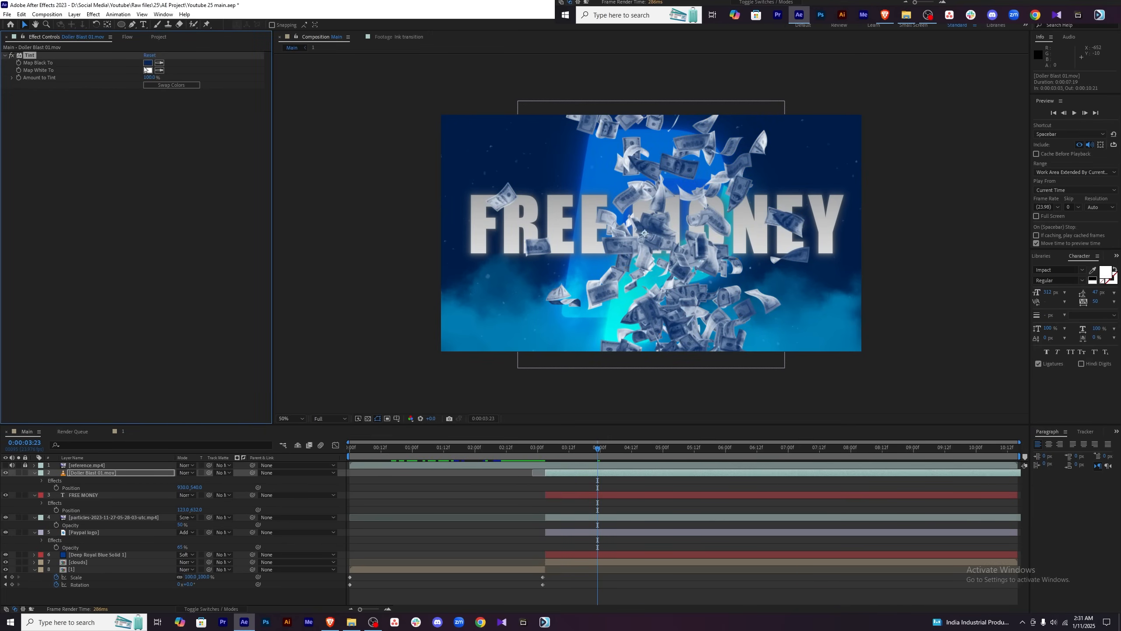
click(159, 71)
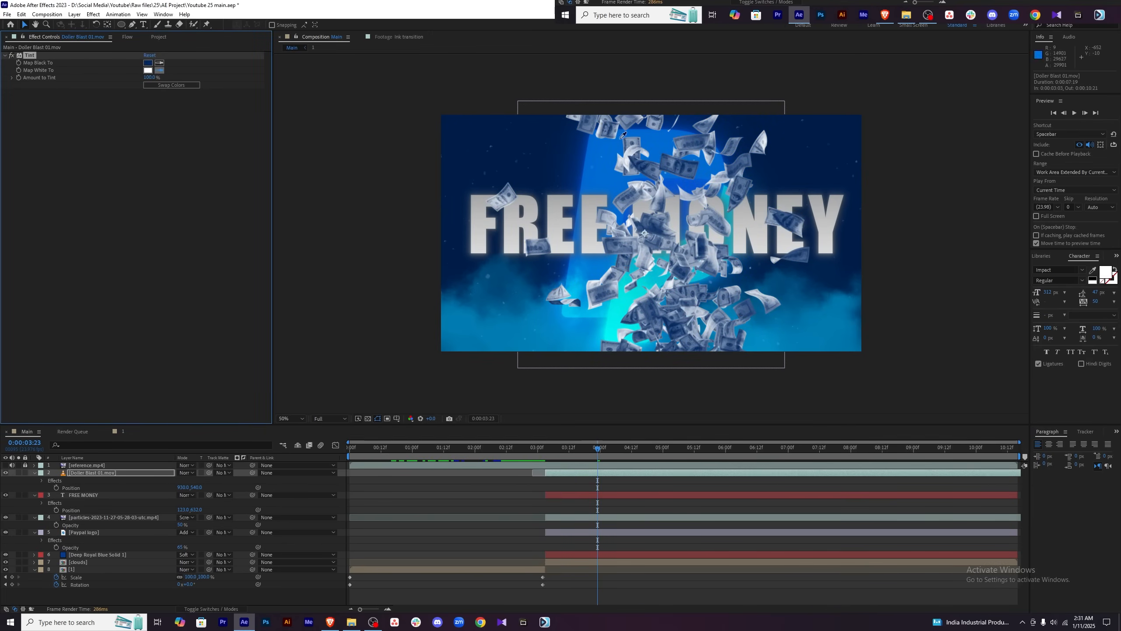
click(610, 159)
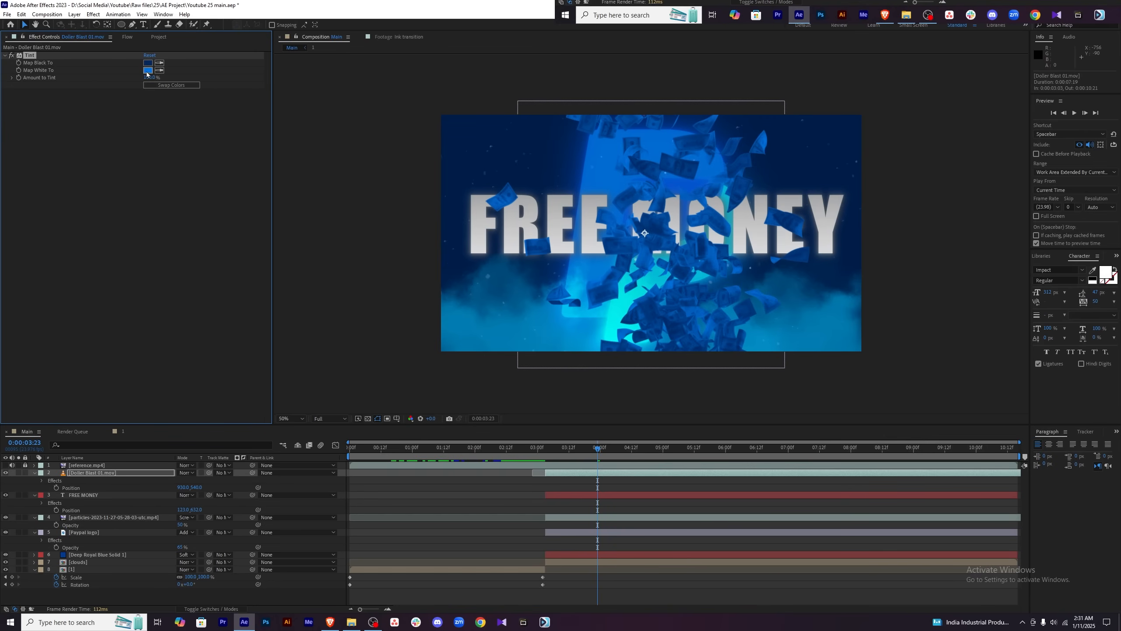
Set the tint's Map White To colour to a soft turquoise with hue 171°, saturation 61% and brightness 90%.
click(148, 71)
drag(924, 346, 928, 360)
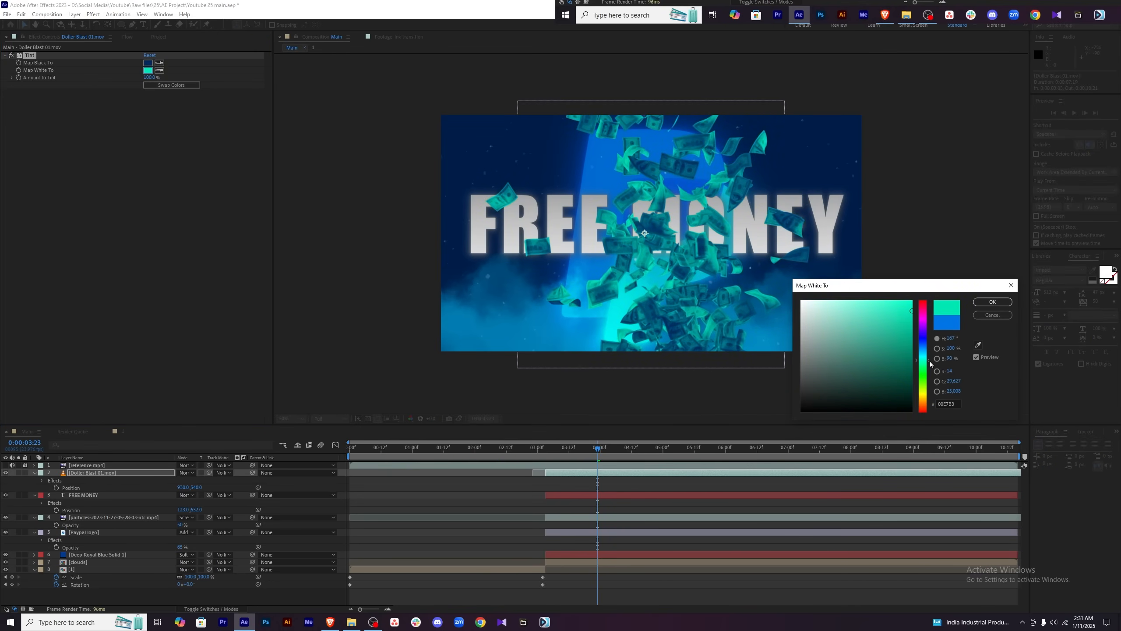
drag(942, 348, 941, 349)
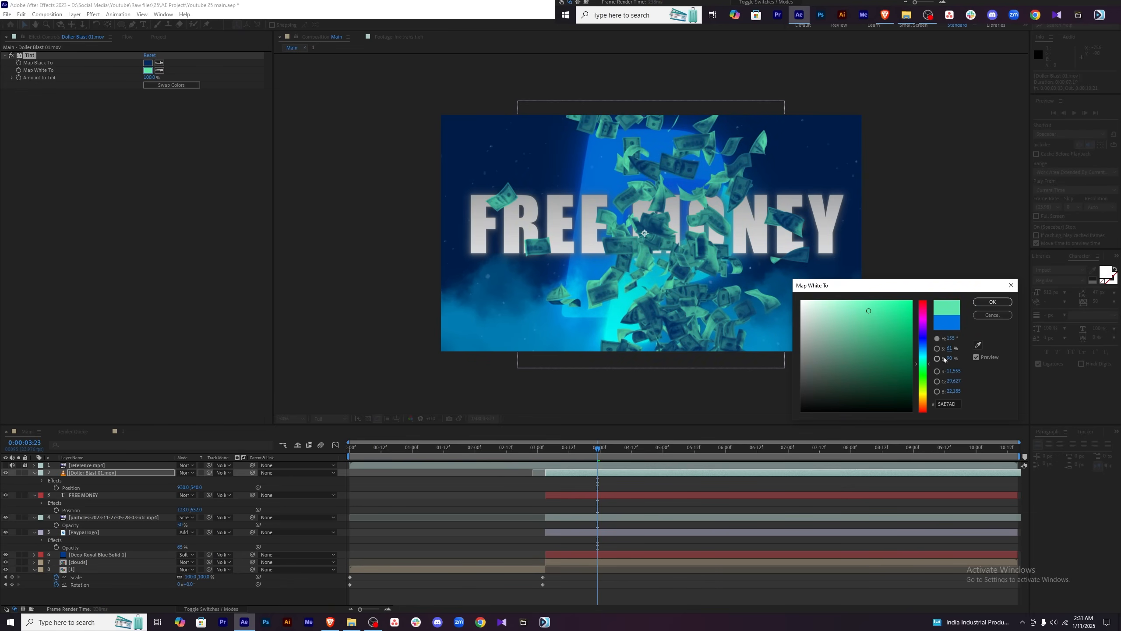
drag(929, 364, 930, 360)
click(992, 302)
Darken the tint's Map Black To colour to deep navy 001A40.
click(148, 63)
drag(861, 376, 802, 411)
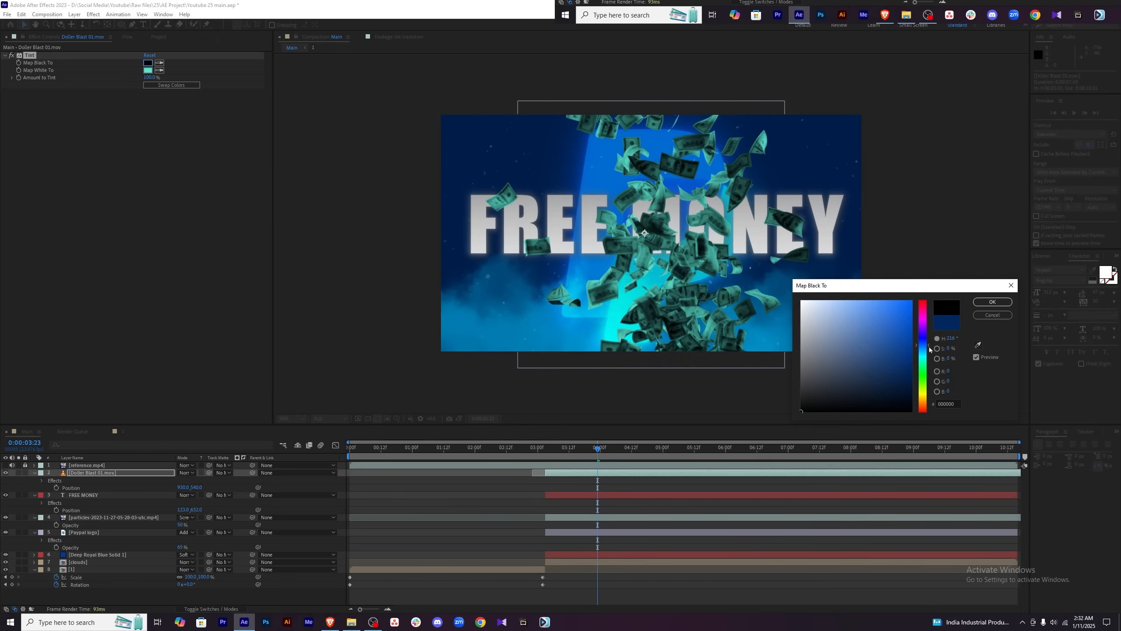
click(948, 328)
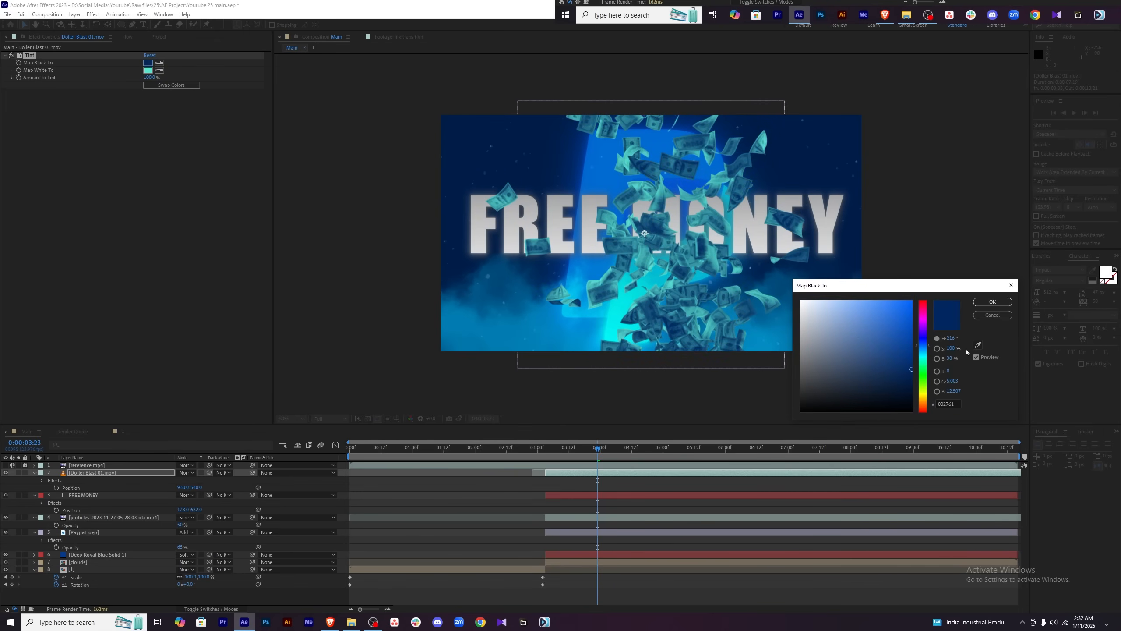
drag(952, 358, 956, 359)
click(992, 302)
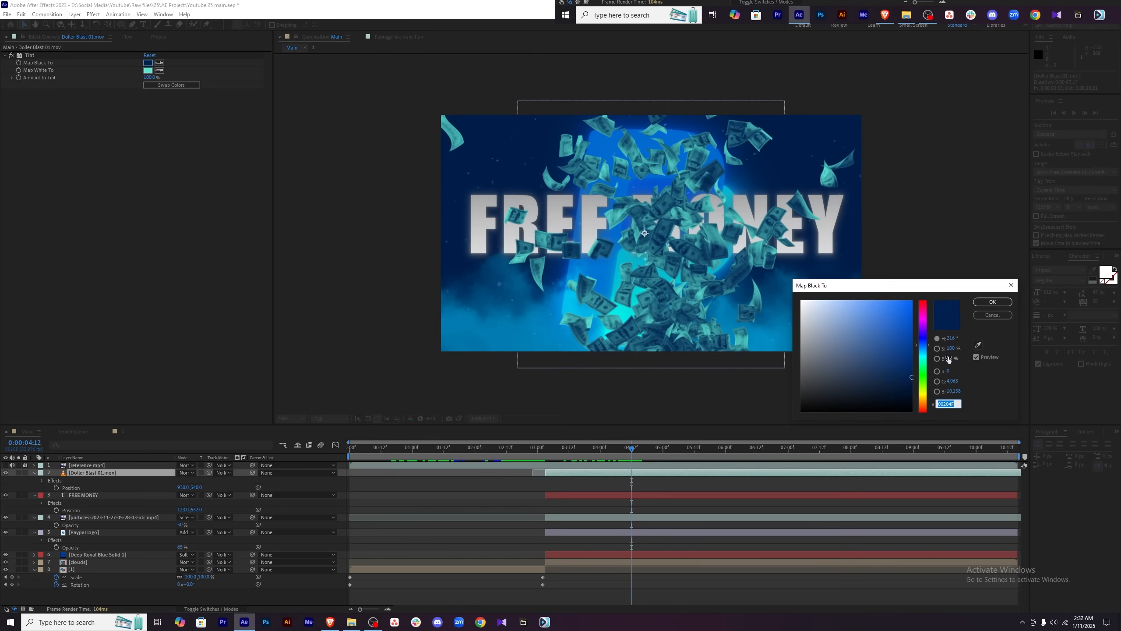
drag(948, 359, 942, 359)
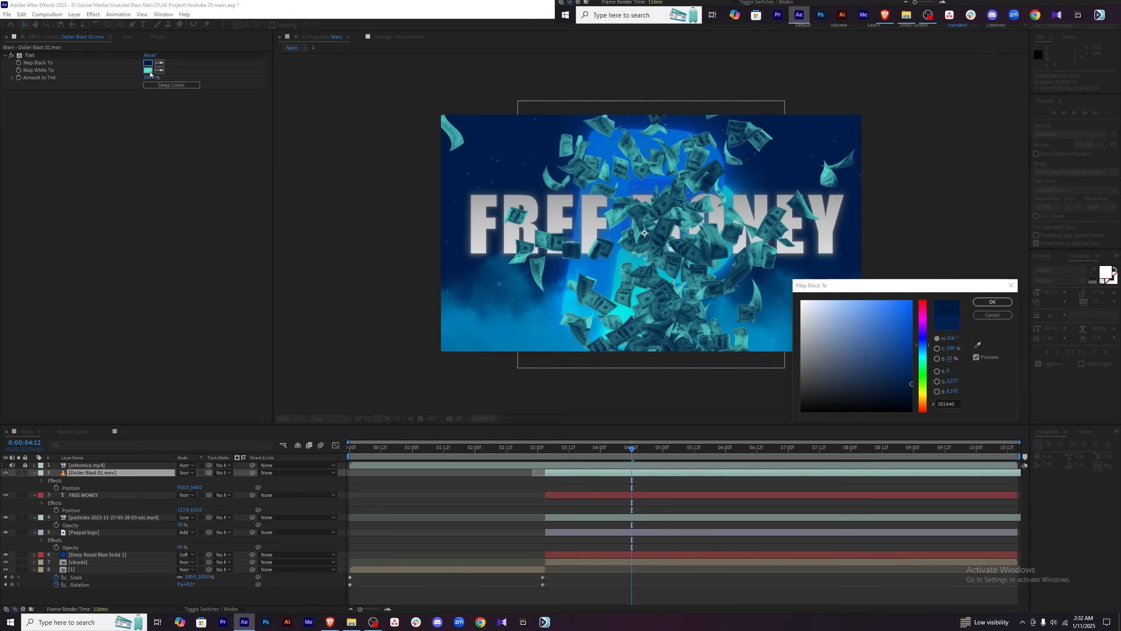
click(992, 302)
Lower the brightness of the tint's Map White To colour to a darker teal and check the falling bills across the shot.
click(147, 70)
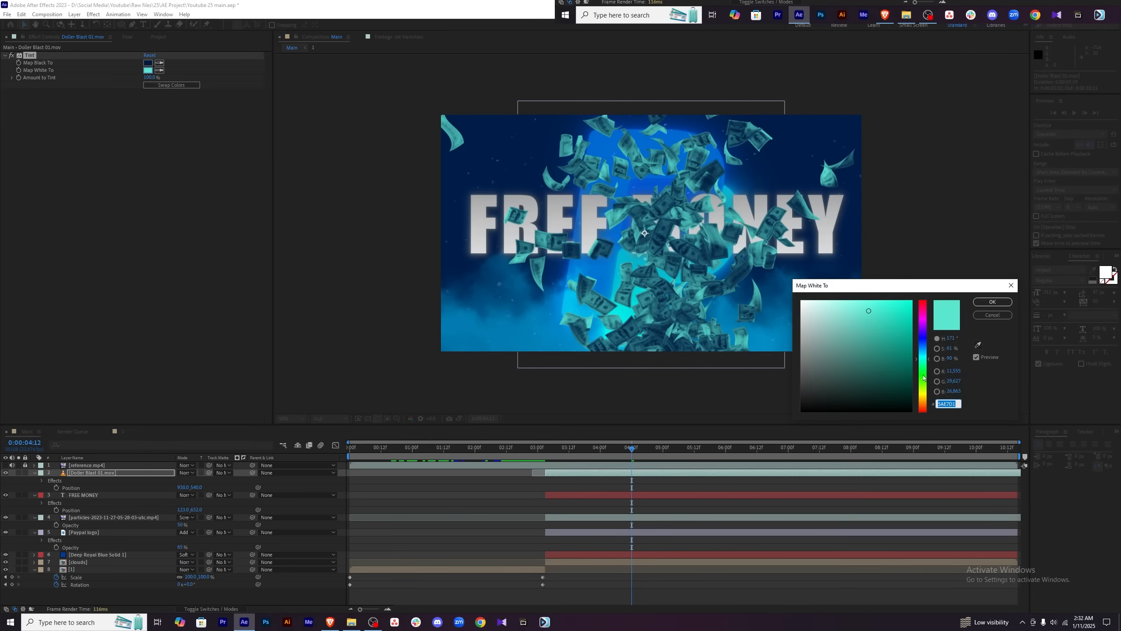
drag(952, 358, 949, 357)
click(993, 302)
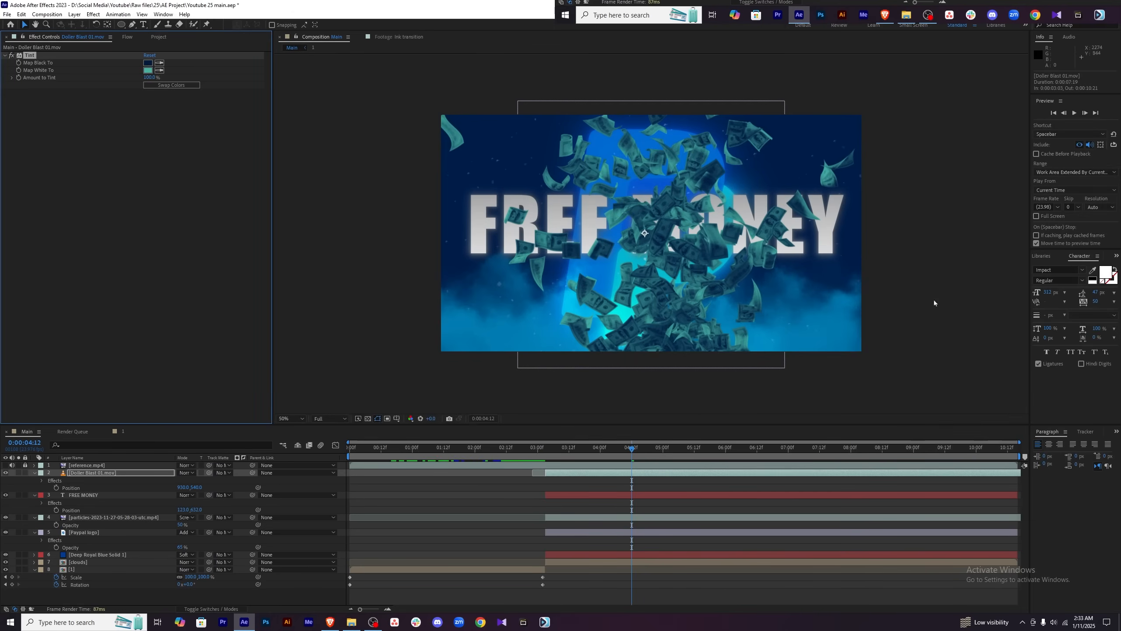
click(572, 451)
drag(572, 451, 634, 451)
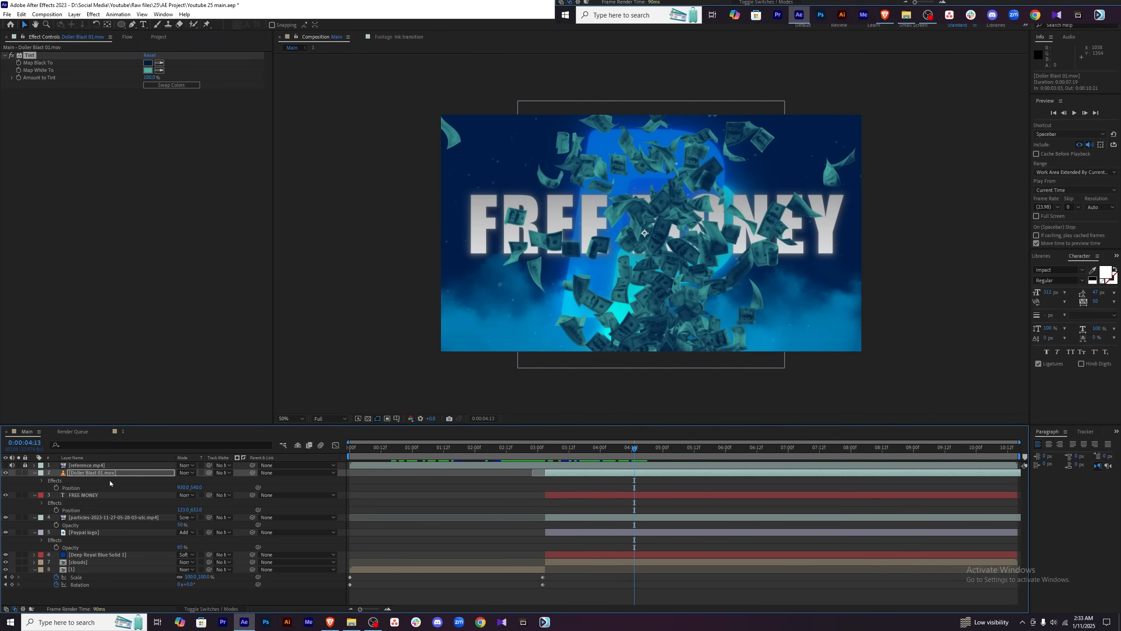
Pre-compose the layers from Doller Blast 01.mov down to clouds into a new composition named 2.
shift+click(106, 561)
right_click(106, 561)
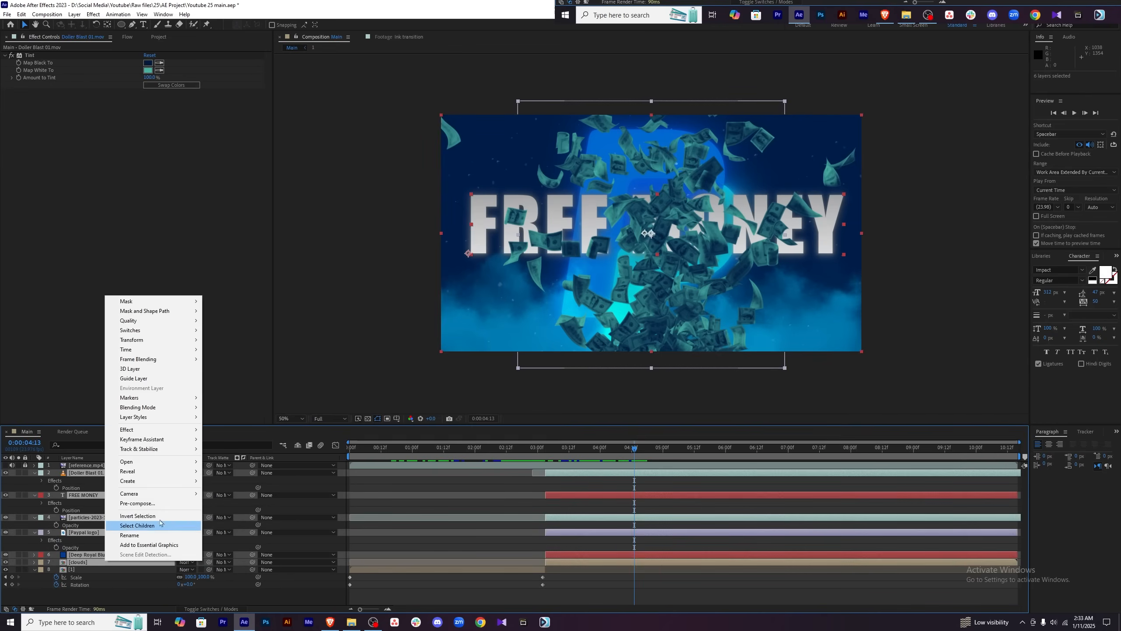
click(145, 504)
text(2)
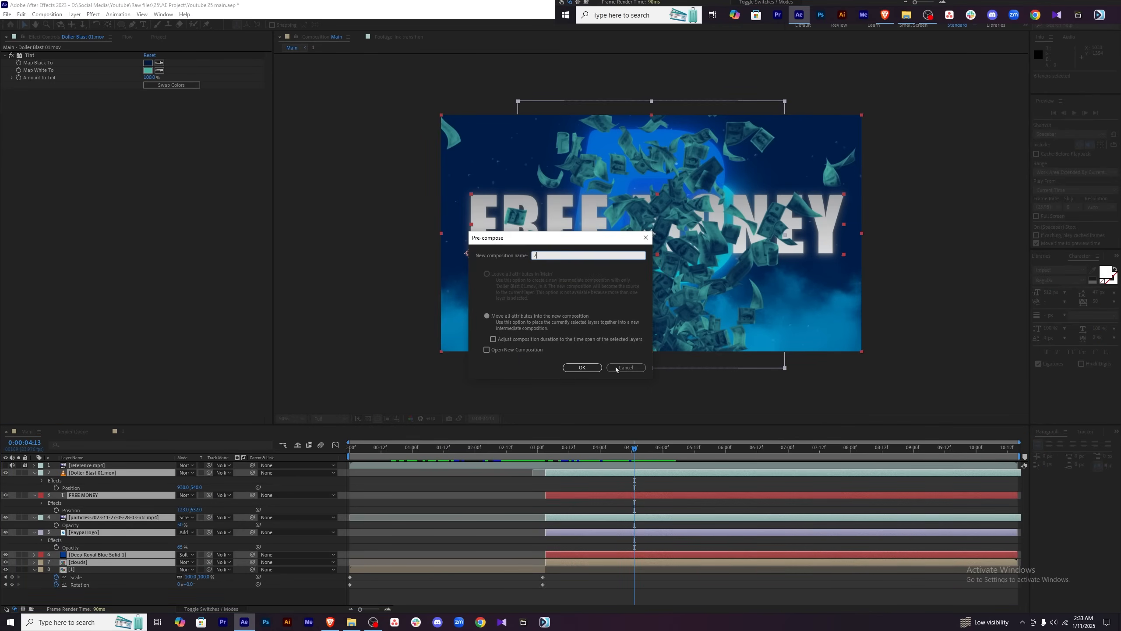
click(582, 367)
Trim the start of the composition 2 layer to 0:00:03:03 and move the playhead to its first frame.
click(675, 508)
drag(351, 473, 545, 477)
key(i)
Keyframe the composition 2 layer's Scale at 110% at 0:00:03:03 and show the reference.mp4 layer at 0:00:04:12 for comparison.
key(s)
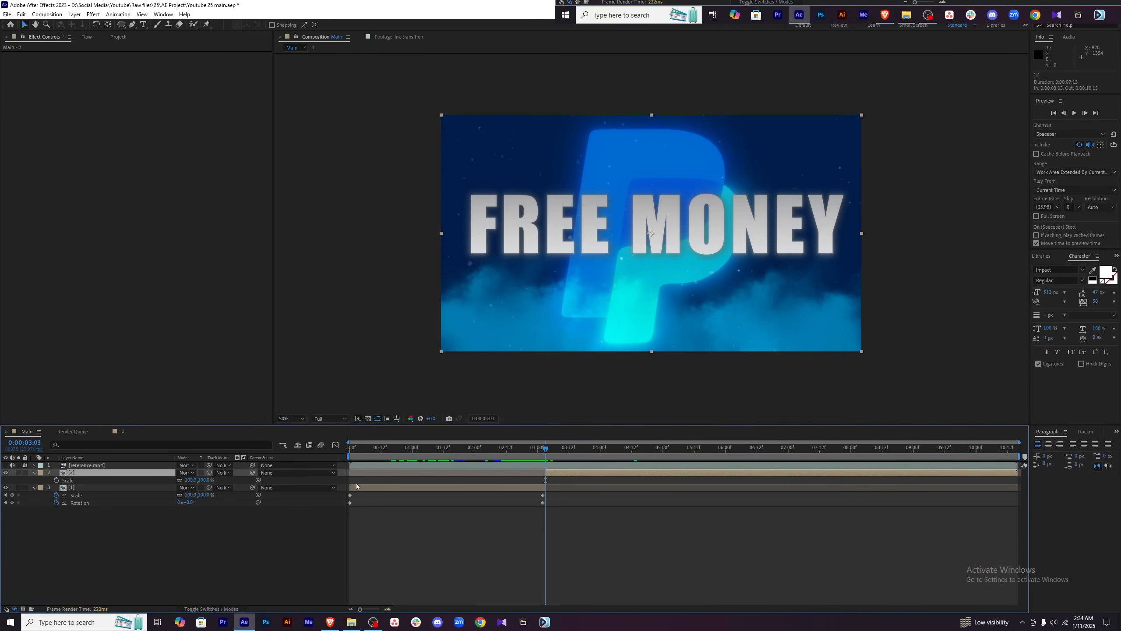
click(57, 481)
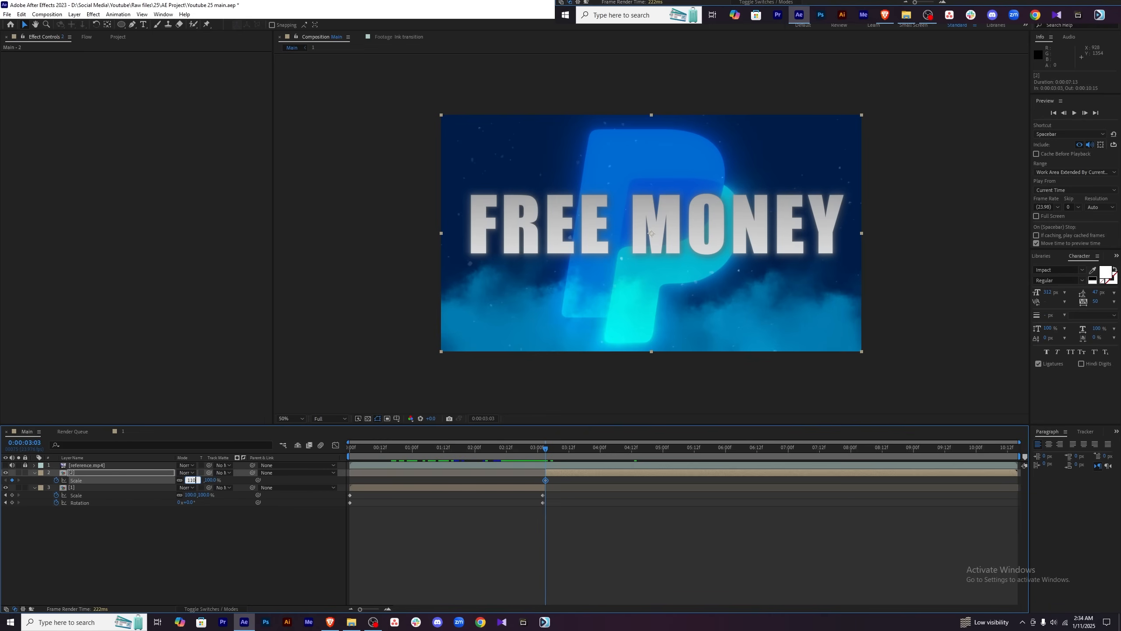
key(Return)
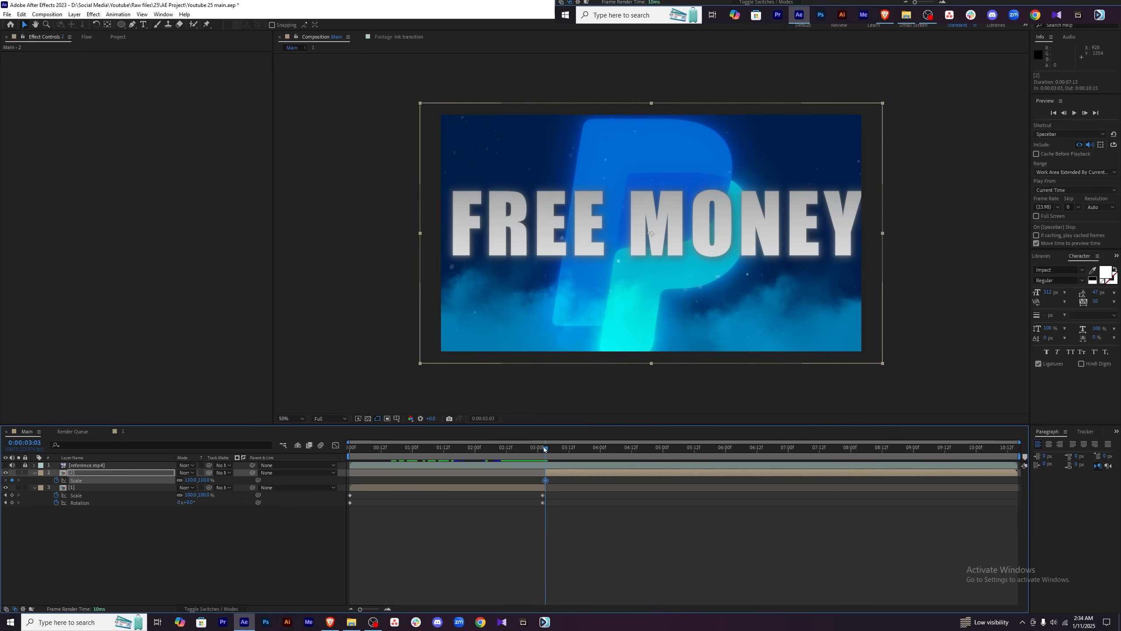
drag(545, 449, 633, 448)
click(6, 464)
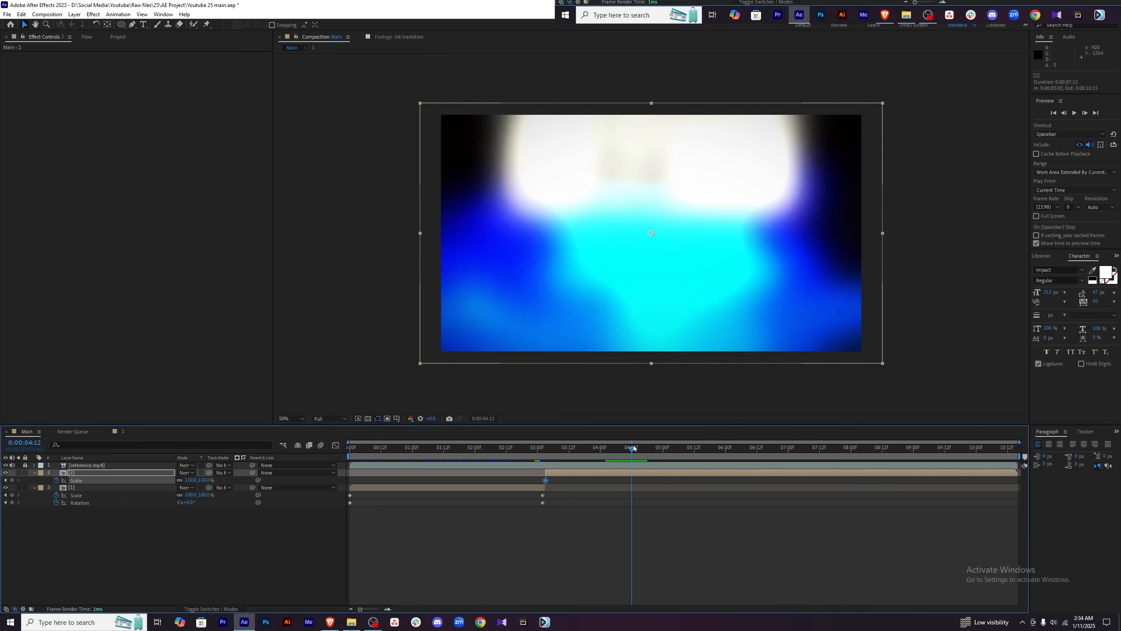
Hide the reference, trim the end of the composition 2 layer to 0:00:04:12 and keyframe its Scale at 100% there.
drag(5, 465, 6, 472)
click(626, 474)
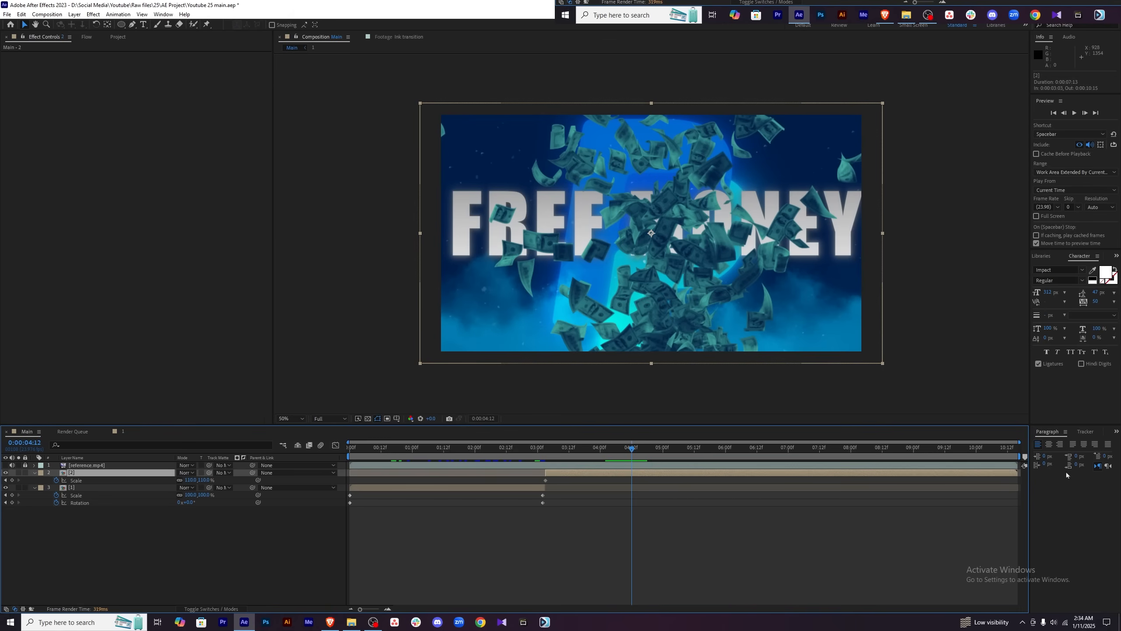
drag(1015, 473, 630, 469)
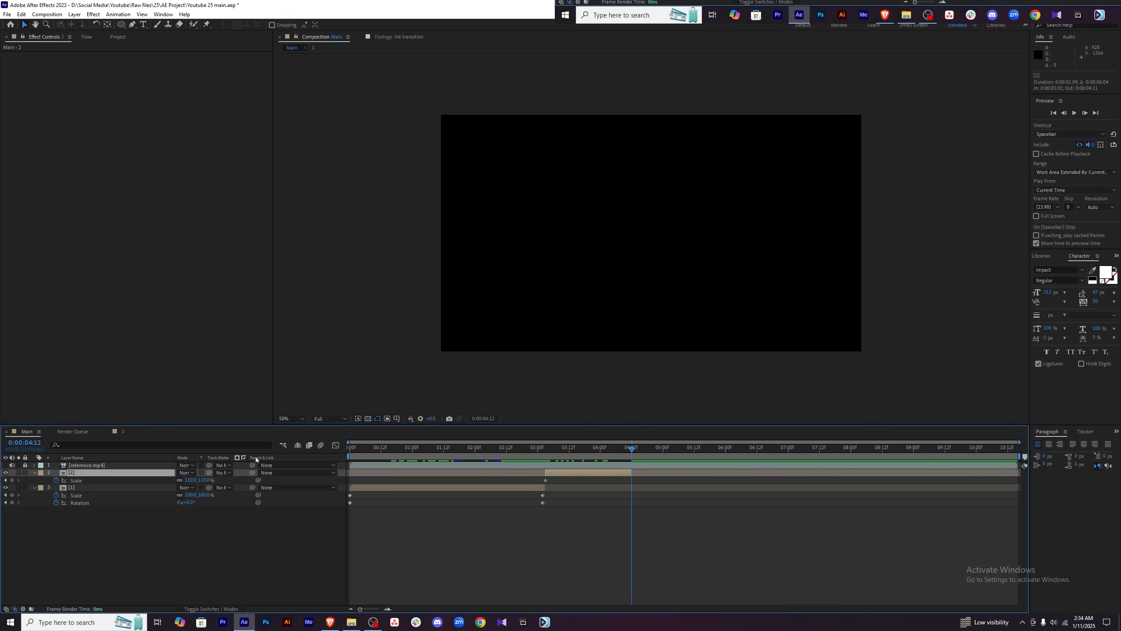
click(190, 480)
key(Return)
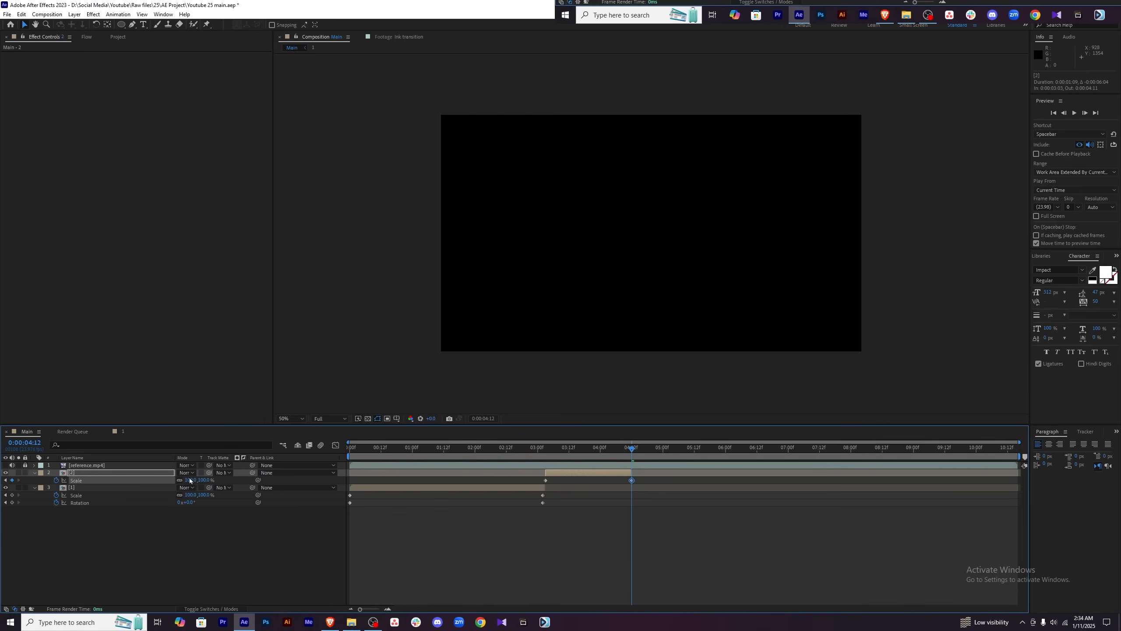
drag(631, 474, 294, 454)
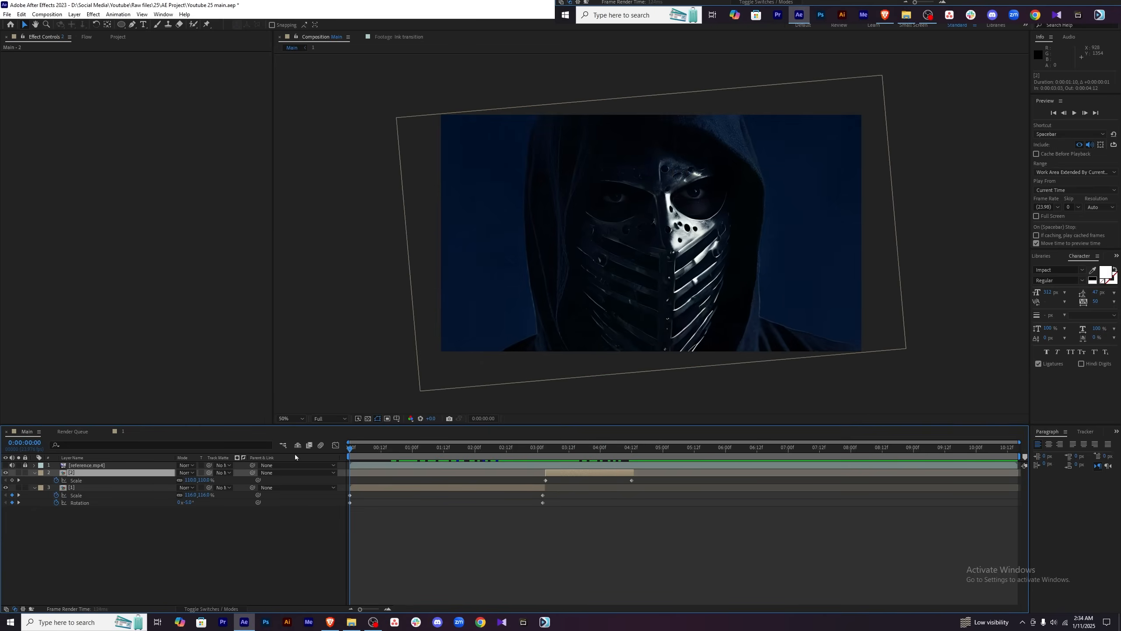
Play Main from the start and scrub through the FREE MONEY shot to check its scale animation.
click(606, 577)
key(space)
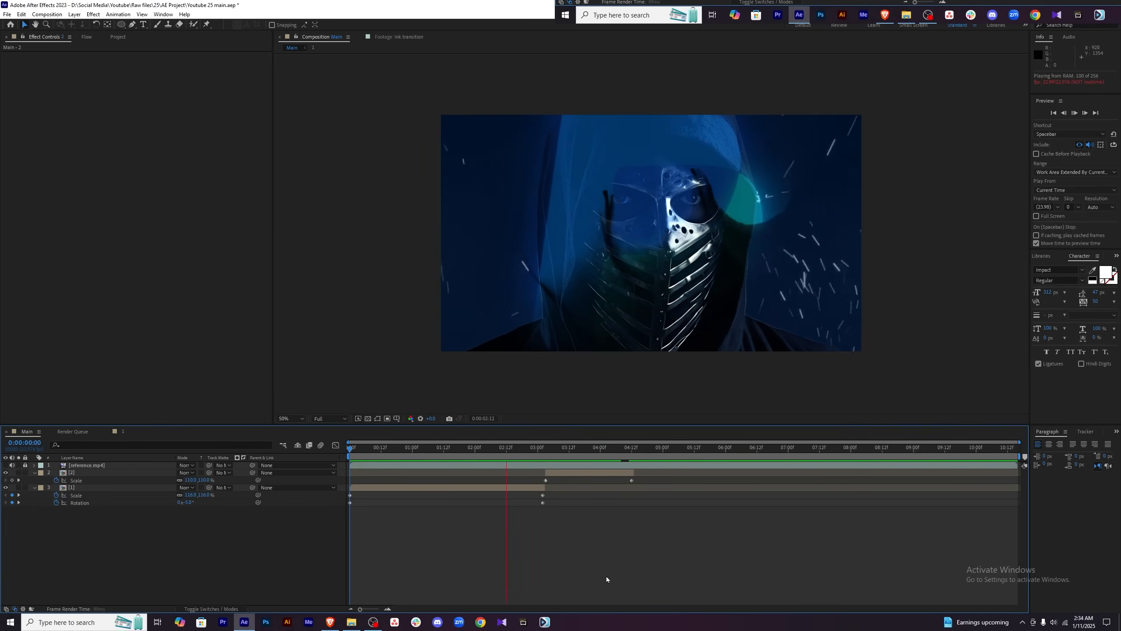
click(612, 449)
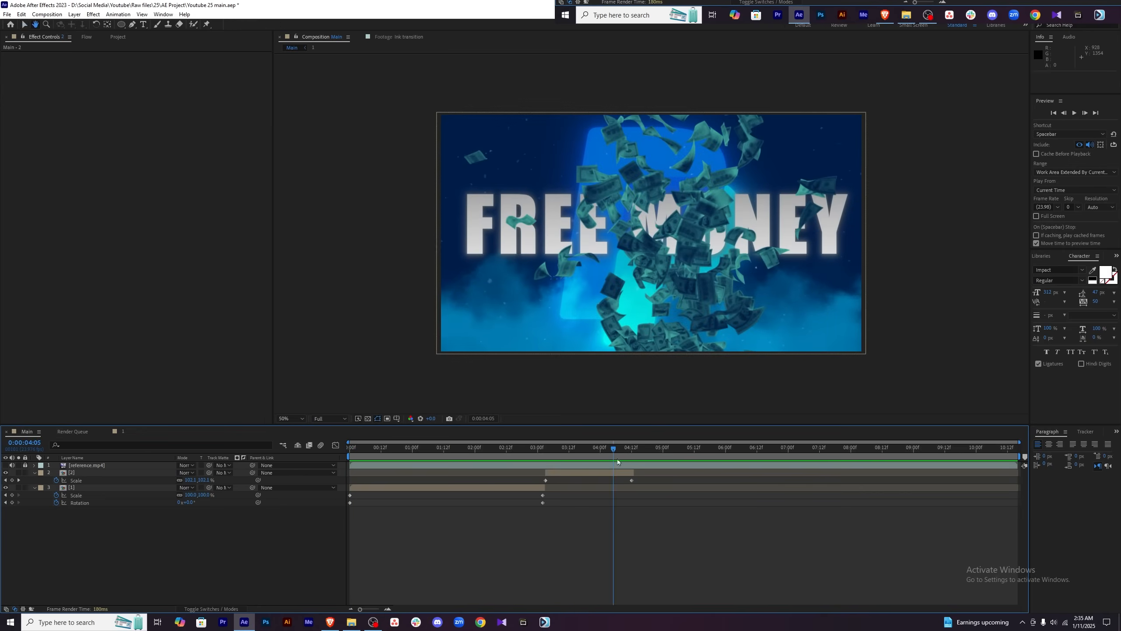
drag(611, 449, 566, 447)
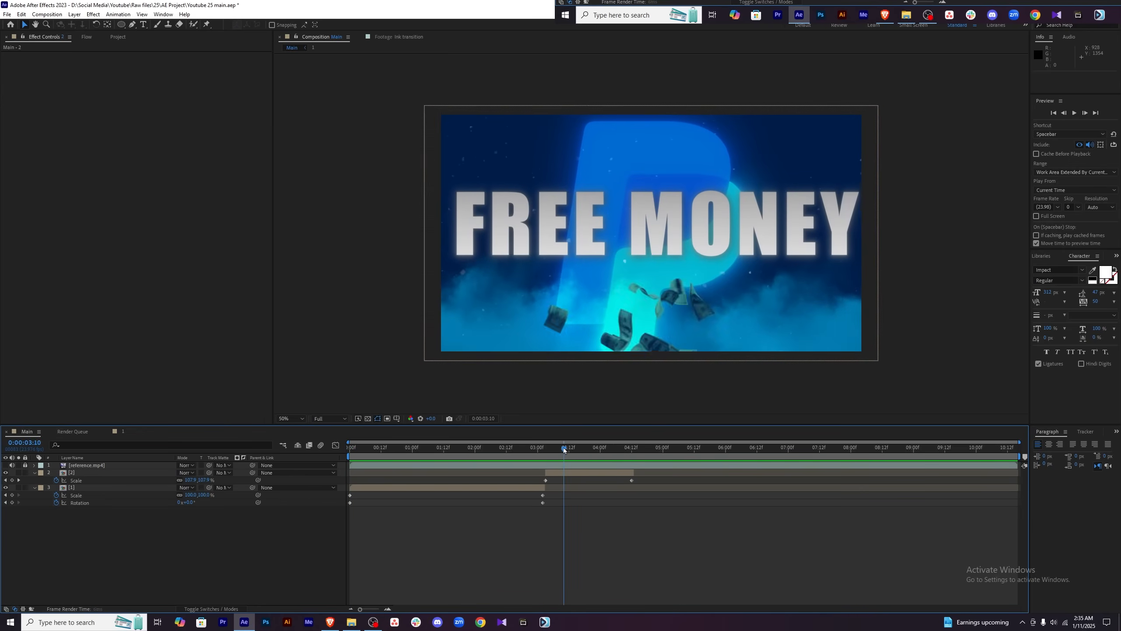
Open composition 2 and shift the Doller Blast 01.mov layer earlier so that it starts at 0:00:02:19.
click(574, 475)
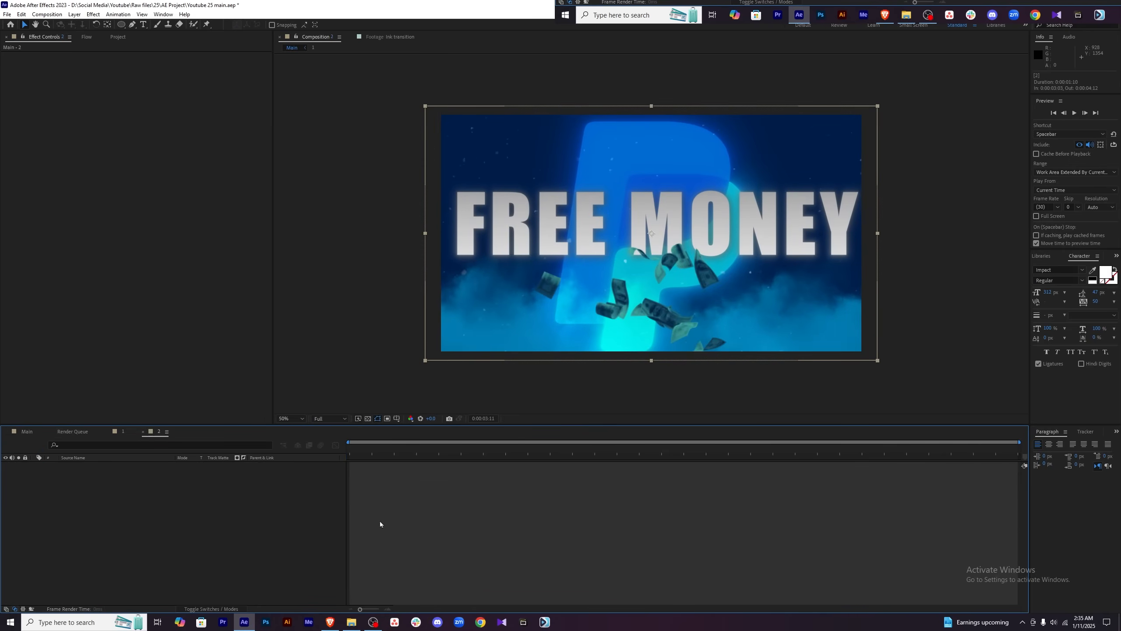
click(608, 482)
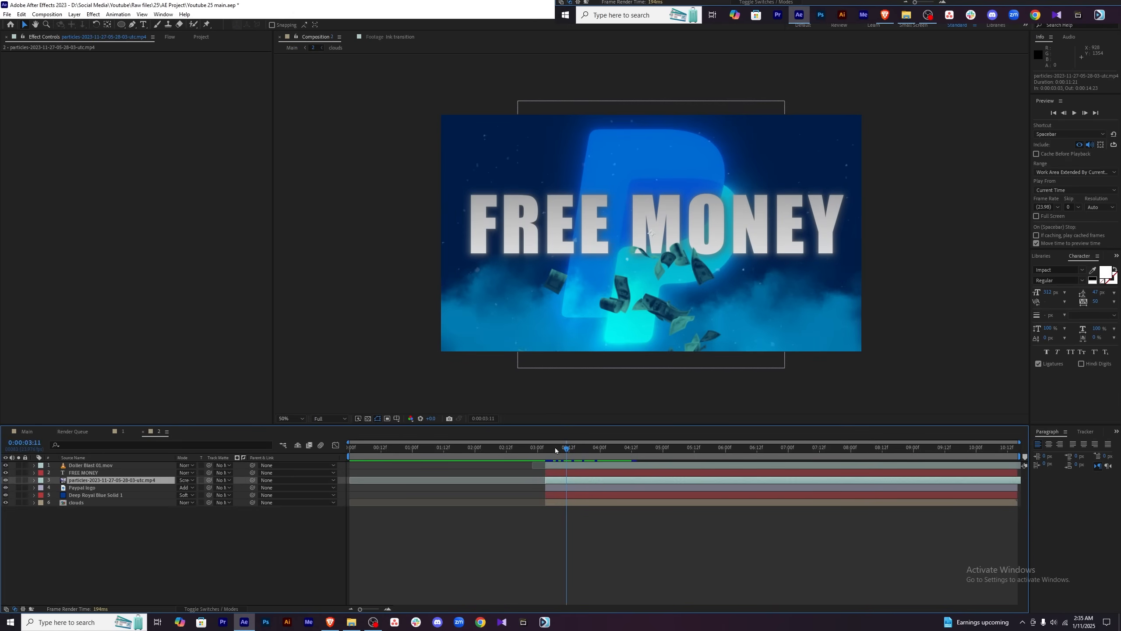
mouse_move(565, 454)
mouse_down()
mouse_move(551, 447)
mouse_move(580, 468)
mouse_move(546, 449)
mouse_up()
drag(562, 466, 554, 467)
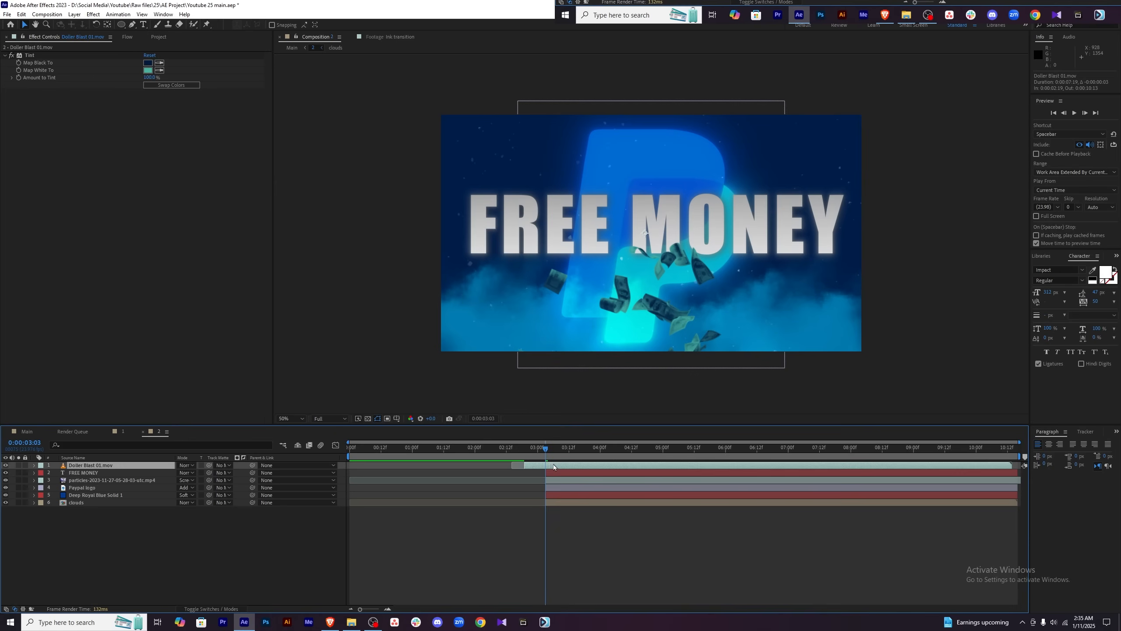
Return to the Main composition and play it from the start to review the timing of the flying bills.
click(28, 431)
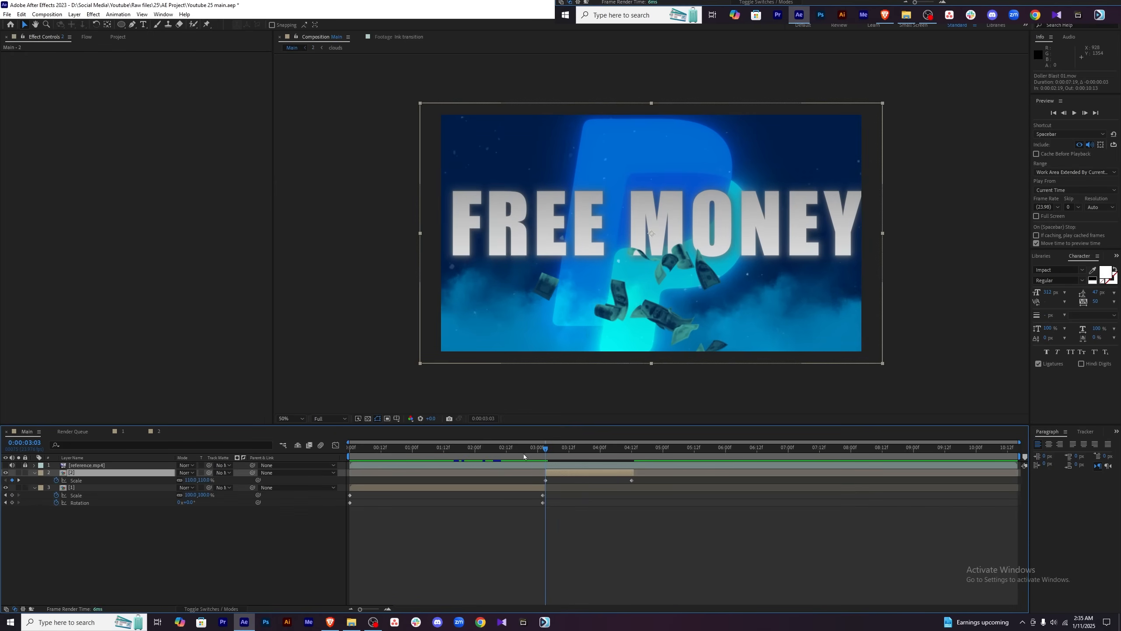
key(Home)
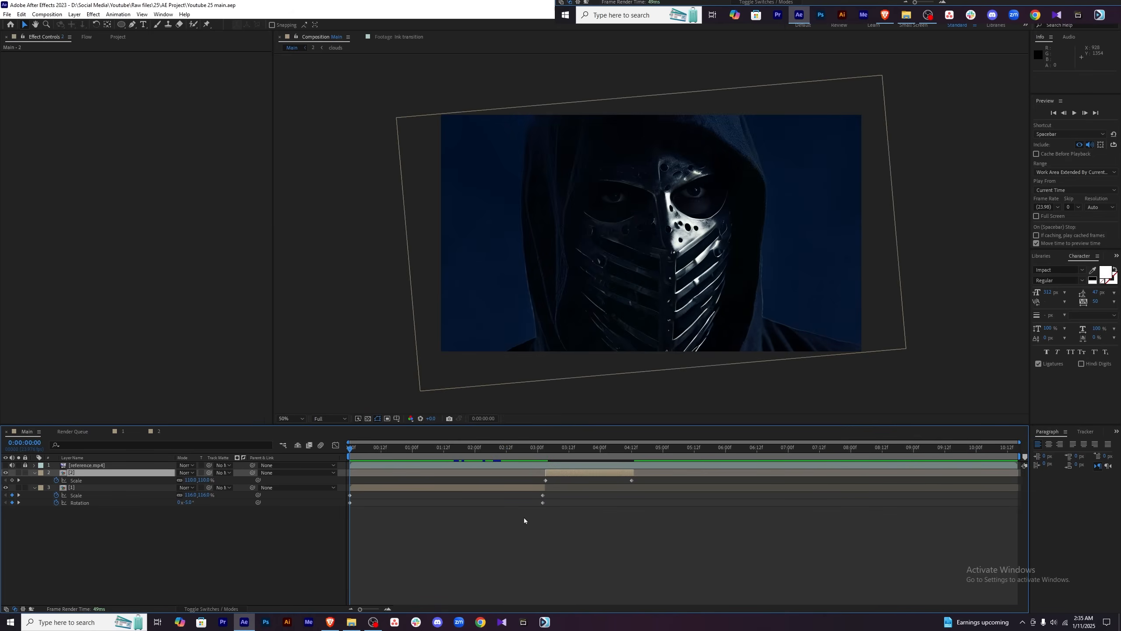
key(space)
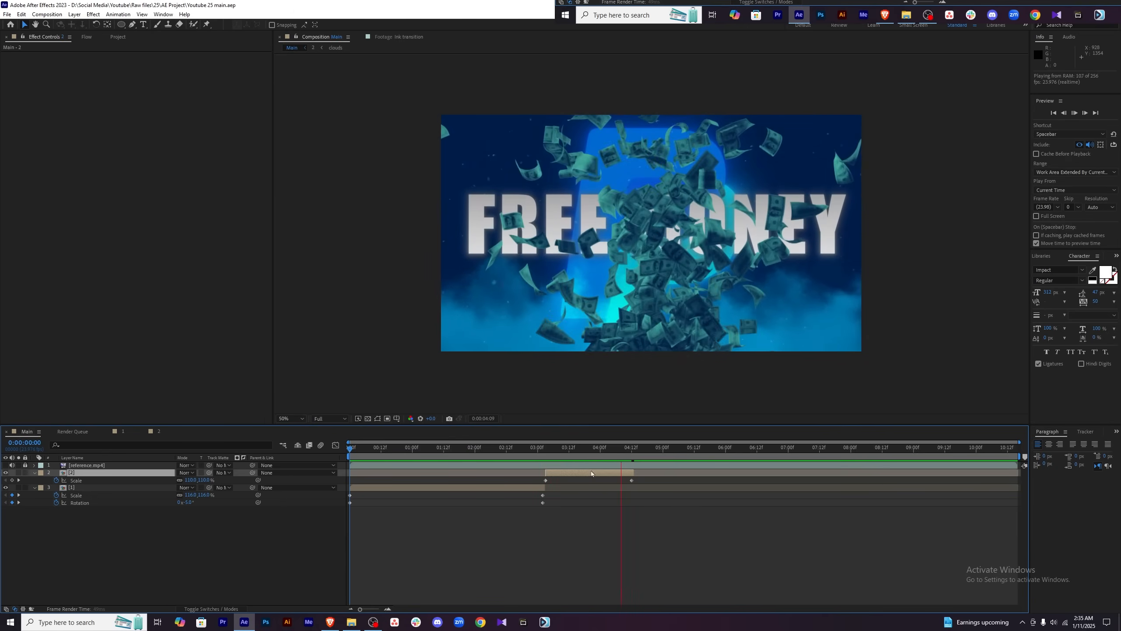
key(space)
Examine the burning banknote and BANKRUPT title in the reference between 0:00:04:22 and 0:00:05:07.
drag(513, 449, 674, 458)
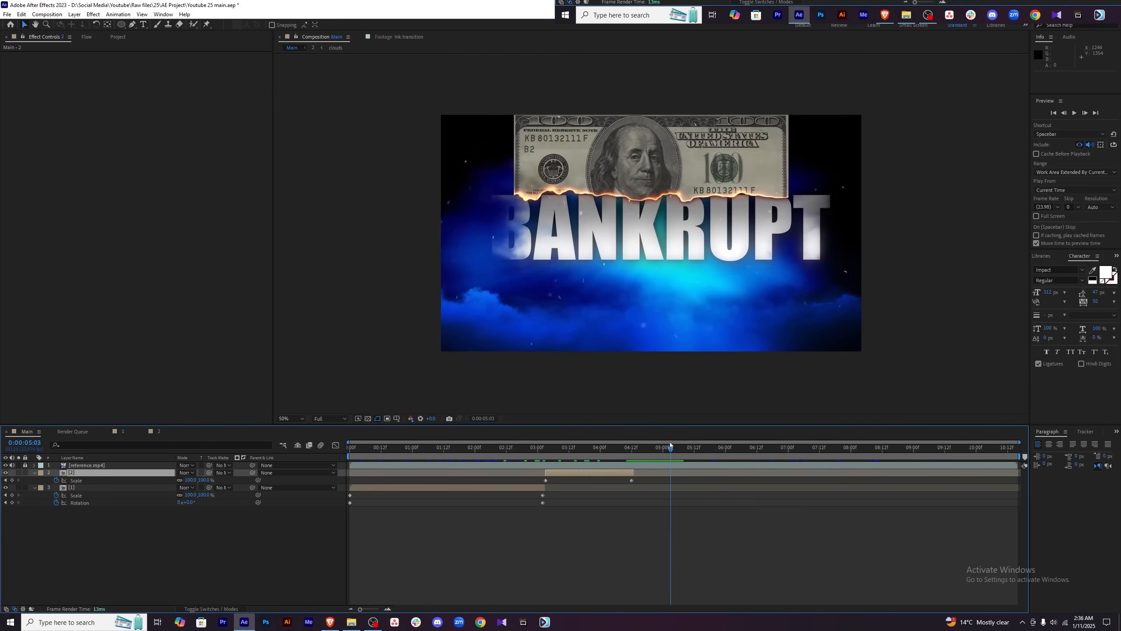
key(space)
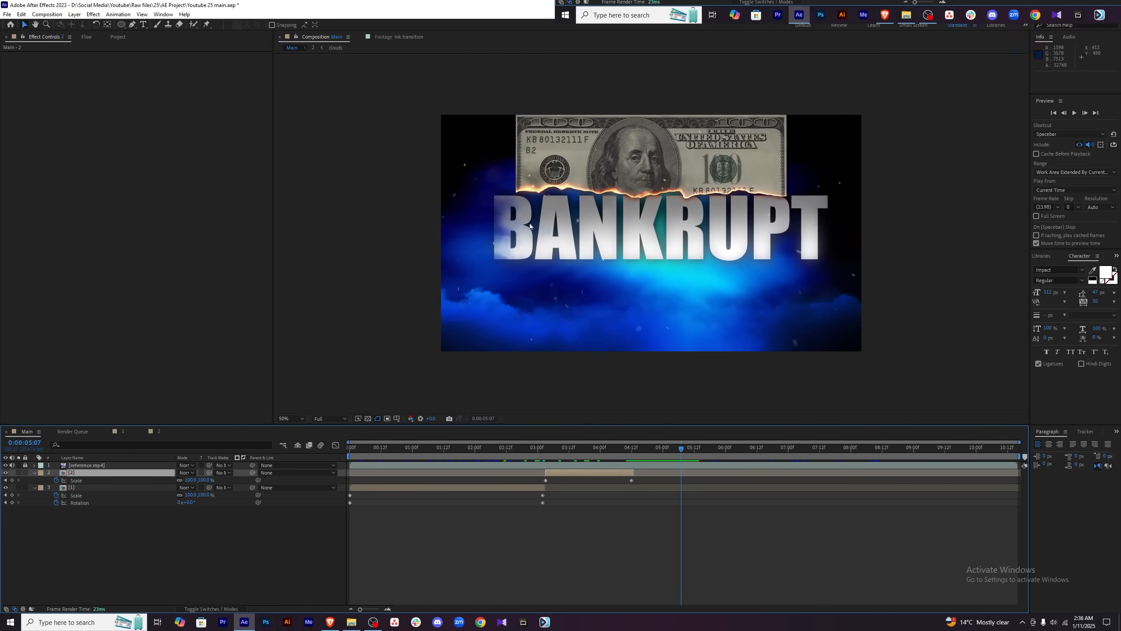
drag(686, 451, 658, 450)
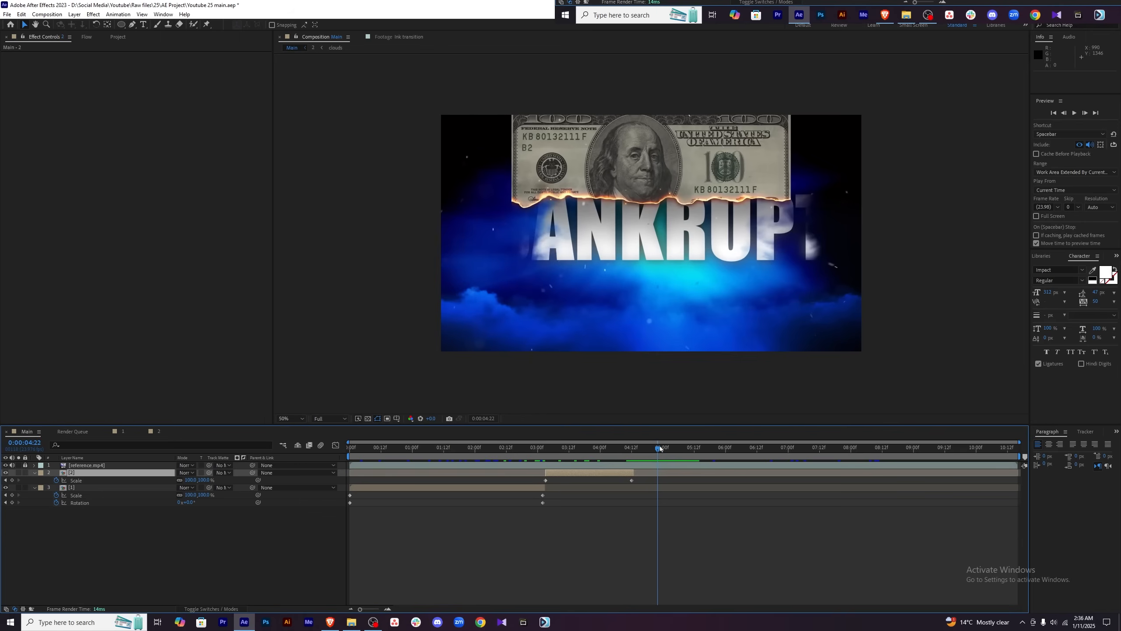
mouse_move(660, 449)
mouse_down()
mouse_move(645, 448)
mouse_move(676, 448)
mouse_up()
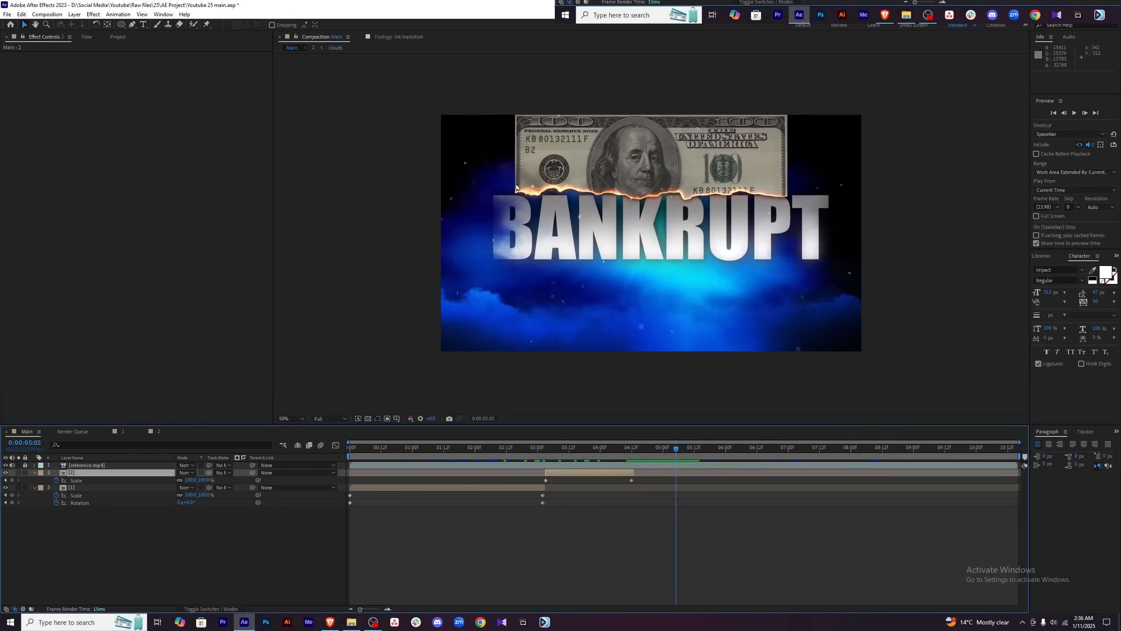
key(Page_Down)
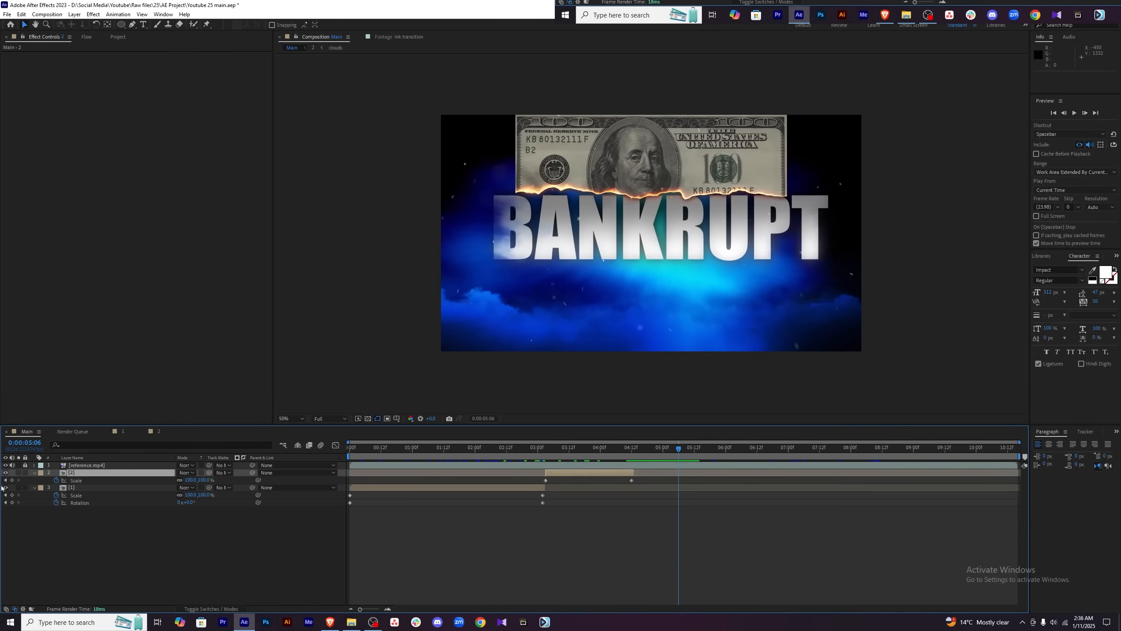
click(6, 465)
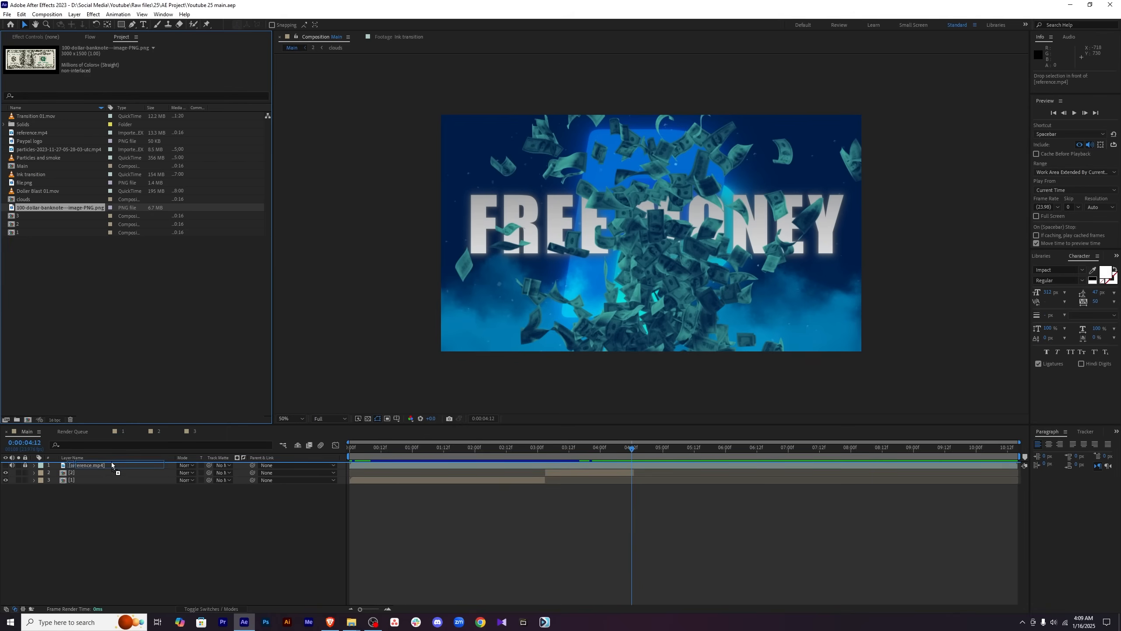
Add the 100-dollar banknote PNG to Main below reference.mp4, scale it to 44% and raise it into the frame's upper half.
drag(132, 469, 111, 471)
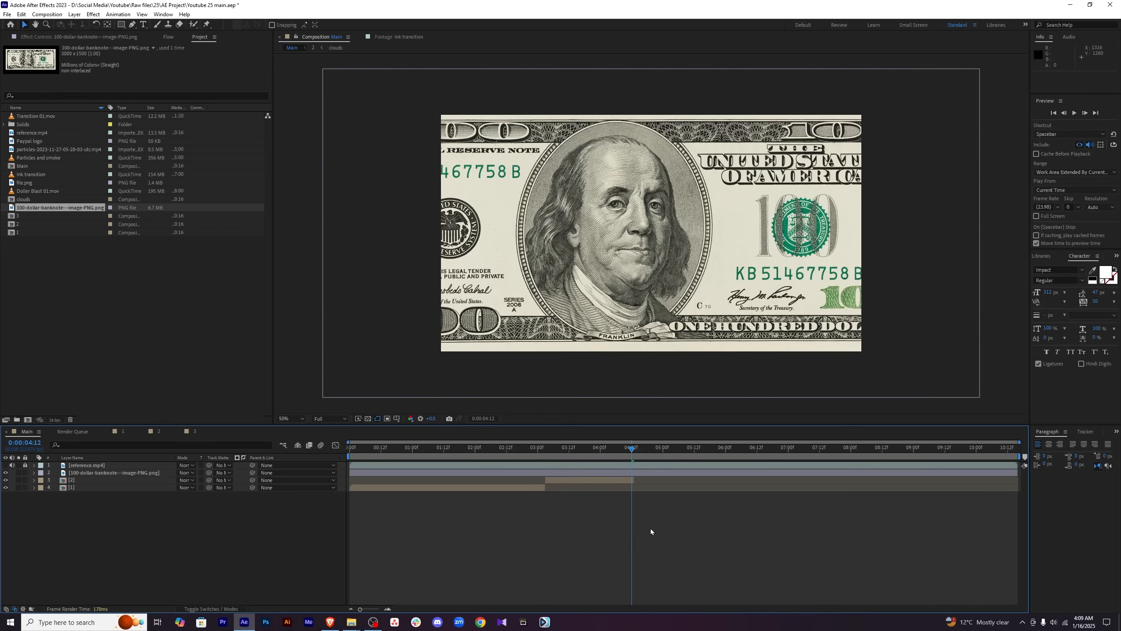
click(644, 474)
key(s)
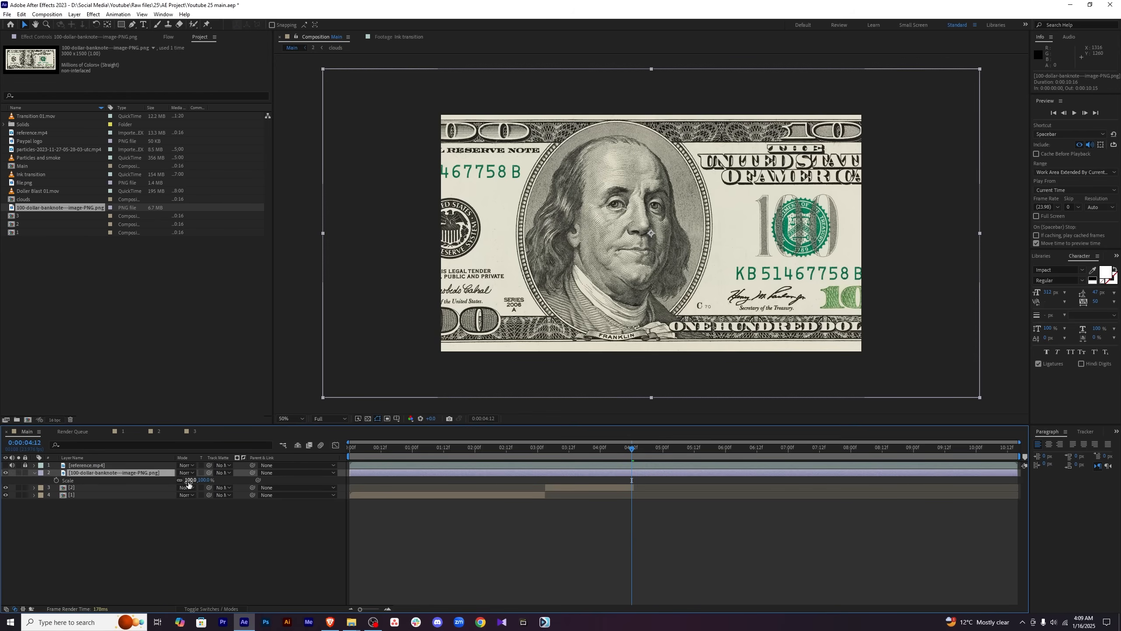
drag(189, 484, 132, 481)
key(shift+p)
Trim the start of the banknote layer to 0:00:04:13 and compare its placement with the reference at 0:00:05:00.
drag(350, 473, 632, 472)
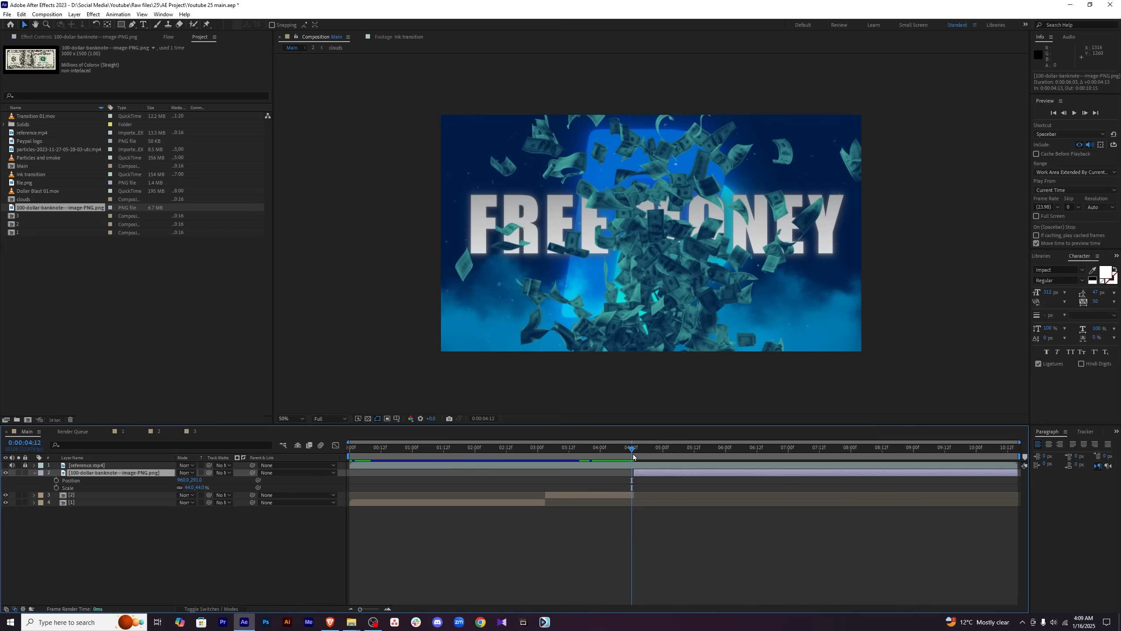
click(633, 456)
click(6, 465)
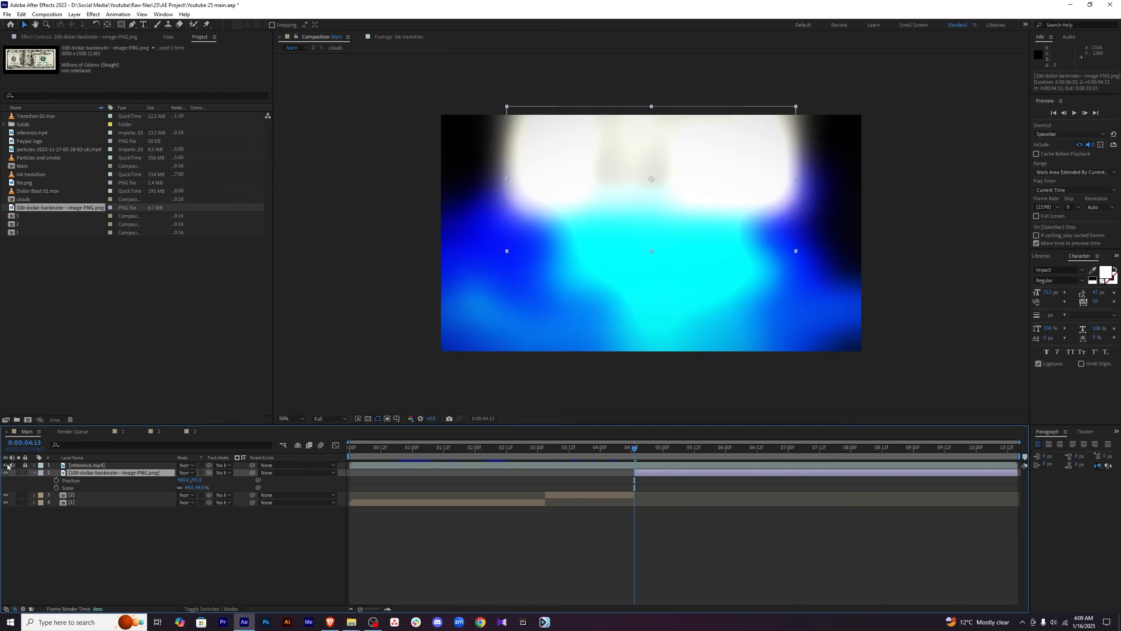
key(space)
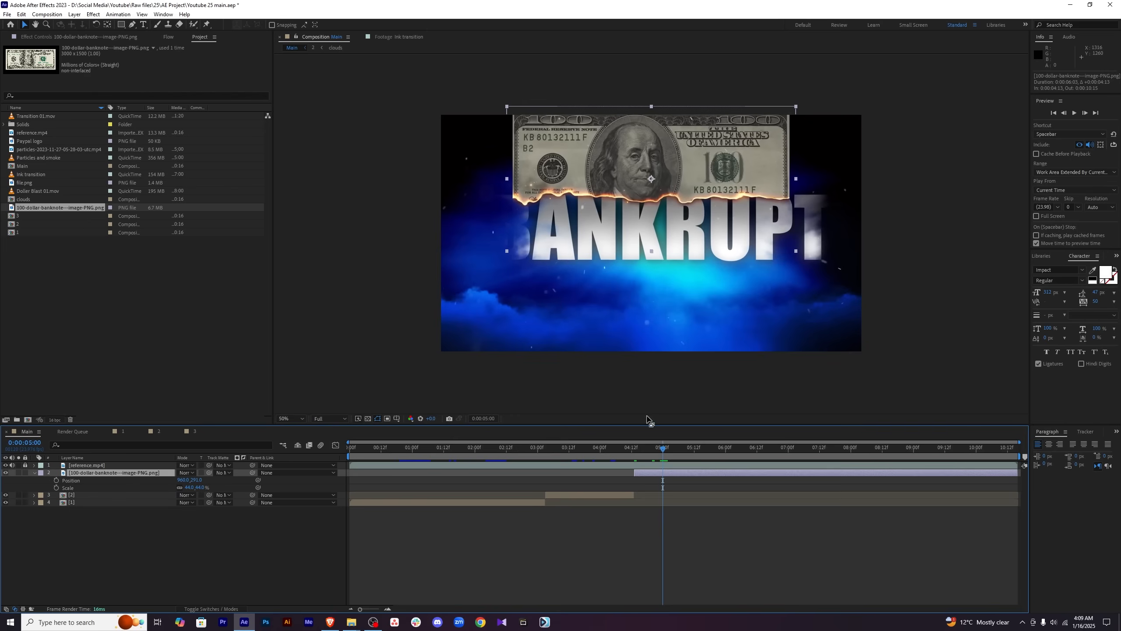
click(5, 465)
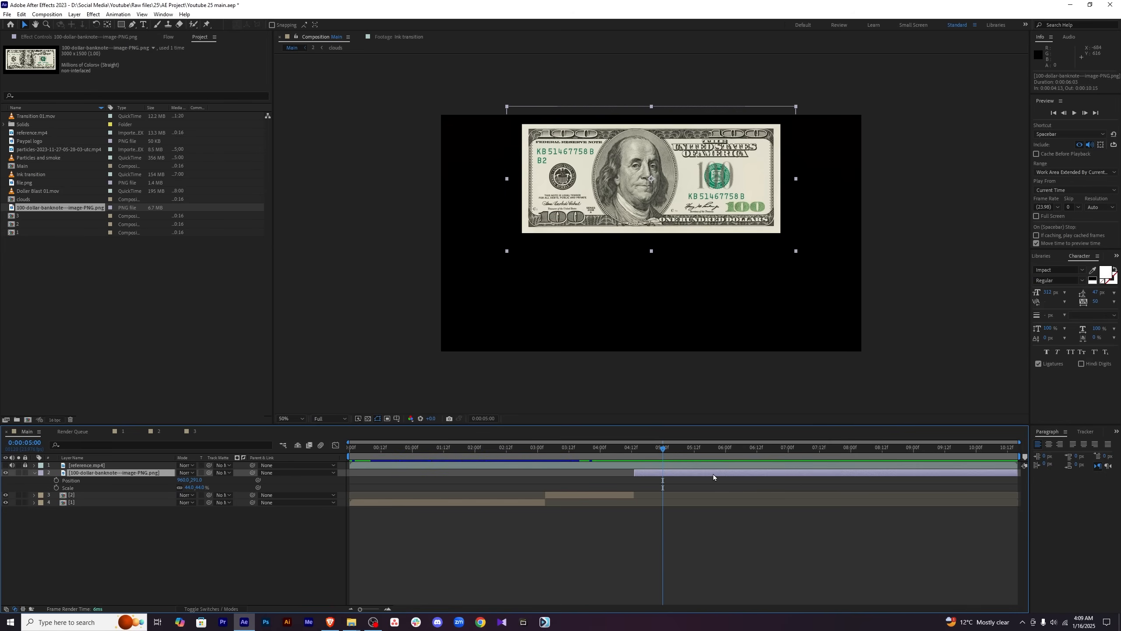
Set the banknote layer's Scale to 45%, shift its horizontal position to about 950 and save the project.
click(710, 558)
click(680, 477)
click(188, 487)
text(45)
key(Return)
drag(181, 480, 175, 482)
click(724, 548)
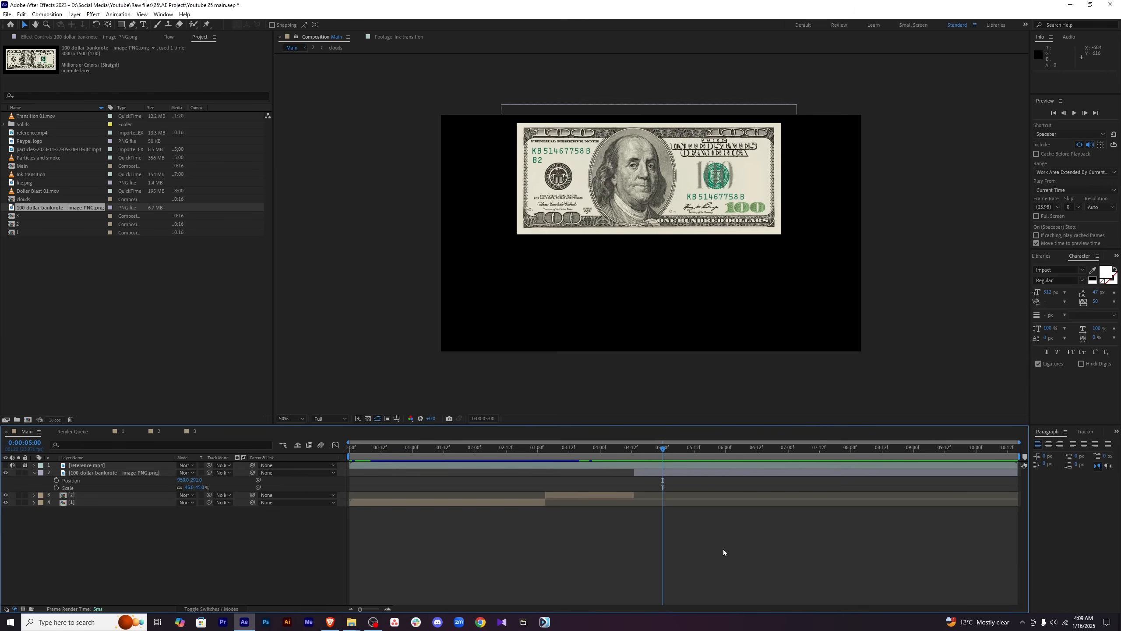
key(ctrl+s)
Switch to the browser to look at the Logo Dissolve Effect tutorial and return to the Main composition in After Effects.
mouse_move(666, 453)
mouse_down()
mouse_move(645, 452)
mouse_move(677, 452)
mouse_up()
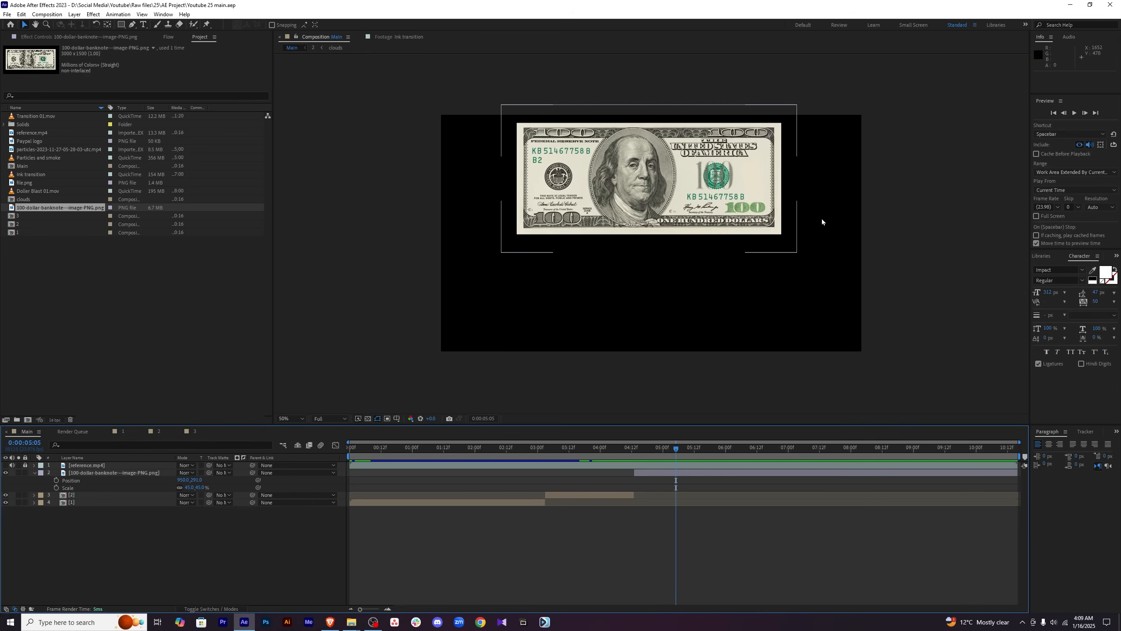
click(339, 623)
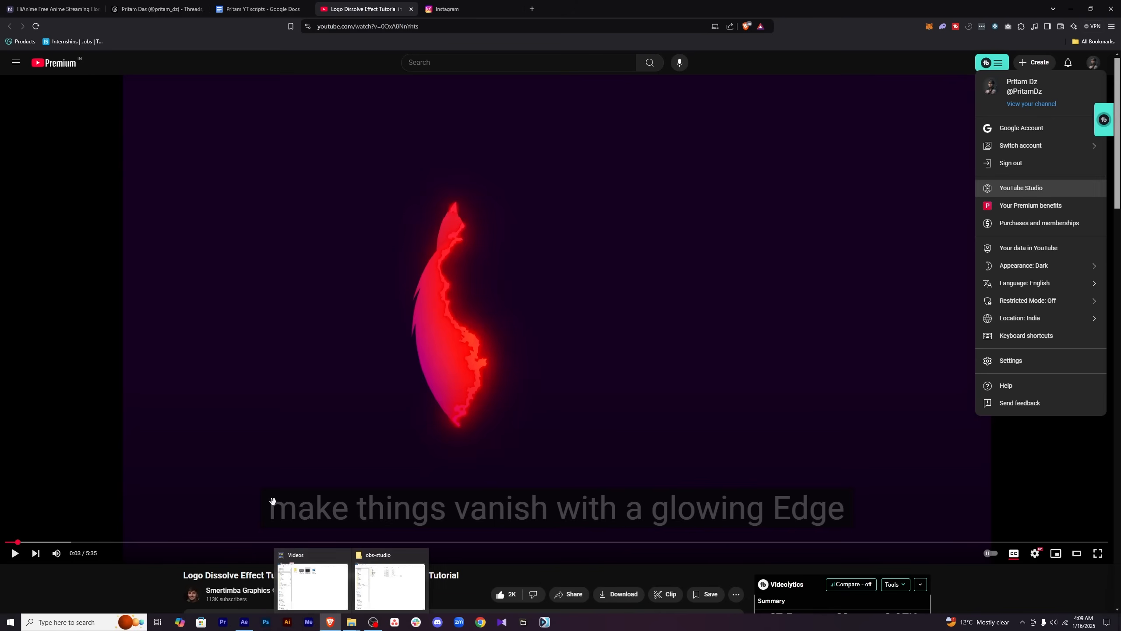
click(1075, 557)
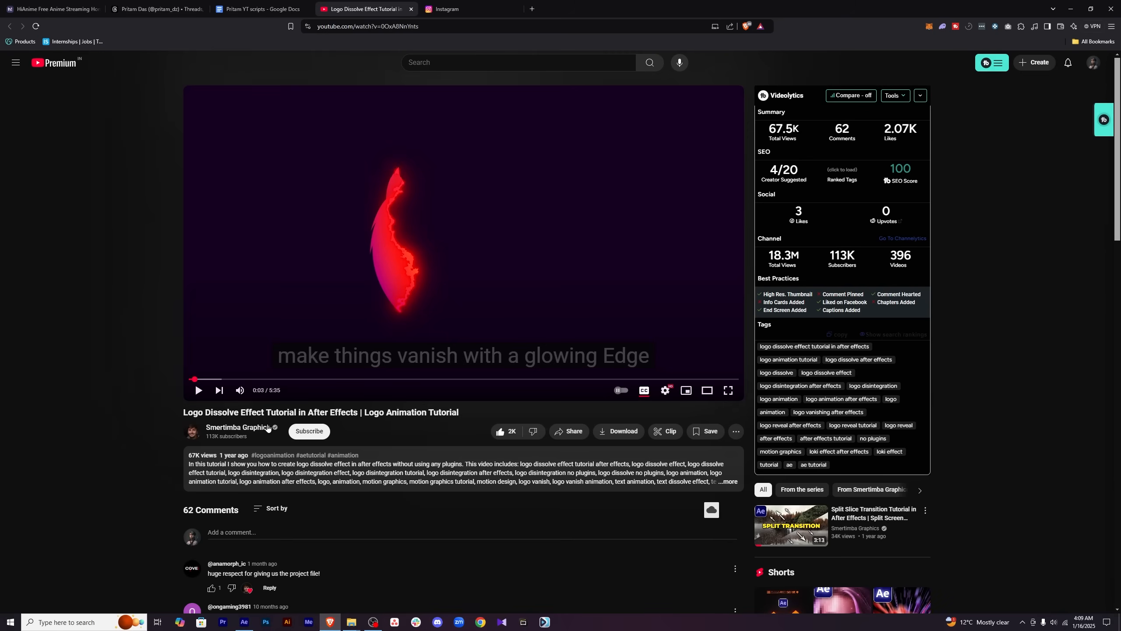
click(244, 622)
click(679, 451)
drag(673, 451, 661, 451)
Pre-compose the banknote layer as Note with all attributes moved into it, and trim the new layer's start to 0:00:04:13.
right_click(675, 472)
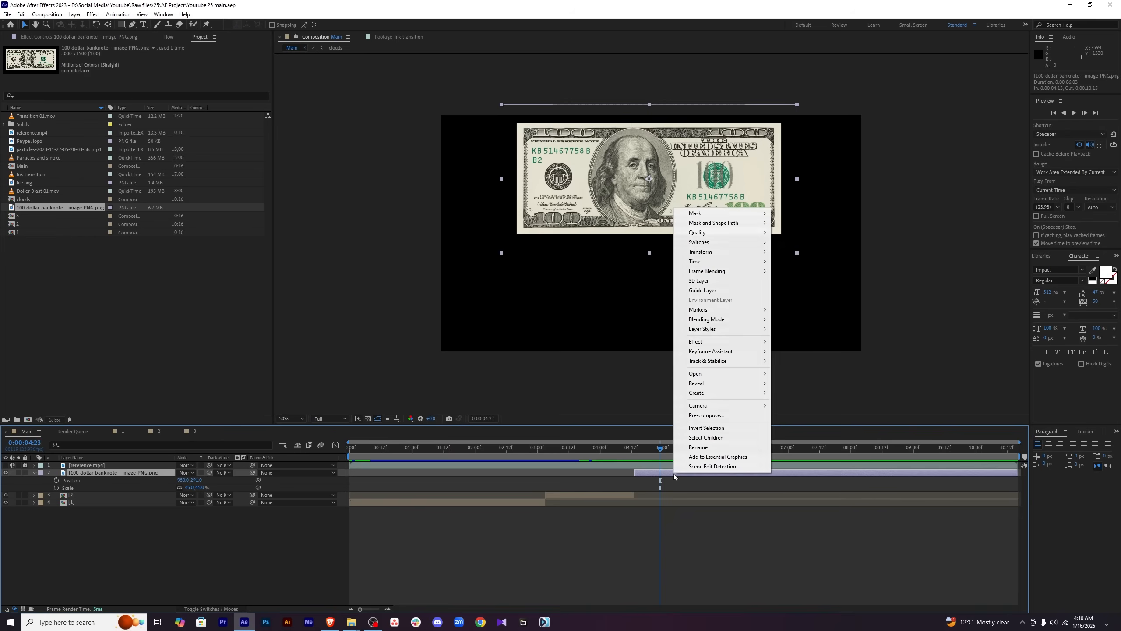
mouse_move(754, 222)
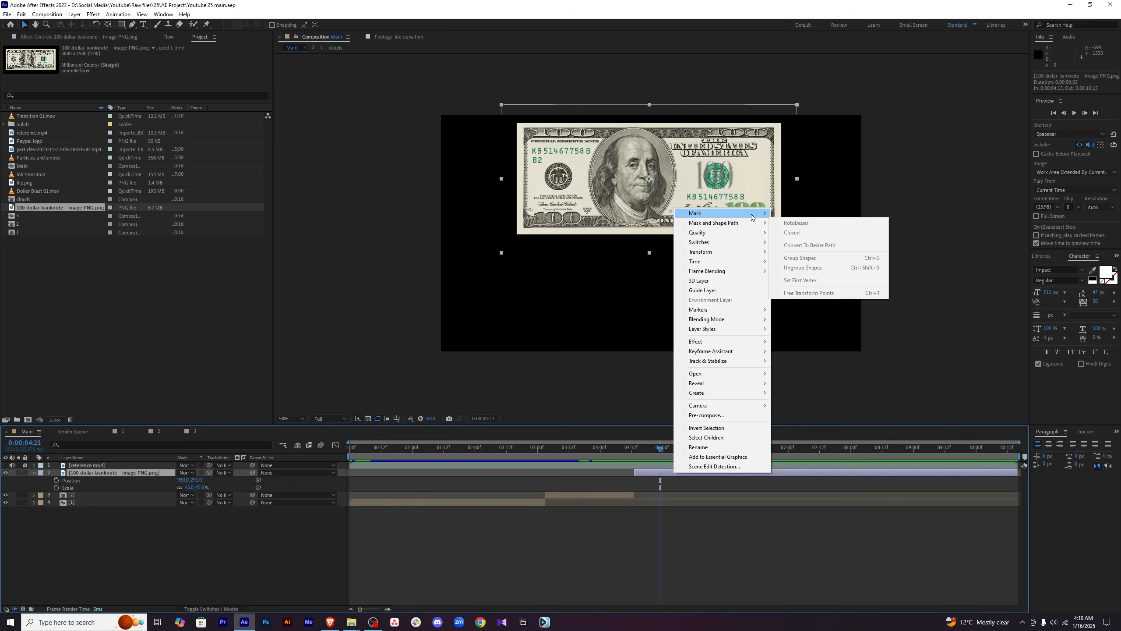
click(720, 415)
text(Note)
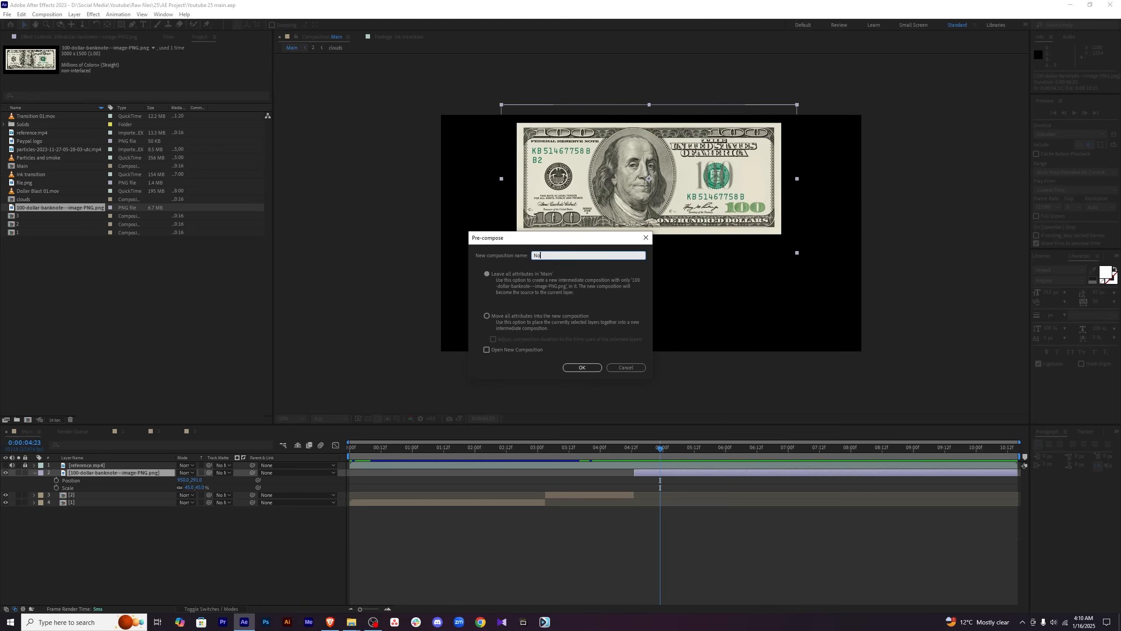
click(488, 317)
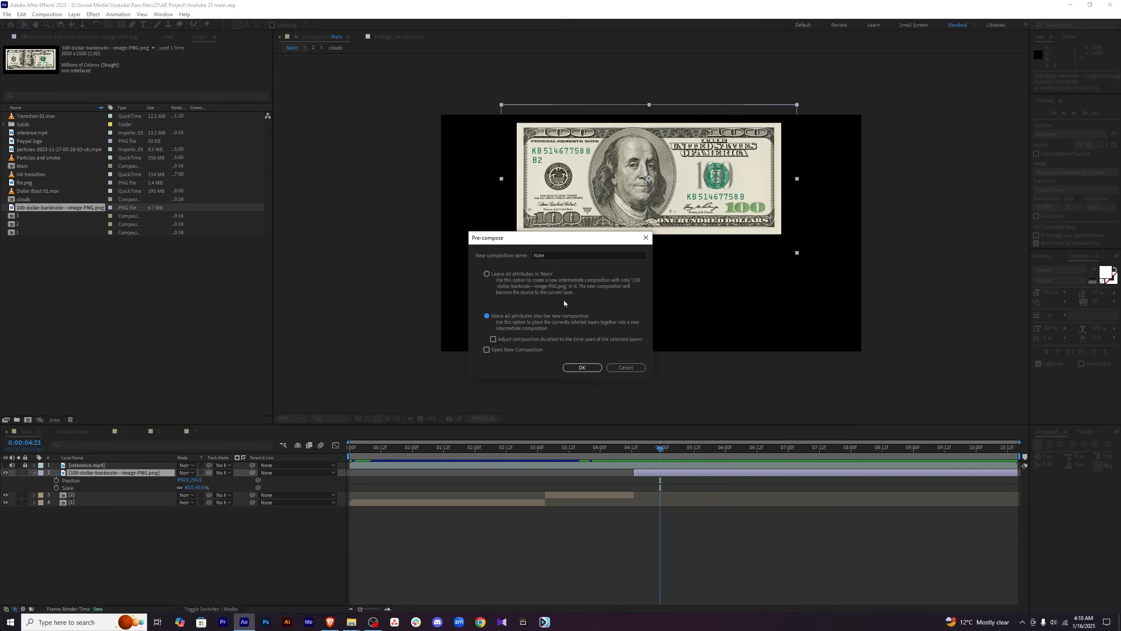
click(582, 368)
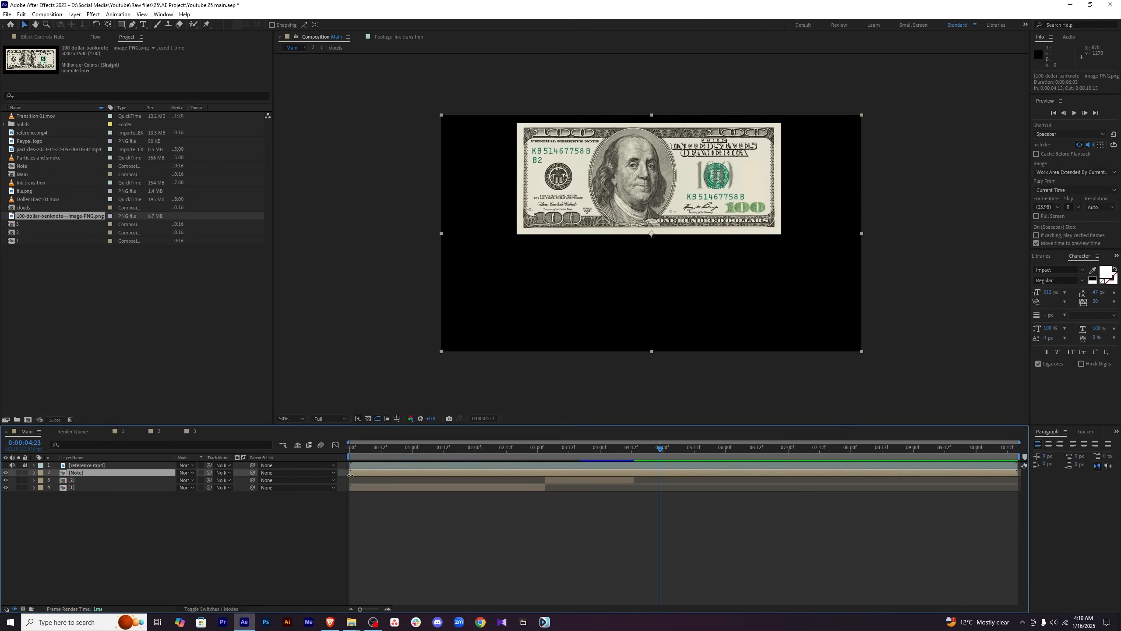
drag(350, 474, 635, 475)
click(642, 449)
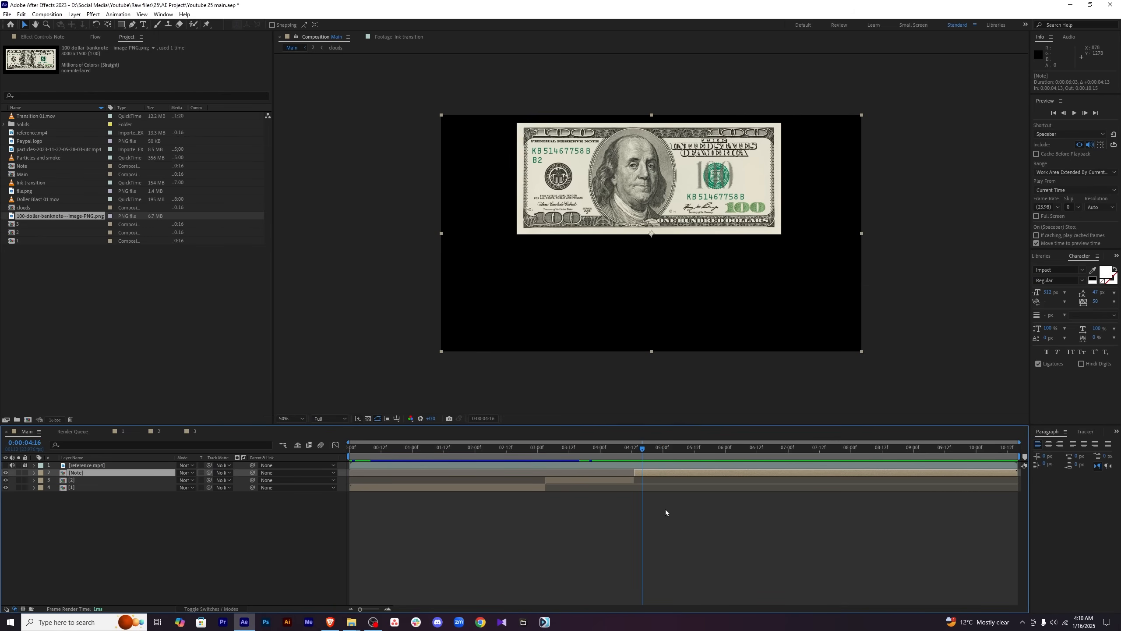
Save the project, then create a full-frame rectangle shape layer with a white fill and no stroke.
key(ctrl+s)
click(274, 569)
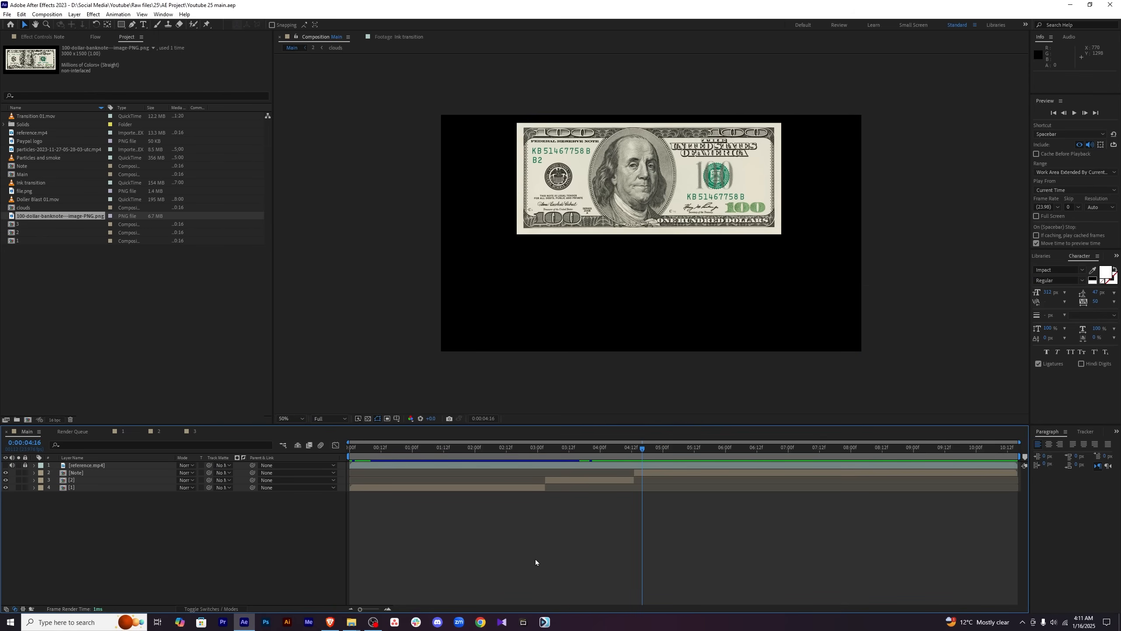
click(121, 25)
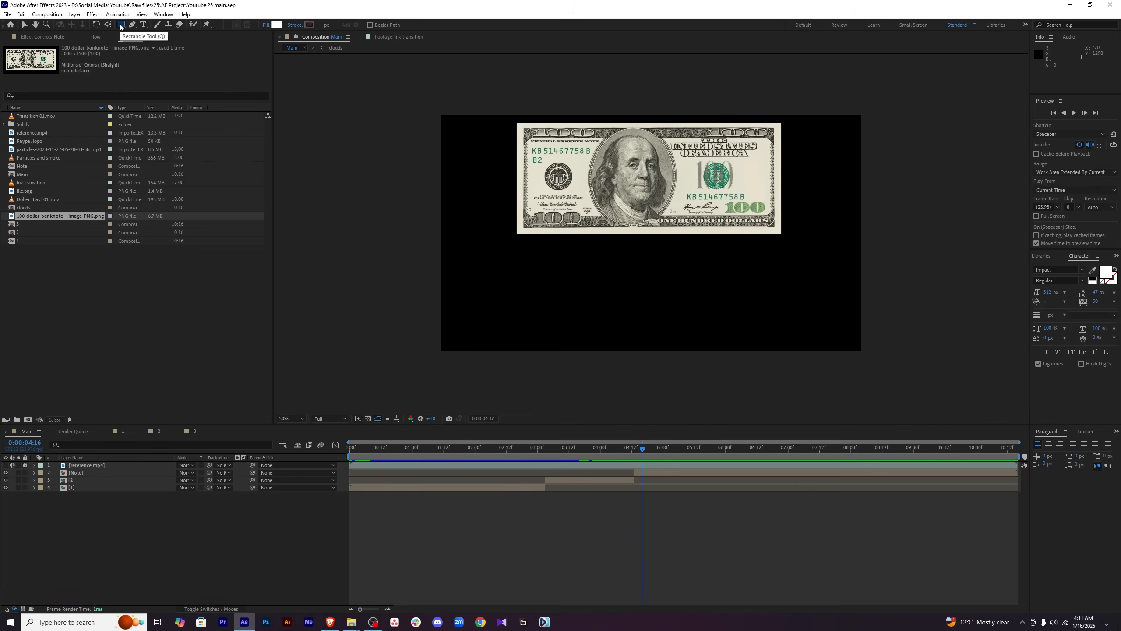
click(276, 24)
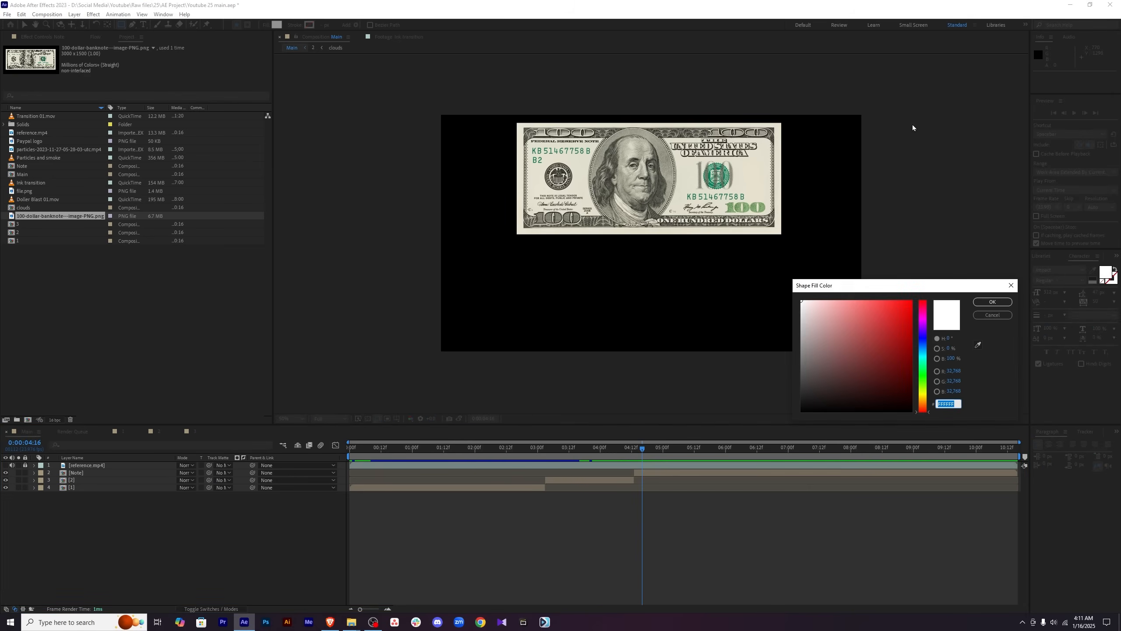
click(993, 302)
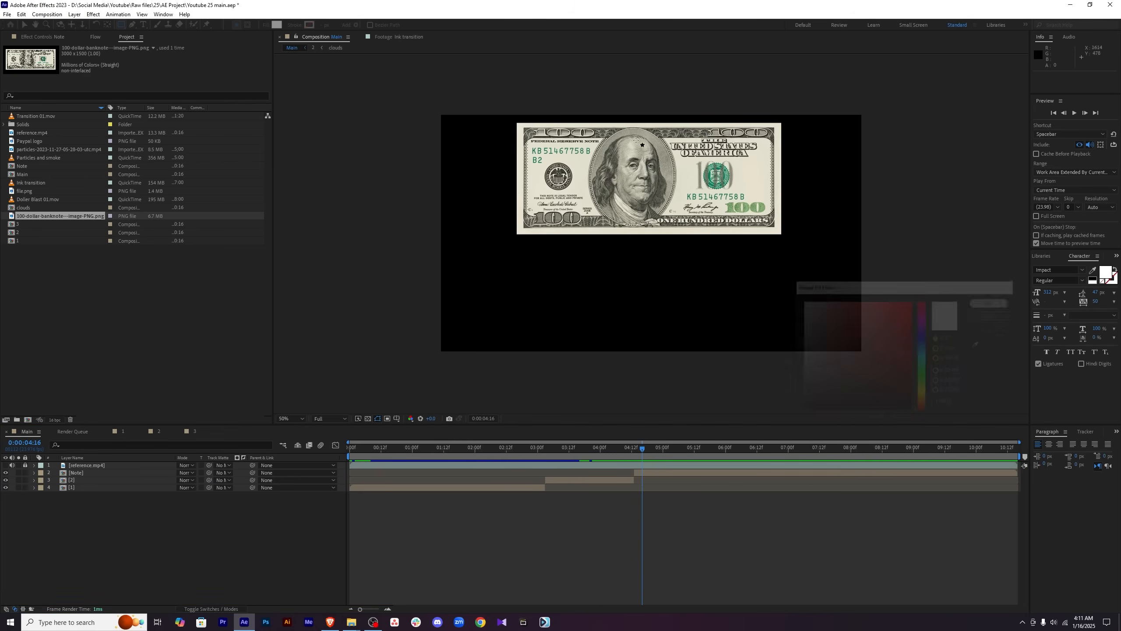
click(307, 27)
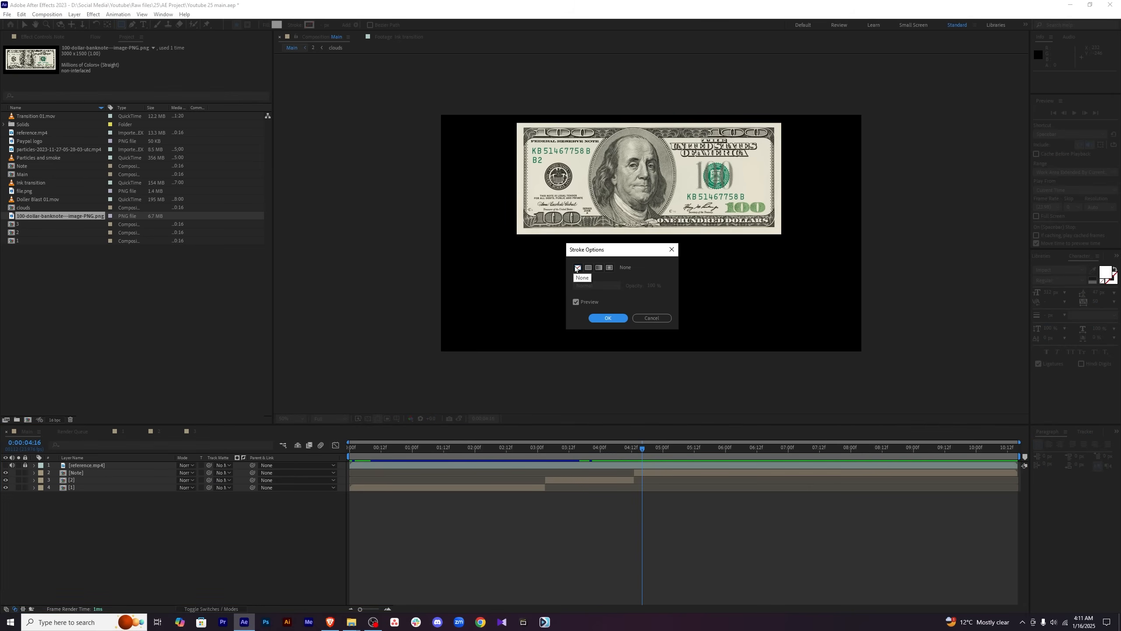
click(577, 268)
click(606, 318)
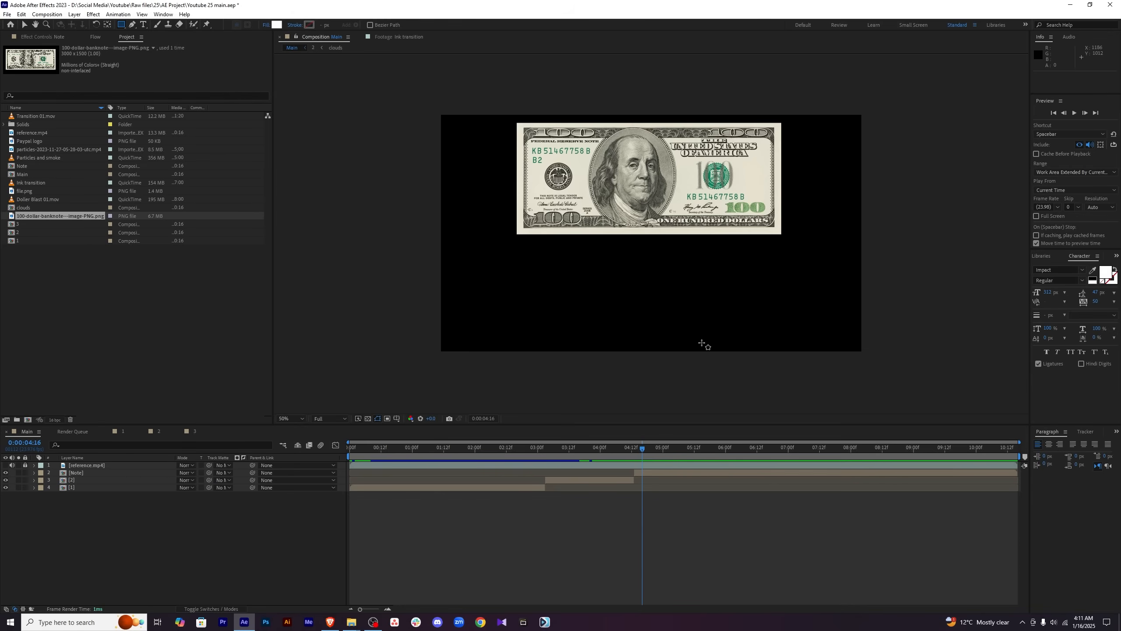
double_click(121, 24)
key(v)
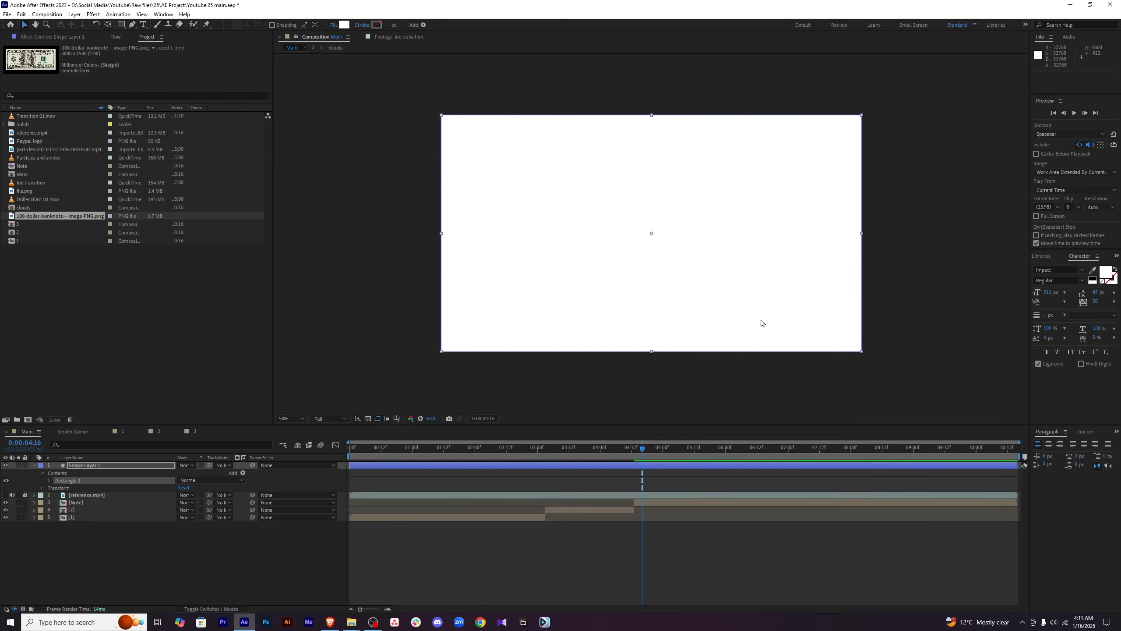
Trim the start of the white shape layer to 0:00:04:13 and place it below the reference video layer.
click(740, 556)
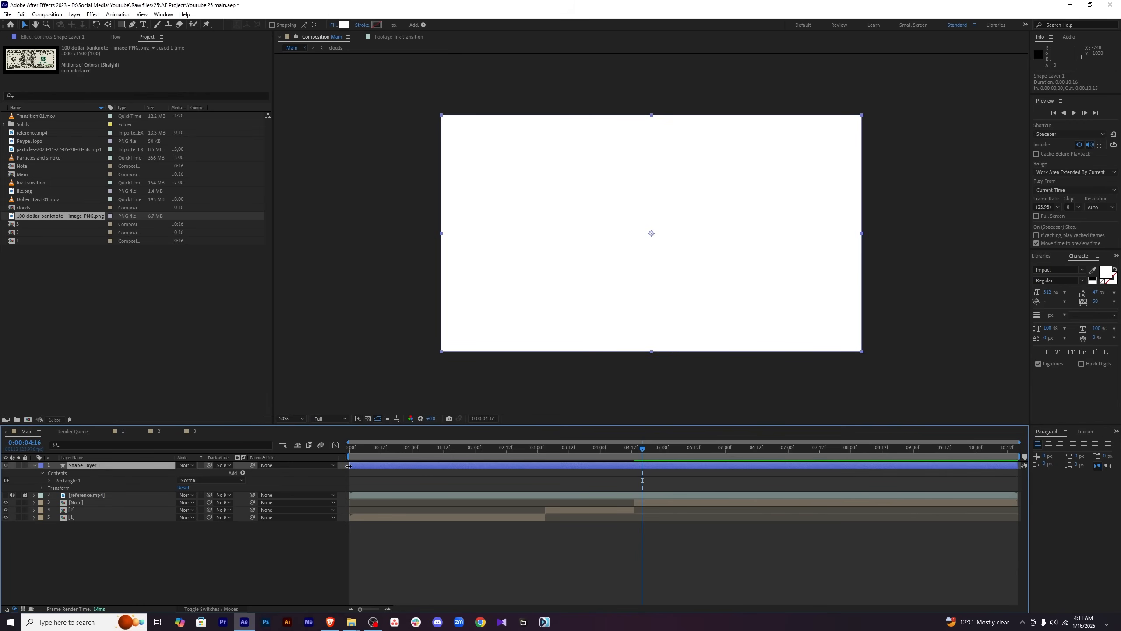
drag(349, 465, 624, 467)
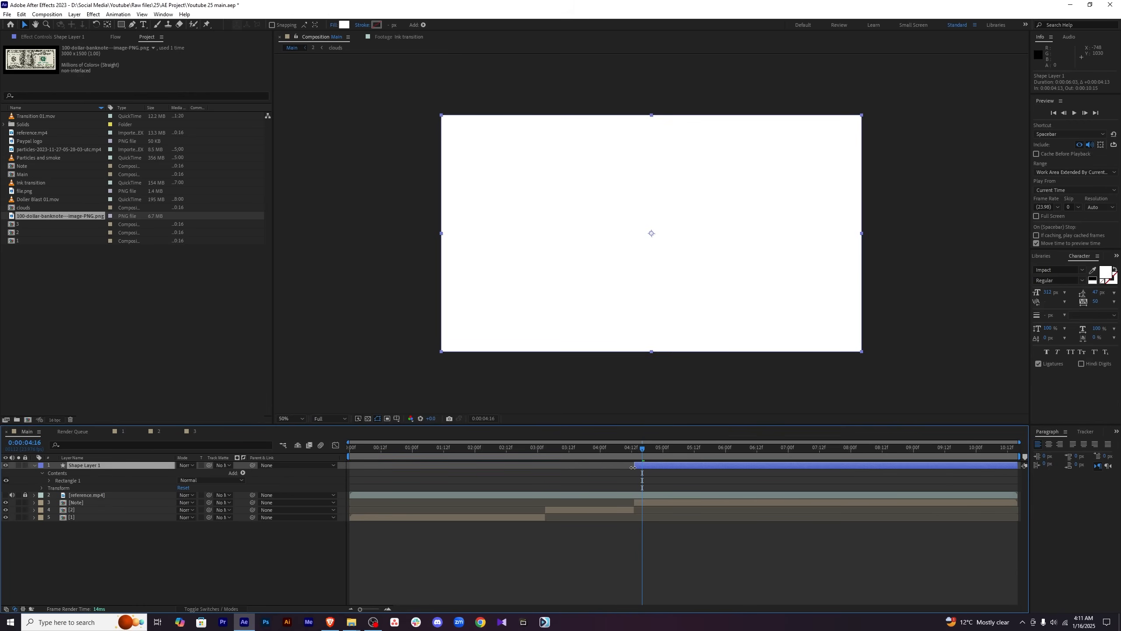
key(i)
drag(106, 466, 111, 501)
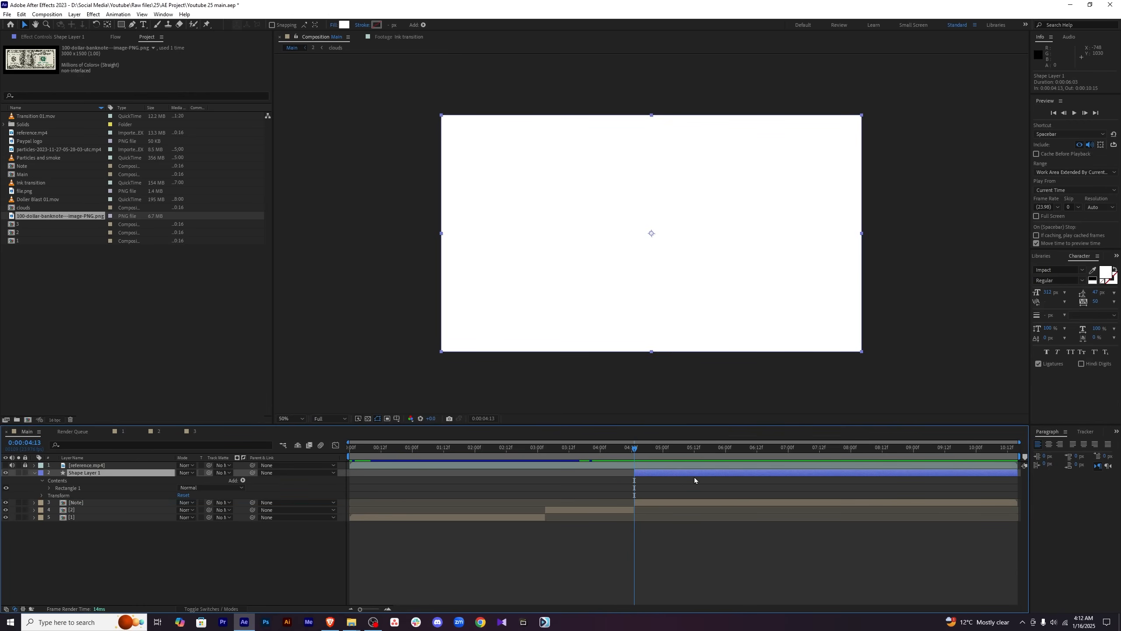
Keyframe the shape layer's Position at 0:00:04:13 with the vertical value lowered to about 1056, just above the banknote's bottom edge.
key(p)
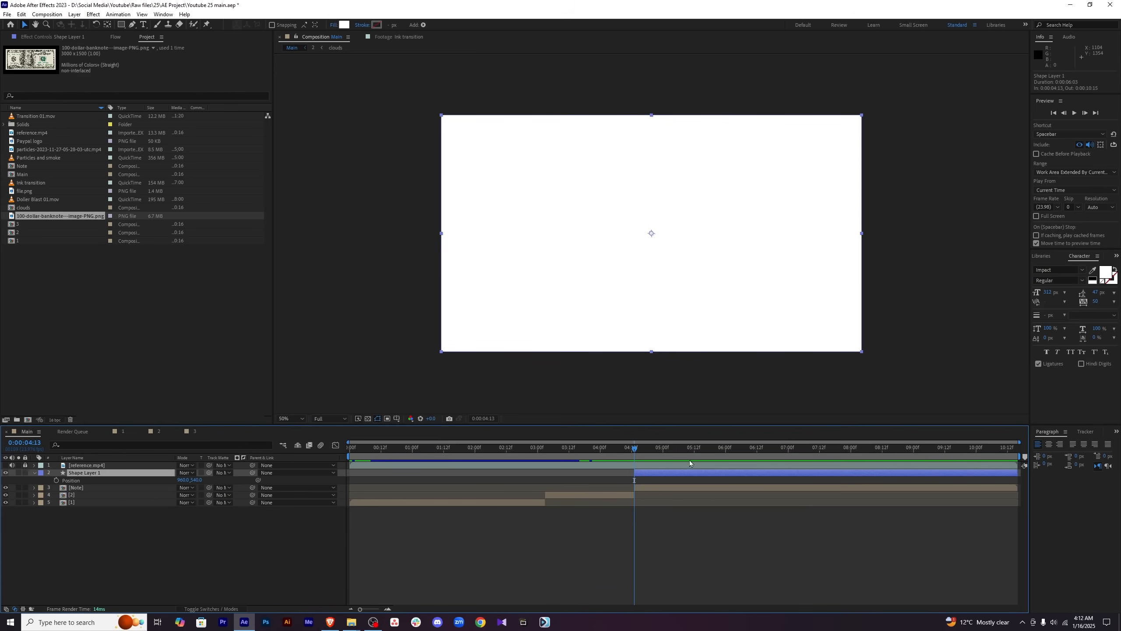
click(57, 481)
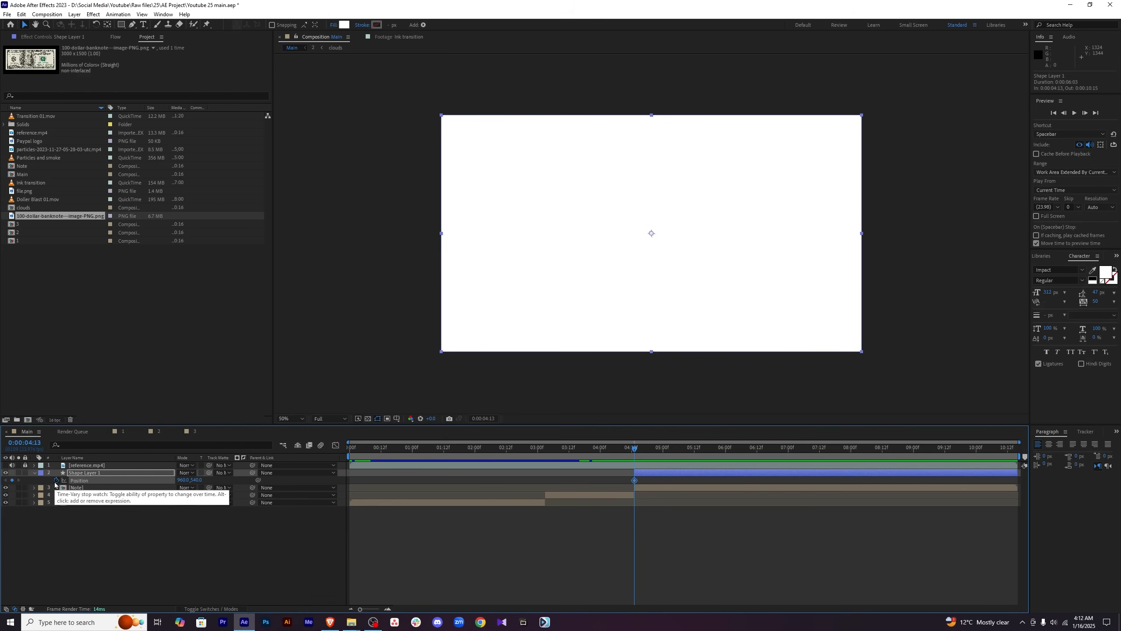
drag(200, 480, 412, 489)
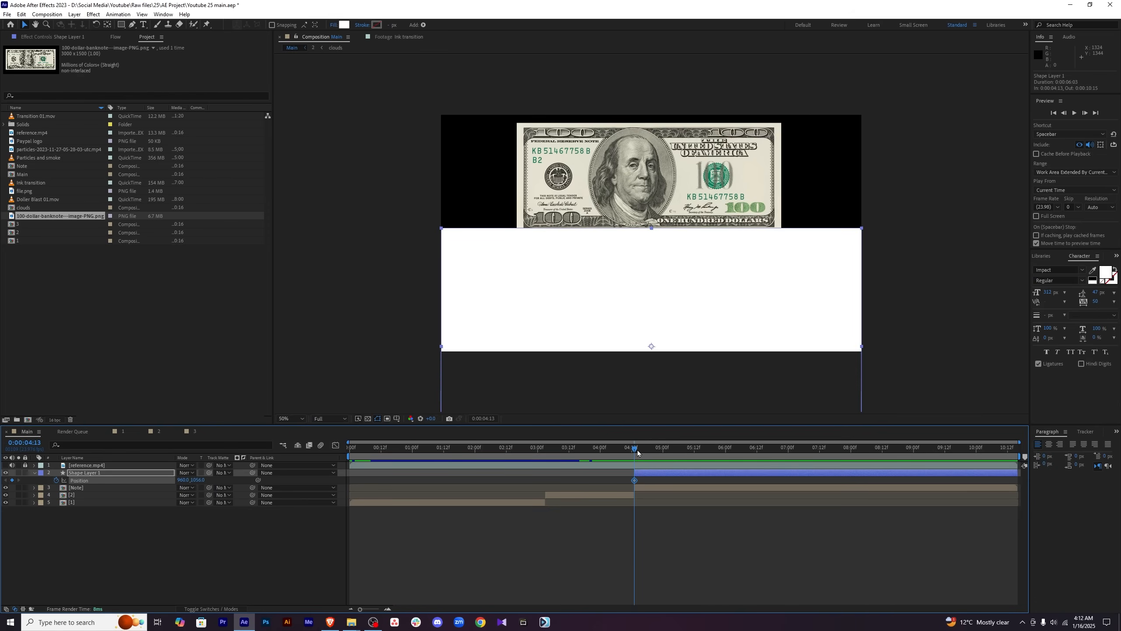
Compare with the reference video and add a second Position keyframe at 0:00:05:21, raising the shape layer to a vertical value of about 713.
drag(637, 451, 711, 452)
click(5, 465)
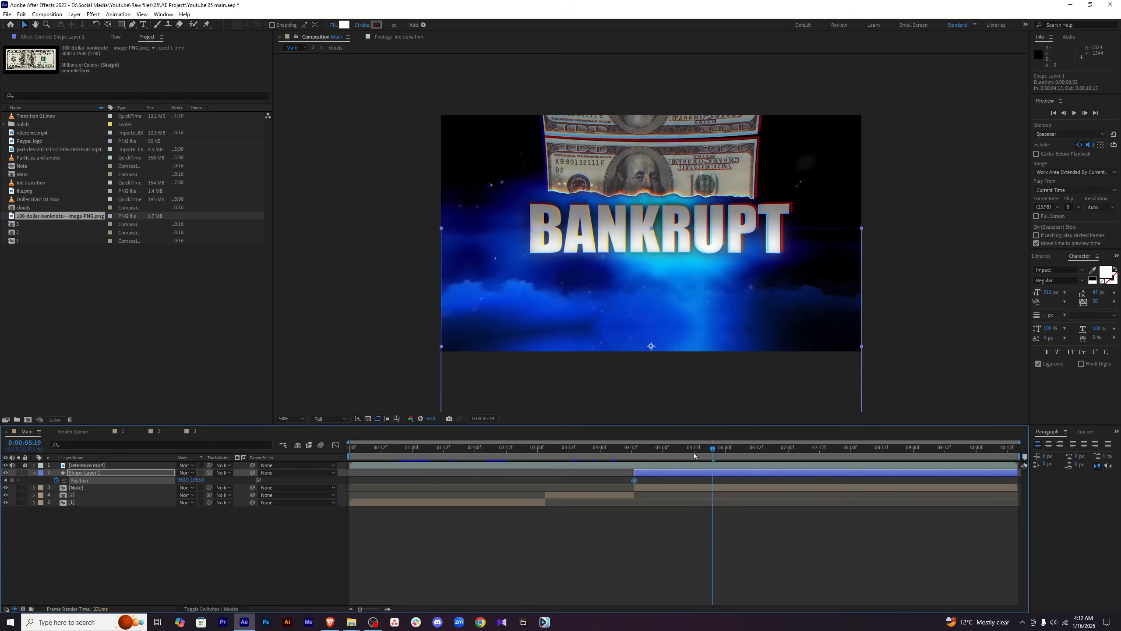
mouse_move(712, 451)
mouse_down()
mouse_move(726, 450)
mouse_move(717, 450)
mouse_up()
click(717, 450)
click(5, 465)
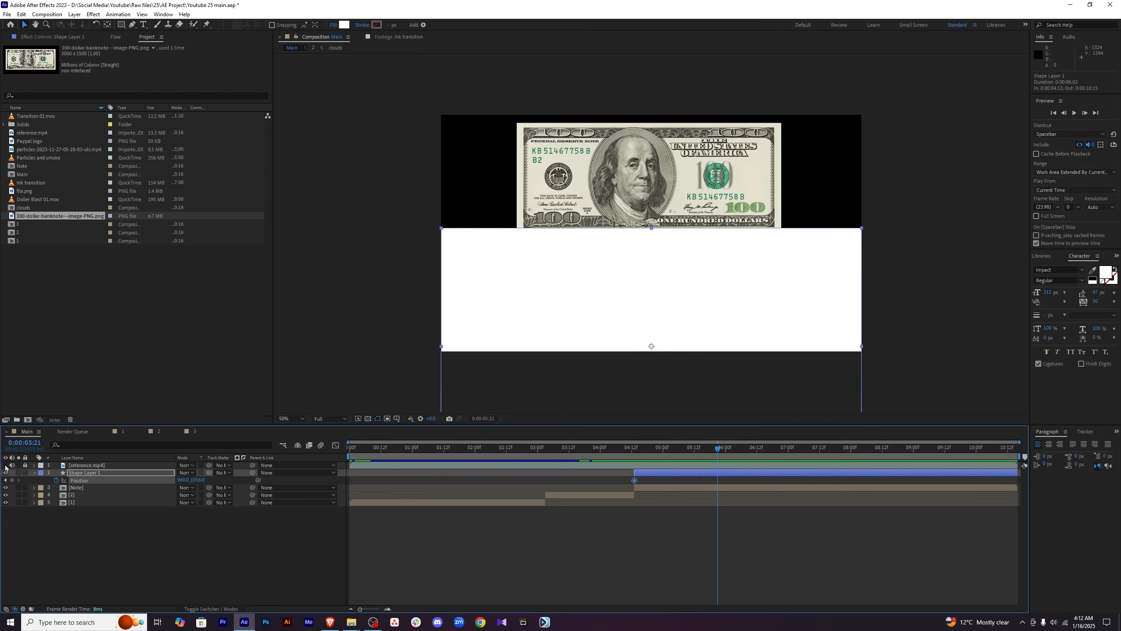
drag(198, 480, 49, 480)
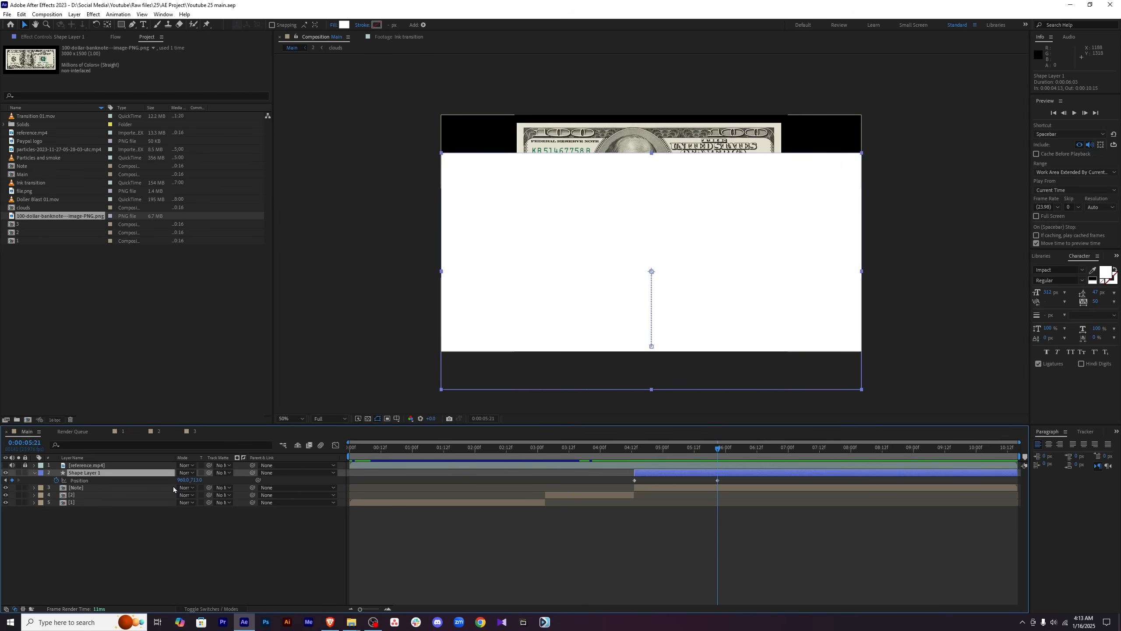
Use Shape Layer 1 as an inverted track matte for the Note layer and scrub through the wipe.
click(157, 489)
click(223, 487)
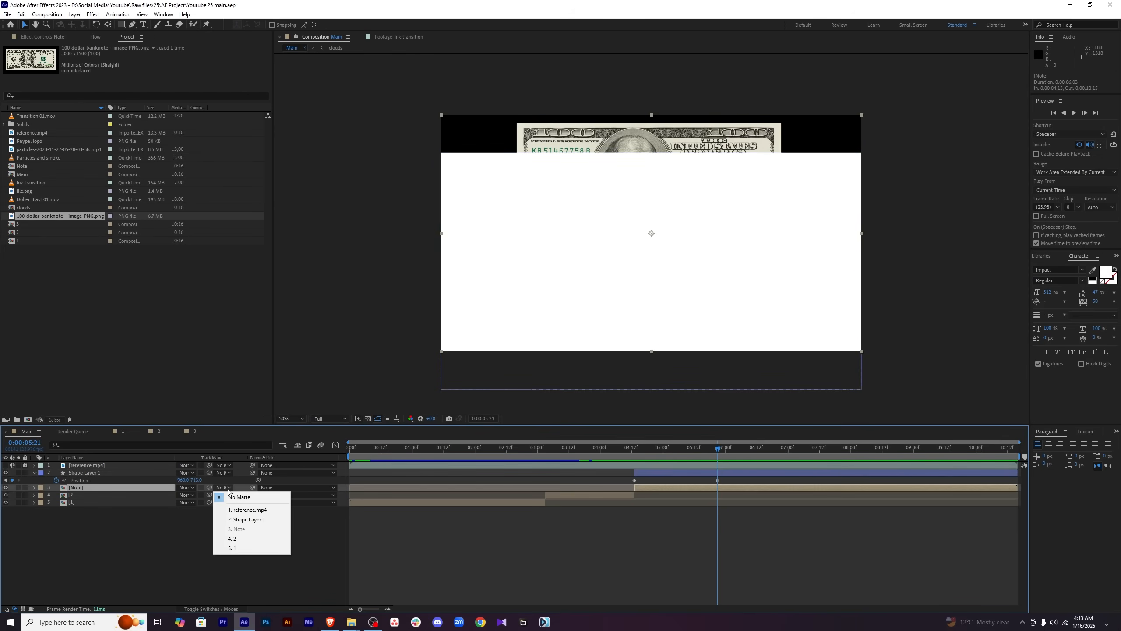
click(247, 520)
drag(676, 452, 705, 454)
key(k)
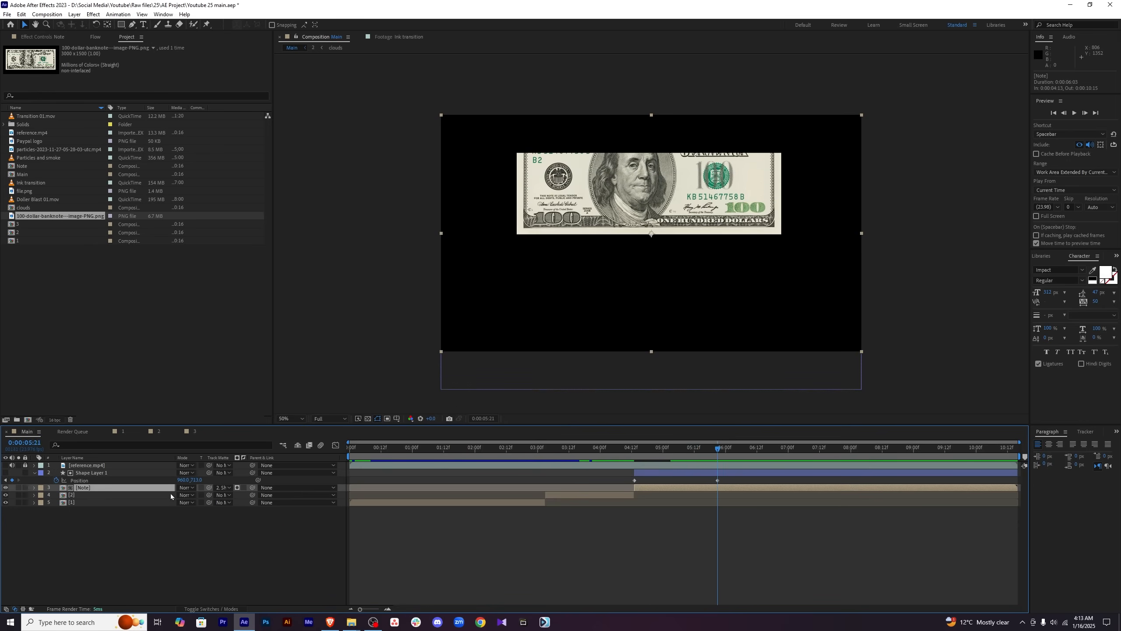
click(243, 488)
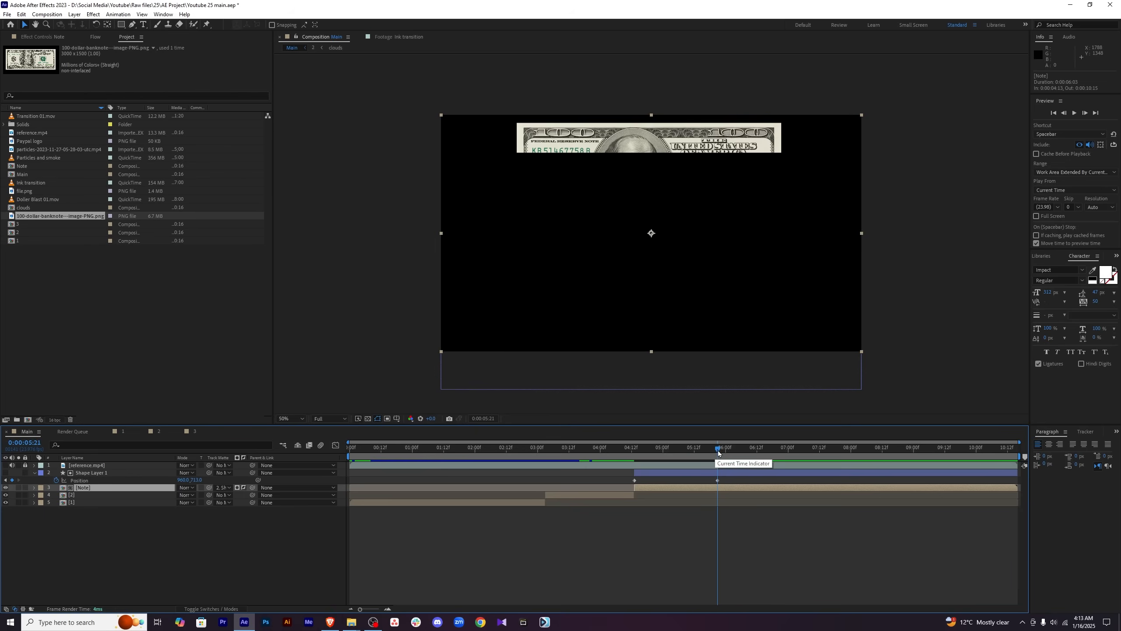
drag(718, 450, 658, 452)
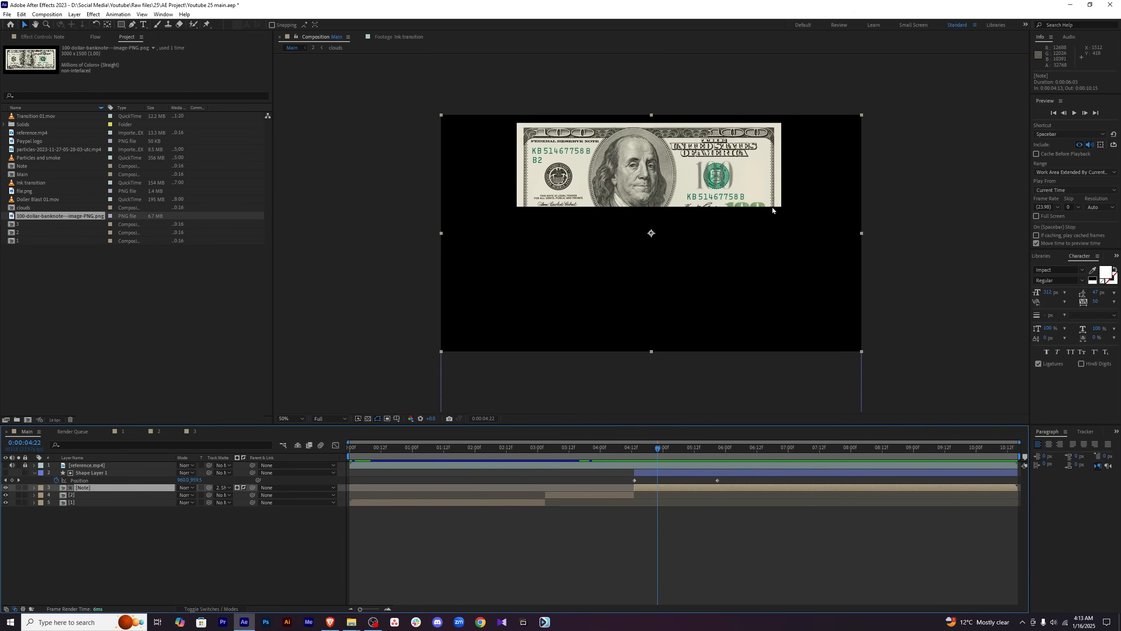
drag(658, 448, 692, 450)
Apply Turbulent Displace to Shape Layer 1 and set its Complexity to 10.
click(725, 472)
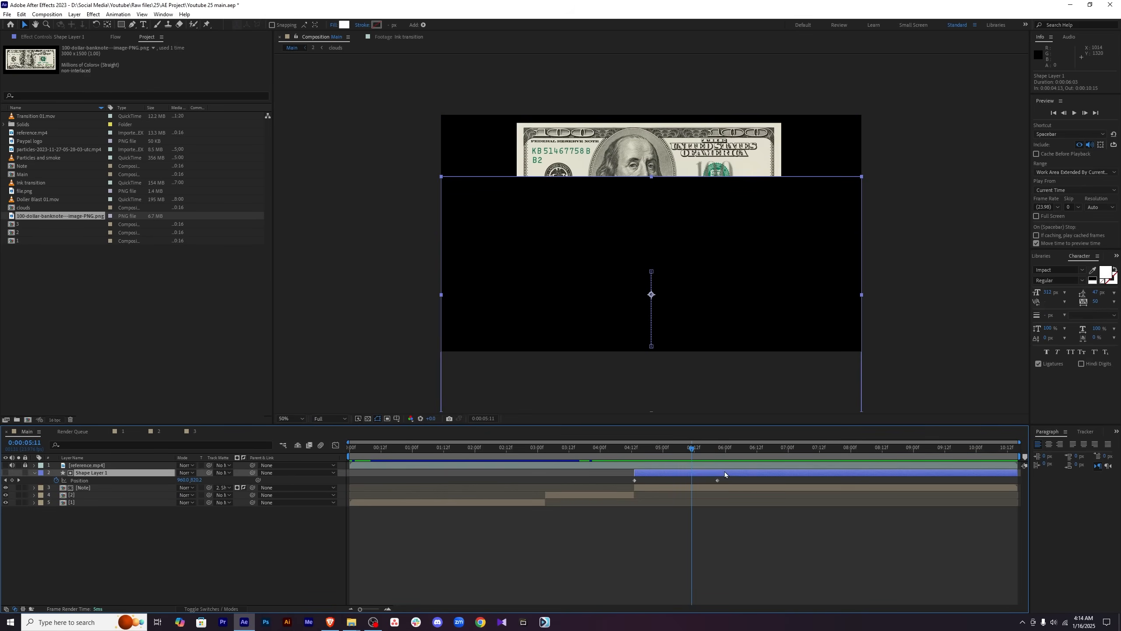
key(ctrl+space)
text(turbule)
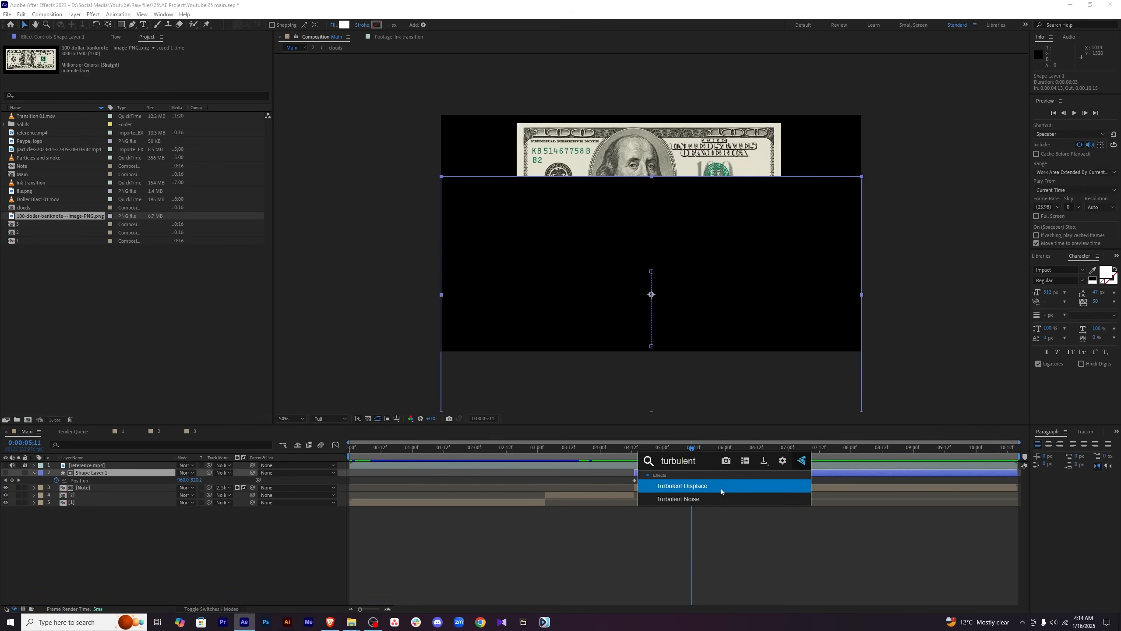
click(717, 487)
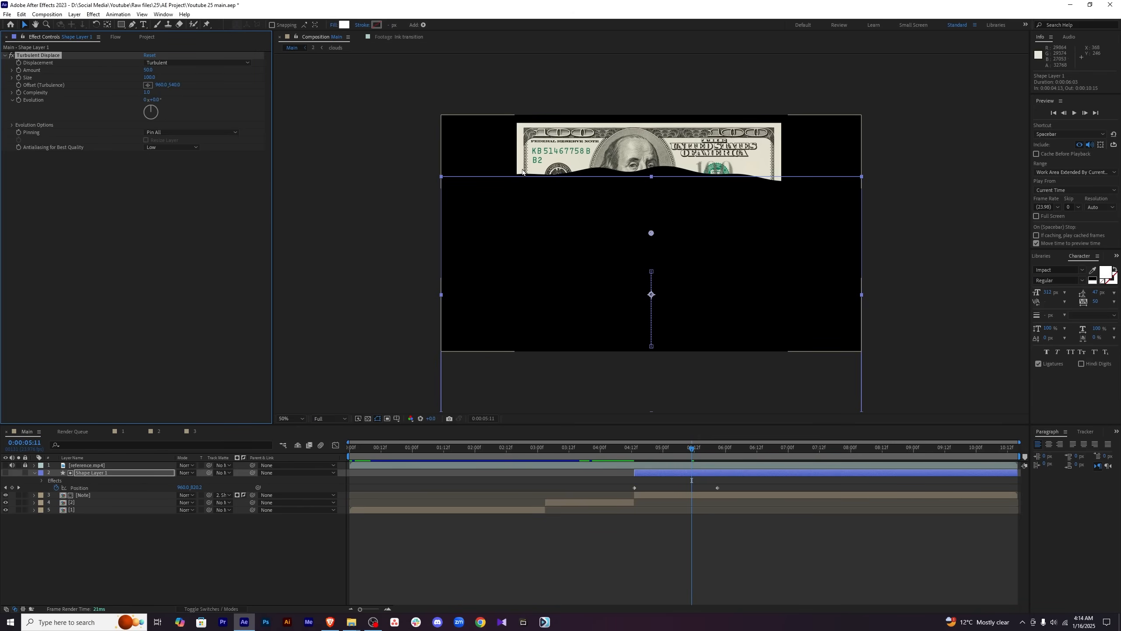
drag(693, 448, 678, 448)
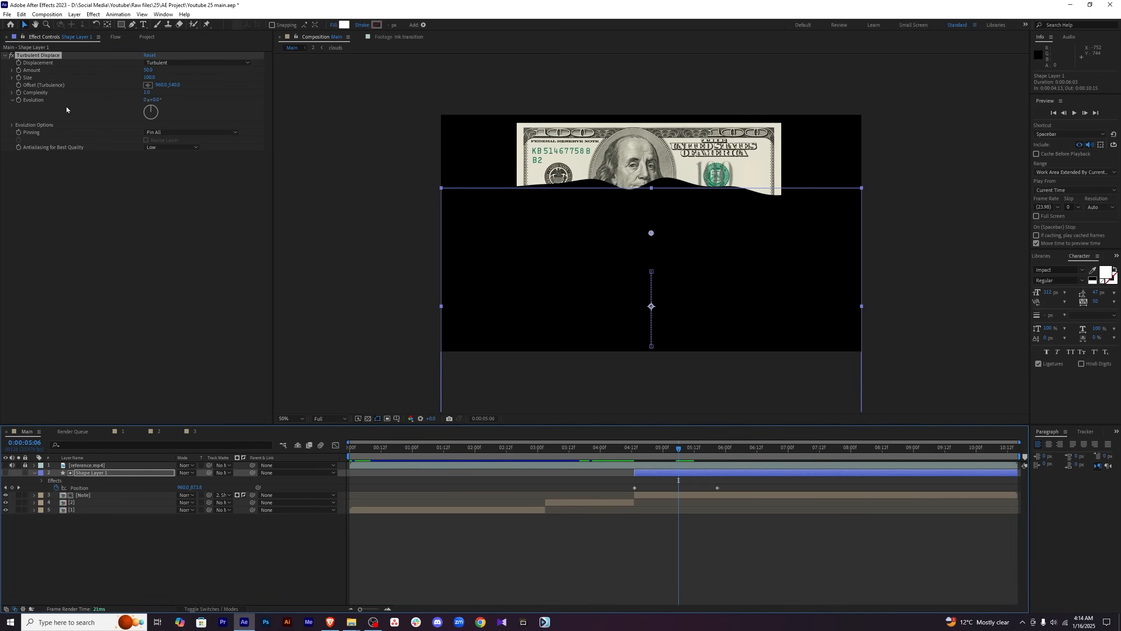
click(146, 93)
text(1)
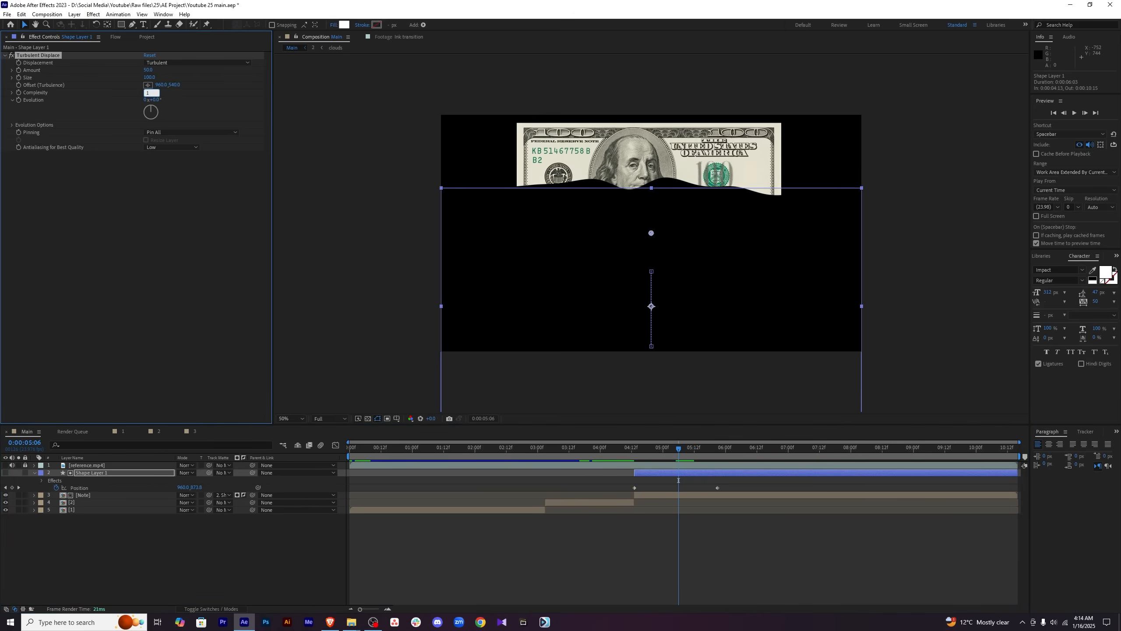
text(0)
key(Return)
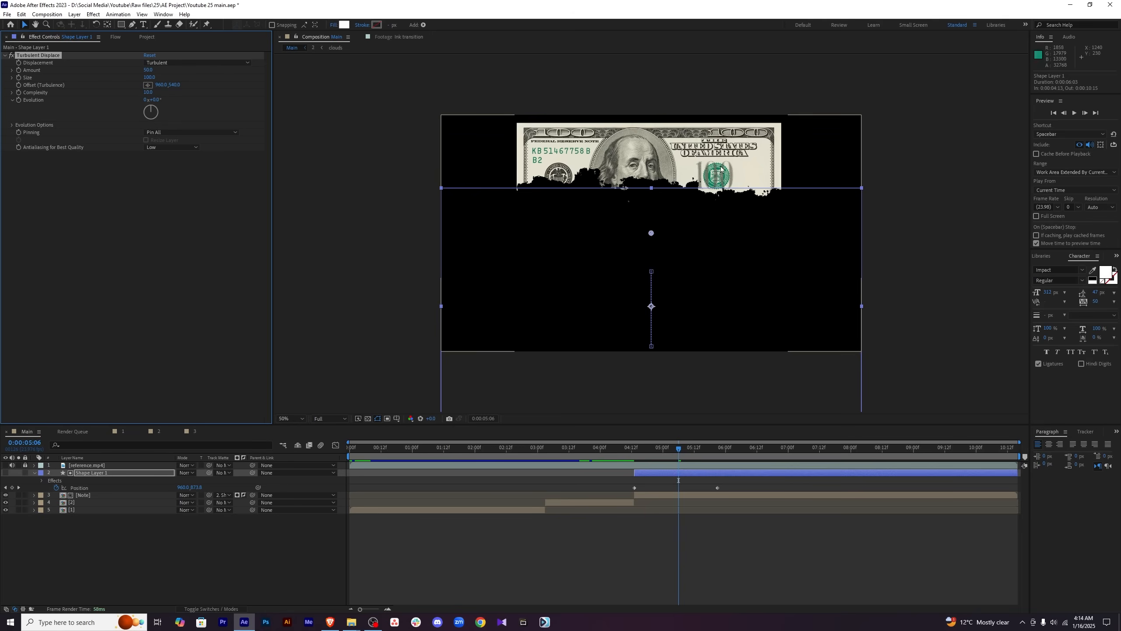
Set the Turbulent Displace Size to 50 and Amount to 30, checking the torn banknote edge around 0:00:05:03.
click(151, 77)
text(75)
key(Return)
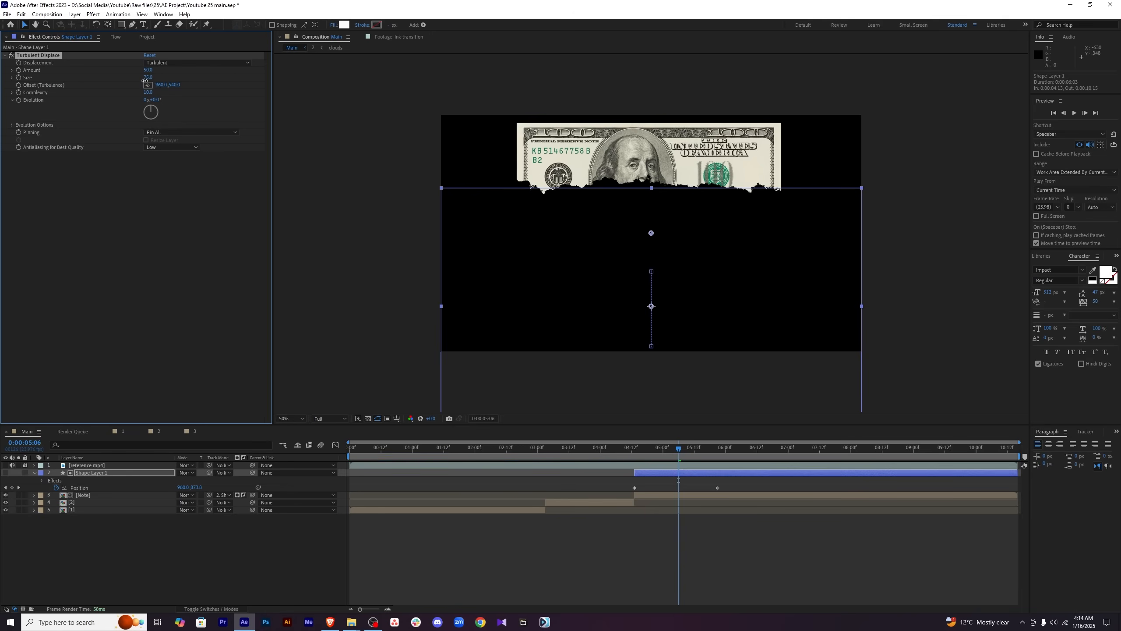
drag(145, 81, 148, 70)
drag(655, 451, 671, 454)
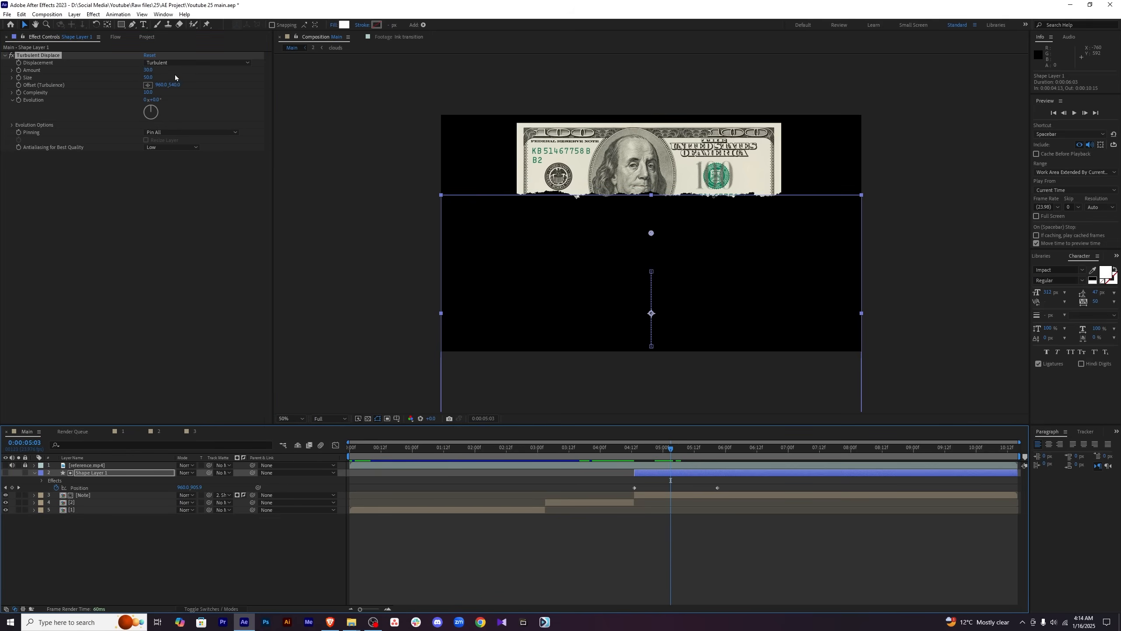
mouse_move(678, 451)
mouse_down()
mouse_move(654, 451)
mouse_move(677, 451)
mouse_up()
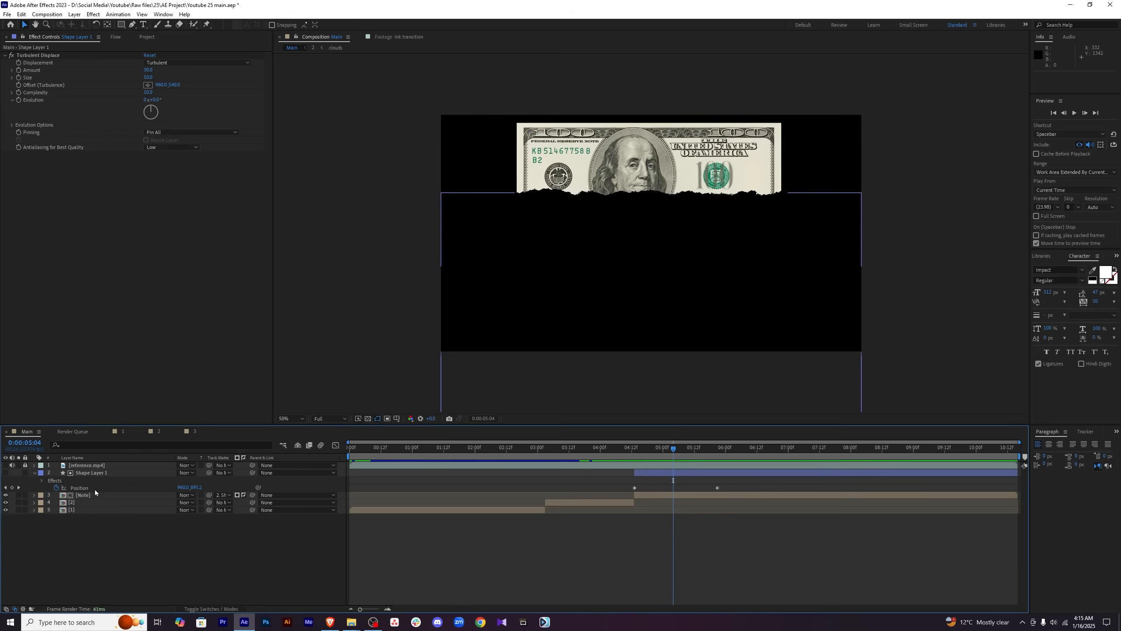
Pre-compose Shape Layer 1 and the Note layer together as Note vanish.
click(99, 476)
click(100, 494)
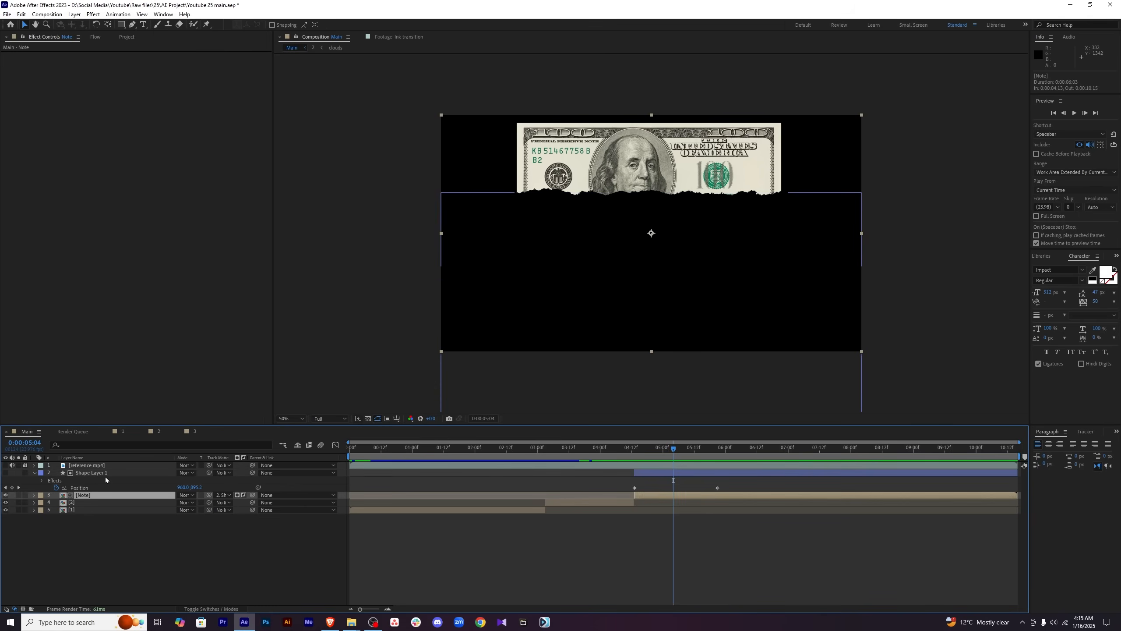
ctrl+click(106, 475)
right_click(106, 475)
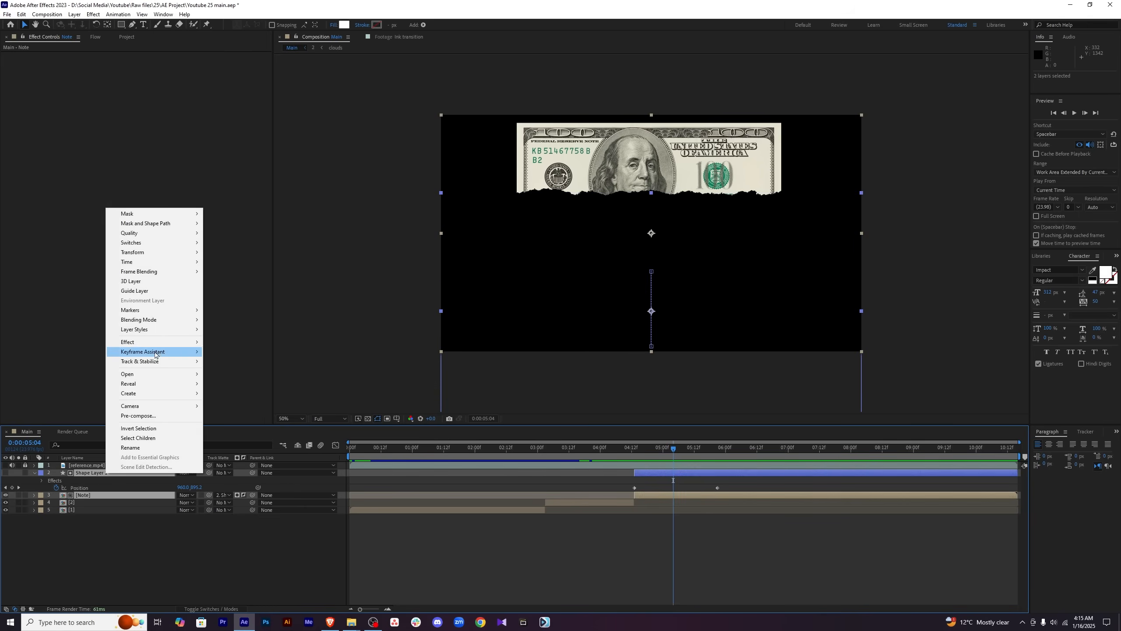
click(157, 416)
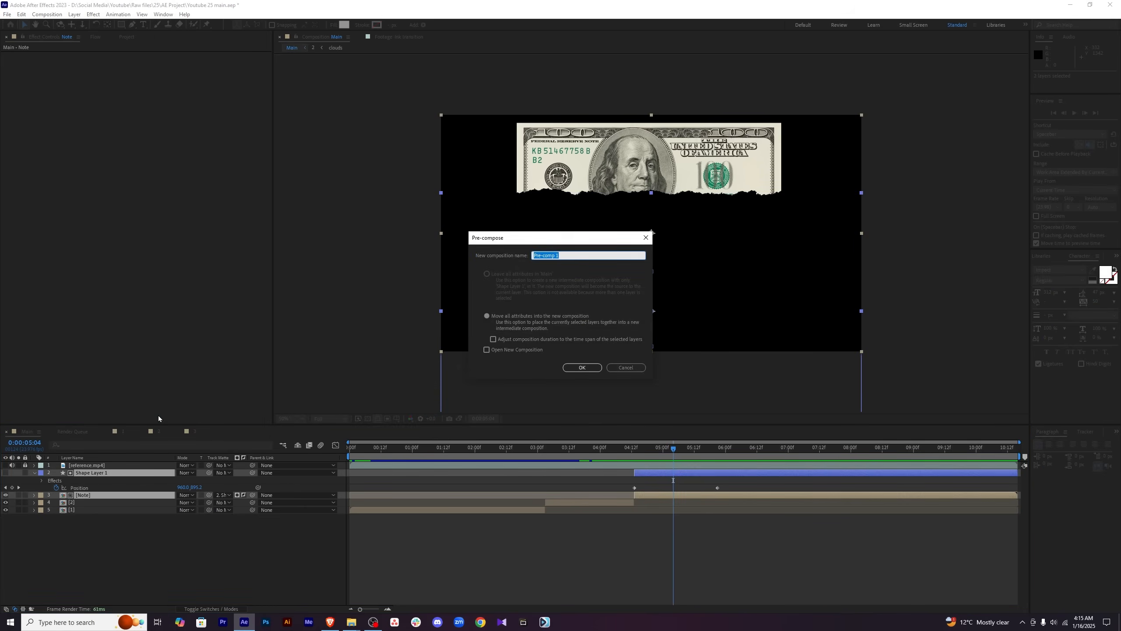
text(Note vanish)
click(573, 367)
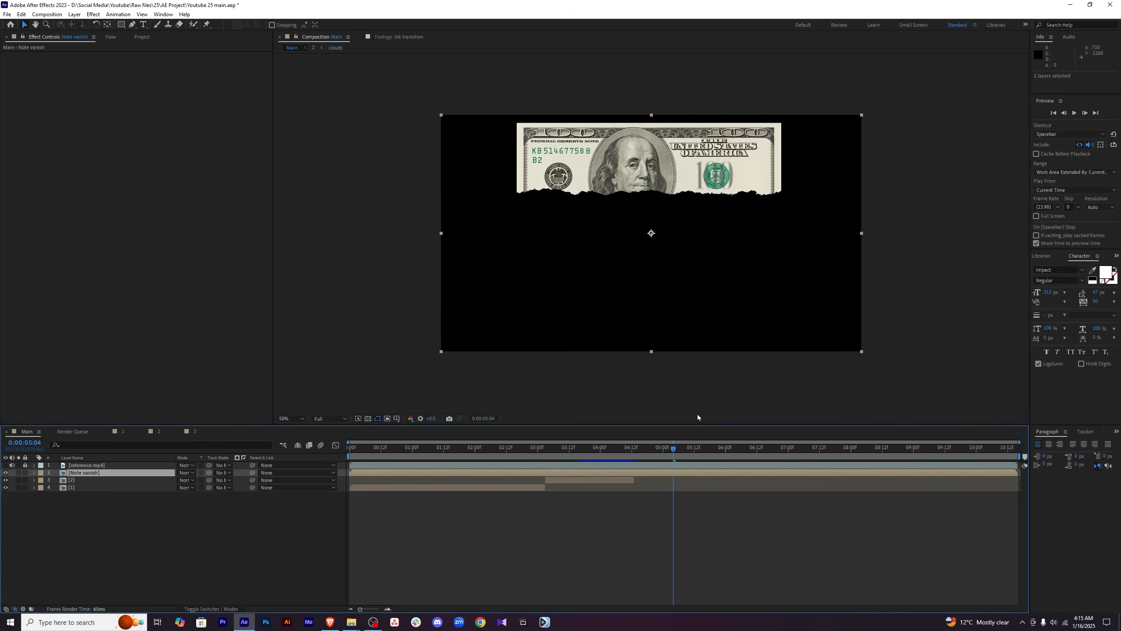
Trim the start of the Note vanish layer to 0:00:04:13, save the project and duplicate the layer.
drag(350, 472, 669, 449)
key(ctrl+s)
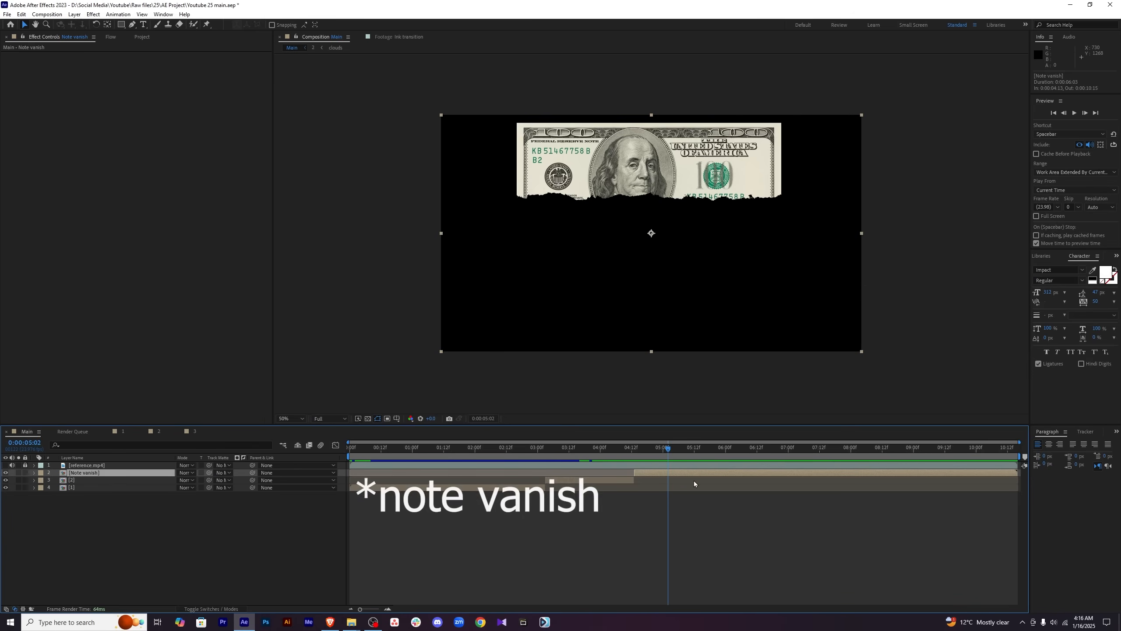
key(ctrl+d)
click(686, 516)
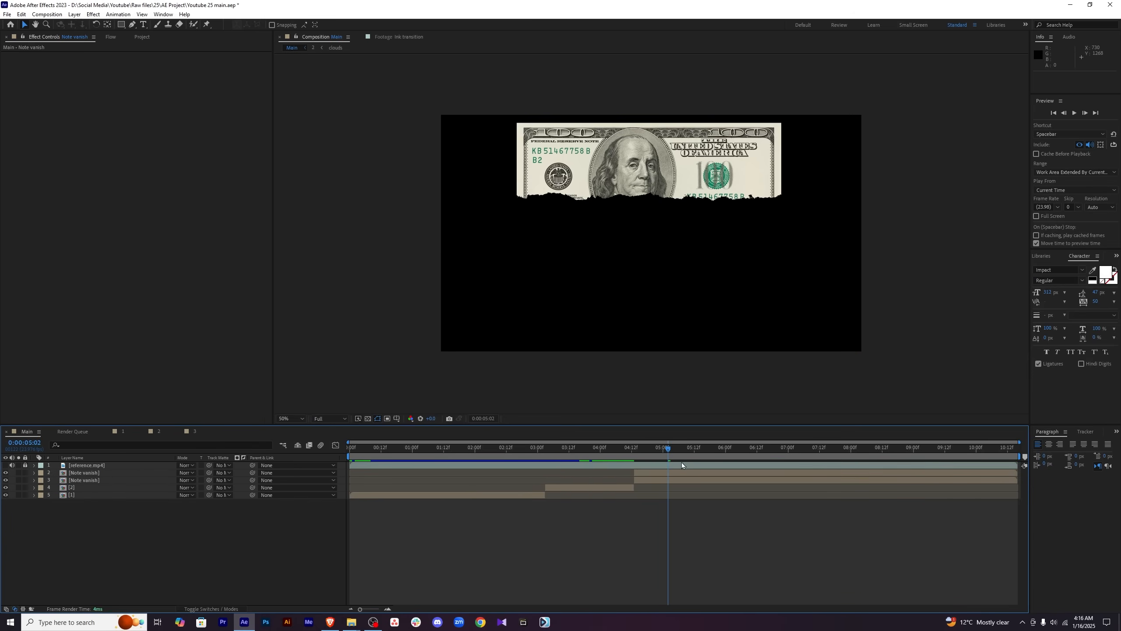
Use the upper Note vanish layer as an inverted track matte for the lower Note vanish layer.
click(654, 449)
click(159, 480)
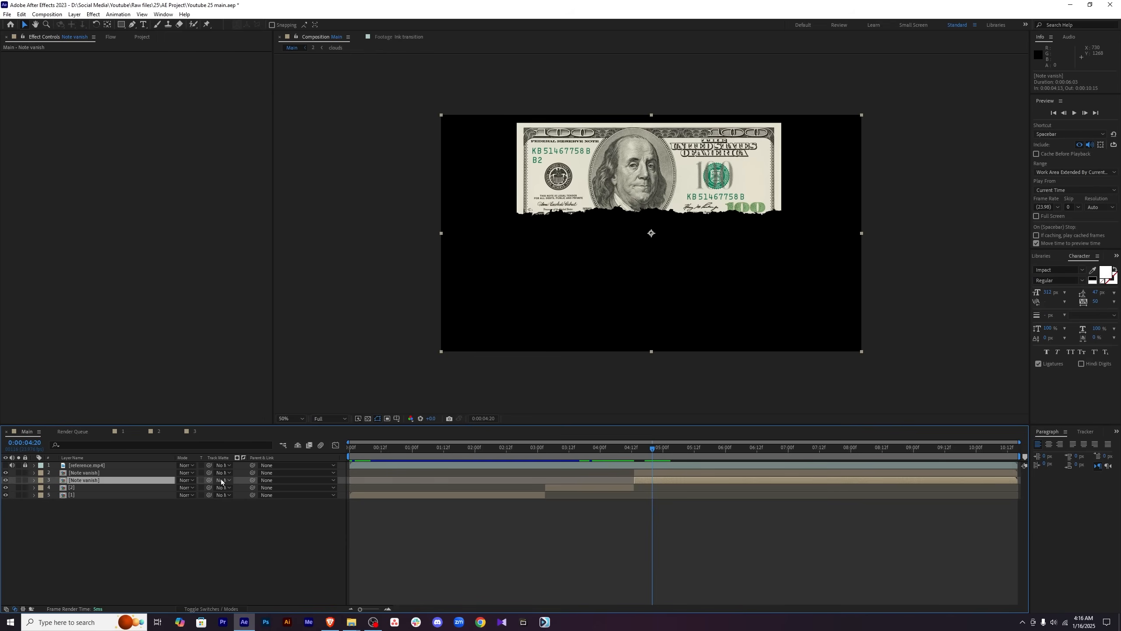
click(222, 480)
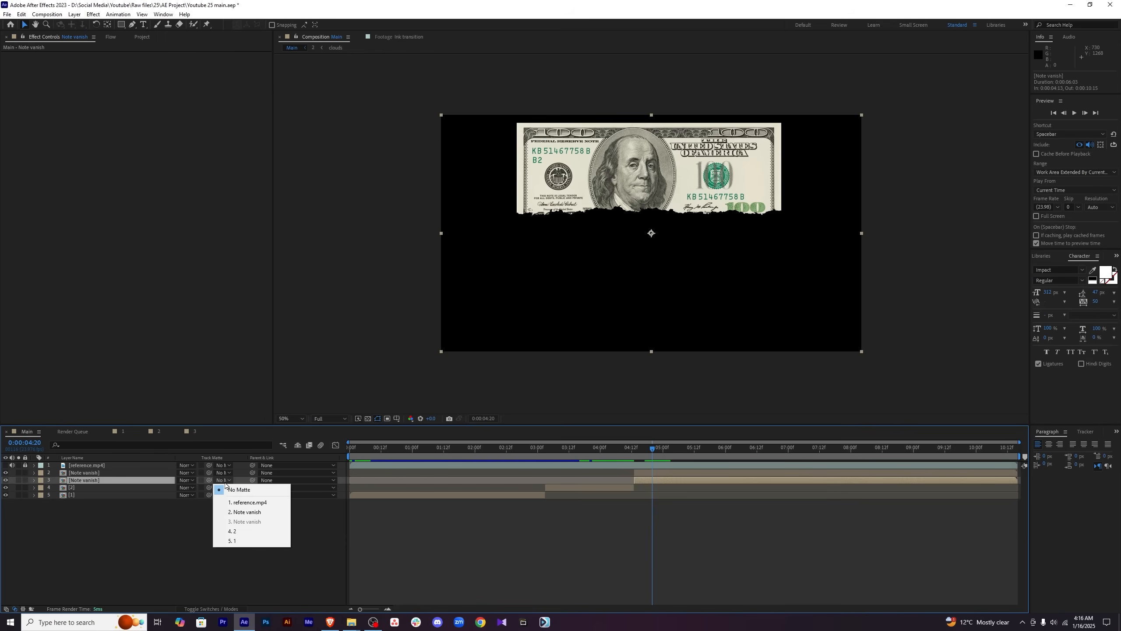
click(241, 512)
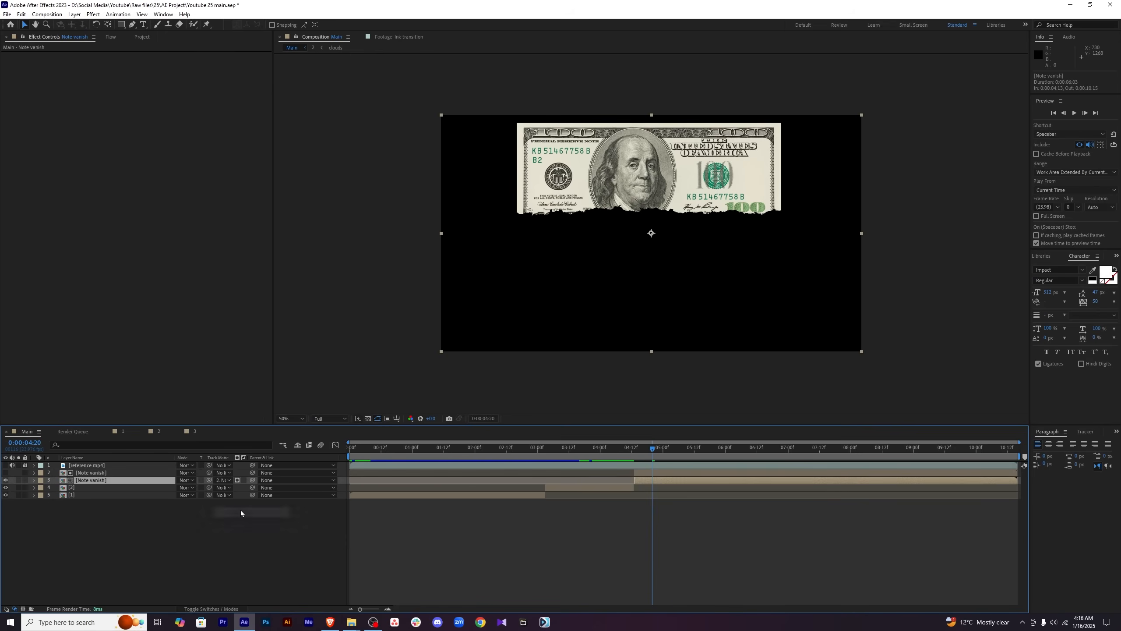
click(242, 480)
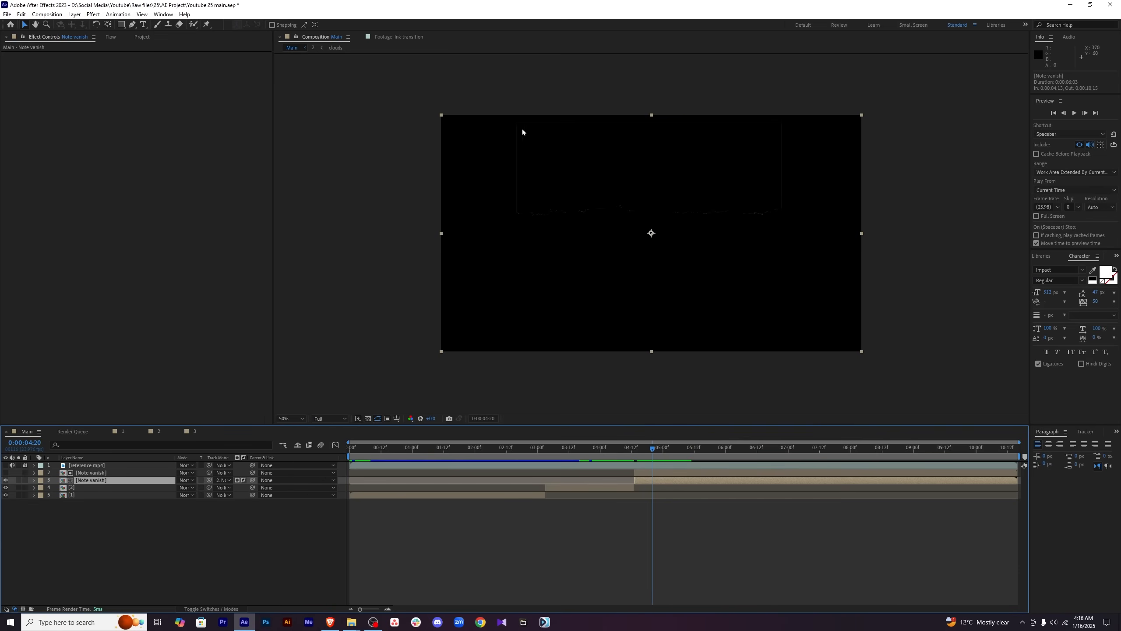
Shift the upper Note vanish matte layer one frame earlier in the timeline.
key(F2)
key(equal)
key(equal)
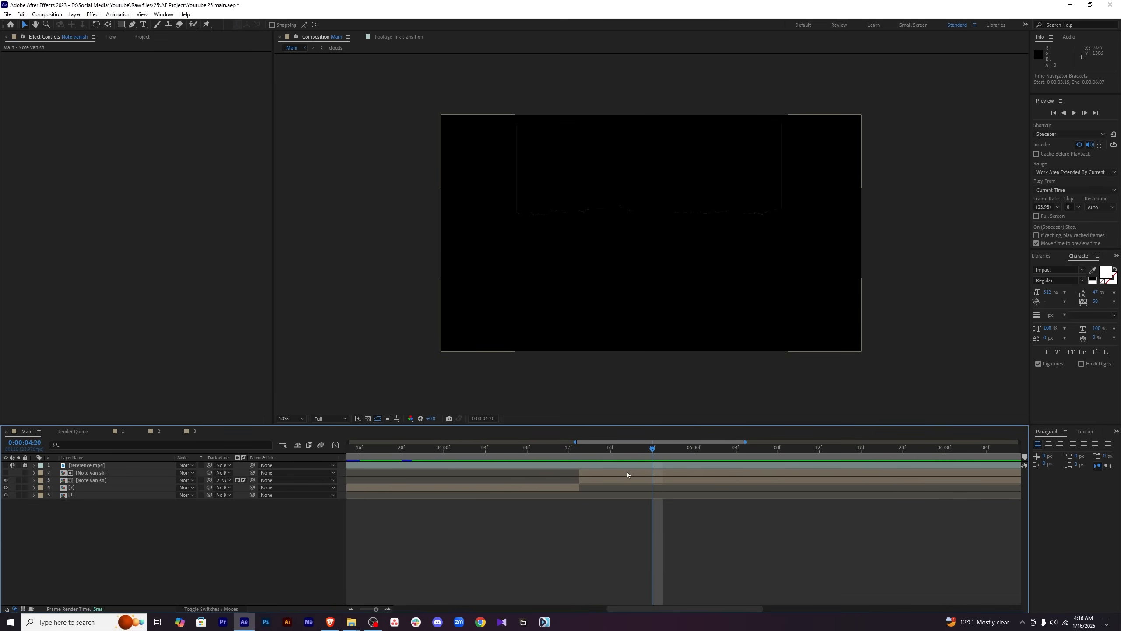
click(628, 471)
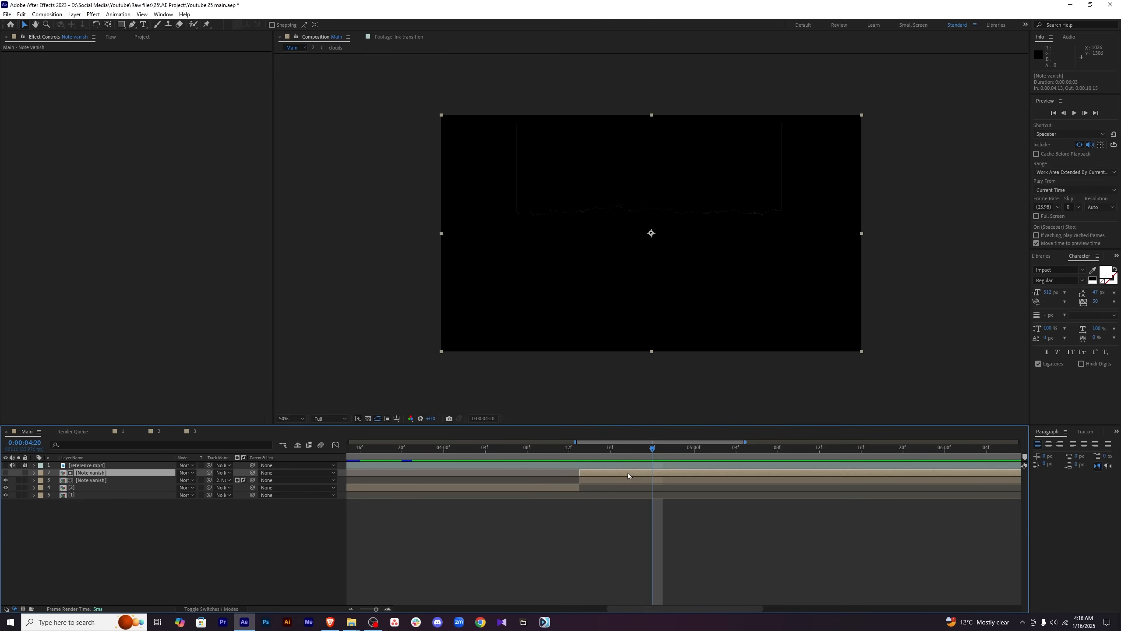
key(alt+Page_Up)
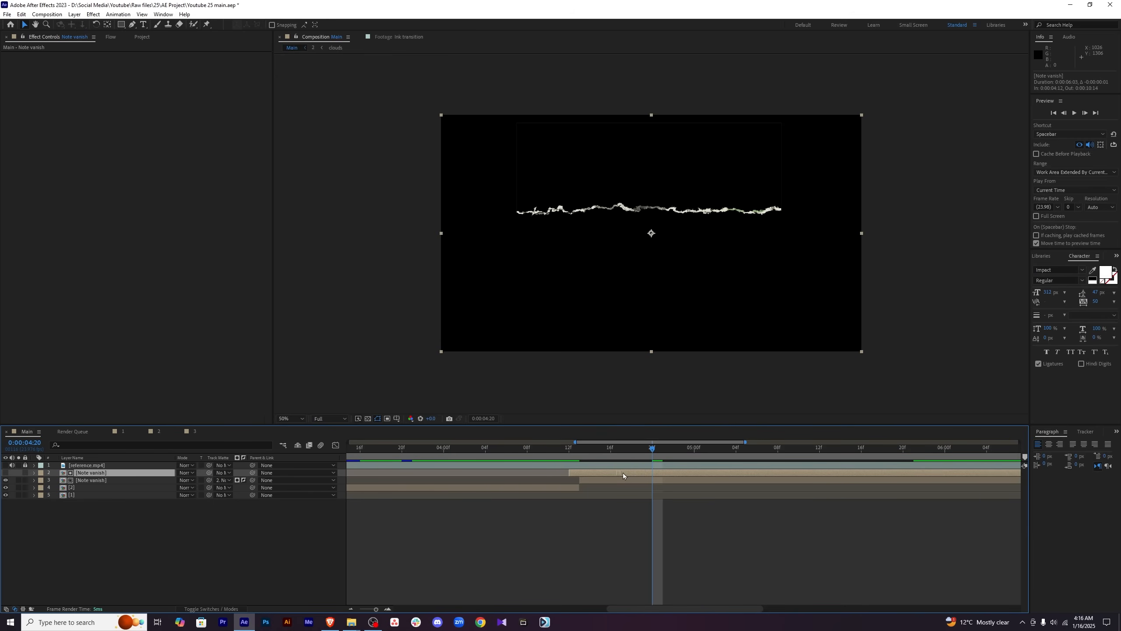
drag(589, 448, 804, 460)
key(ctrl+z)
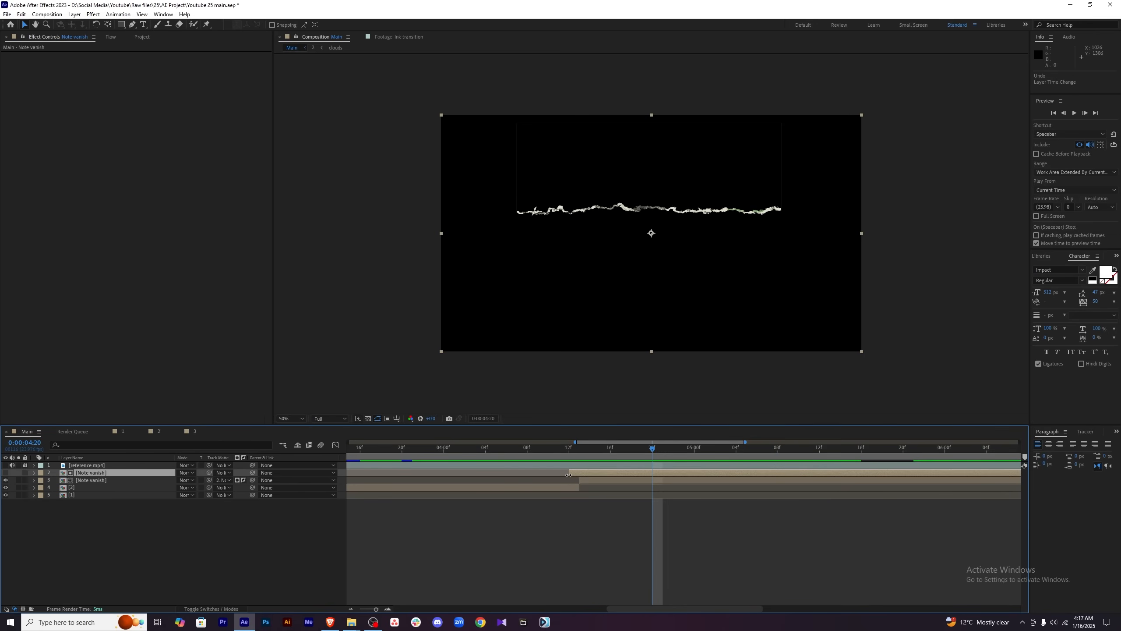
Trim the start of the upper Note vanish layer to 0:00:04:13 and preview the thin edge line.
drag(568, 475, 578, 474)
mouse_move(652, 452)
mouse_down()
mouse_move(613, 453)
mouse_move(631, 452)
mouse_up()
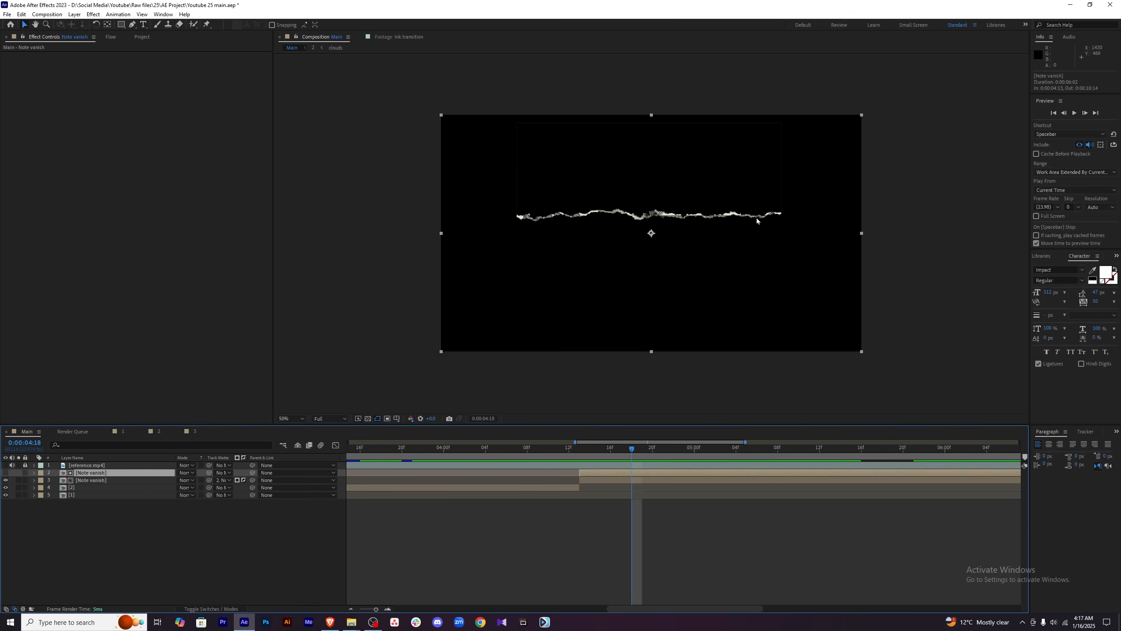
key(minus)
key(space)
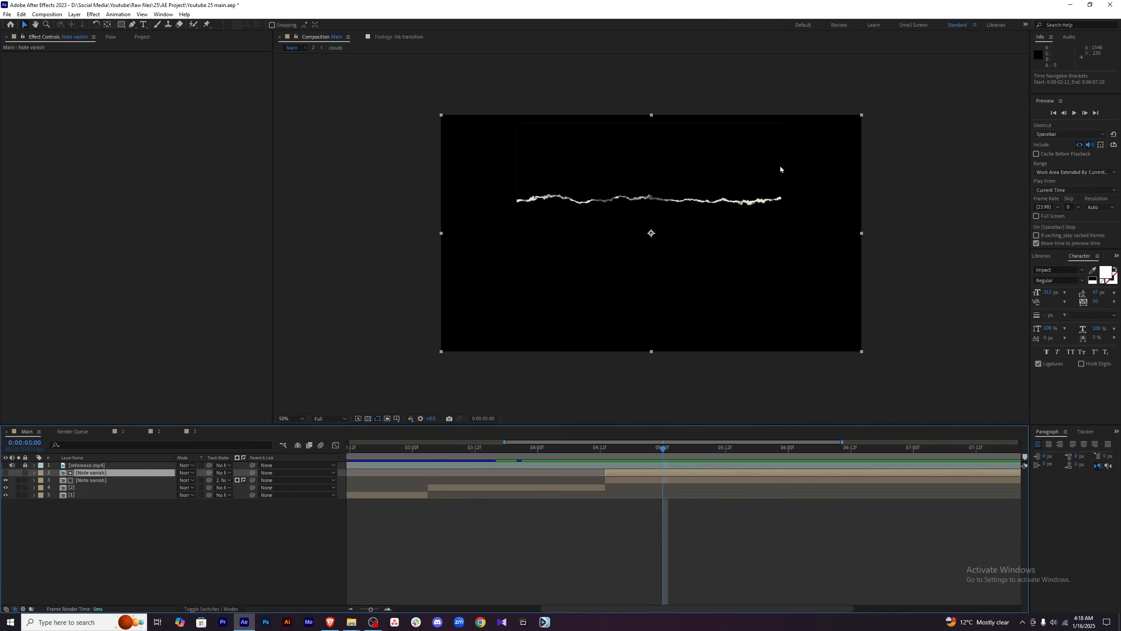
key(period)
key(comma)
click(630, 528)
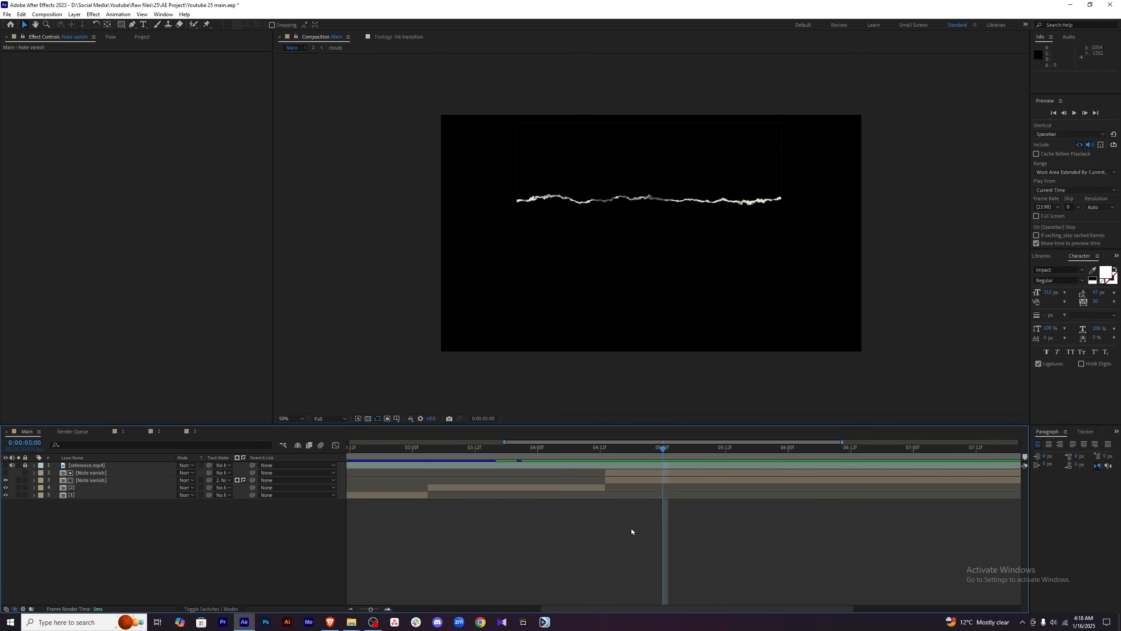
Apply the Minimax effect to the lower Note vanish layer.
click(676, 481)
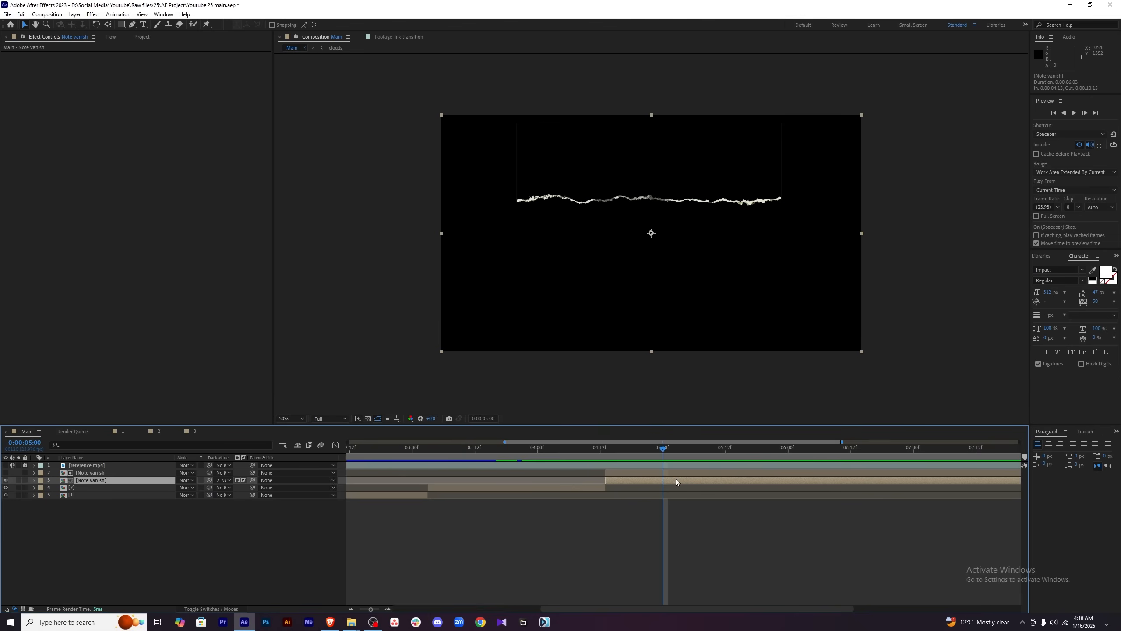
key(ctrl+space)
text(mini)
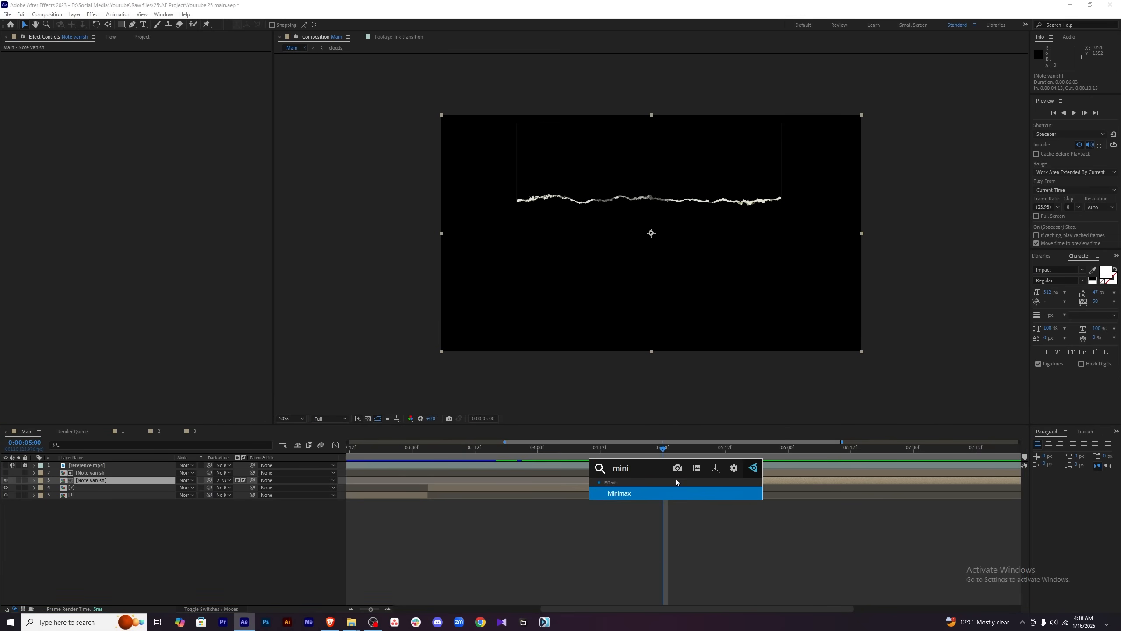
click(681, 488)
Set Minimax to Operation Minimum, Channel Alpha and Radius 1, and check the cleaned edge over several frames.
click(185, 63)
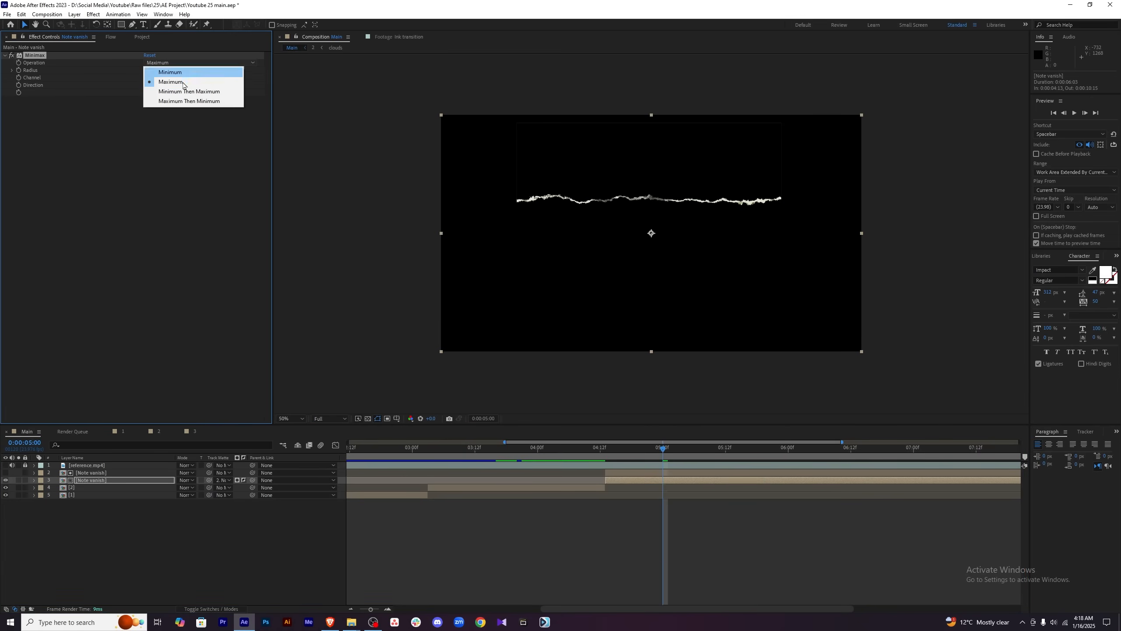
click(185, 73)
click(181, 77)
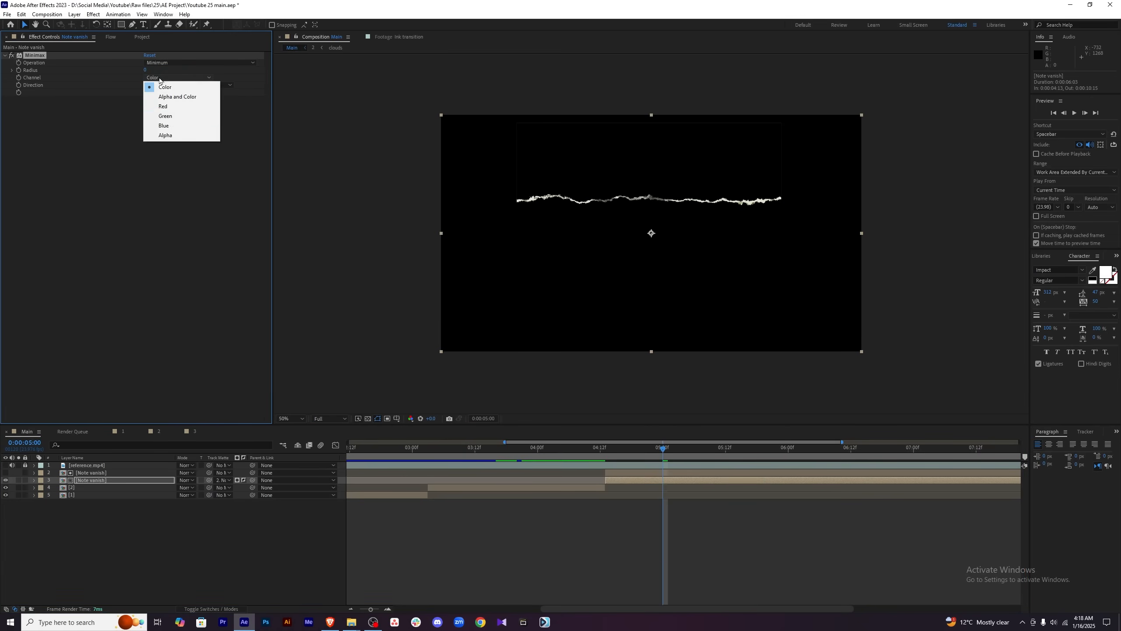
click(190, 136)
click(146, 70)
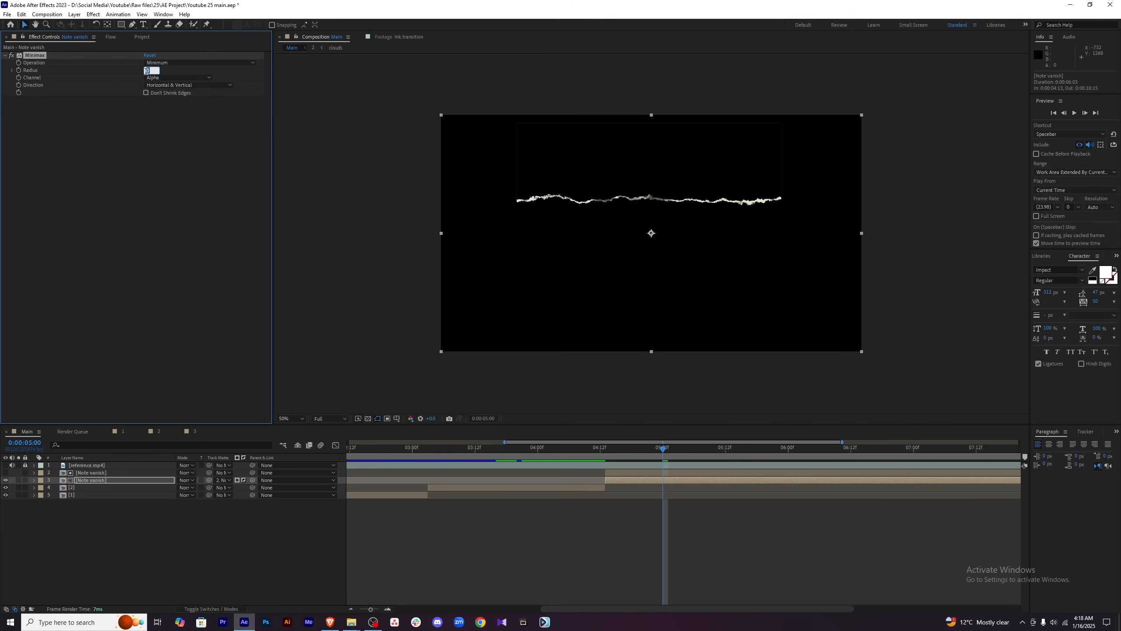
text(1)
key(Return)
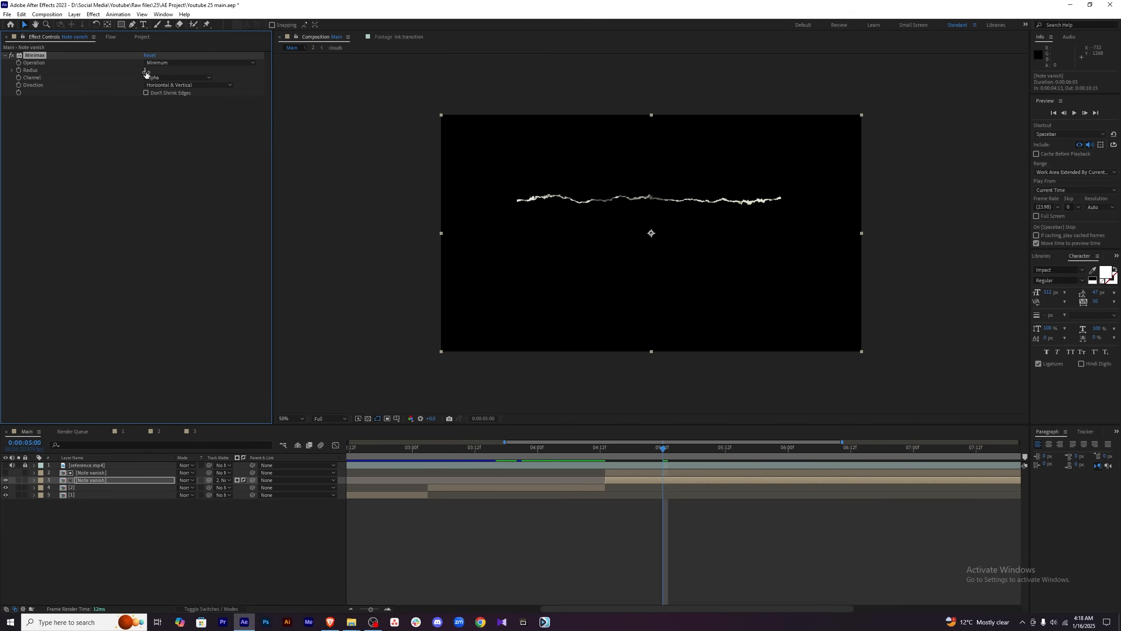
click(126, 160)
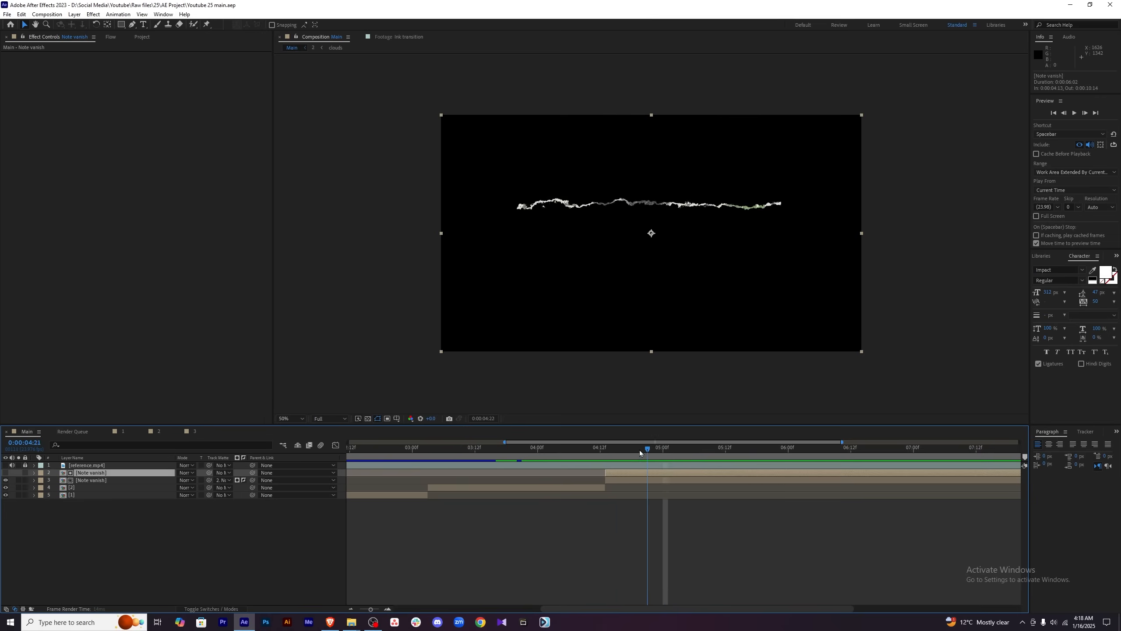
drag(639, 450, 700, 451)
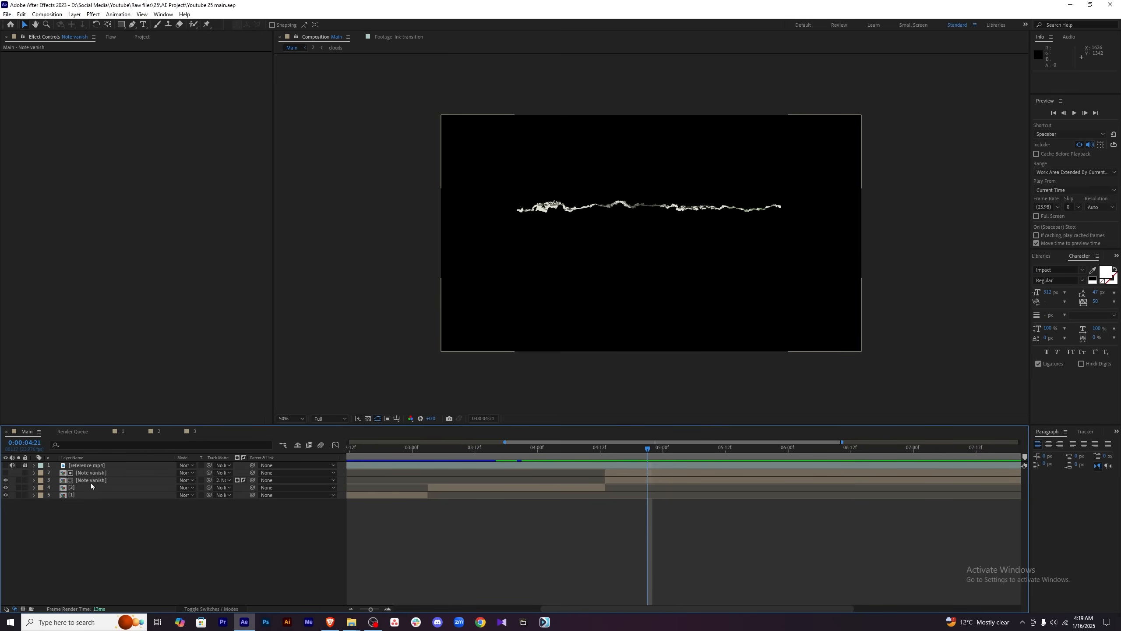
Pre-compose both Note vanish layers together as Note line.
click(95, 481)
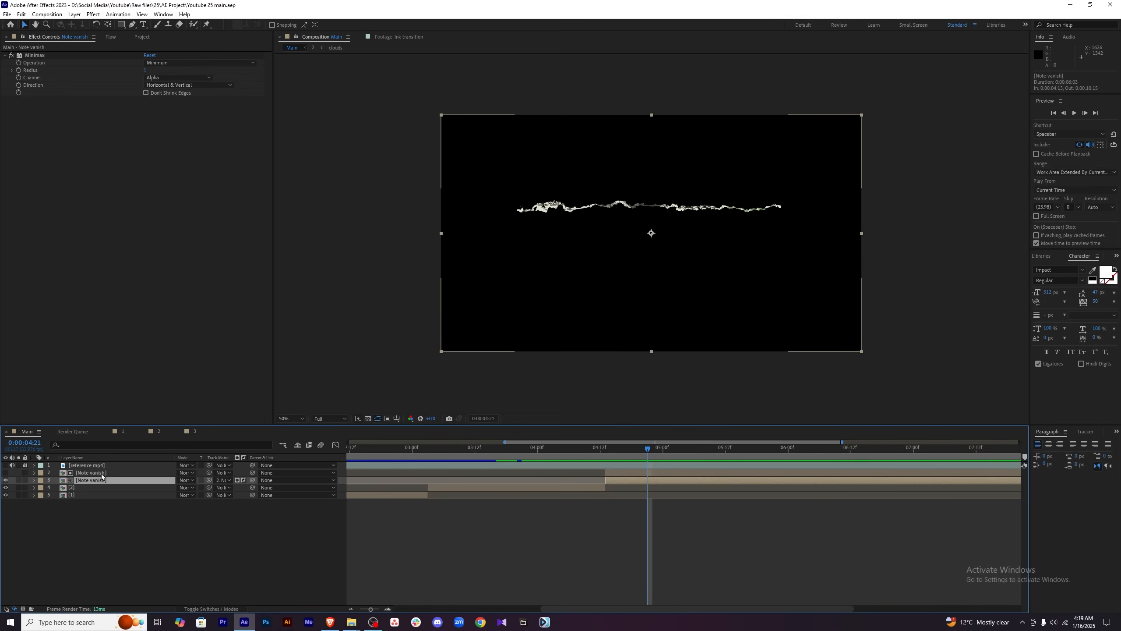
ctrl+click(101, 473)
right_click(101, 473)
click(157, 414)
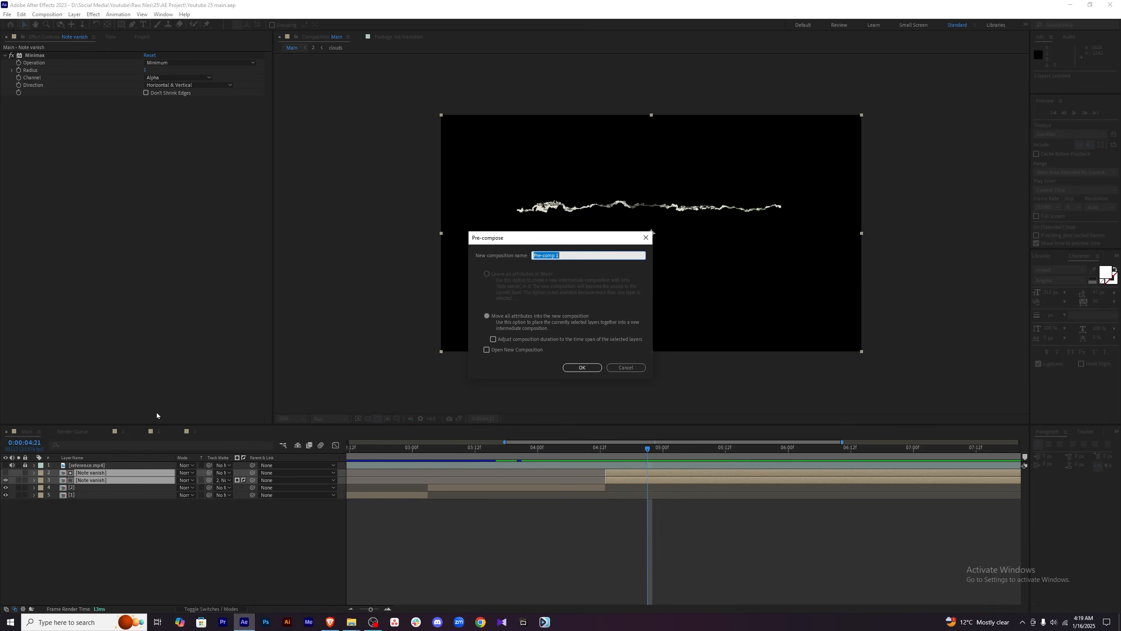
text(Note line)
click(584, 370)
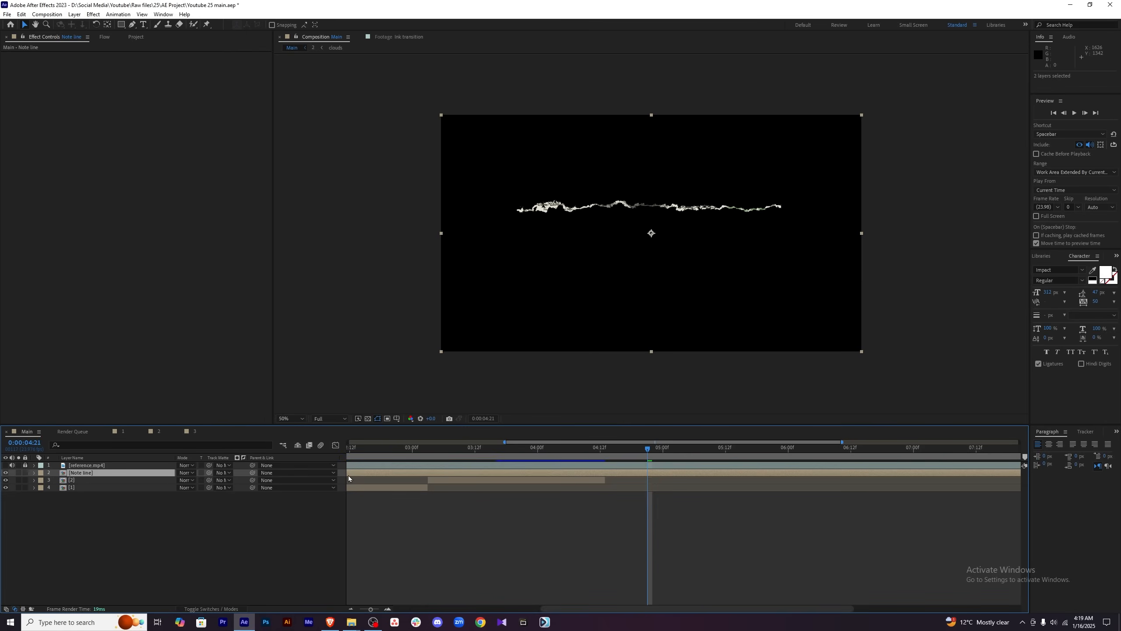
Trim the start of the Note line layer to 0:00:04:13 and save the project.
key(minus)
drag(351, 473, 636, 450)
key(equal)
key(minus)
key(minus)
click(711, 530)
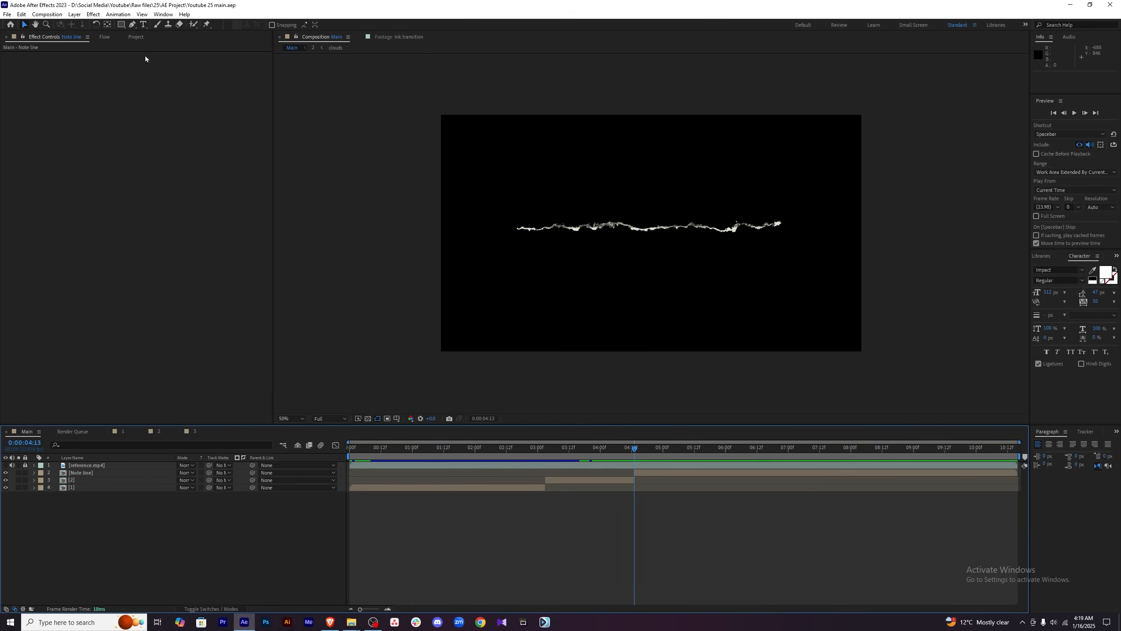
key(ctrl+s)
Add the Note vanish composition beneath Note line in Main and trim its start to 0:00:04:13.
click(136, 38)
click(30, 166)
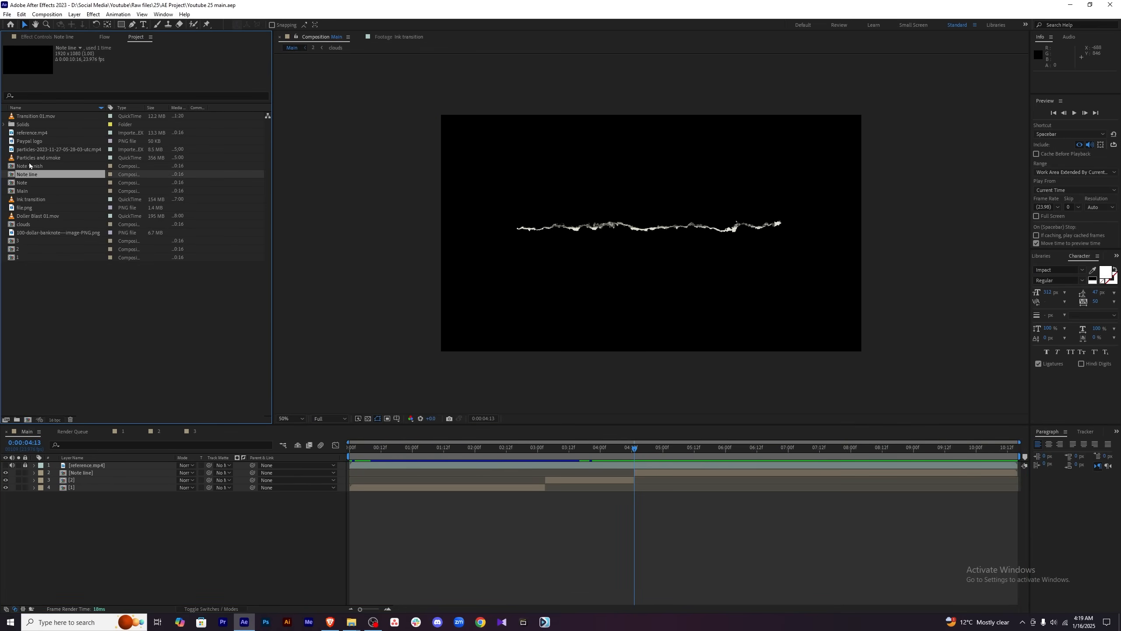
drag(42, 166, 109, 478)
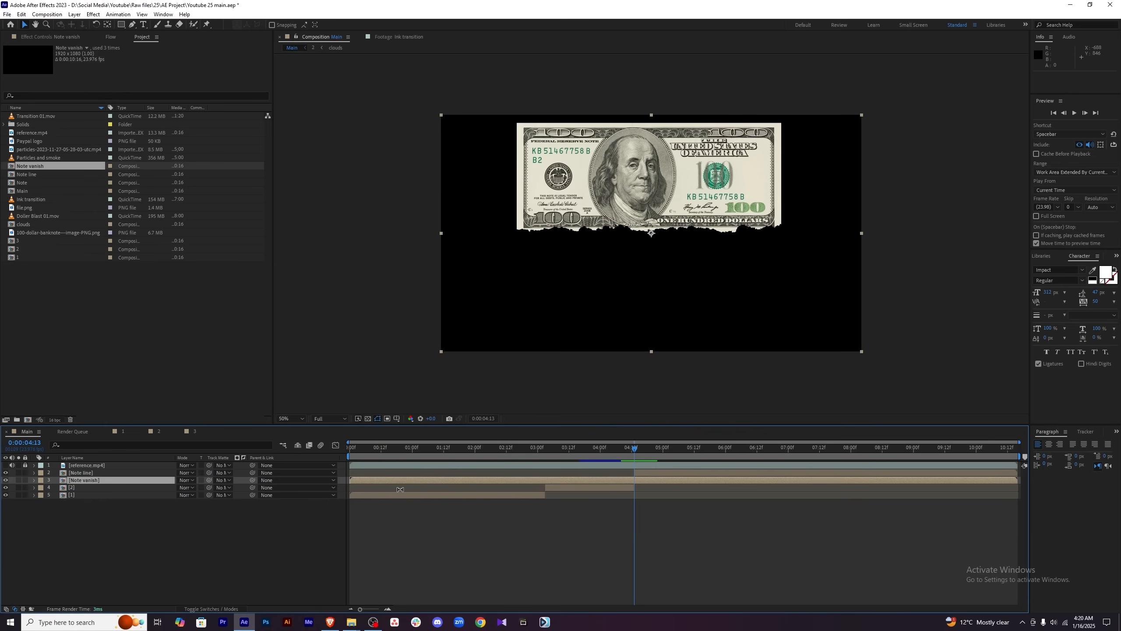
drag(351, 481, 632, 487)
key(Page_Down)
key(Page_Down)
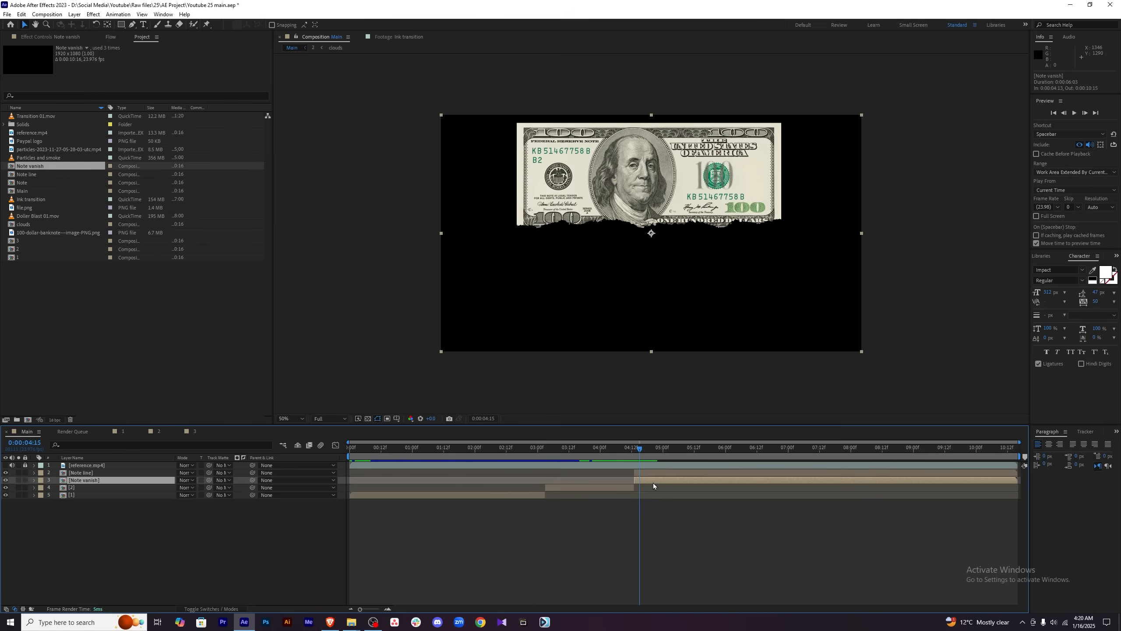
Apply Deep Glow to the Note line layer and check the glow along the torn edge at 0:00:04:22.
click(661, 473)
key(ctrl+space)
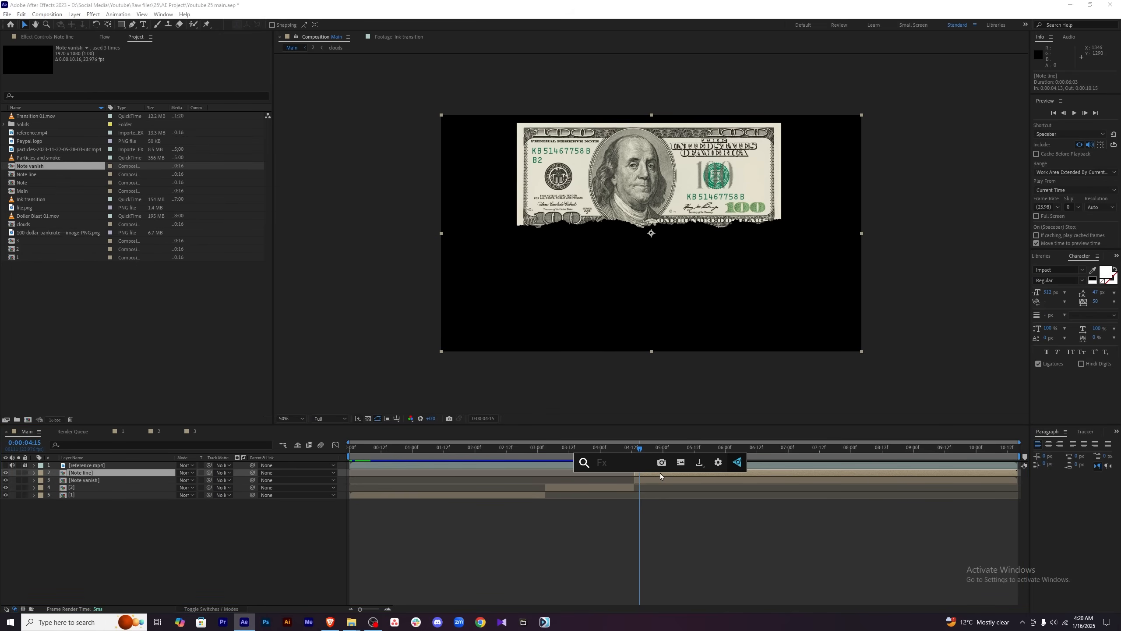
text(deep)
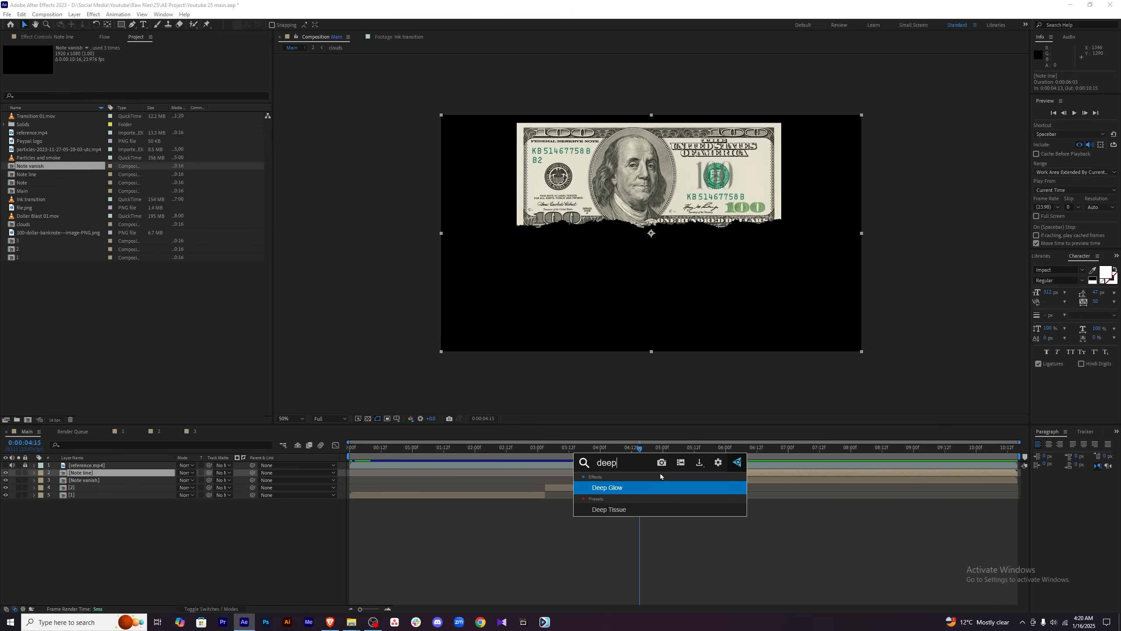
click(667, 486)
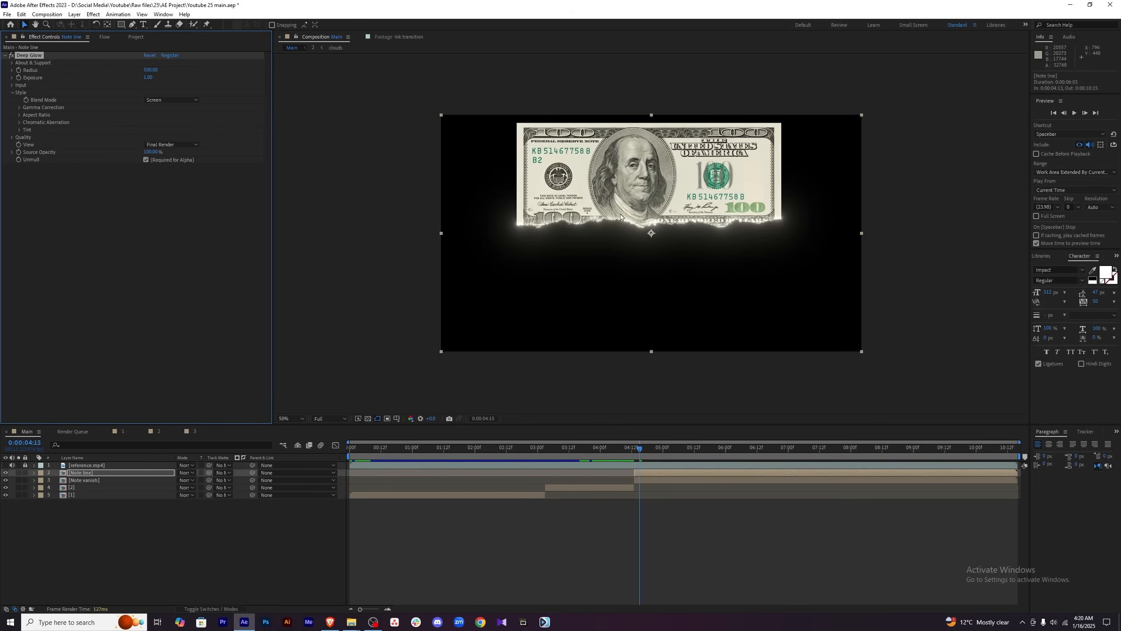
mouse_move(638, 454)
mouse_down()
mouse_move(675, 458)
mouse_move(648, 453)
mouse_move(671, 454)
mouse_move(658, 453)
mouse_up()
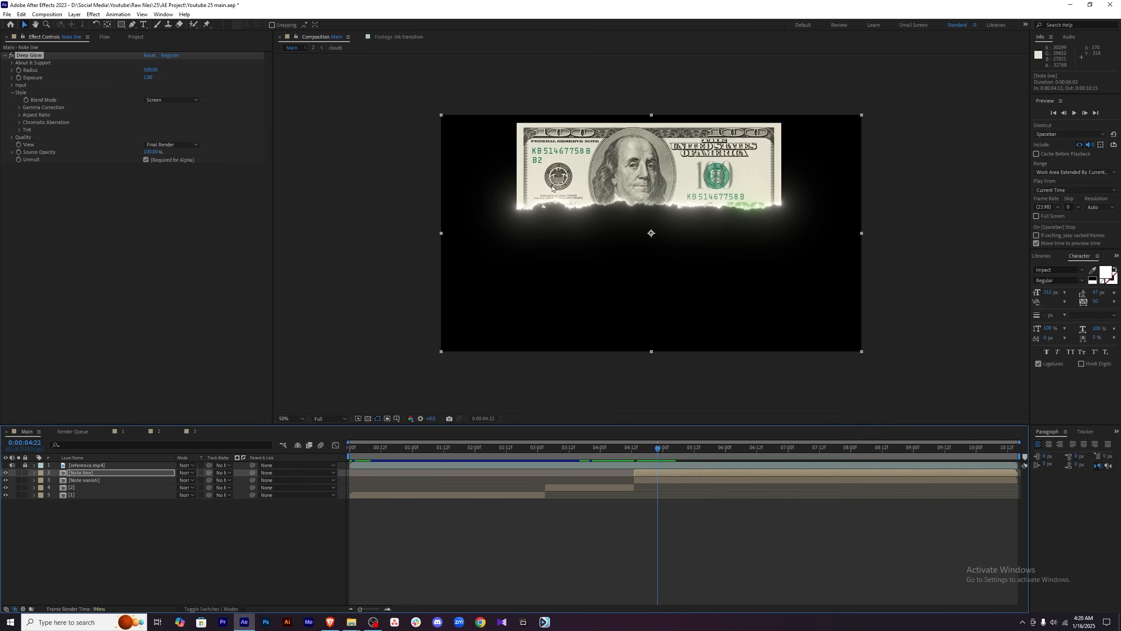
Enable the Deep Glow tint, set its color to orange, and check the burning edge through 0:00:05:22.
click(19, 129)
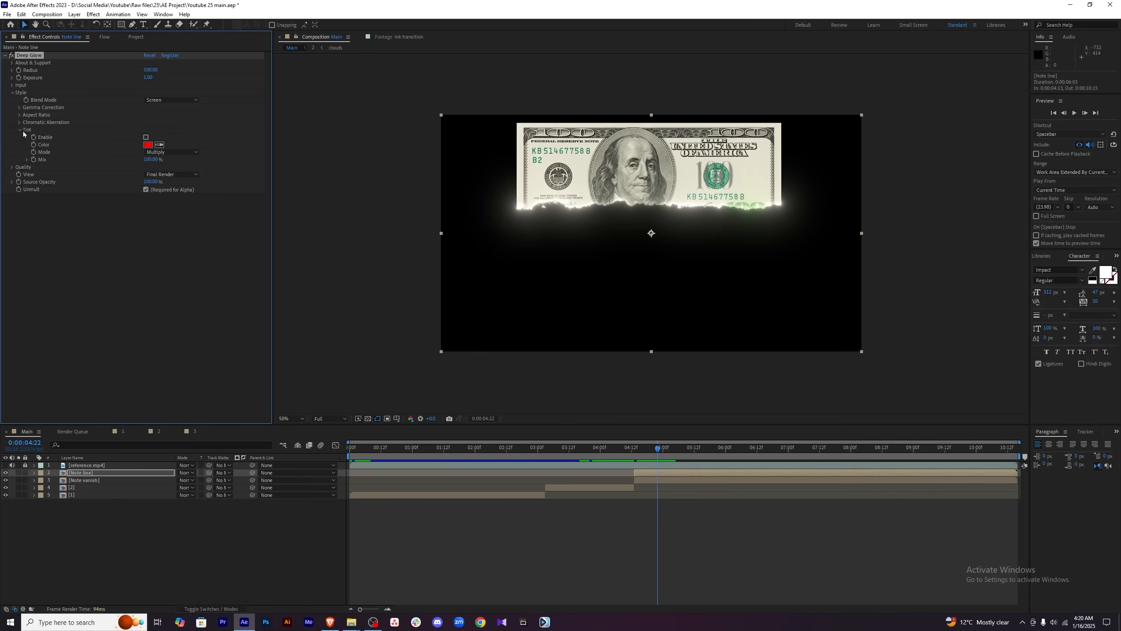
click(148, 145)
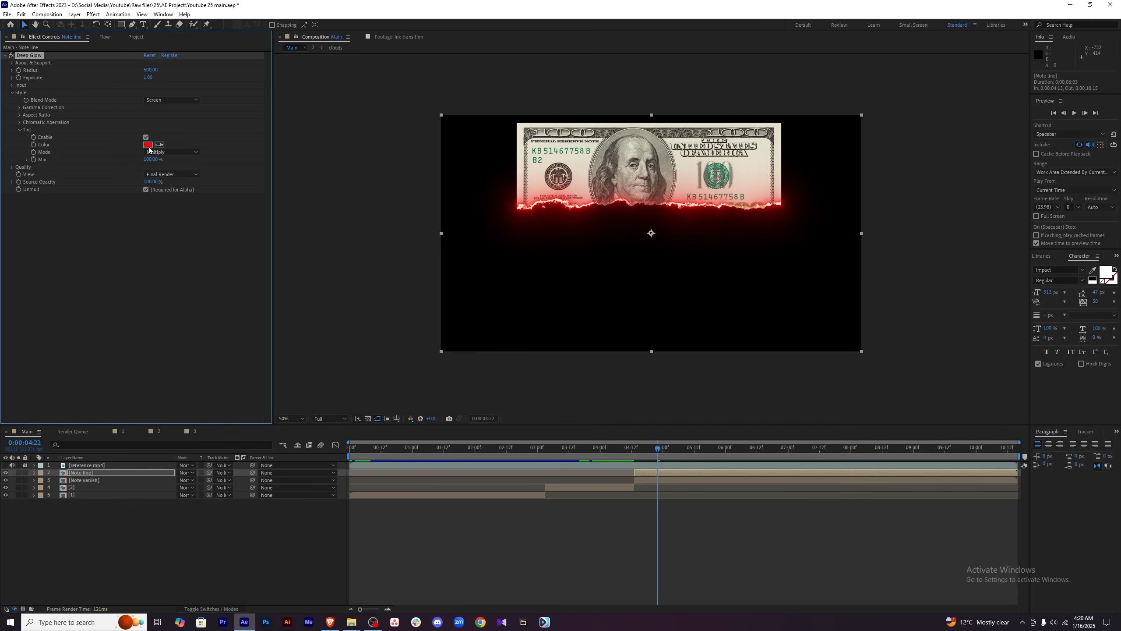
click(927, 404)
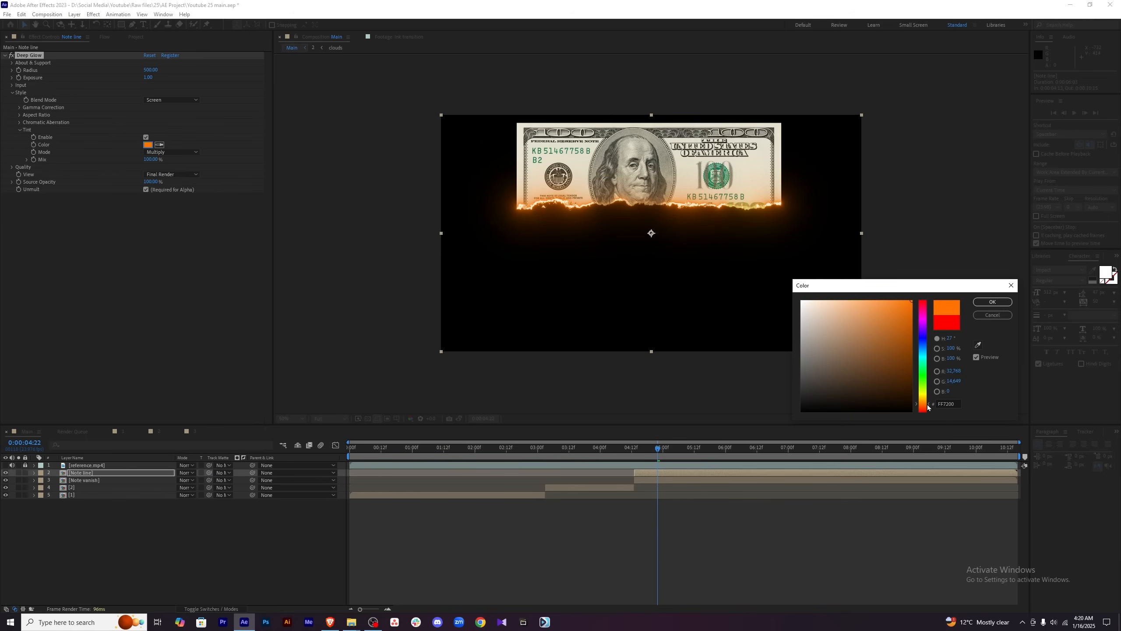
drag(927, 406, 928, 404)
click(993, 302)
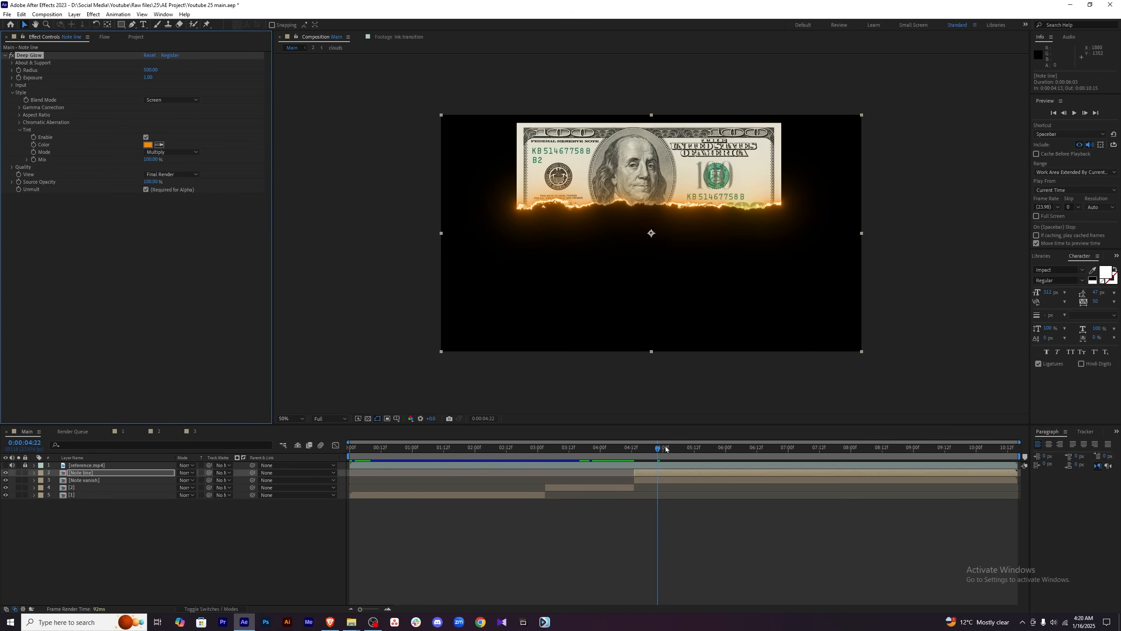
drag(666, 449, 722, 466)
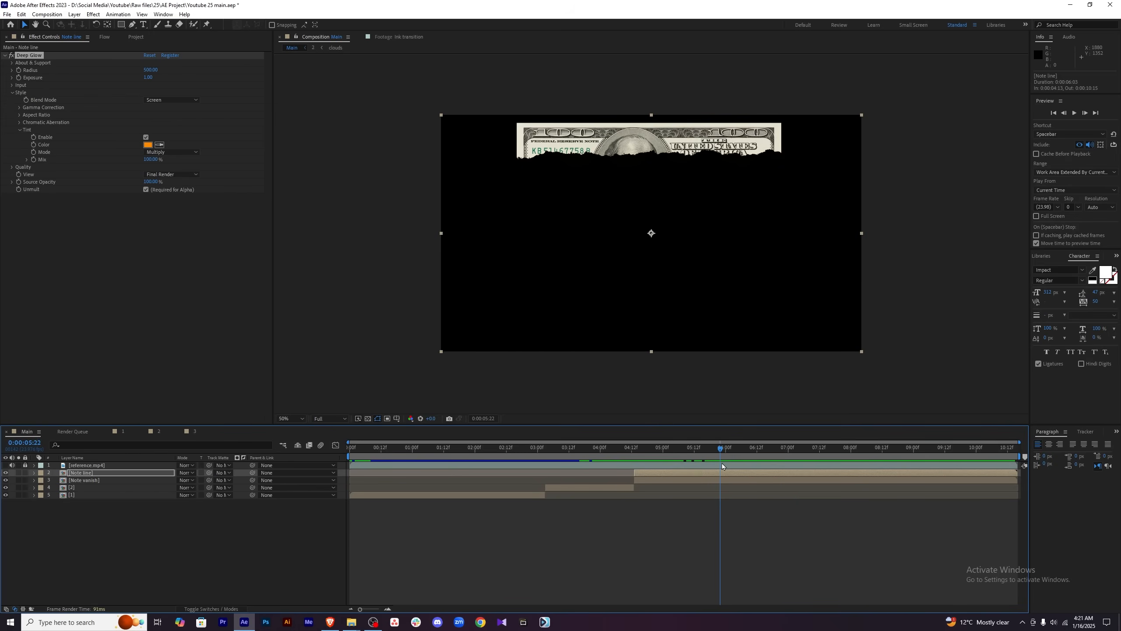
Pre-compose the Note line and Note vanish layers in Main into a composition named Note Burning.
key(Page_Up)
key(Page_Up)
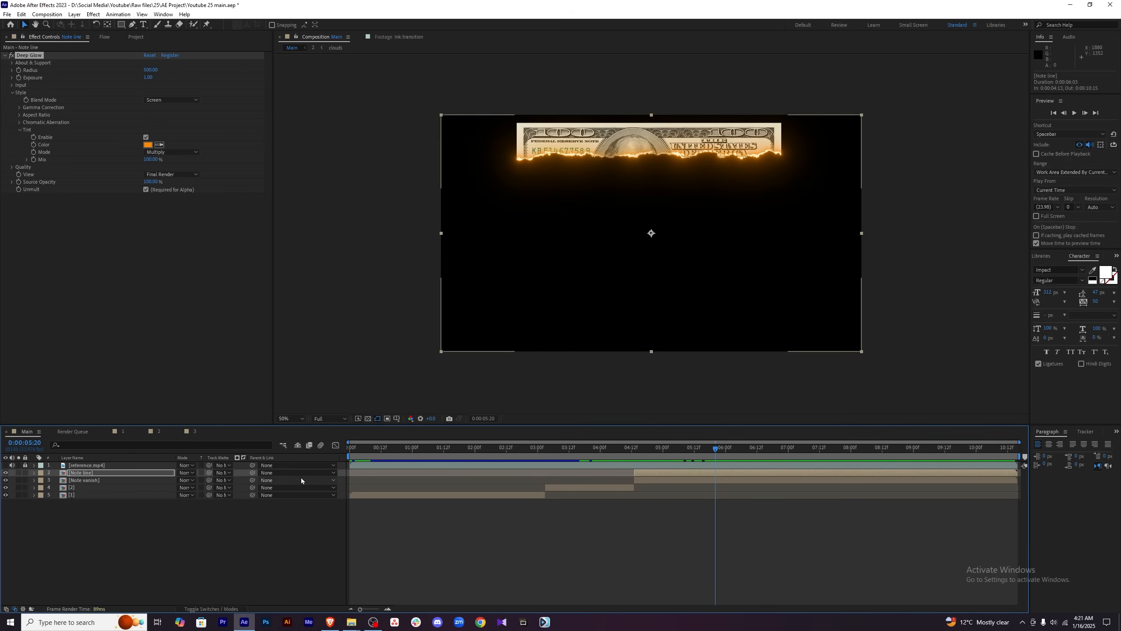
ctrl+click(750, 480)
drag(708, 449, 693, 449)
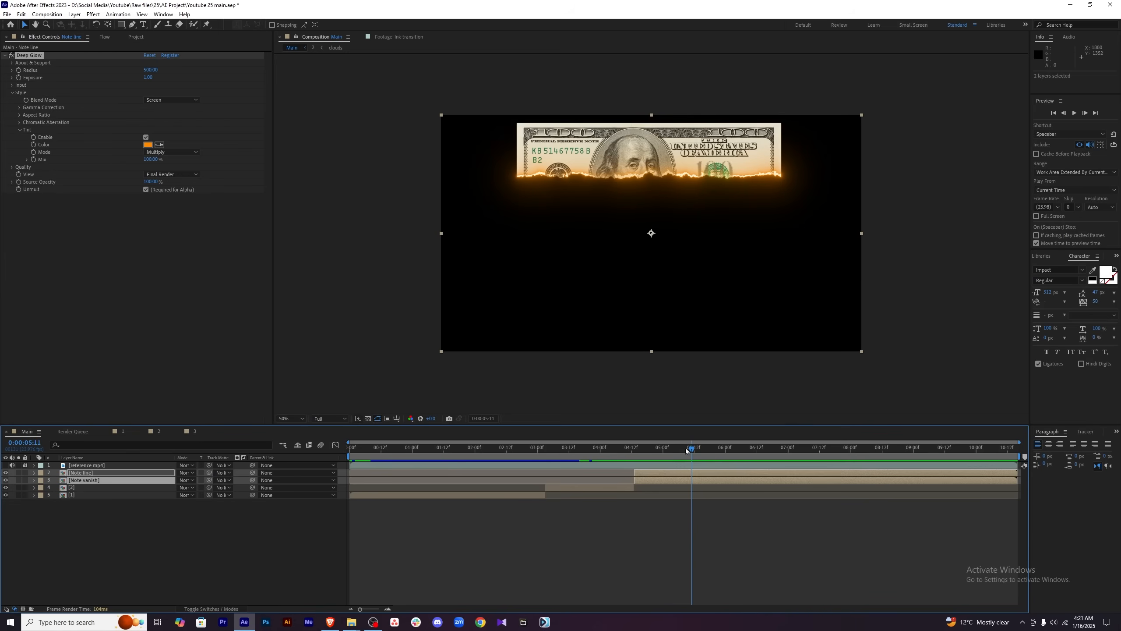
click(696, 448)
right_click(695, 474)
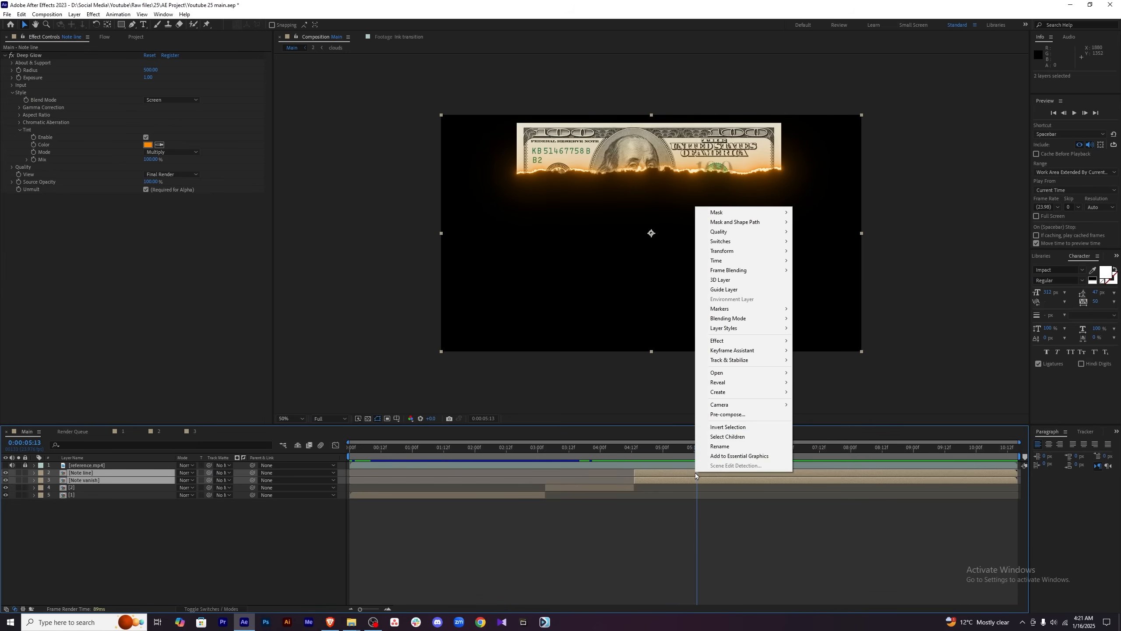
click(741, 415)
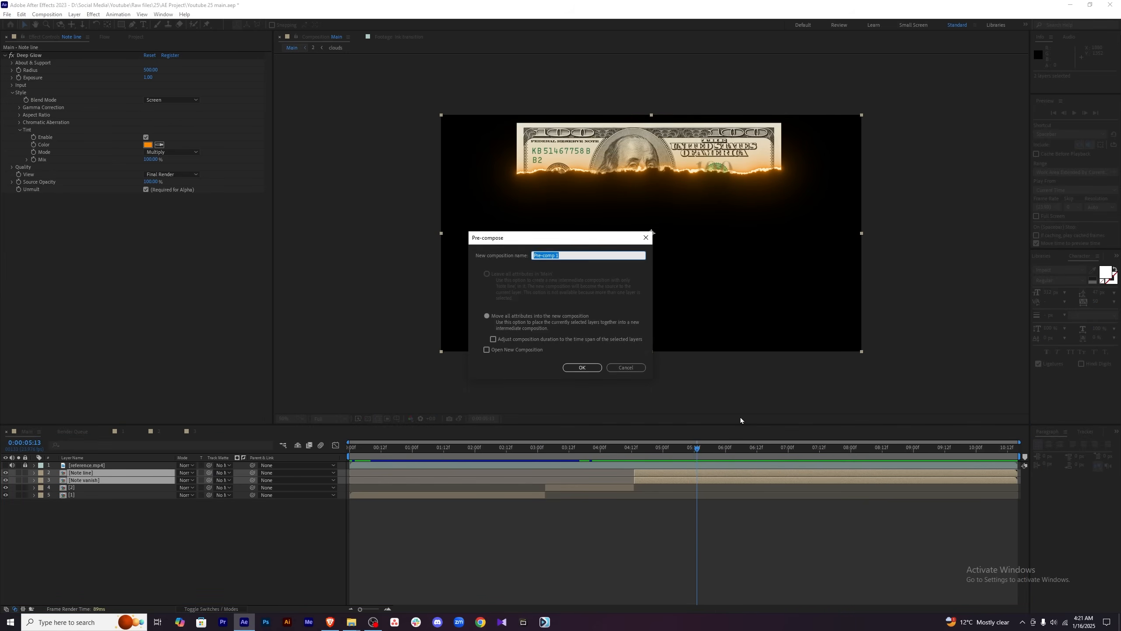
text(Note Burning)
click(582, 367)
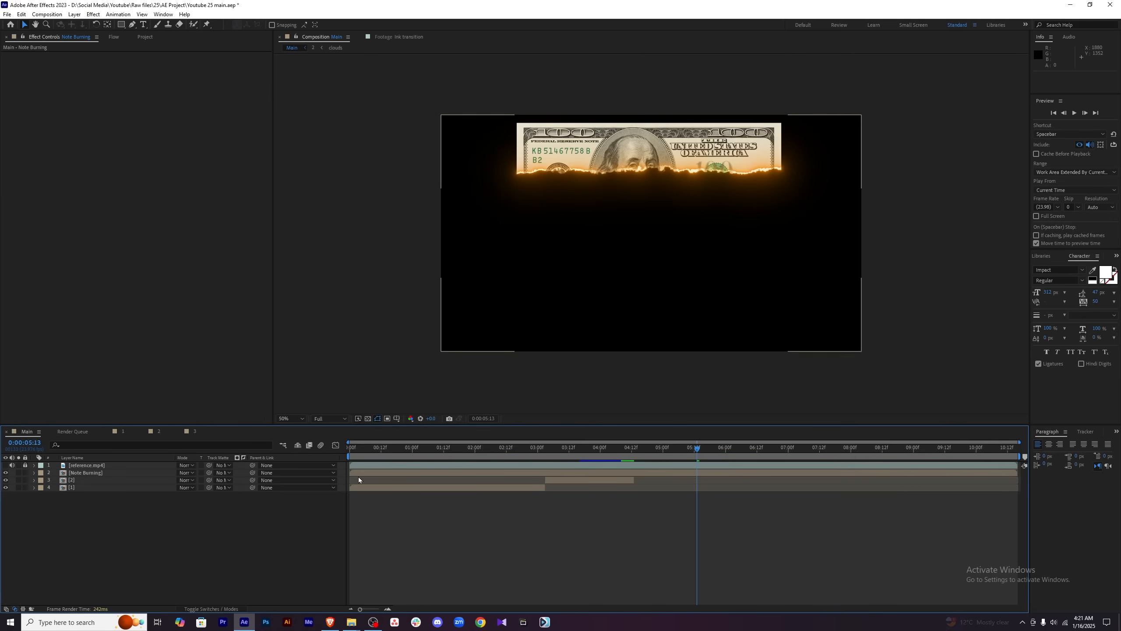
Trim the Note Burning layer to run from 0:00:04:13 to 0:00:05:19 and save the project.
drag(351, 473, 635, 476)
drag(706, 449, 716, 449)
drag(1020, 477, 715, 473)
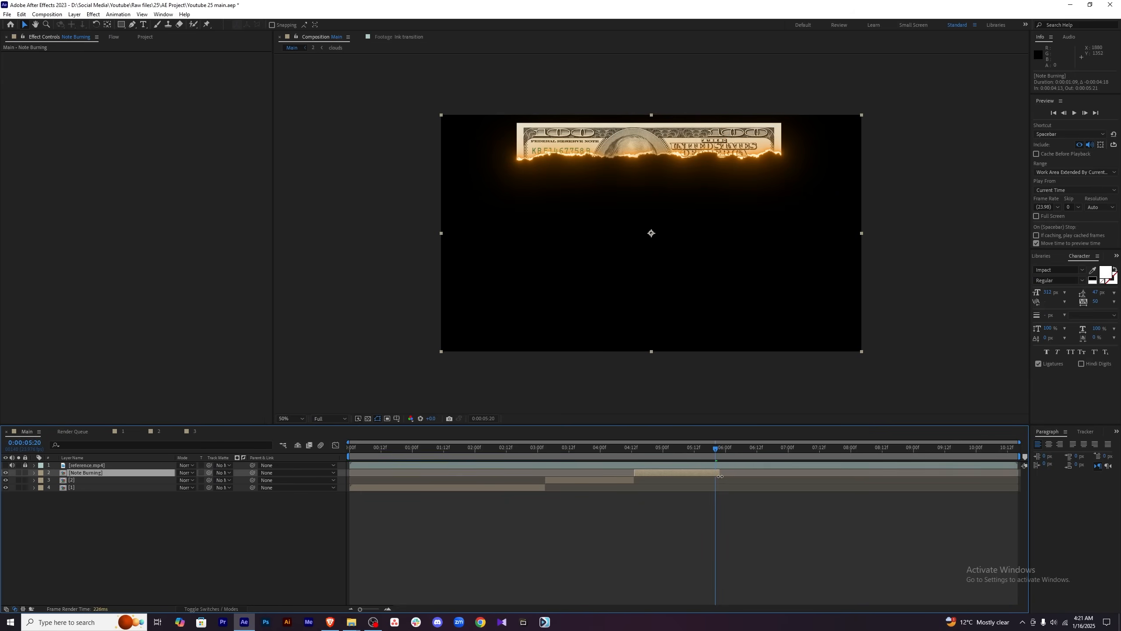
key(Page_Up)
key(Page_Up)
key(Page_Up)
key(Page_Up)
key(Page_Up)
key(Page_Up)
key(Page_Up)
key(Page_Up)
key(Page_Up)
key(Page_Up)
key(Page_Up)
key(Page_Up)
key(Page_Up)
key(Page_Up)
key(Page_Up)
key(Page_Up)
key(Page_Up)
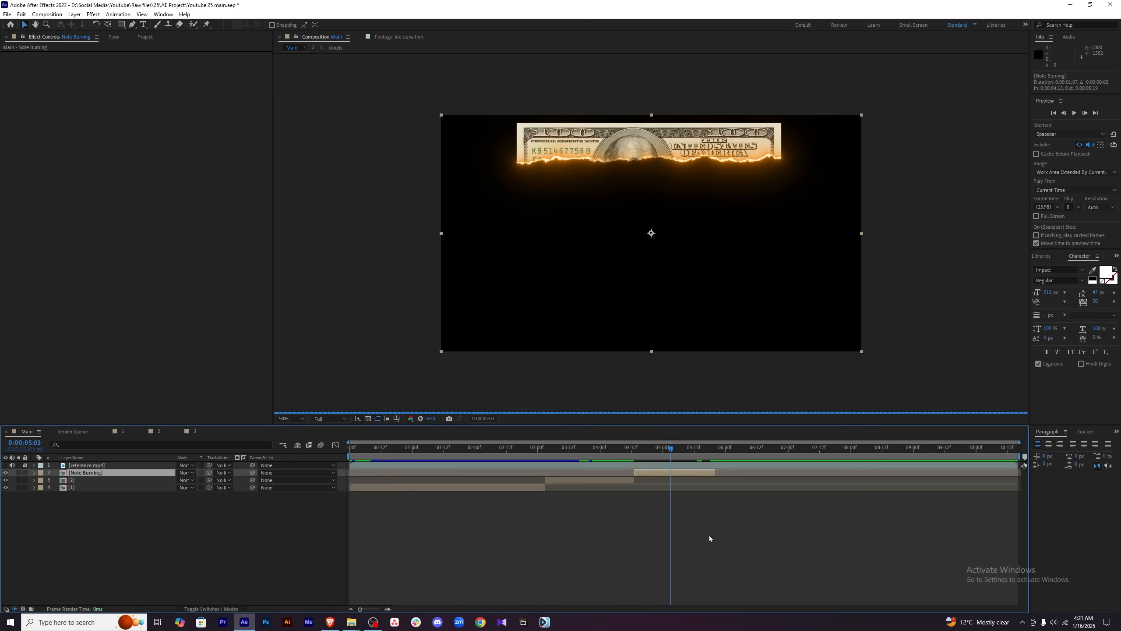
click(699, 540)
key(ctrl+s)
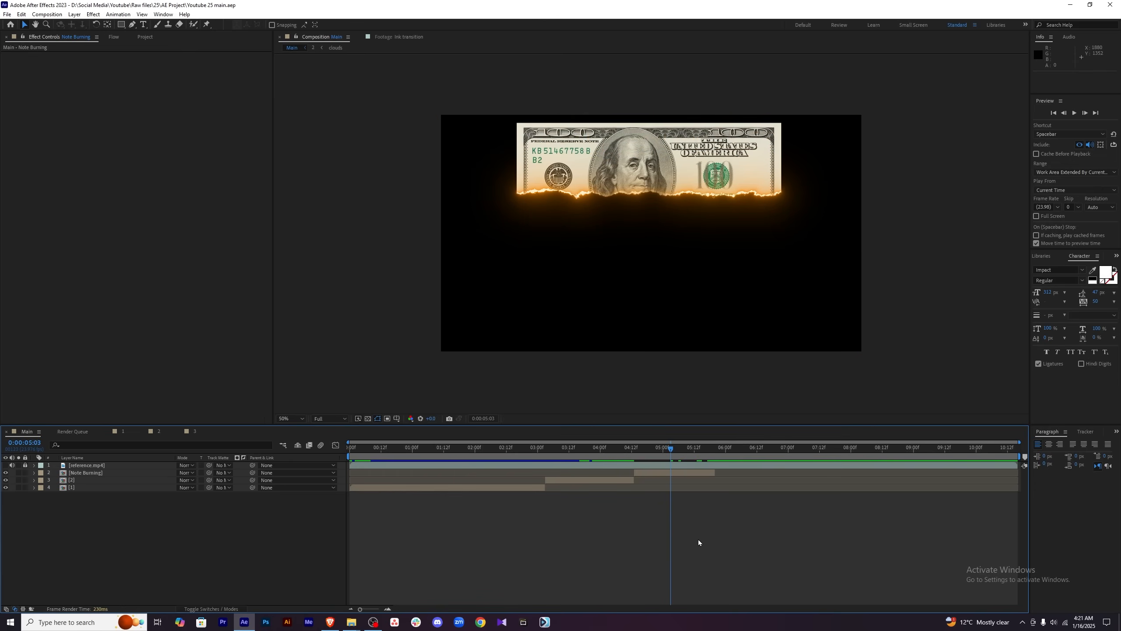
Check the reference frame, then copy the FREE MONEY text layer from composition 2 into Main.
click(6, 466)
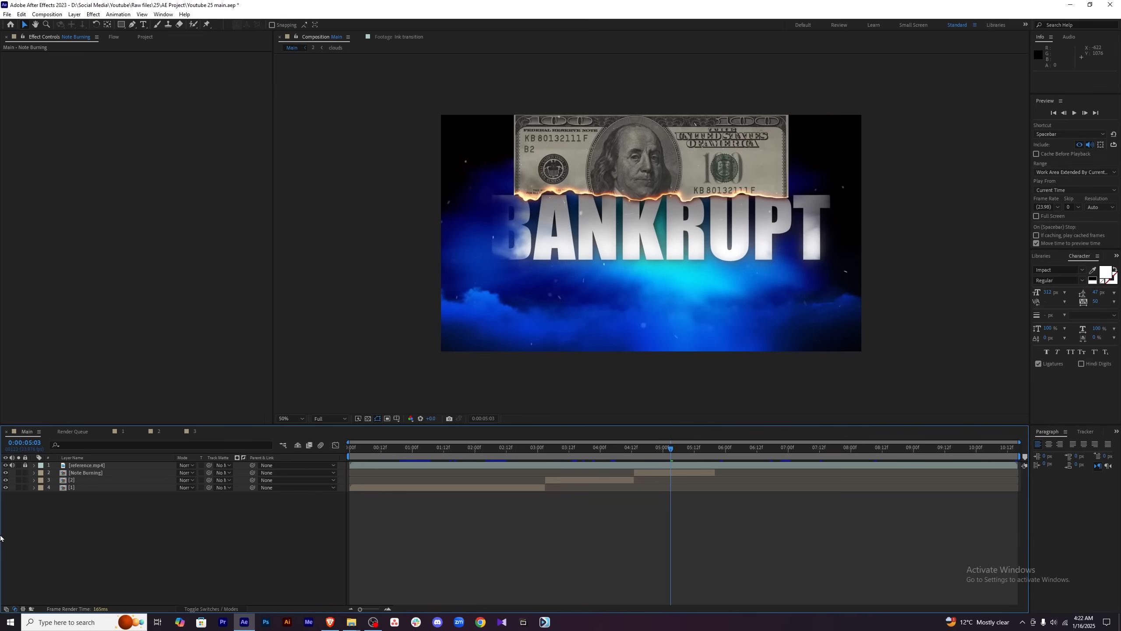
click(5, 465)
click(193, 431)
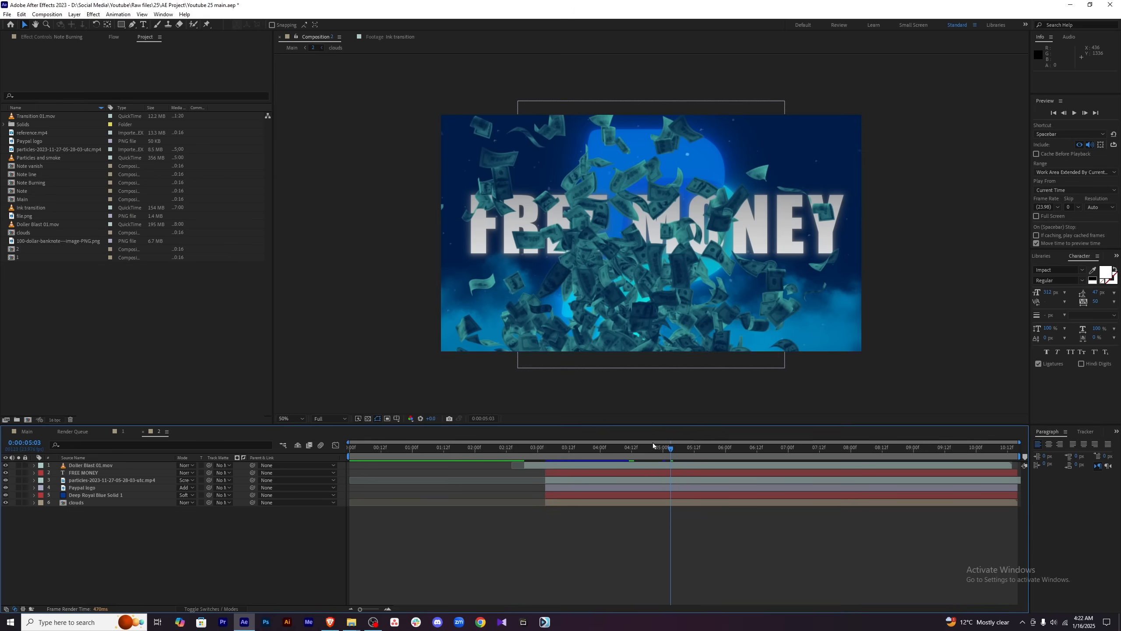
click(667, 450)
drag(666, 451, 717, 449)
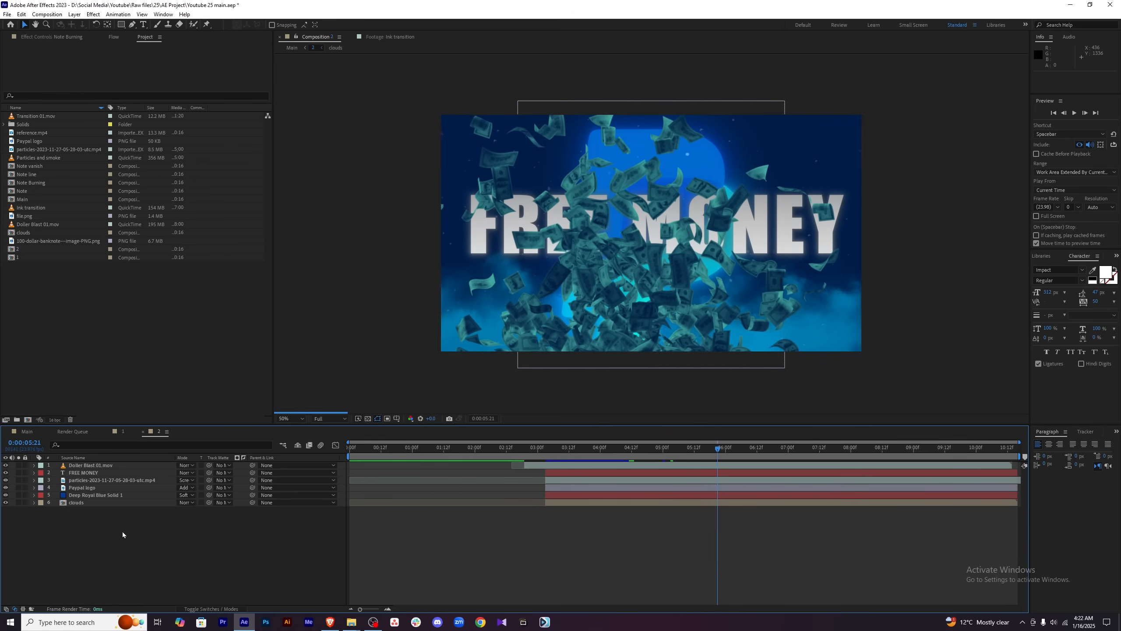
click(93, 473)
key(ctrl+c)
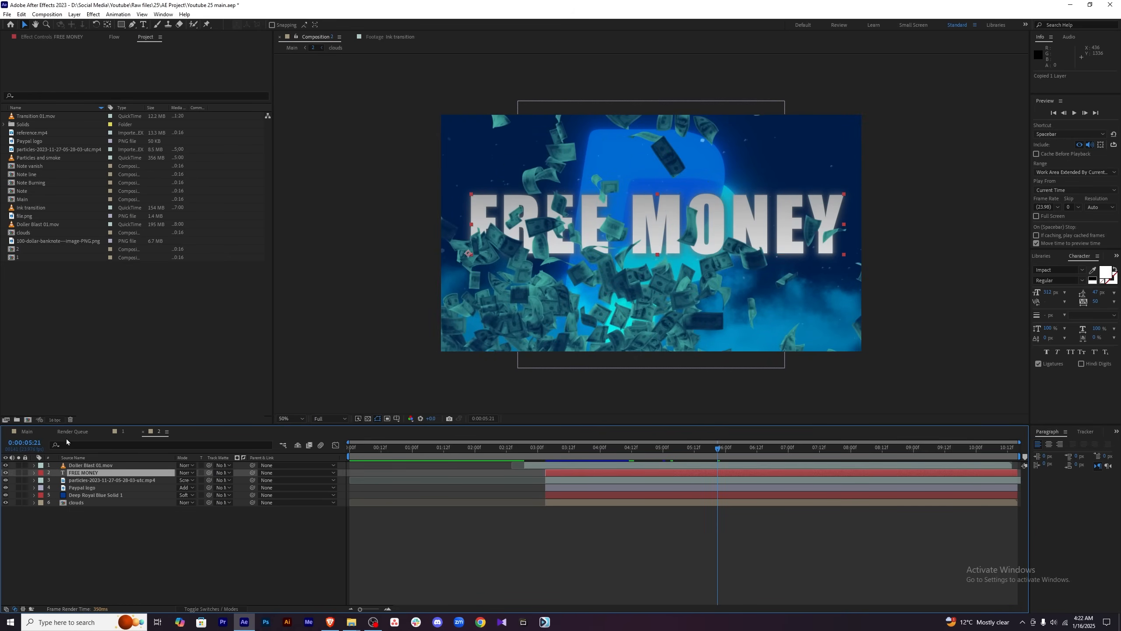
click(27, 431)
key(ctrl+v)
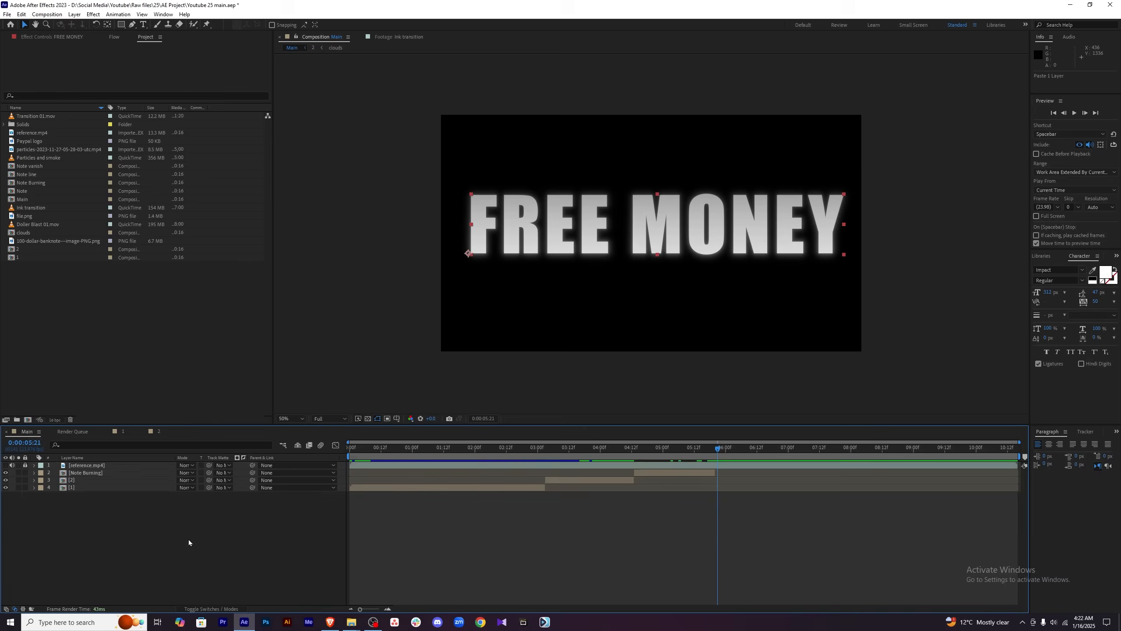
Replace the wording of the pasted FREE MONEY text layer with BANKRUPT.
key(t)
click(143, 25)
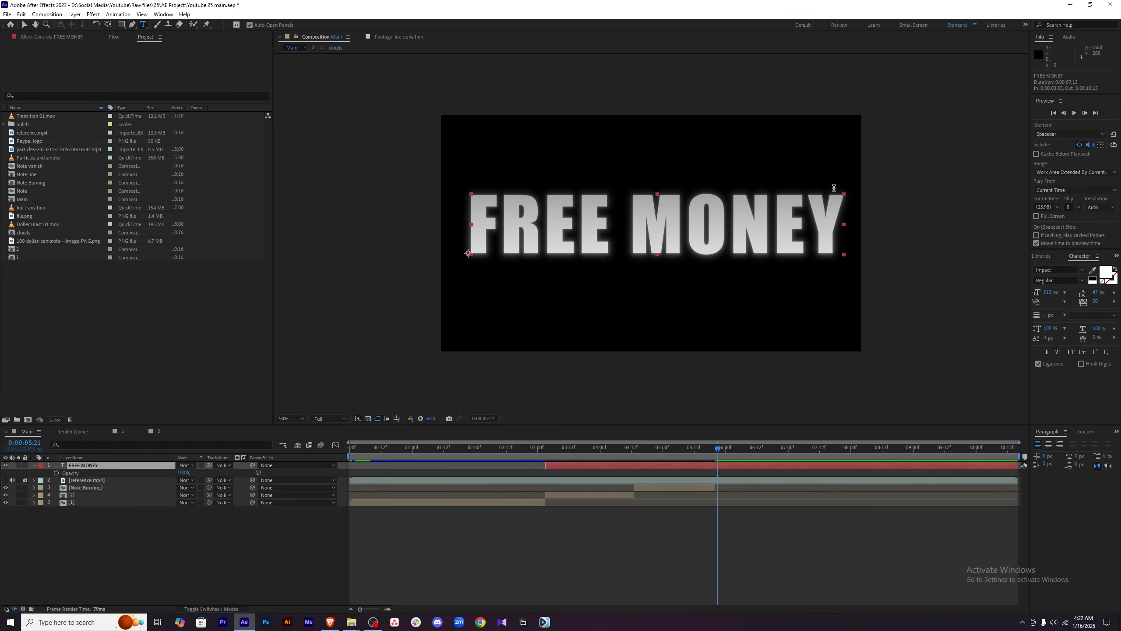
drag(815, 220, 463, 220)
key(ctrl+a)
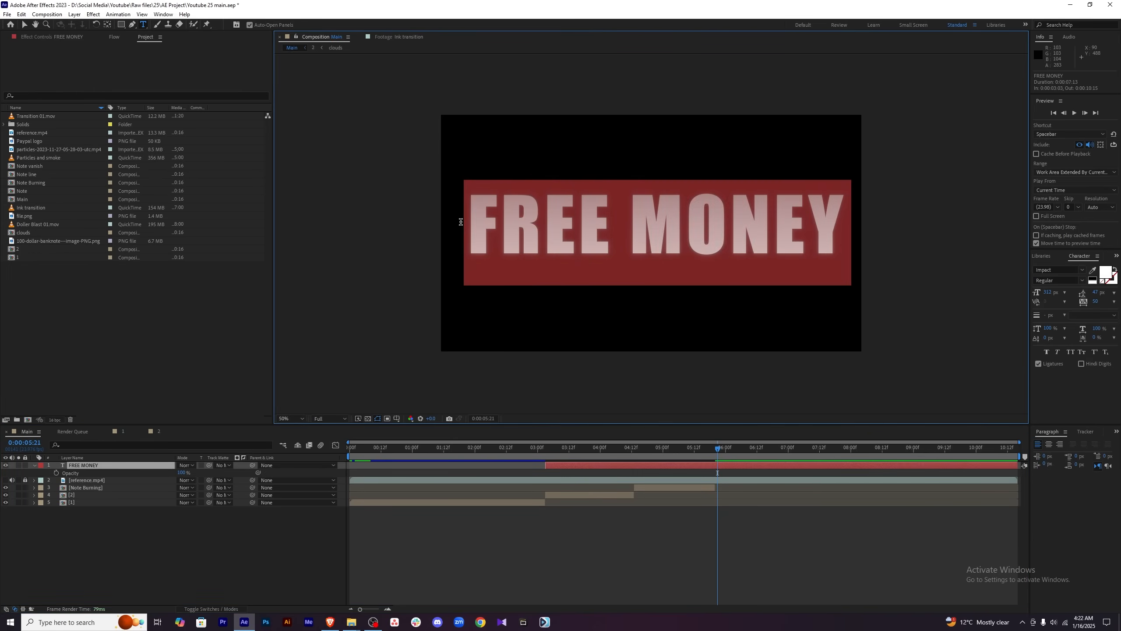
text(BANKRUPT)
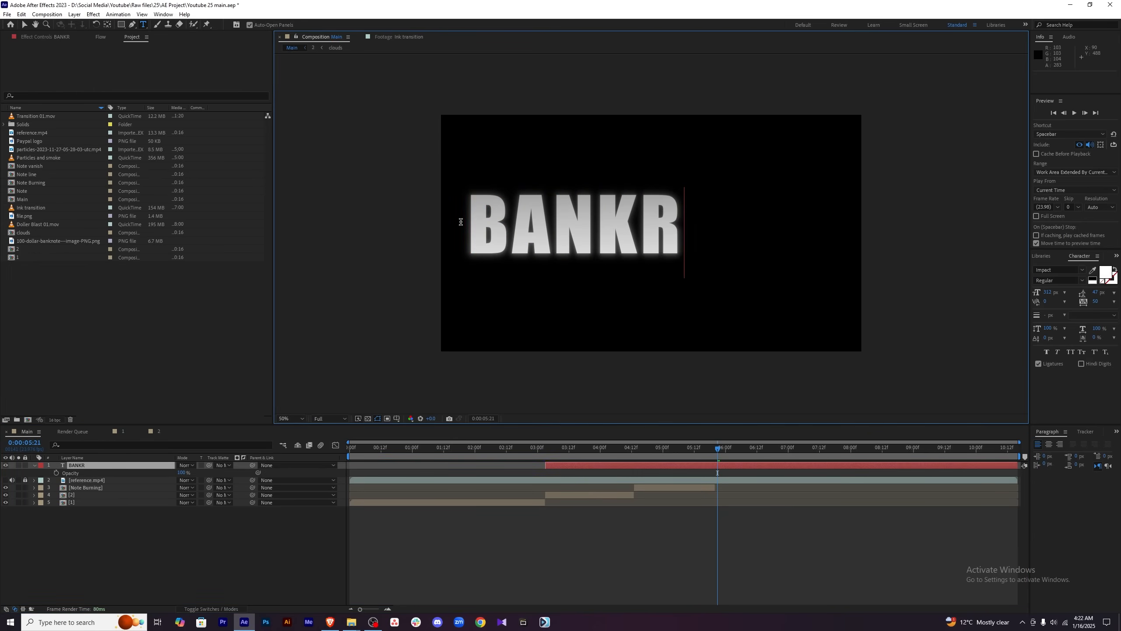
Move the BANKRUPT layer beneath Note Burning and shift it in time to start at 0:00:04:13.
click(66, 466)
drag(66, 466, 79, 488)
drag(708, 448, 666, 453)
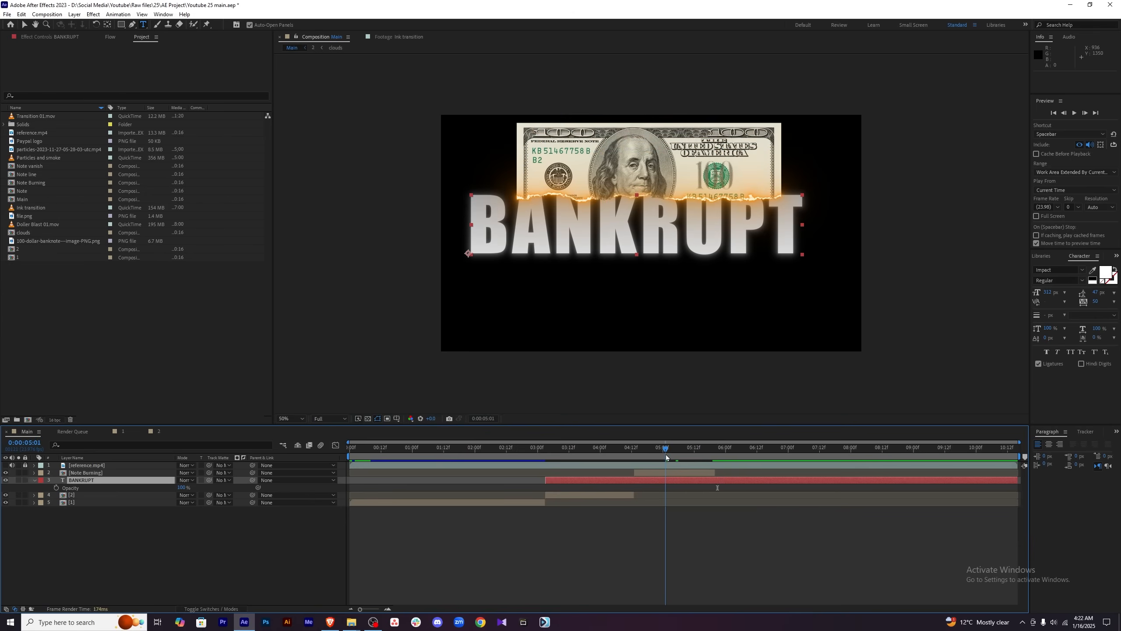
drag(604, 480, 693, 480)
Shift the BANKRUPT text horizontally to an X position of about 198 to center it in the frame.
click(107, 486)
click(107, 482)
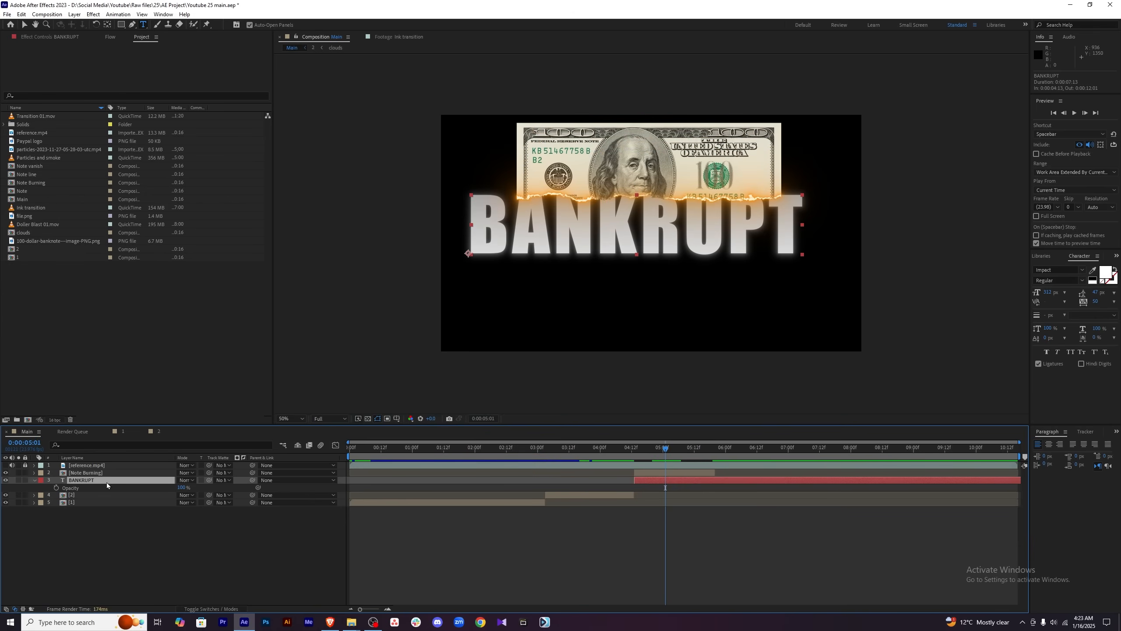
key(p)
drag(188, 486, 214, 486)
Set the Note Burning layer's X position to about 986 to center it over the text, and save the project.
click(118, 473)
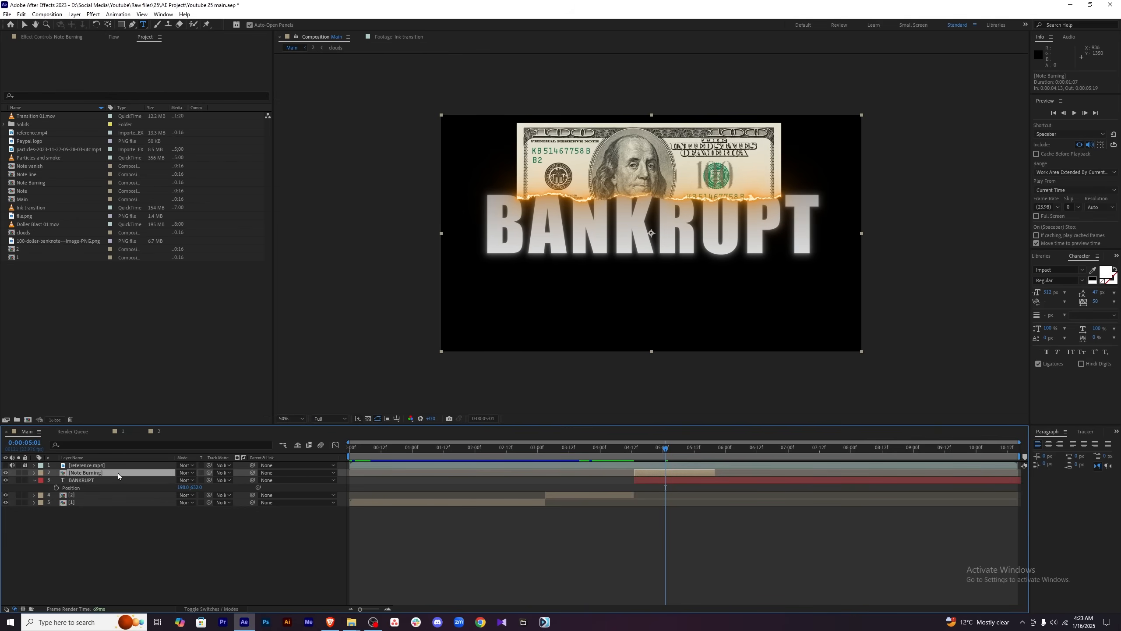
key(p)
drag(181, 480, 189, 479)
key(F2)
key(ctrl+s)
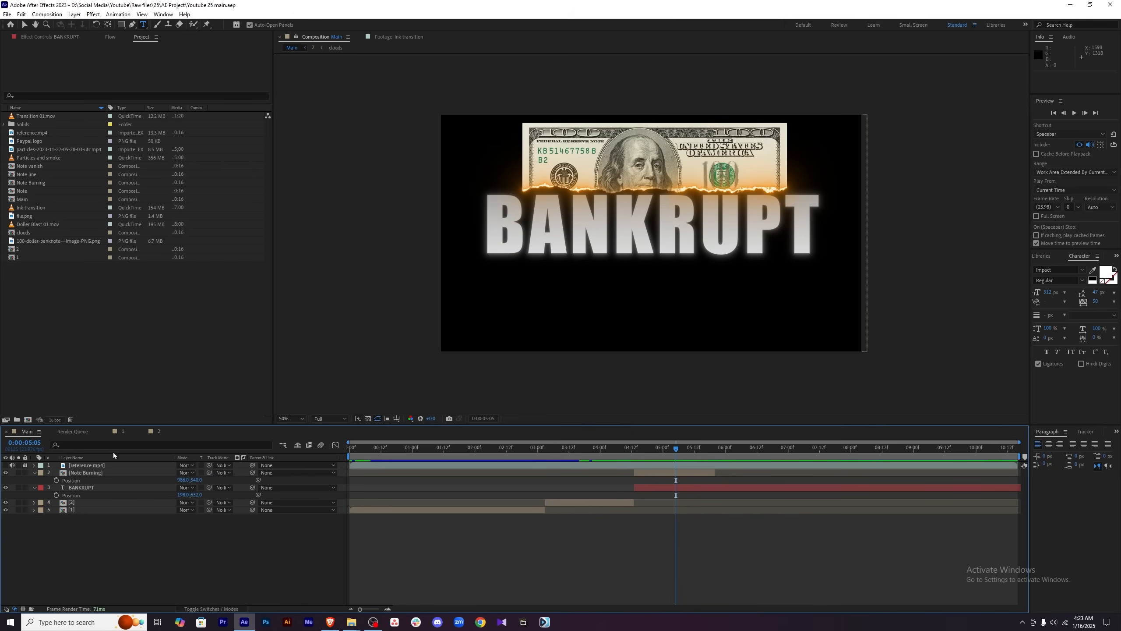
Check the reference background and copy the clouds, Deep Royal Blue Solid 1 and particles layers from composition 2 into Main.
click(5, 466)
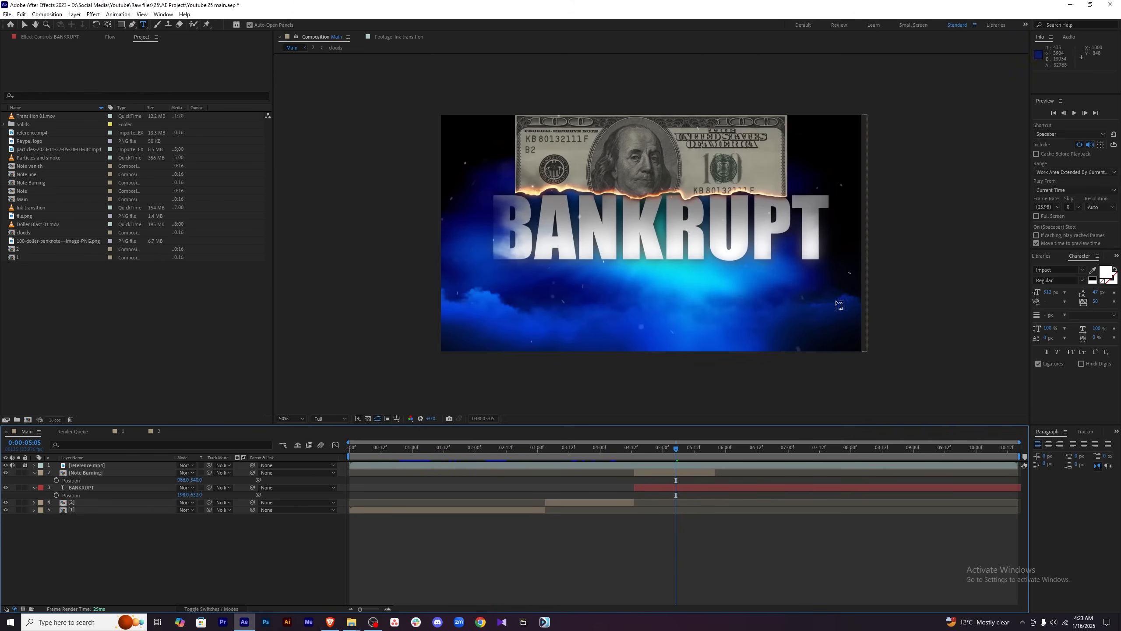
click(5, 465)
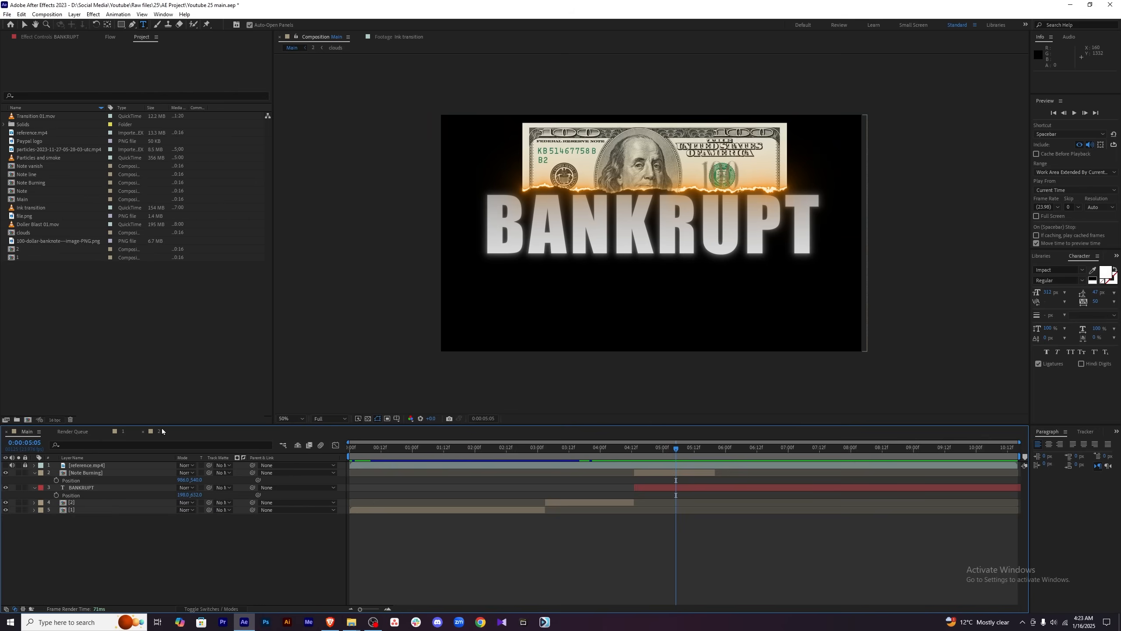
click(159, 431)
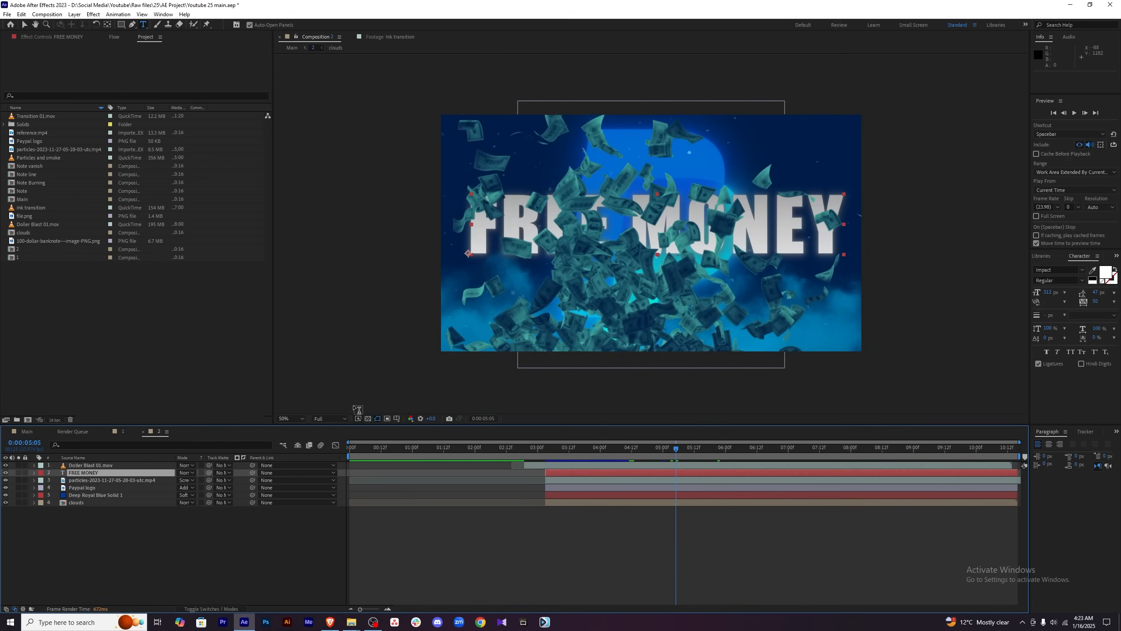
click(104, 496)
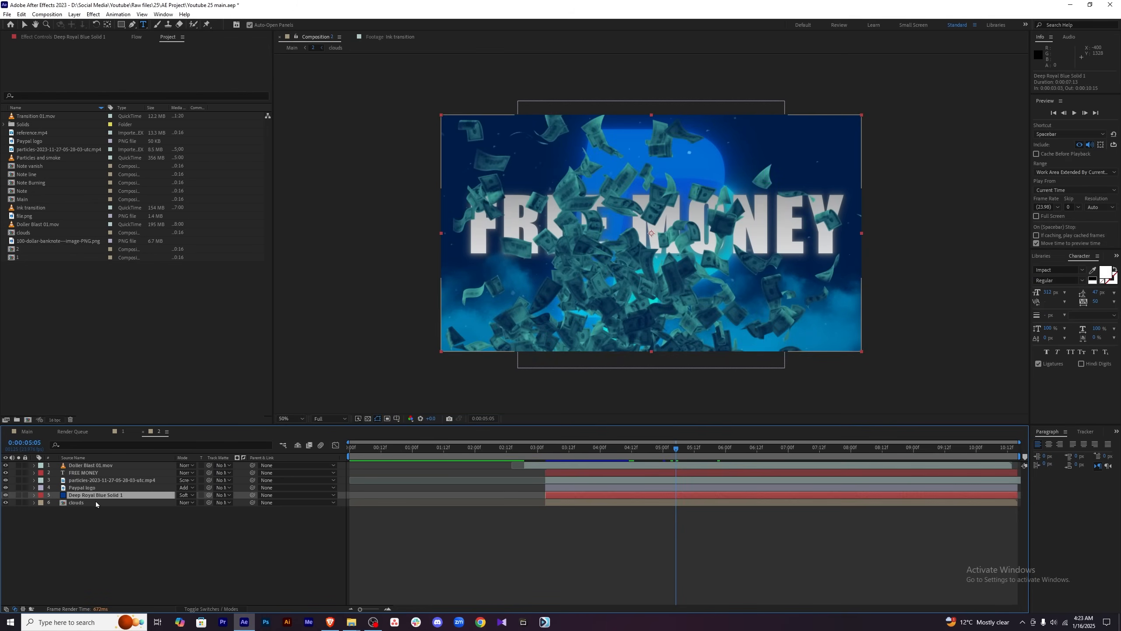
click(107, 502)
shift+click(112, 494)
ctrl+click(110, 480)
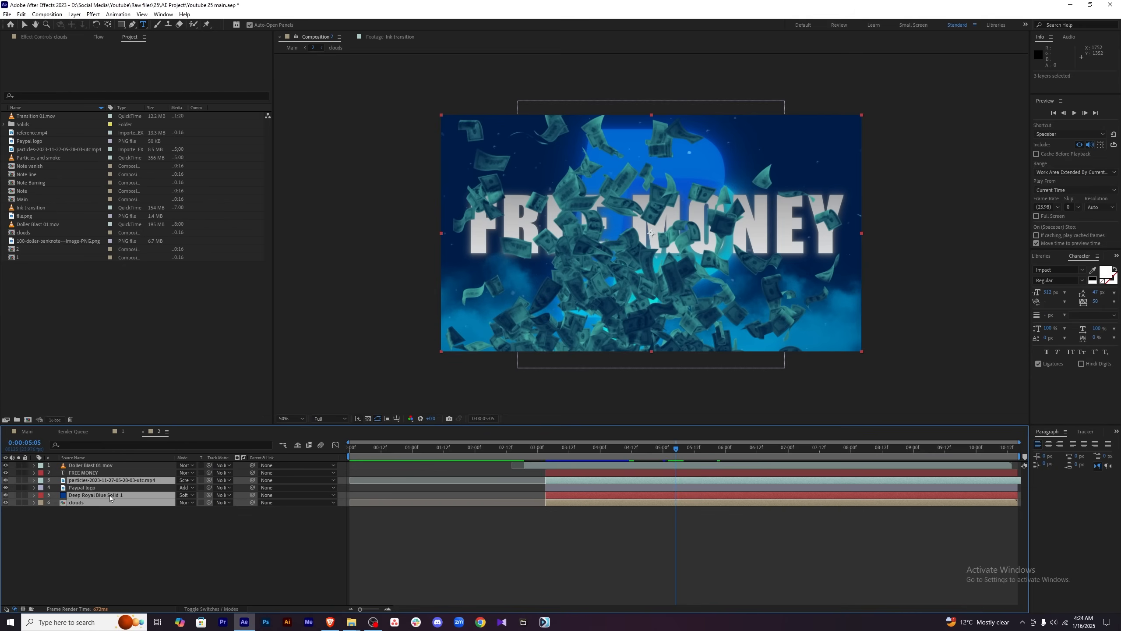
click(30, 432)
key(ctrl+v)
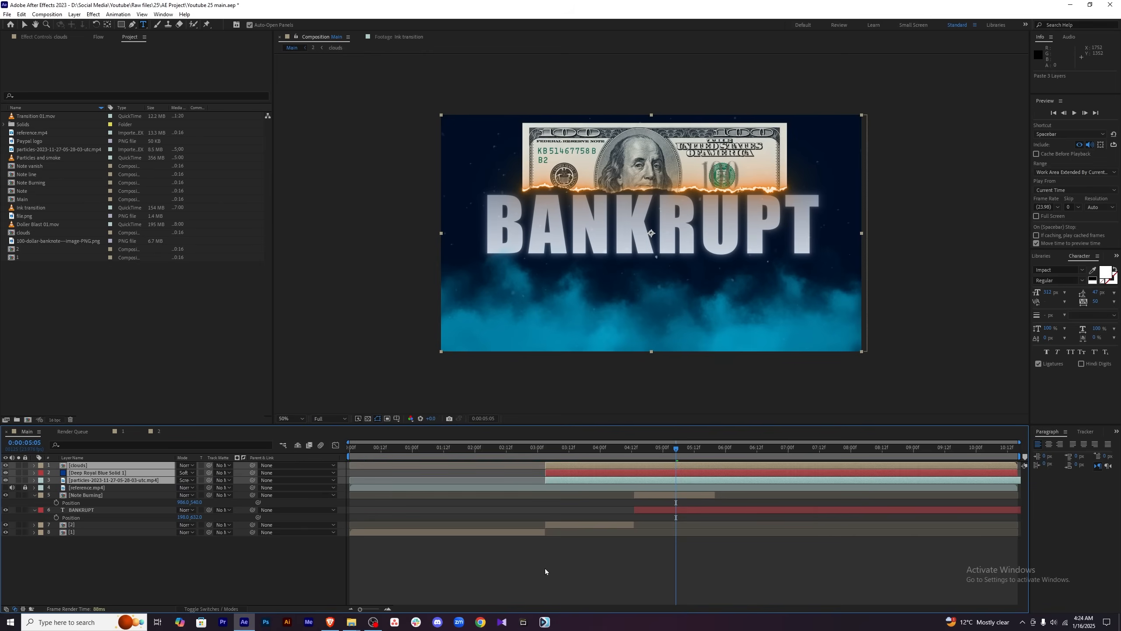
Move the three pasted background layers beneath BANKRUPT and shift them in time to start at 0:00:04:13.
drag(118, 481, 119, 520)
drag(636, 505, 724, 505)
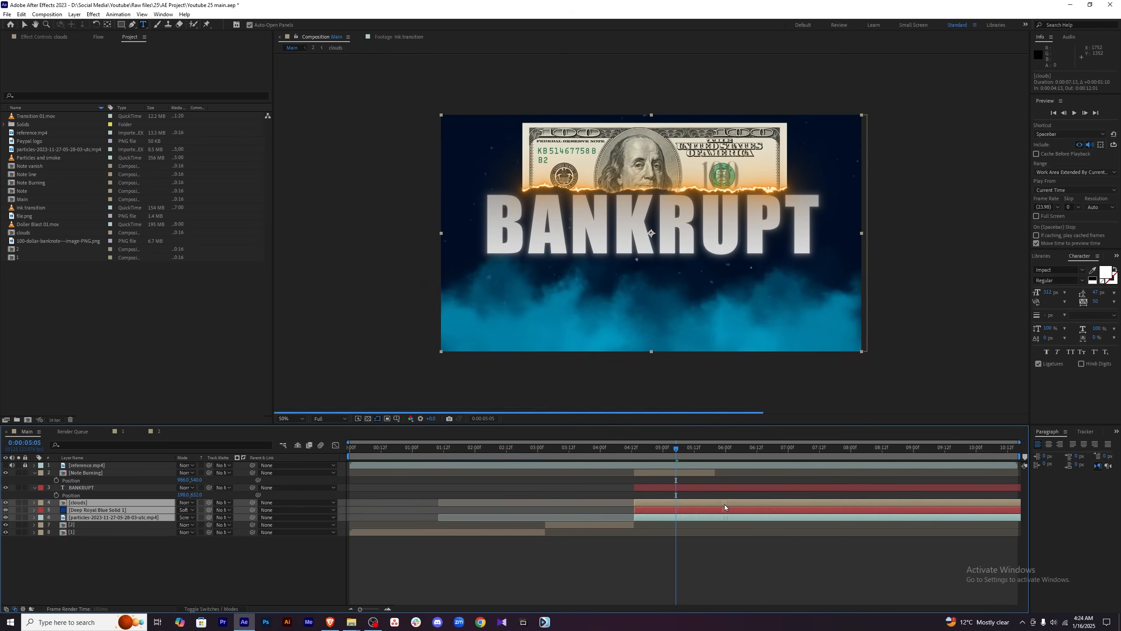
click(677, 580)
click(629, 449)
drag(629, 449, 655, 445)
Reorder the background layers as particles, Deep Royal Blue Solid 1 and clouds, and compare the shot with the reference at 0:00:05:02.
click(114, 517)
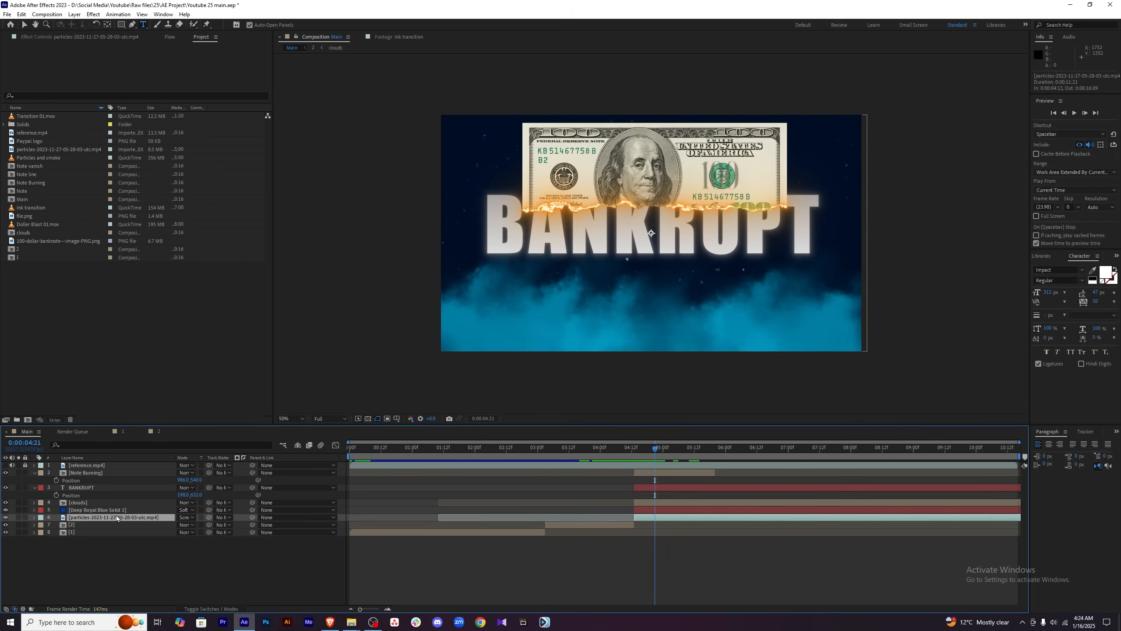
mouse_move(115, 516)
mouse_down()
mouse_move(120, 500)
mouse_move(108, 519)
mouse_up()
click(119, 564)
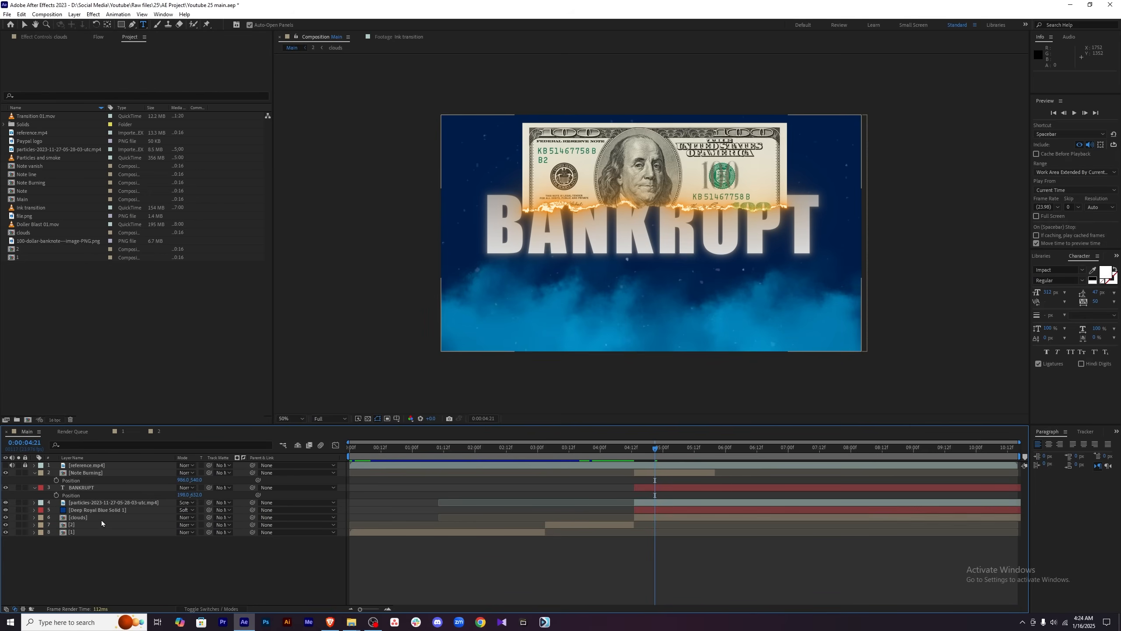
click(620, 445)
drag(624, 448, 663, 451)
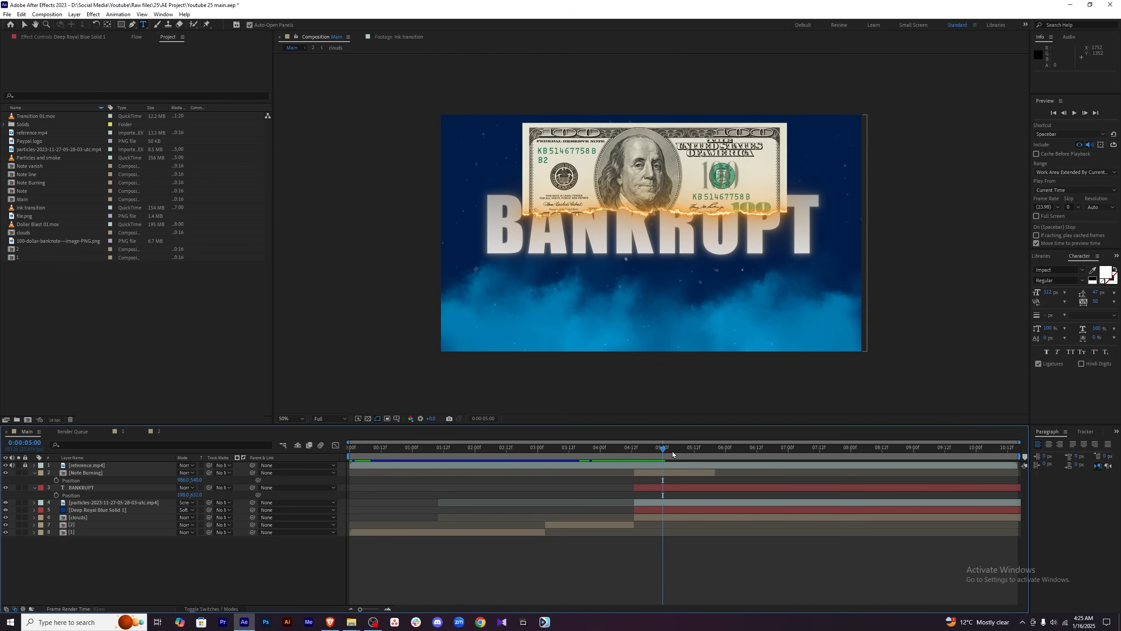
mouse_move(663, 450)
mouse_down()
mouse_move(653, 450)
mouse_move(662, 449)
mouse_up()
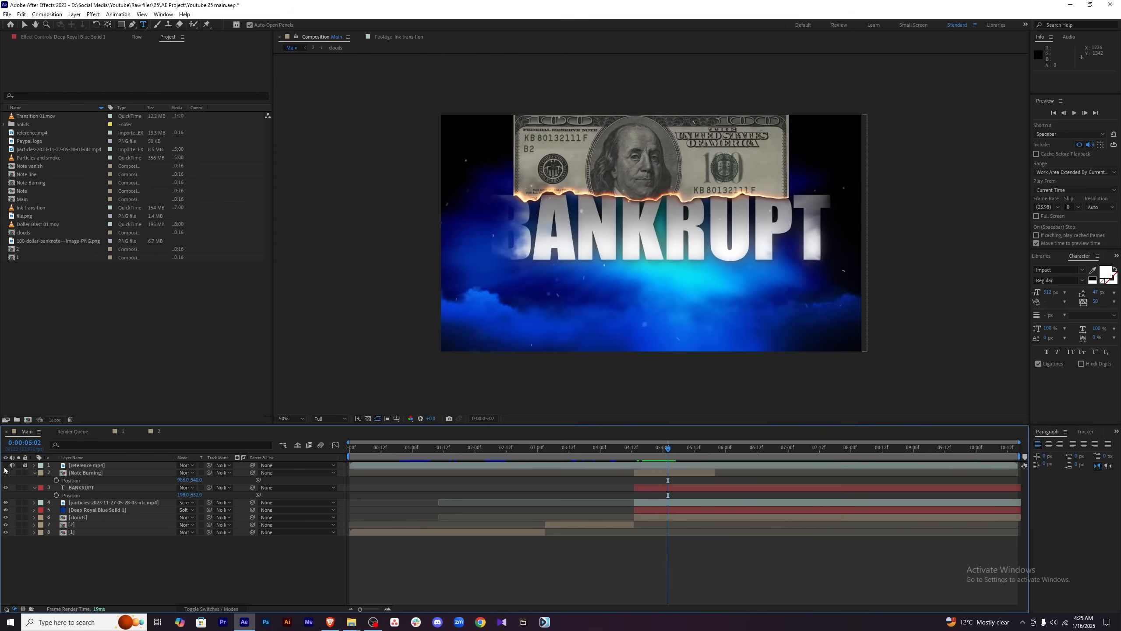
click(6, 472)
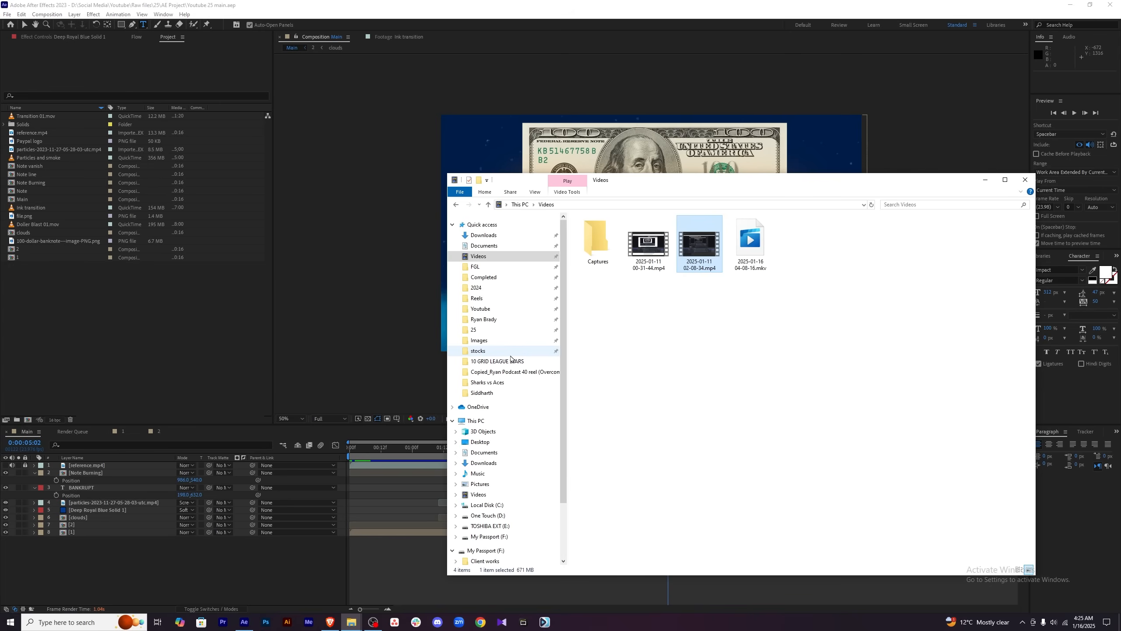
Add Transition 01.mov to Main between Note Burning and BANKRUPT, and shift it to start at 0:00:04:13.
click(508, 352)
double_click(605, 239)
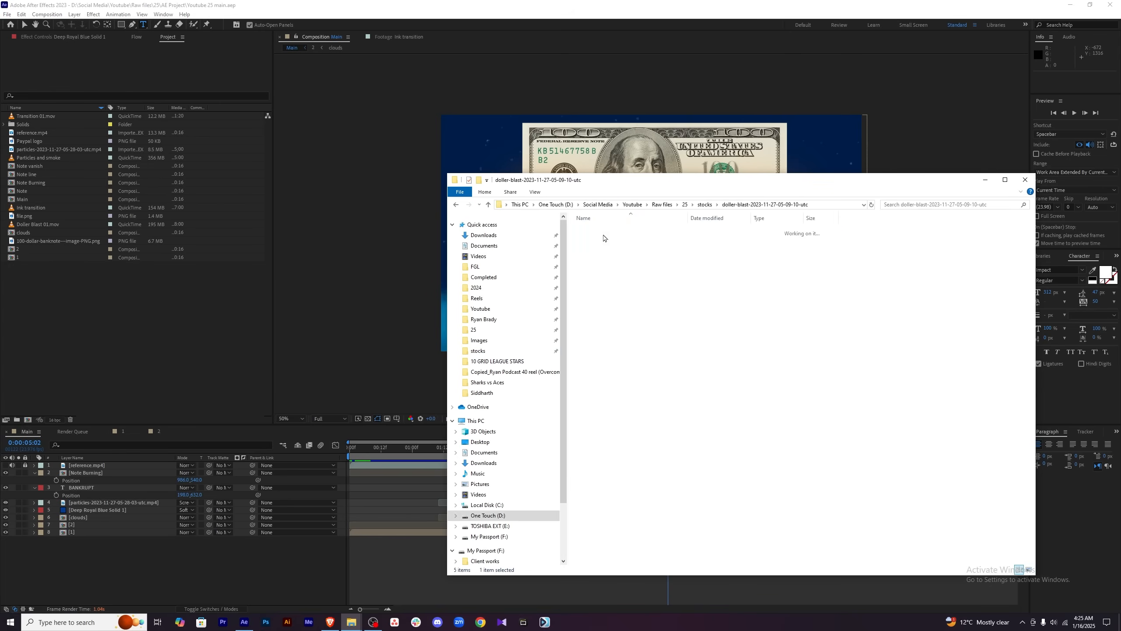
click(704, 205)
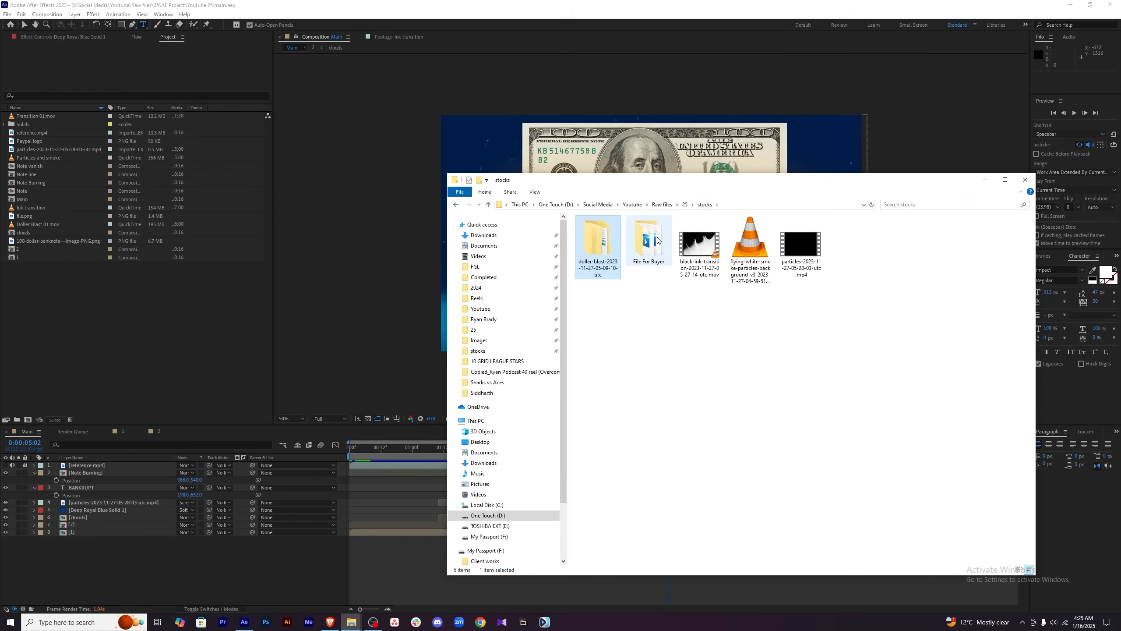
double_click(649, 241)
mouse_move(598, 240)
mouse_down()
mouse_move(43, 339)
mouse_move(68, 338)
mouse_move(134, 515)
mouse_move(142, 482)
mouse_up()
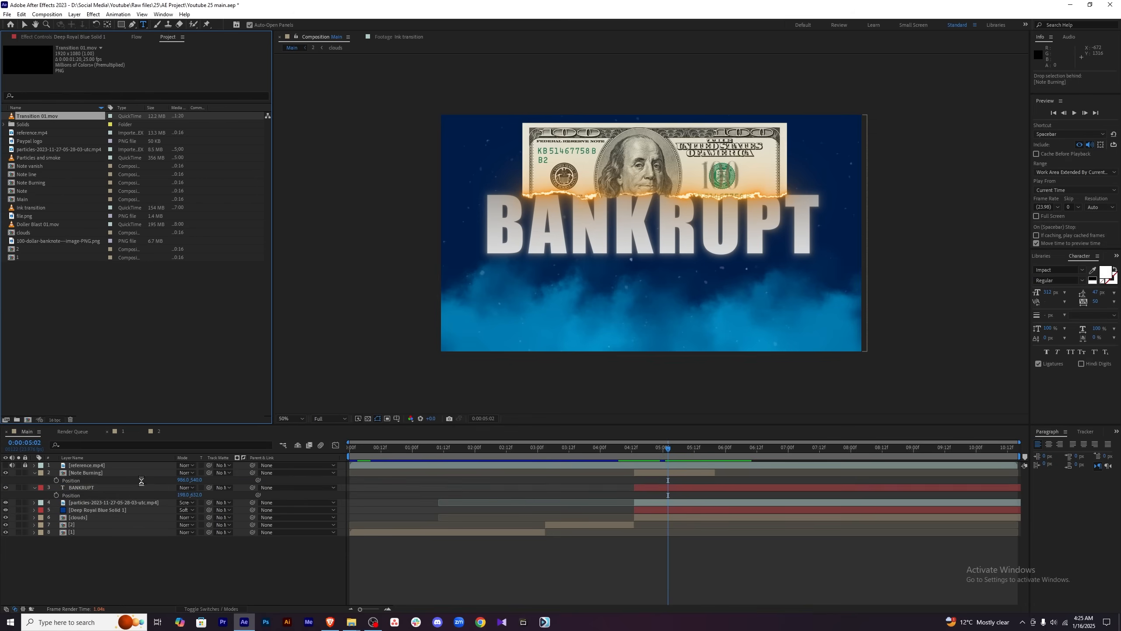
drag(456, 487, 715, 491)
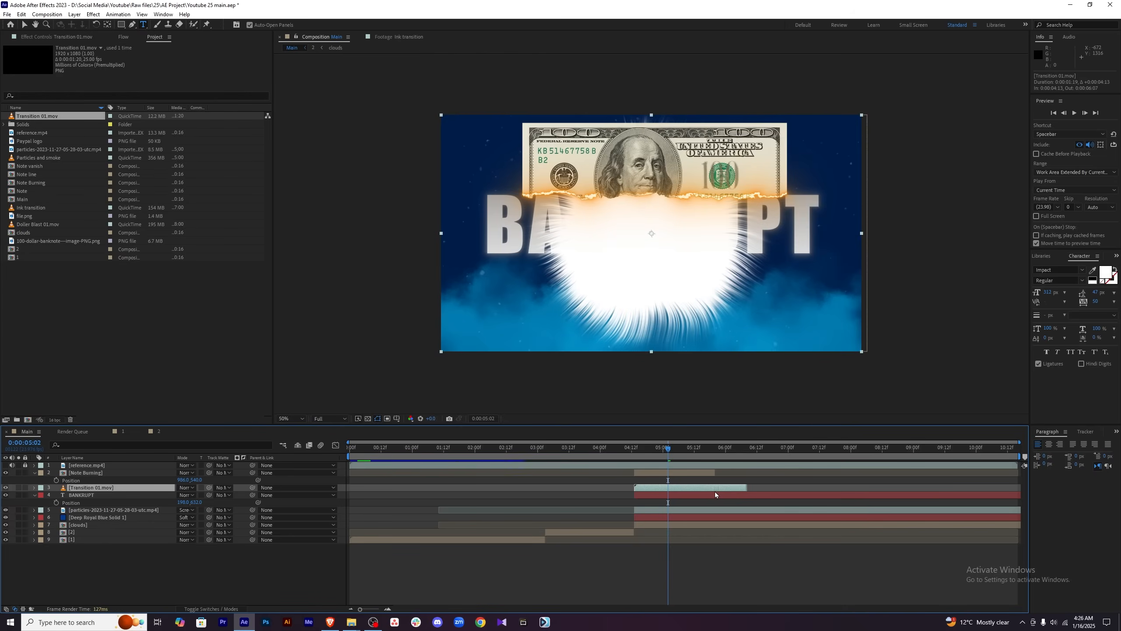
Set Transition 01.mov as the track matte of the BANKRUPT text and check the reveal up to about 0:00:05:12.
click(702, 494)
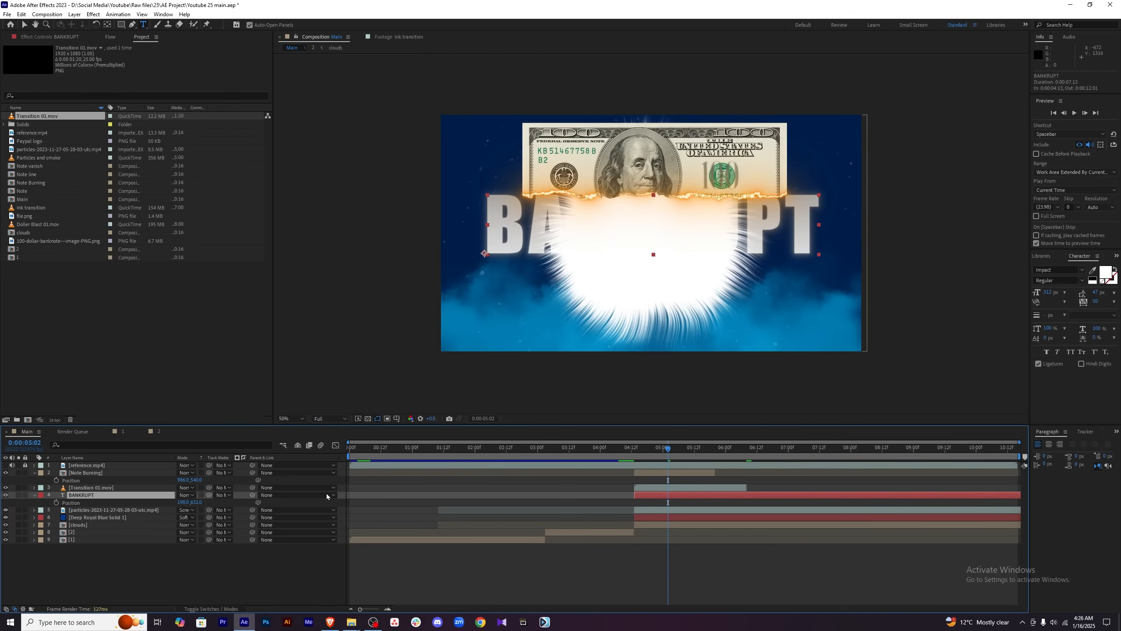
click(227, 497)
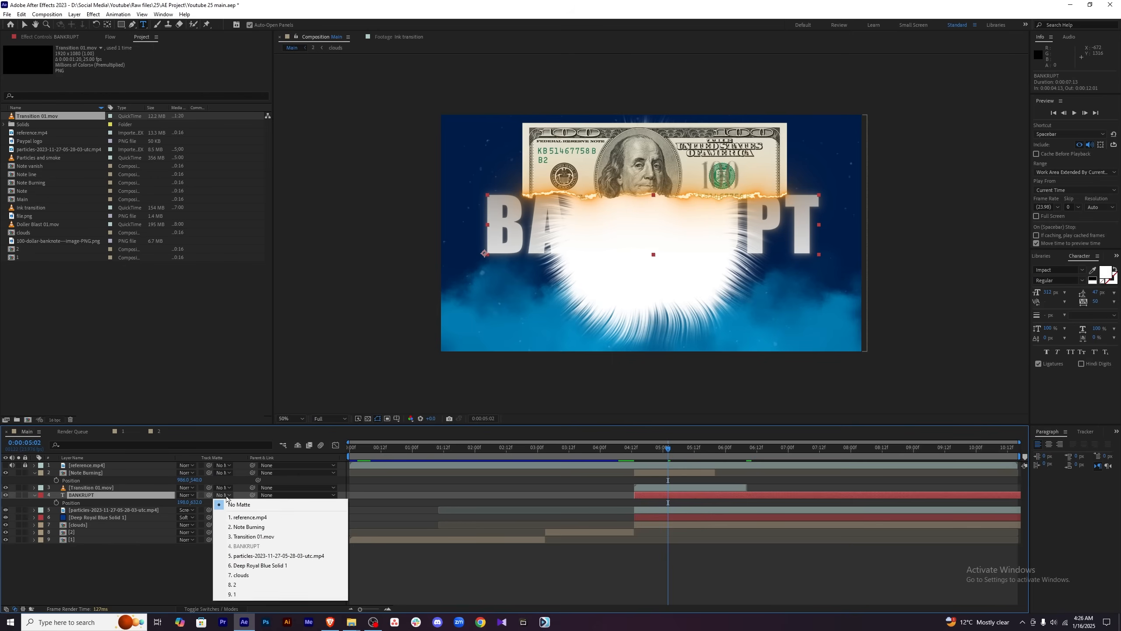
click(251, 536)
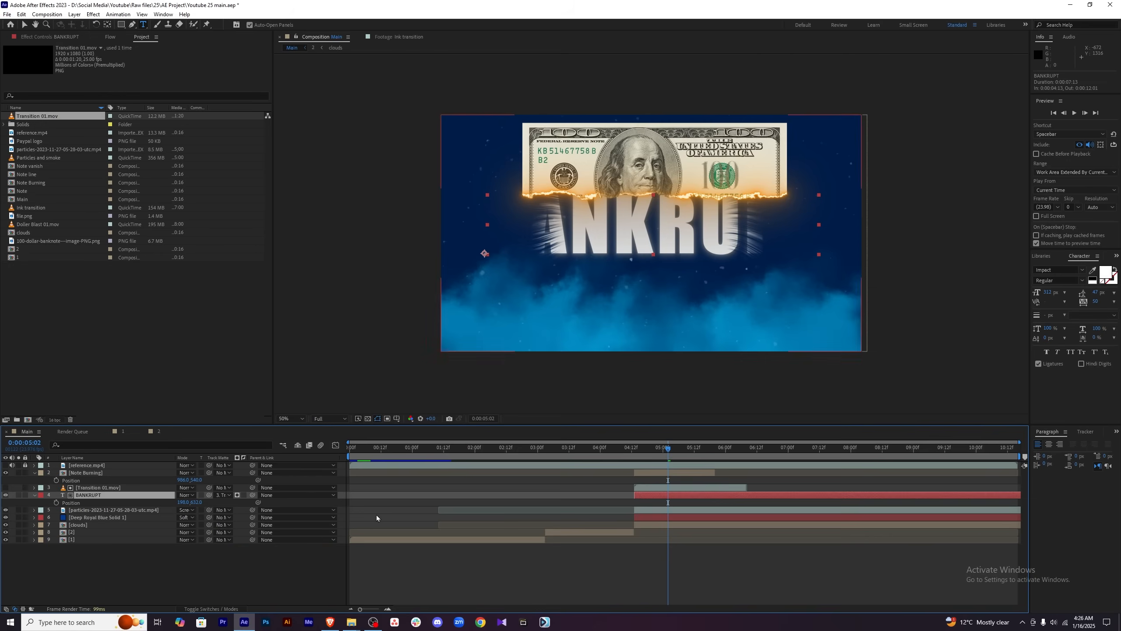
drag(670, 449, 691, 451)
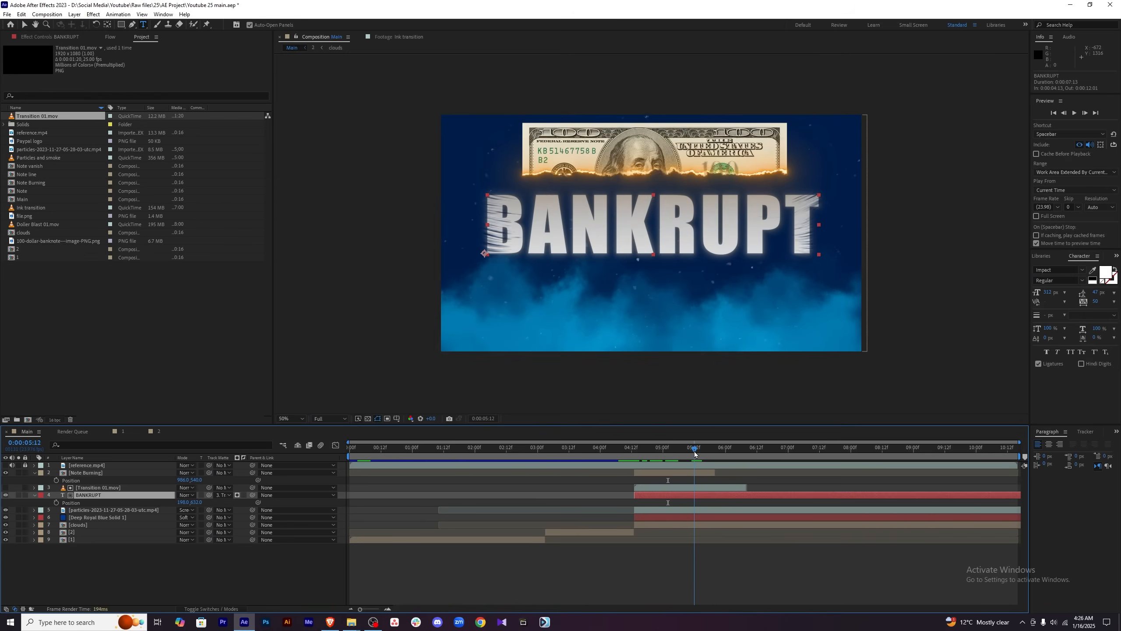
Collapse the layer properties and pre-compose all layers from Note Burning through clouds into a new composition named 3.
click(738, 577)
click(34, 473)
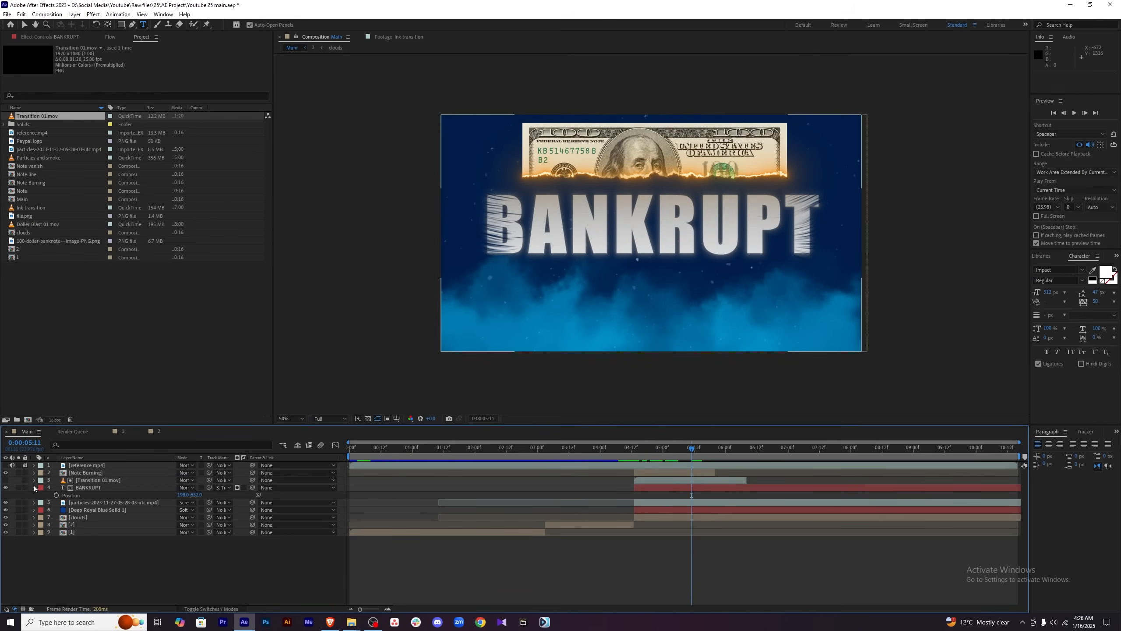
click(35, 488)
mouse_move(692, 450)
mouse_down()
mouse_move(642, 451)
mouse_move(692, 448)
mouse_up()
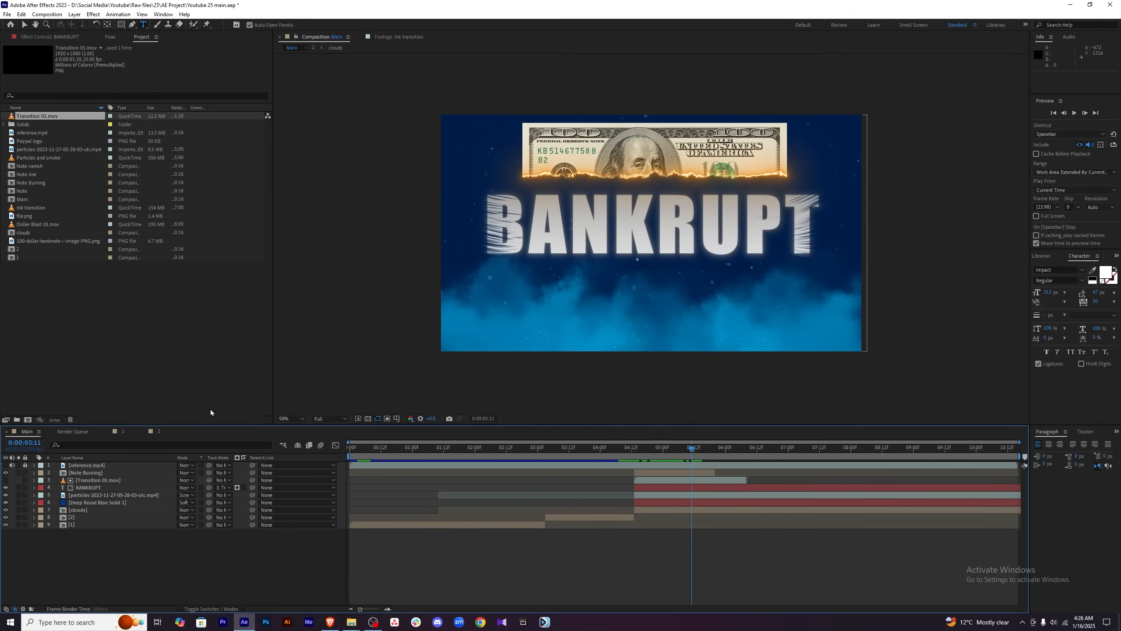
click(121, 473)
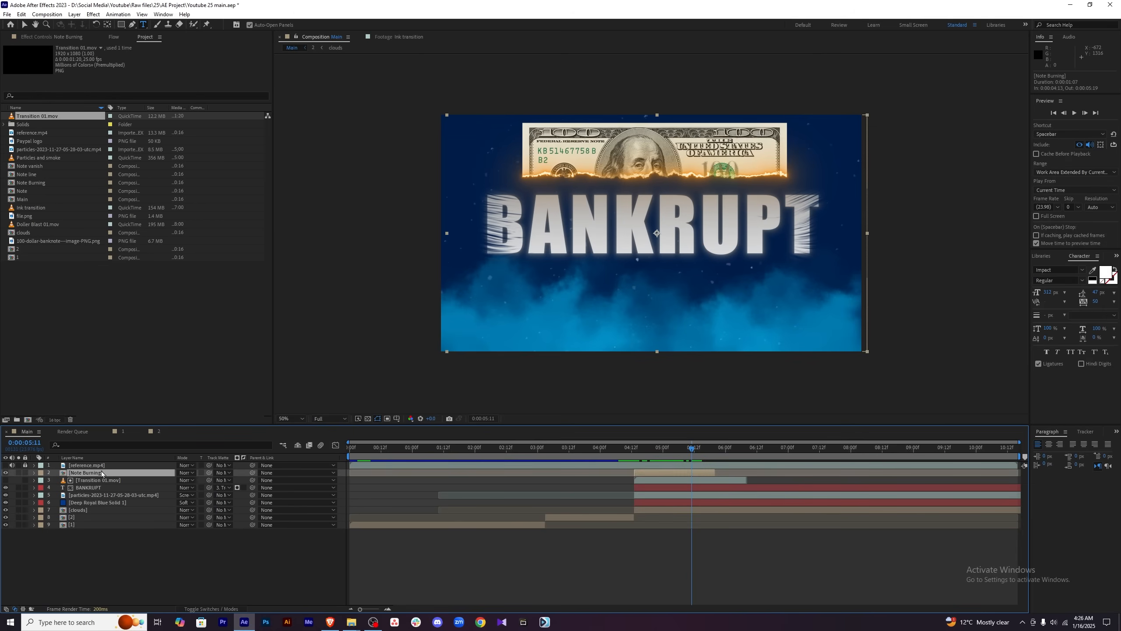
shift+click(104, 510)
right_click(130, 495)
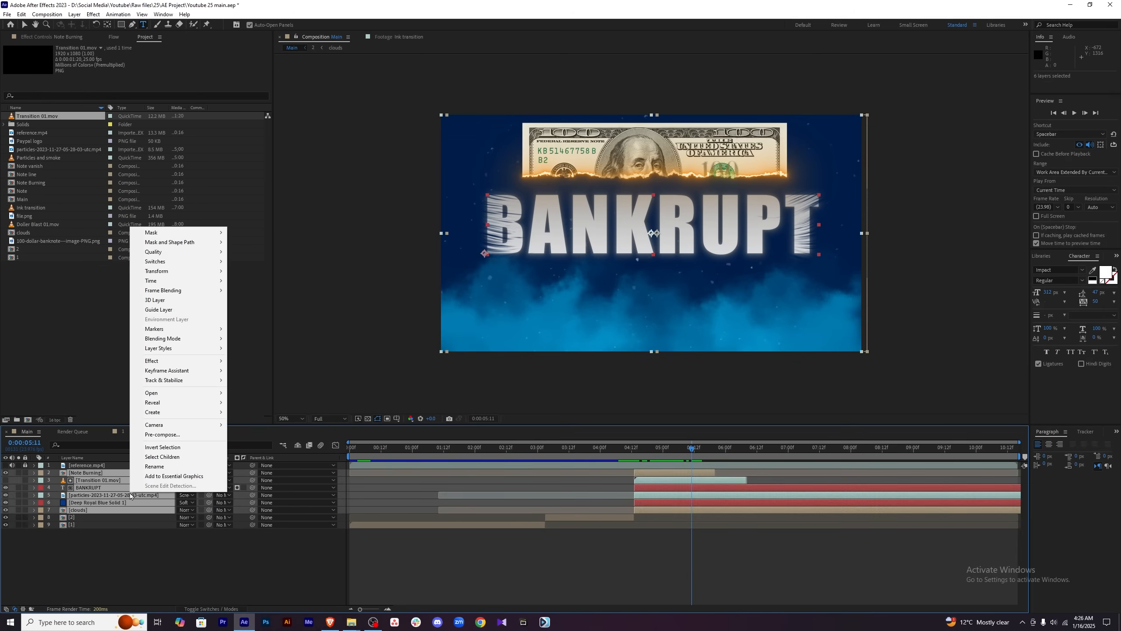
click(184, 440)
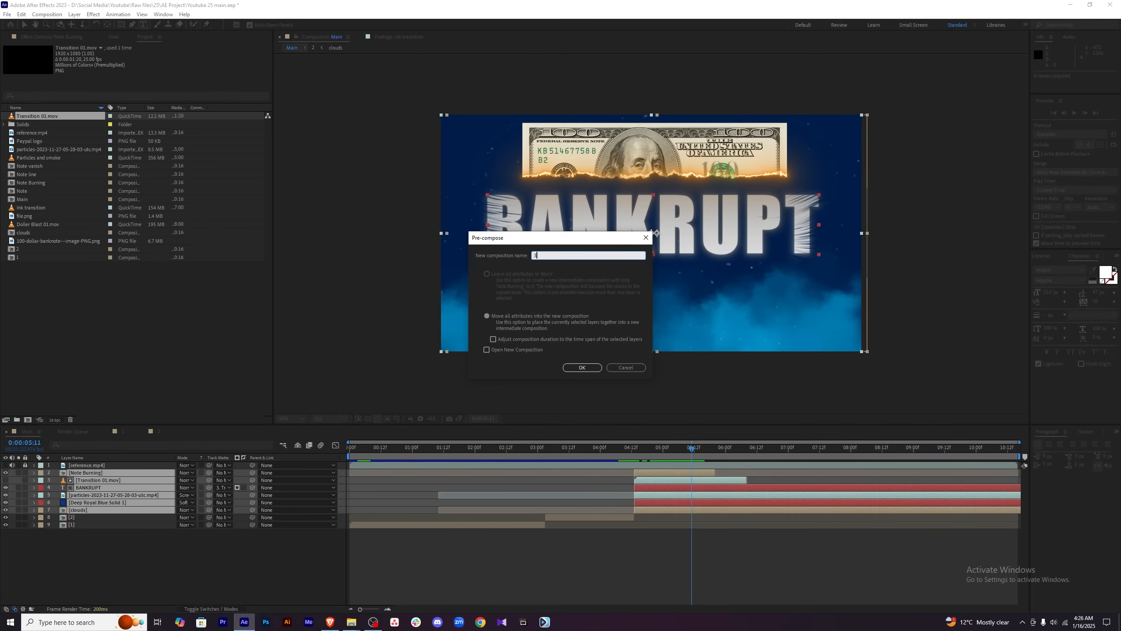
click(581, 367)
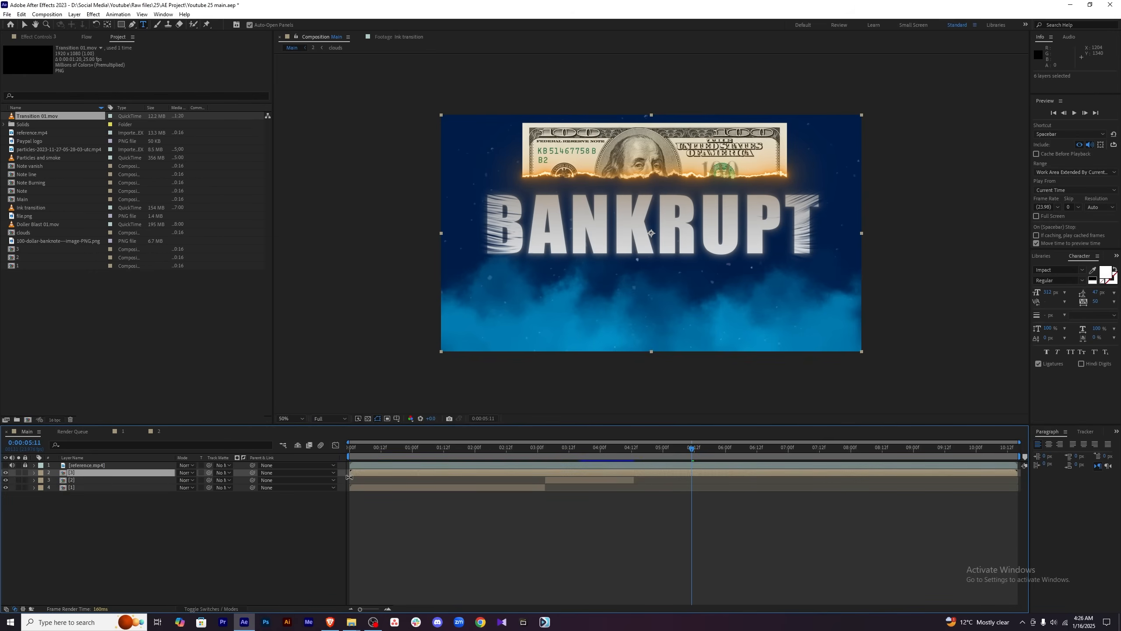
Trim layer 3 in Main to start at 0:00:04:13 and end at 0:00:05:18.
drag(349, 477, 634, 483)
drag(691, 450, 713, 449)
drag(1018, 473, 713, 479)
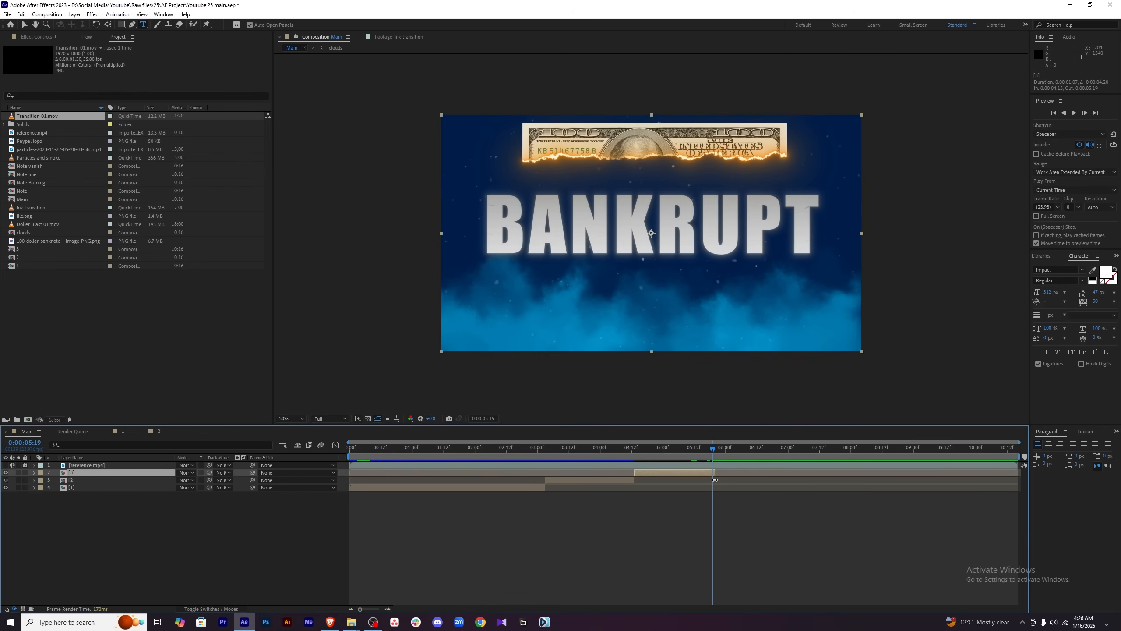
Play Main from the beginning to review the three shots in sequence, stopping in the BANKRUPT shot.
key(Home)
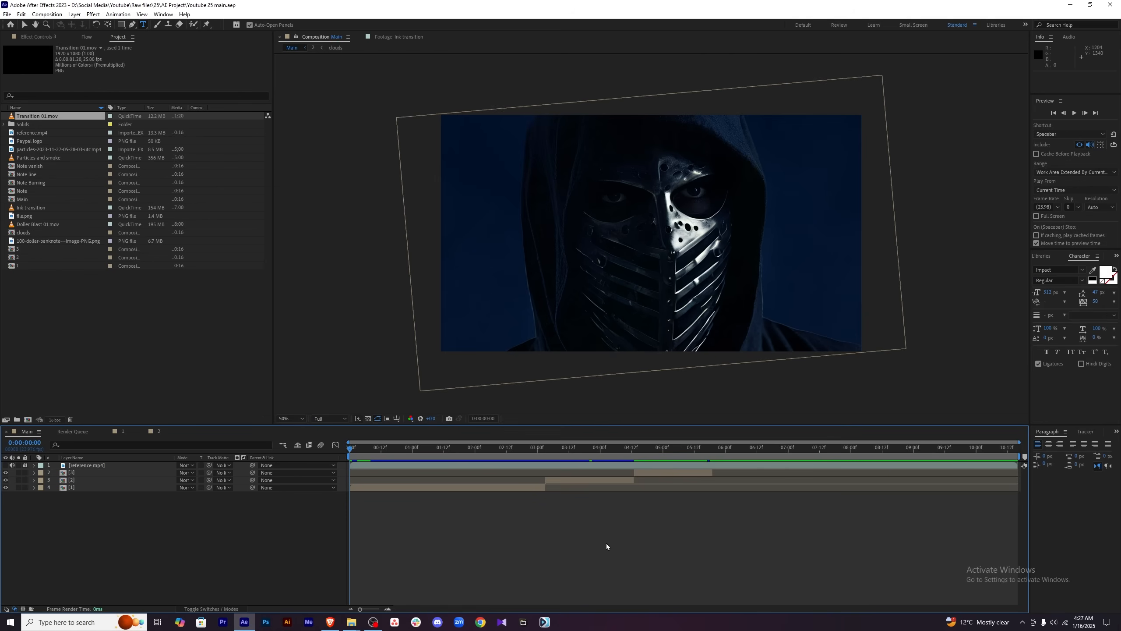
key(space)
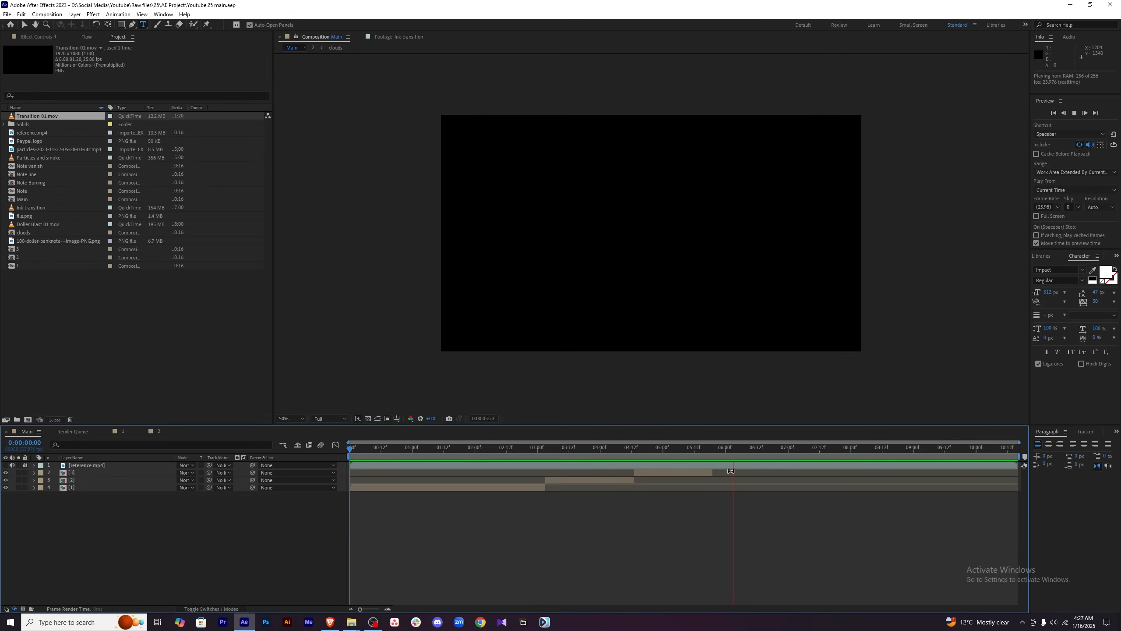
click(423, 449)
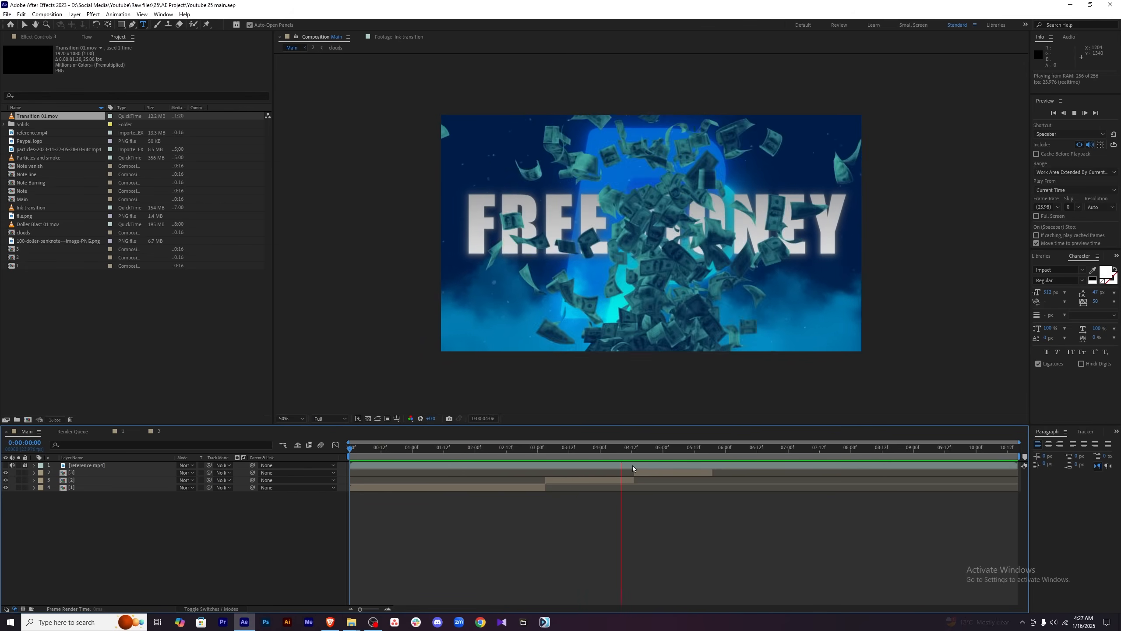
key(space)
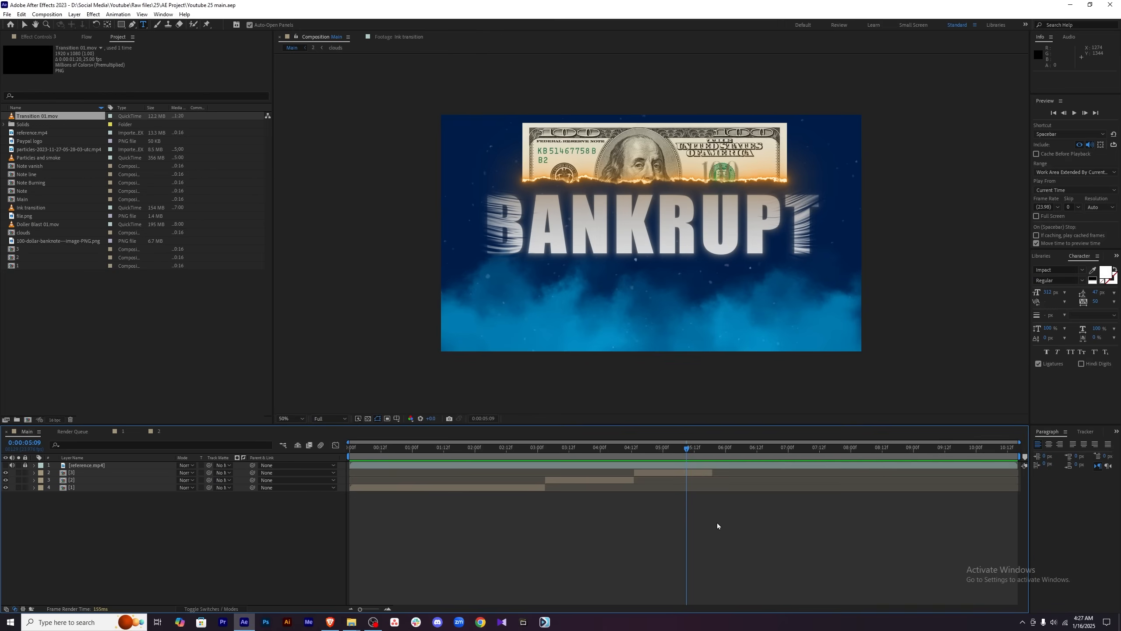
Open composition 3, enable time remapping on Transition 01.mov and move its first keyframe ahead of 0:00:04:13.
click(664, 471)
double_click(663, 471)
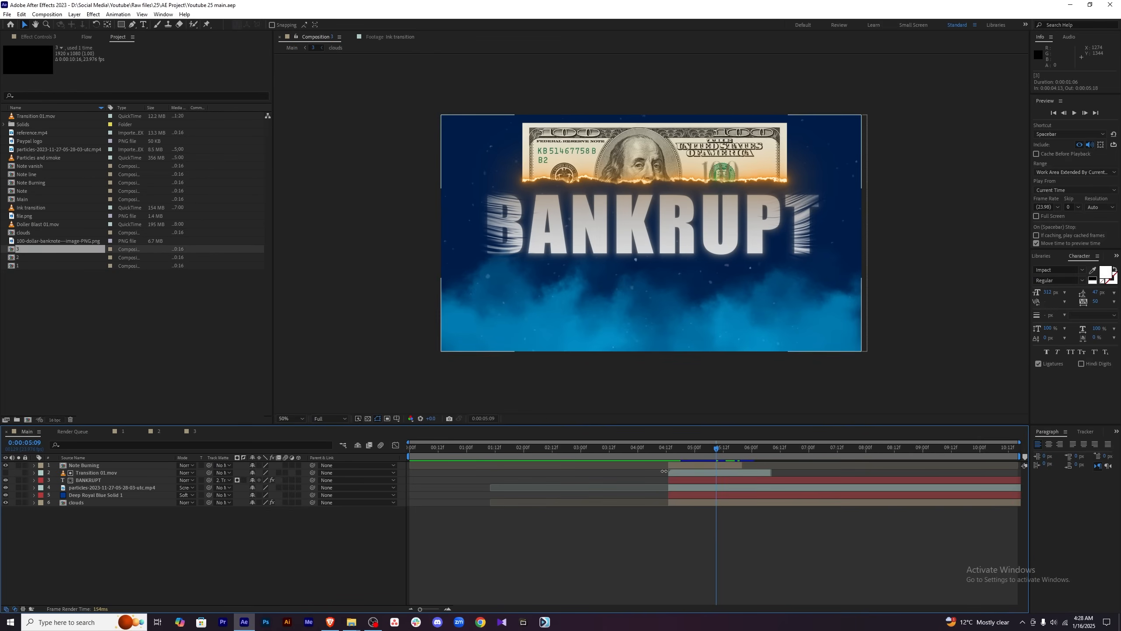
click(745, 474)
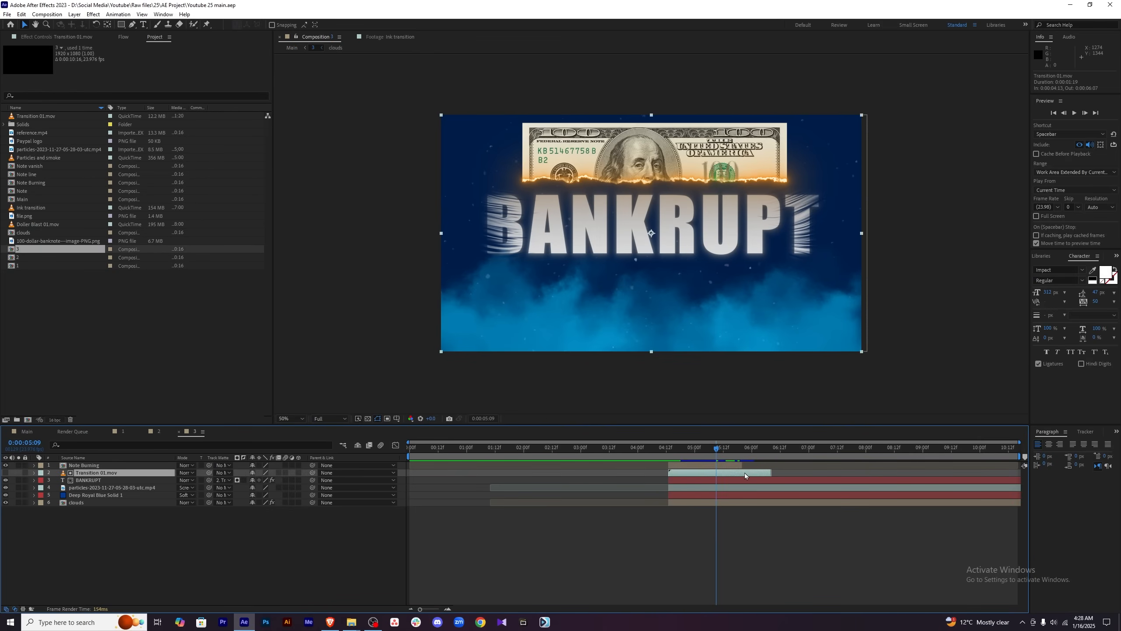
right_click(745, 474)
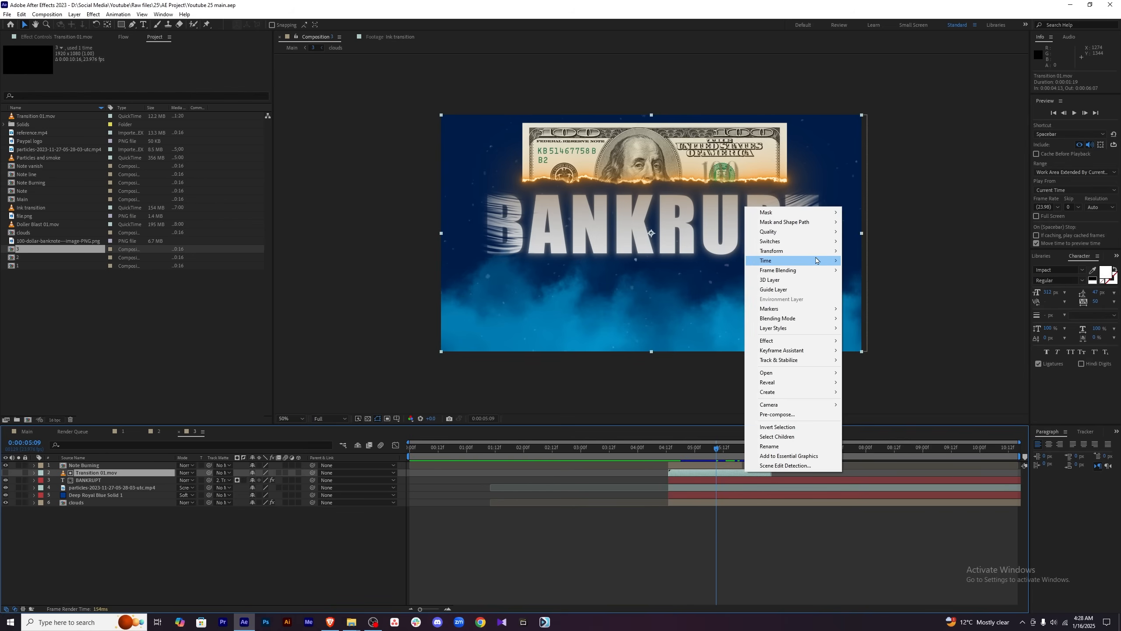
mouse_move(816, 260)
click(865, 261)
mouse_move(679, 450)
mouse_down()
mouse_move(669, 481)
mouse_move(643, 481)
mouse_move(668, 450)
mouse_up()
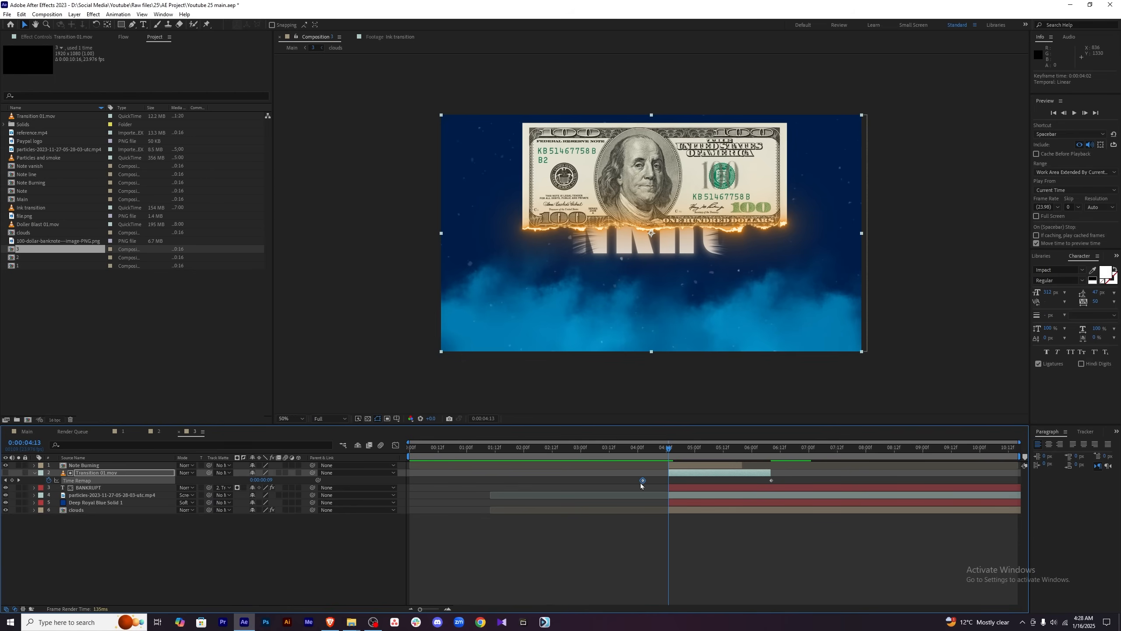
mouse_move(643, 481)
mouse_down()
mouse_move(676, 450)
mouse_move(729, 458)
mouse_move(635, 480)
mouse_move(681, 453)
mouse_move(668, 452)
mouse_move(713, 452)
mouse_up()
Preview the retimed BANKRUPT reveal in Main and return to its start around 0:00:04:14.
click(675, 452)
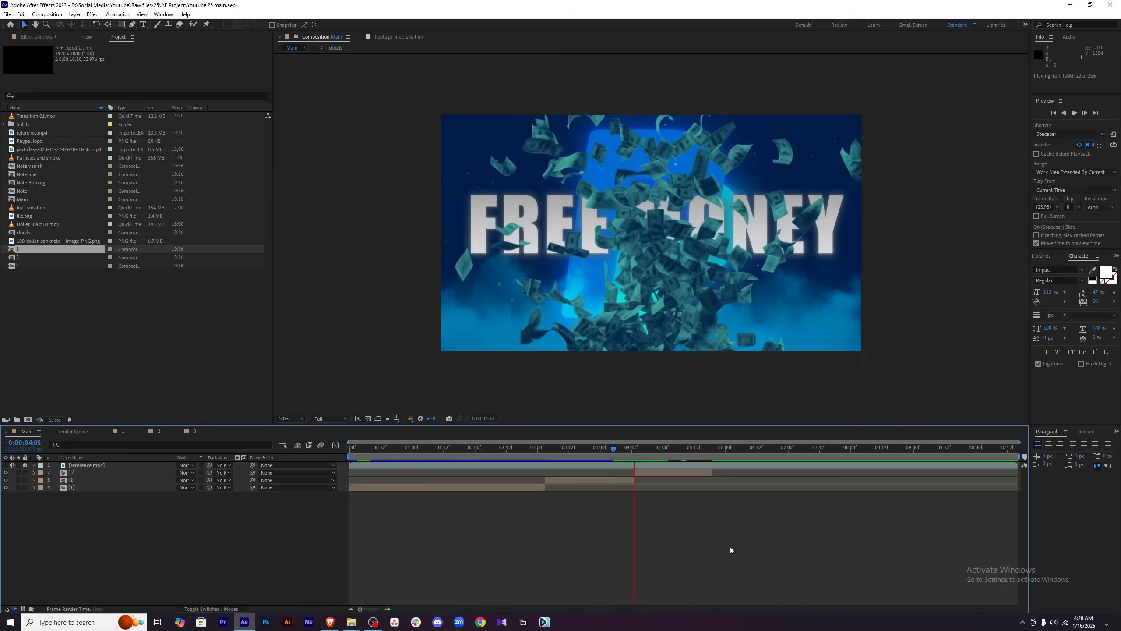
click(695, 447)
mouse_move(695, 447)
mouse_down()
mouse_move(588, 450)
mouse_move(637, 448)
mouse_up()
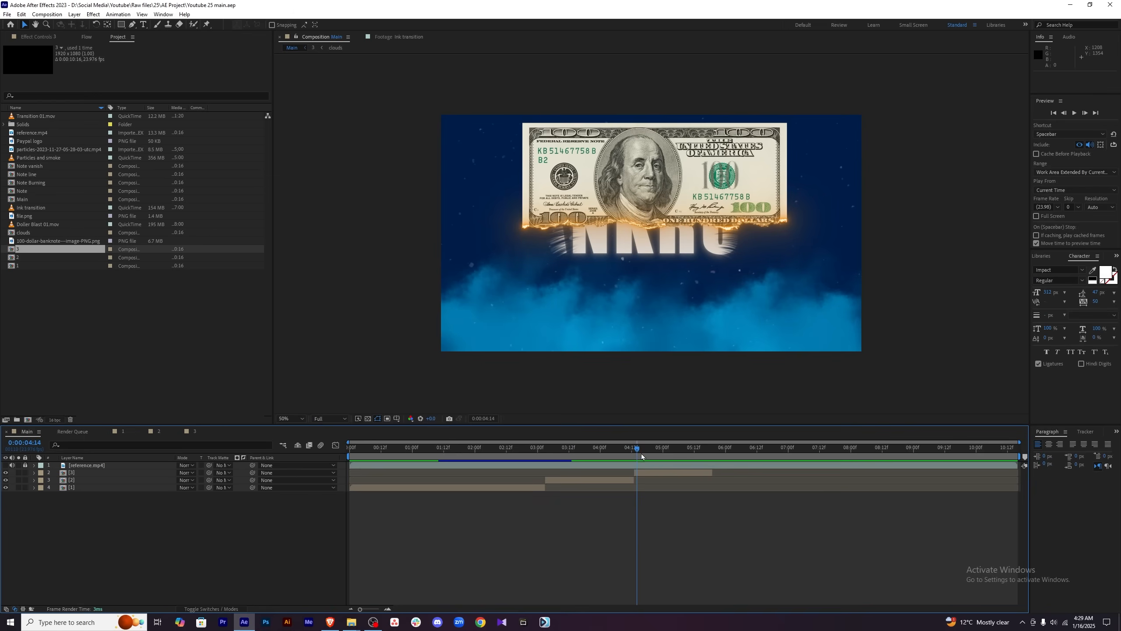
Animate layer 3's Scale with keyframes from 110% at 0:00:04:13 to 100% at 0:00:05:19.
click(648, 471)
key(s)
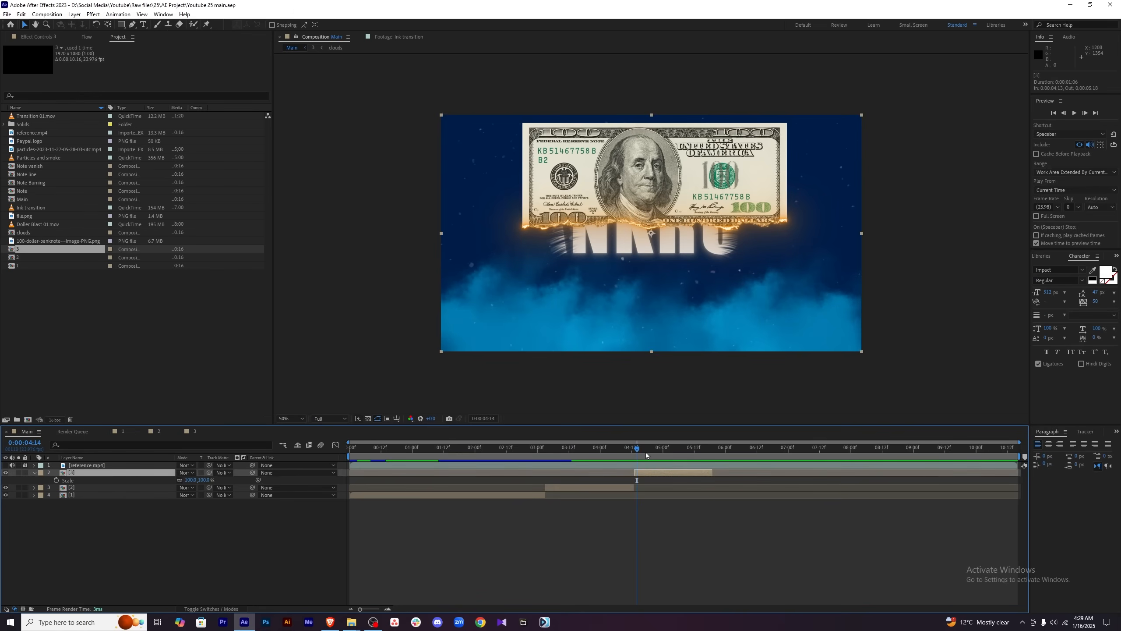
key(Page_Up)
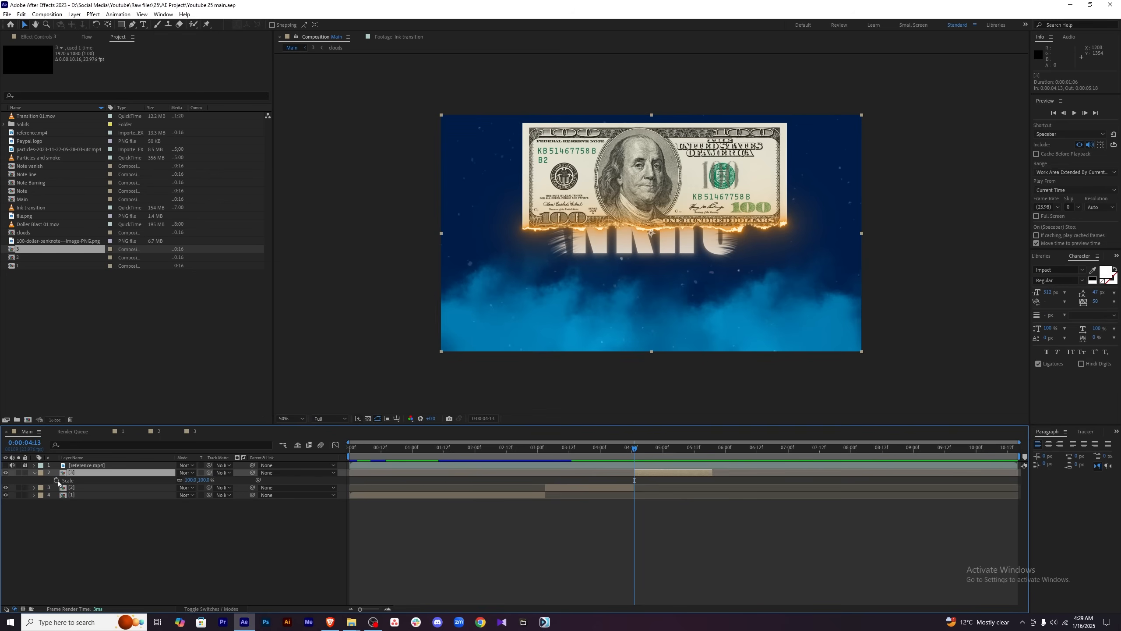
click(56, 480)
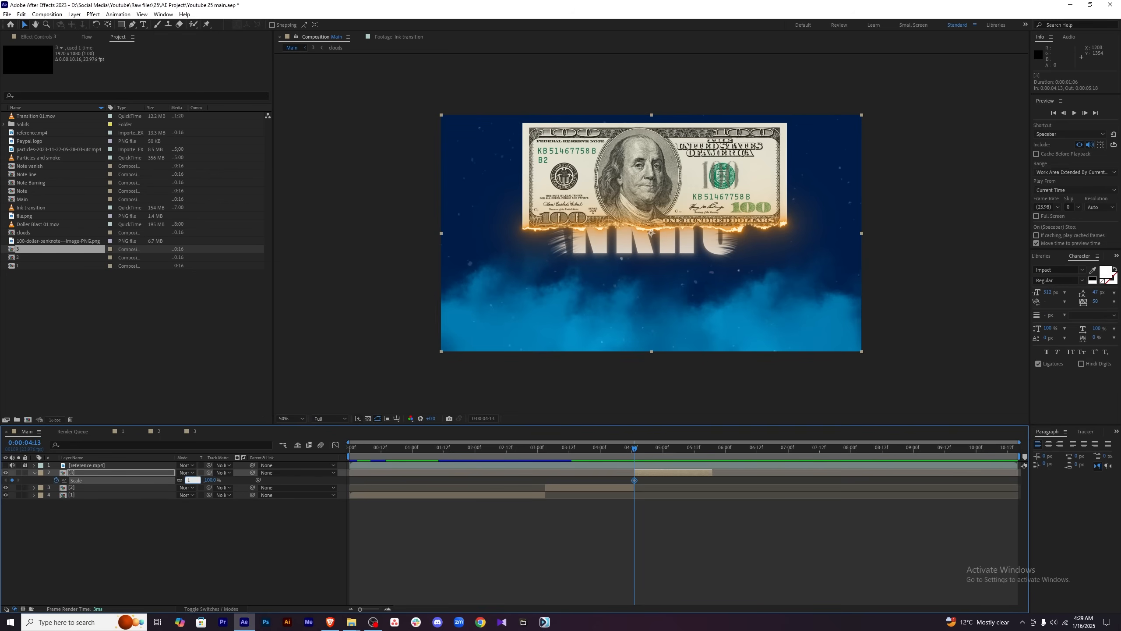
key(Return)
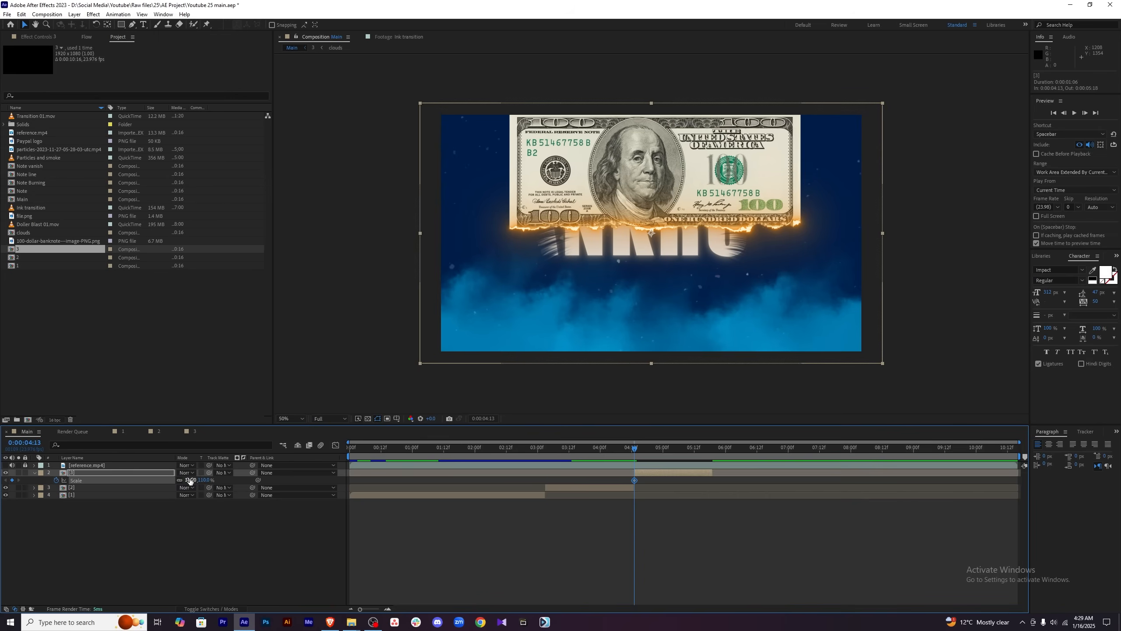
drag(638, 453, 712, 453)
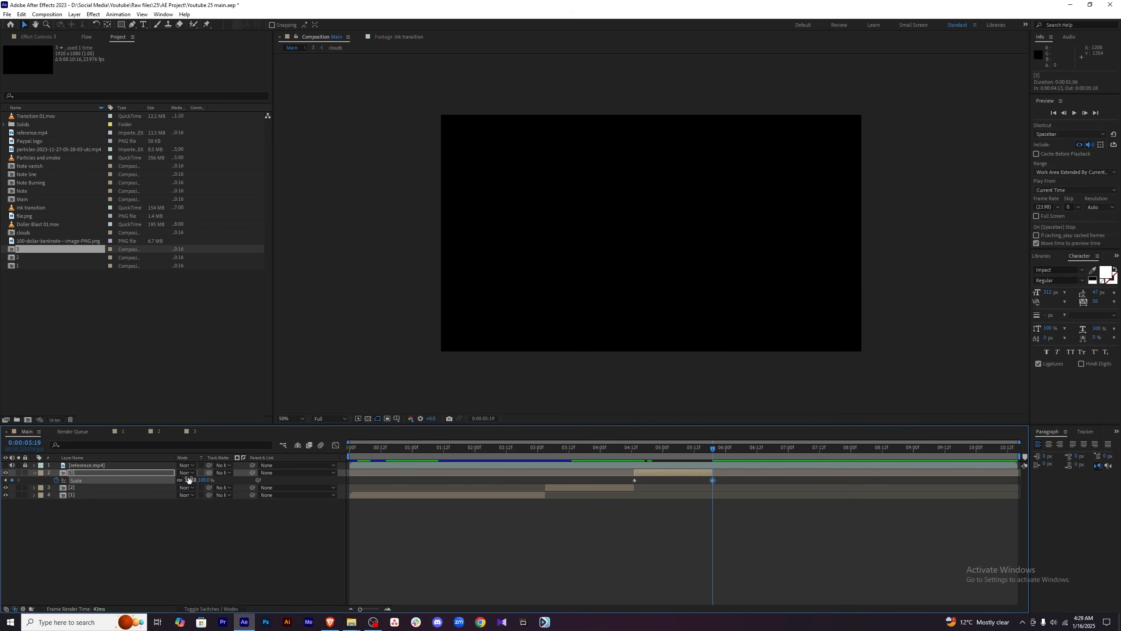
Play Main from the start to check the scale animation on the BANKRUPT shot.
mouse_move(355, 451)
mouse_down()
mouse_move(368, 451)
mouse_move(346, 451)
mouse_move(677, 452)
mouse_up()
key(Home)
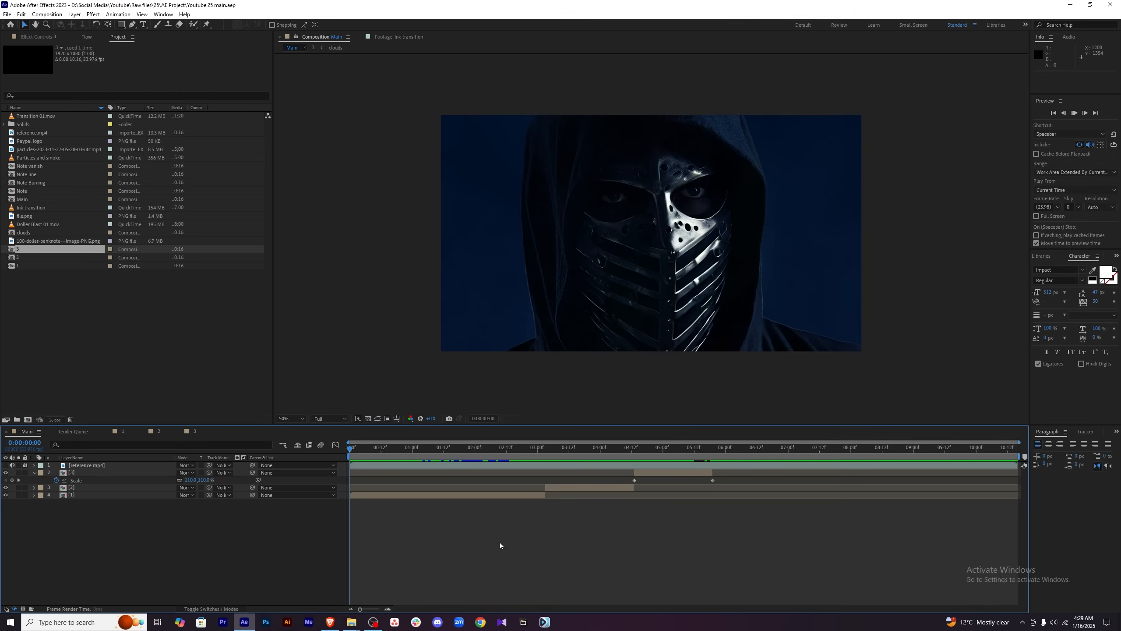
key(space)
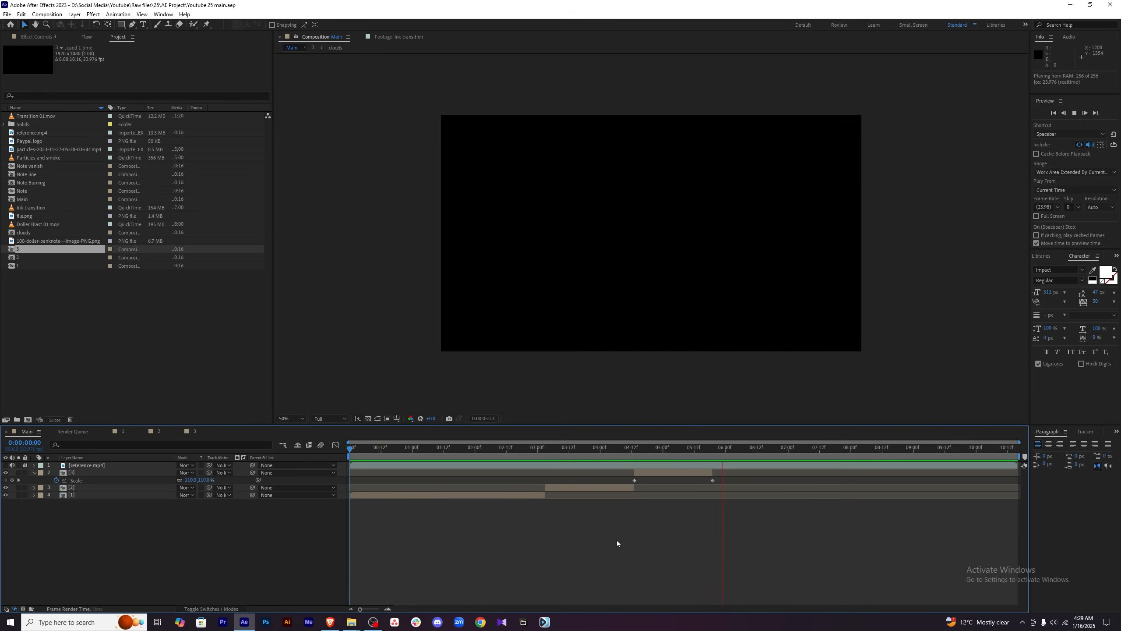
key(space)
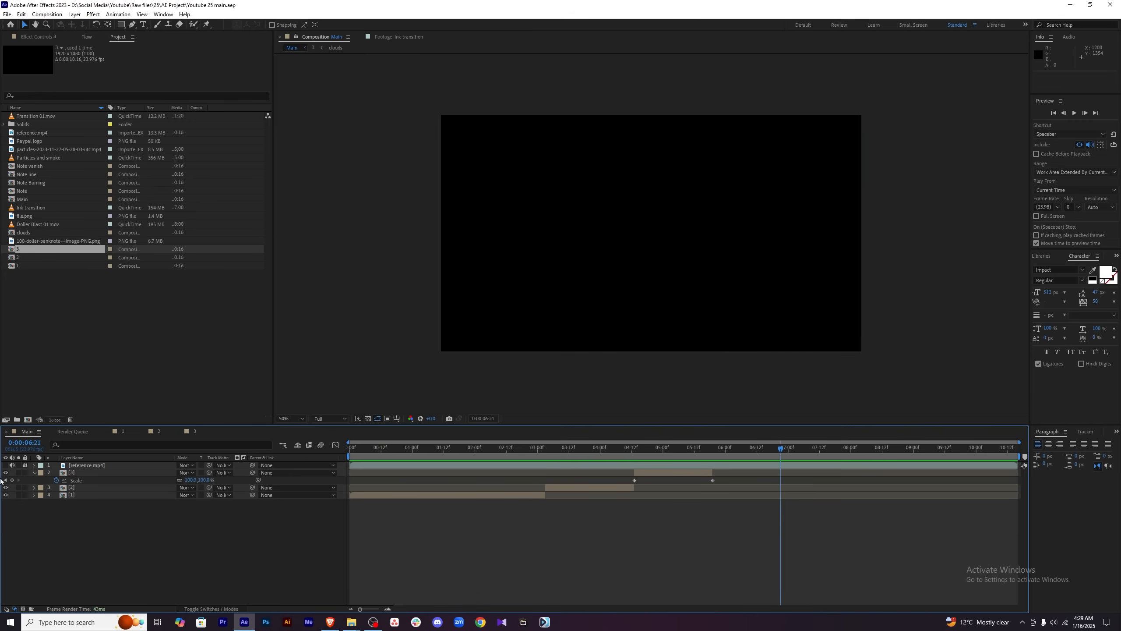
Show the reference video and examine the PayPal podium shot between about 0:00:08:06 and 0:00:08:13.
drag(780, 450, 884, 453)
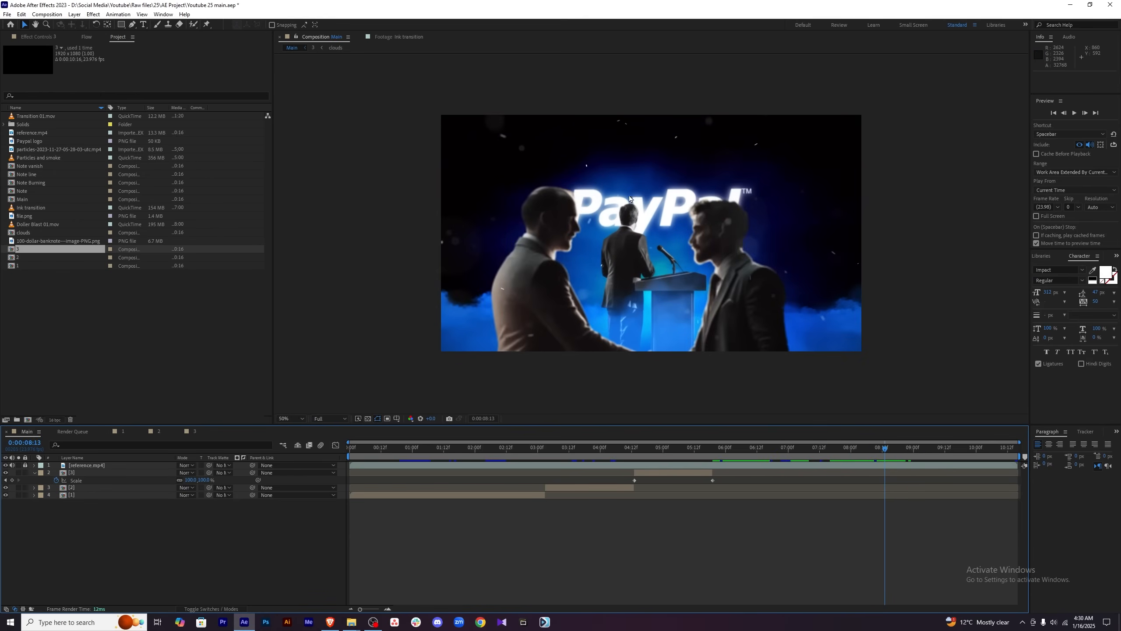
mouse_move(884, 448)
mouse_down()
mouse_move(747, 450)
mouse_move(865, 447)
mouse_up()
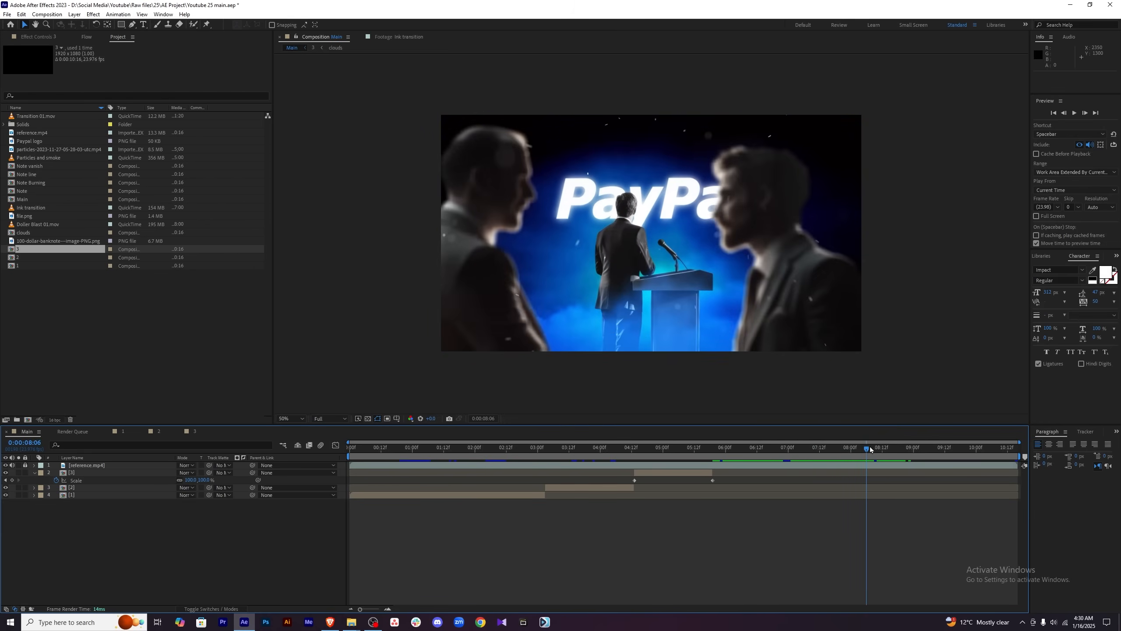
Examine the handshake part of the PayPal shot in the reference video around 0:00:09:03 to 0:00:09:10.
drag(871, 449, 941, 449)
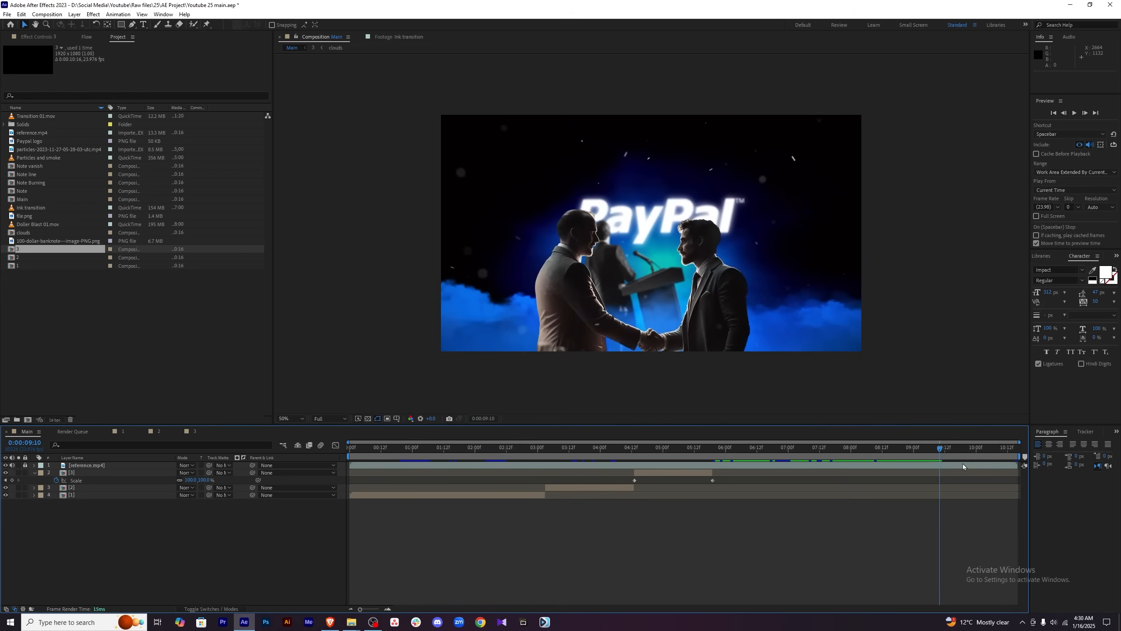
key(space)
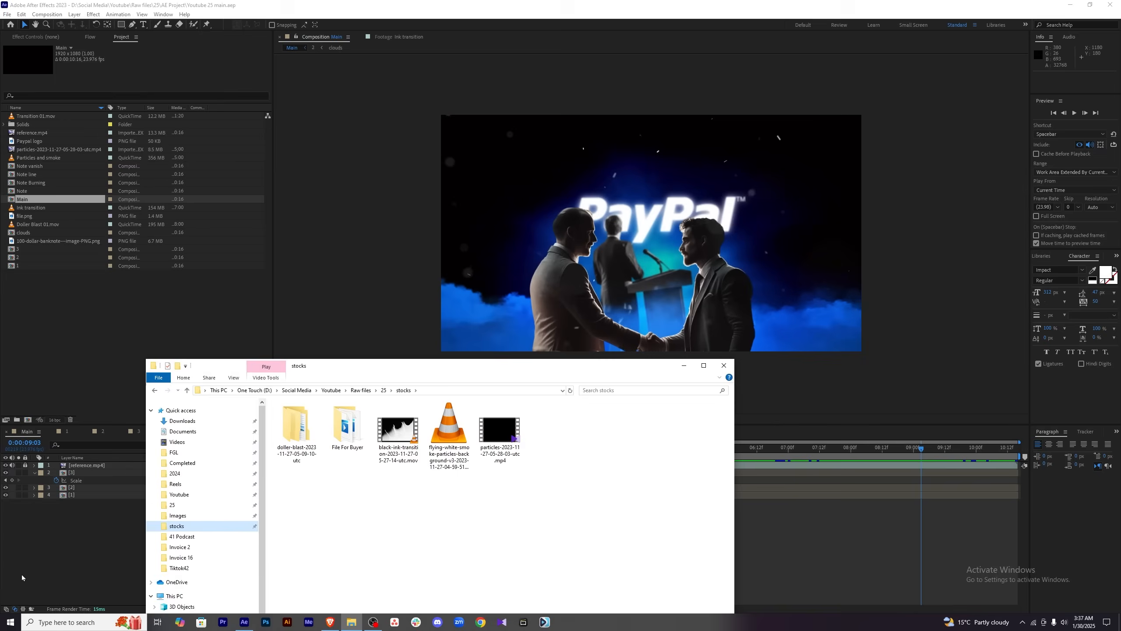
click(21, 577)
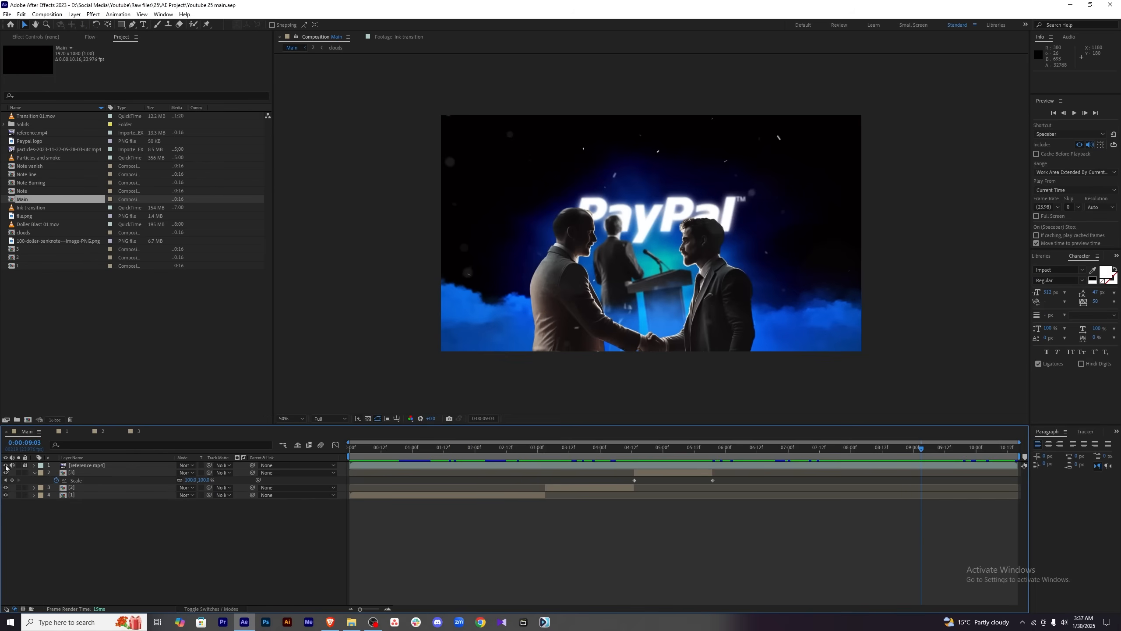
Hide the reference video, import pngwing.com.png, and add it to Main so that it starts at 0:00:05:19.
click(5, 465)
click(351, 622)
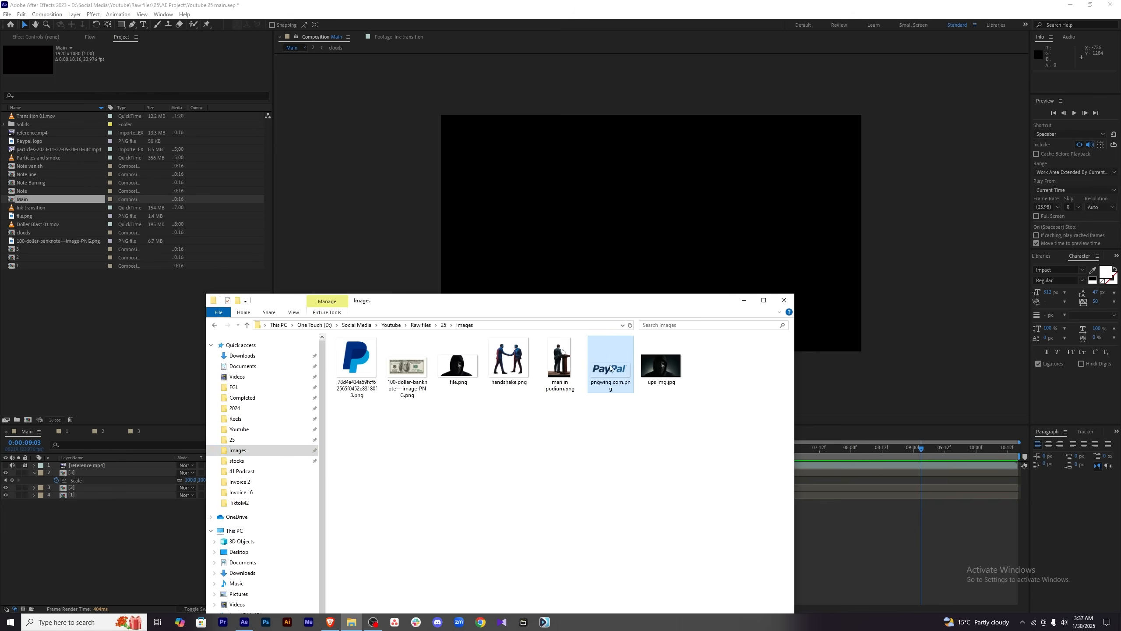
drag(606, 382, 64, 323)
drag(53, 141, 179, 471)
drag(350, 472, 712, 472)
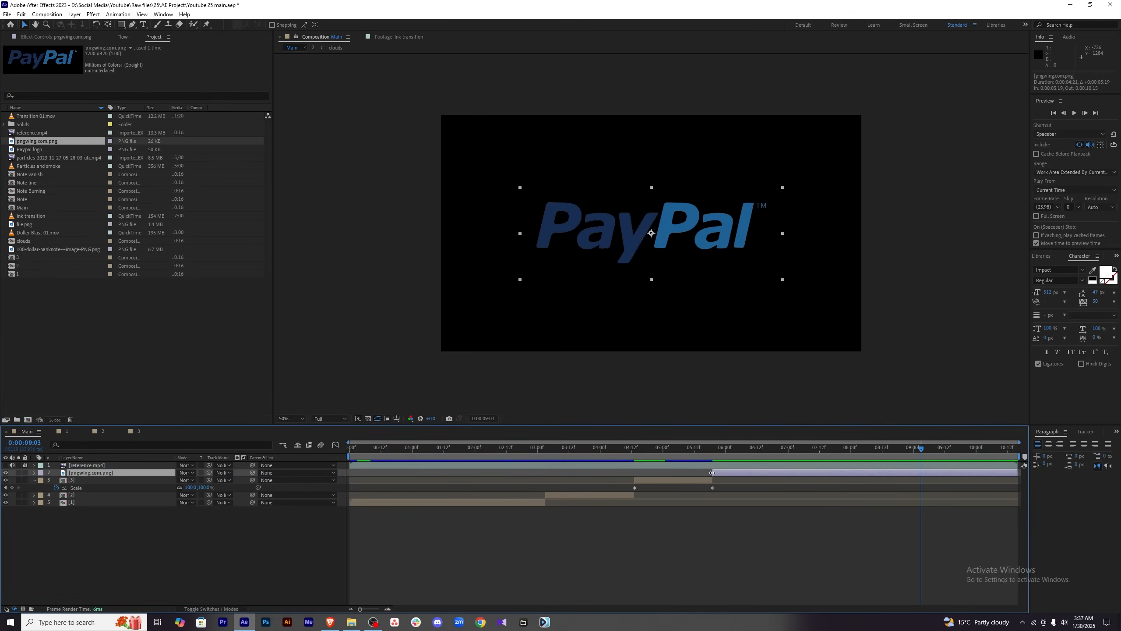
Scale down the PayPal logo to match the size in the reference and position it at 960, 484.
key(s)
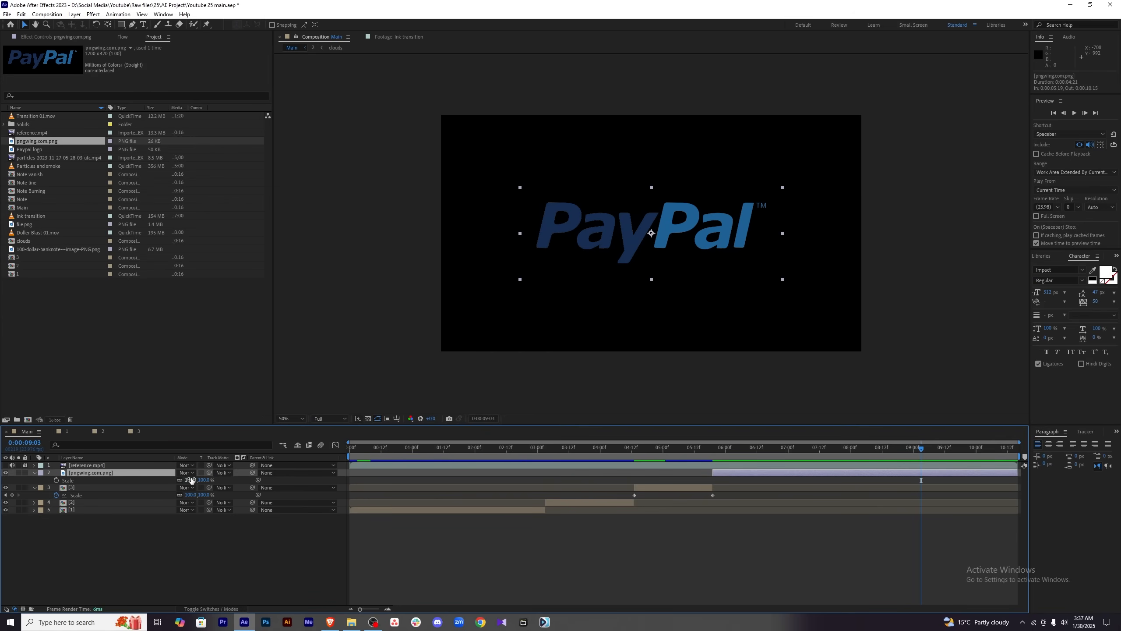
drag(190, 480, 184, 480)
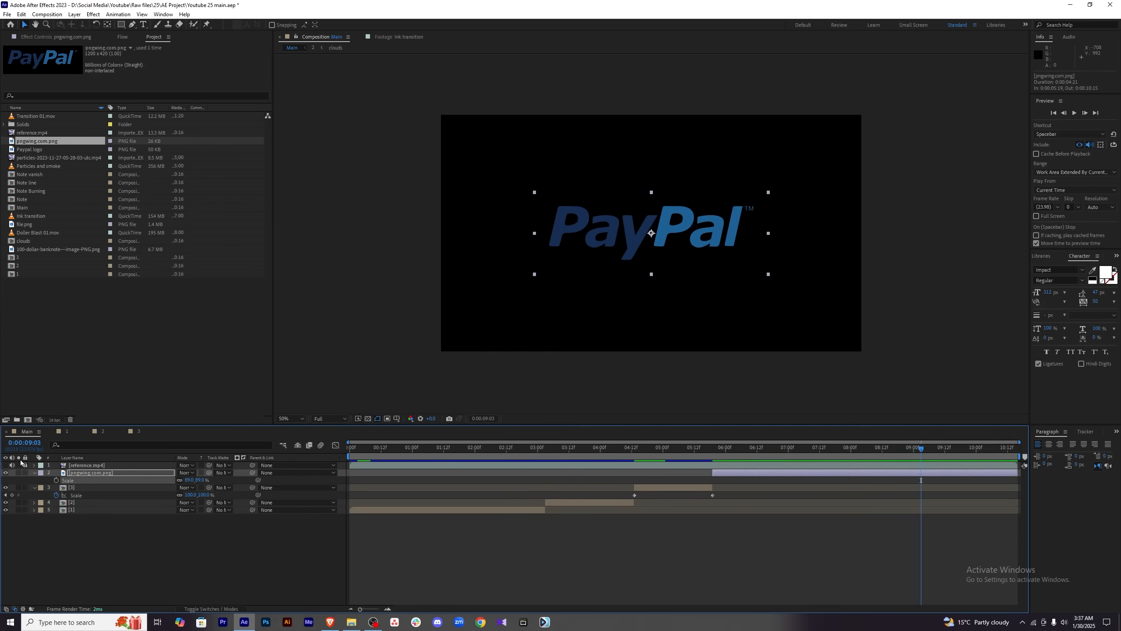
click(5, 465)
click(5, 466)
drag(188, 484, 173, 481)
key(p)
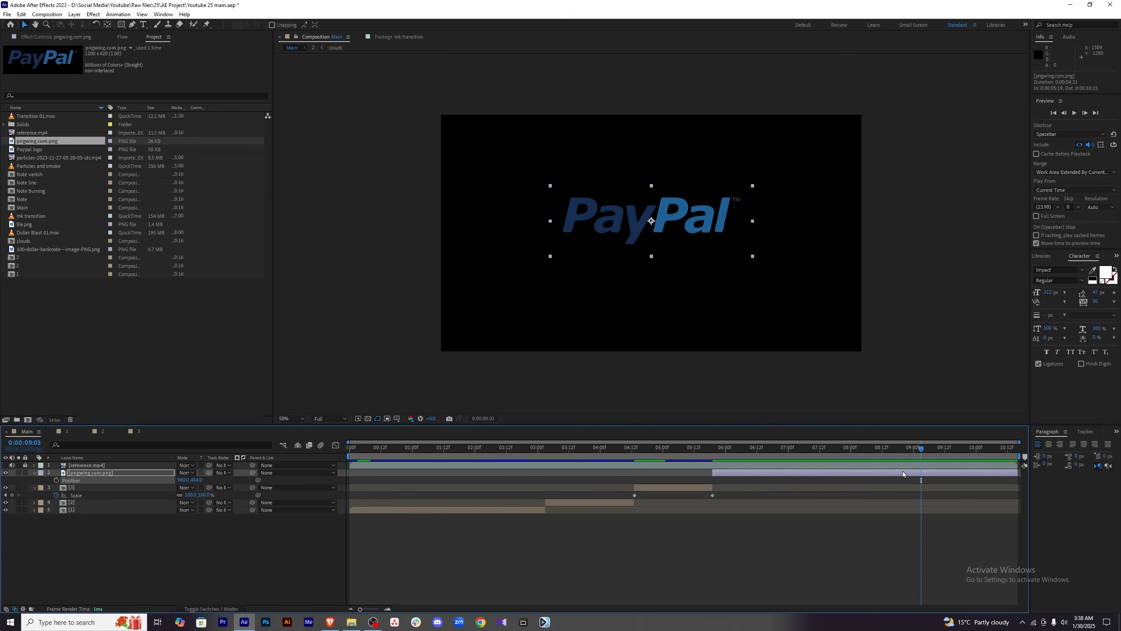
Apply the Levels effect to the PayPal logo and raise Output Black to 32768 to turn the logo white.
key(ctrl+space)
text(levels)
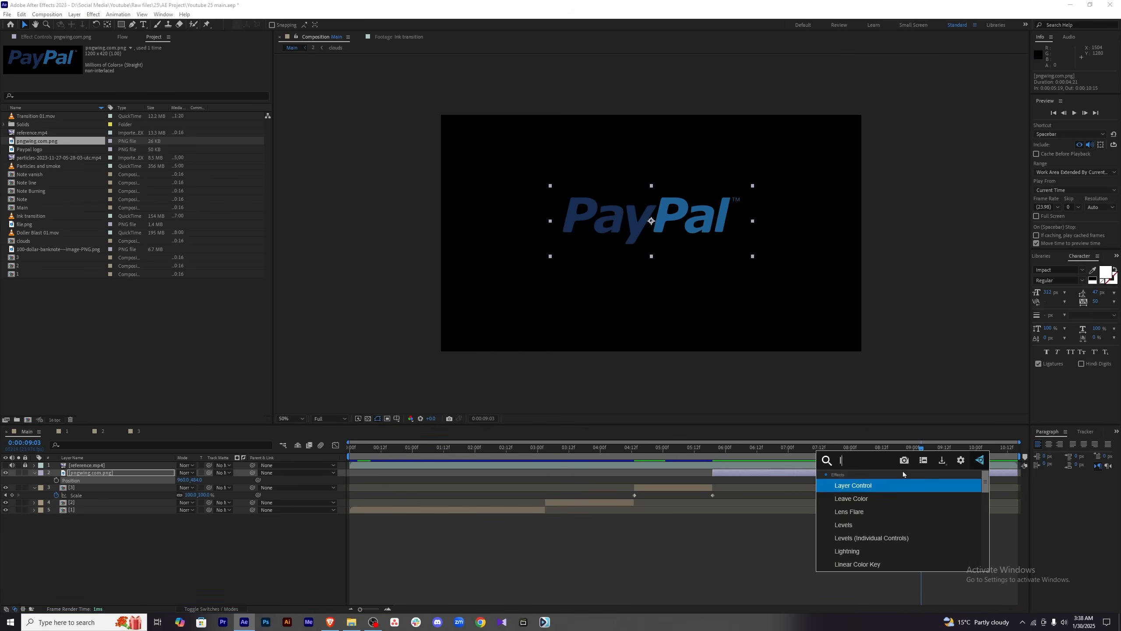
key(Return)
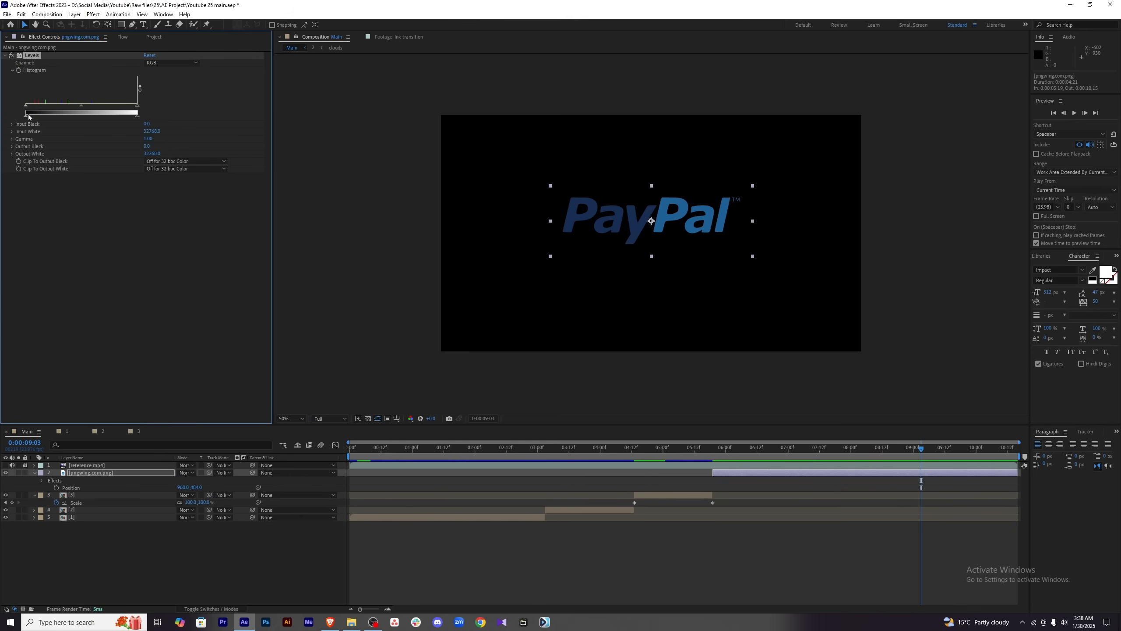
drag(37, 118, 212, 119)
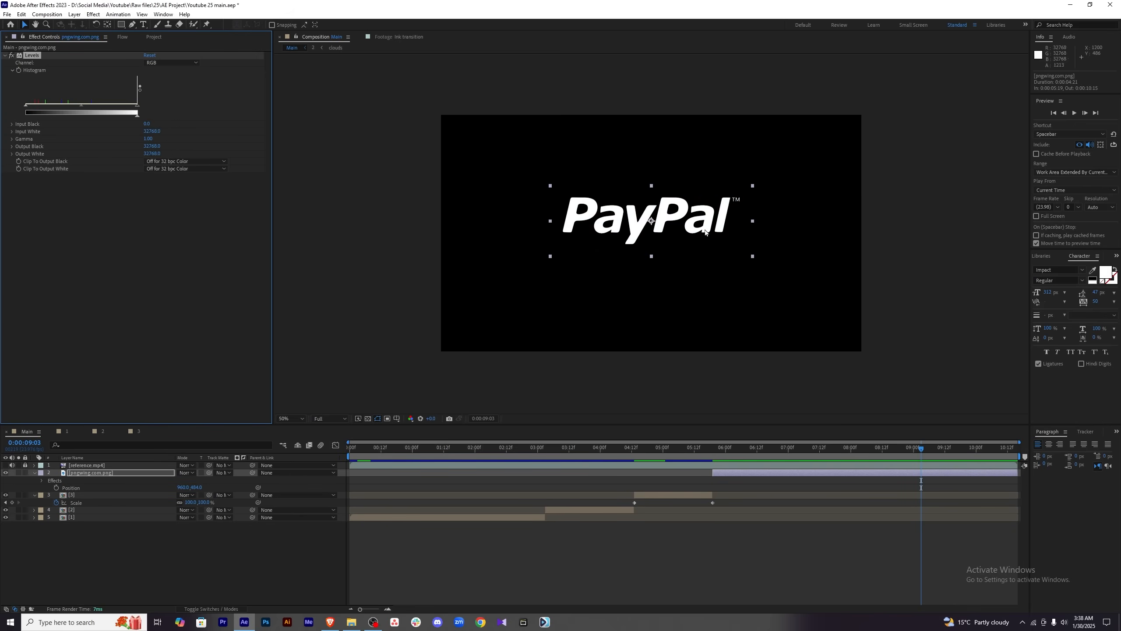
Check the reference video with the logo layer hidden, and add man in podium.png to Main above the logo.
click(11, 472)
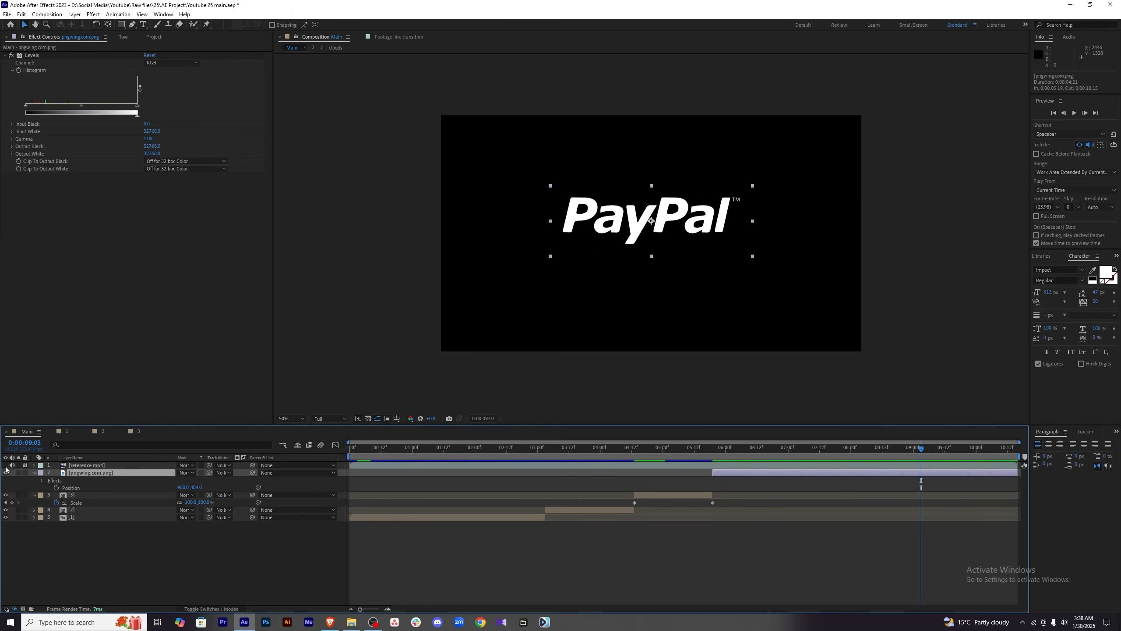
click(5, 465)
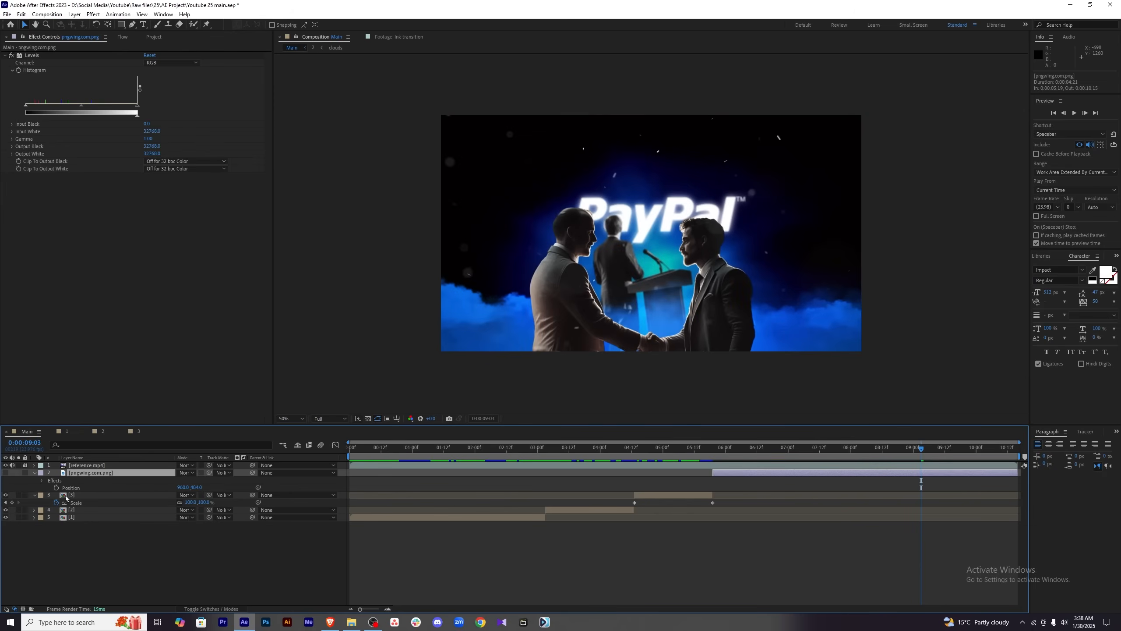
click(351, 622)
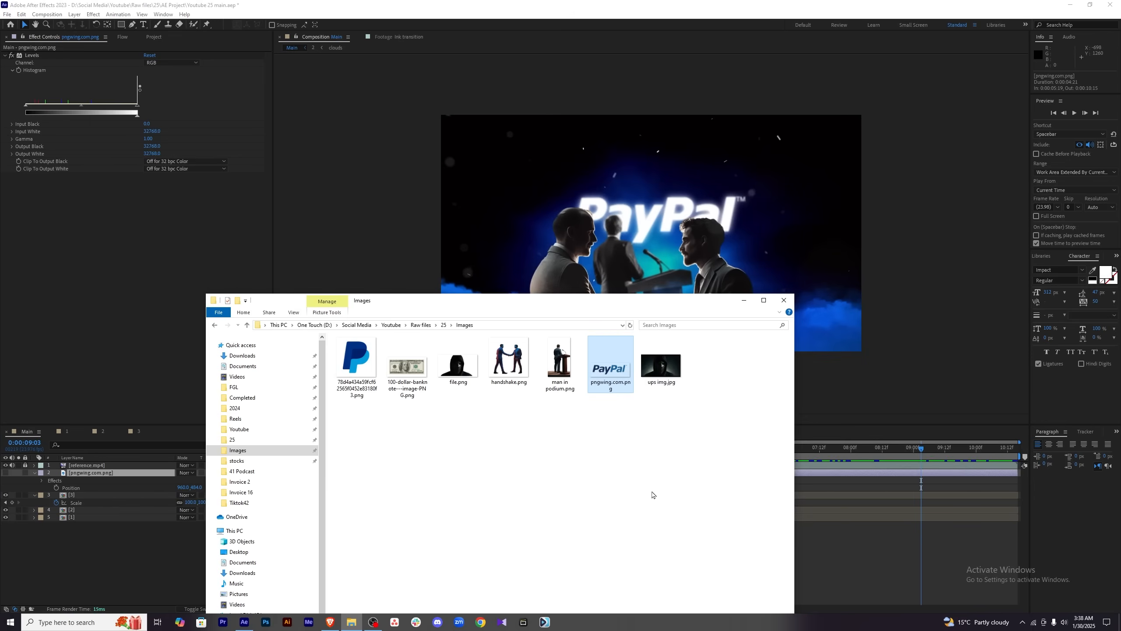
click(654, 494)
click(565, 379)
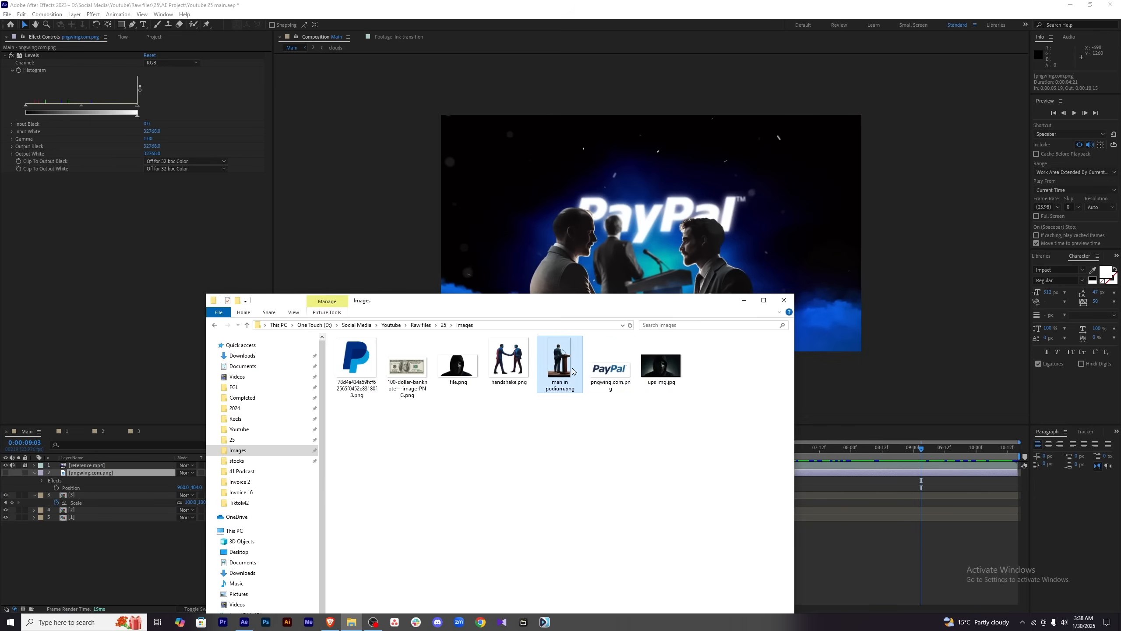
drag(566, 304, 668, 279)
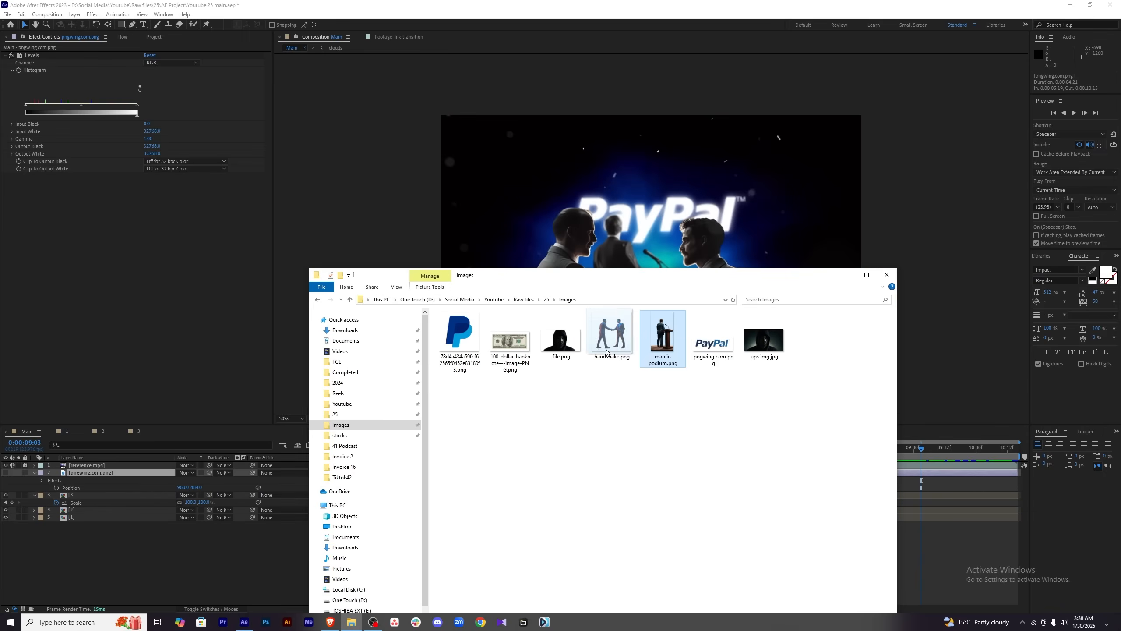
drag(655, 353, 70, 476)
Hide the reference video and turn the PayPal logo layer's visibility back on.
click(5, 465)
click(6, 465)
click(5, 473)
click(5, 480)
click(187, 570)
Scale man in podium.png to 30% and position it at 883, 733 in front of the PayPal logo.
click(123, 474)
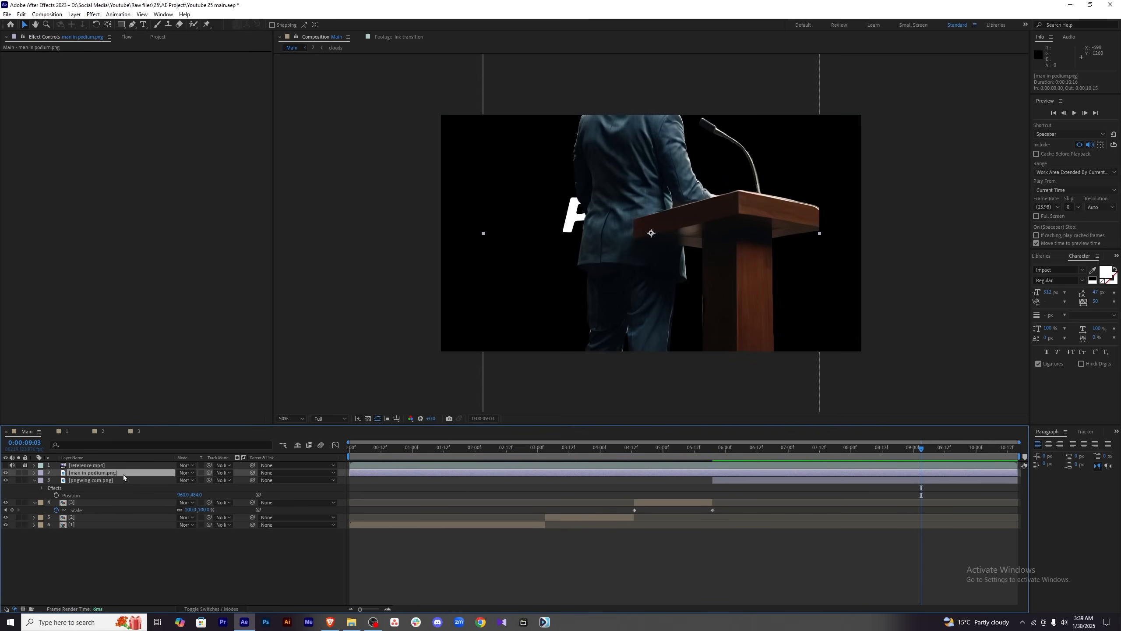
key(s)
mouse_move(197, 481)
mouse_down()
mouse_move(141, 478)
mouse_move(188, 481)
mouse_move(180, 488)
mouse_move(155, 479)
mouse_move(220, 480)
mouse_move(193, 490)
mouse_move(210, 481)
mouse_up()
key(shift+p)
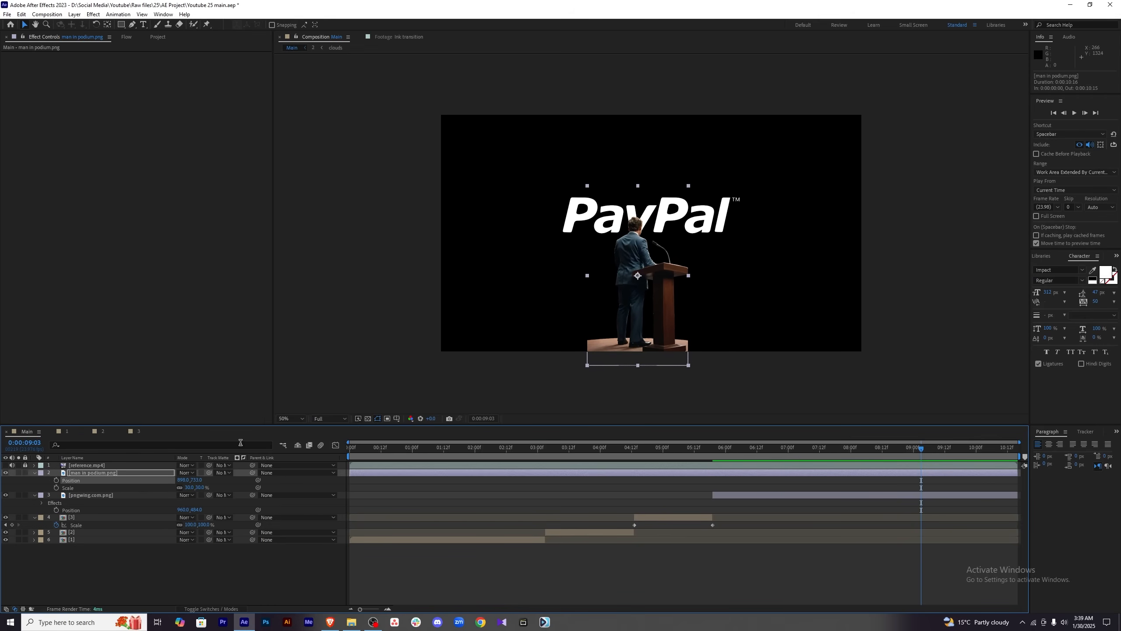
drag(178, 480, 174, 480)
Add handshake.png to Main above the podium man, position it at 915, 994, and compare it with the reference.
key(alt+Tab)
drag(625, 338, 113, 550)
key(p)
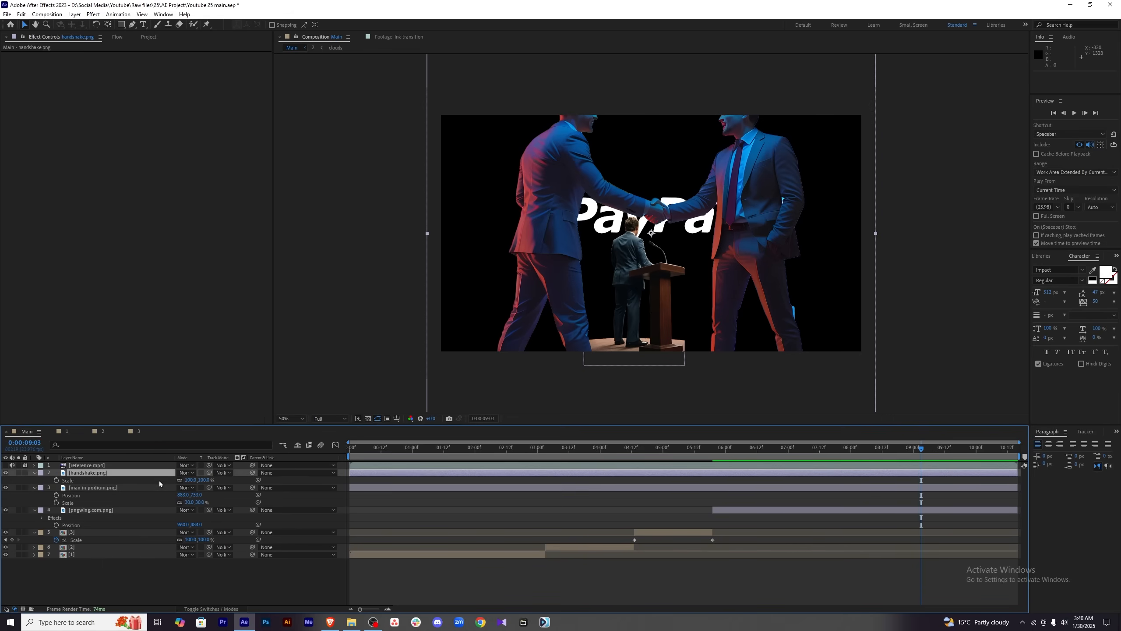
key(shift+s)
drag(197, 480, 378, 469)
drag(185, 480, 19, 464)
click(5, 465)
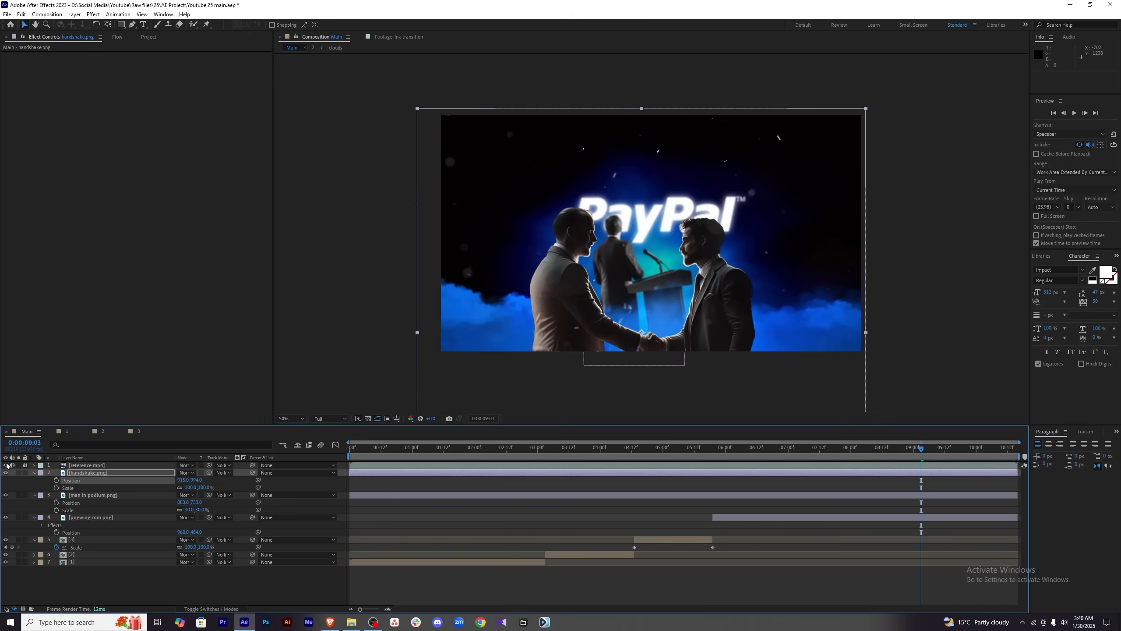
click(5, 465)
click(210, 591)
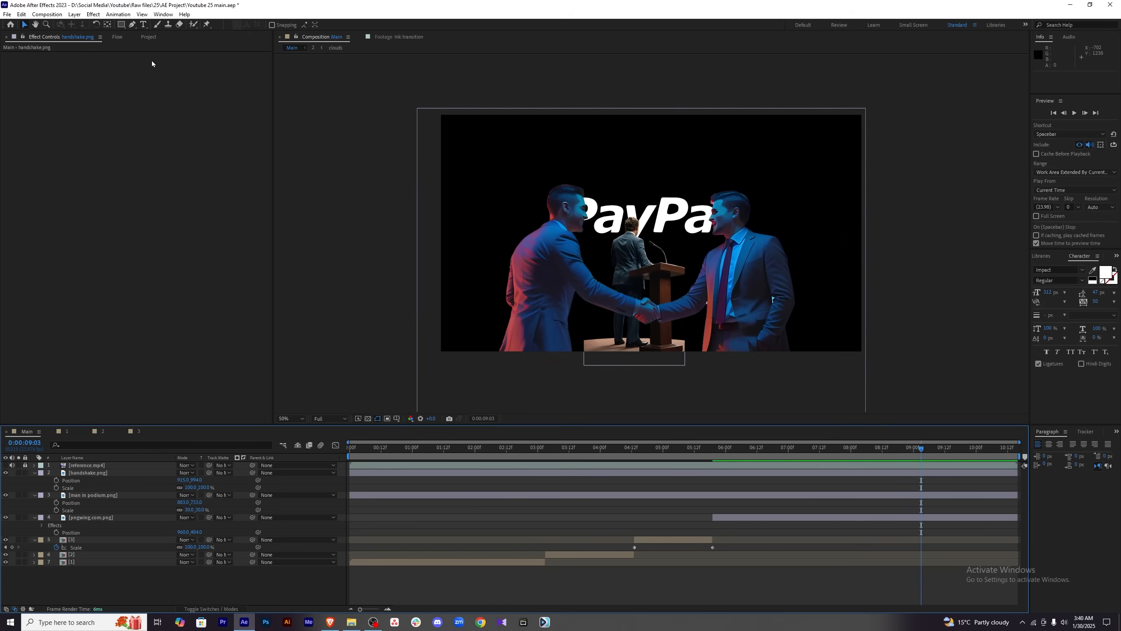
Add the clouds composition below handshake.png, and trim the clouds, podium man and handshake layers to start at 0:00:05:19.
click(149, 37)
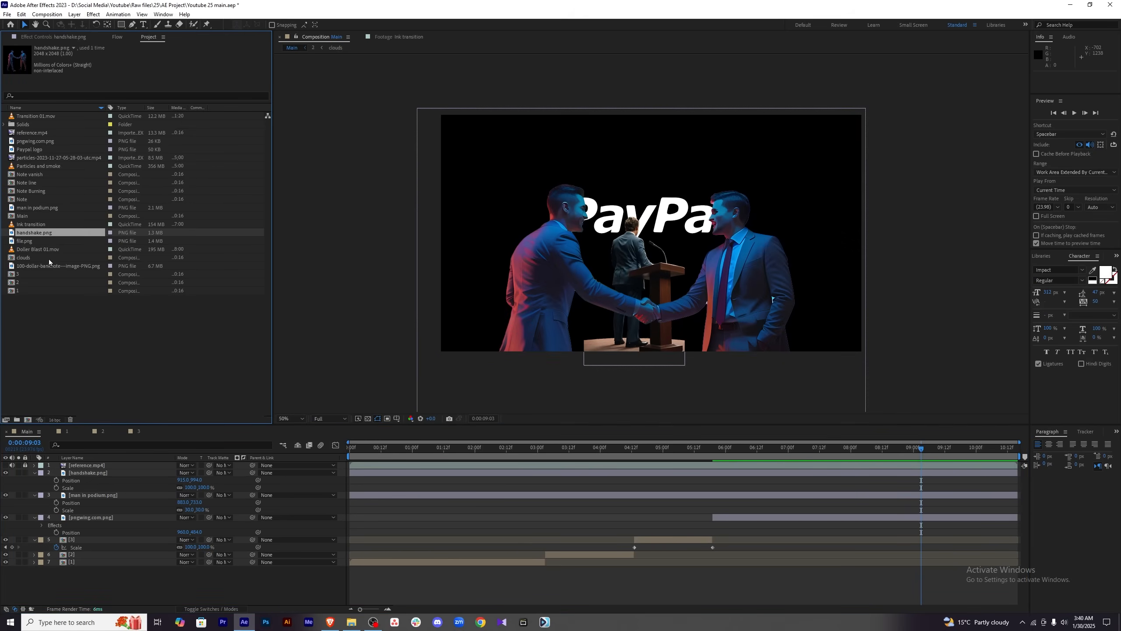
drag(26, 258, 133, 491)
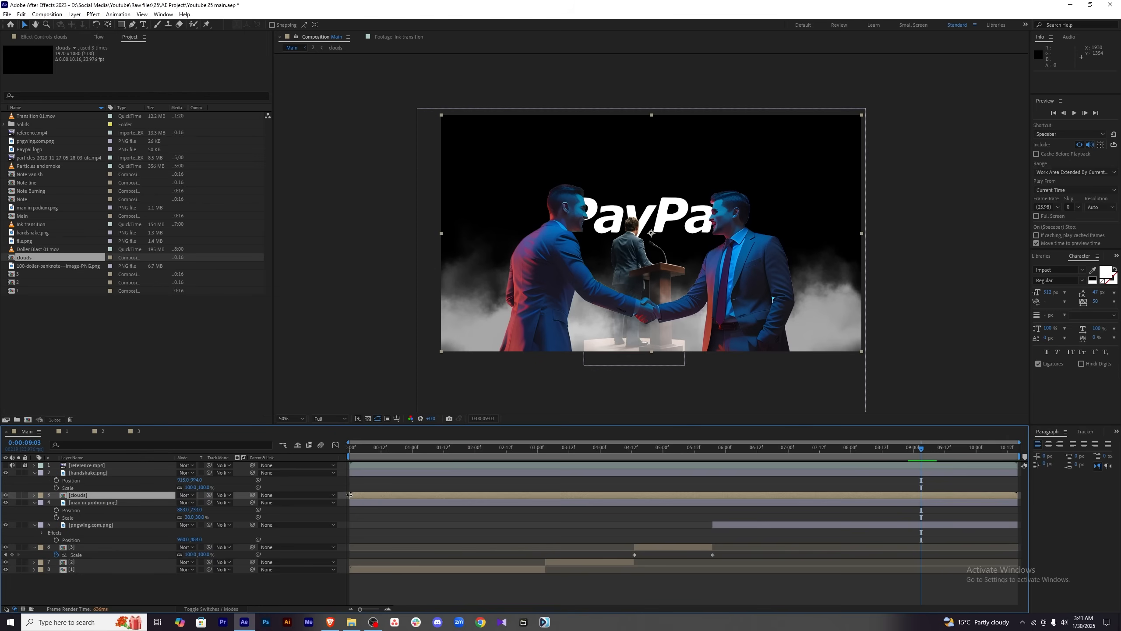
drag(349, 494, 712, 496)
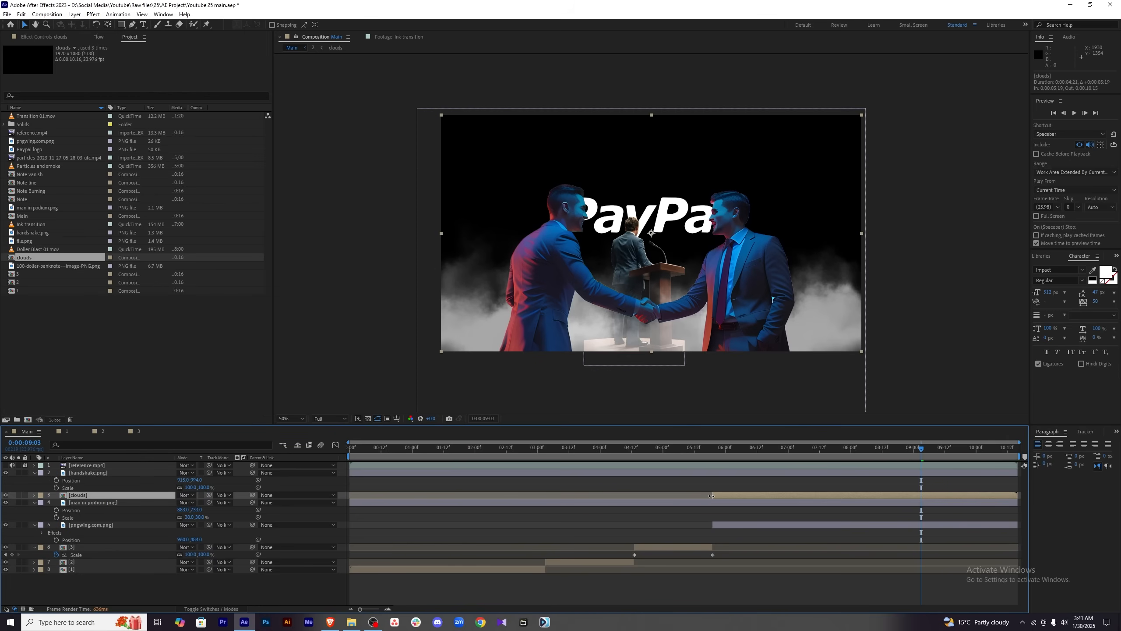
drag(349, 502, 711, 502)
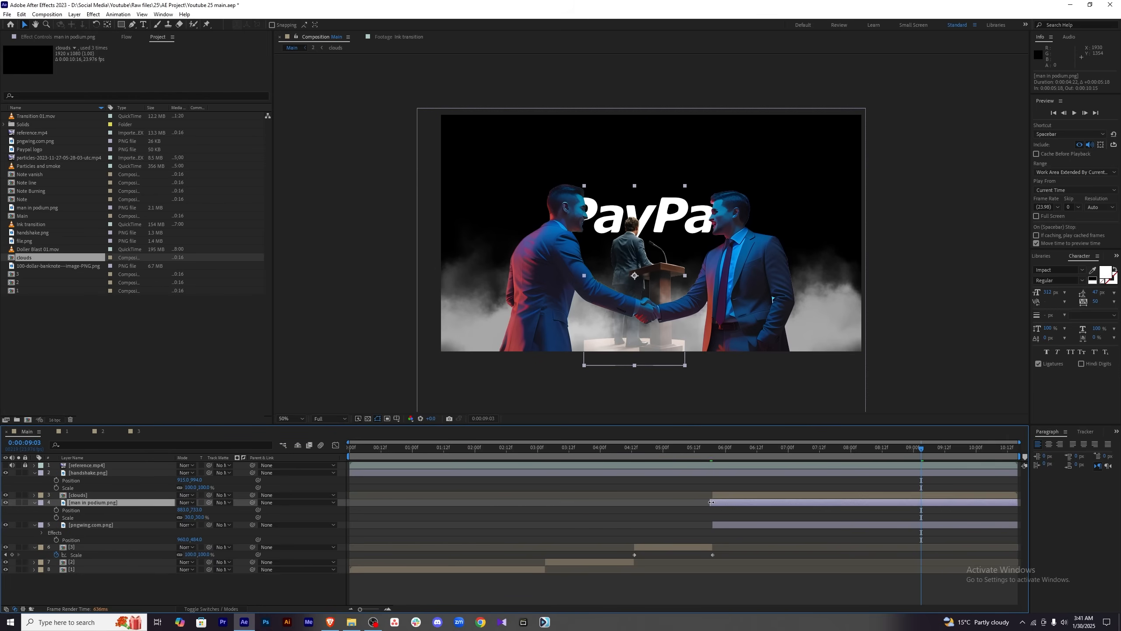
drag(349, 471, 705, 472)
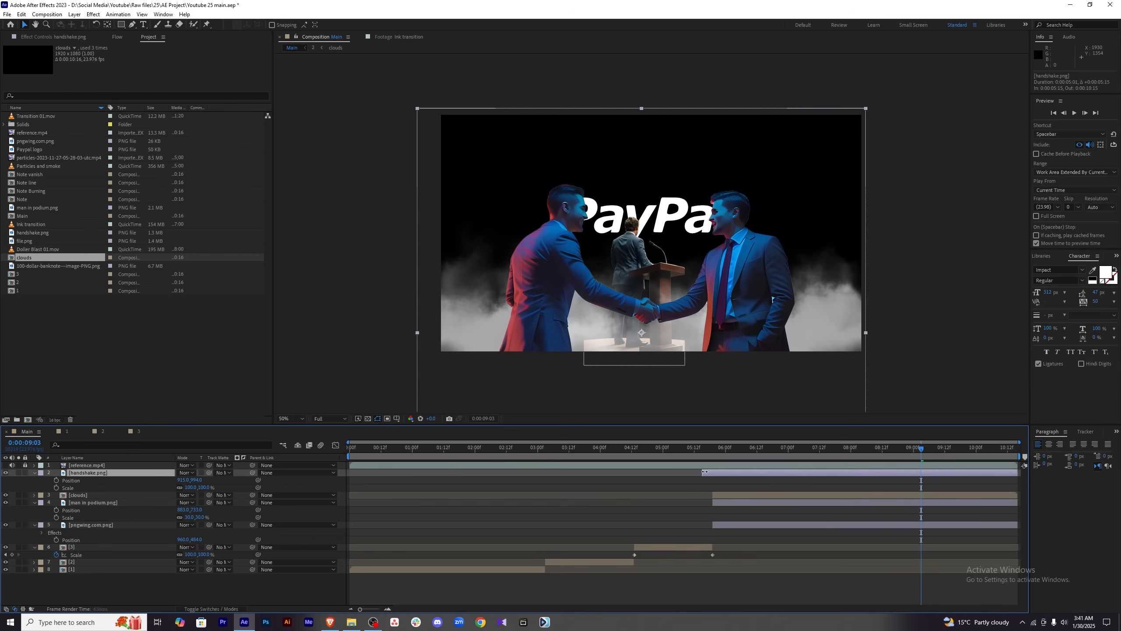
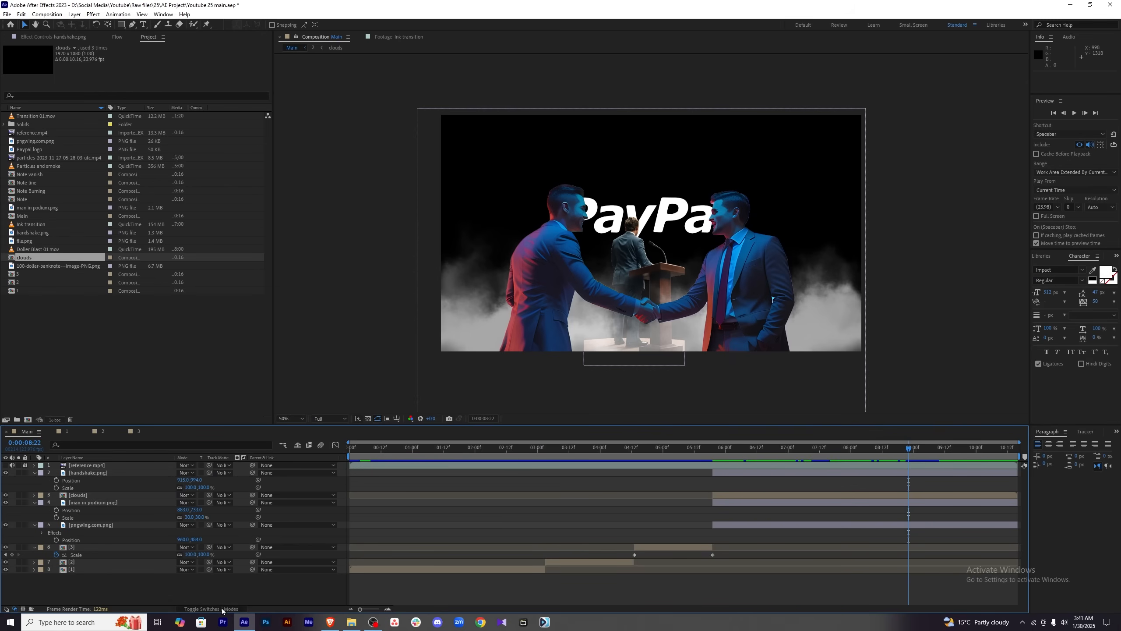
Make the handshake, clouds, podium man and PayPal logo layers 3D, and collapse the expanded layer properties.
click(212, 609)
click(221, 610)
click(221, 612)
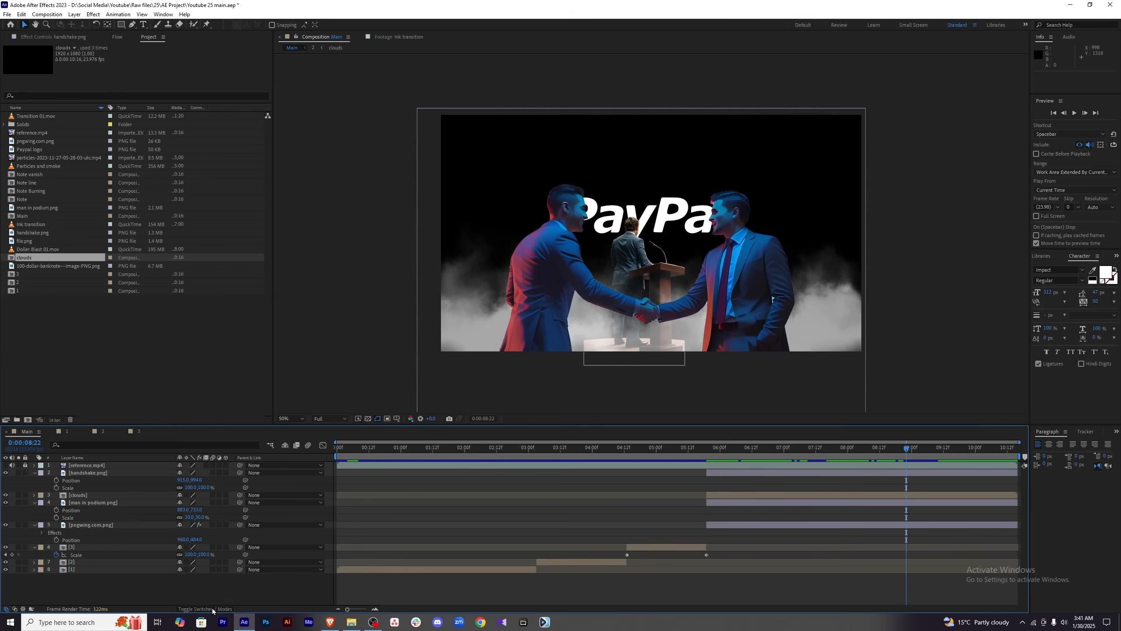
click(212, 610)
click(212, 610)
click(226, 474)
click(34, 473)
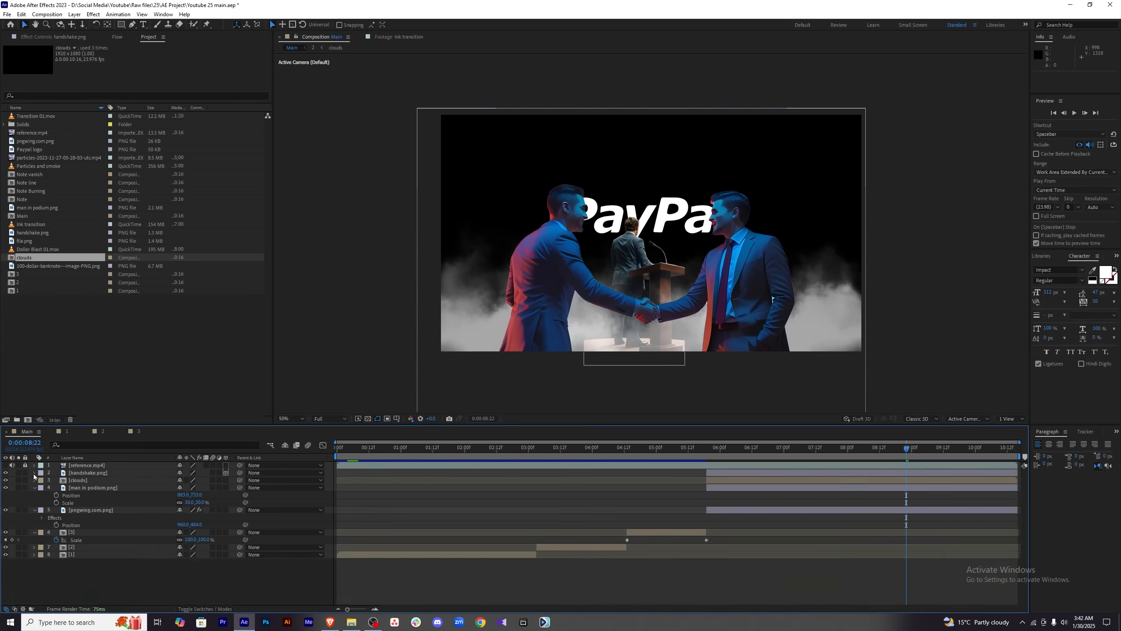
click(226, 480)
click(226, 487)
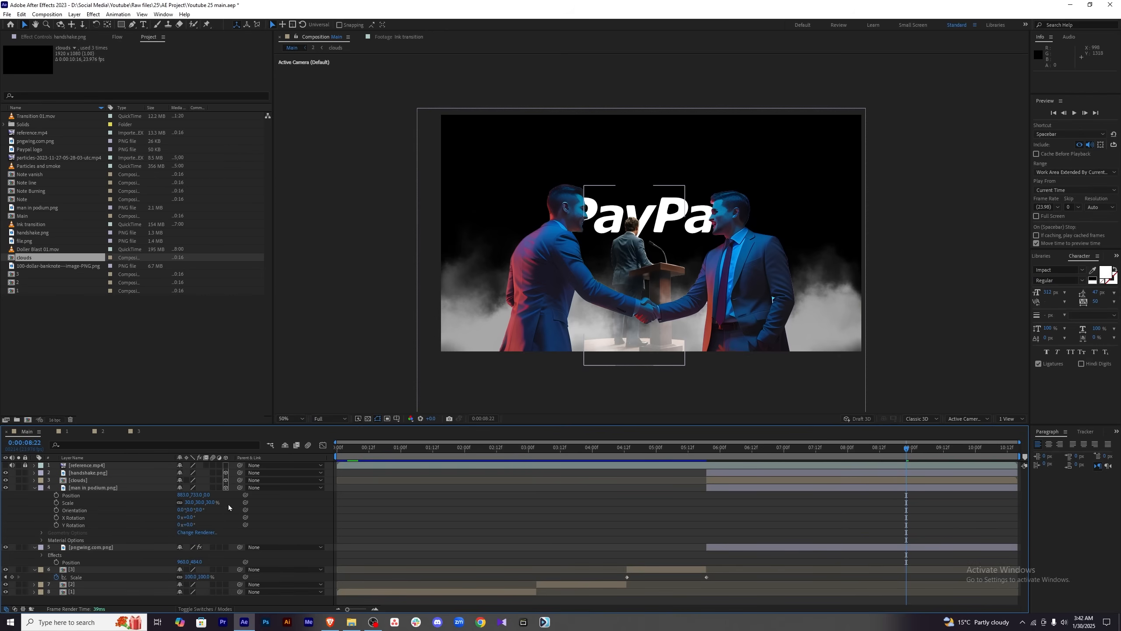
click(226, 546)
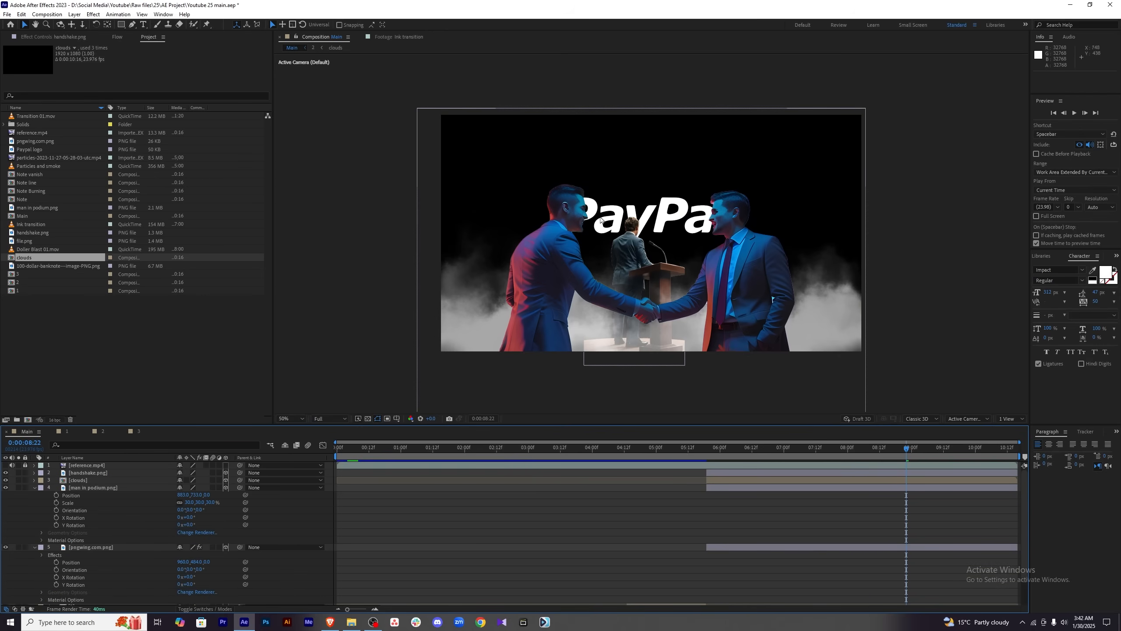
click(35, 487)
click(34, 495)
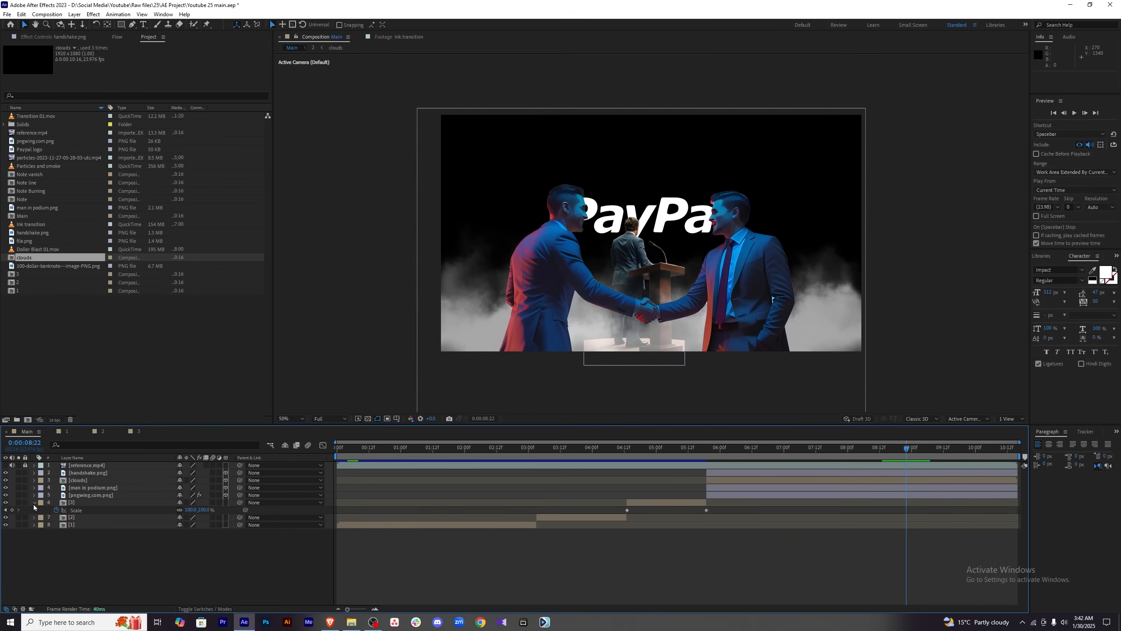
click(35, 502)
Create a new camera in Main with the 50mm preset and an F-Stop of 1.2.
right_click(762, 560)
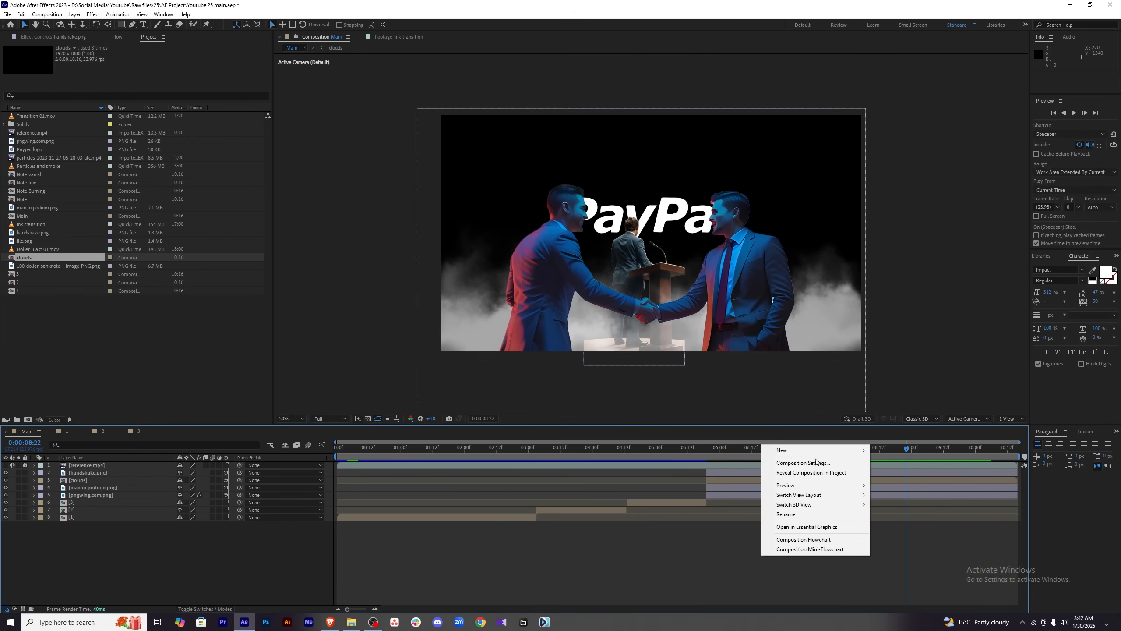
mouse_move(841, 455)
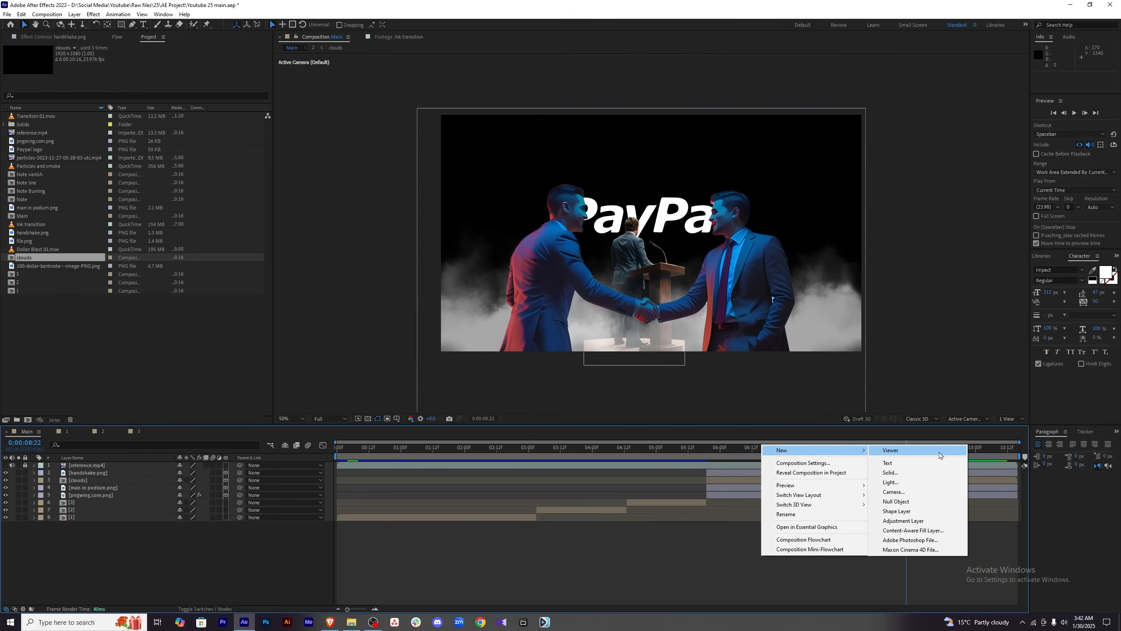
click(927, 493)
click(631, 245)
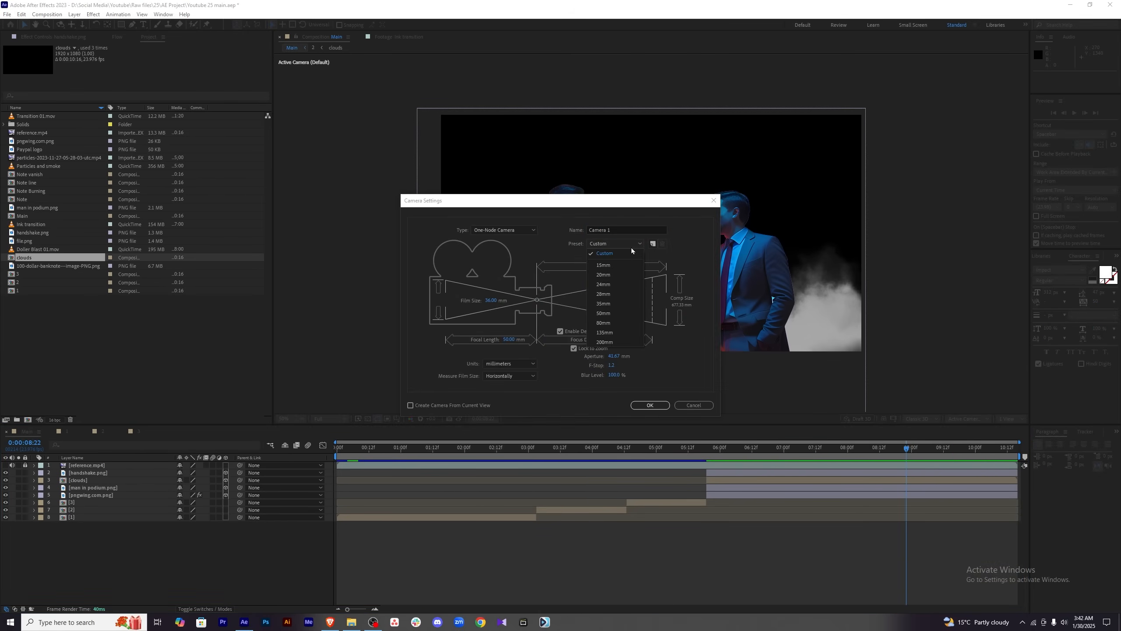
click(603, 313)
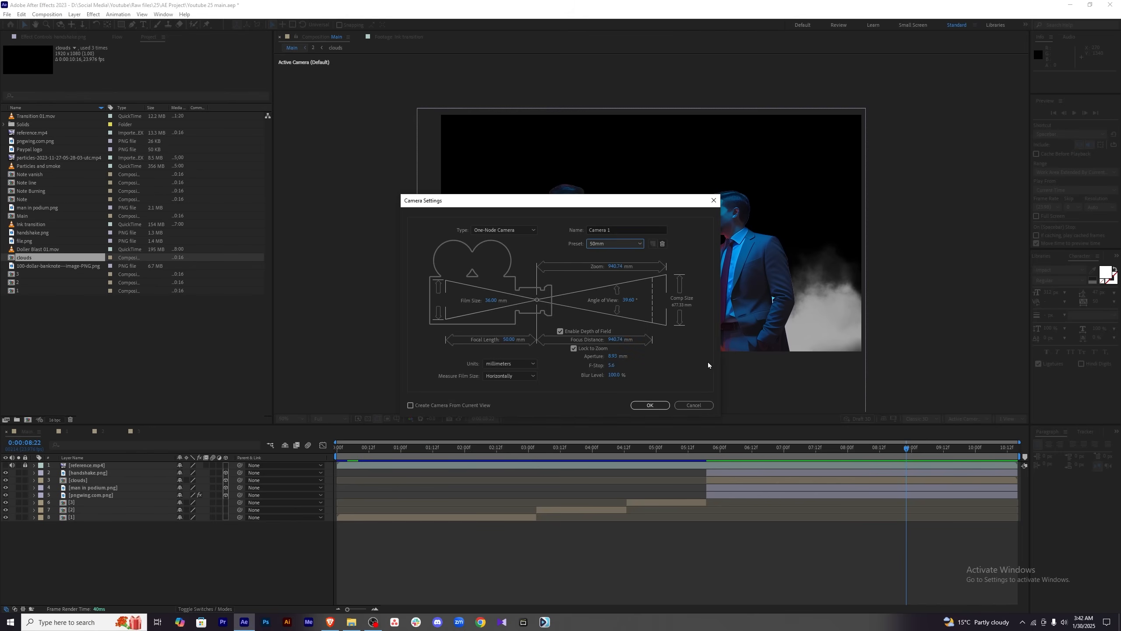
click(612, 366)
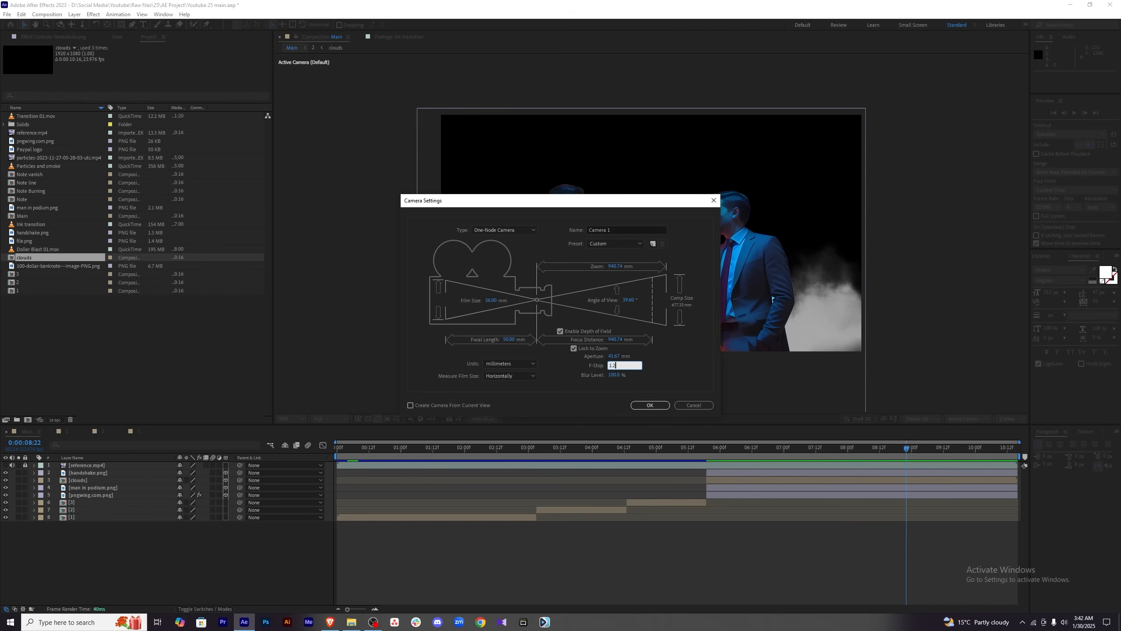
click(684, 355)
click(650, 405)
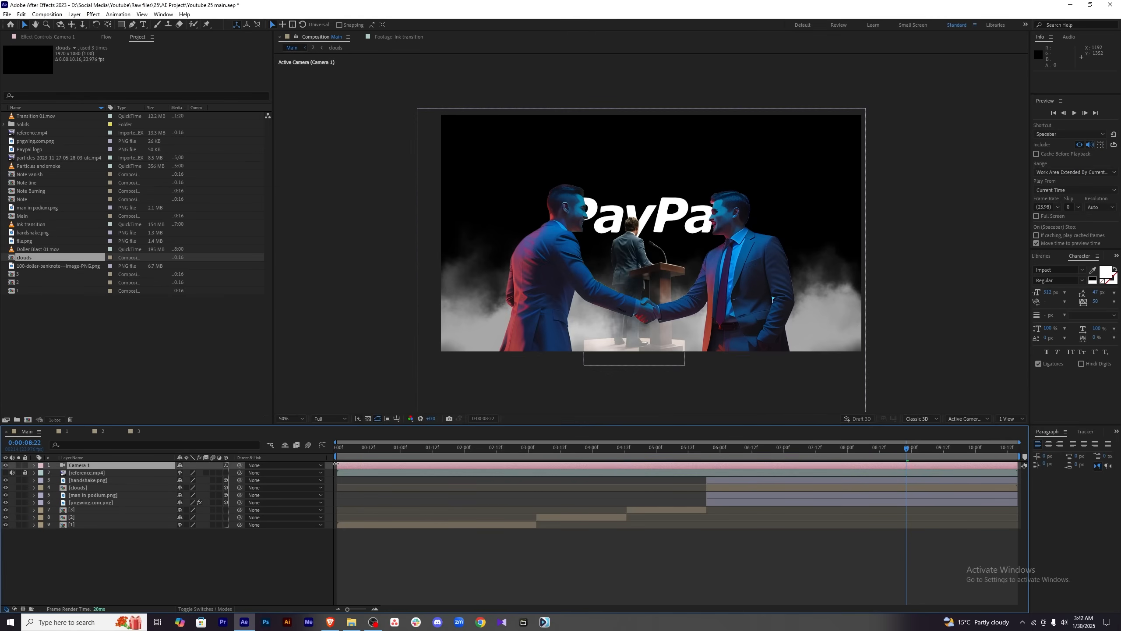
Trim Camera 1 to start at 0:00:05:19 with the handshake layers, and place it directly below reference.mp4.
drag(338, 466, 706, 471)
drag(88, 467, 92, 475)
click(747, 560)
key(space)
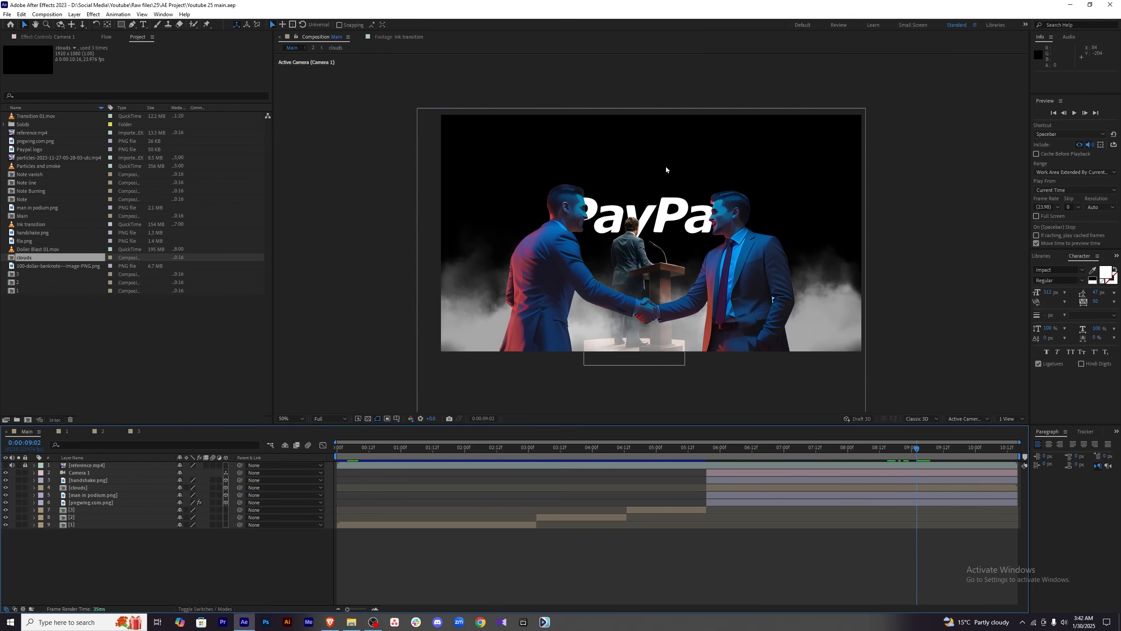
Switch the composition viewer to 2 Views, showing the Top view beside the active camera.
click(1009, 418)
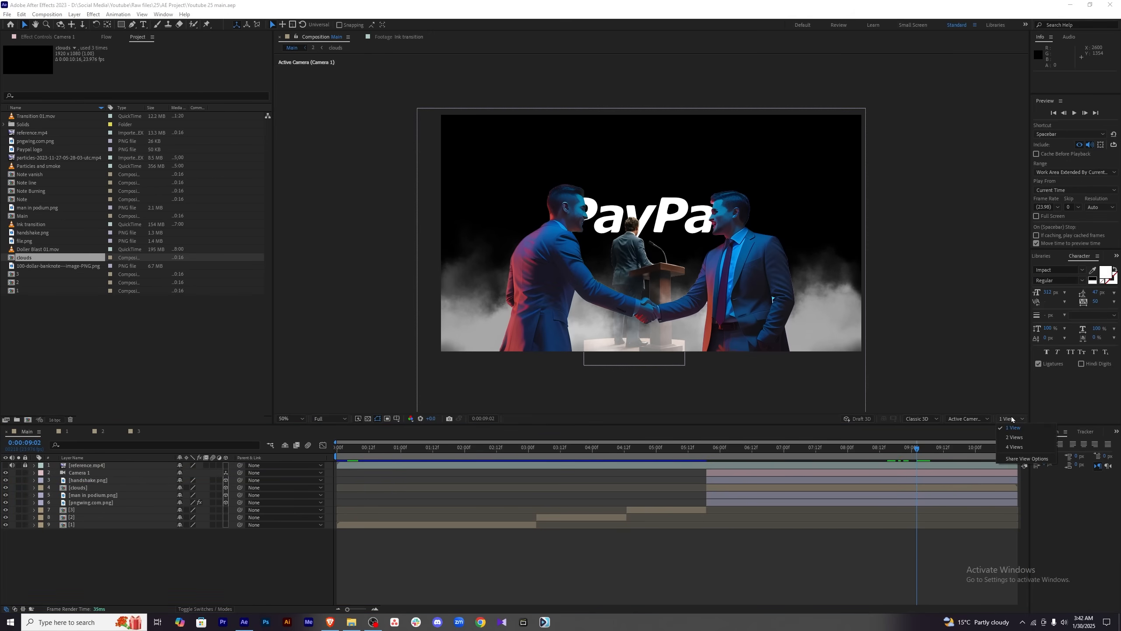
click(1034, 435)
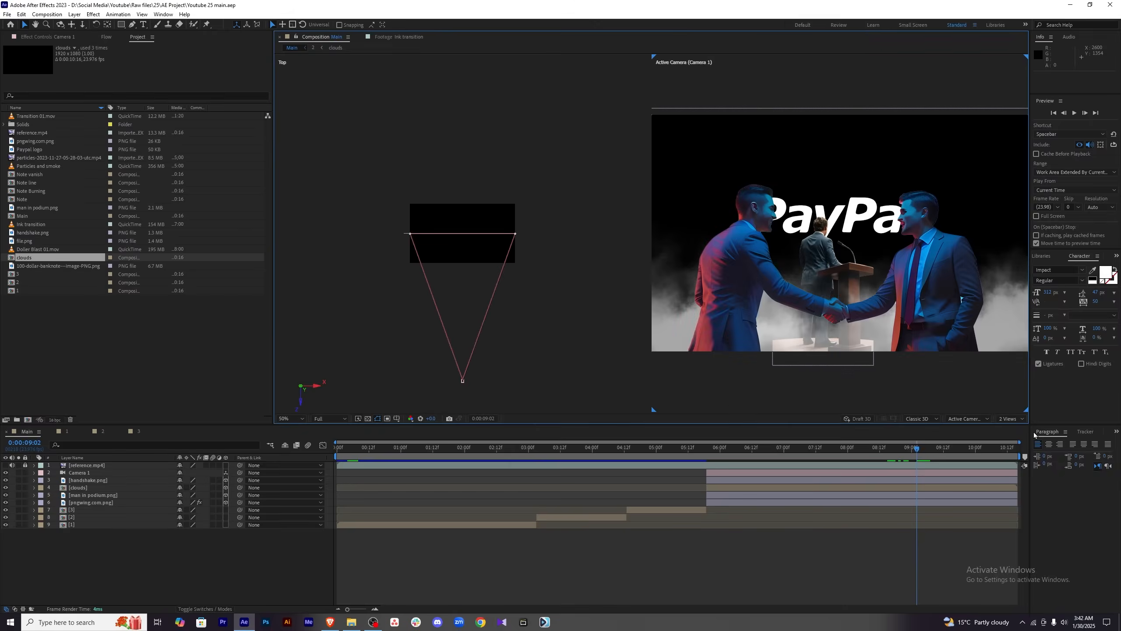
click(440, 225)
scroll(468, 248, up, 2)
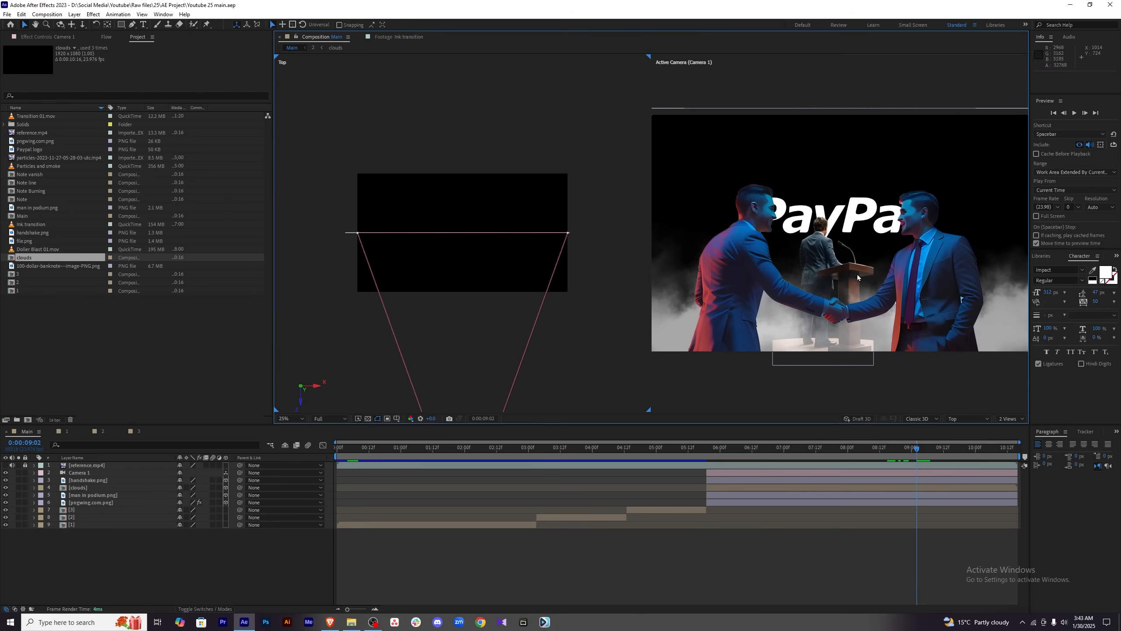
scroll(865, 258, down, 3)
scroll(865, 258, up, 1)
scroll(865, 258, up, 2)
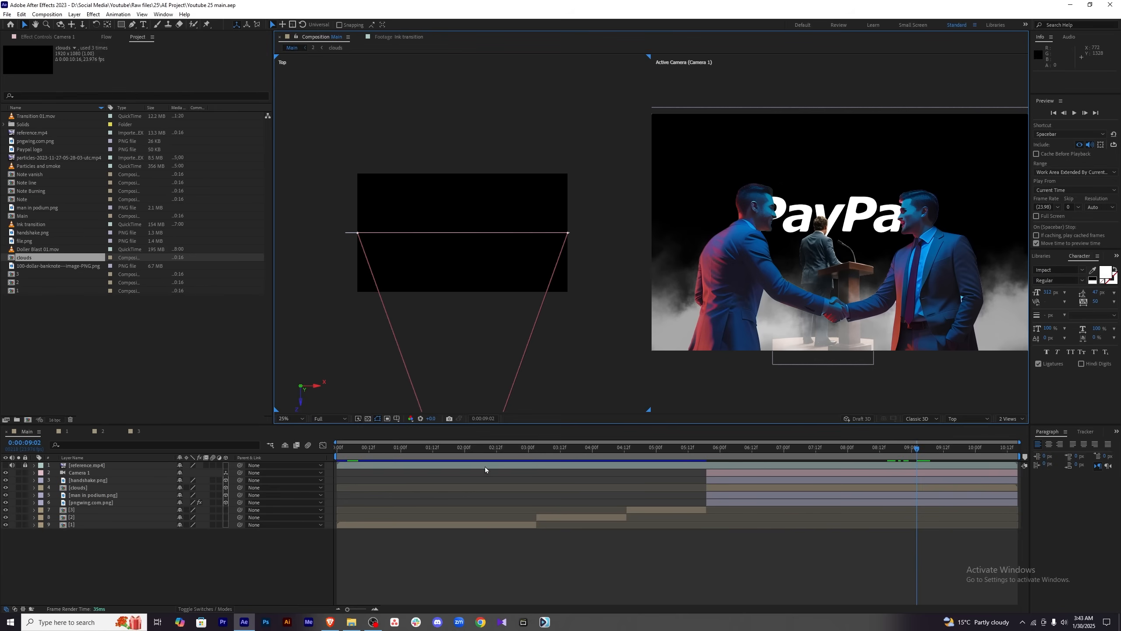
Push the PayPal logo layer back in depth to a Z position of about 1044.
click(146, 505)
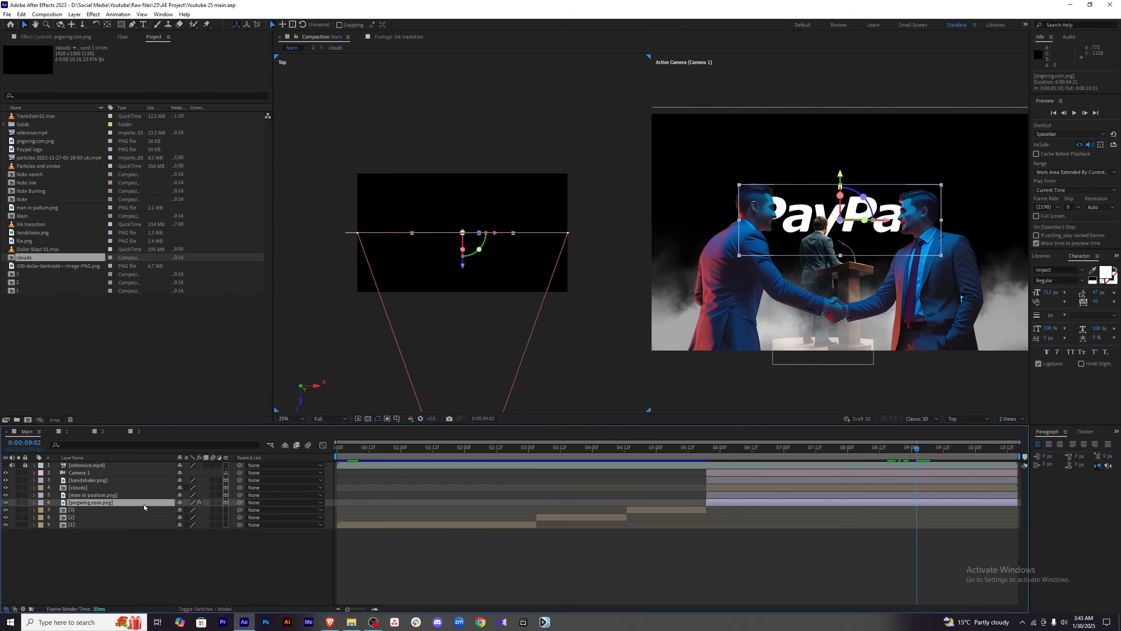
key(p)
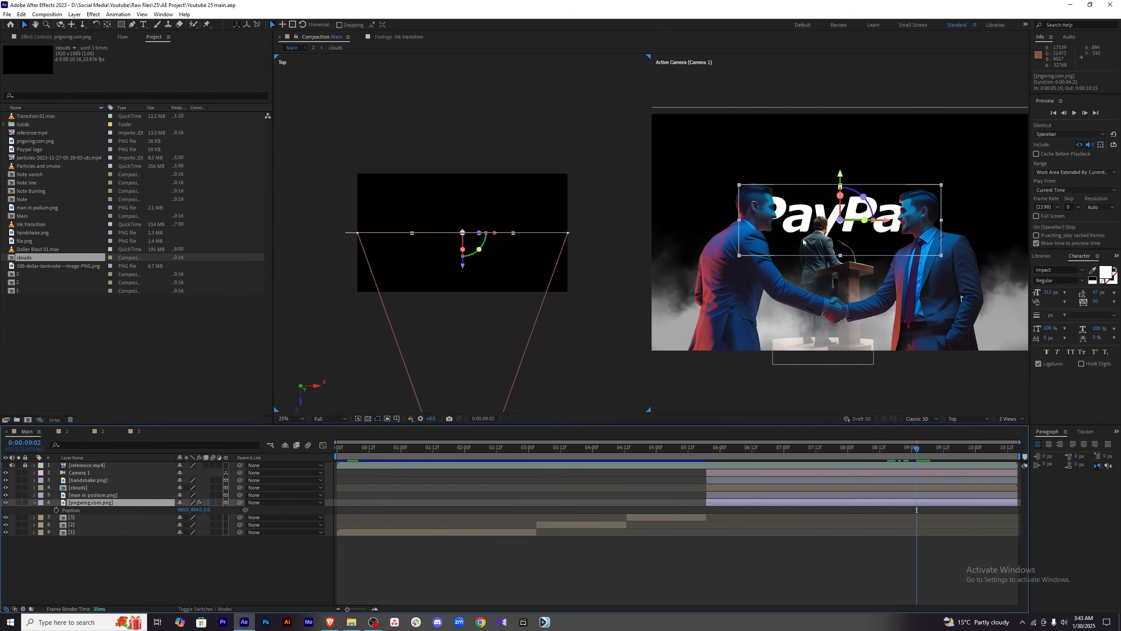
drag(206, 511, 550, 28)
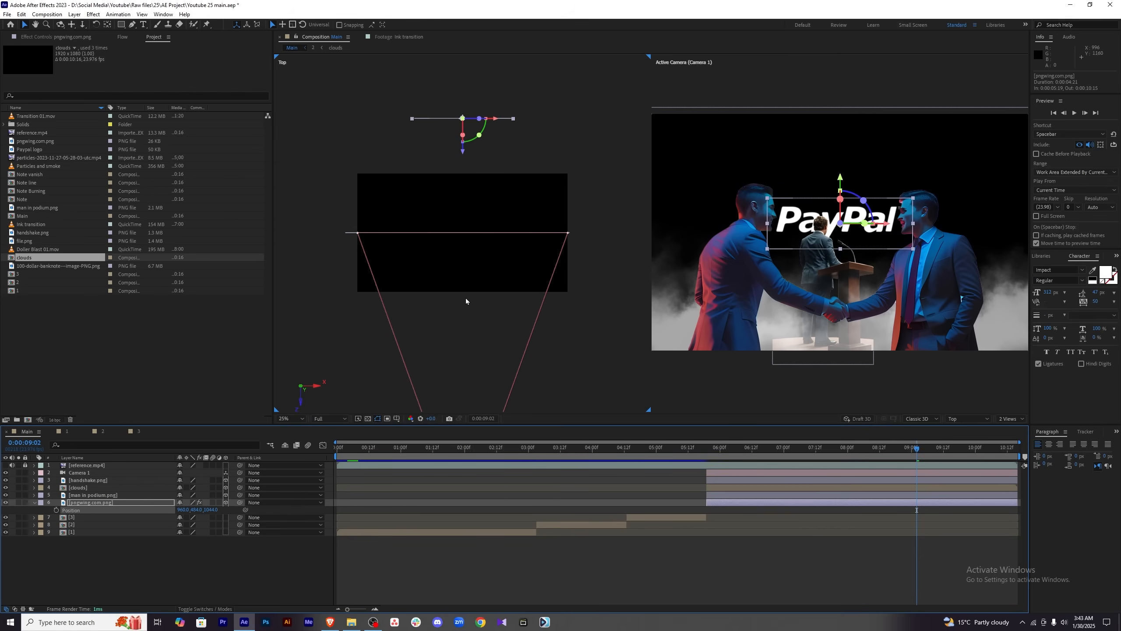
scroll(464, 214, down, 1)
Check the 3D view options of the overhead viewer and choose Top.
right_click(344, 248)
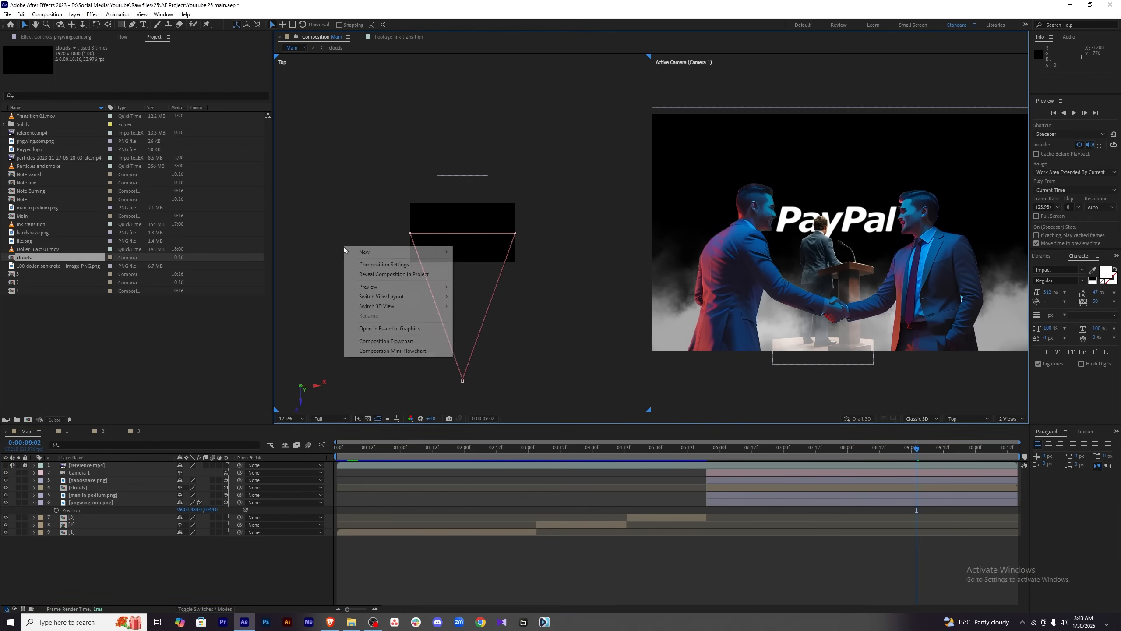
mouse_move(422, 307)
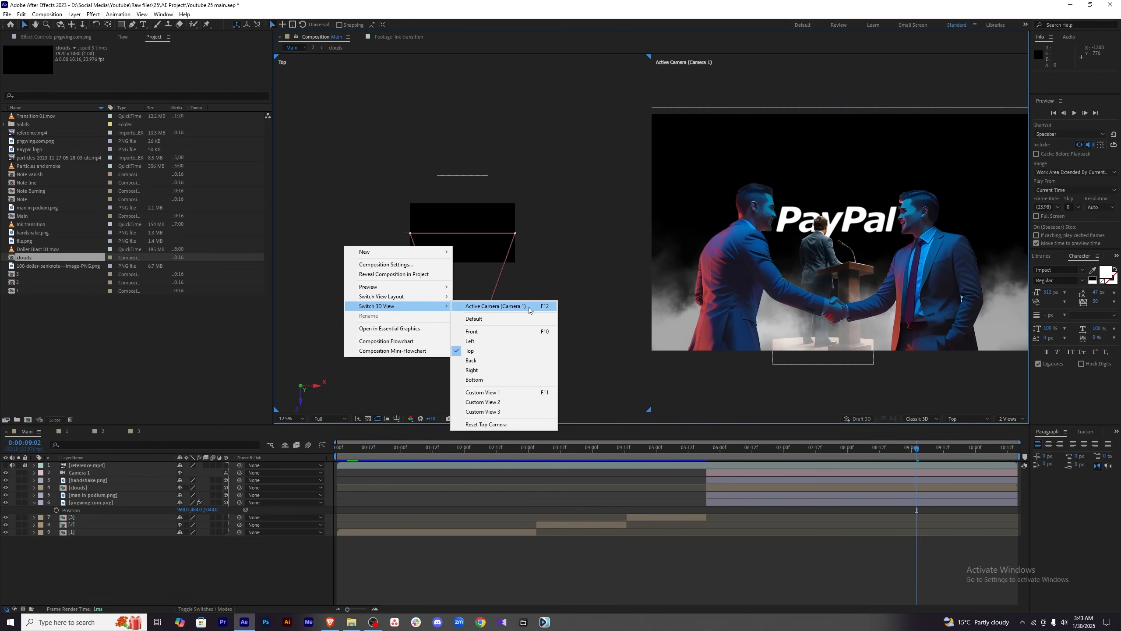
click(475, 352)
right_click(362, 278)
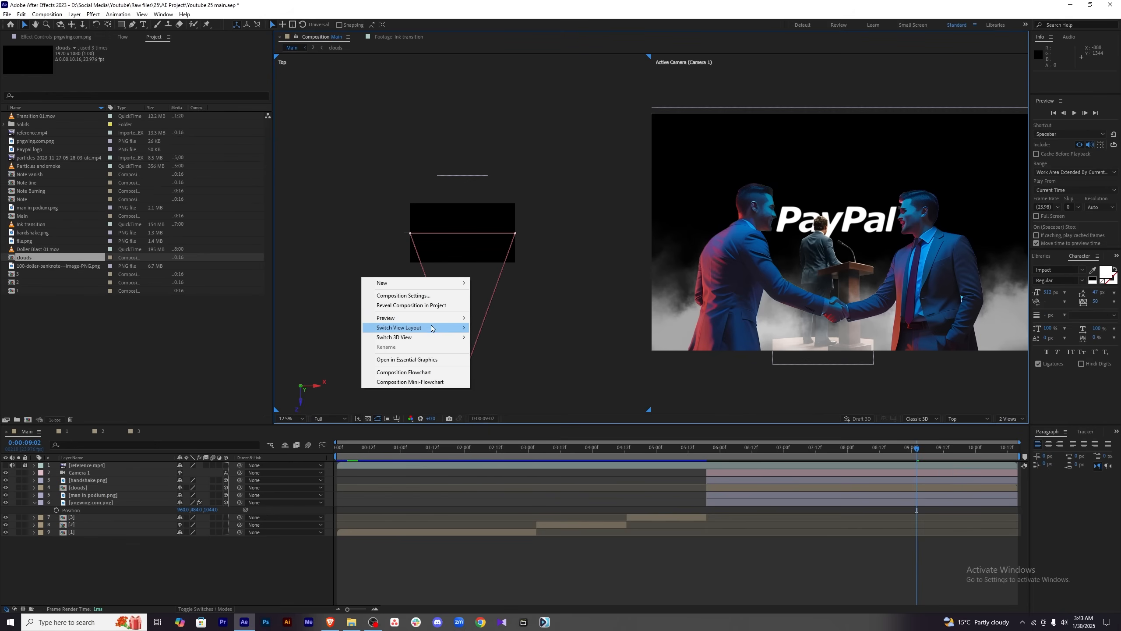
mouse_move(431, 329)
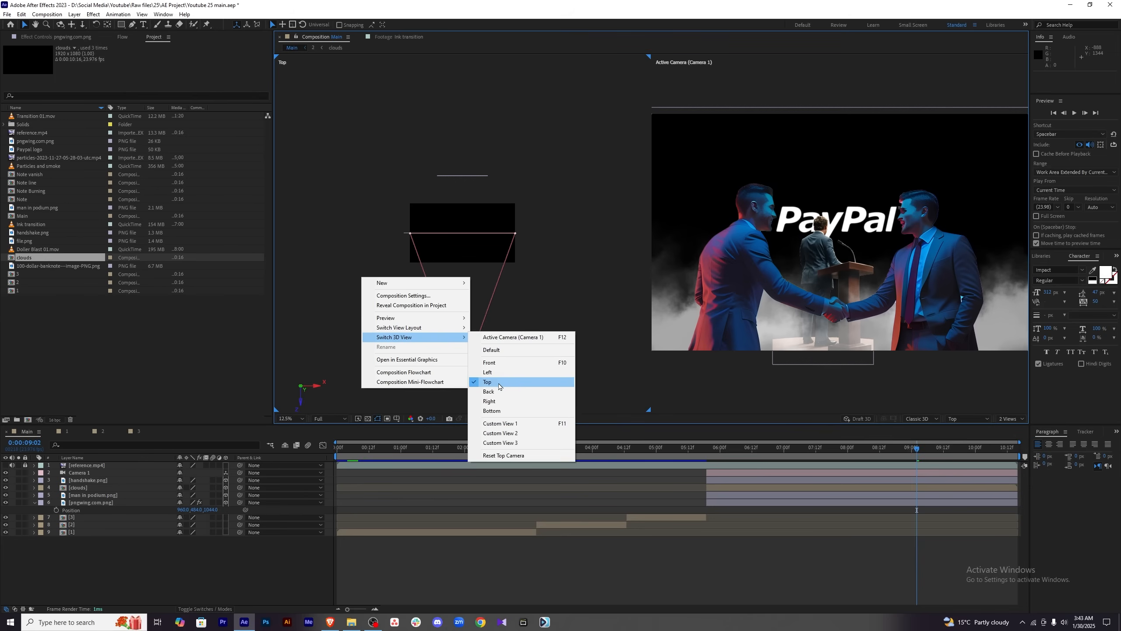
click(490, 383)
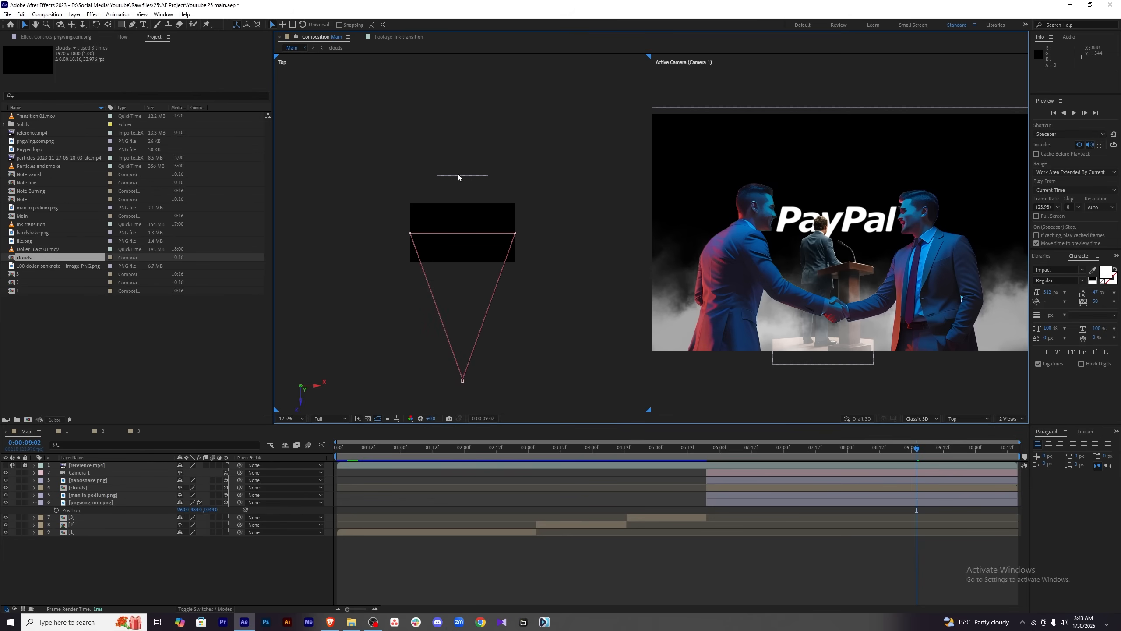
Move the PayPal logo slightly farther back, to a Z position of about 1080.
click(124, 503)
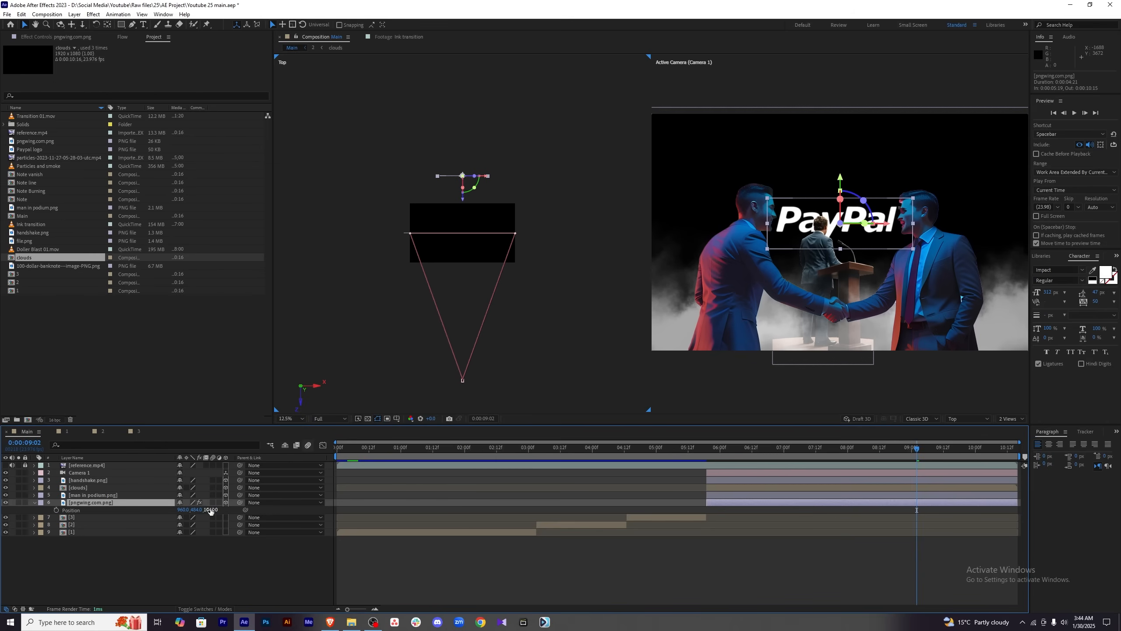
drag(212, 510, 227, 508)
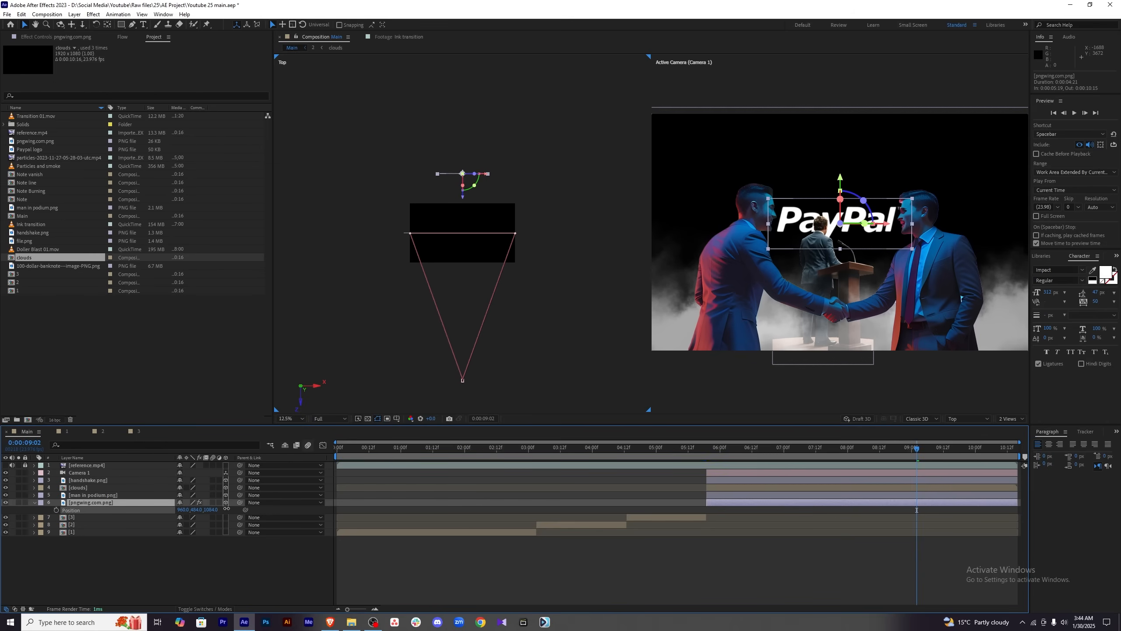
click(218, 558)
scroll(872, 225, down, 2)
scroll(872, 225, up, 2)
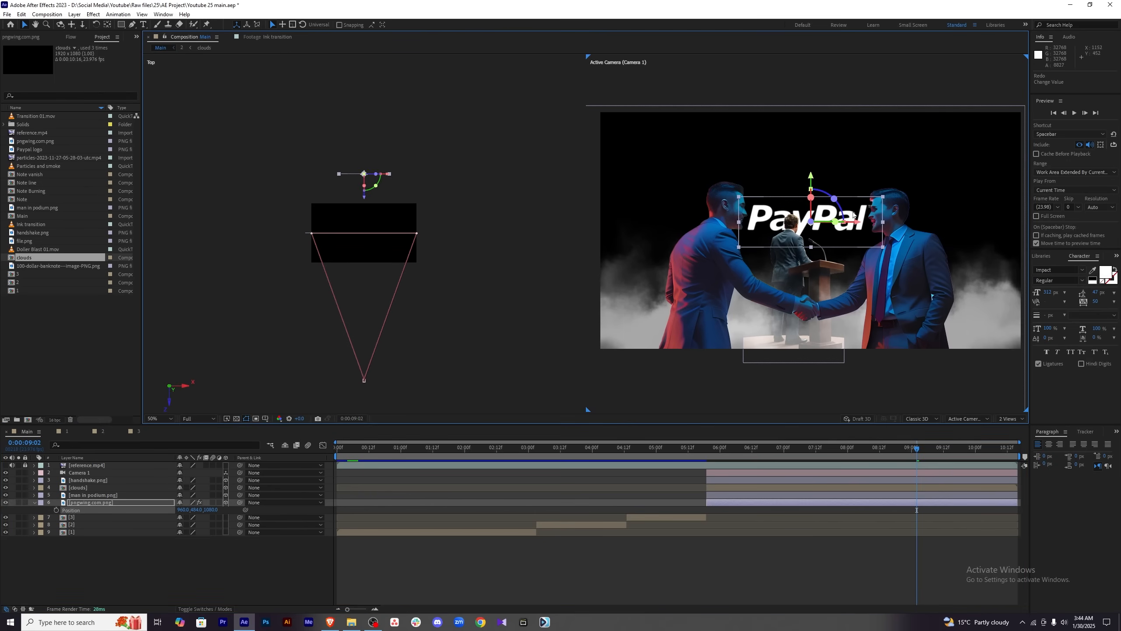
Scale the PayPal logo layer up to 107% to compensate for its depth, and save the project.
click(126, 504)
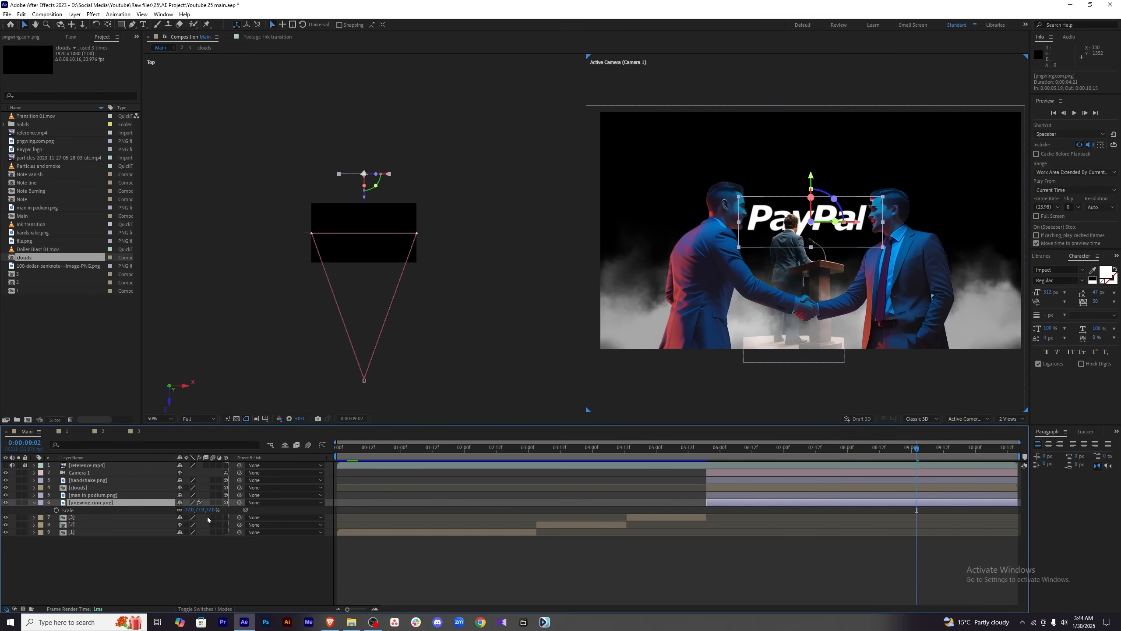
drag(200, 510, 208, 510)
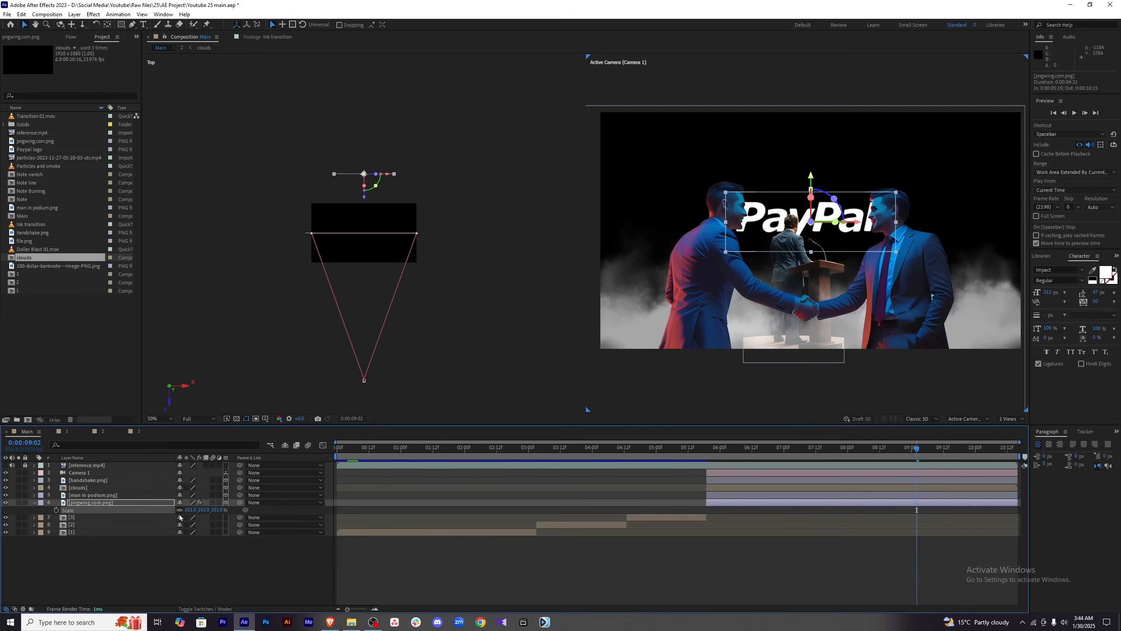
drag(191, 510, 194, 510)
click(201, 556)
click(834, 229)
key(ctrl+s)
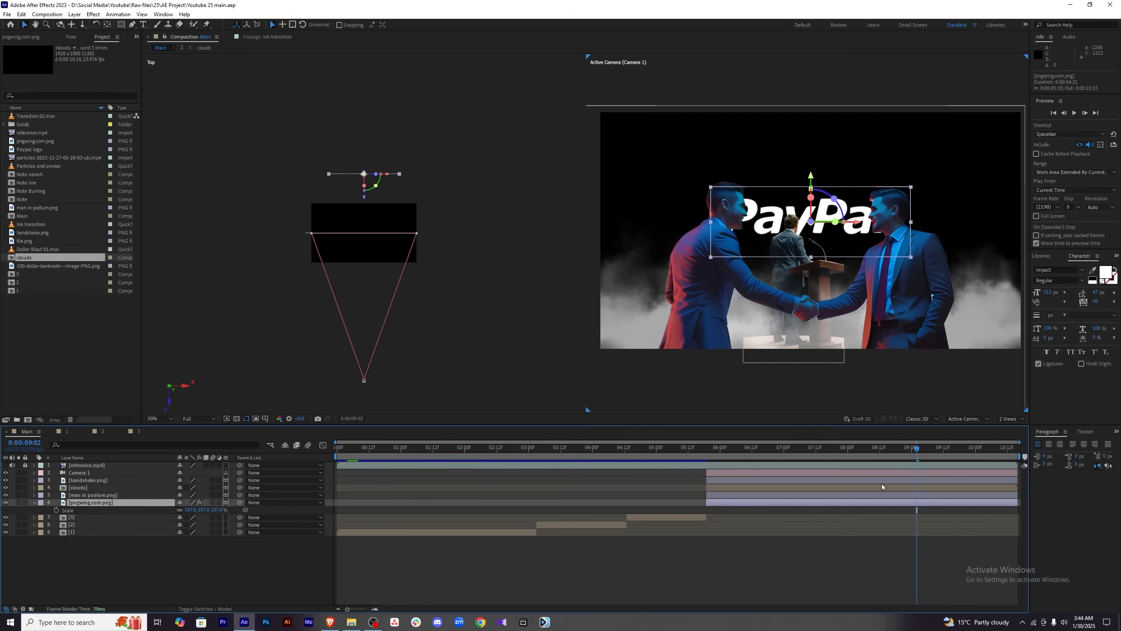
Push man in podium.png back to a Z position of about 820, just in front of the PayPal logo.
click(886, 495)
key(p)
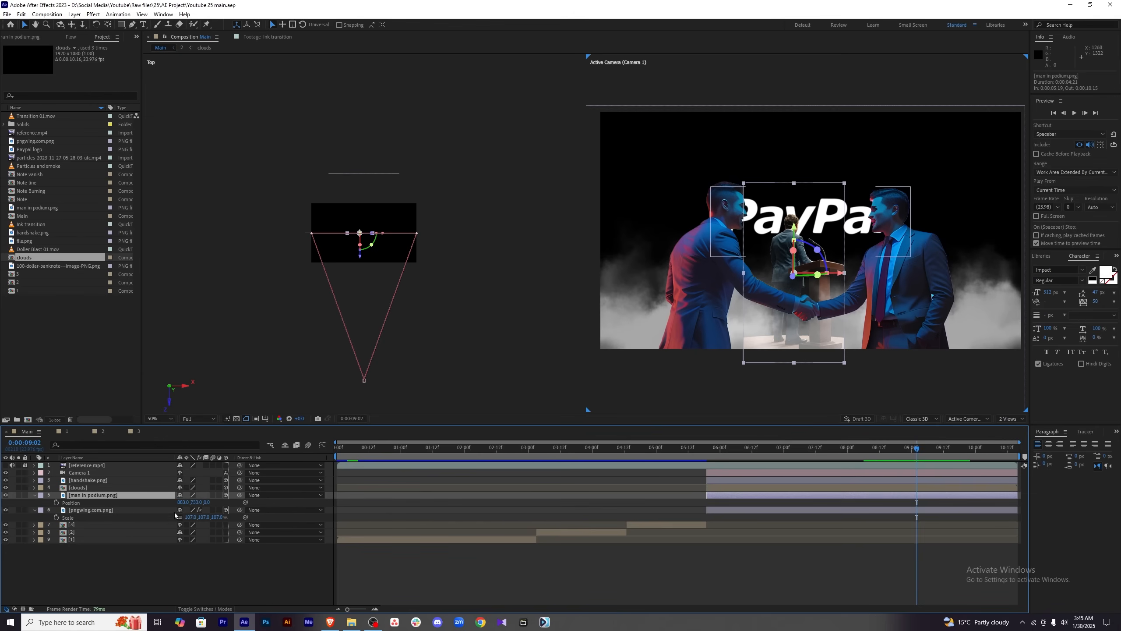
drag(211, 504, 509, 443)
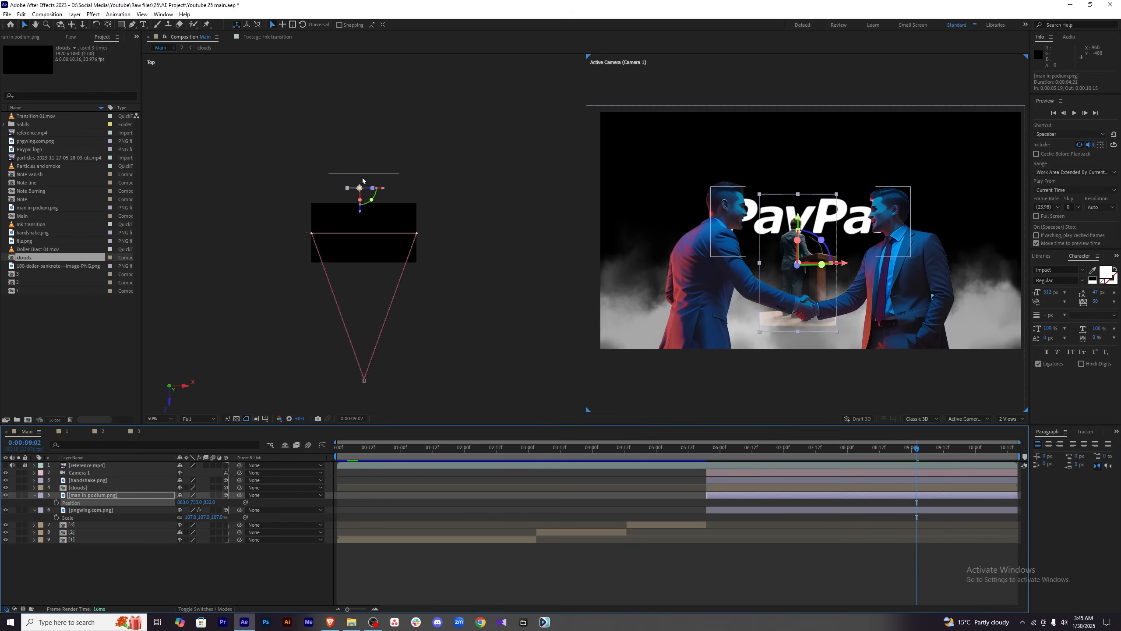
click(175, 563)
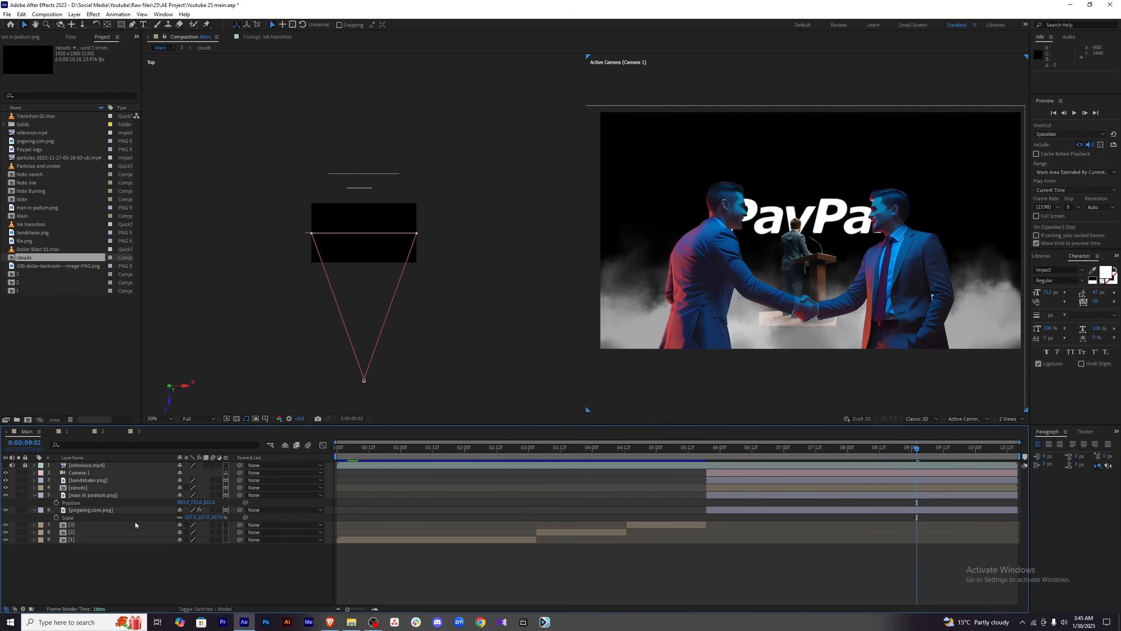
Enlarge man in podium.png to compensate for its depth, and lower it to a Y position of 814.
click(139, 496)
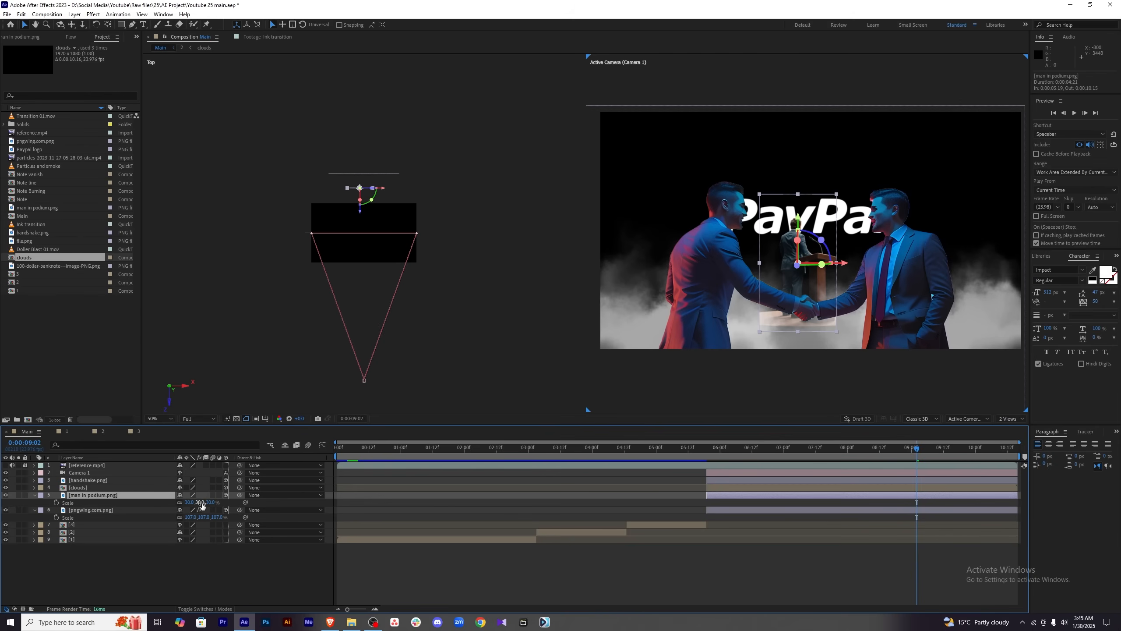
drag(204, 502, 240, 494)
key(p)
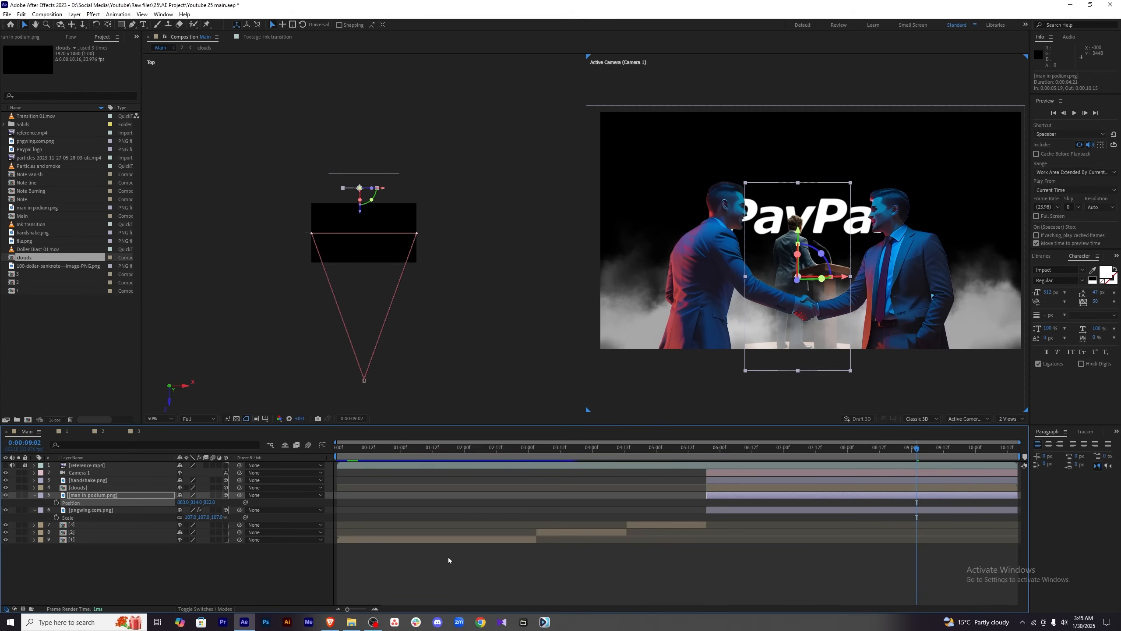
click(459, 574)
Push the clouds layer back to a Z position of about 550, between the handshake and the podium man.
click(114, 487)
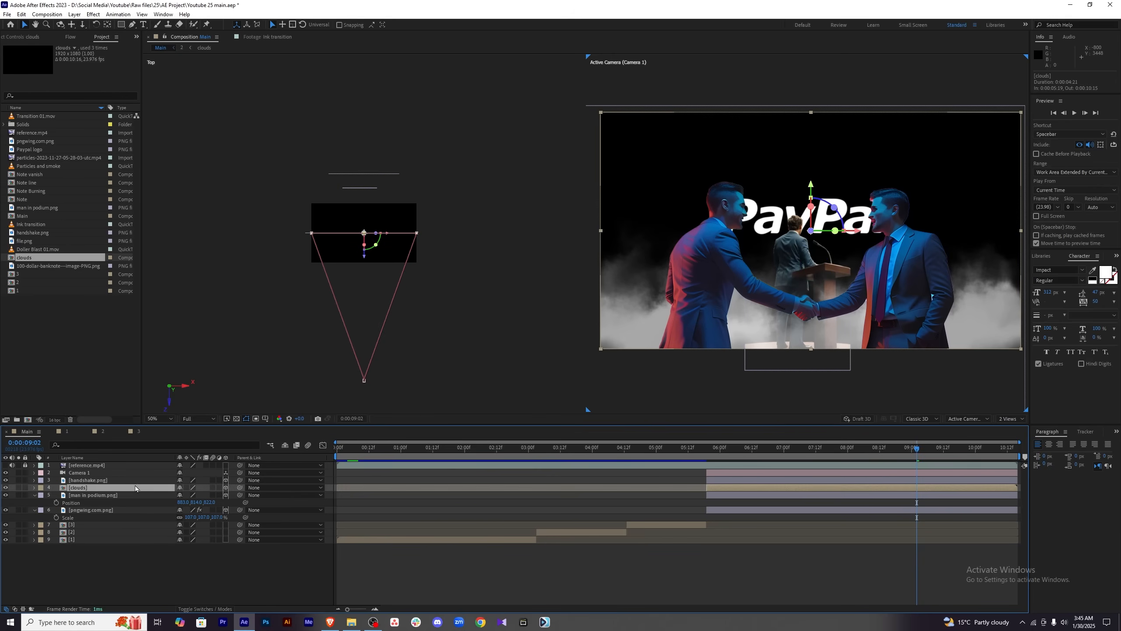
key(p)
drag(209, 495, 402, 451)
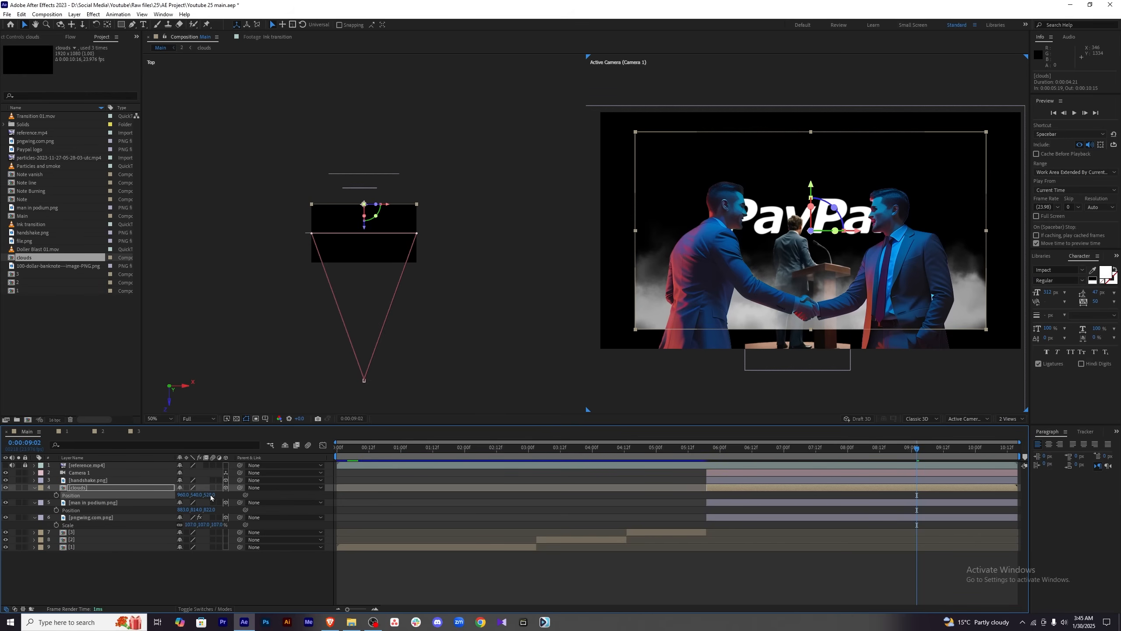
click(360, 190)
mouse_move(209, 494)
mouse_down()
mouse_move(197, 494)
mouse_move(219, 493)
mouse_up()
Scale the clouds layer up to about 122% so it fills the camera frame.
click(101, 488)
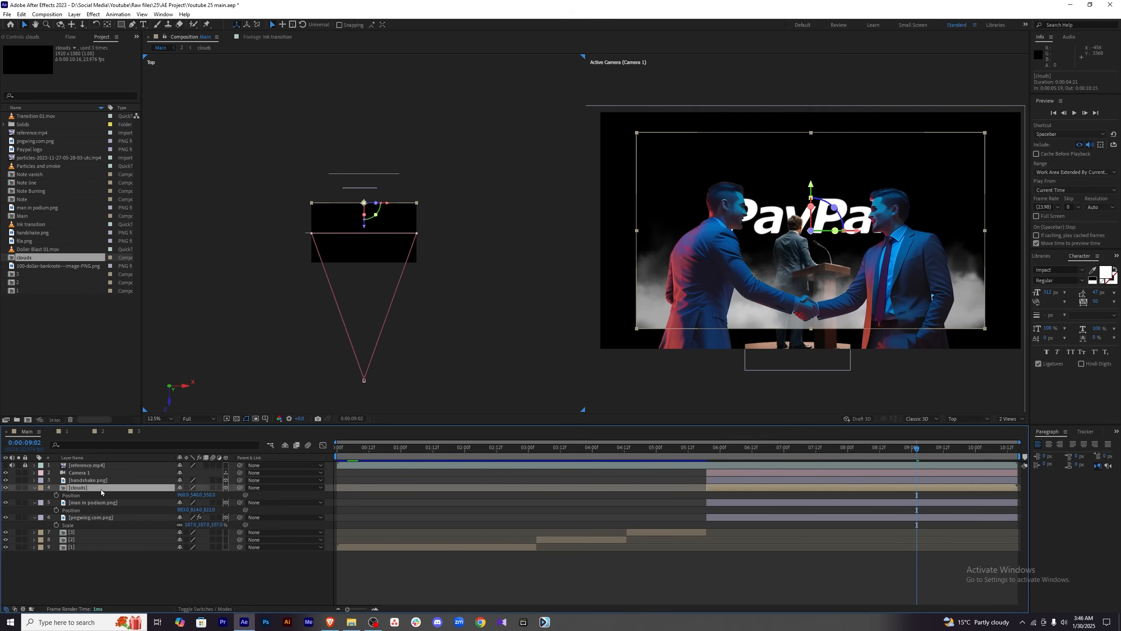
key(s)
drag(194, 494, 210, 493)
click(114, 480)
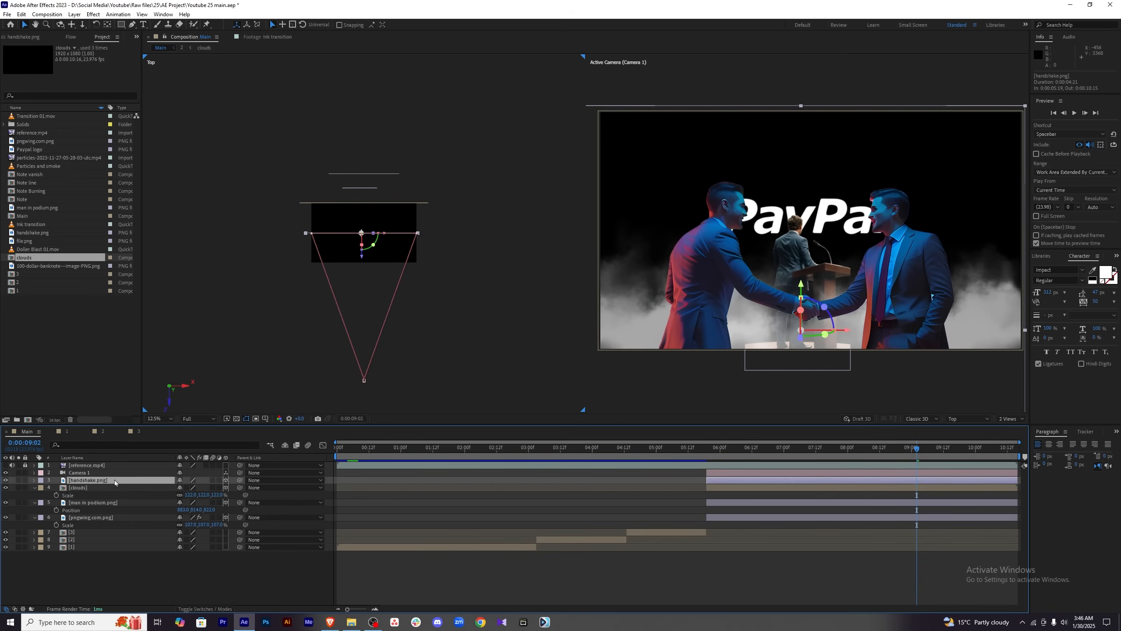
click(117, 487)
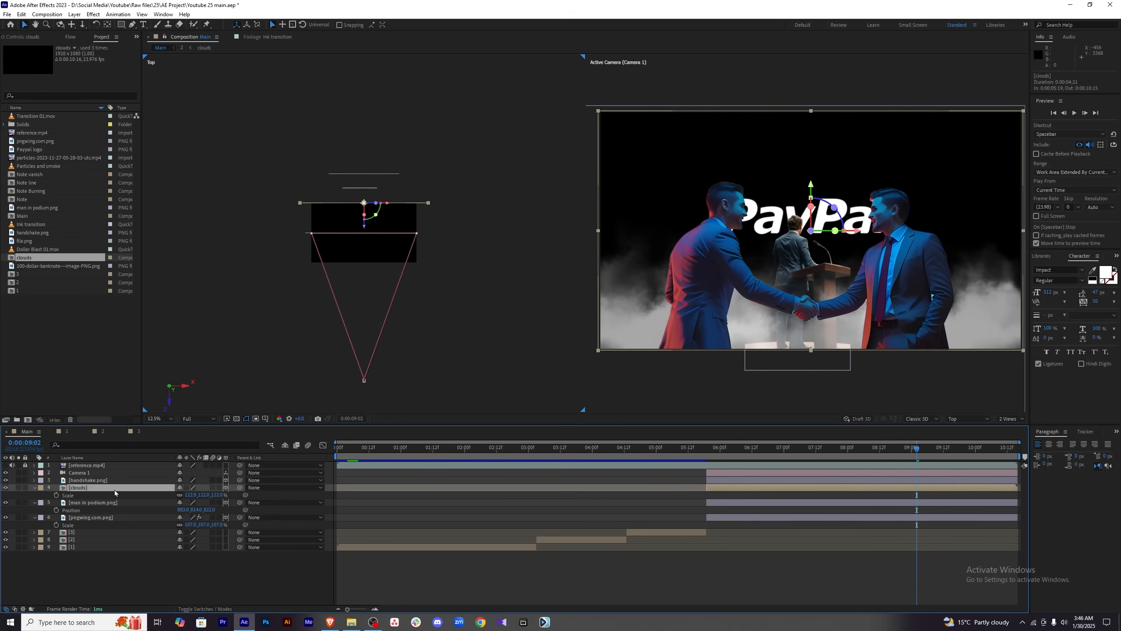
Scrub through the PayPal shot in the reference video up to 0:00:09:14, then hide the reference layer again.
click(514, 565)
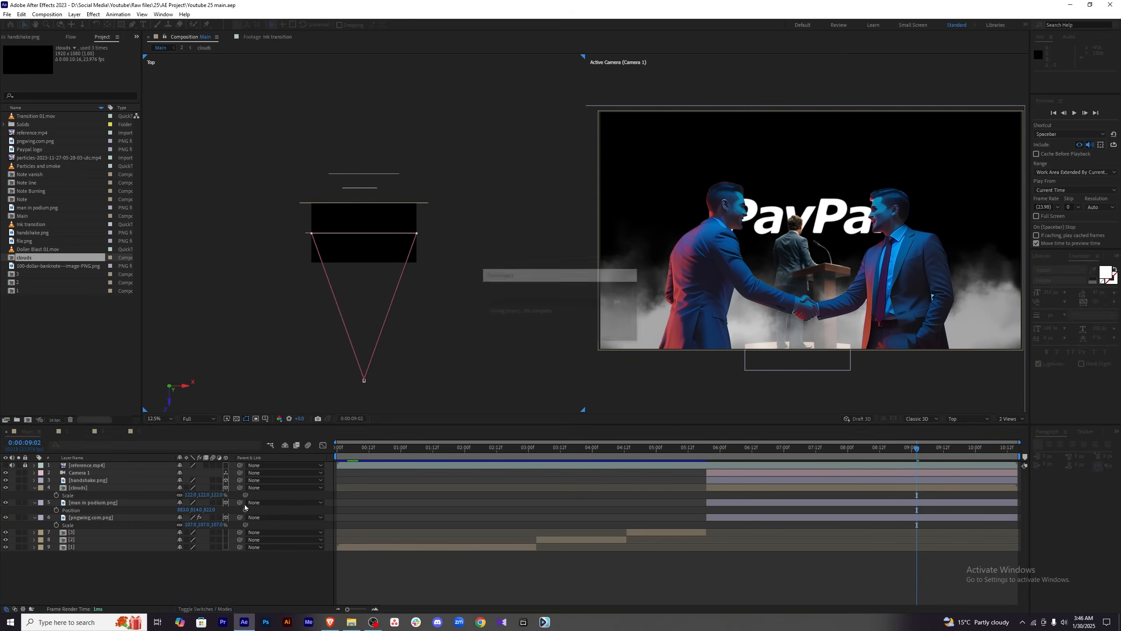
click(711, 448)
drag(712, 450, 949, 465)
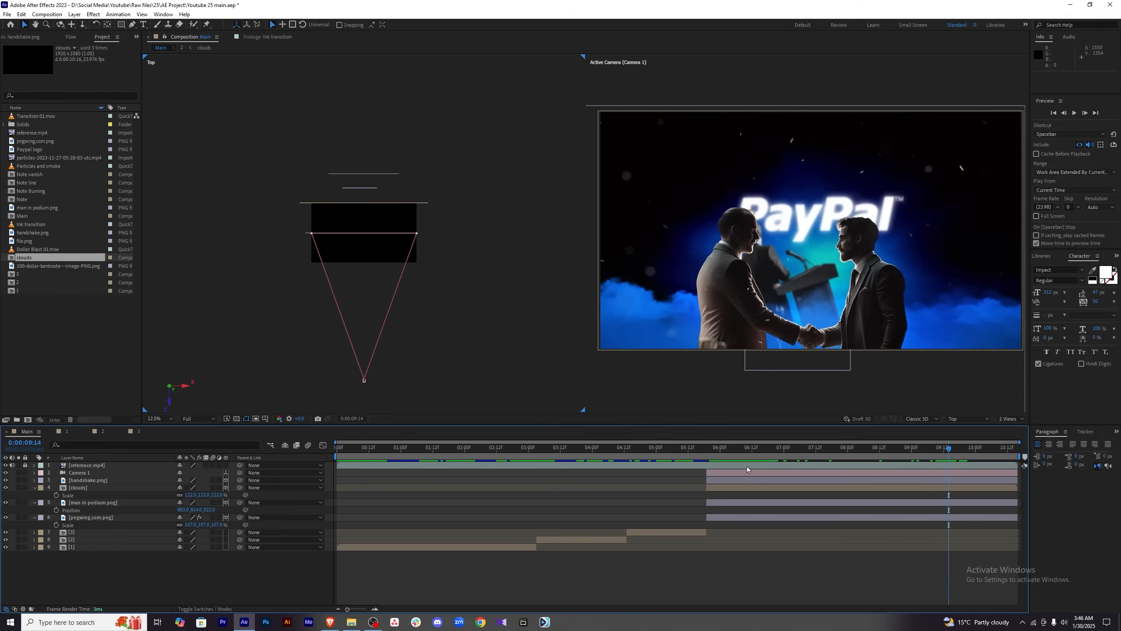
click(6, 465)
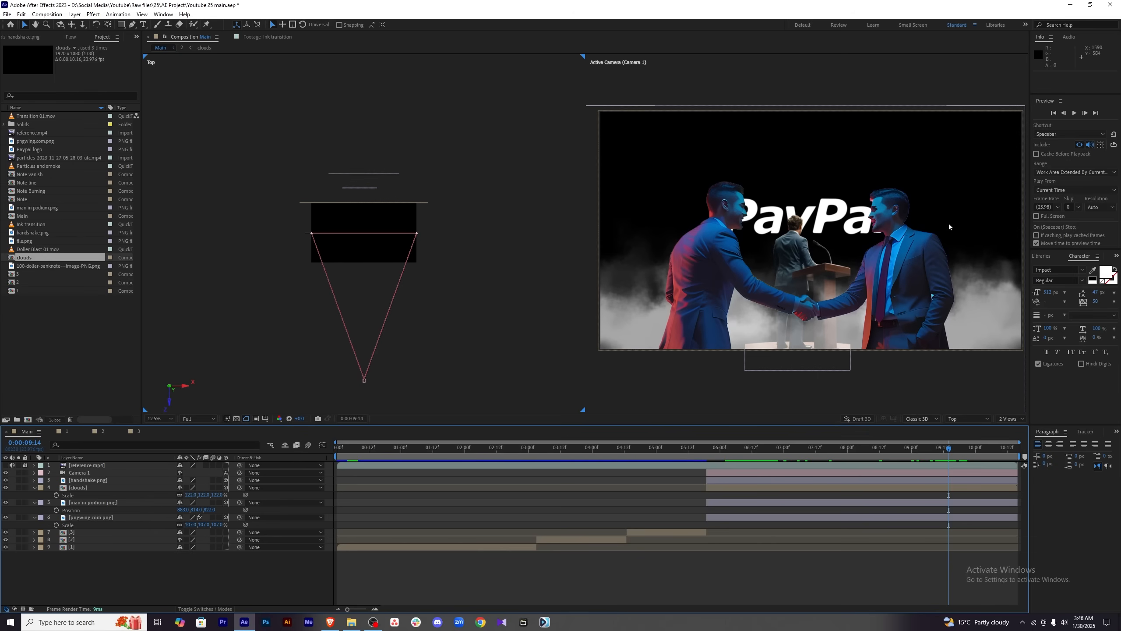
Reveal Camera 1's transform properties and set a Position keyframe at 0:00:09:14 for the end of the move.
click(891, 474)
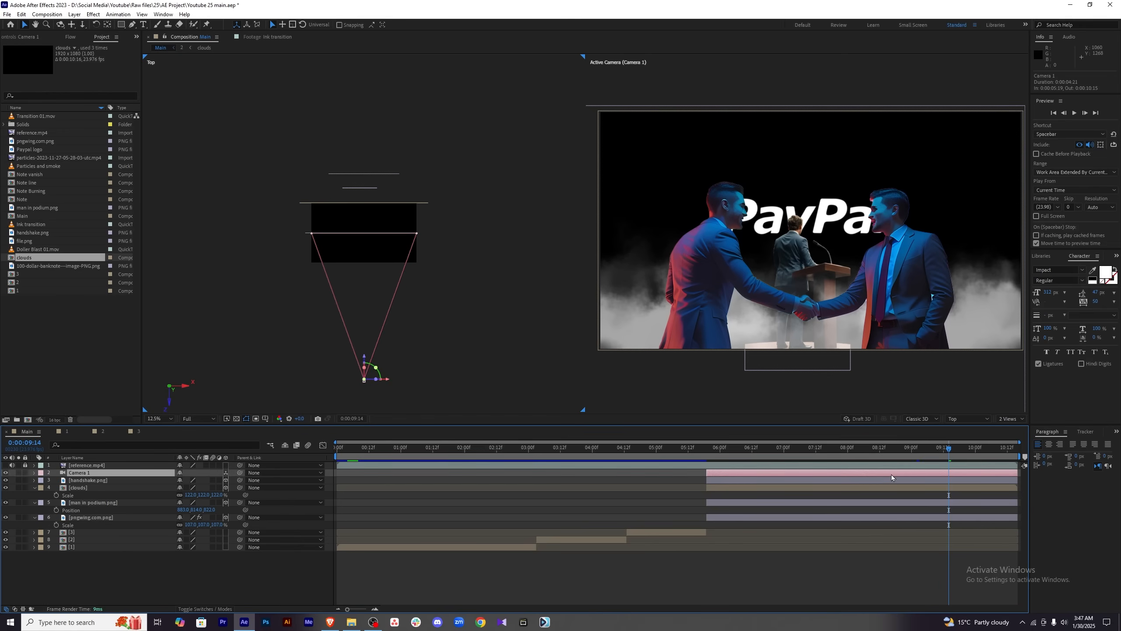
click(34, 472)
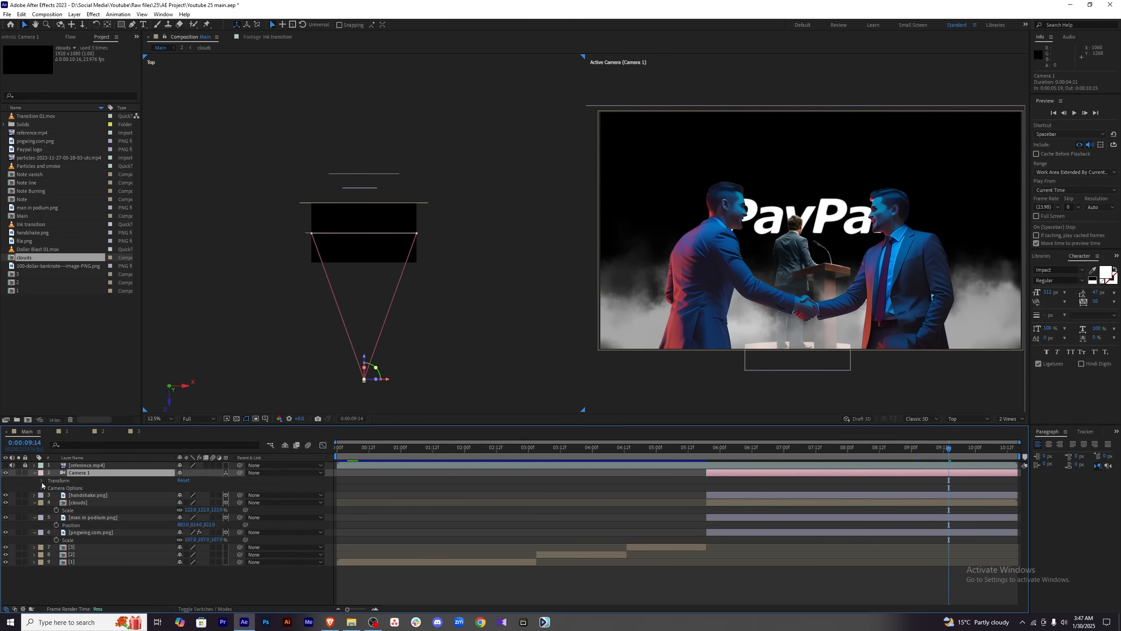
click(42, 480)
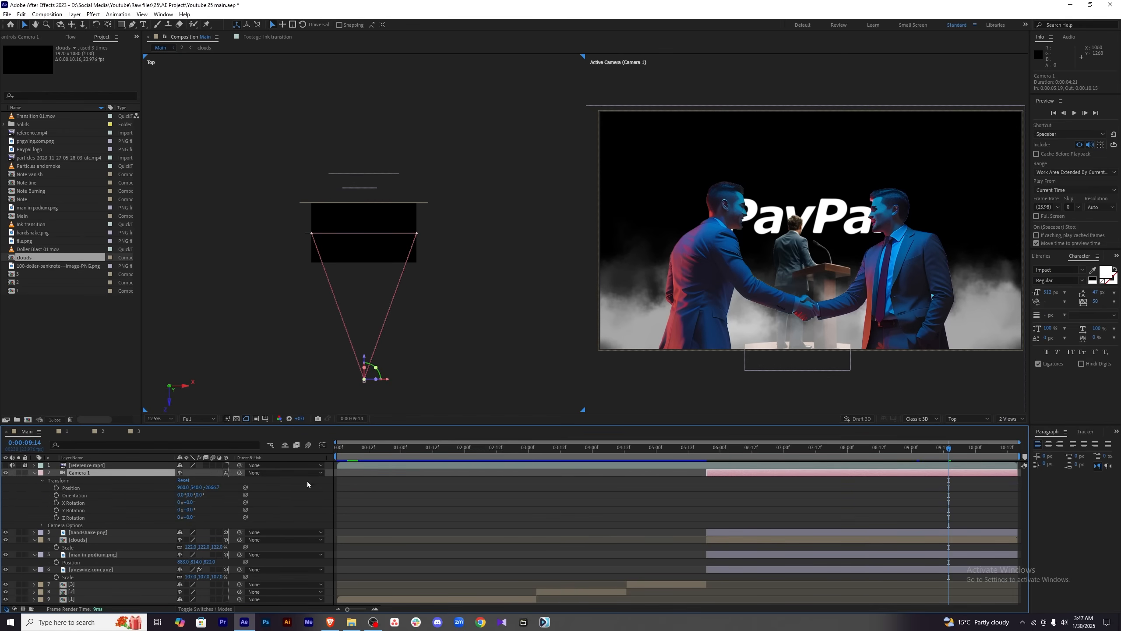
click(56, 487)
Set the camera's starting Position keyframe at 0:00:05:19 with Z at about -1177, closer to the podium, and save the project.
drag(948, 448, 715, 448)
drag(212, 487, 359, 483)
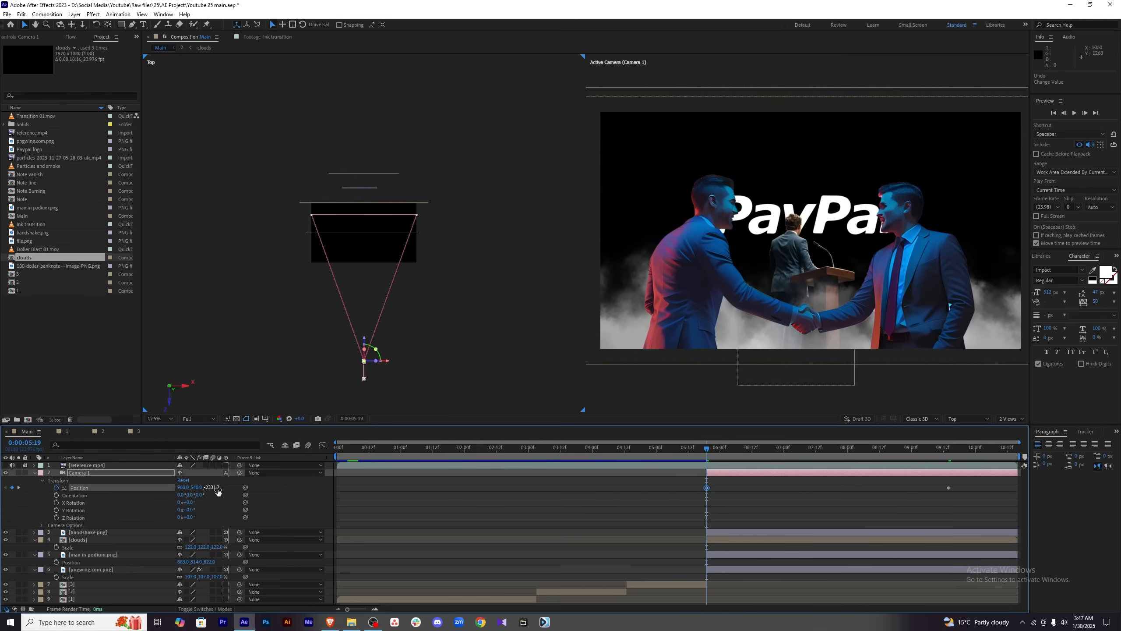
drag(215, 487, 343, 469)
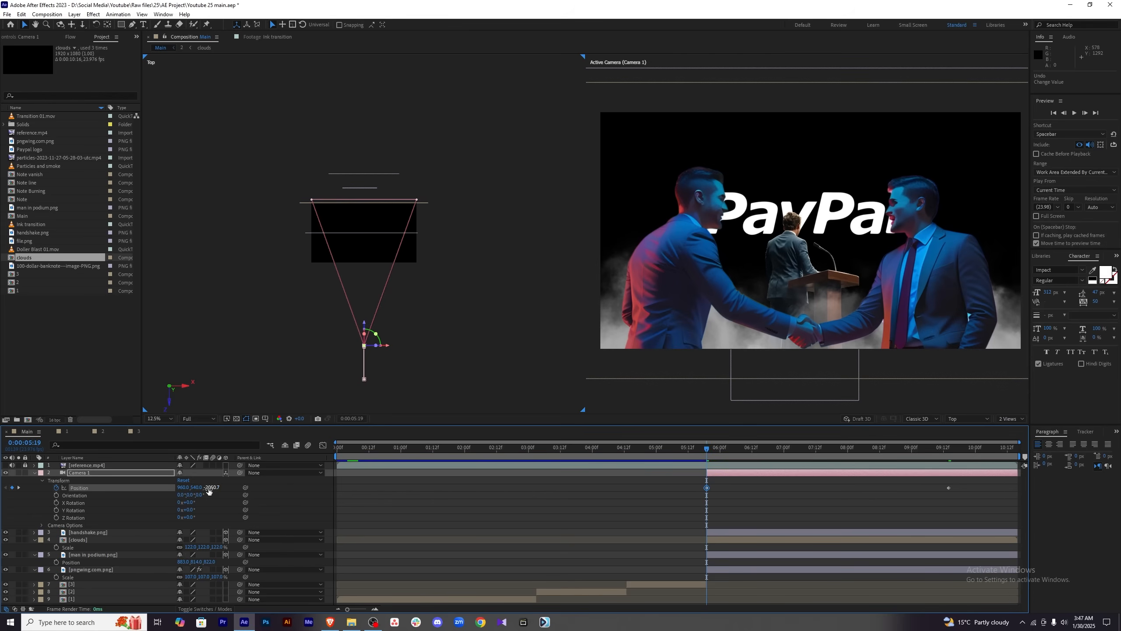
drag(210, 487, 414, 481)
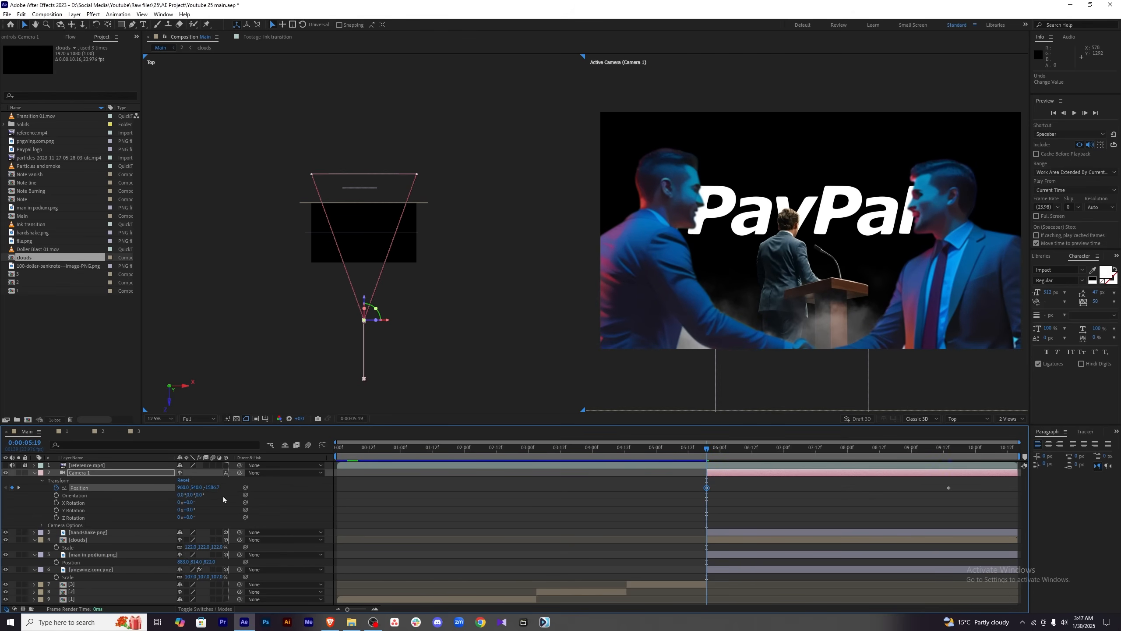
drag(215, 487, 324, 485)
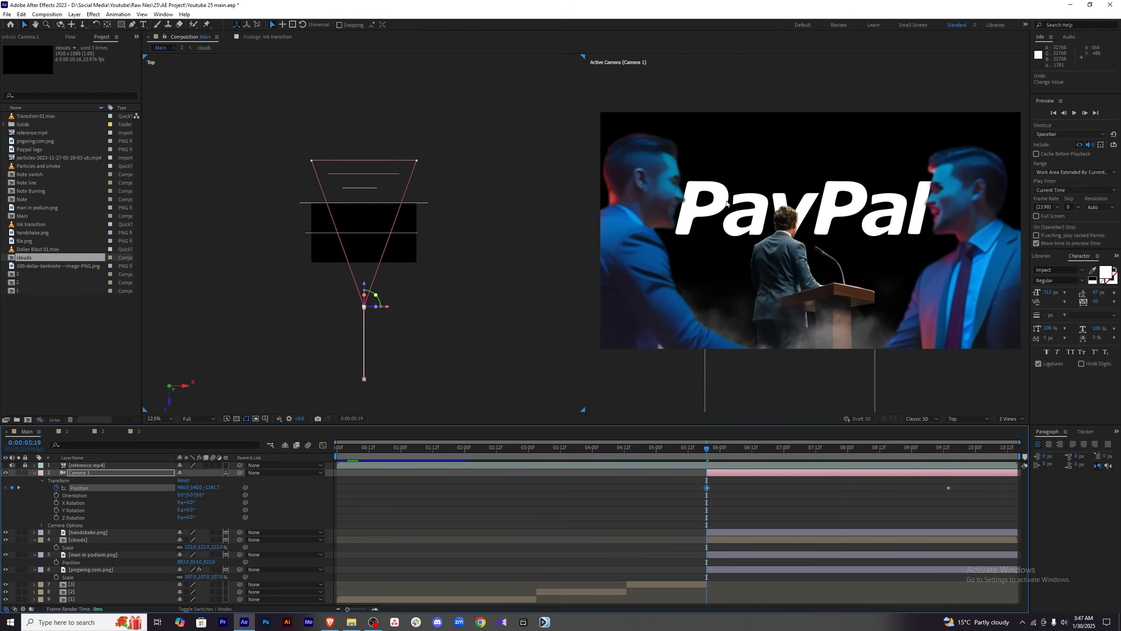
drag(212, 487, 354, 487)
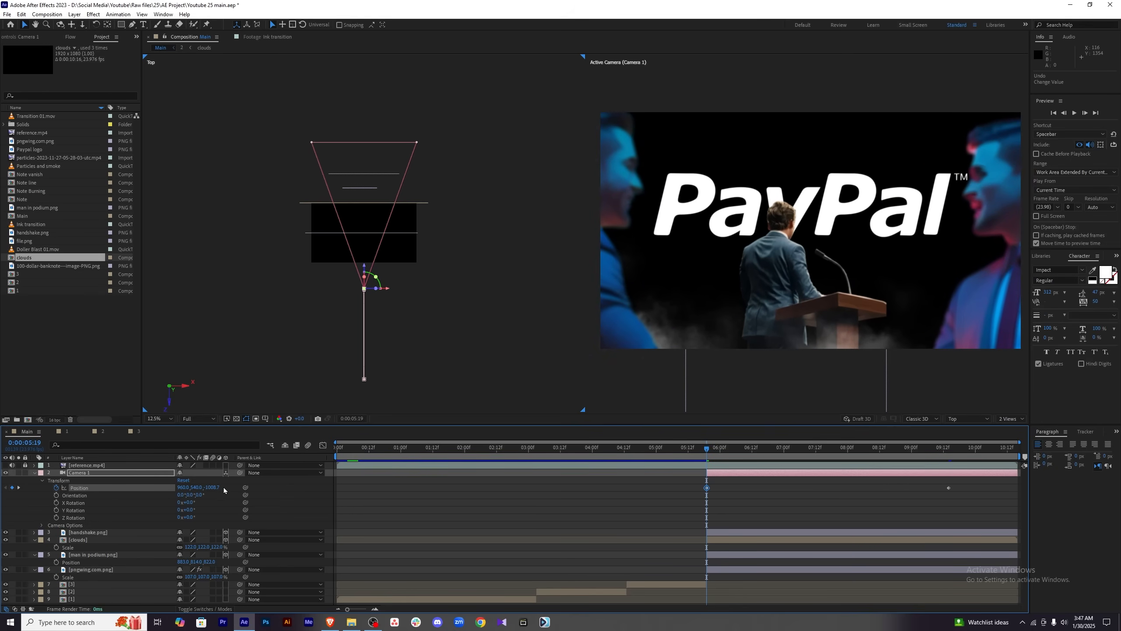
drag(211, 487, 236, 482)
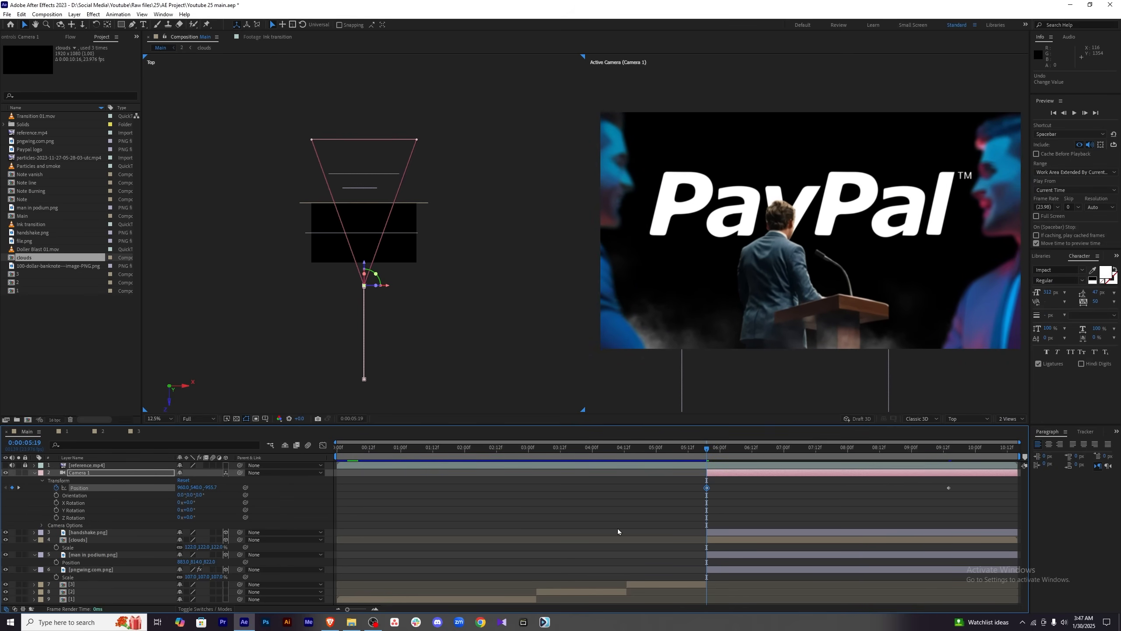
drag(212, 487, 179, 485)
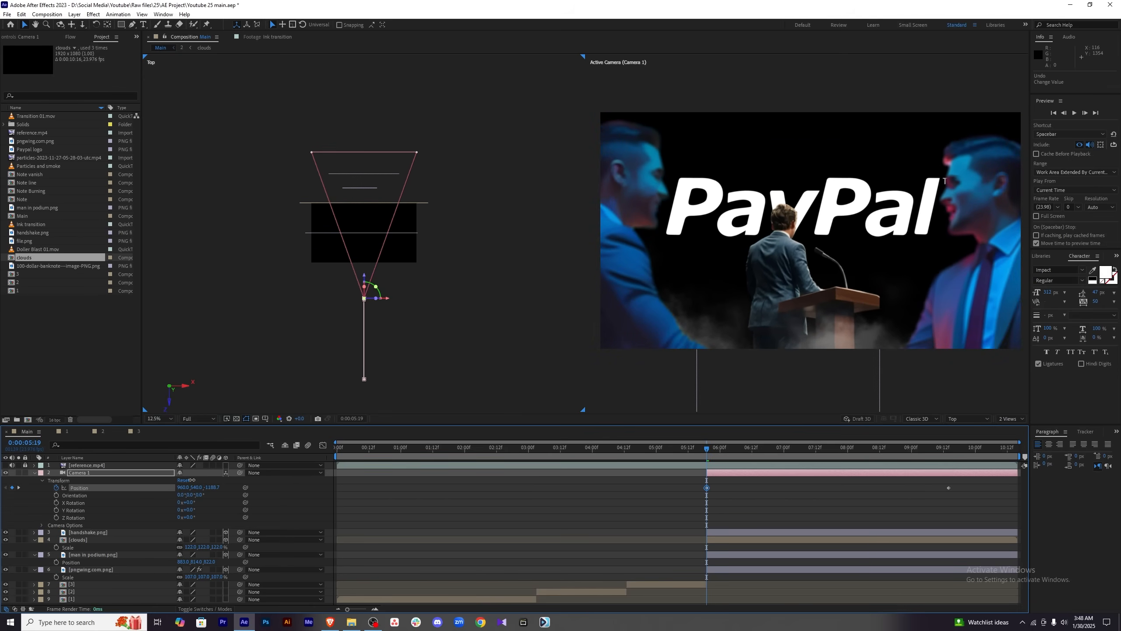
key(ctrl+s)
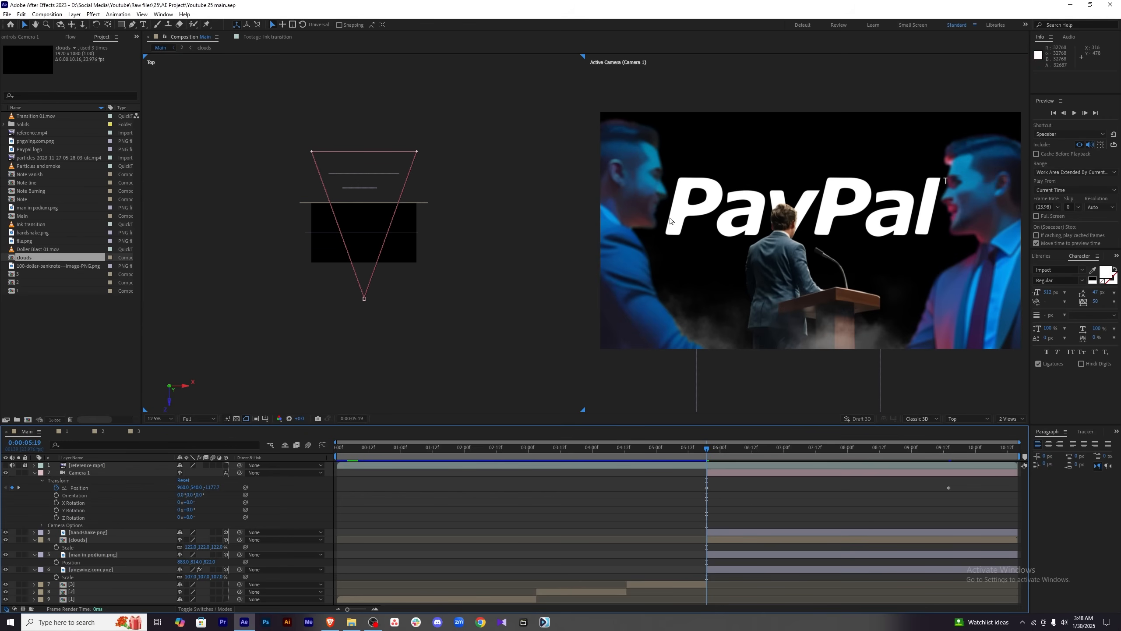
Add a Position keyframe to handshake.png at 0:00:09:14, matching the camera's end keyframe.
click(755, 533)
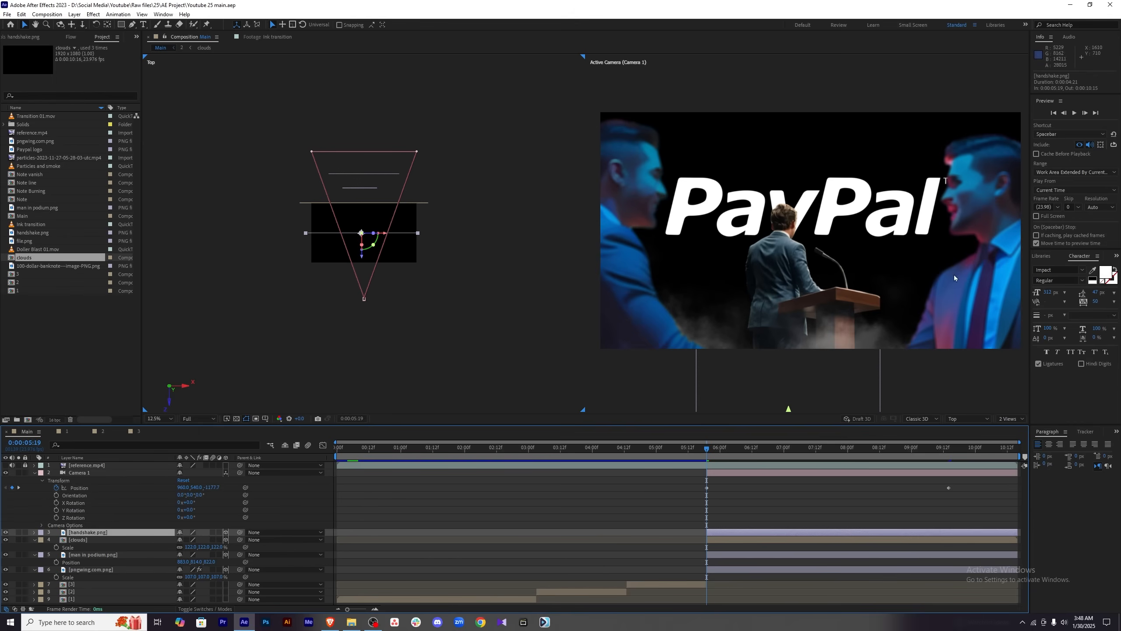
drag(707, 450, 949, 462)
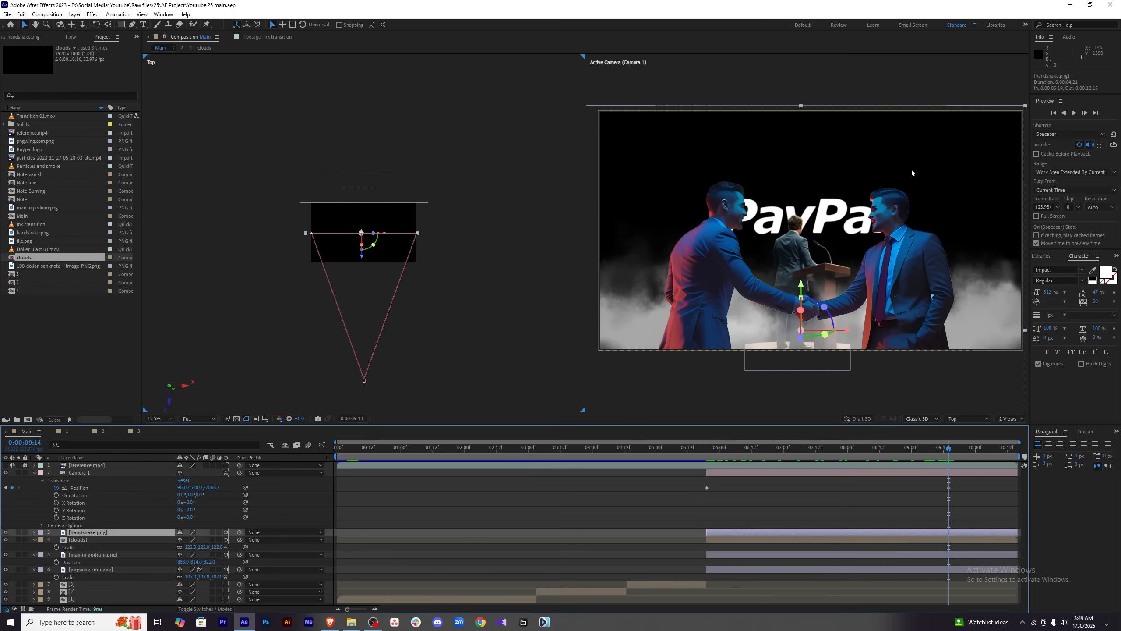
click(901, 572)
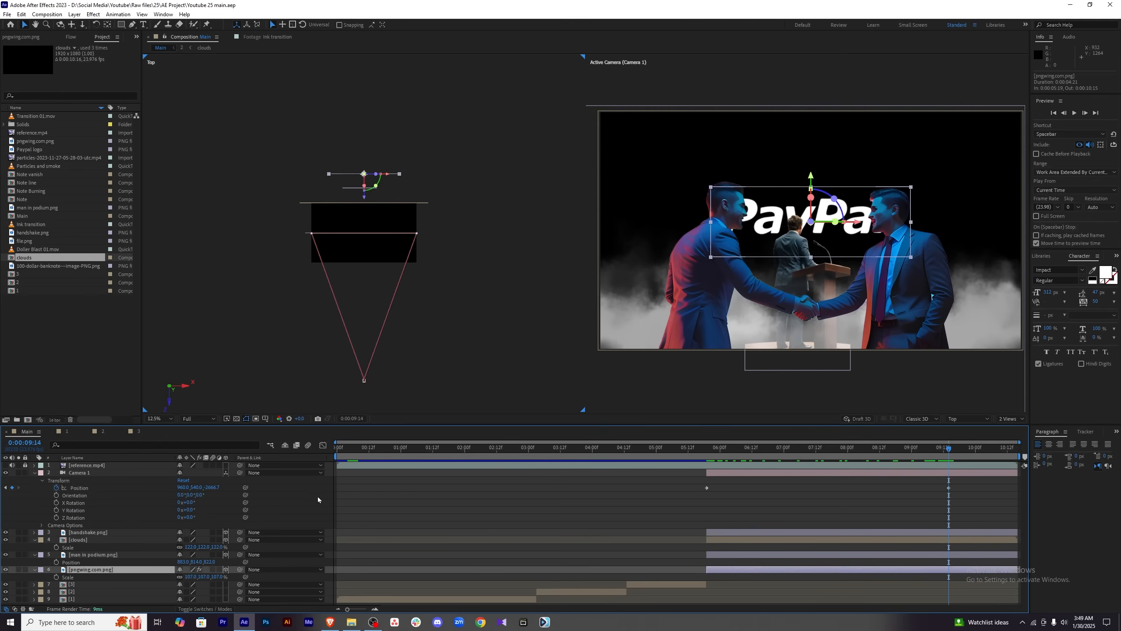
click(951, 533)
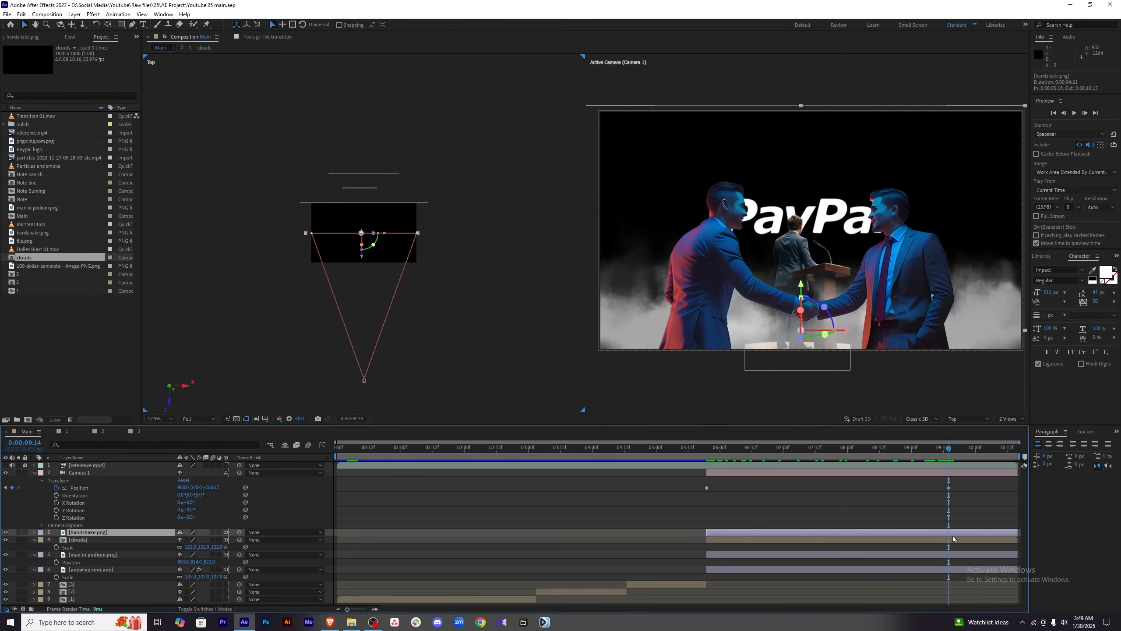
key(alt+shift+p)
Bring handshake.png forward to a Z position of about -546 at 0:00:05:19, out of the camera's view.
drag(948, 449, 707, 458)
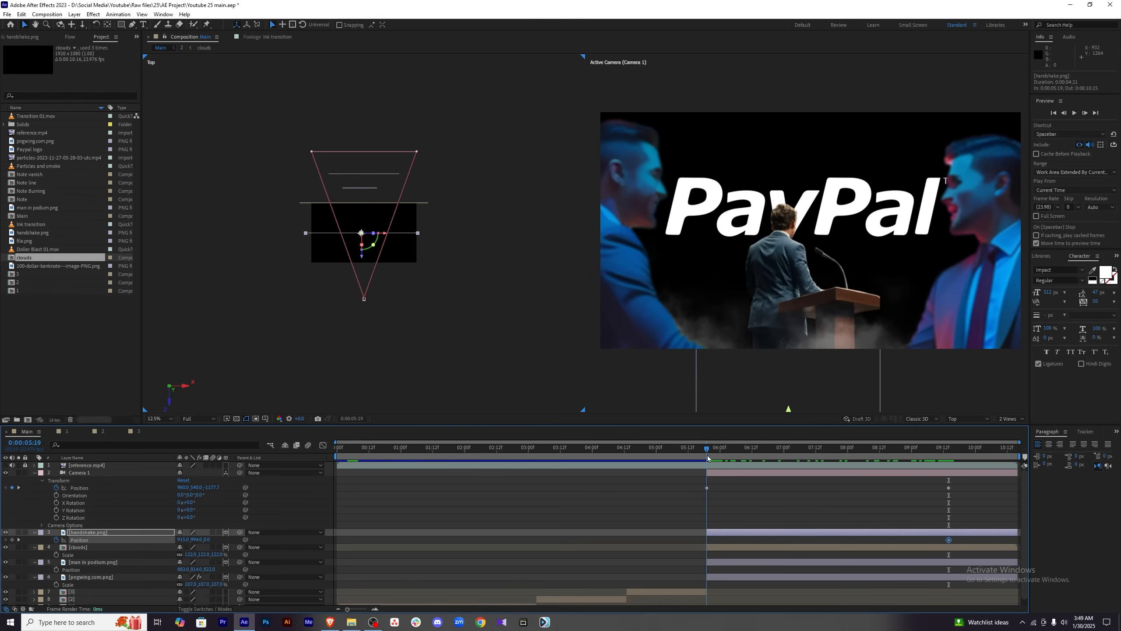
drag(208, 539, 131, 543)
drag(201, 540, 199, 539)
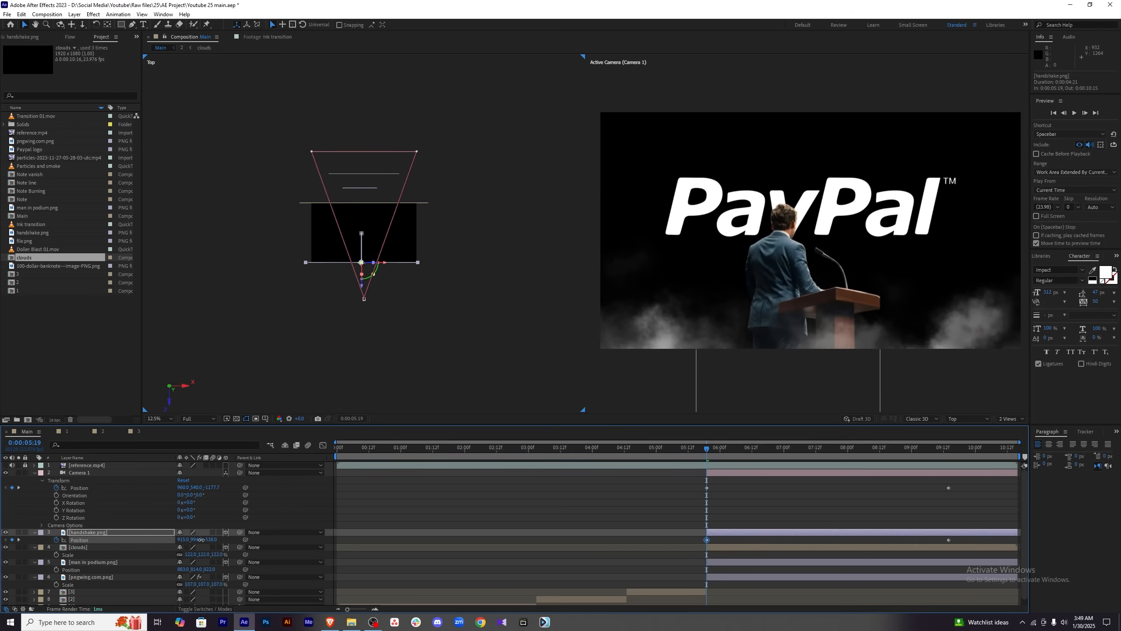
Apply Easy Ease to the camera and handshake.png Position keyframes and save the project.
drag(974, 482, 666, 546)
click(952, 522)
key(ctrl+s)
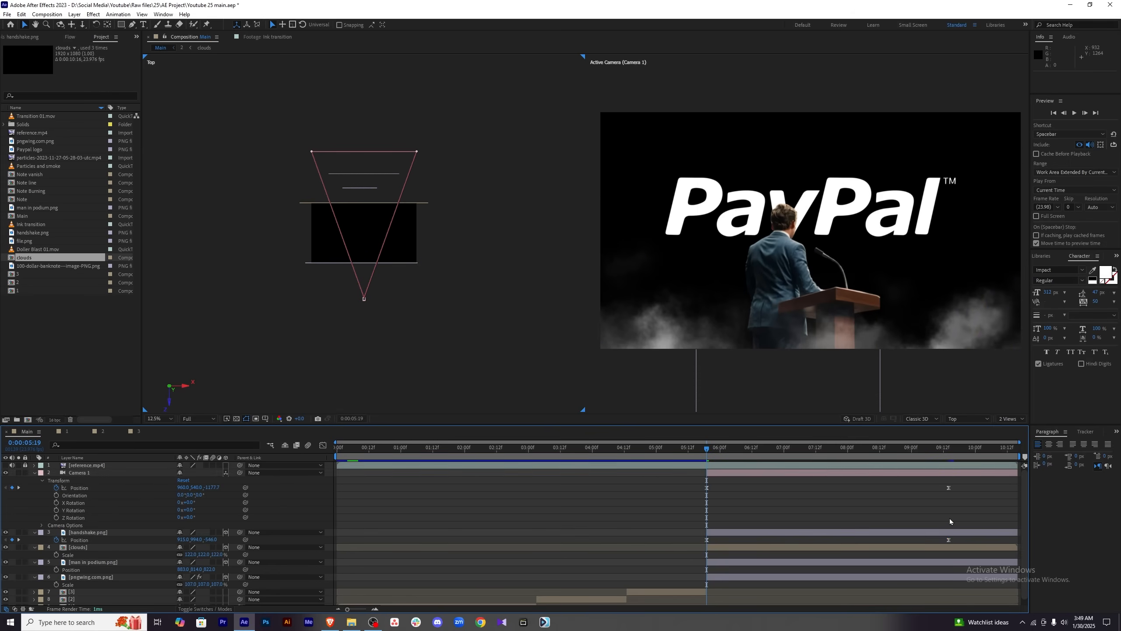
Play back and scrub the camera move to examine when the handshake men enter the frame.
mouse_move(708, 449)
mouse_down()
mouse_move(916, 456)
mouse_move(719, 455)
mouse_up()
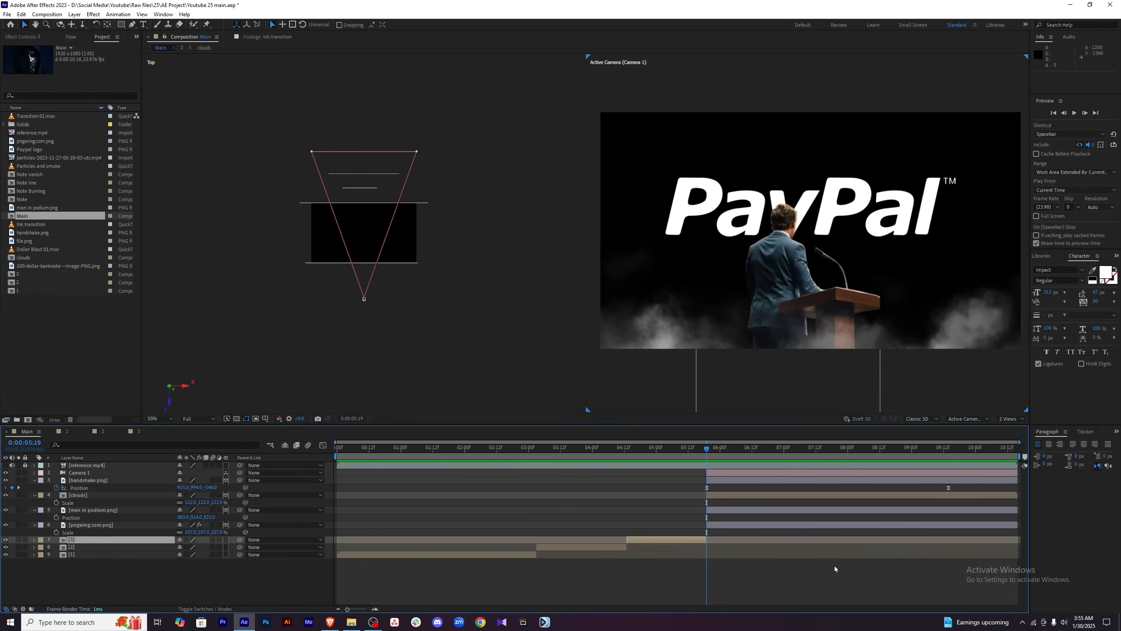
key(space)
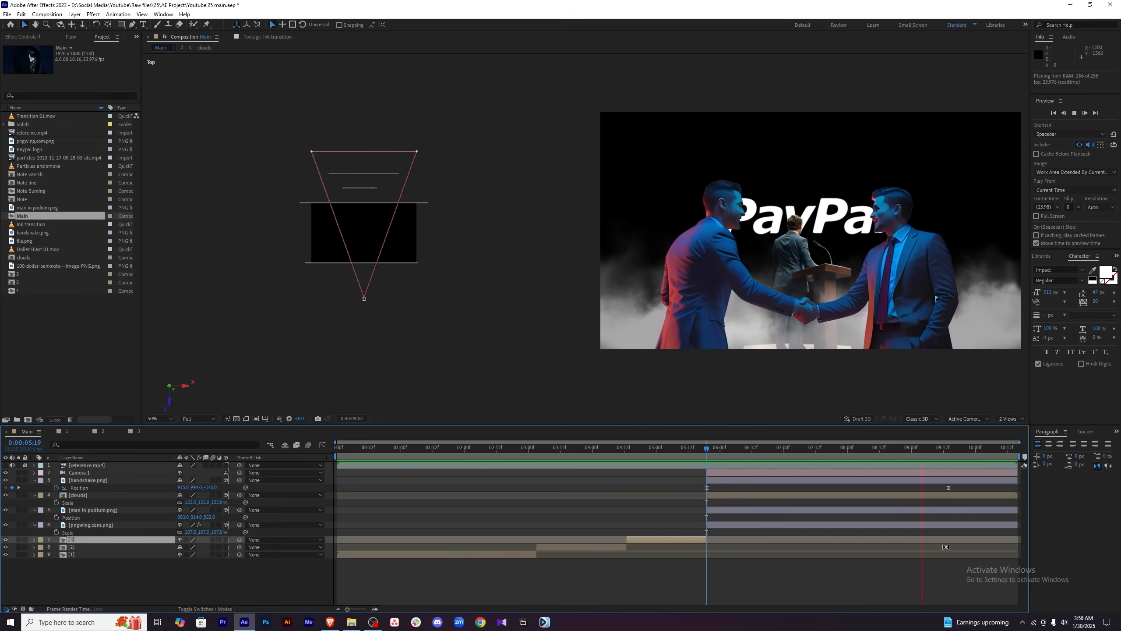
click(722, 448)
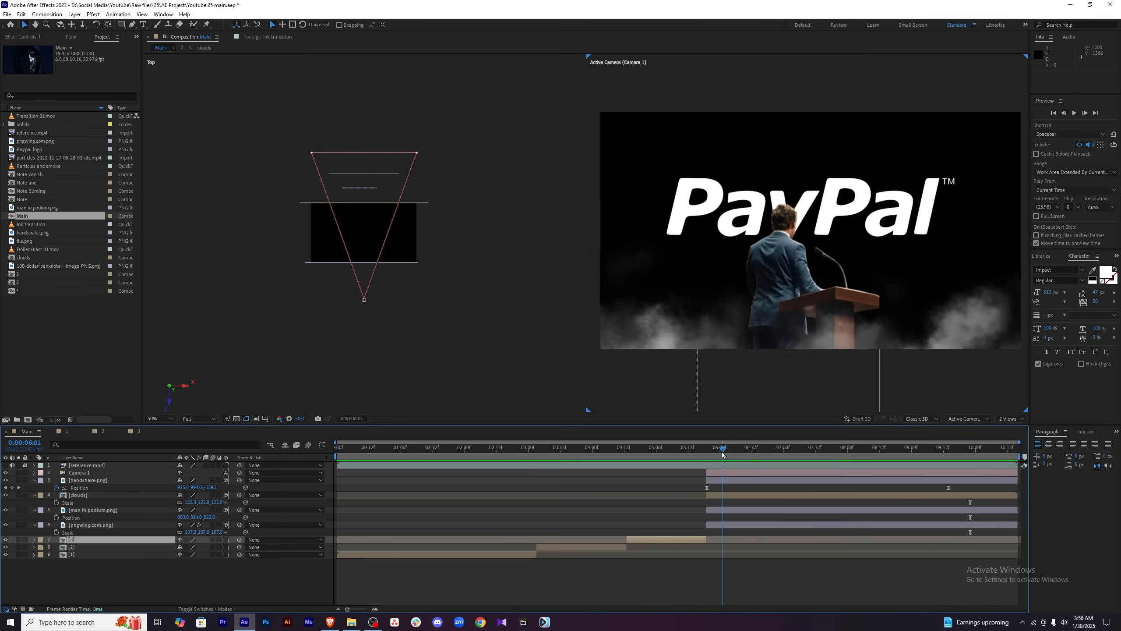
drag(723, 454, 776, 454)
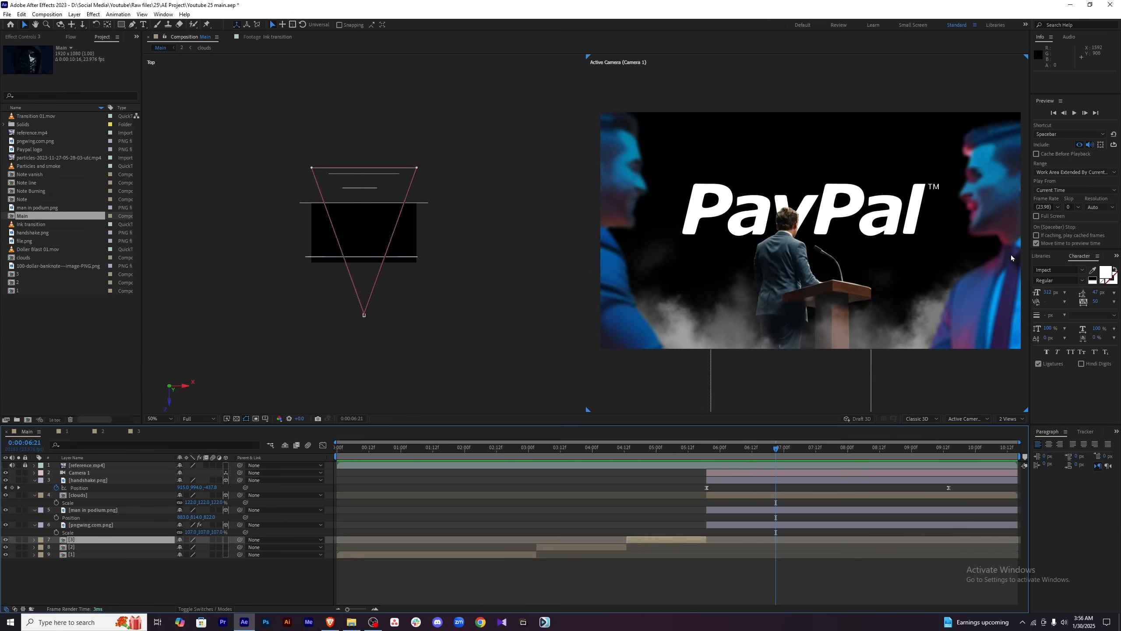
click(778, 448)
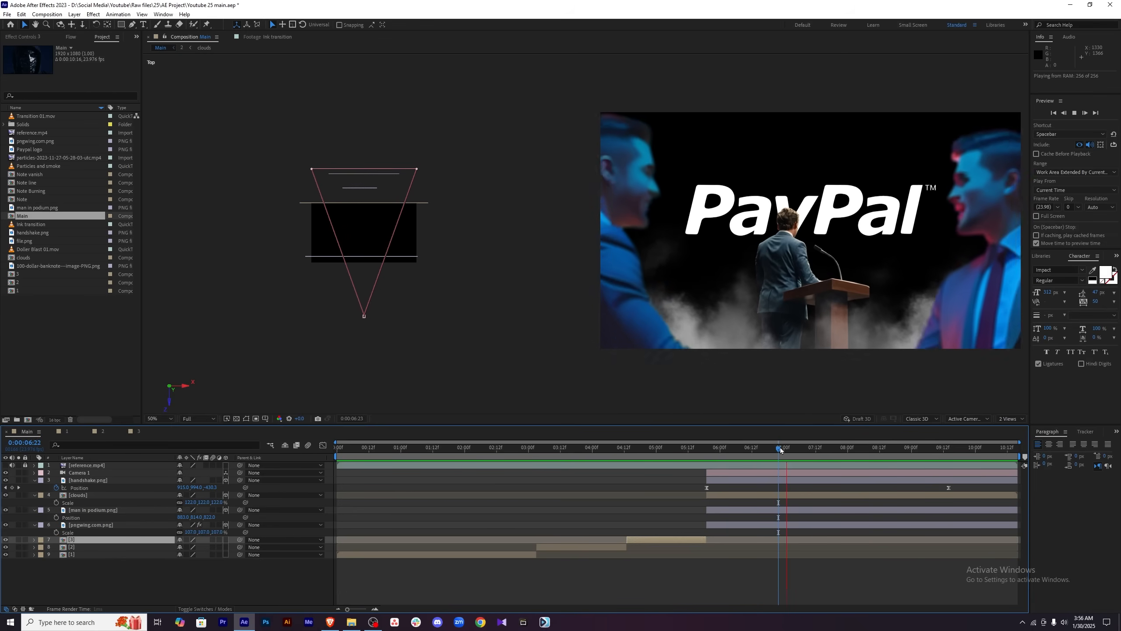
key(space)
click(782, 449)
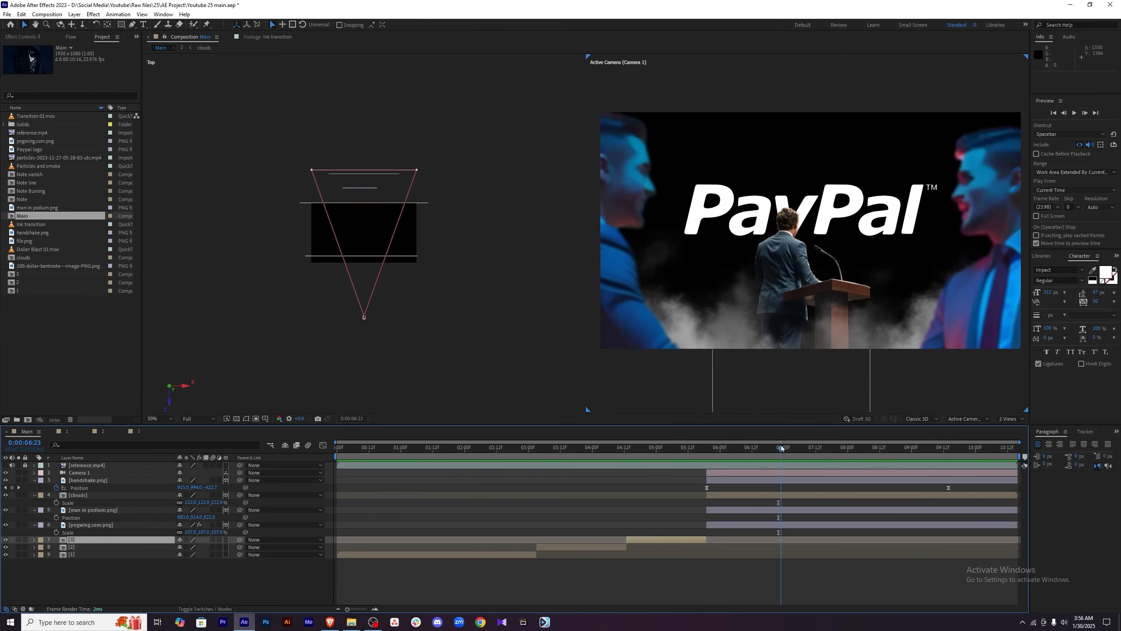
click(780, 448)
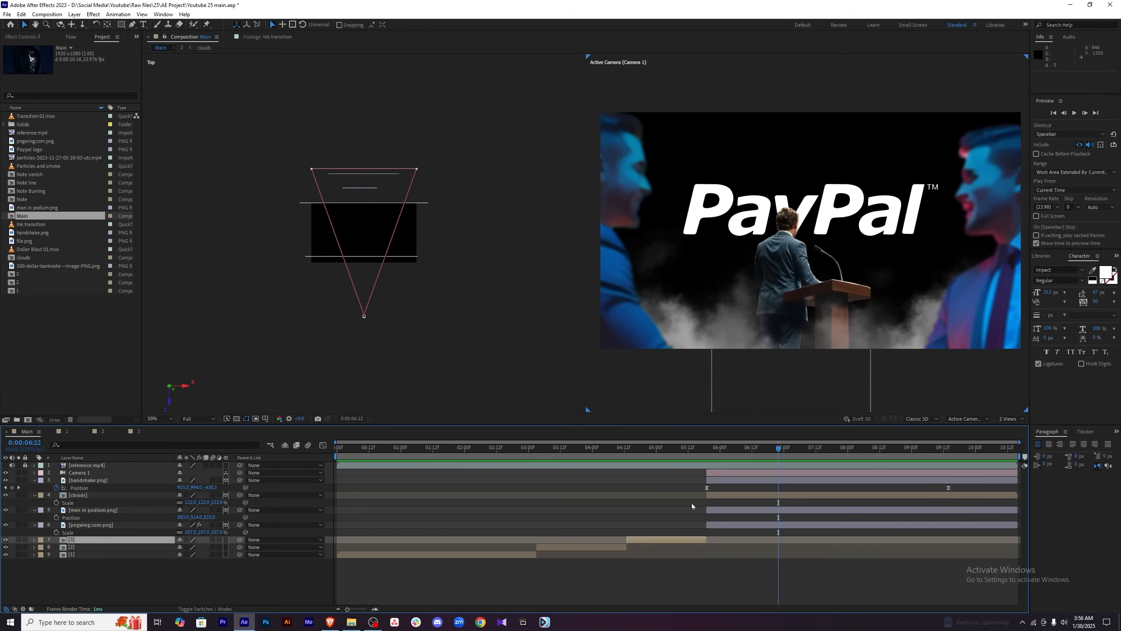
Delay handshake.png's first Position keyframe to 0:00:06:22, set its Z to about -830, and preview the move.
drag(707, 488, 779, 488)
drag(211, 487, 93, 492)
click(698, 448)
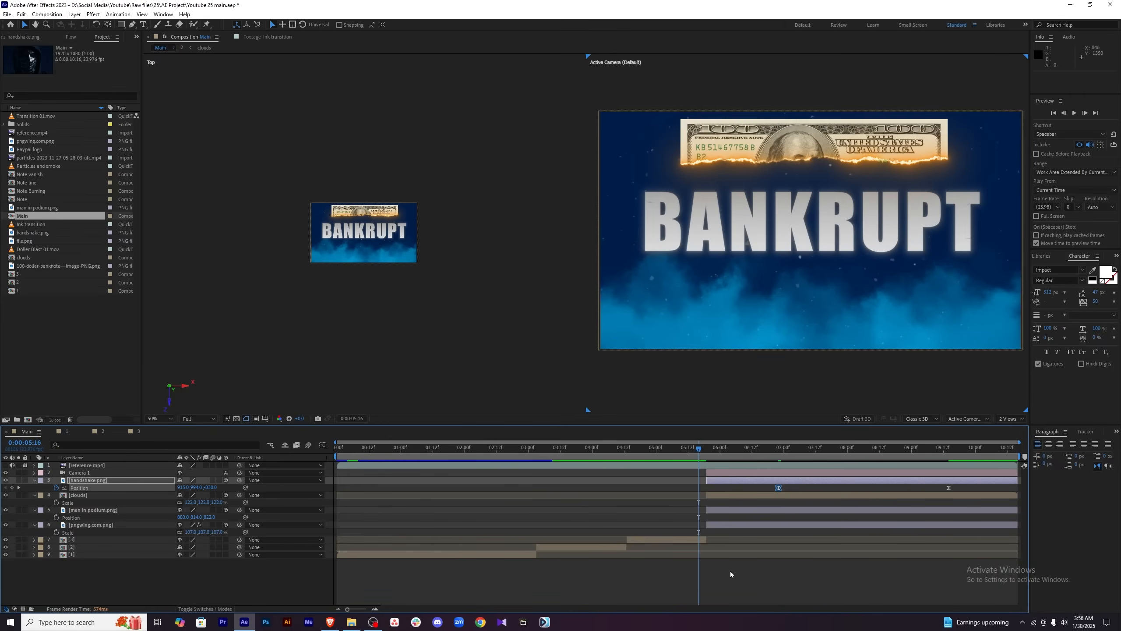
key(space)
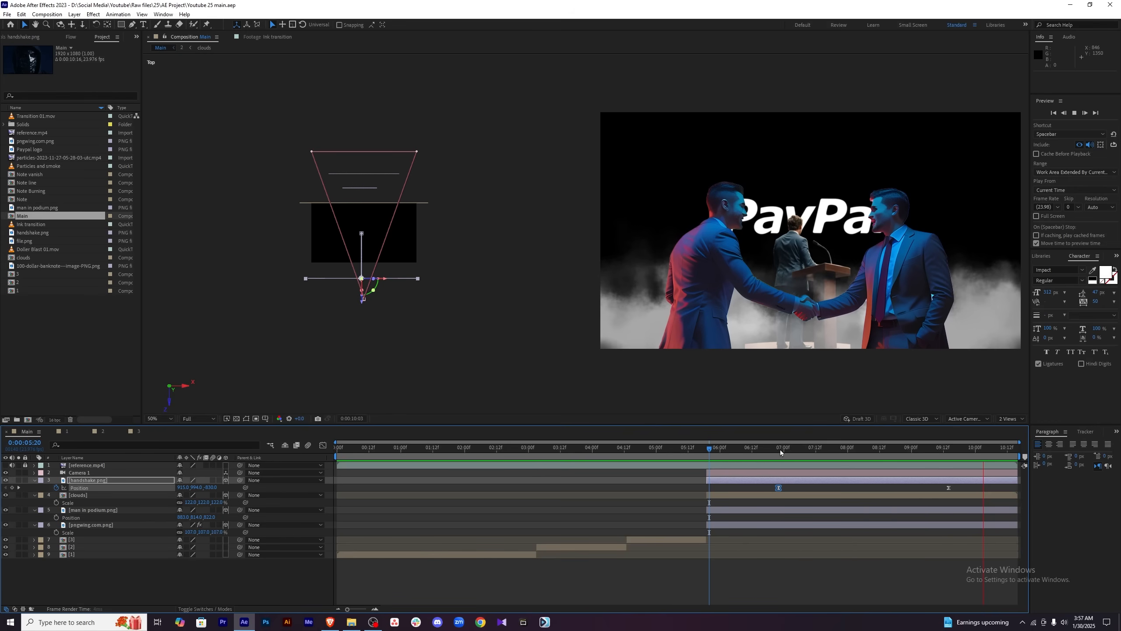
key(space)
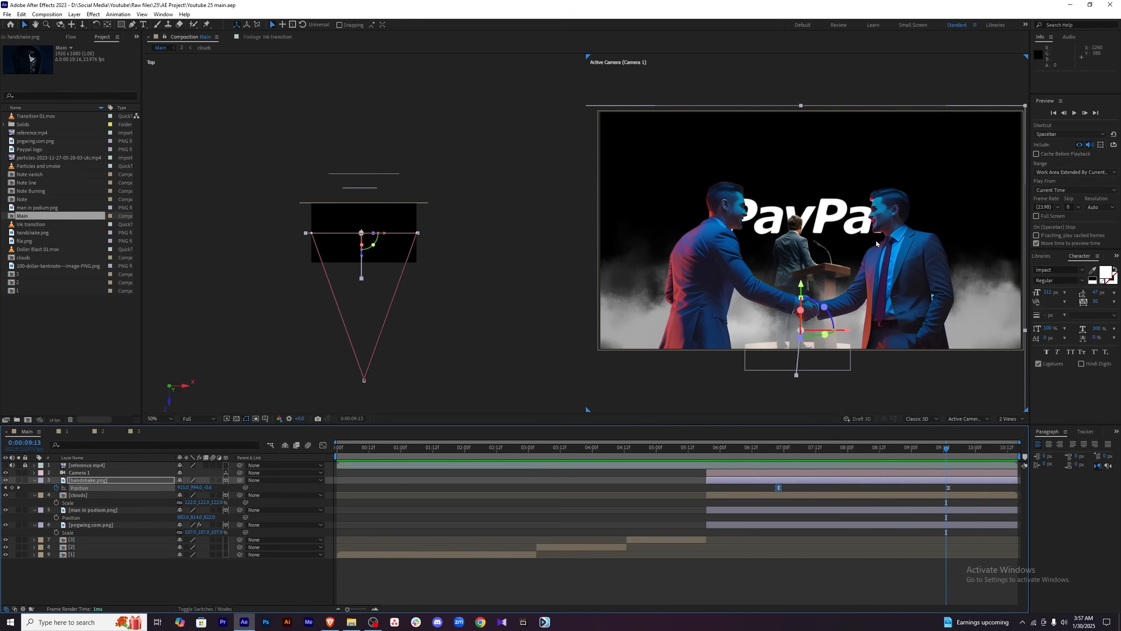
Compare the shot with the reference, then apply Lumetri Color to handshake.png and lower its saturation to 10.
click(5, 466)
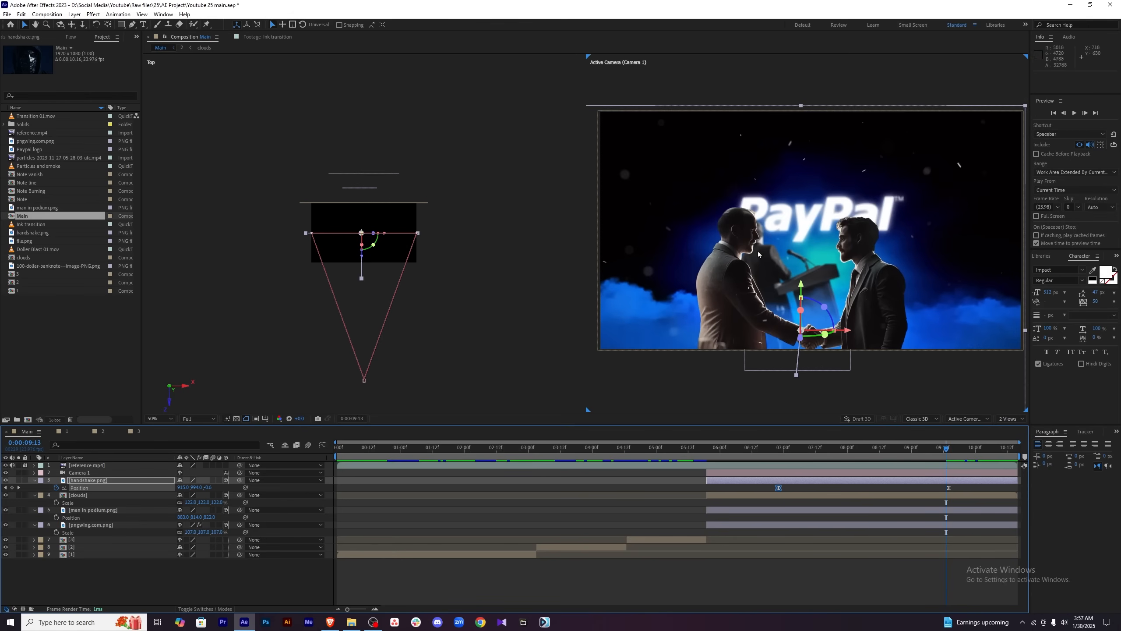
click(5, 465)
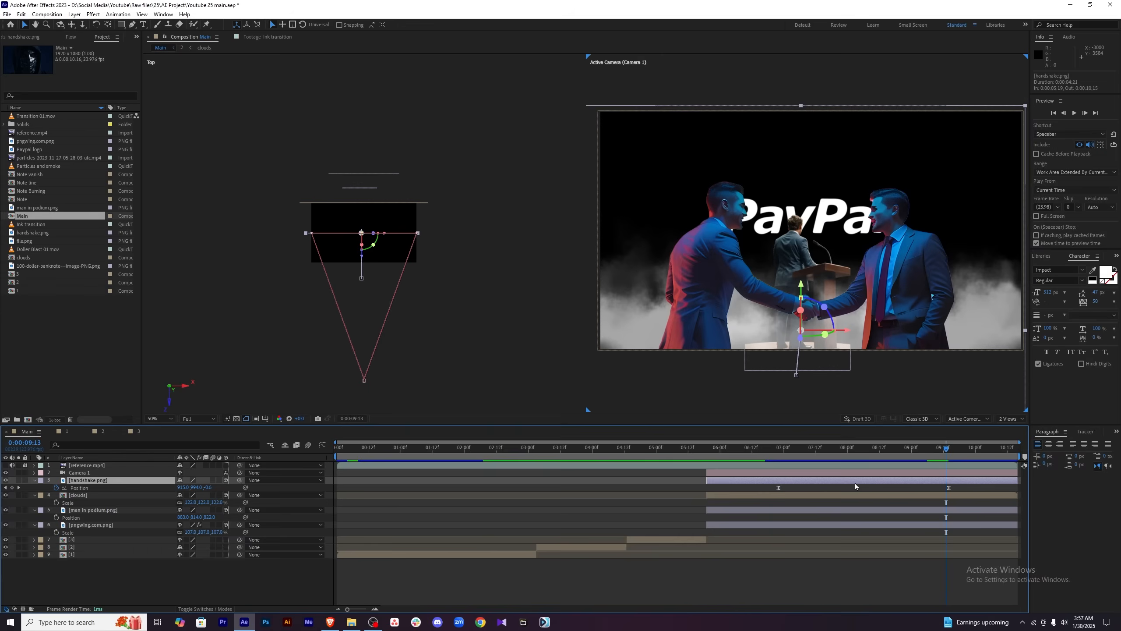
text(lumetri)
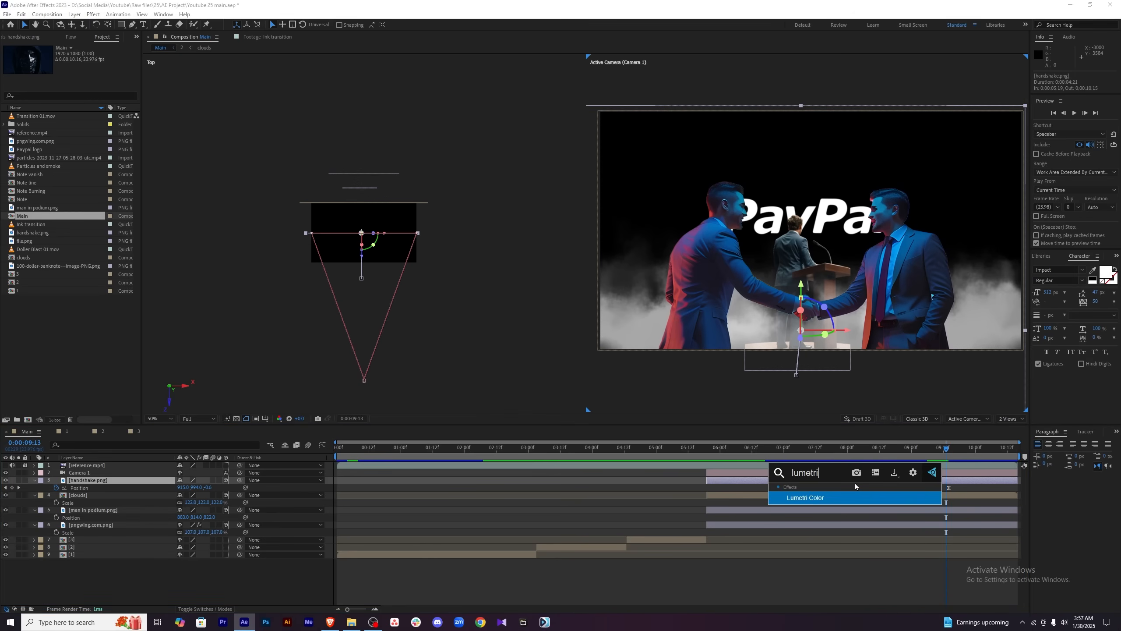
click(859, 498)
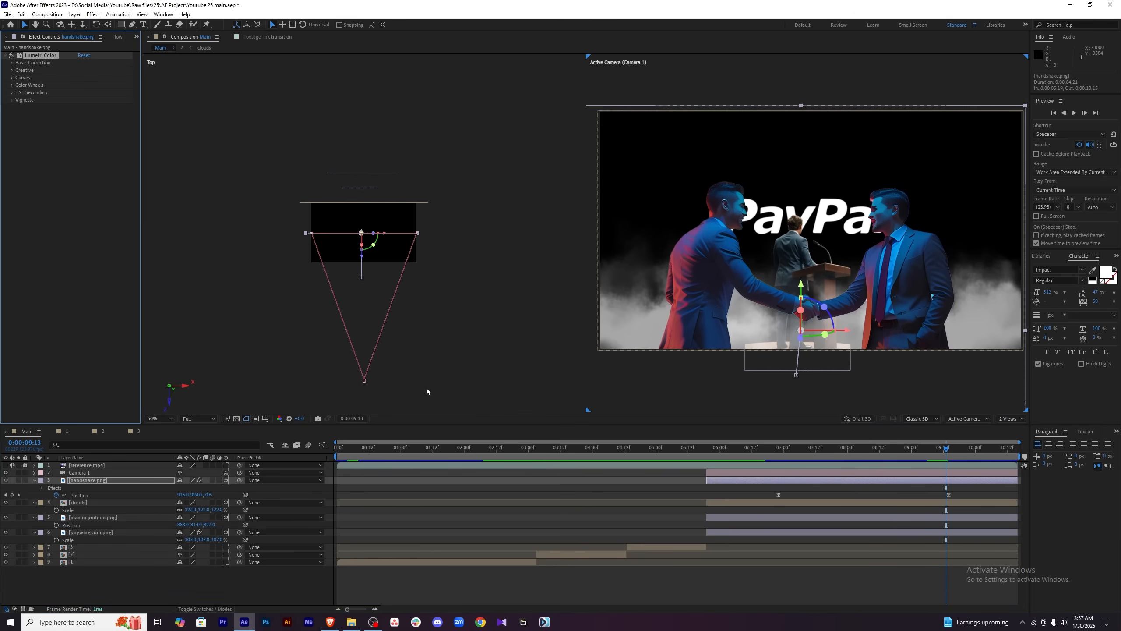
click(12, 63)
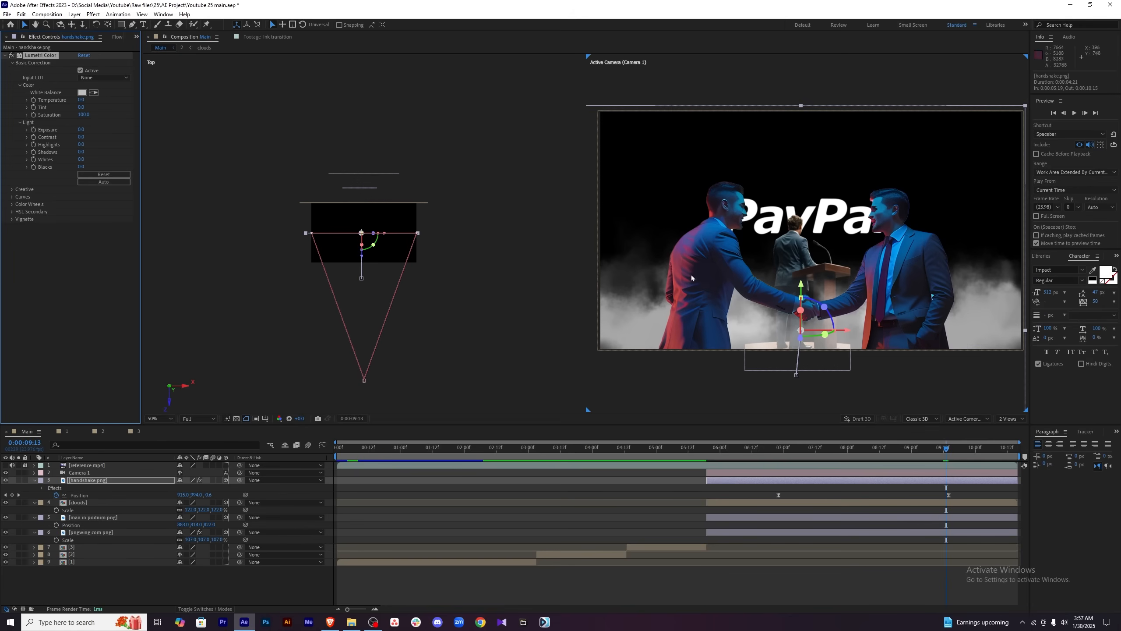
click(82, 114)
key(Return)
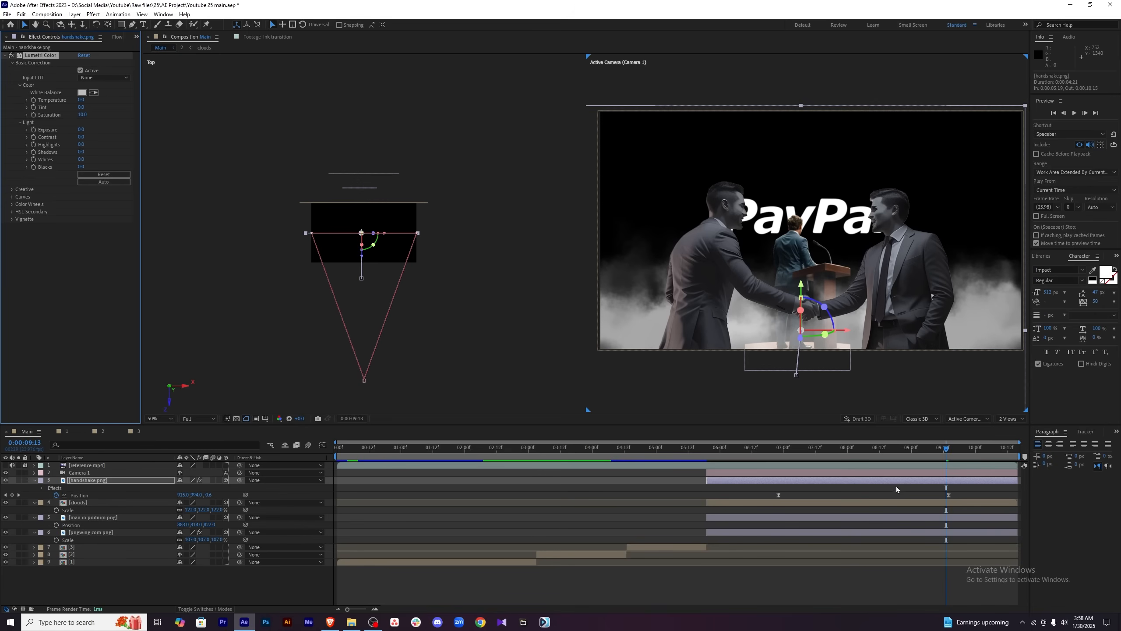
Paste the copied Lumetri Color effect onto the man in podium layer and scrub the timeline to check it.
click(728, 455)
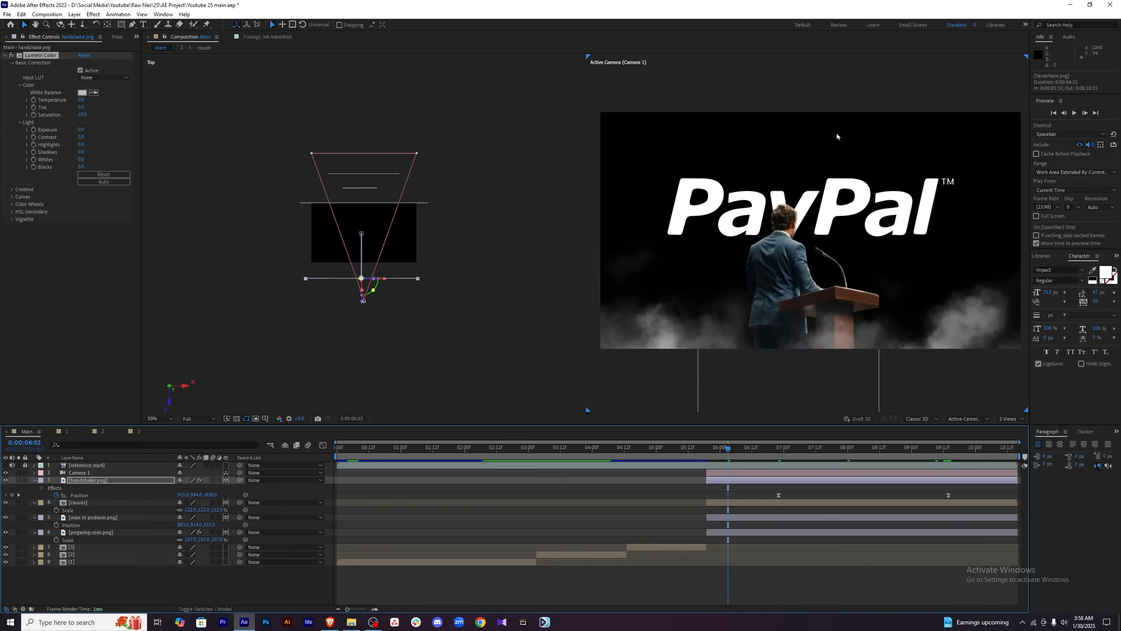
click(771, 520)
key(ctrl+v)
drag(729, 451, 933, 452)
Apply the Tint effect to the clouds layer in the Main composition.
click(35, 502)
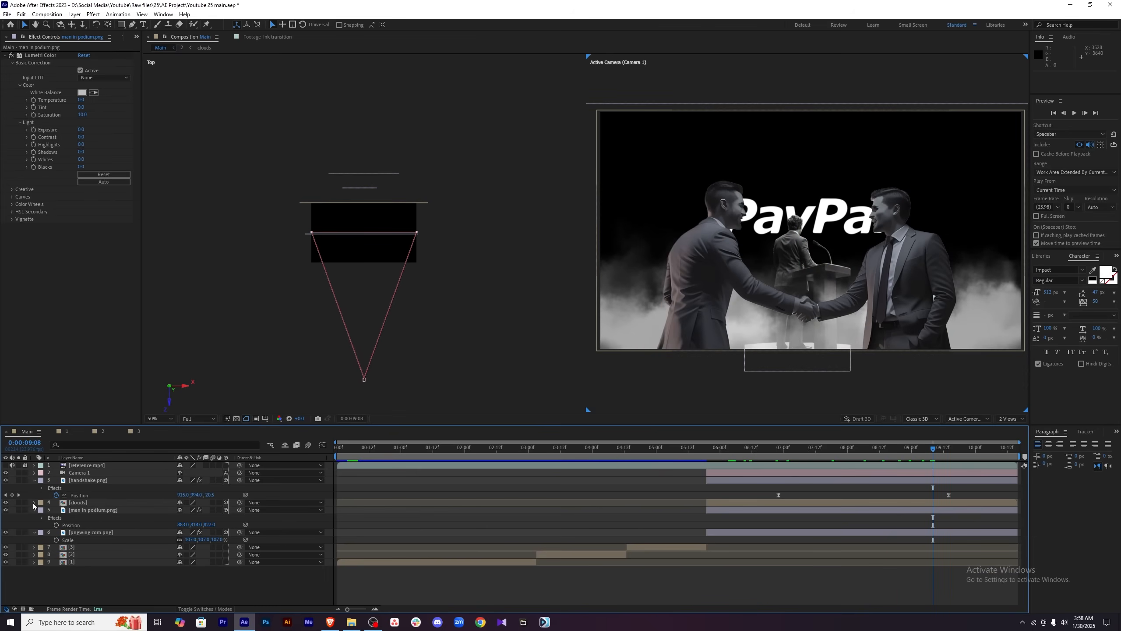
click(33, 503)
click(130, 503)
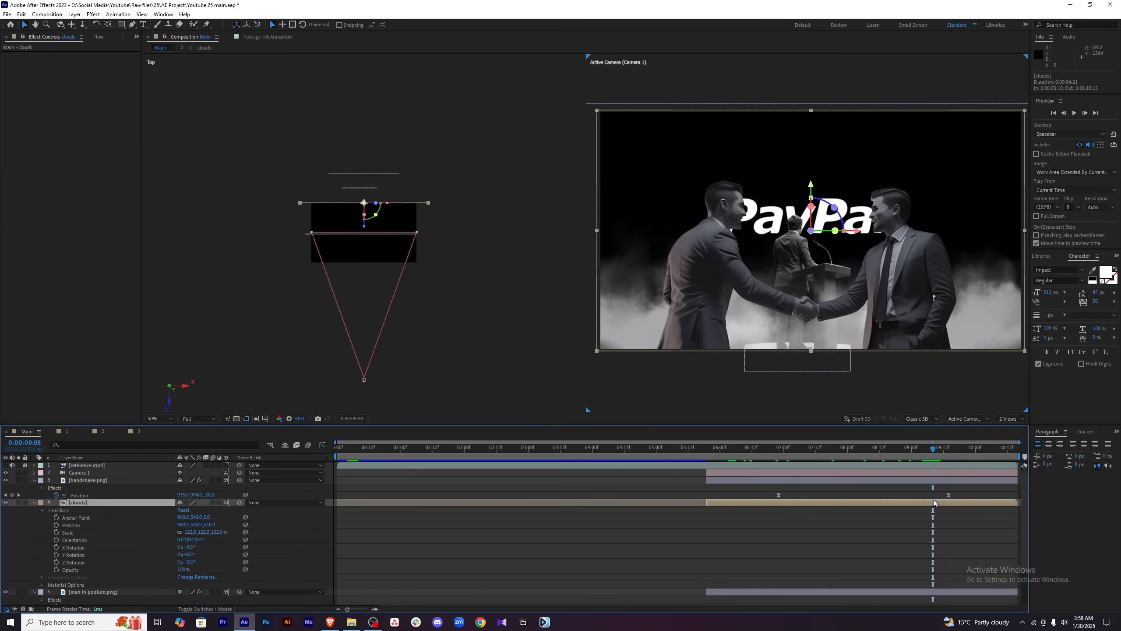
click(60, 44)
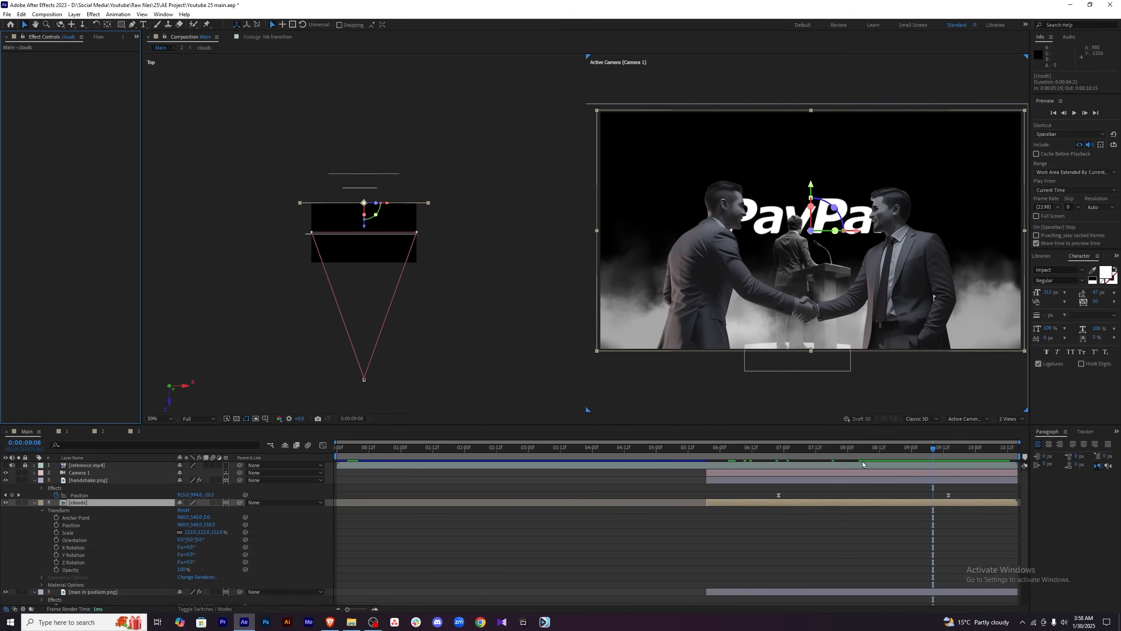
key(ctrl+space)
text(tin)
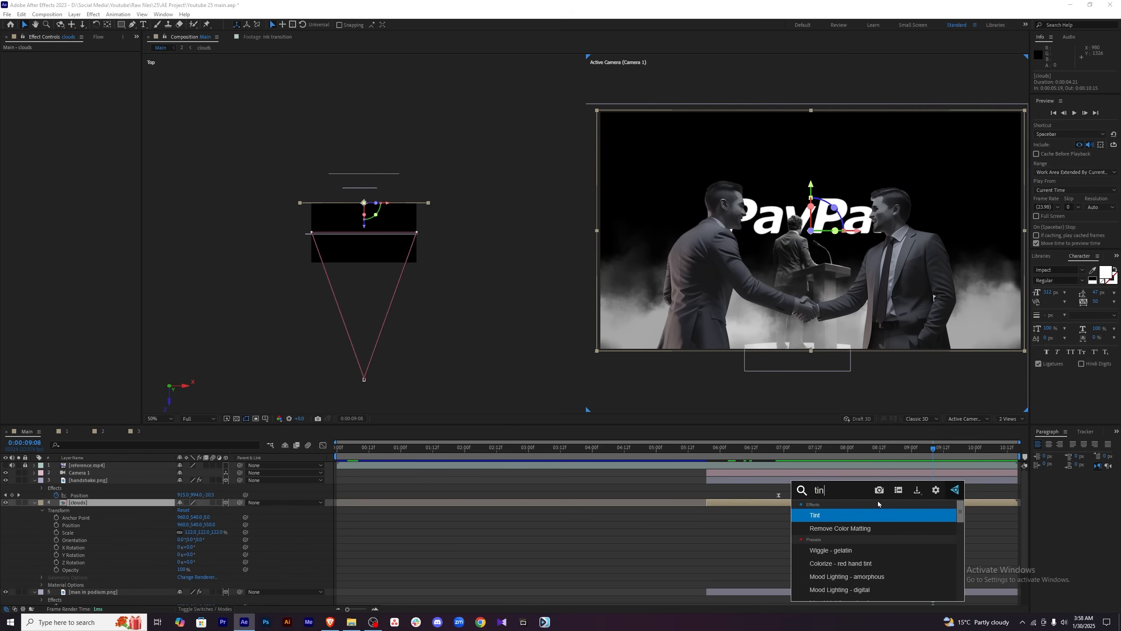
click(862, 513)
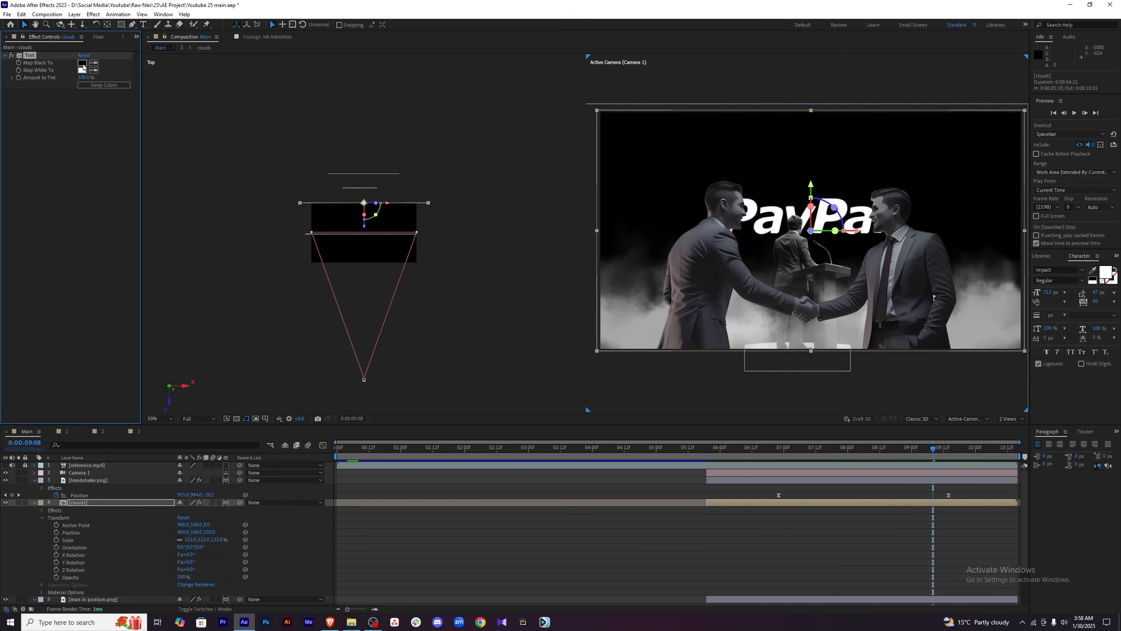
Set the clouds layer's Tint to map black to blue 0012FF and white to light blue 009CFF.
click(82, 63)
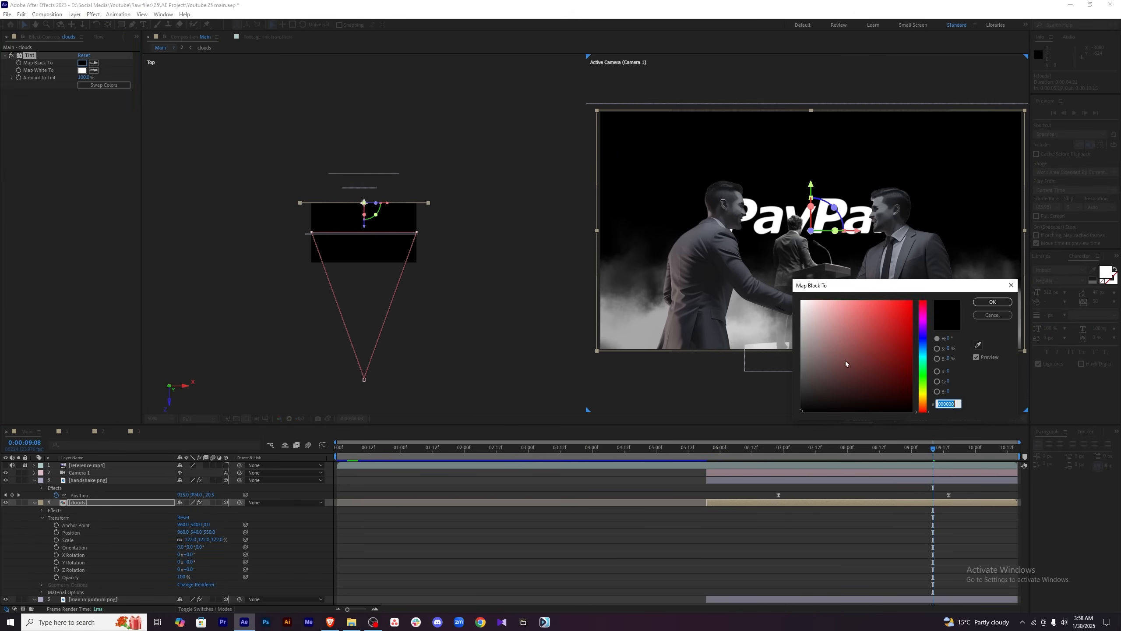
click(919, 376)
click(910, 305)
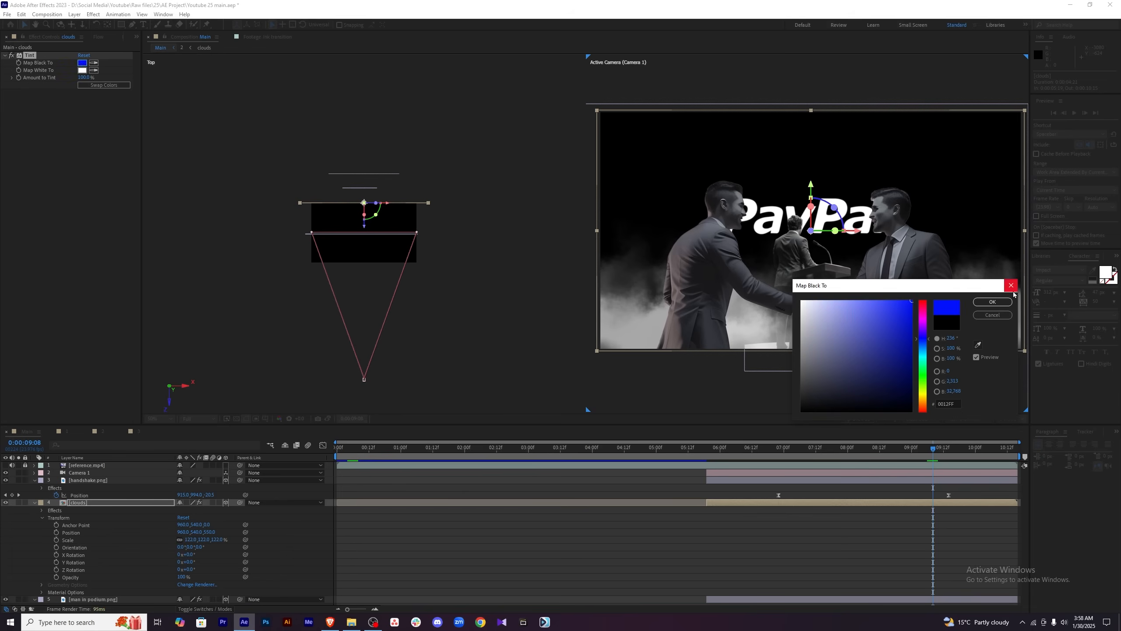
click(992, 302)
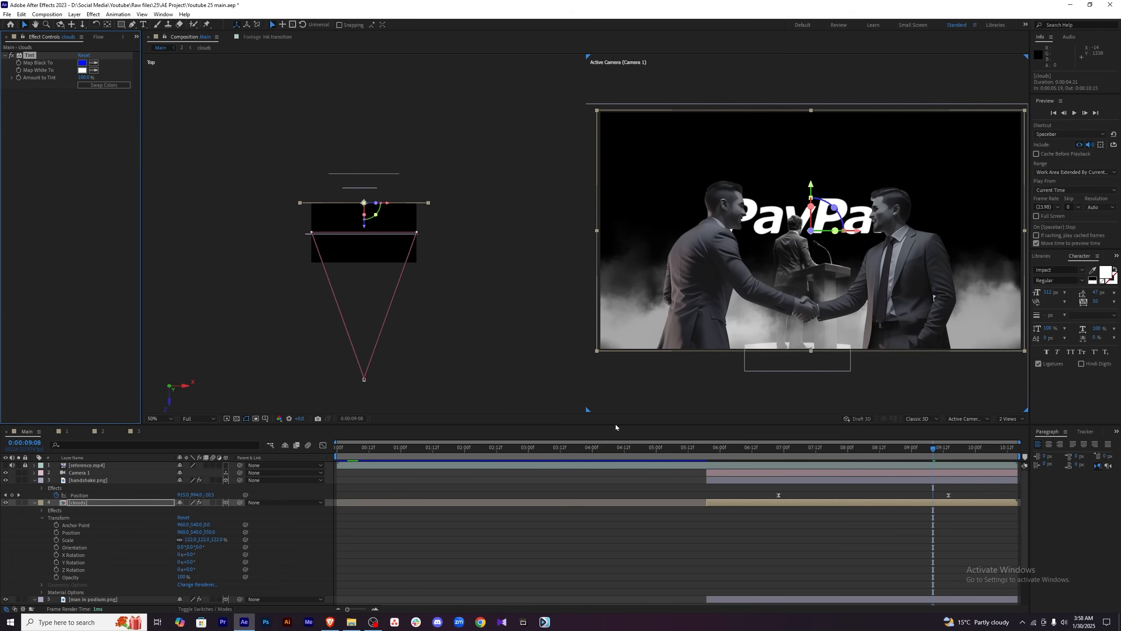
click(81, 70)
drag(925, 412, 925, 356)
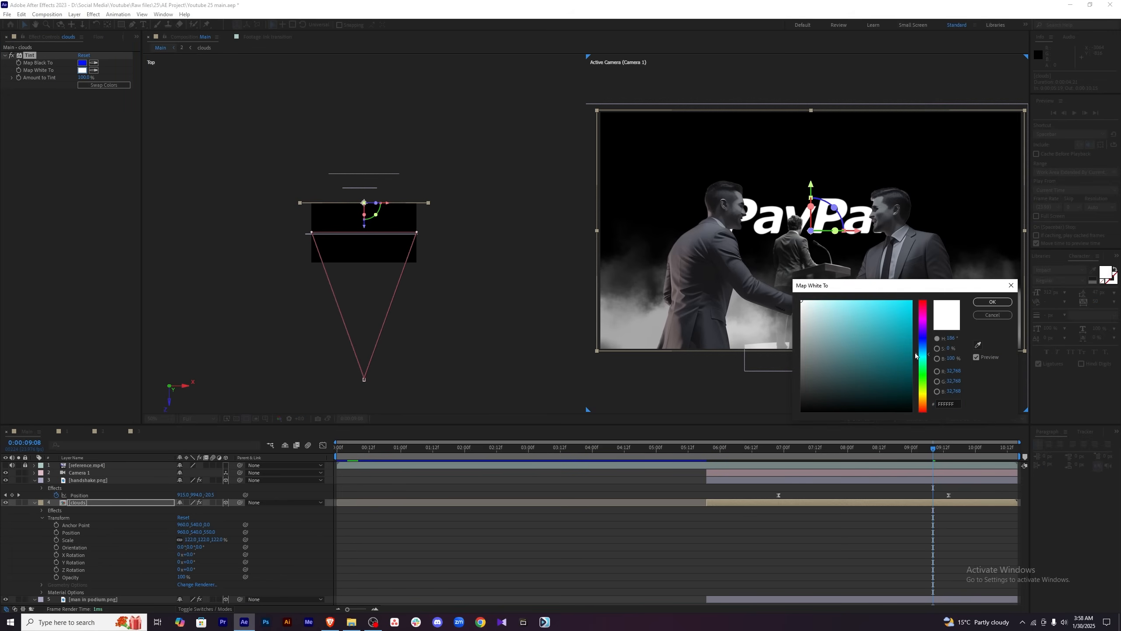
drag(907, 307, 920, 289)
click(923, 349)
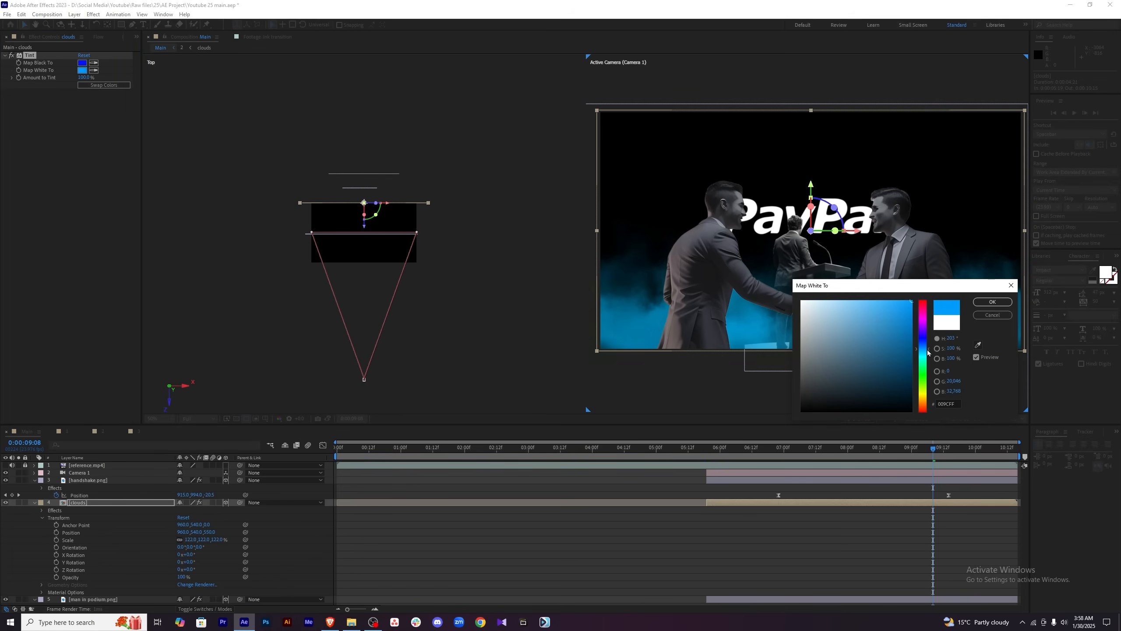
click(991, 303)
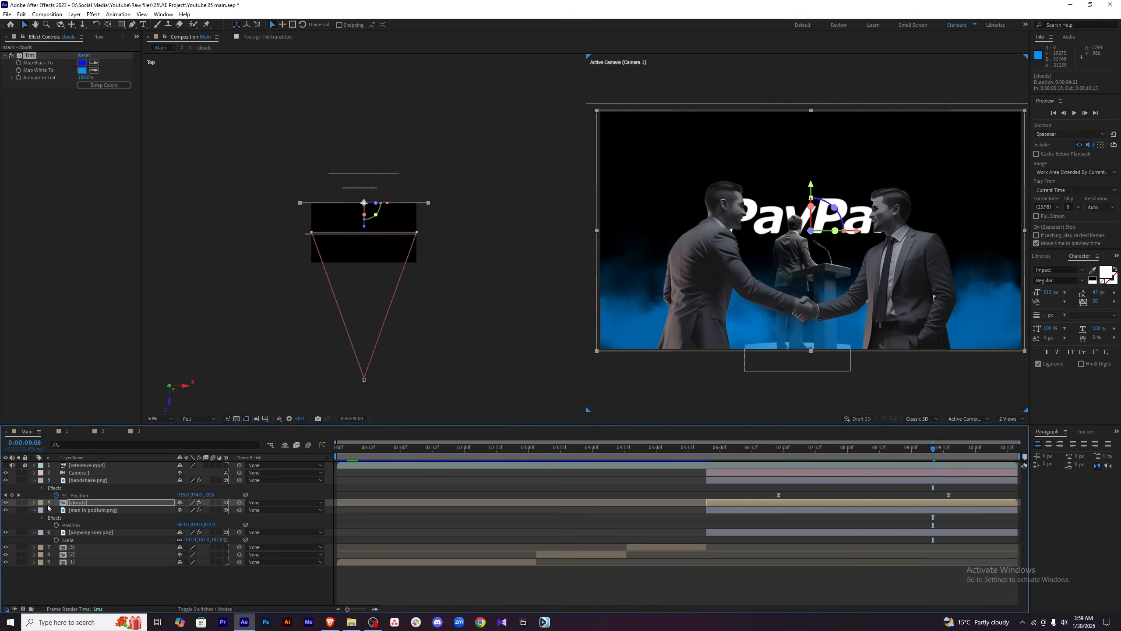
Copy the Levels effect from the clouds layer in composition 3 onto the clouds layer in Main.
click(139, 431)
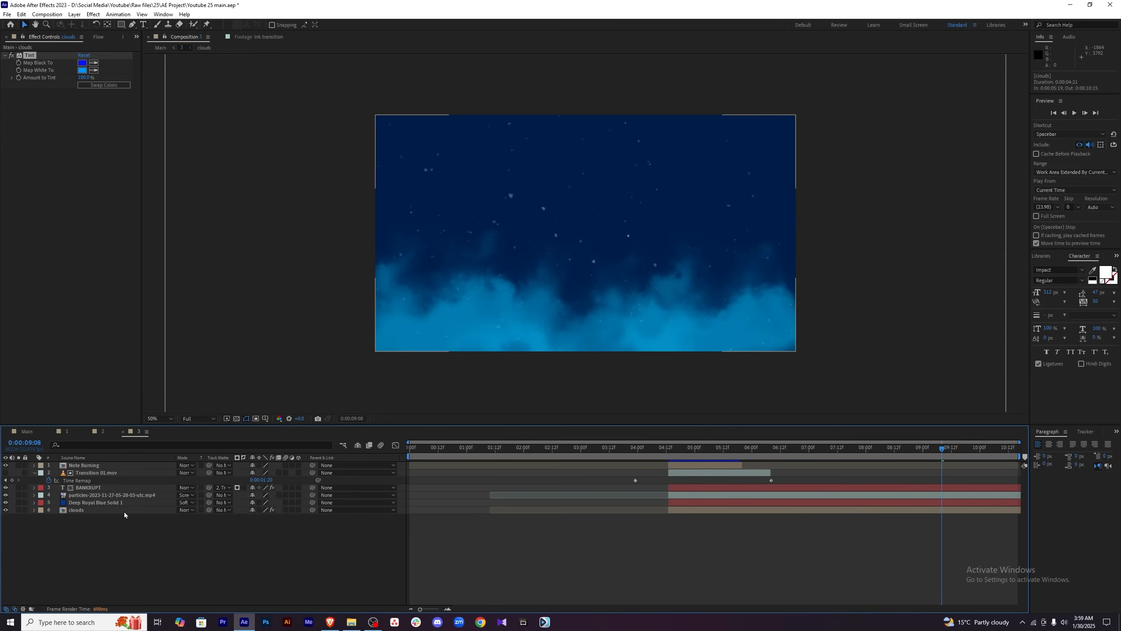
click(34, 56)
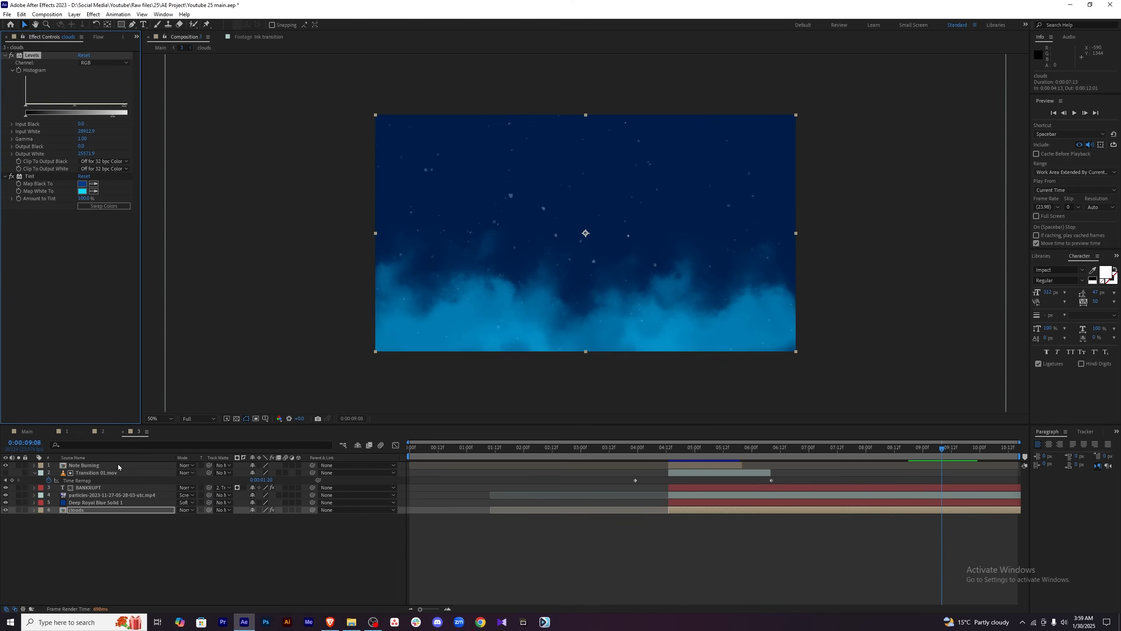
click(104, 433)
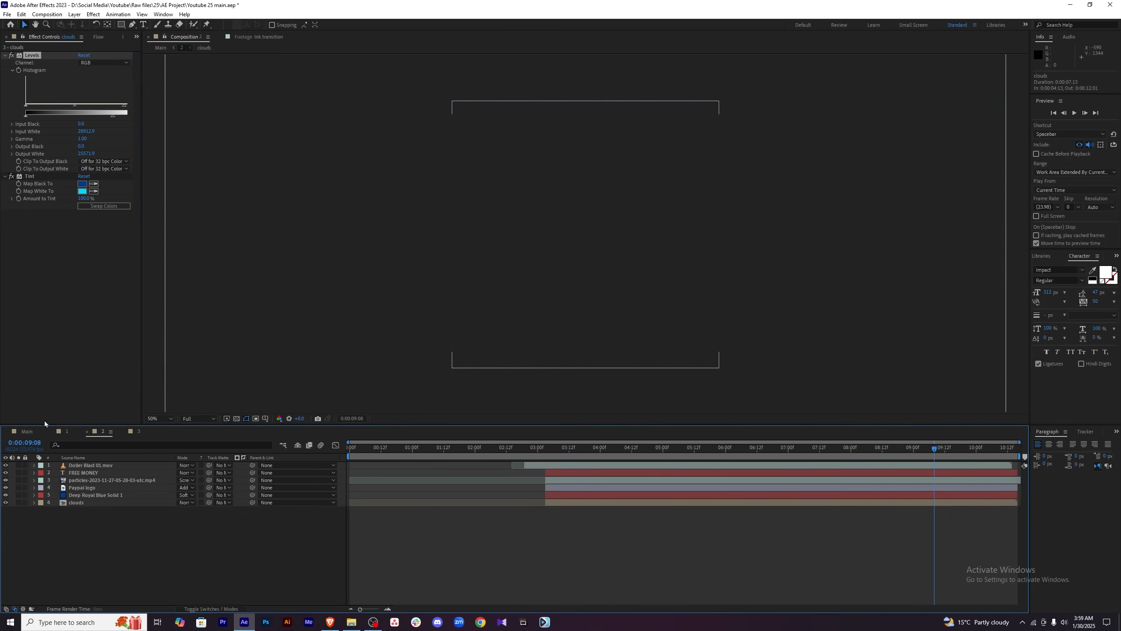
click(27, 431)
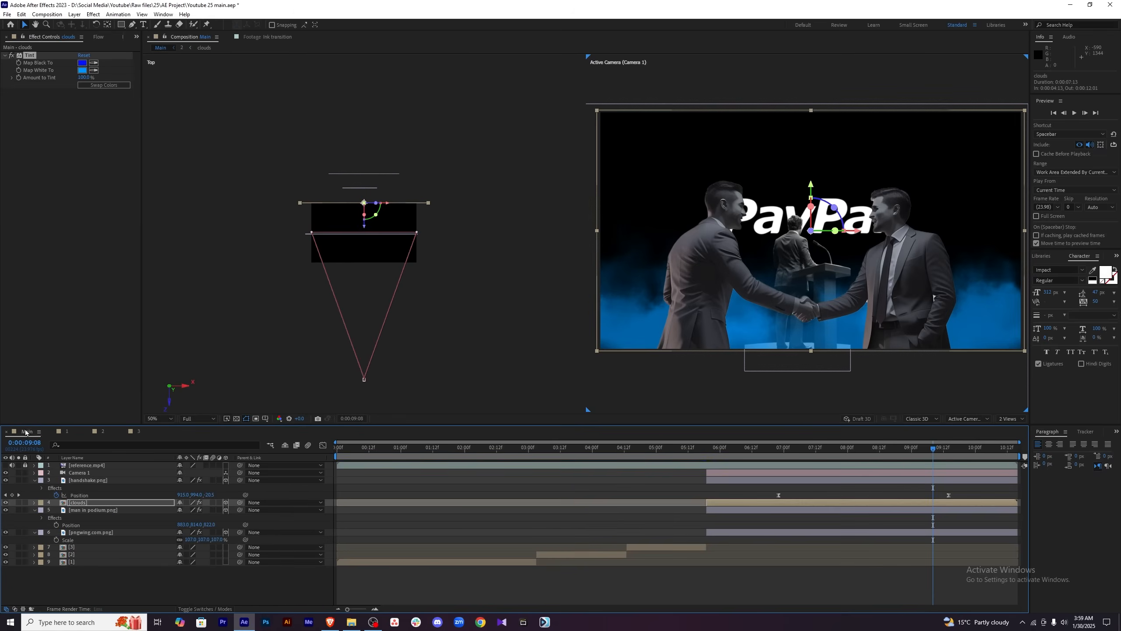
click(944, 502)
key(ctrl+v)
Preview the handshake shot and compare its frame at 0:00:09:03 with the reference video.
drag(944, 465, 820, 466)
key(space)
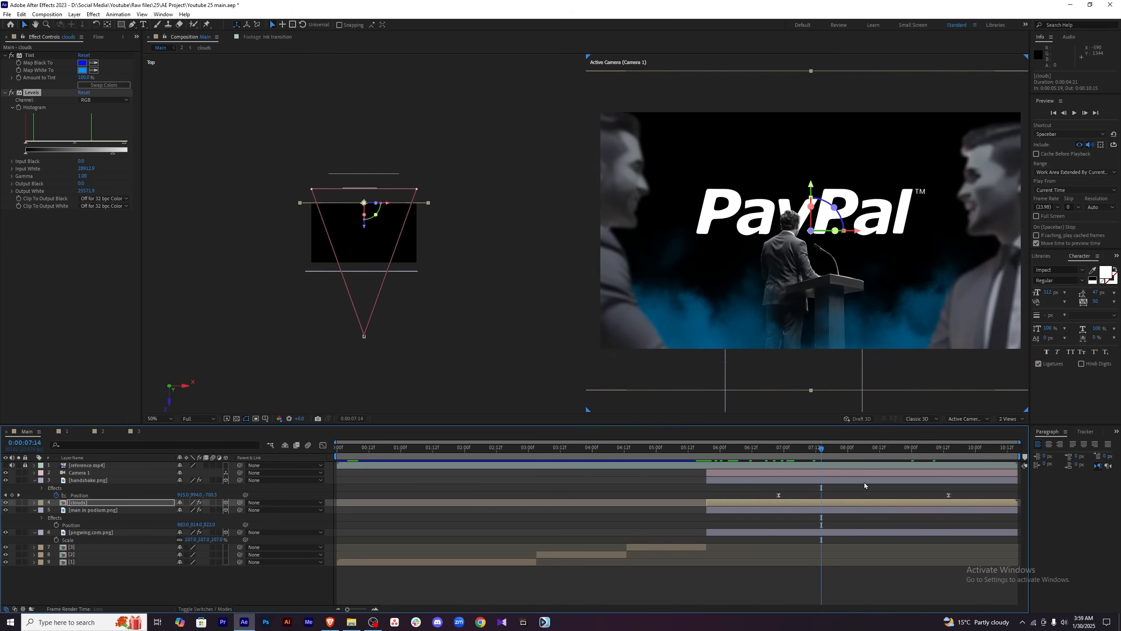
key(space)
key(F2)
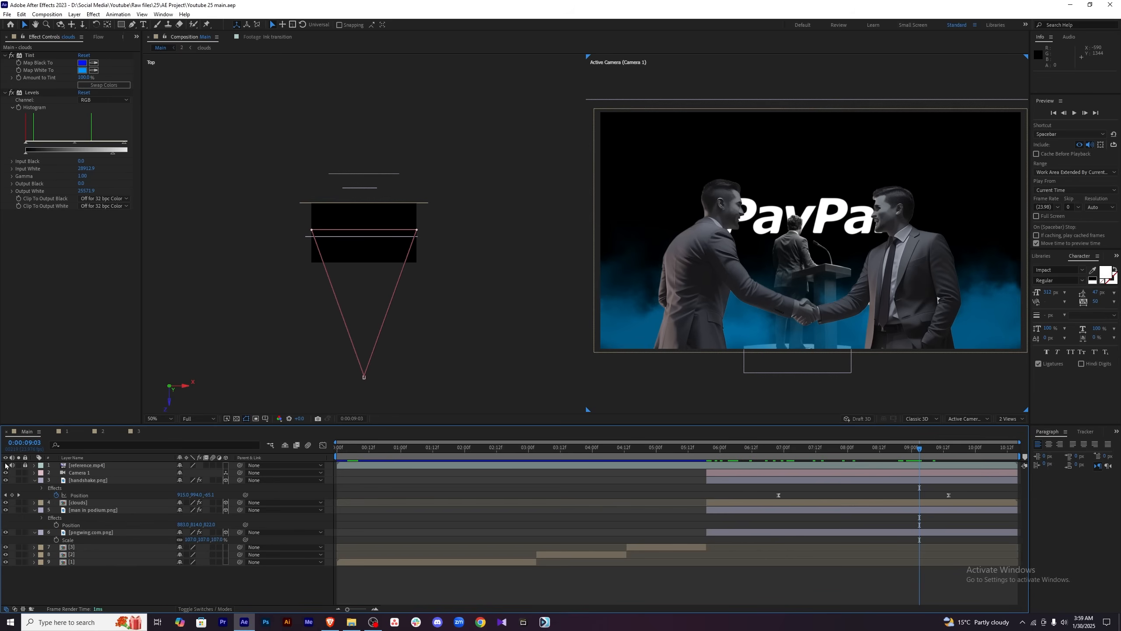
click(5, 465)
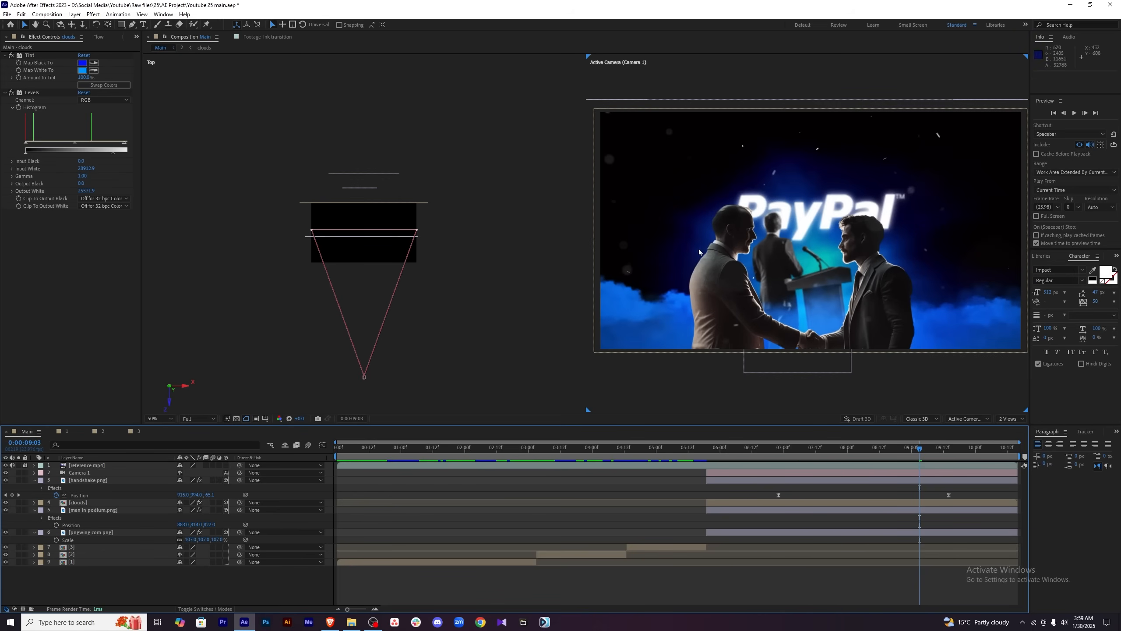
click(5, 465)
Duplicate the clouds layer in the Main composition and select the upper copy.
click(891, 505)
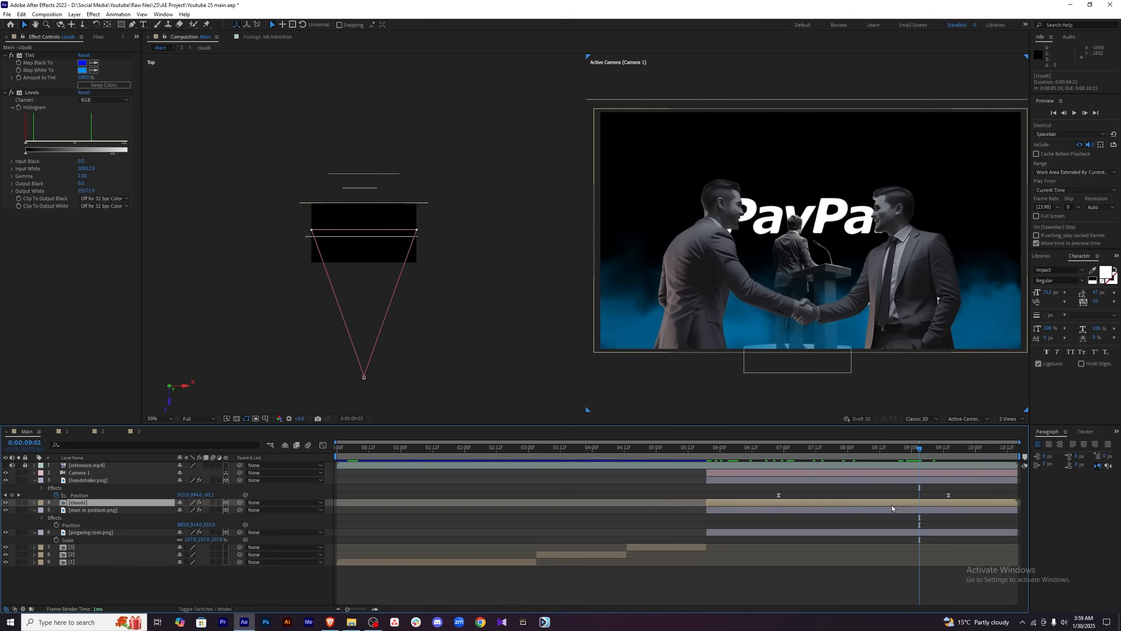
key(ctrl+d)
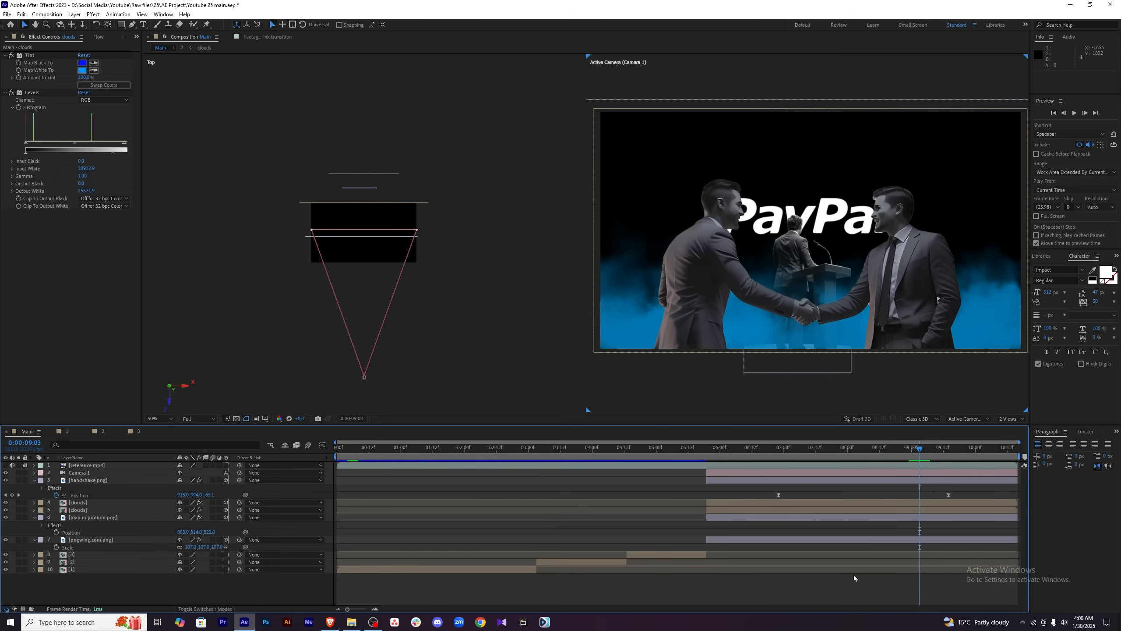
click(907, 505)
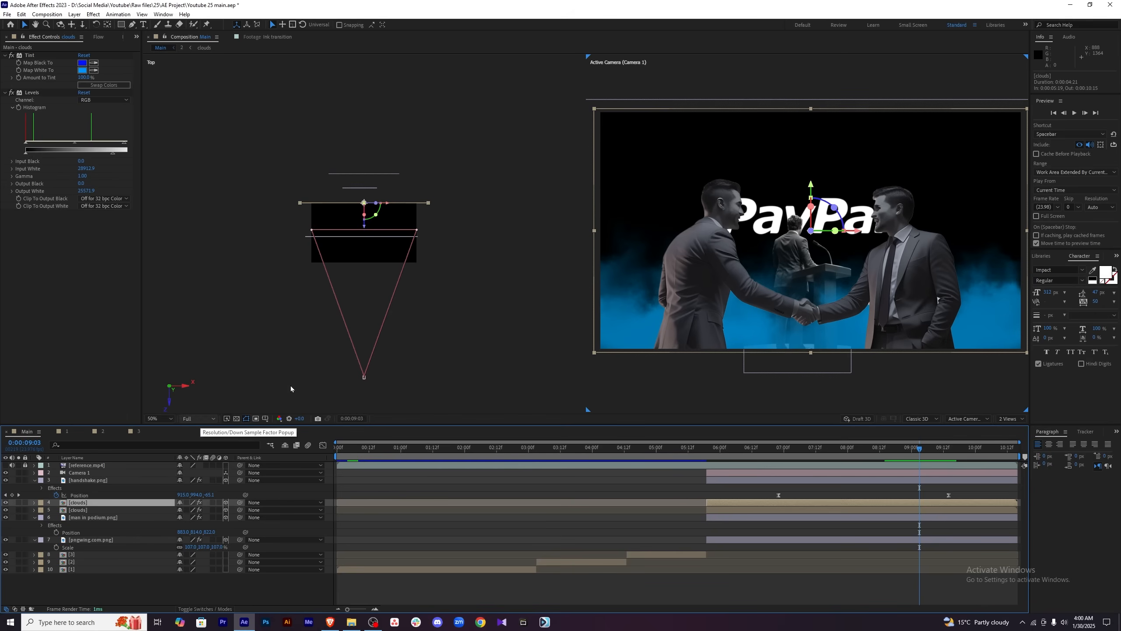
Switch the composition to 1 View and move the upper clouds layer to about X 1523, Y 44.
click(1006, 420)
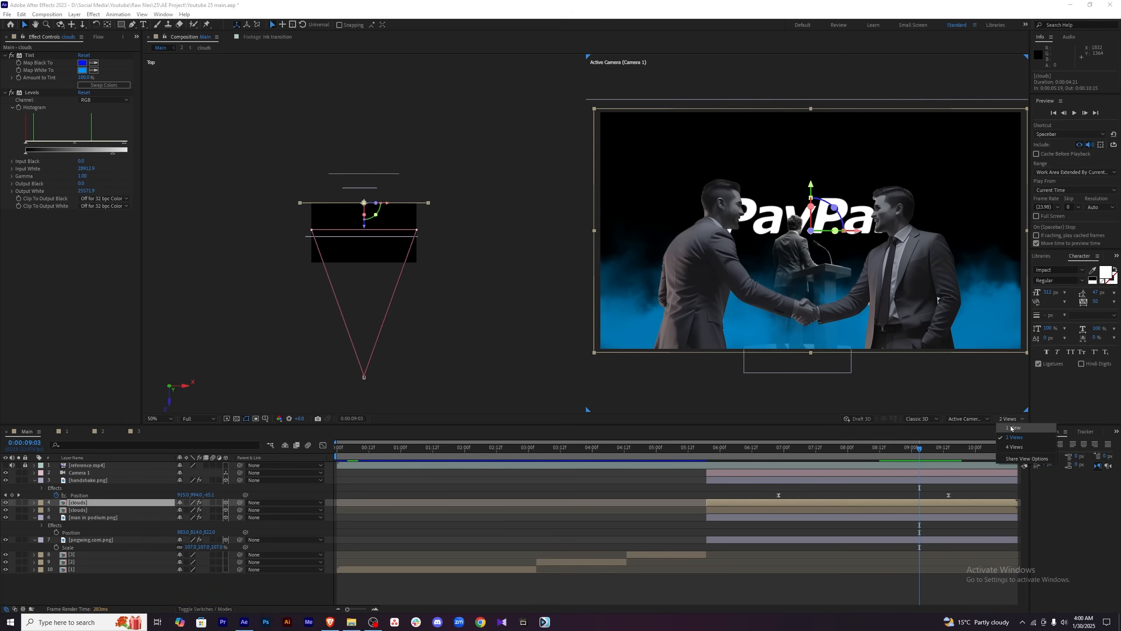
click(1011, 426)
click(918, 494)
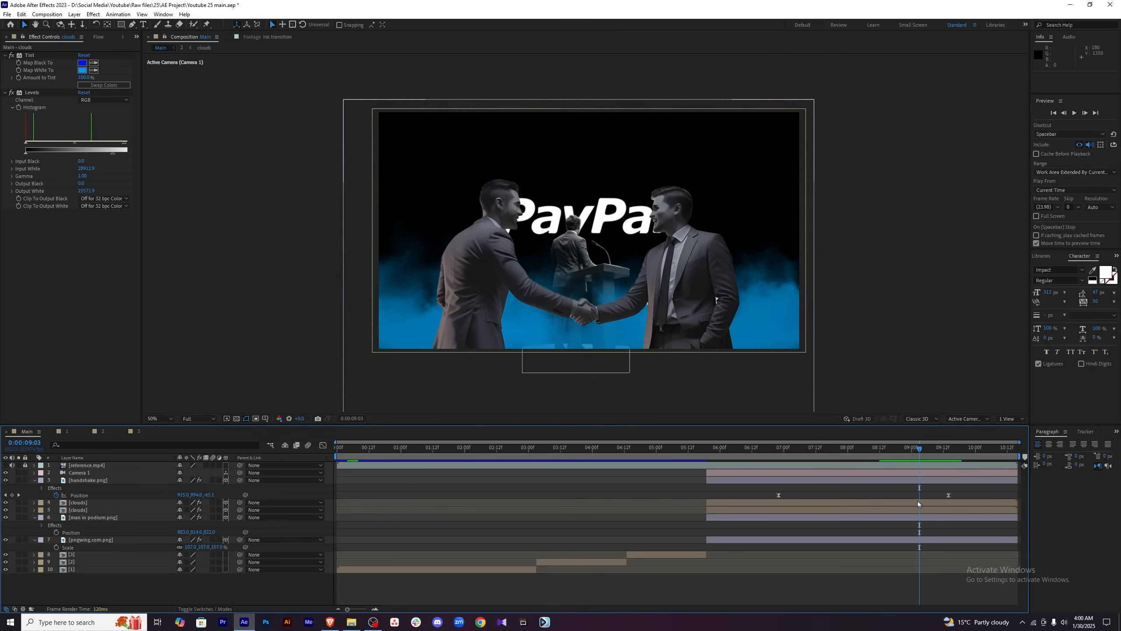
click(918, 502)
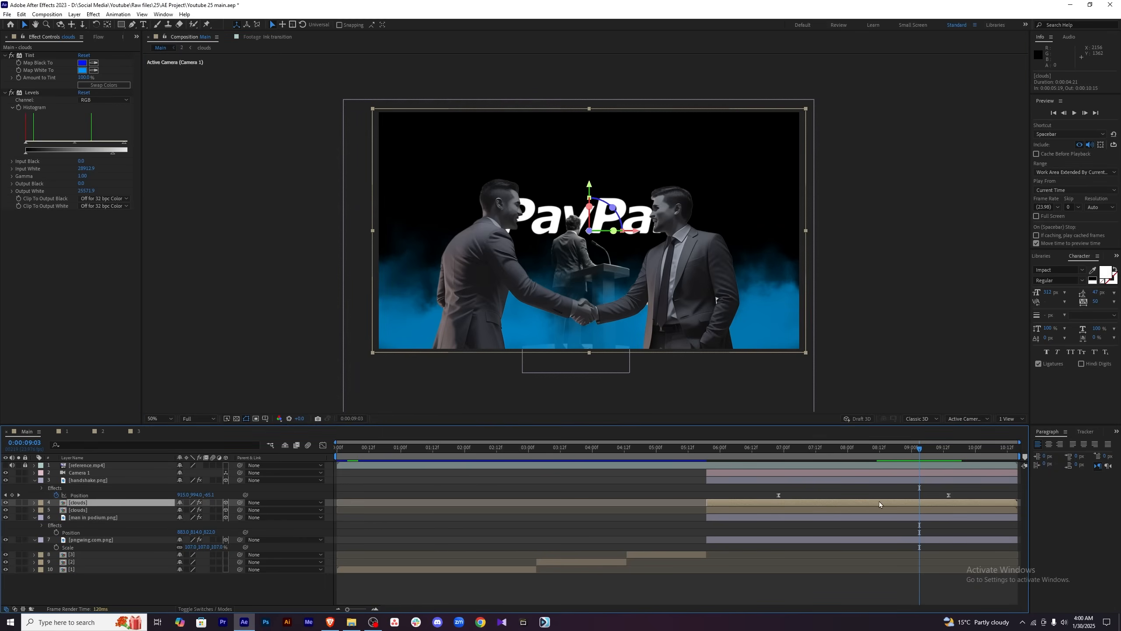
key(p)
drag(198, 510, 0, 507)
drag(183, 510, 431, 510)
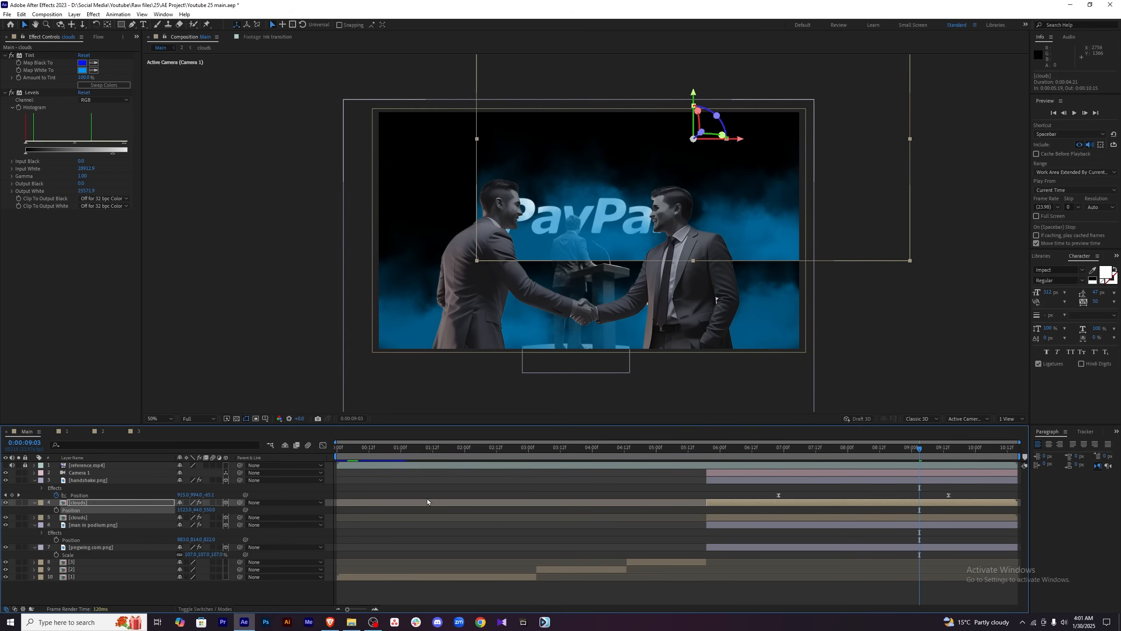
Try moving the upper white solid inside the clouds precomp toward the frame's centre, and undo the move.
double_click(937, 503)
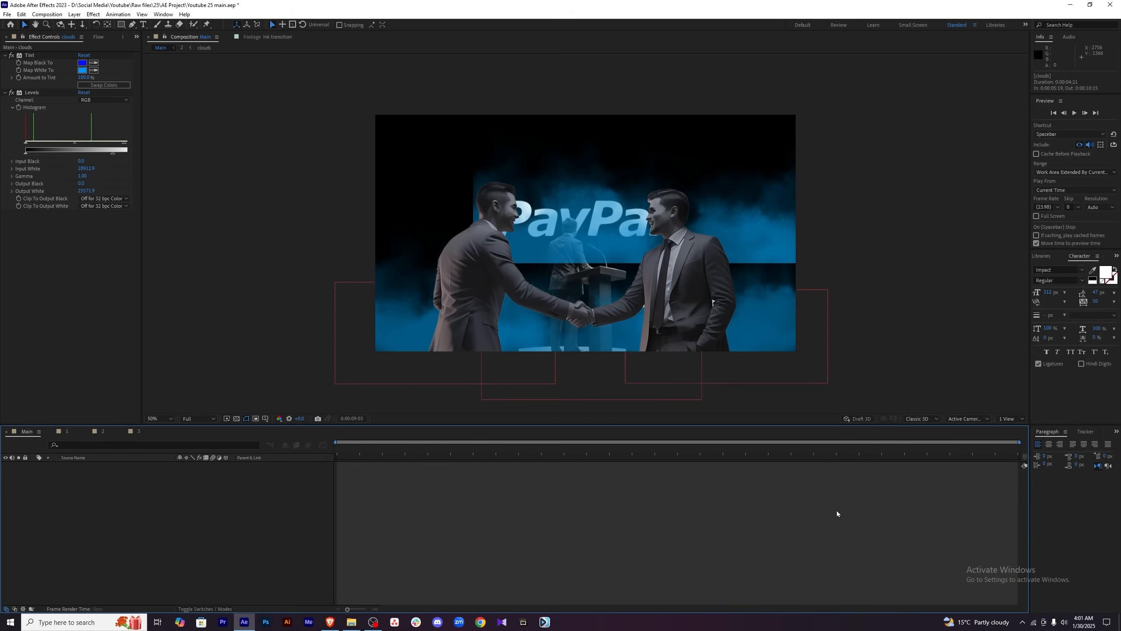
click(920, 474)
key(p)
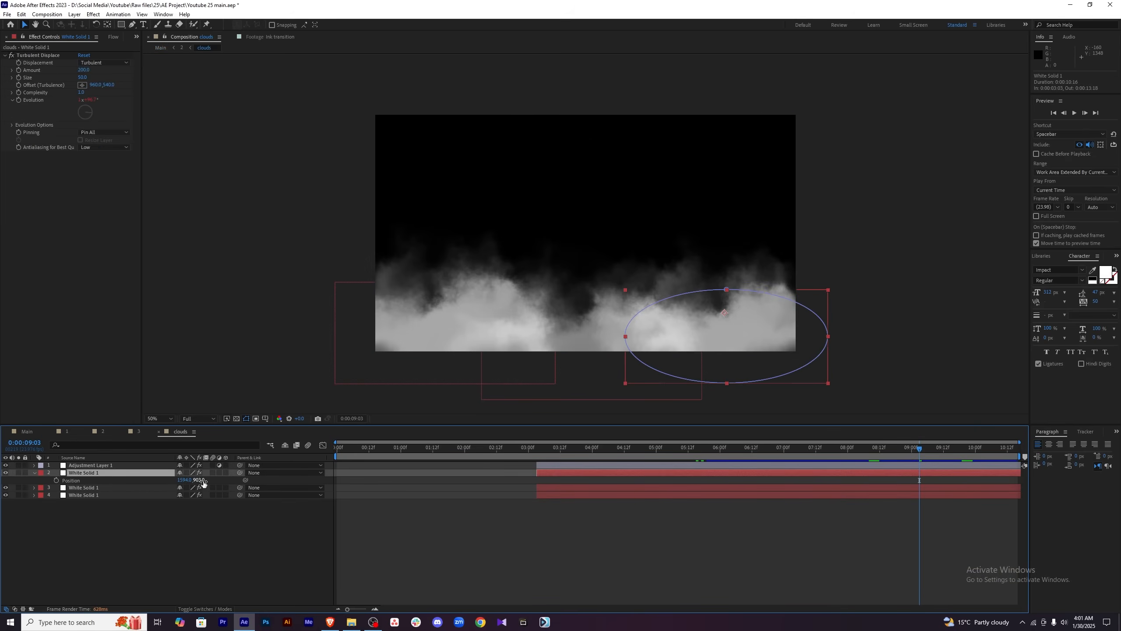
drag(203, 481, 39, 476)
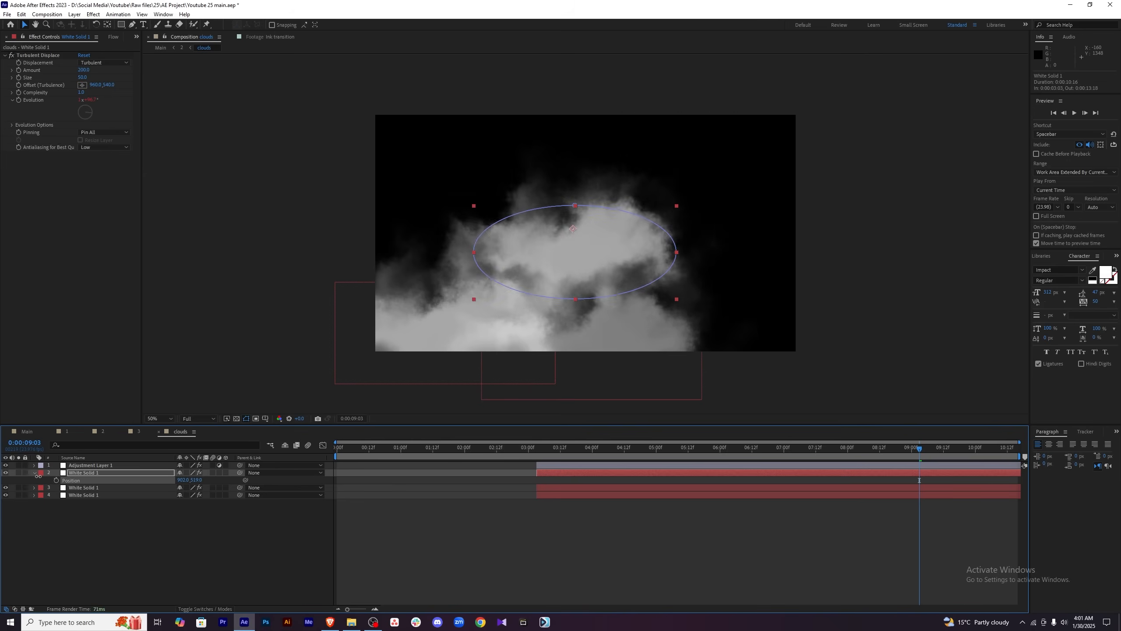
click(27, 431)
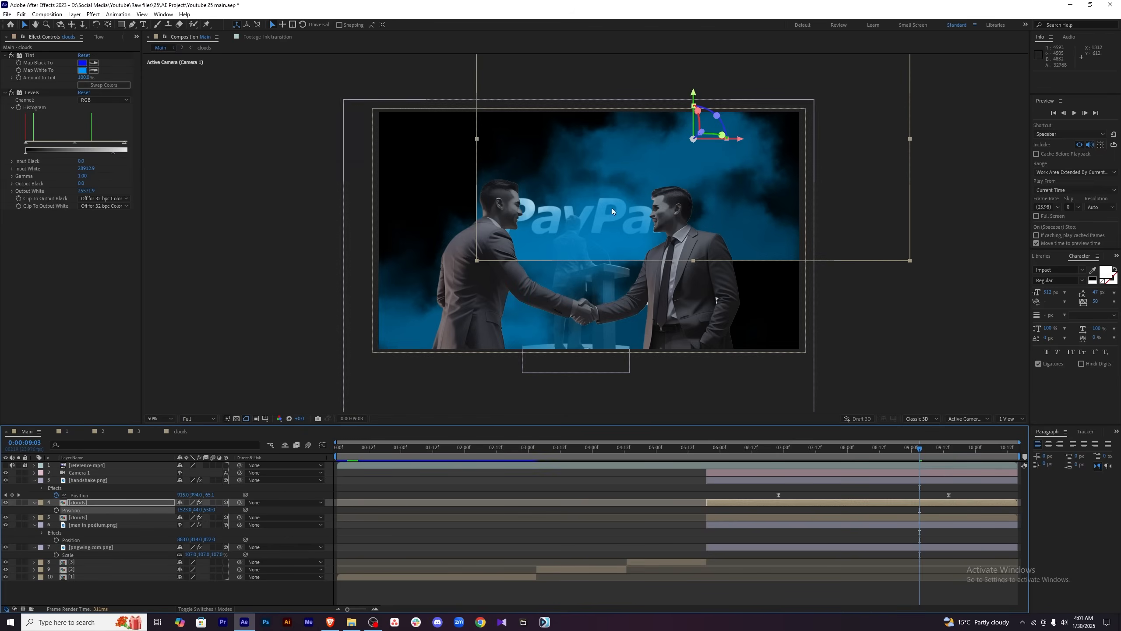
key(ctrl+z)
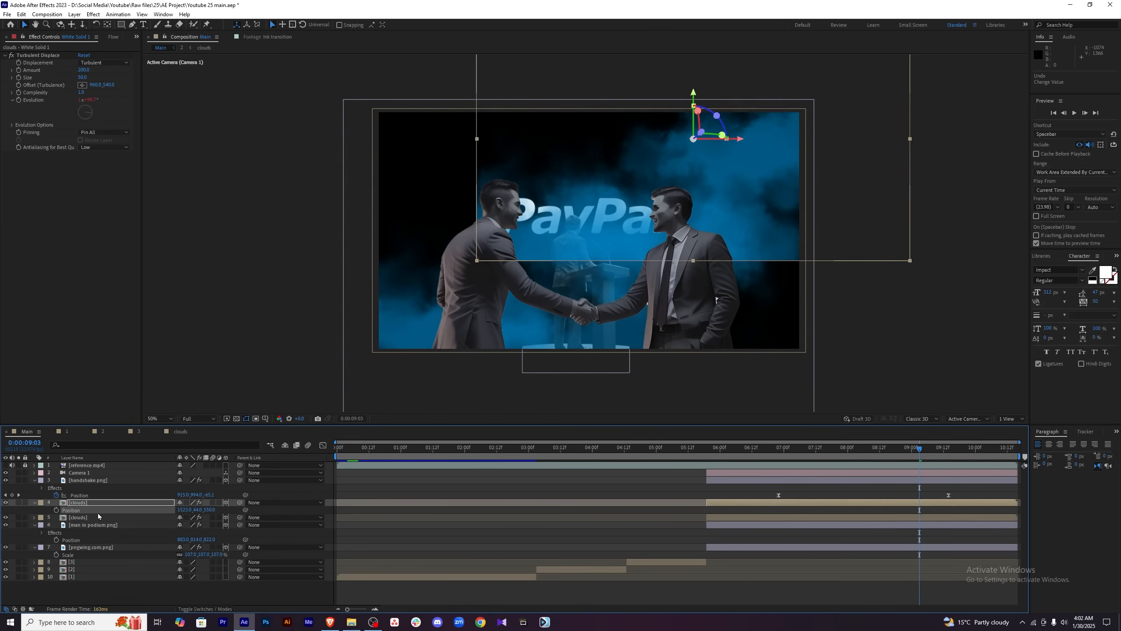
click(882, 503)
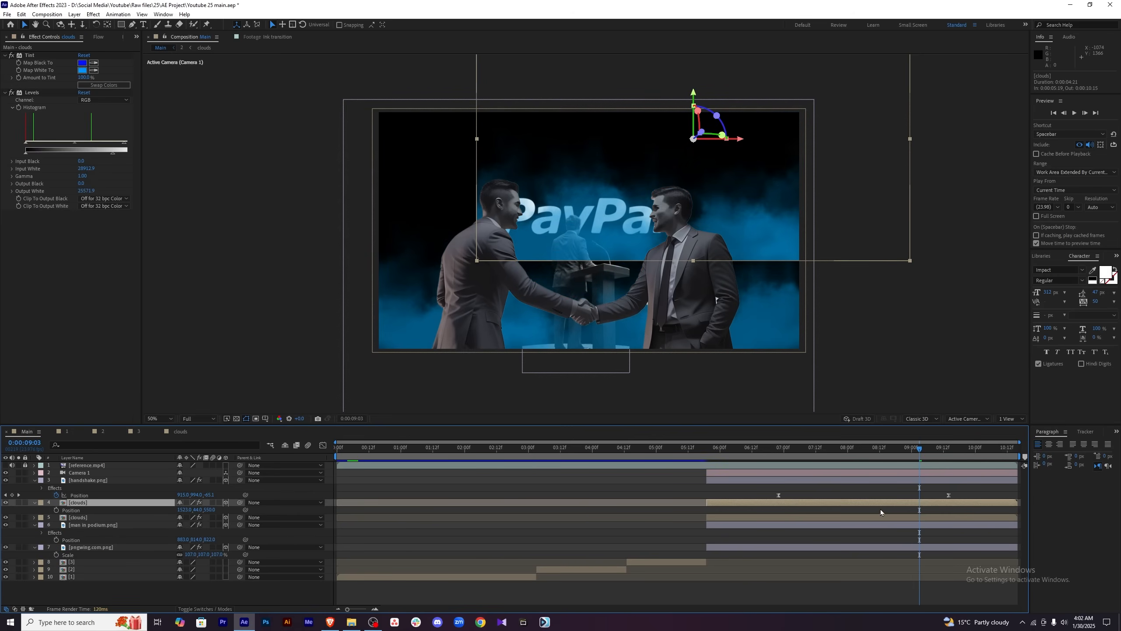
double_click(881, 505)
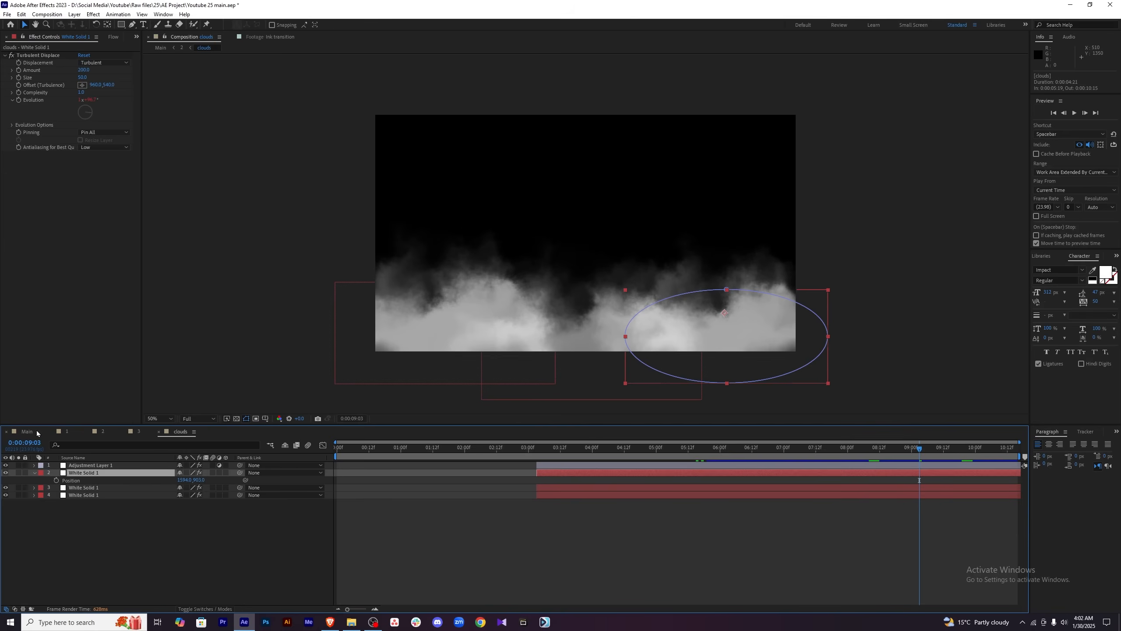
click(27, 431)
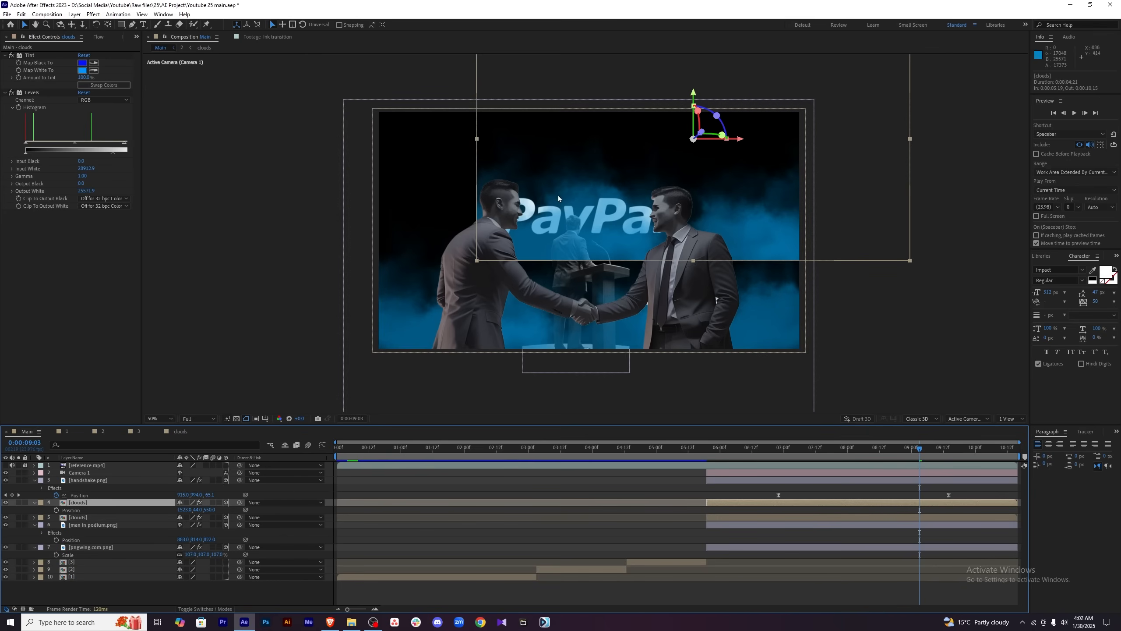
Add an elliptical mask around the PayPal logo on the upper clouds layer and feather it about 150 px.
drag(121, 24, 162, 46)
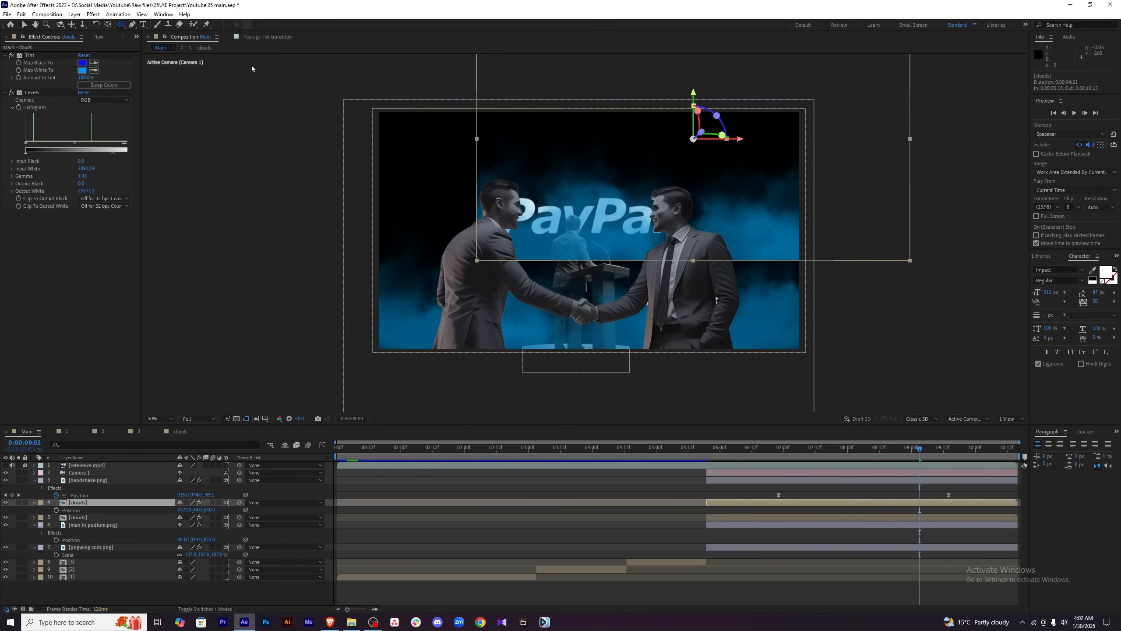
drag(498, 181, 703, 261)
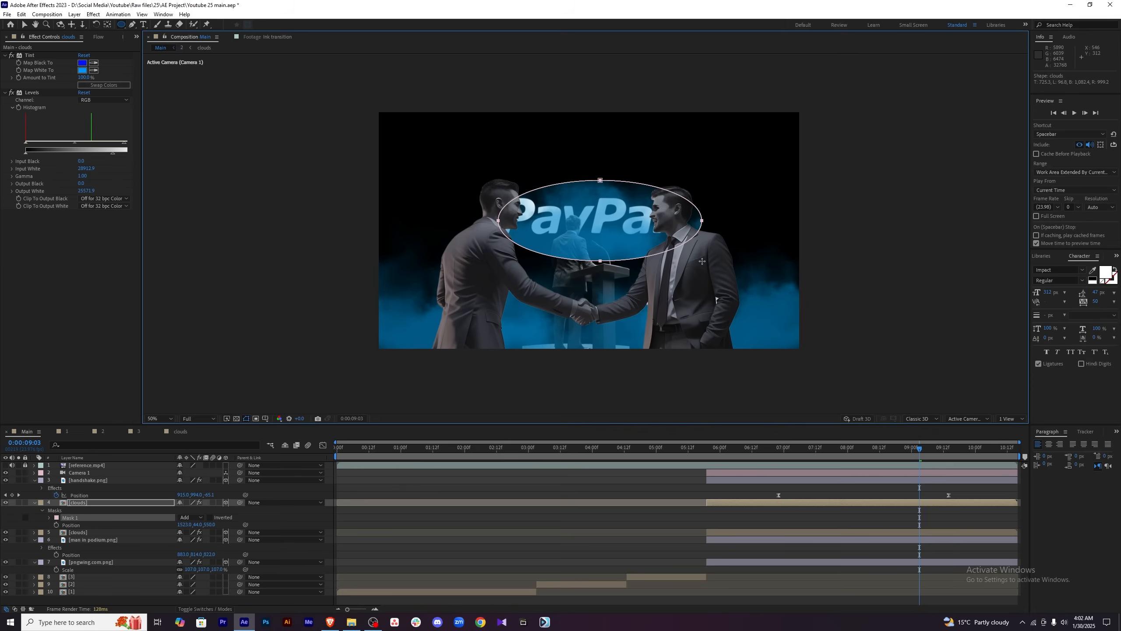
click(50, 518)
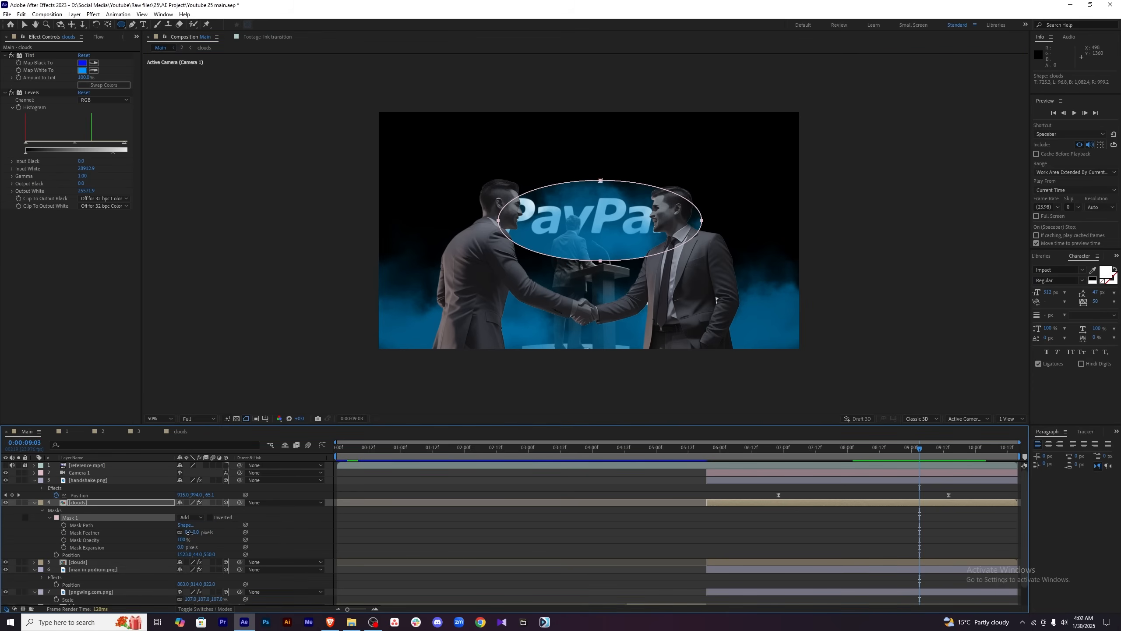
drag(189, 533, 240, 530)
click(885, 505)
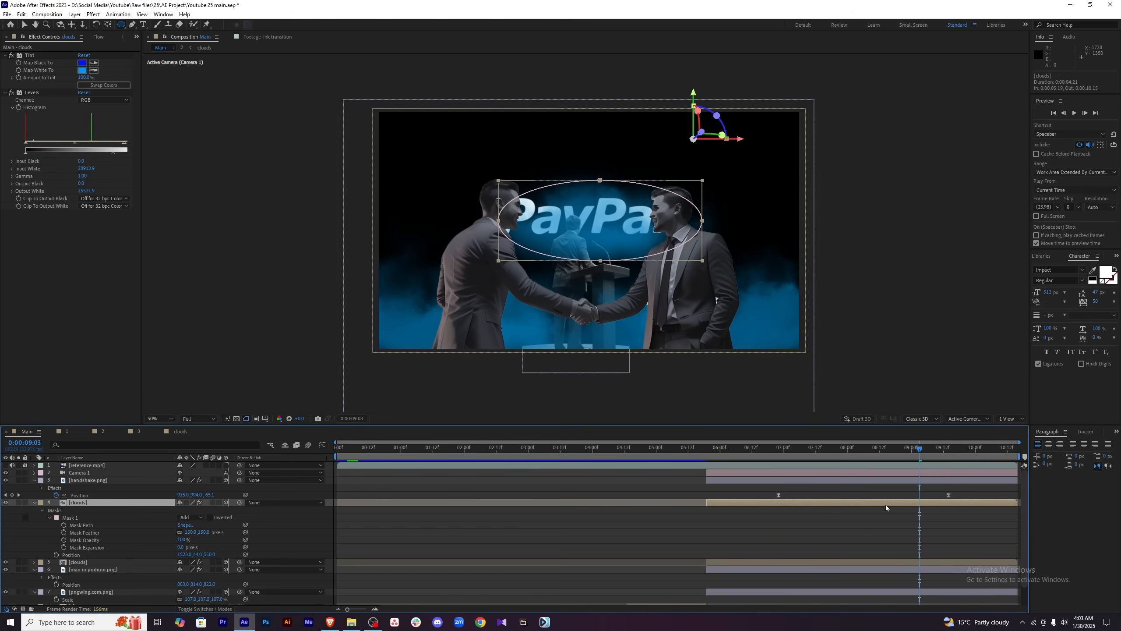
Reshape the clouds mask by raising its bottom, top and side points so the ellipse surrounds the PayPal logo higher up.
key(v)
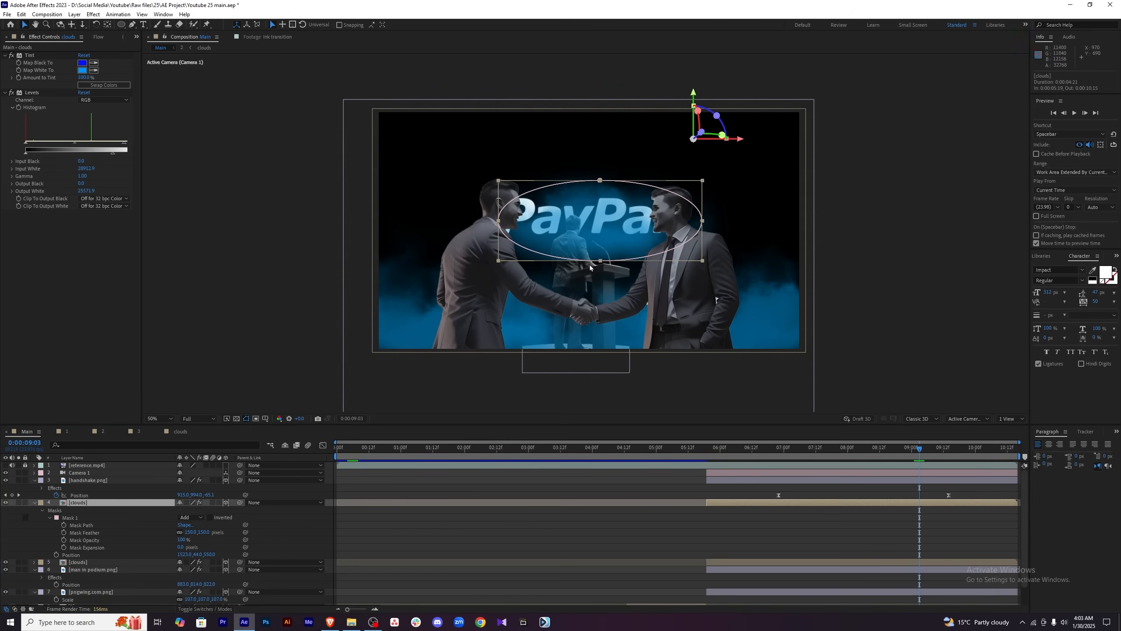
drag(600, 261, 592, 243)
click(600, 180)
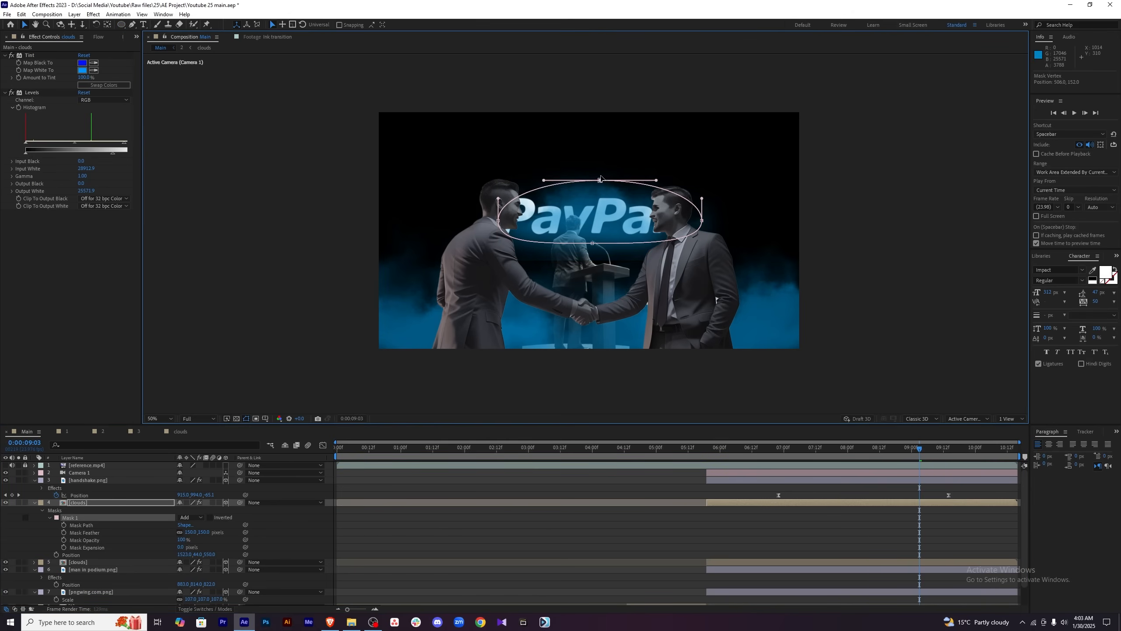
drag(600, 180, 600, 162)
drag(498, 220, 496, 206)
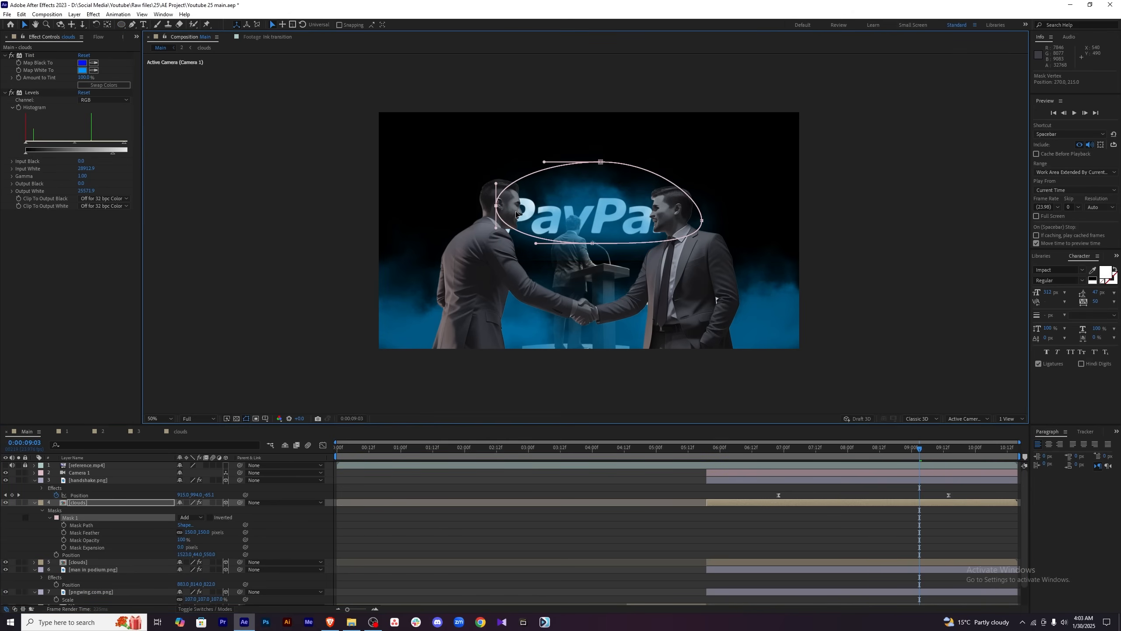
drag(703, 221, 704, 212)
click(592, 243)
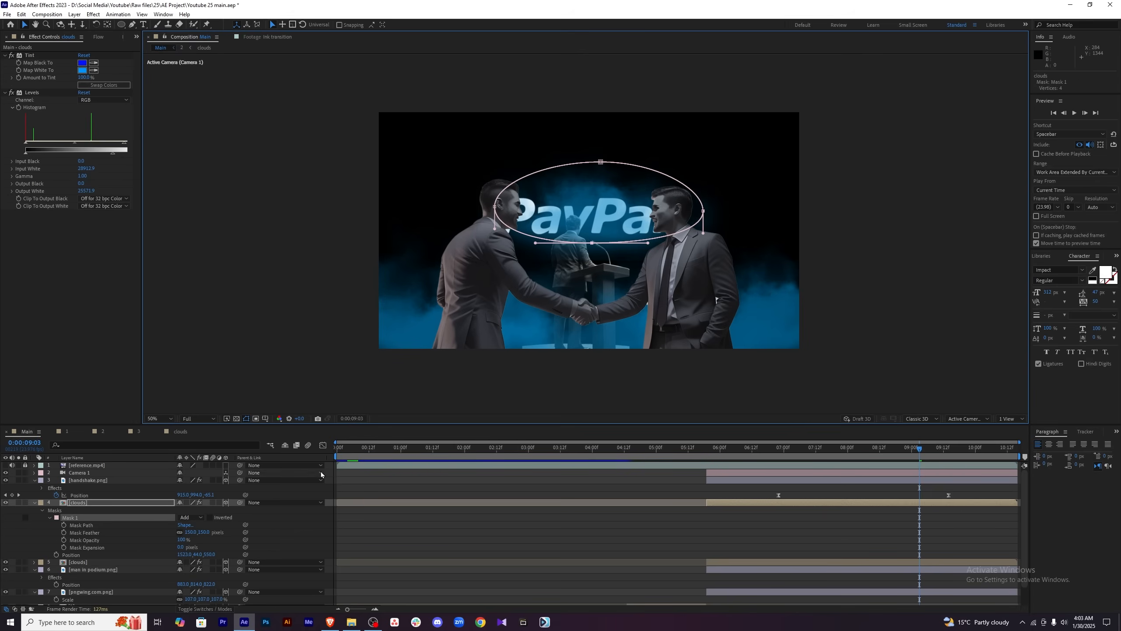
Set the upper clouds layer's mask feather to 120 px and collapse the layer's properties.
drag(191, 533, 181, 533)
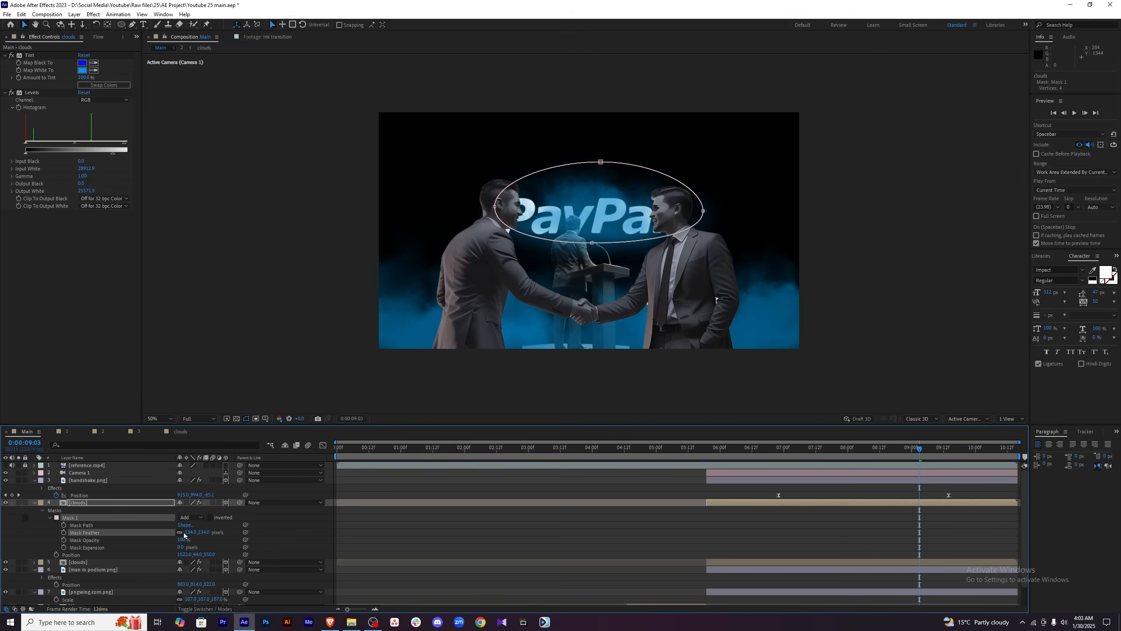
click(504, 518)
click(944, 504)
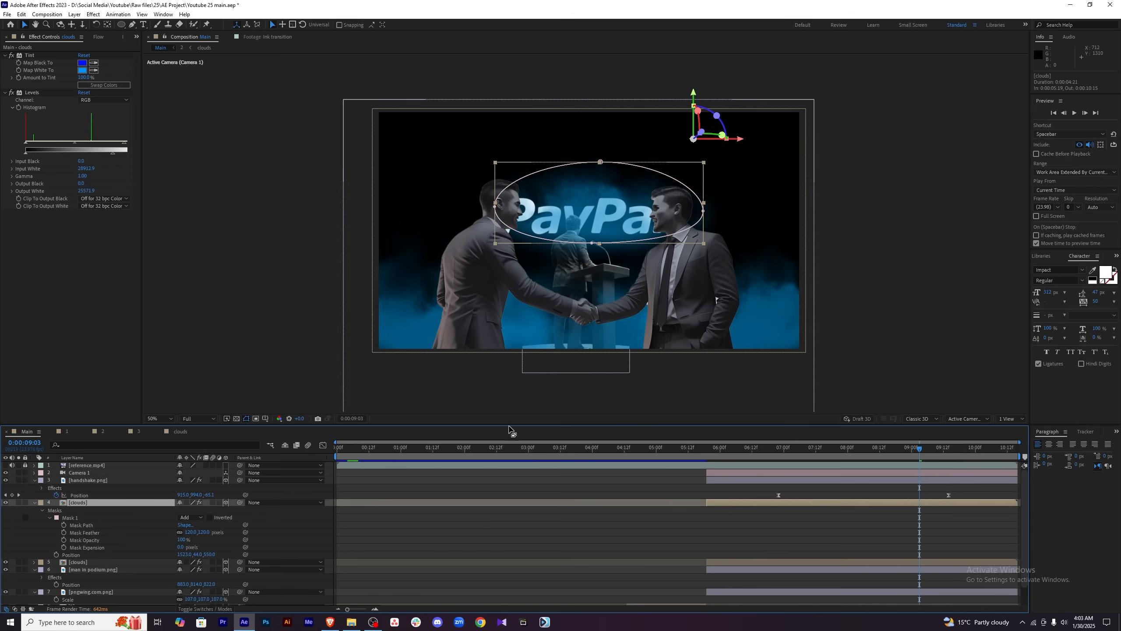
click(35, 502)
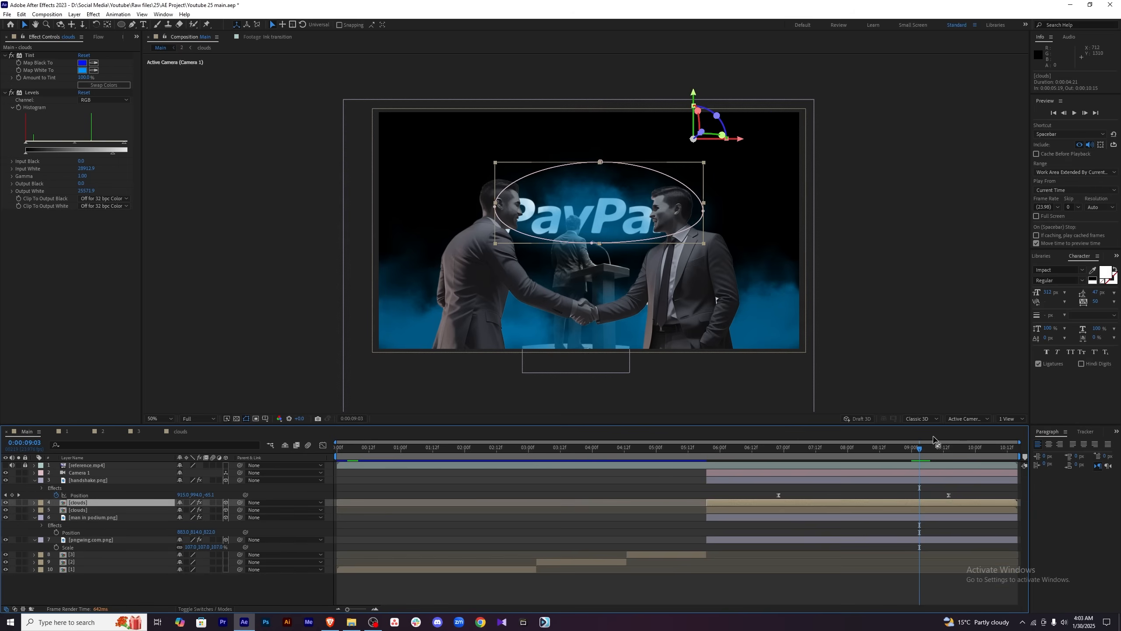
Show the composition in 2 Views and rename the upper clouds layer as clouds 2.
click(1009, 418)
click(1015, 442)
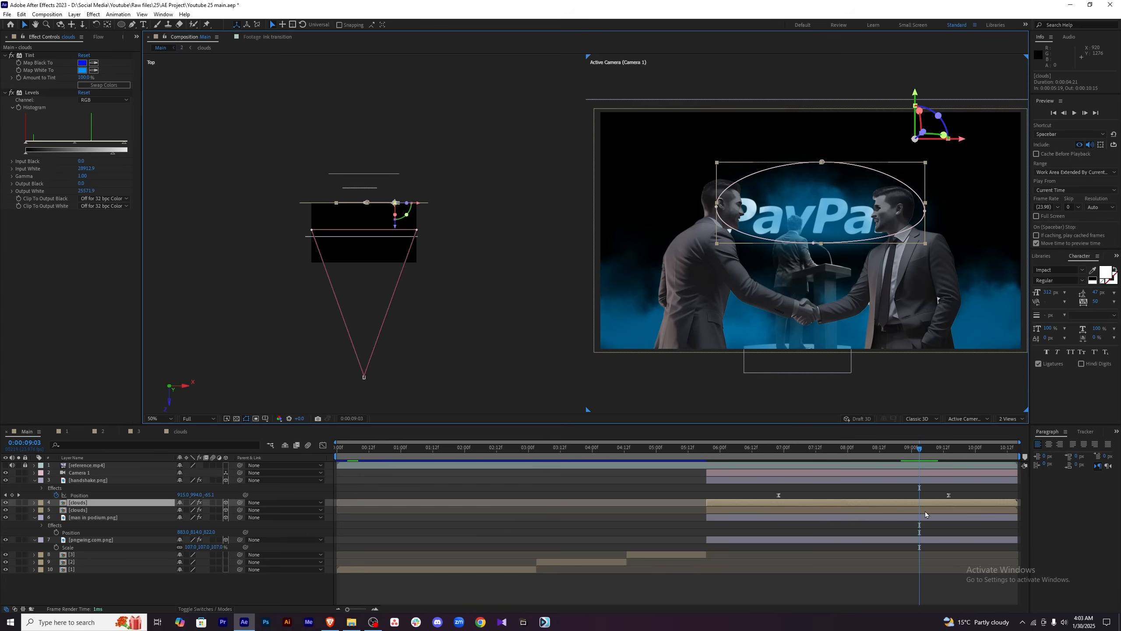
click(86, 503)
key(Return)
text(2)
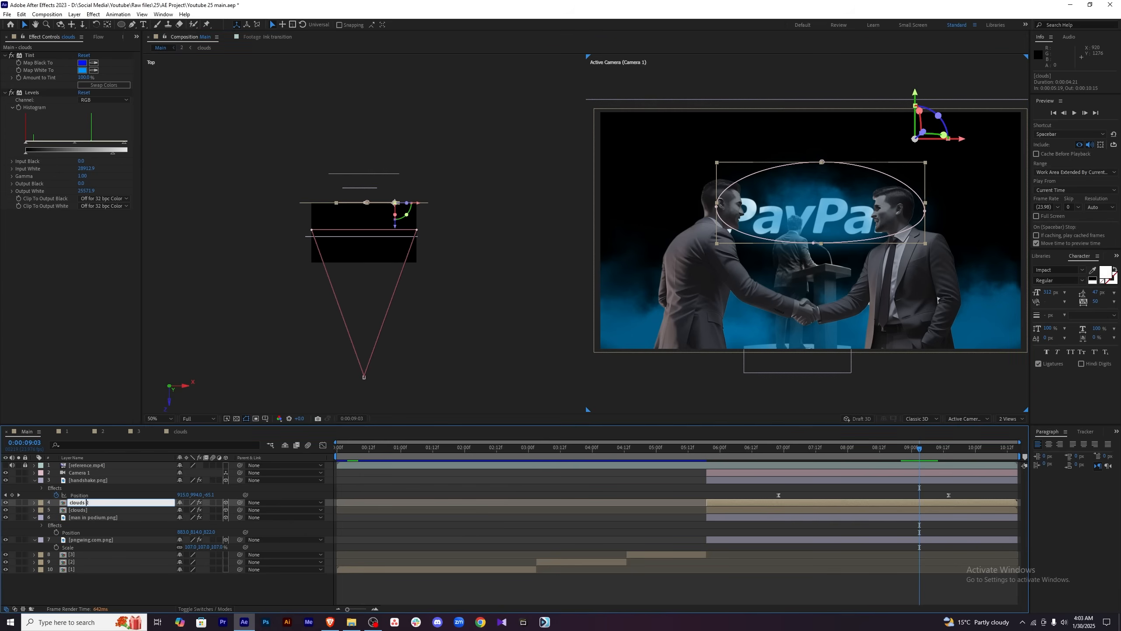
key(Return)
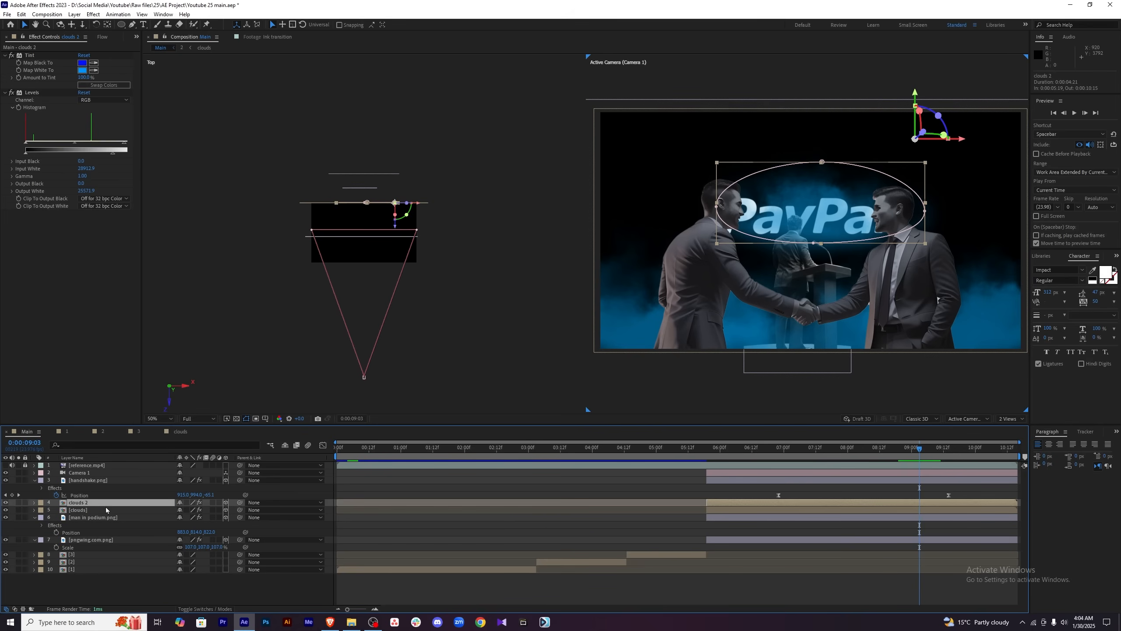
Place the clouds 2 layer beneath the pngwing.com.png logo layer and set its Z position to about 1233.
drag(105, 507, 106, 551)
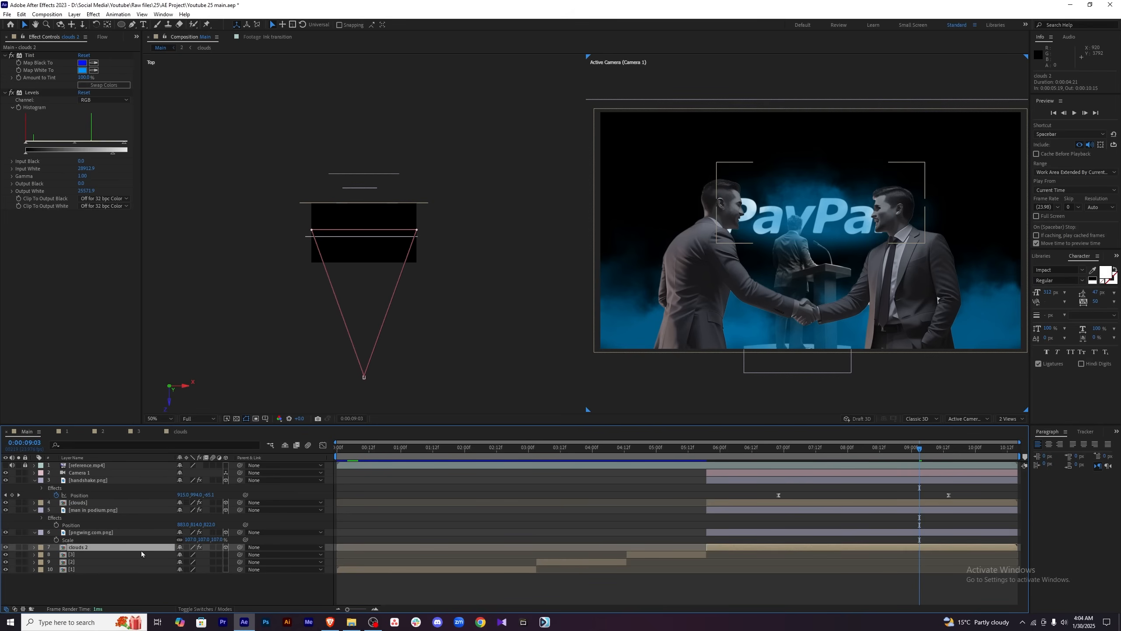
key(p)
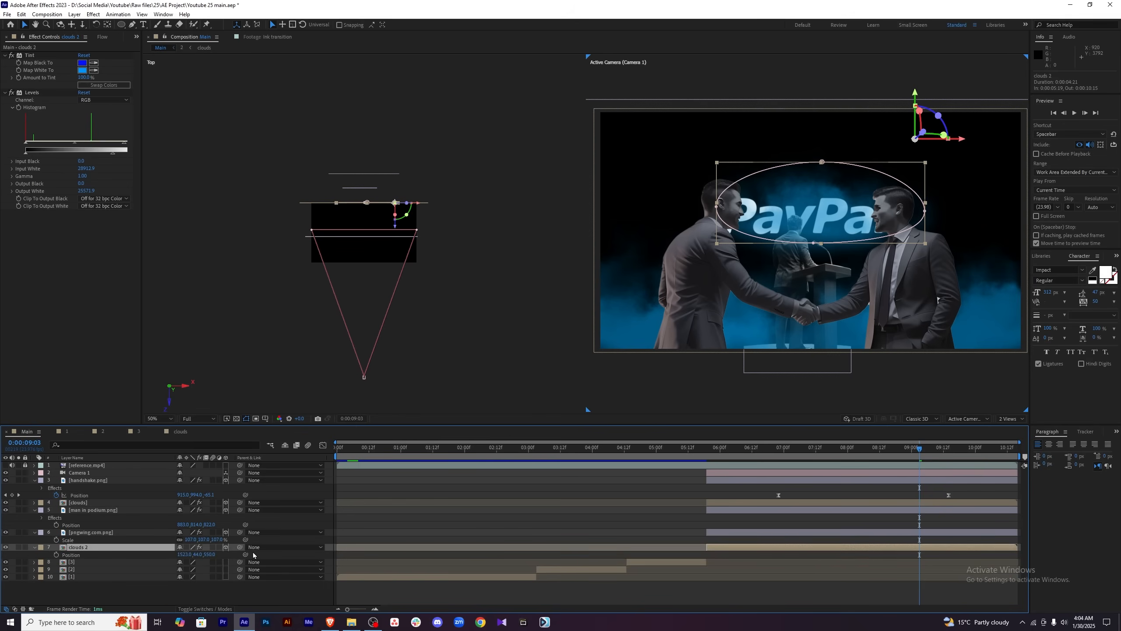
drag(211, 556, 253, 546)
click(216, 598)
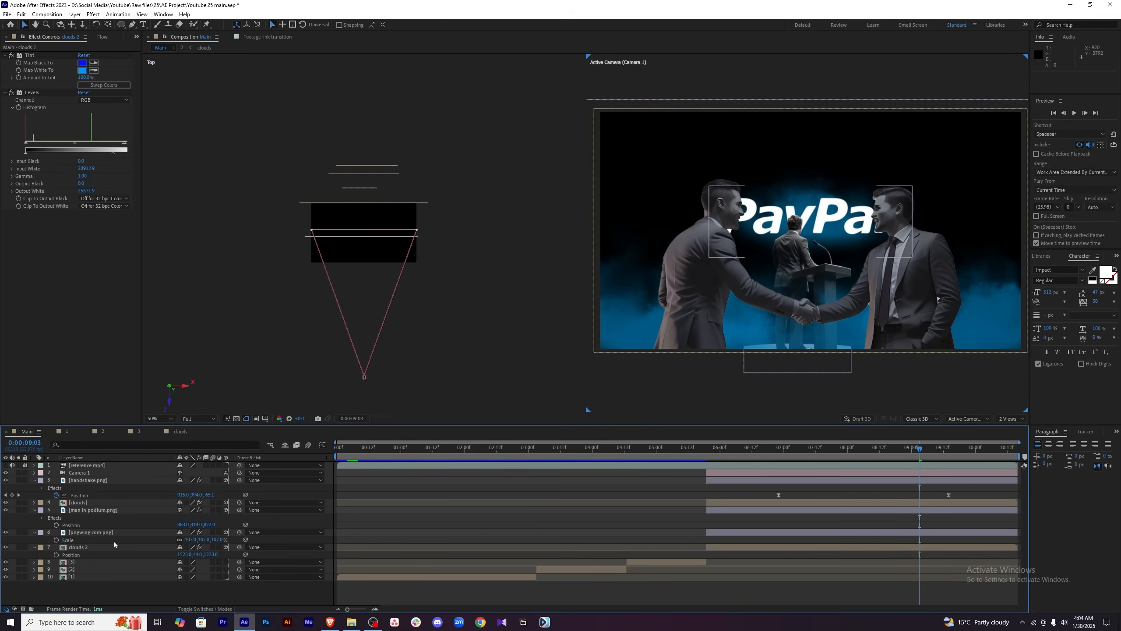
Scale up the clouds 2 layer and move it to about X 1646, Y -95 so it surrounds the logo.
click(118, 548)
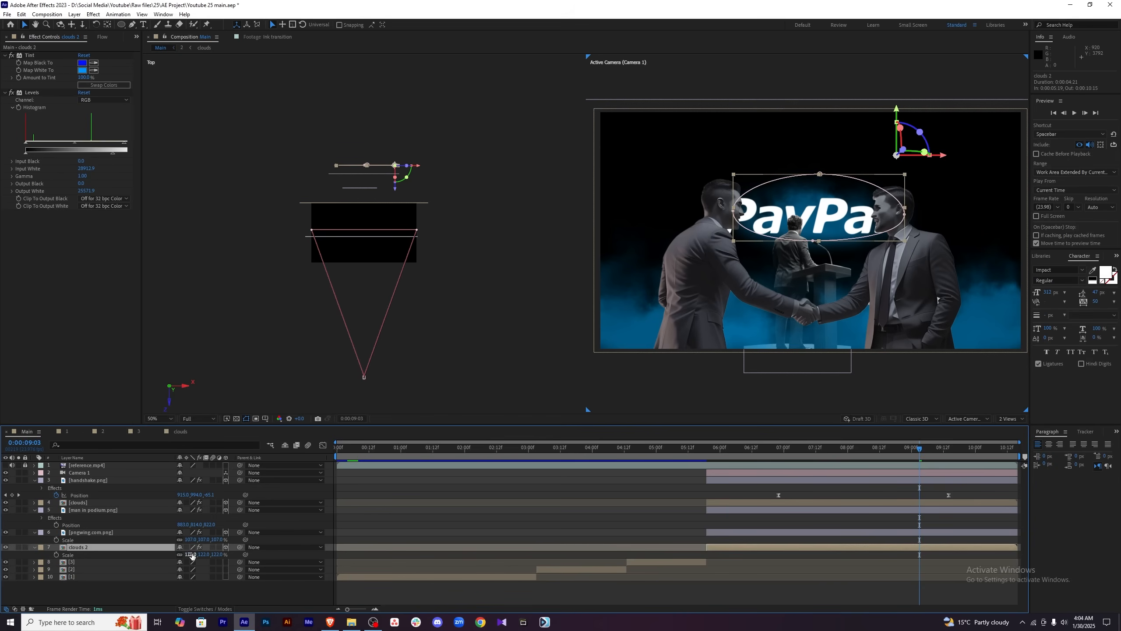
key(s)
drag(199, 555, 137, 559)
key(p)
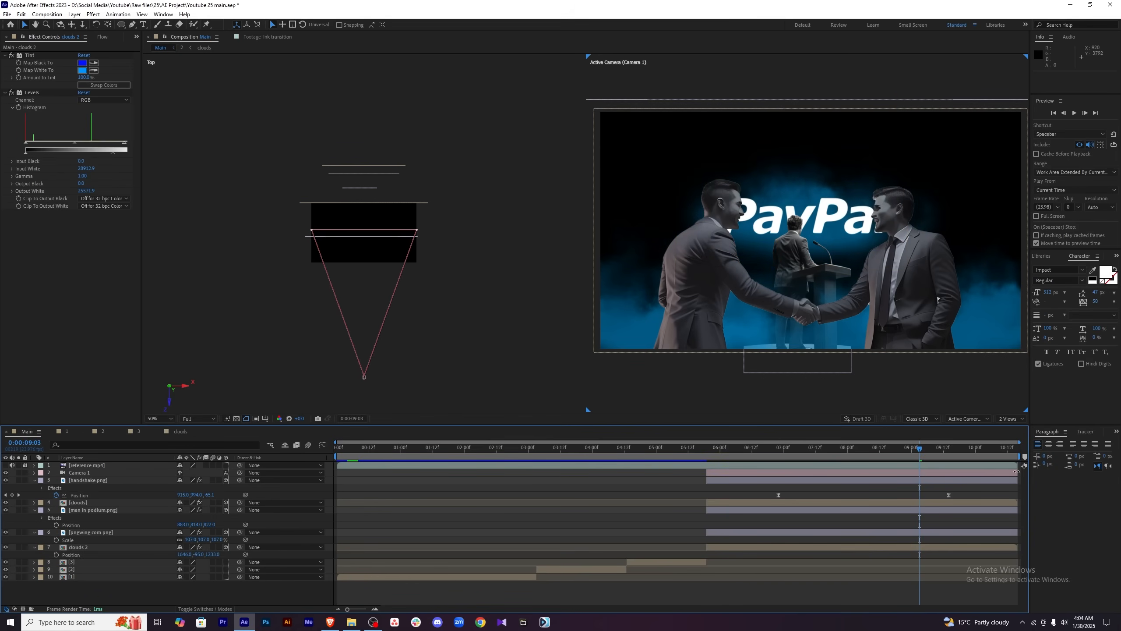
Play the PayPal shot from about 0:00:06:11 with the reference video shown, and hide the reference again.
drag(920, 450, 722, 460)
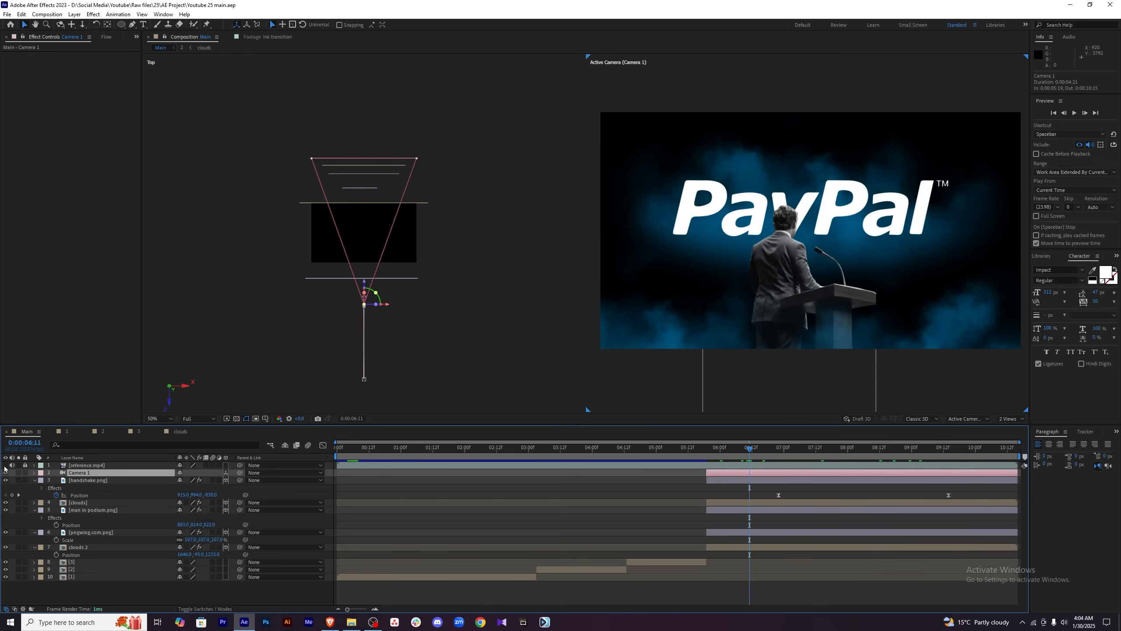
click(6, 465)
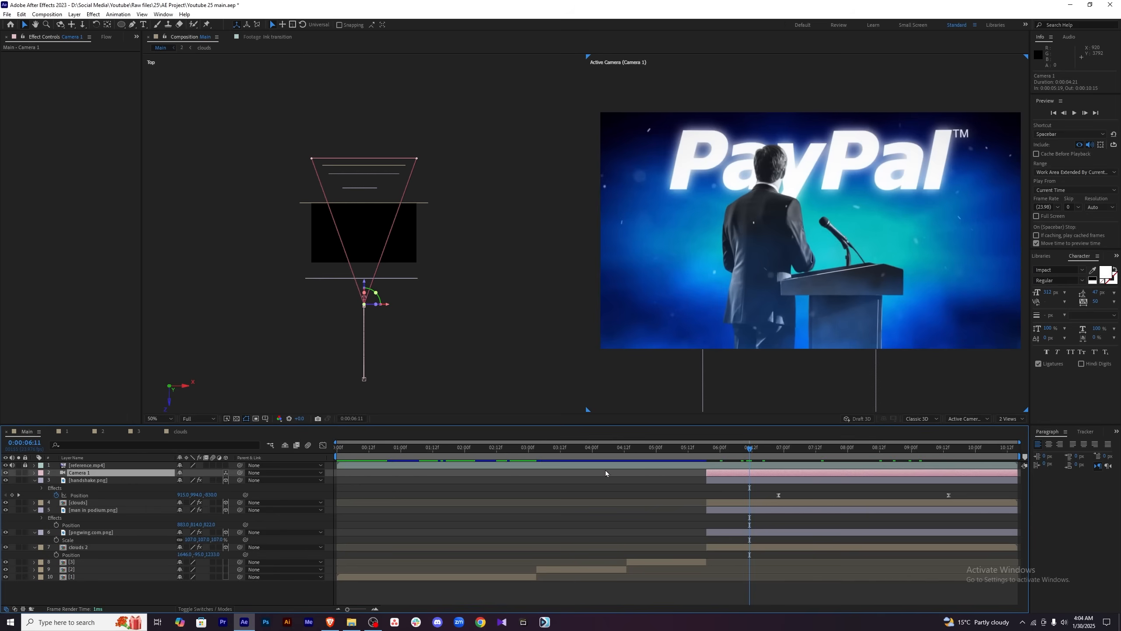
key(space)
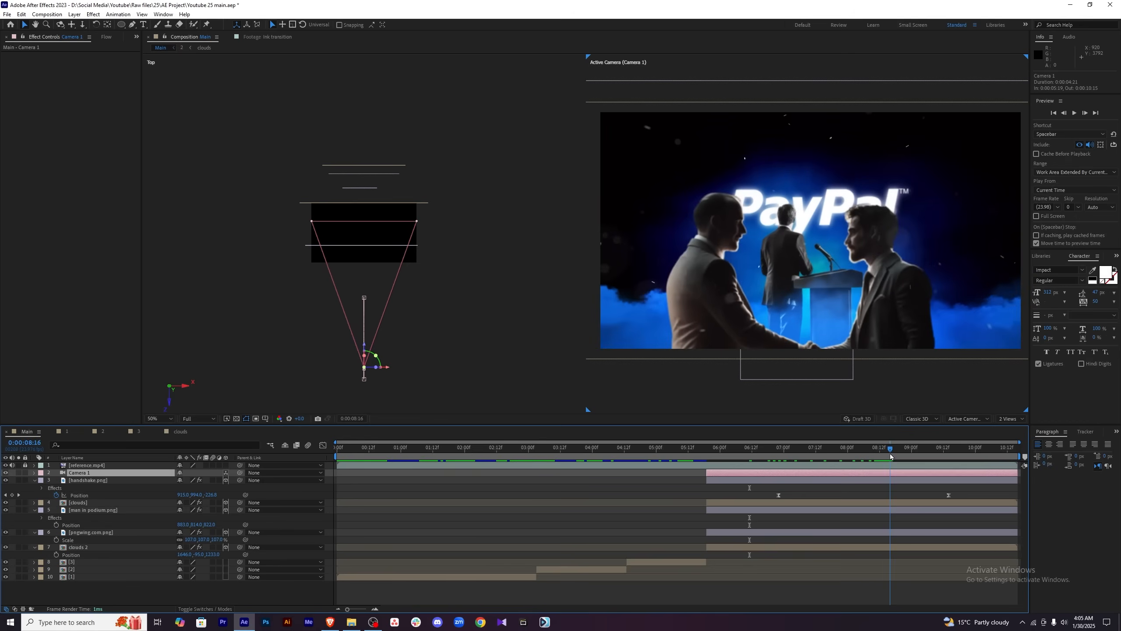
click(6, 465)
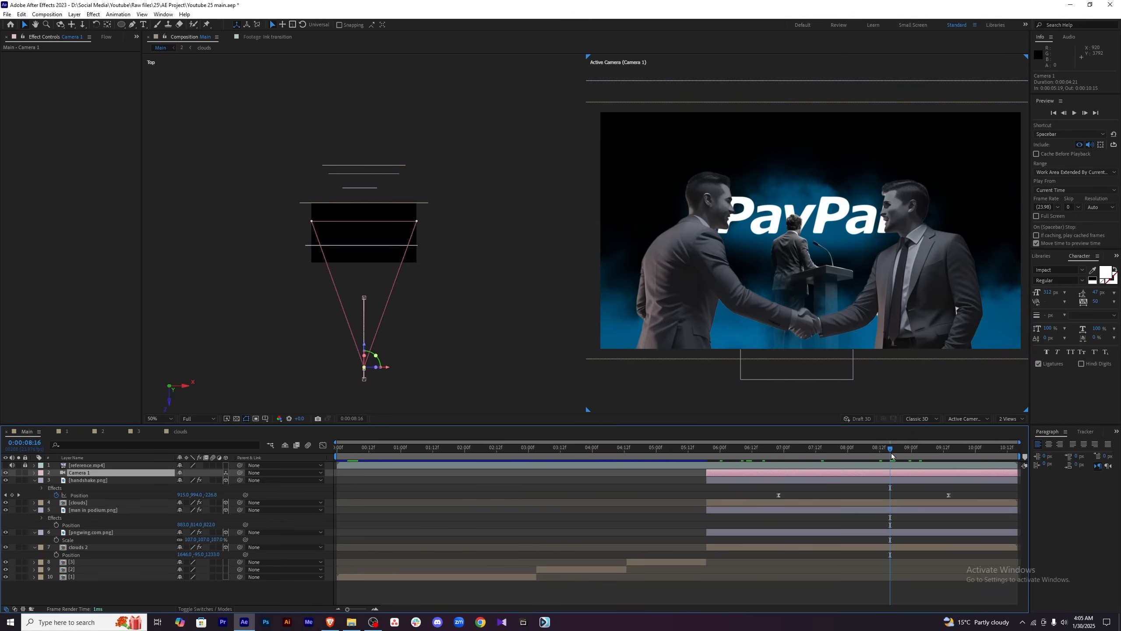
click(137, 37)
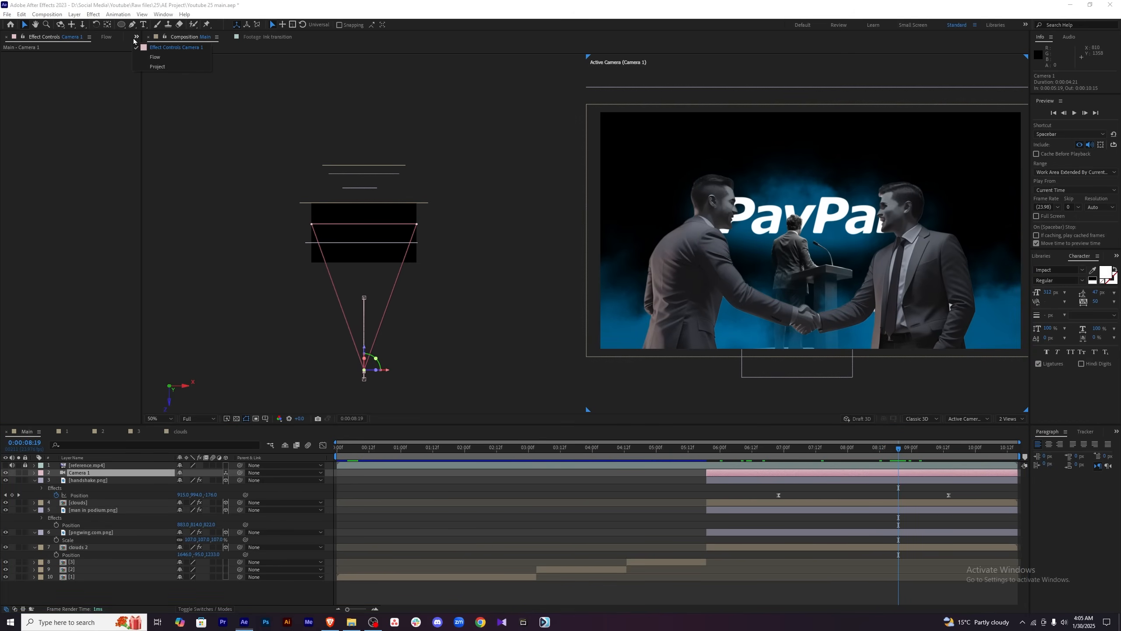
click(169, 66)
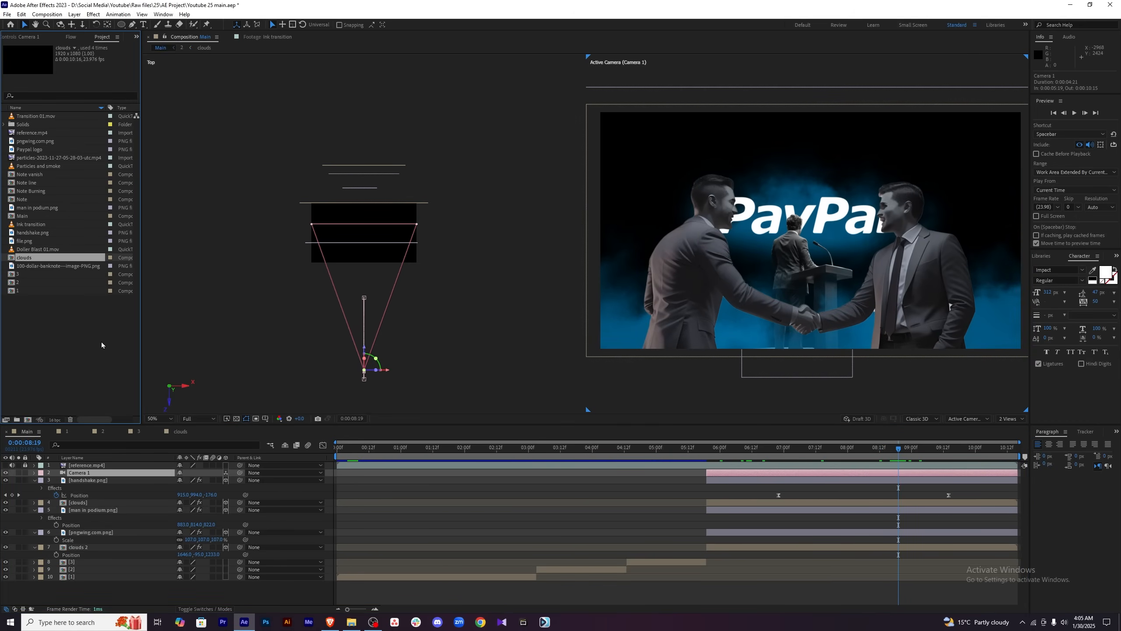
click(138, 431)
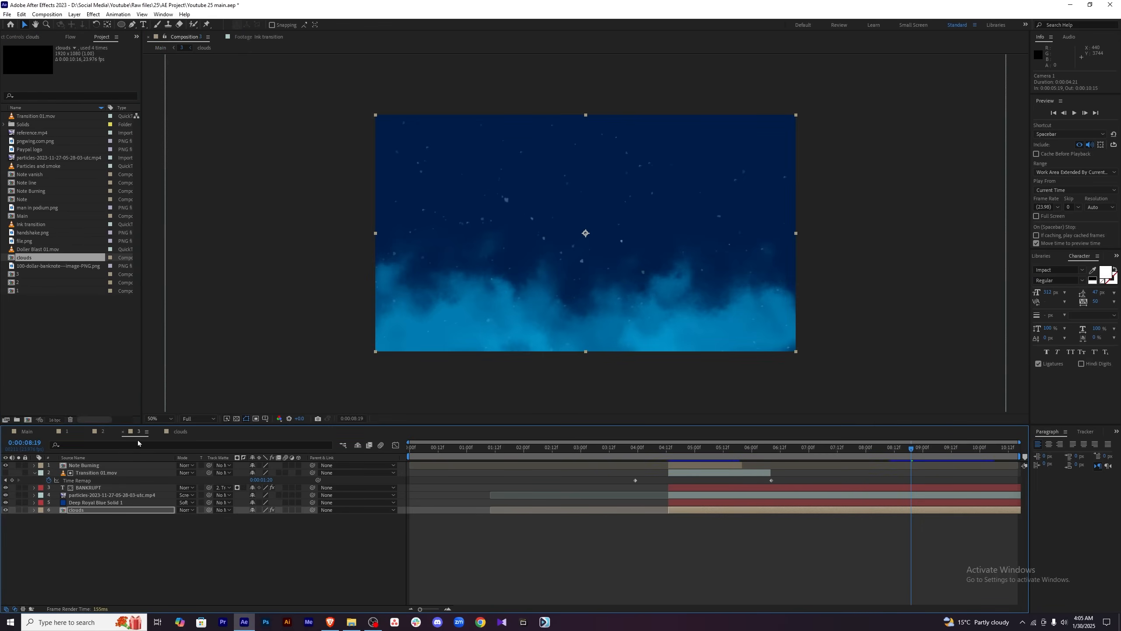
click(106, 495)
key(ctrl+c)
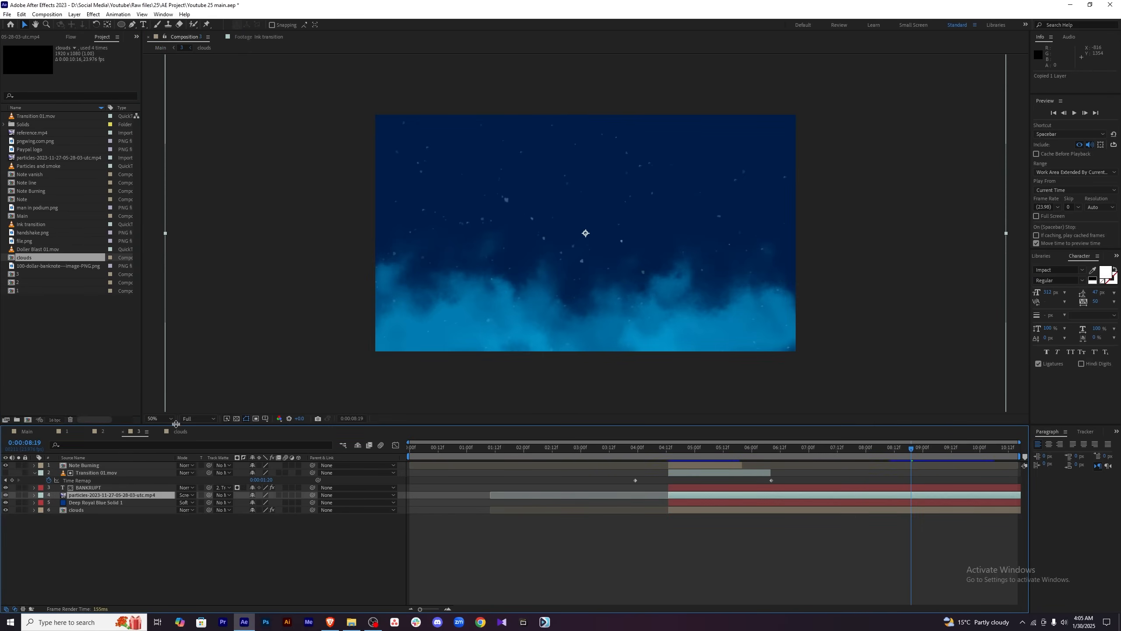
click(11, 432)
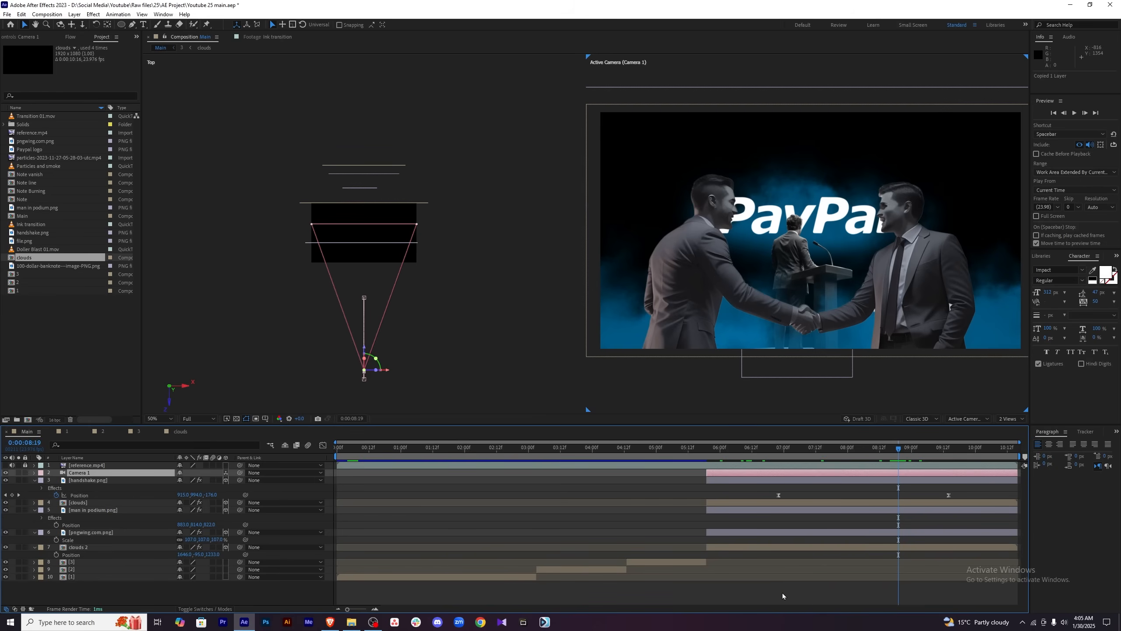
key(ctrl+v)
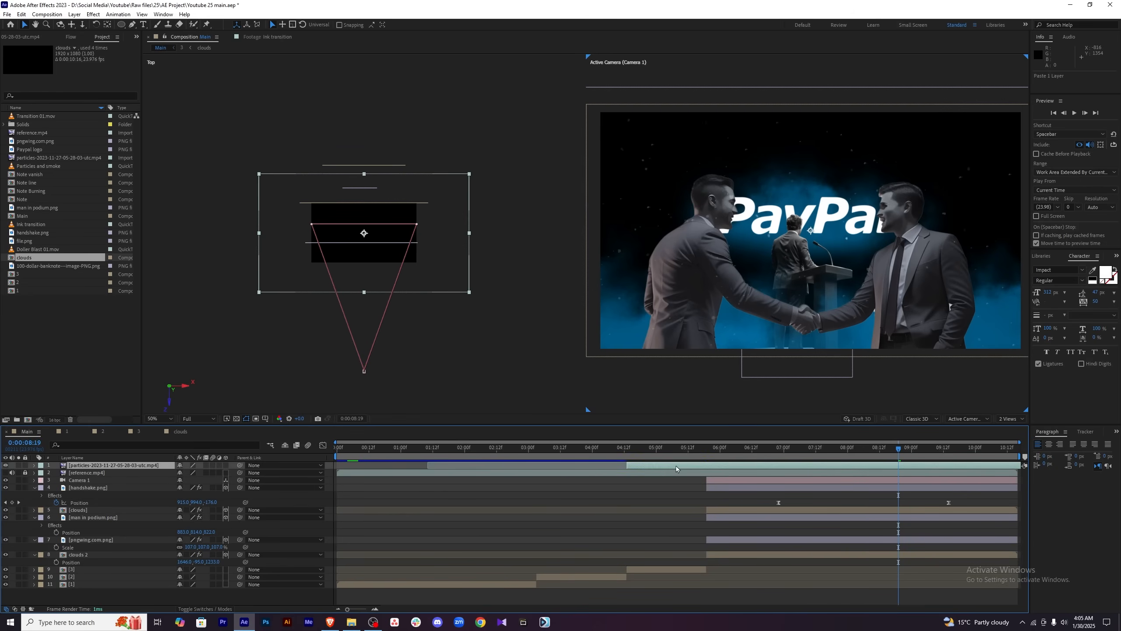
Align the particles layer's start with the PayPal shot and place it directly below Camera 1.
drag(704, 468, 759, 470)
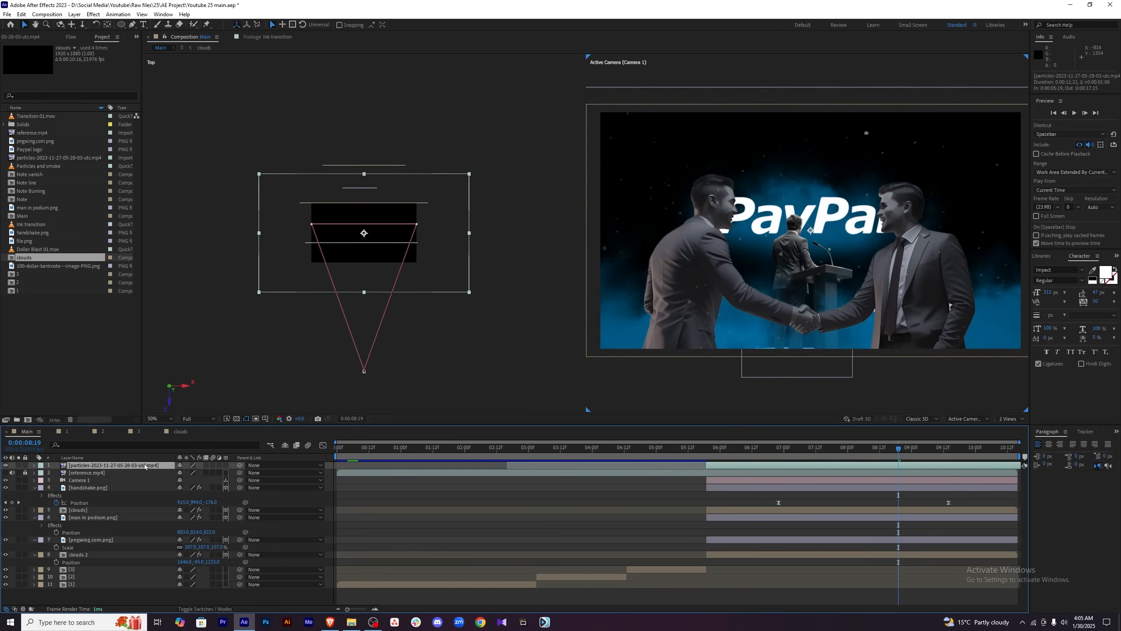
mouse_move(146, 466)
mouse_down()
mouse_move(146, 517)
mouse_move(146, 484)
mouse_up()
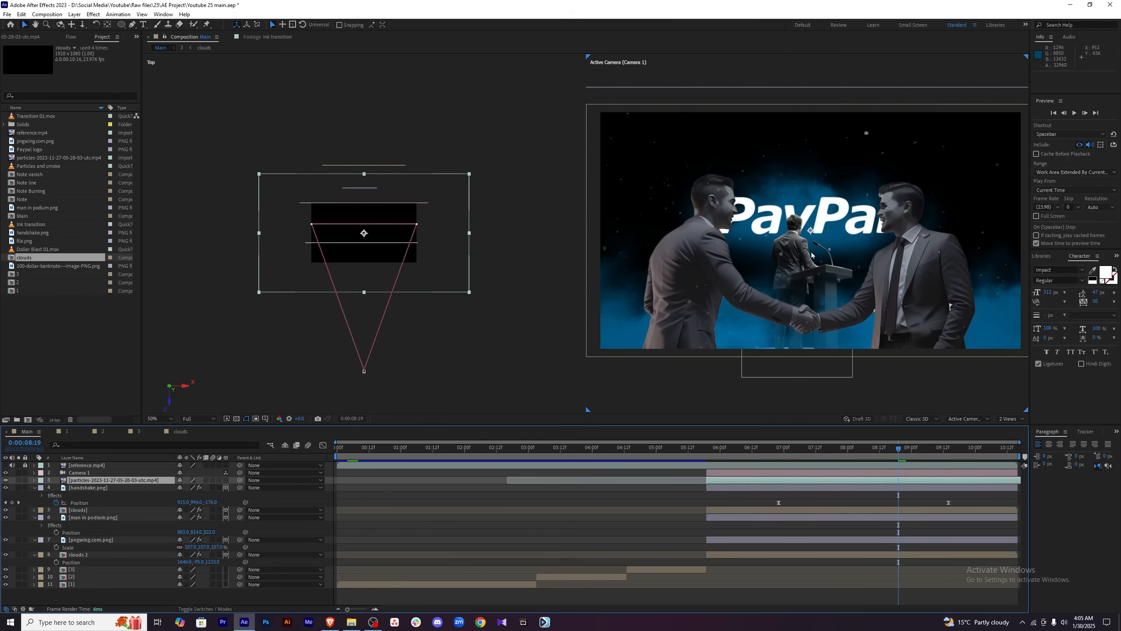
Make the particles layer 3D and set its Z position to about -250, in front of the handshake figures.
click(226, 481)
key(p)
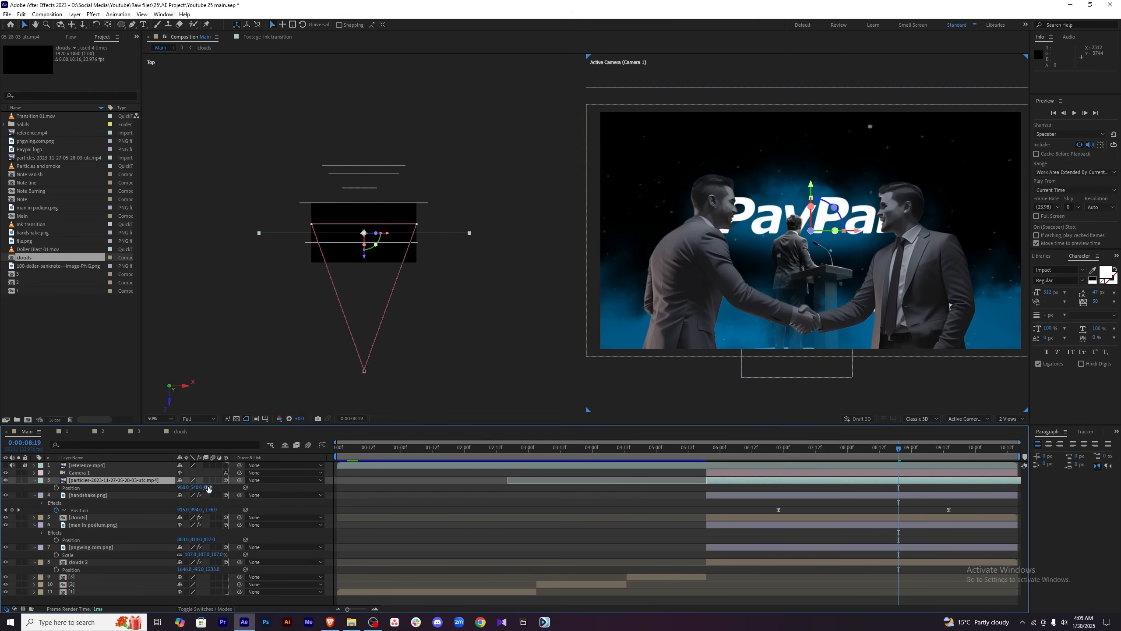
drag(208, 485, 131, 544)
Duplicate the particles layer, place the copy between clouds and man in podium.png, and set its Z position to about 346.
key(ctrl+d)
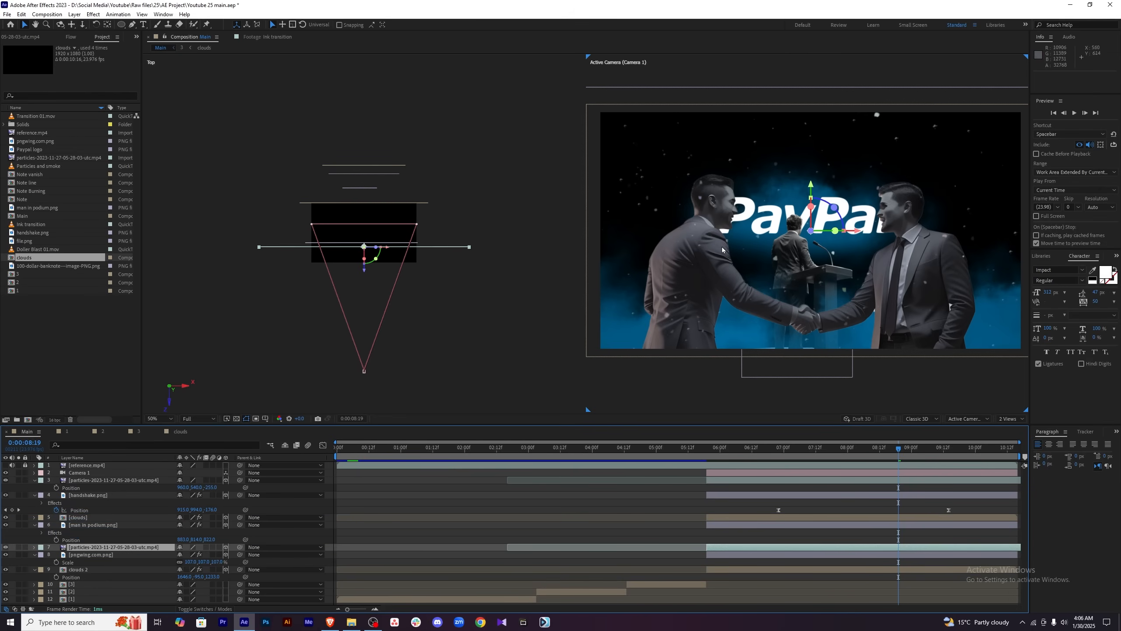
key(ctrl+bracketright)
key(p)
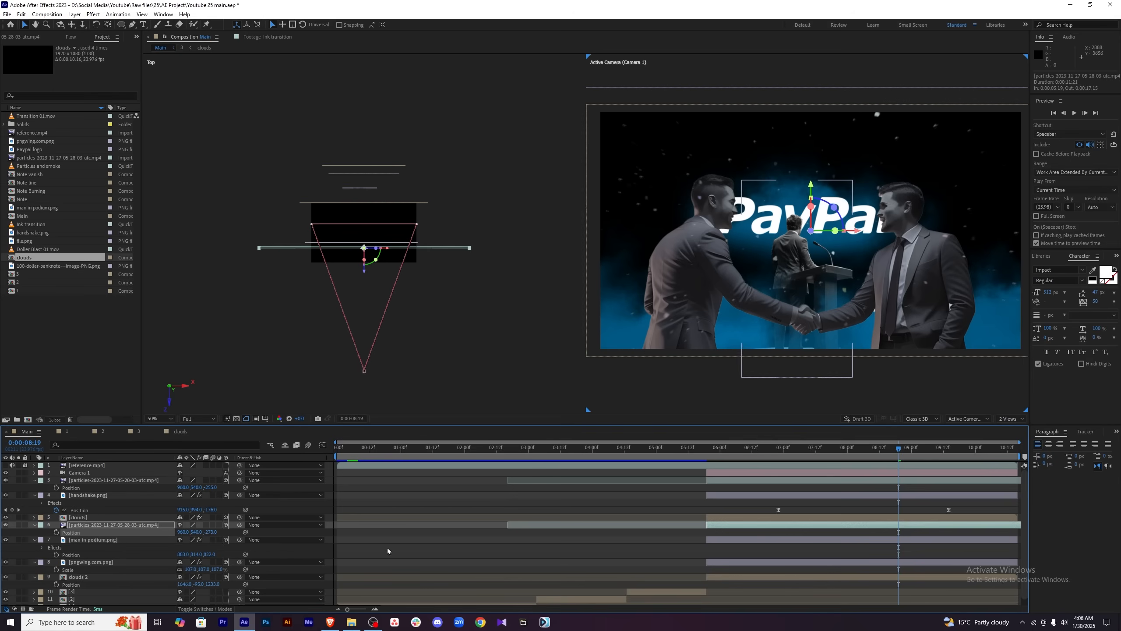
drag(221, 532, 373, 516)
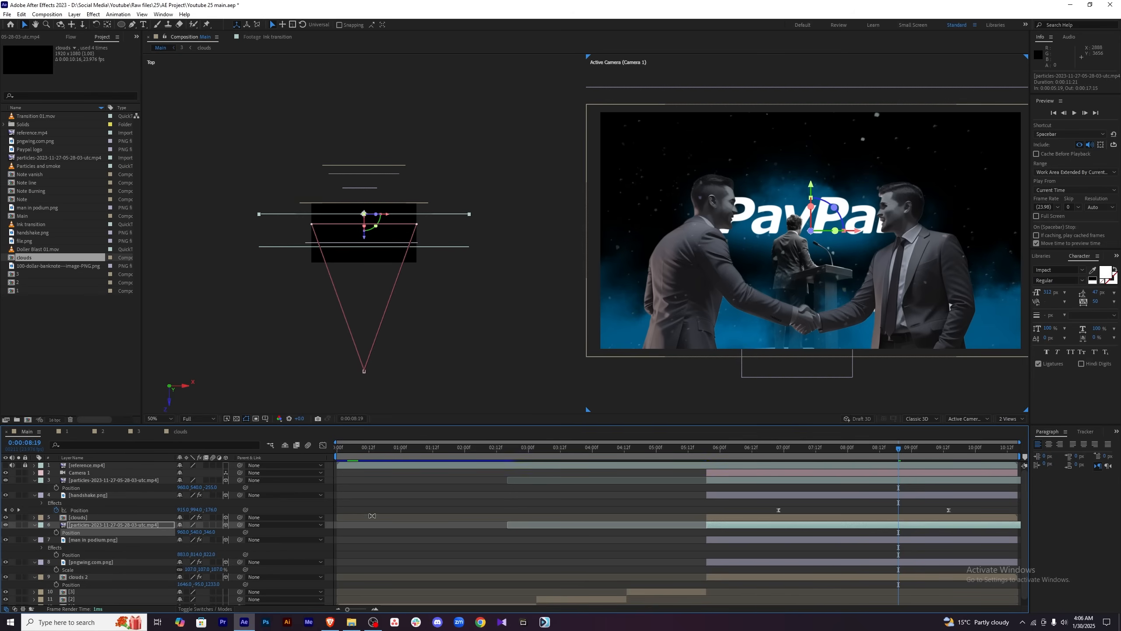
Push the particles layer between clouds and man in podium.png slightly deeper, setting its Z position to about 374.
click(107, 540)
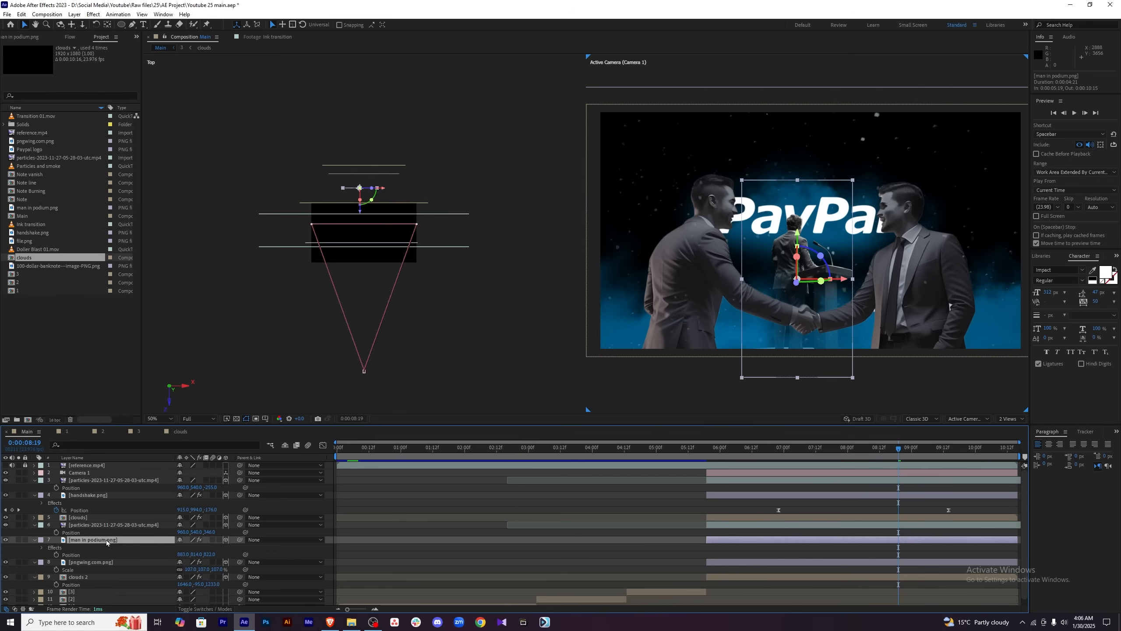
click(108, 495)
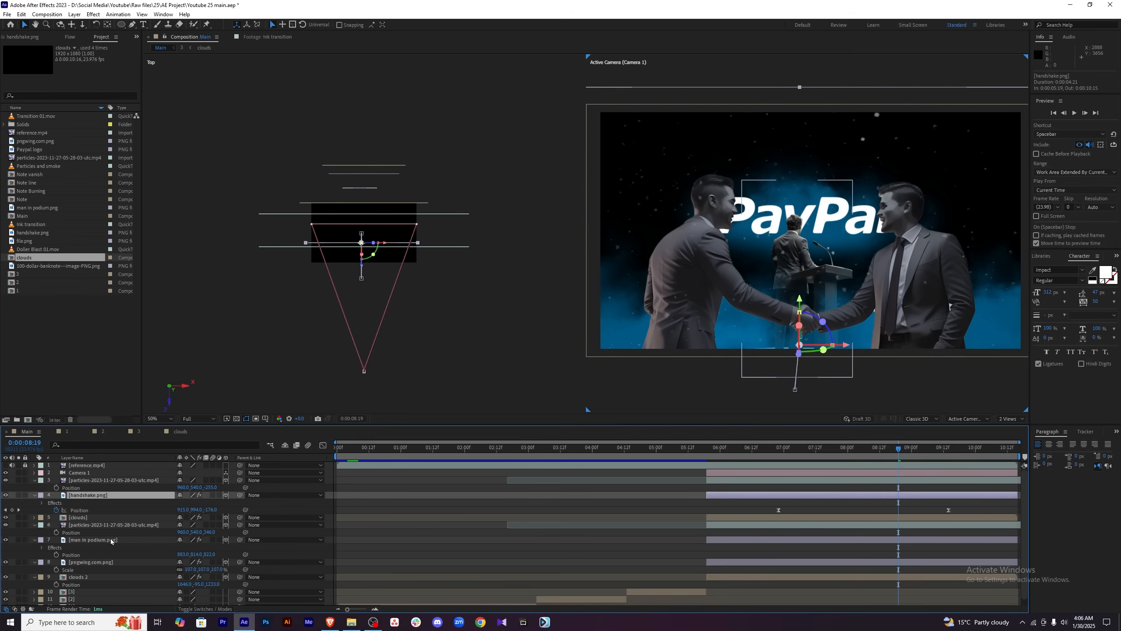
click(126, 539)
click(128, 529)
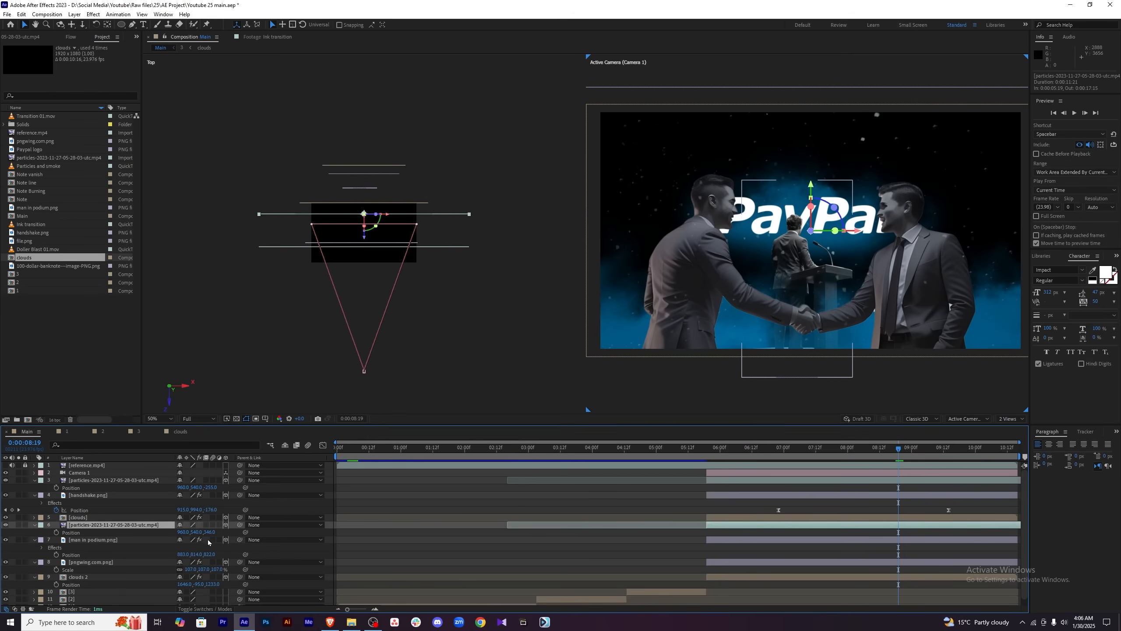
mouse_move(210, 531)
mouse_down()
mouse_move(198, 531)
mouse_move(218, 532)
mouse_up()
Shift the rear particles footage earlier in time and trim its start to match the beginning of the PayPal shot.
click(722, 533)
drag(721, 526, 685, 528)
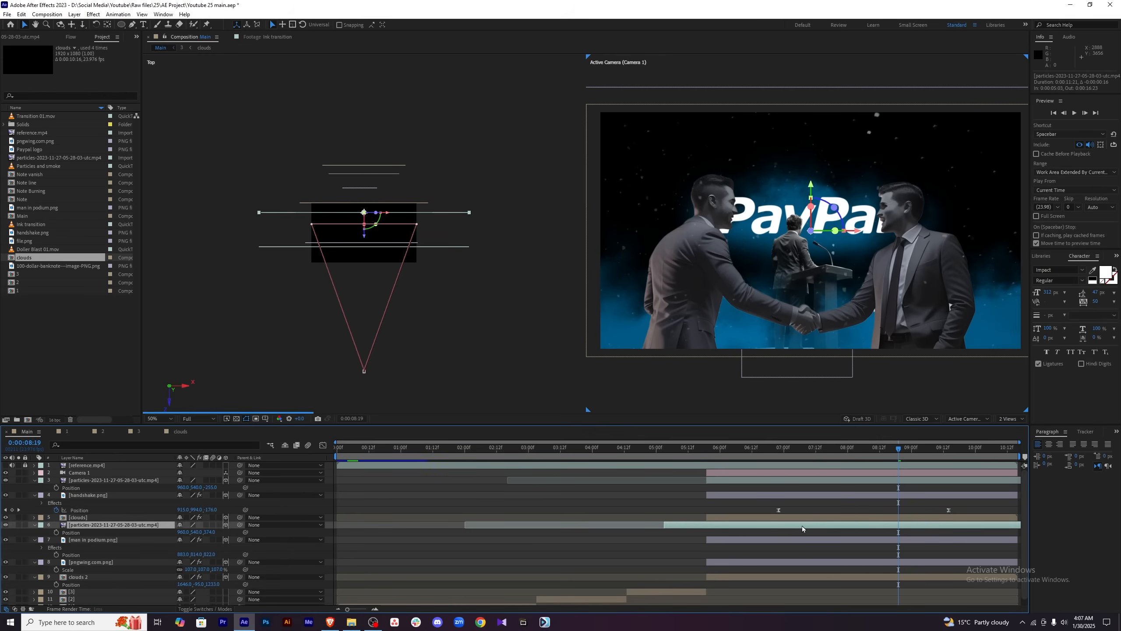
drag(804, 529, 742, 528)
drag(604, 526, 682, 527)
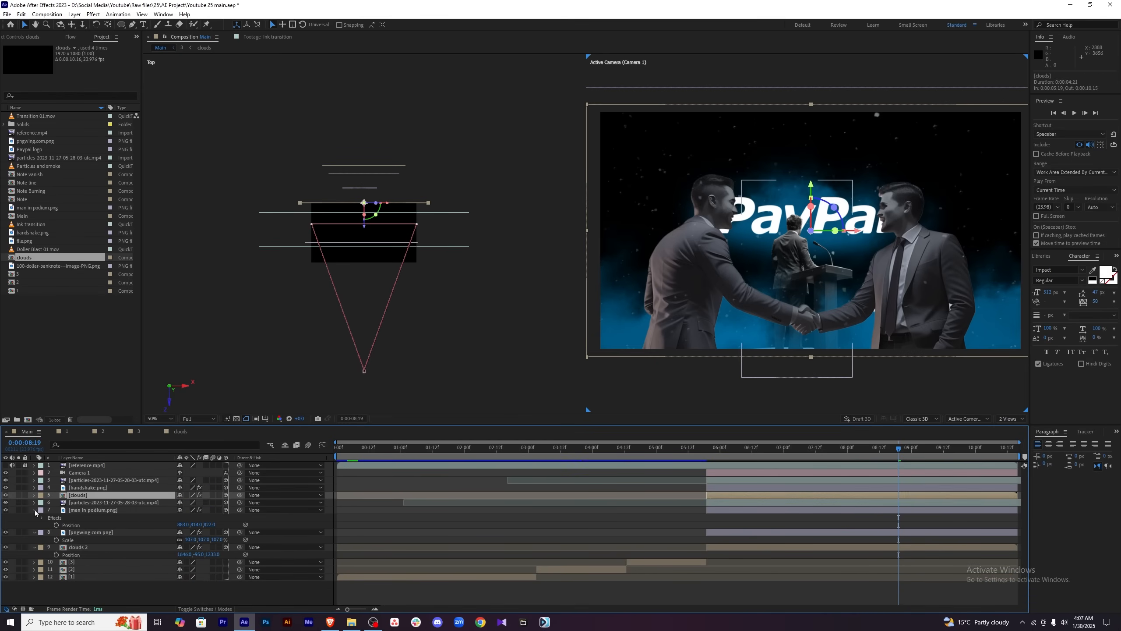
Collapse the man in podium.png properties and preview the PayPal shot with both particle layers.
click(35, 511)
click(800, 582)
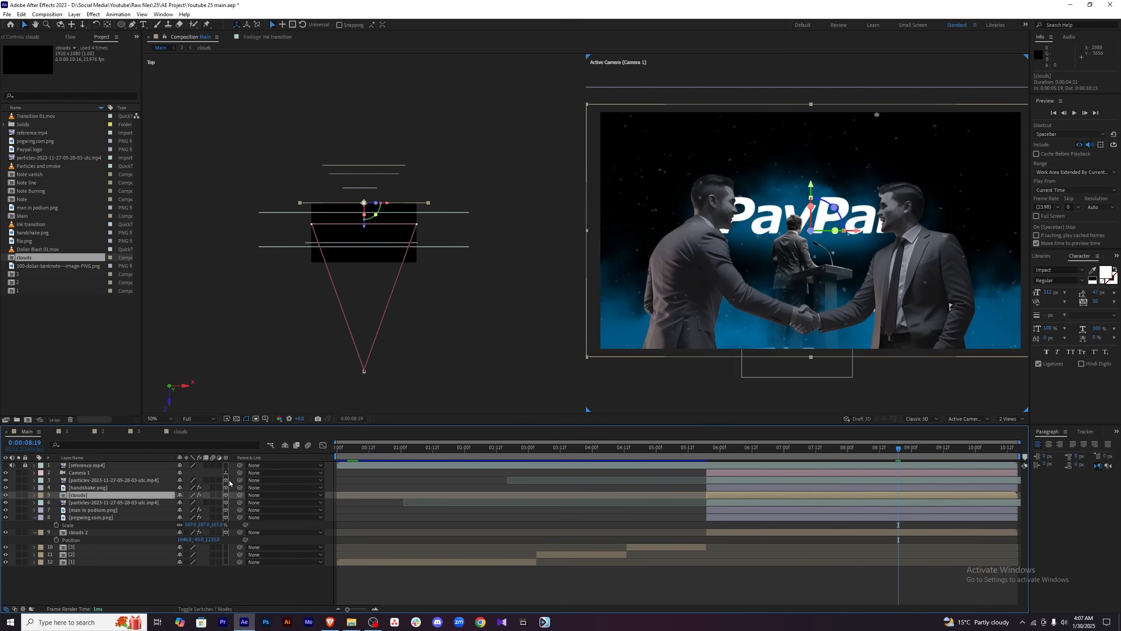
key(space)
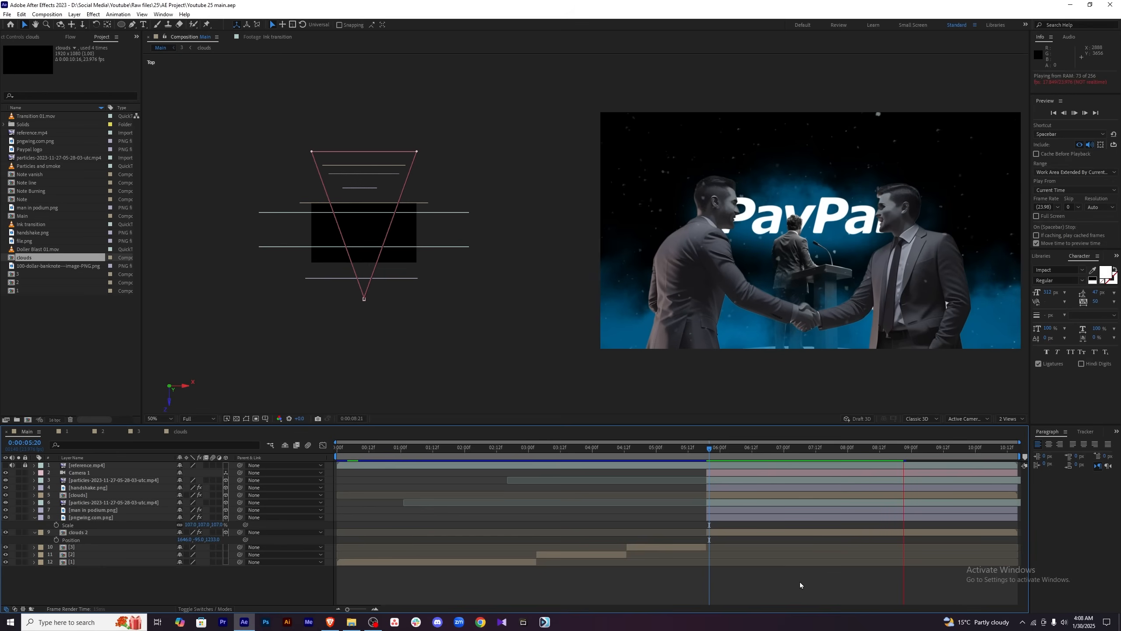
Set the front particles layer's opacity to 30%.
click(804, 481)
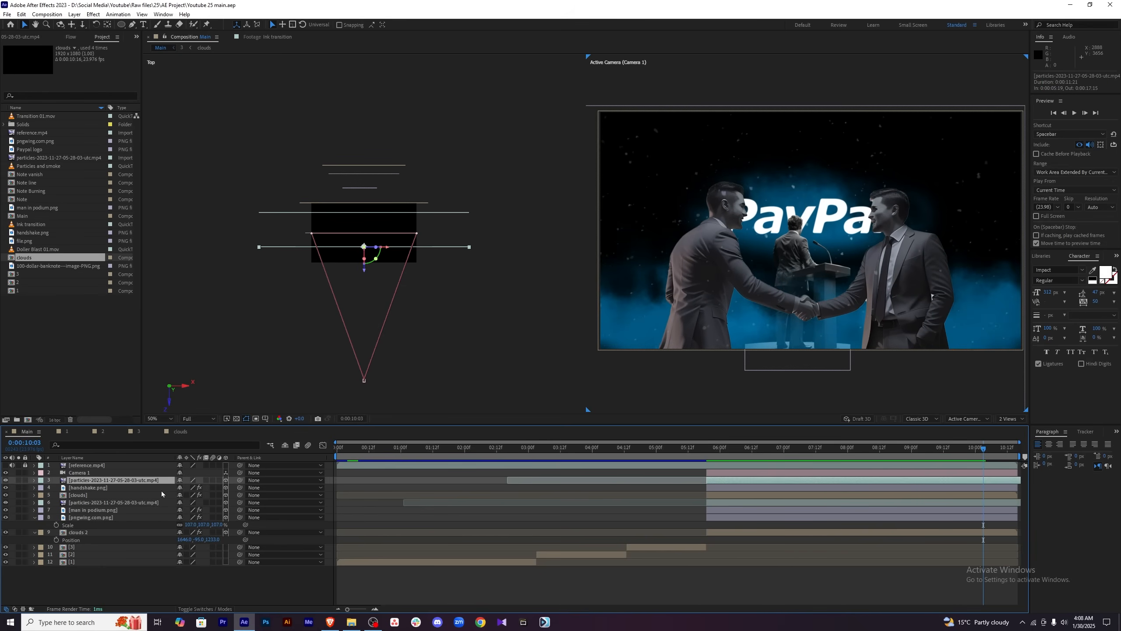
key(t)
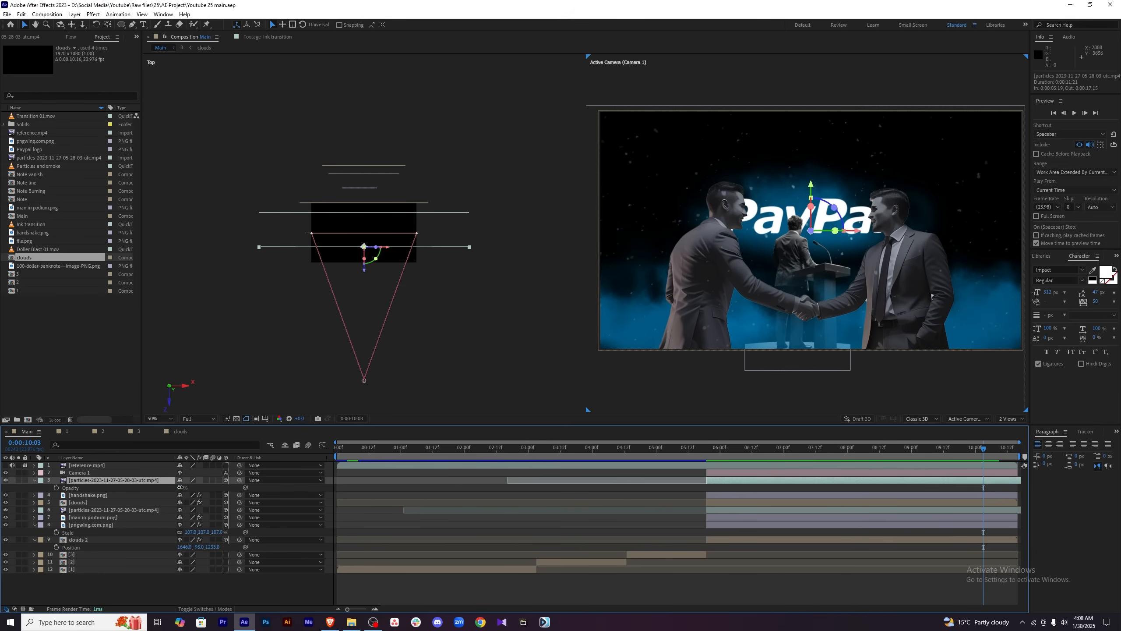
text(30)
key(Return)
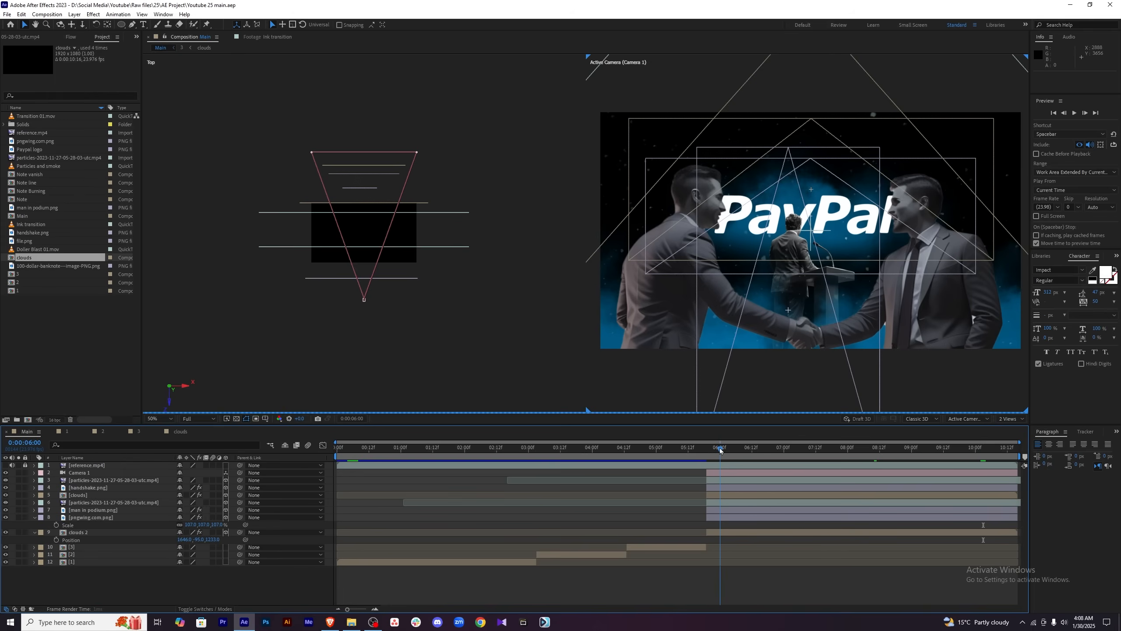
Compare the end of the PayPal shot around 0:00:09:19 with the reference video.
drag(721, 451, 962, 456)
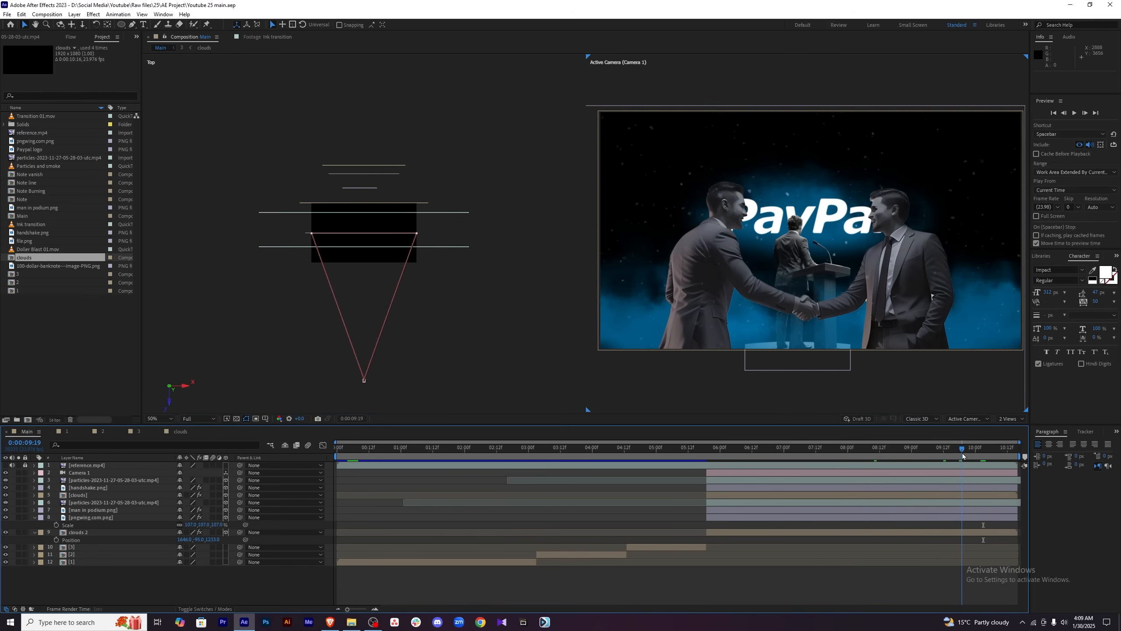
click(6, 465)
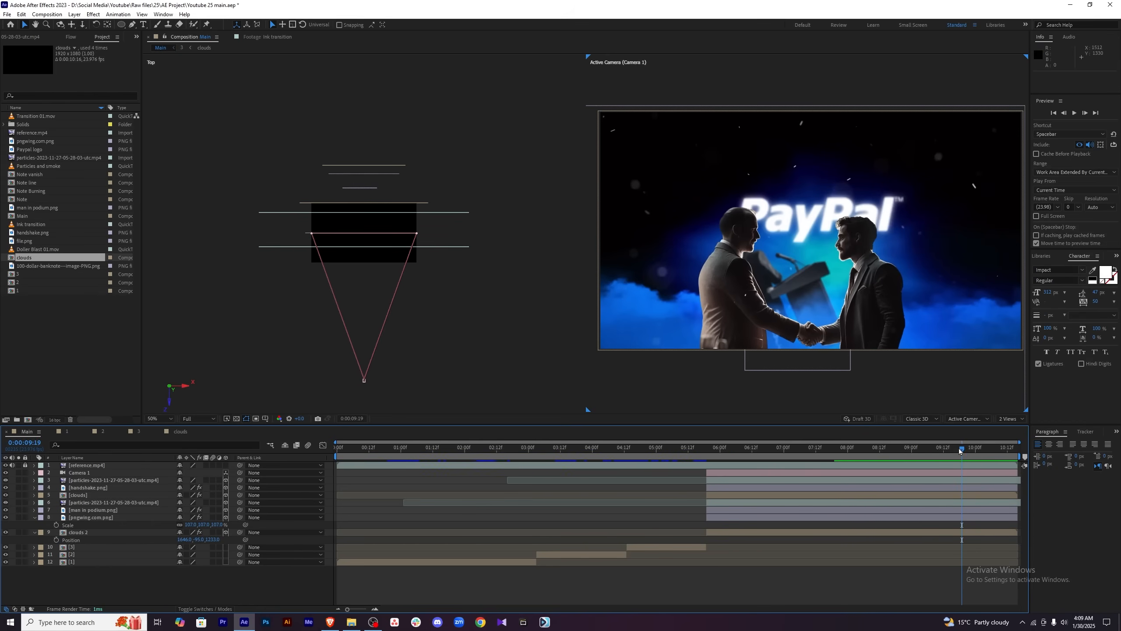
drag(962, 449, 916, 453)
Switch the composition viewer to a single view and apply Deep Glow to the pngwing.com.png logo layer.
click(929, 518)
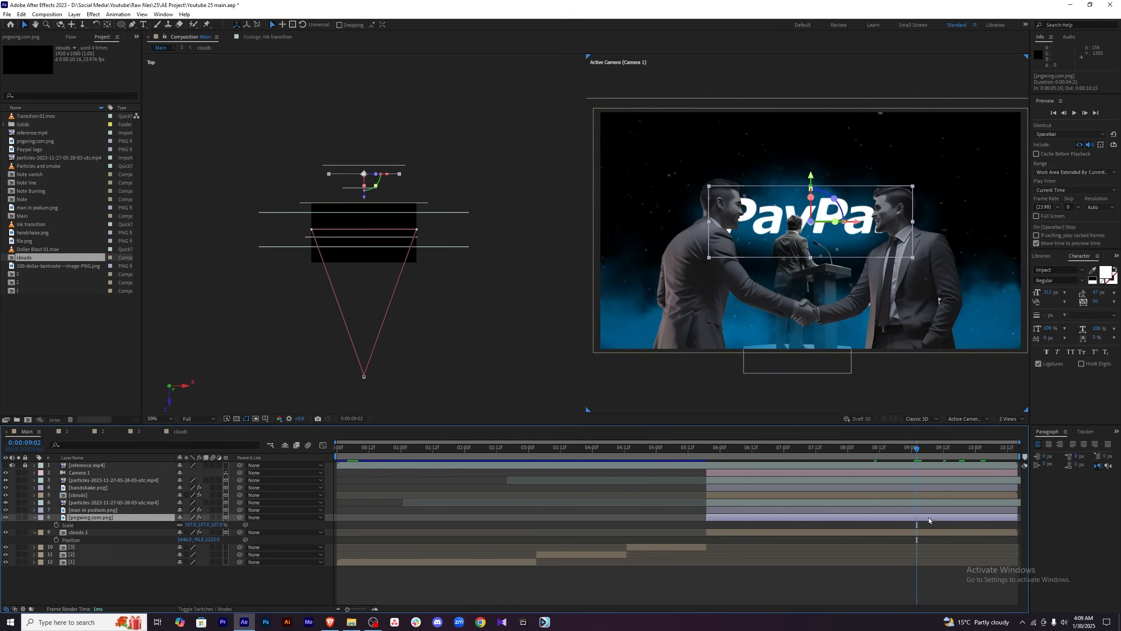
click(1007, 420)
click(1024, 428)
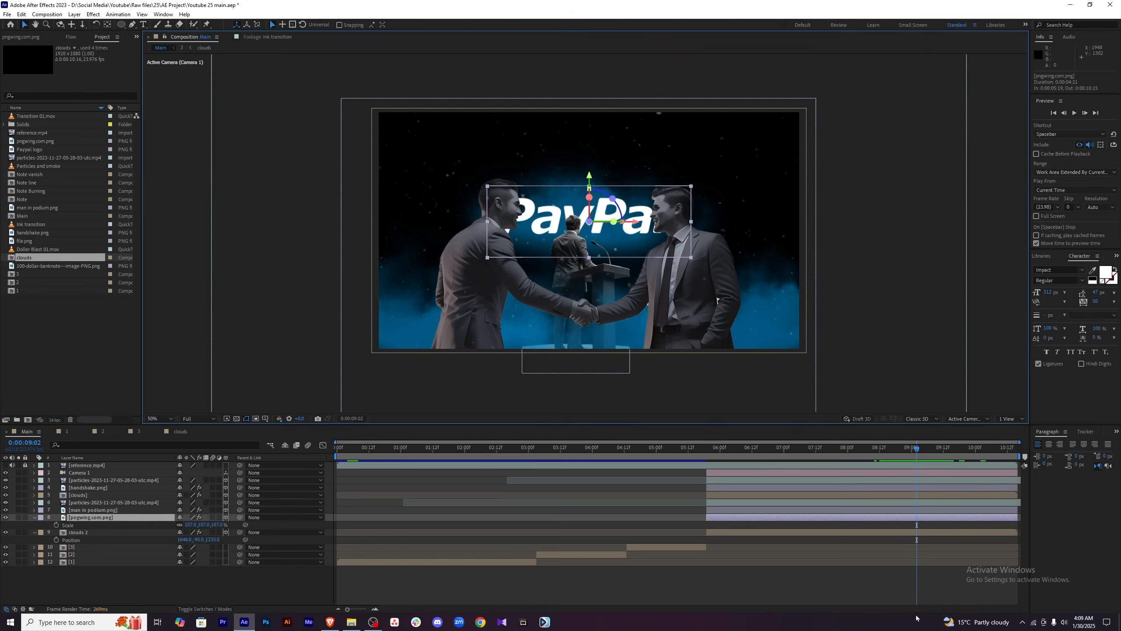
key(ctrl+space)
text(deep)
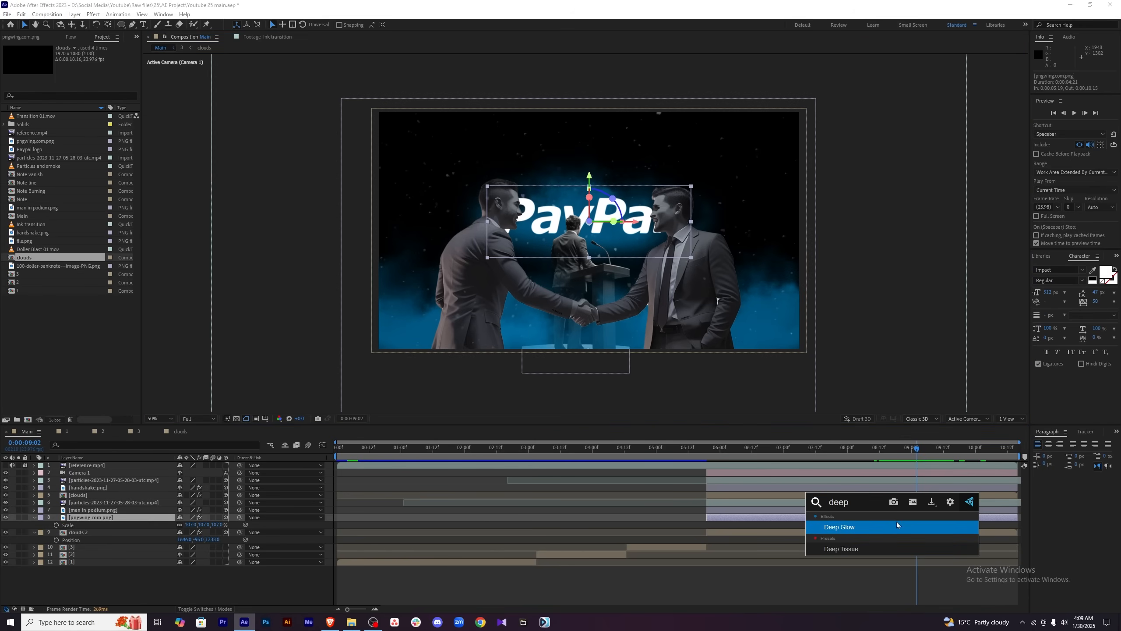
click(898, 523)
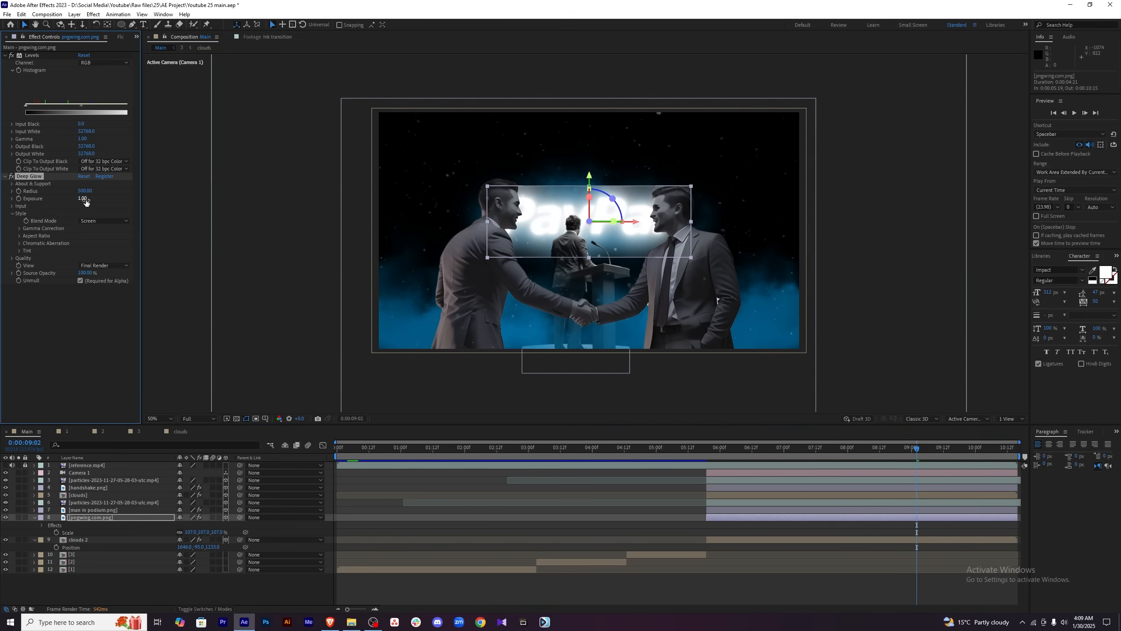
Set the logo's Deep Glow exposure to 0.15 and its radius to 100.
drag(80, 200, 81, 199)
text(0)
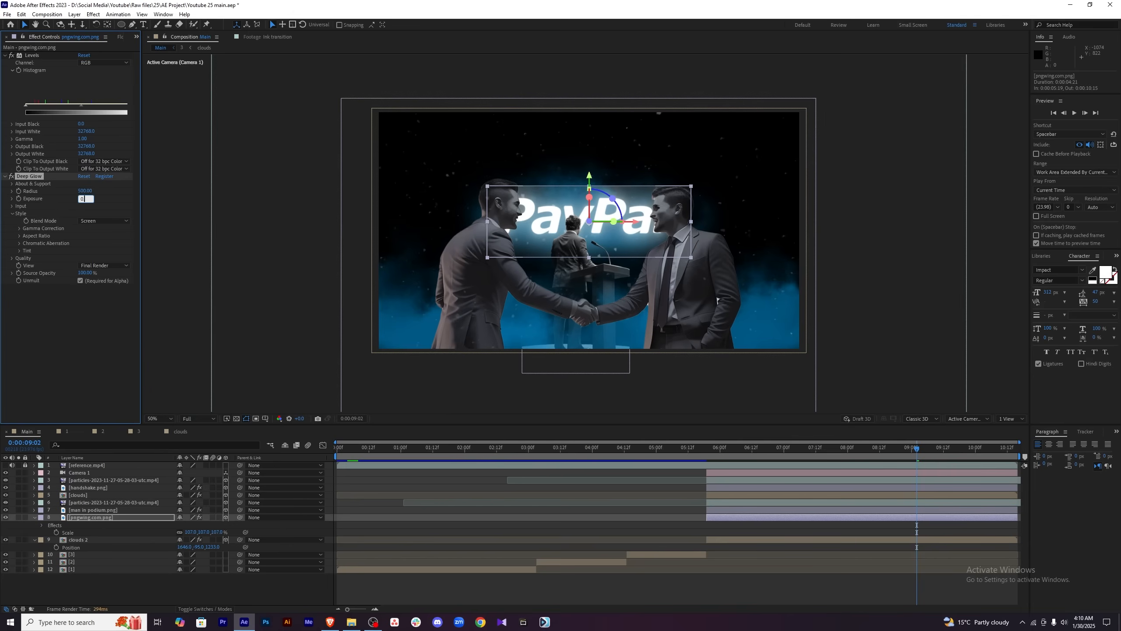
text(.1)
key(Return)
text(200)
key(Return)
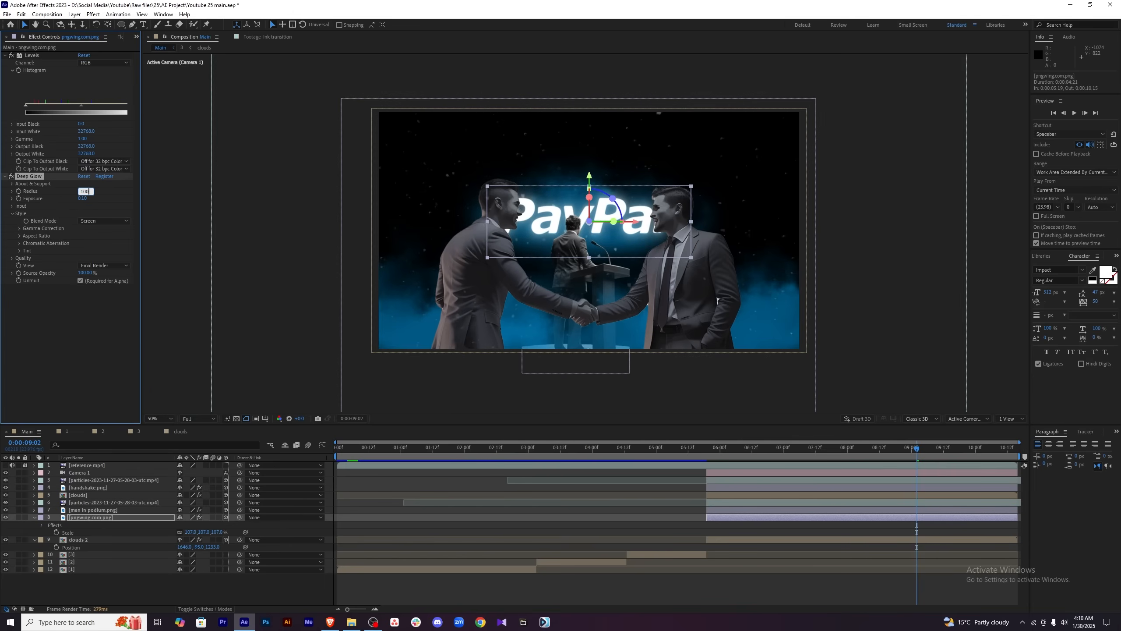
key(Return)
Save the project, preview the glowing logo in the shot, and go to 0:00:07:21.
drag(917, 448, 818, 449)
click(819, 569)
key(ctrl+s)
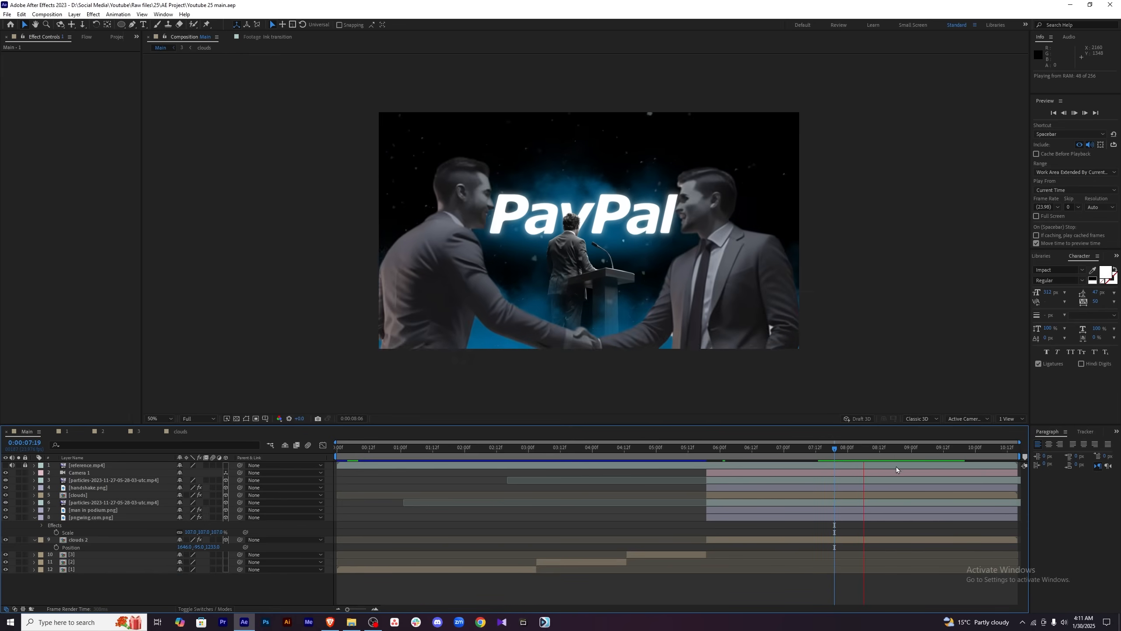
click(837, 449)
drag(838, 449, 839, 449)
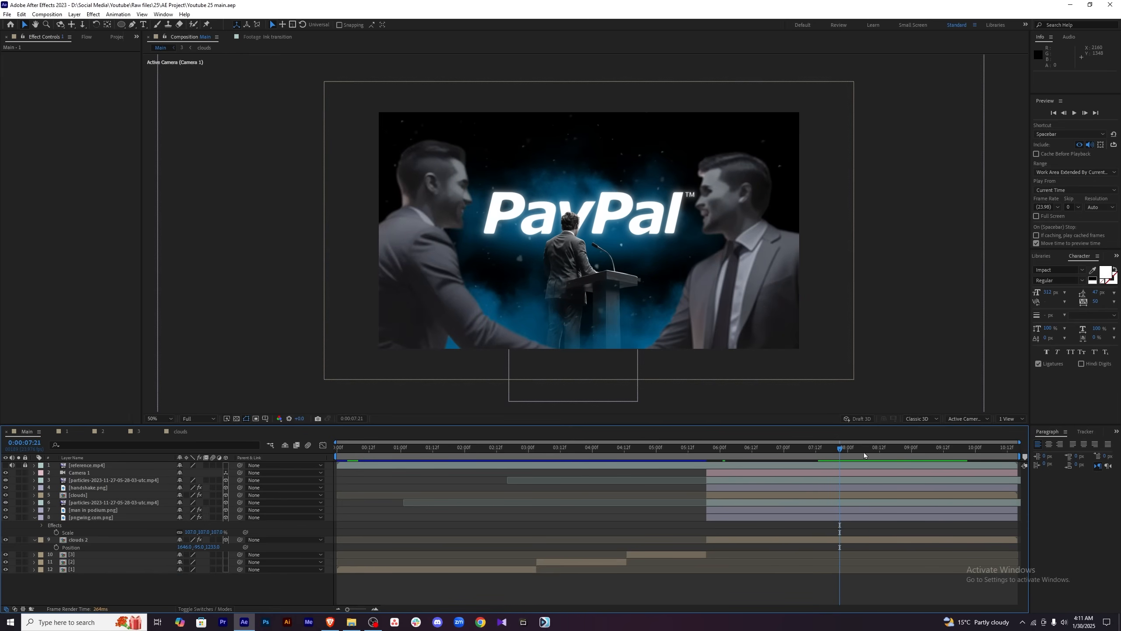
Try tilting man in podium.png about its Z axis around its current anchor point.
click(851, 475)
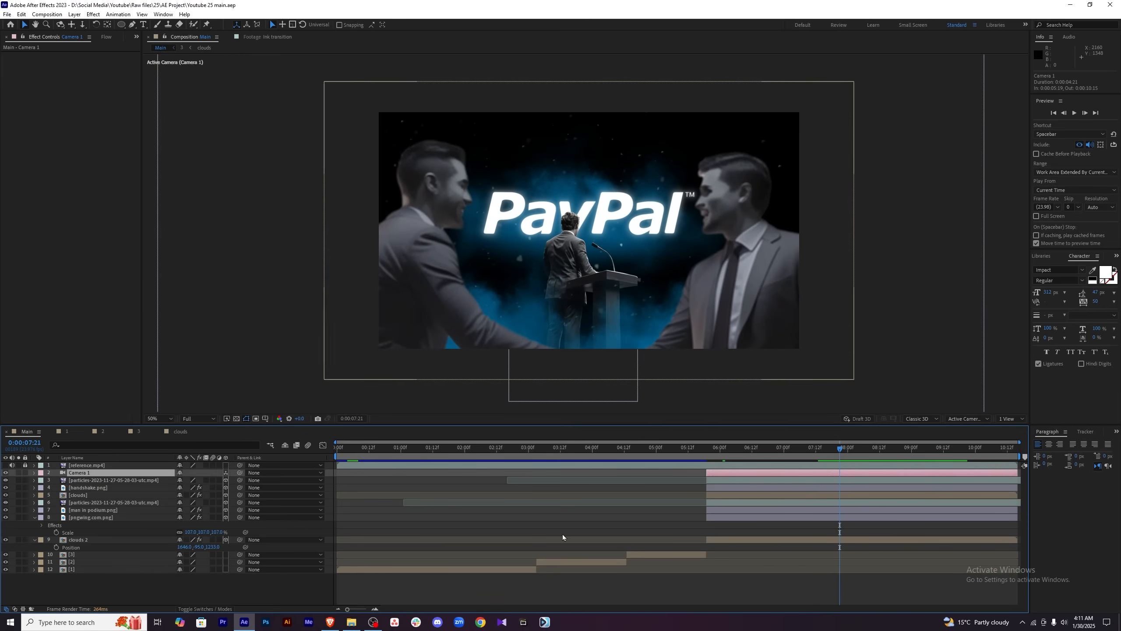
click(97, 519)
click(105, 511)
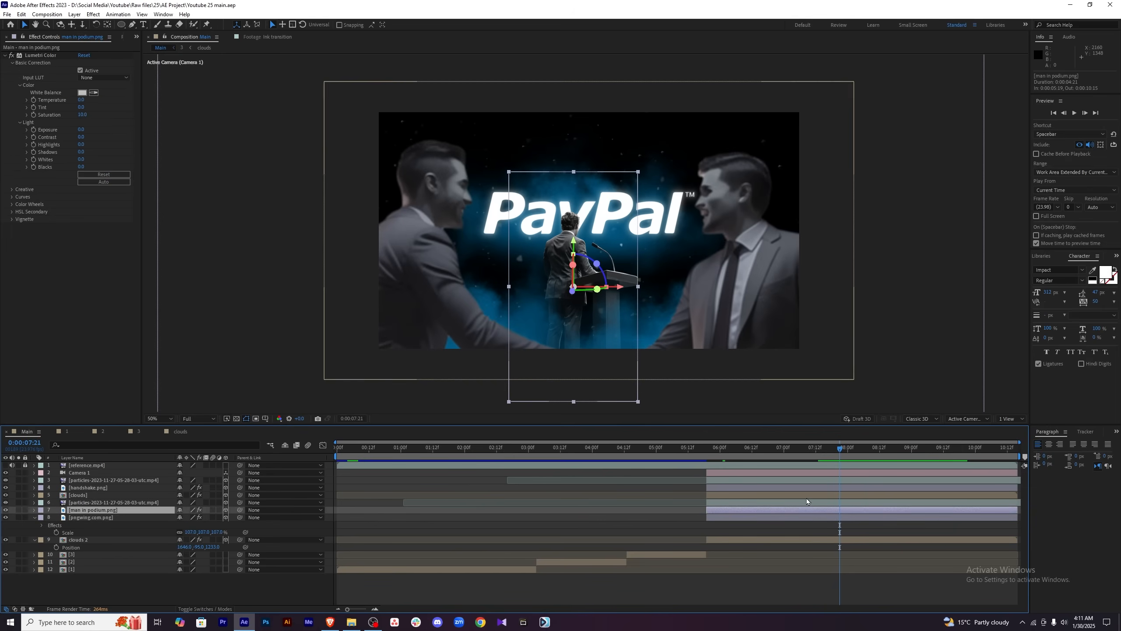
click(34, 511)
click(34, 512)
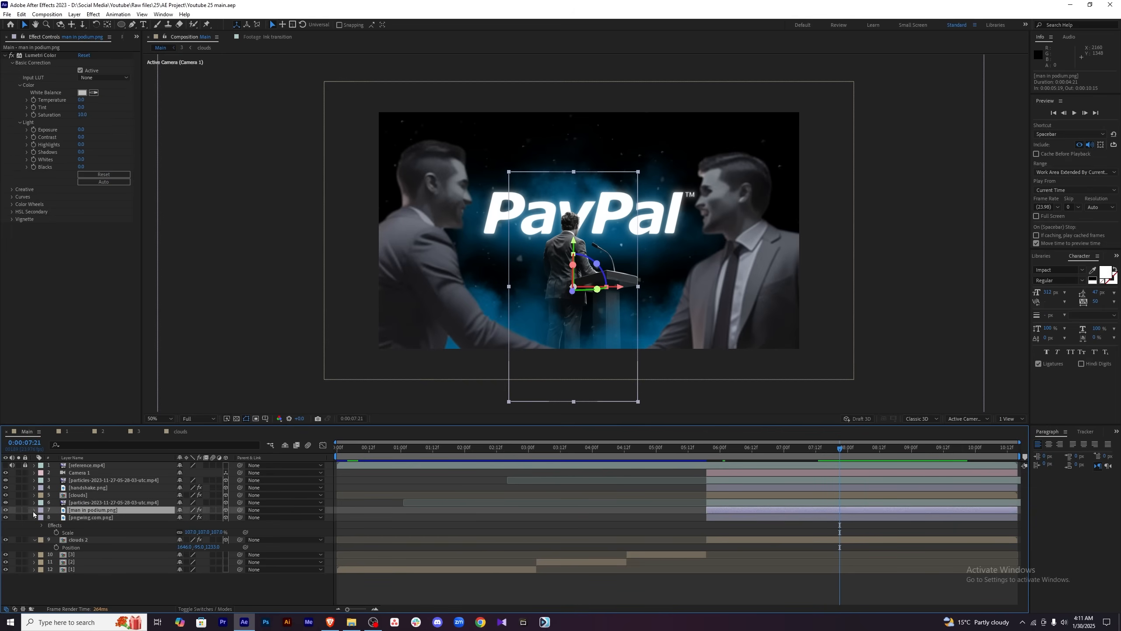
key(r)
drag(189, 540, 176, 544)
key(ctrl+z)
key(ctrl+z)
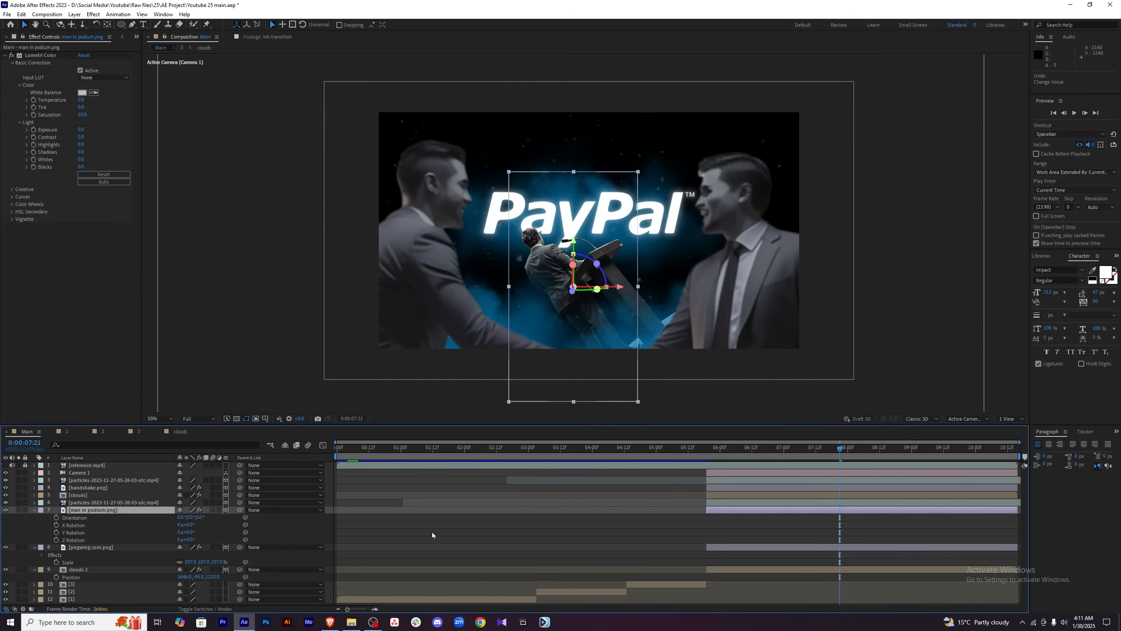
drag(190, 541, 190, 533)
drag(579, 286, 577, 289)
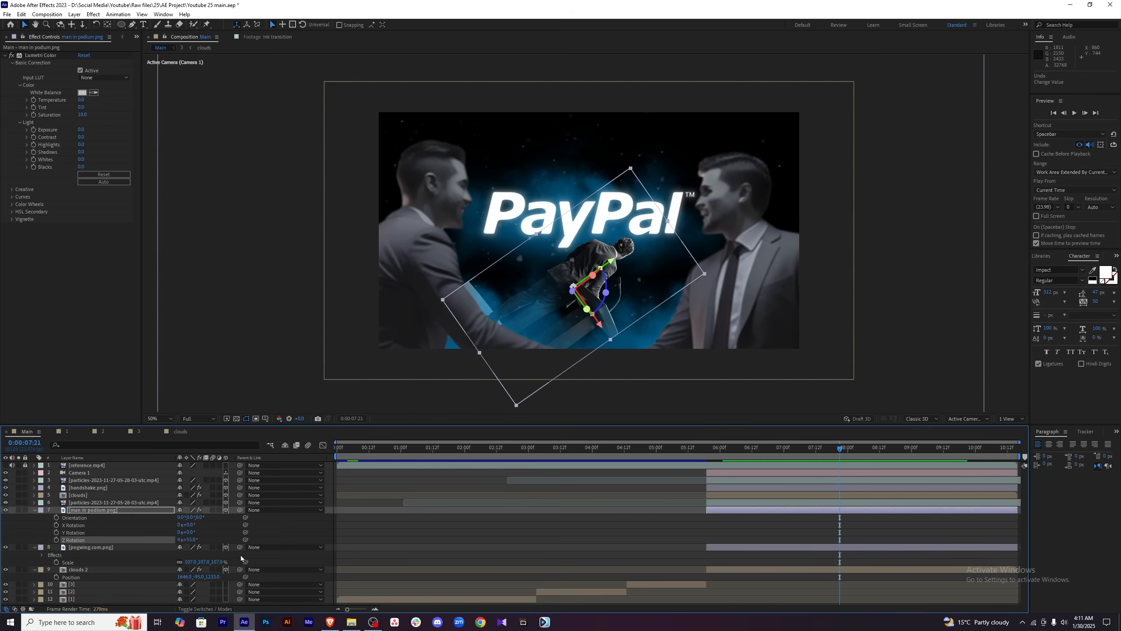
key(ctrl+z)
Move the anchor point of man in podium.png down toward the lower part of the podium.
click(855, 510)
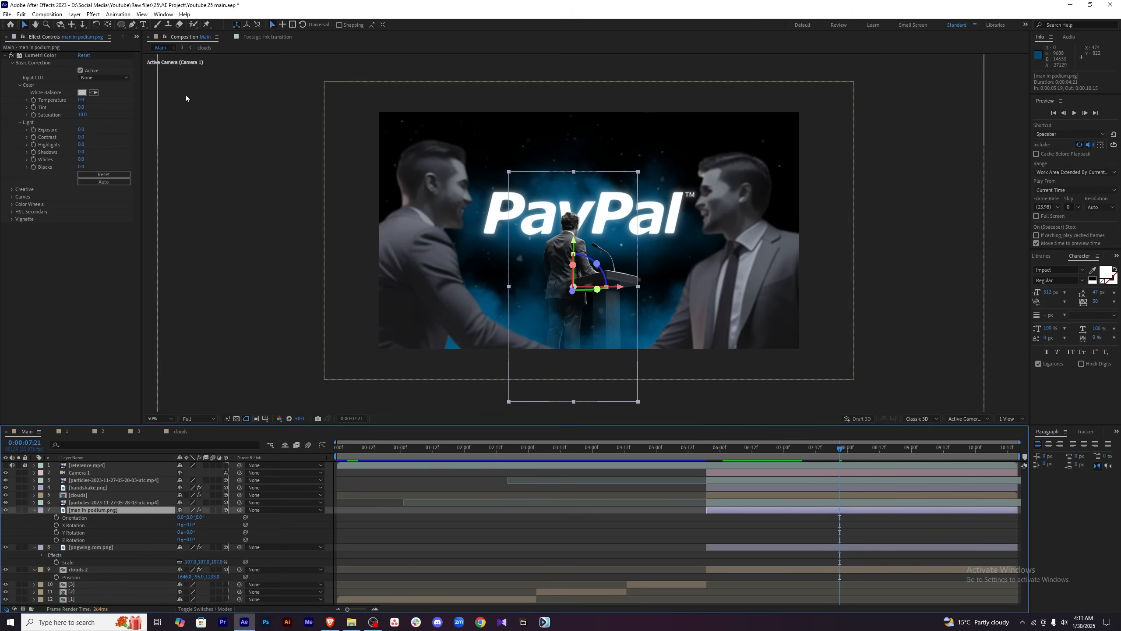
click(107, 24)
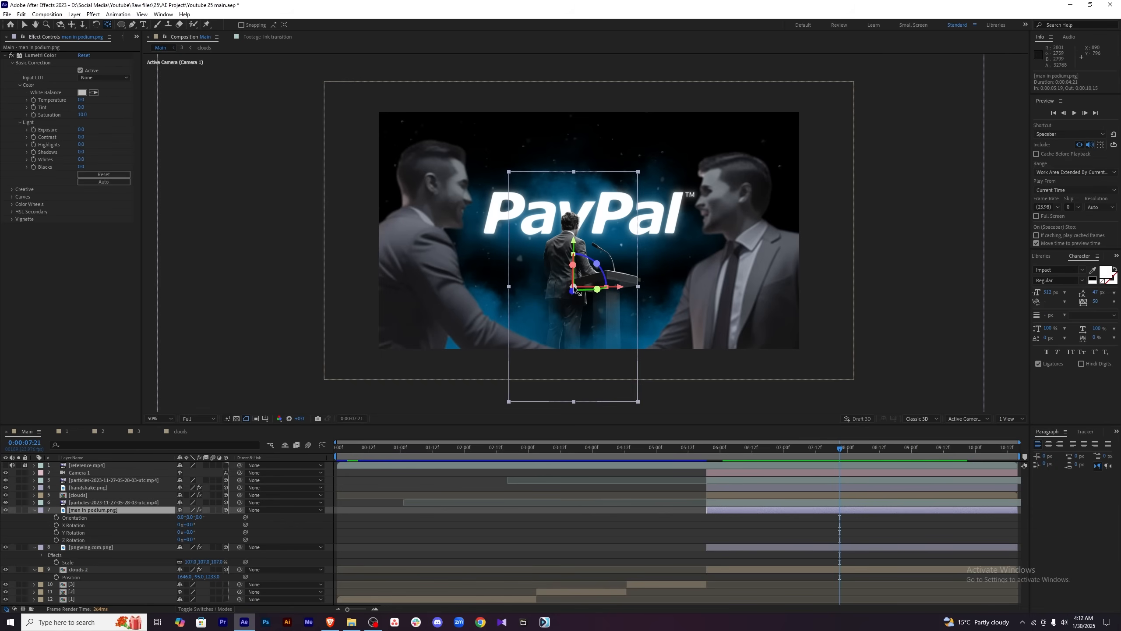
drag(573, 288, 565, 321)
click(715, 451)
key(p)
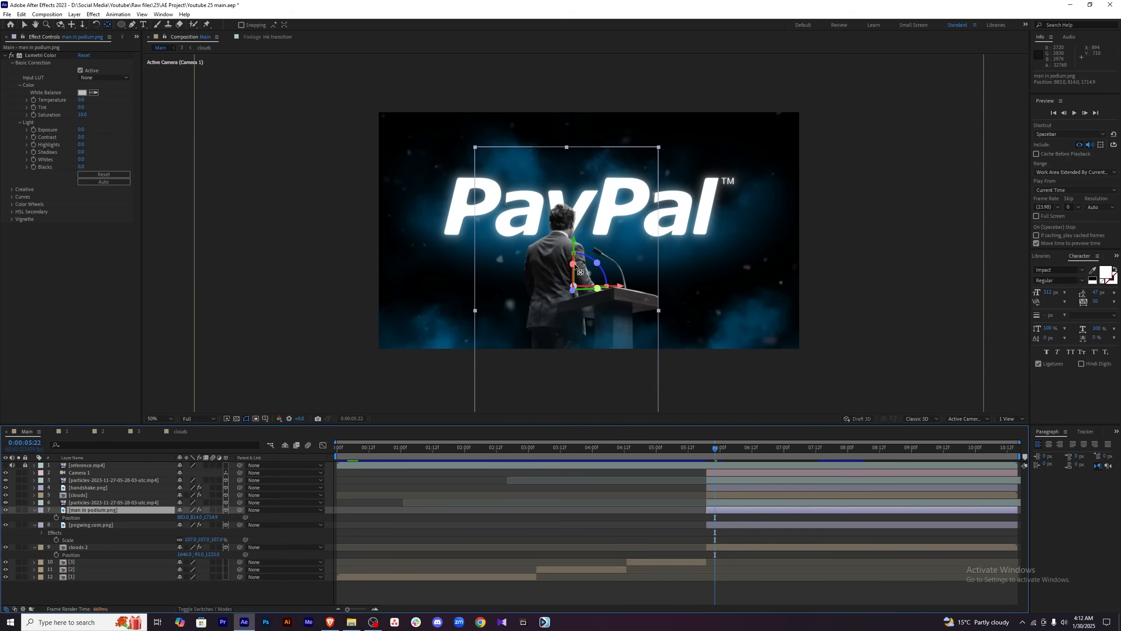
drag(575, 246, 579, 313)
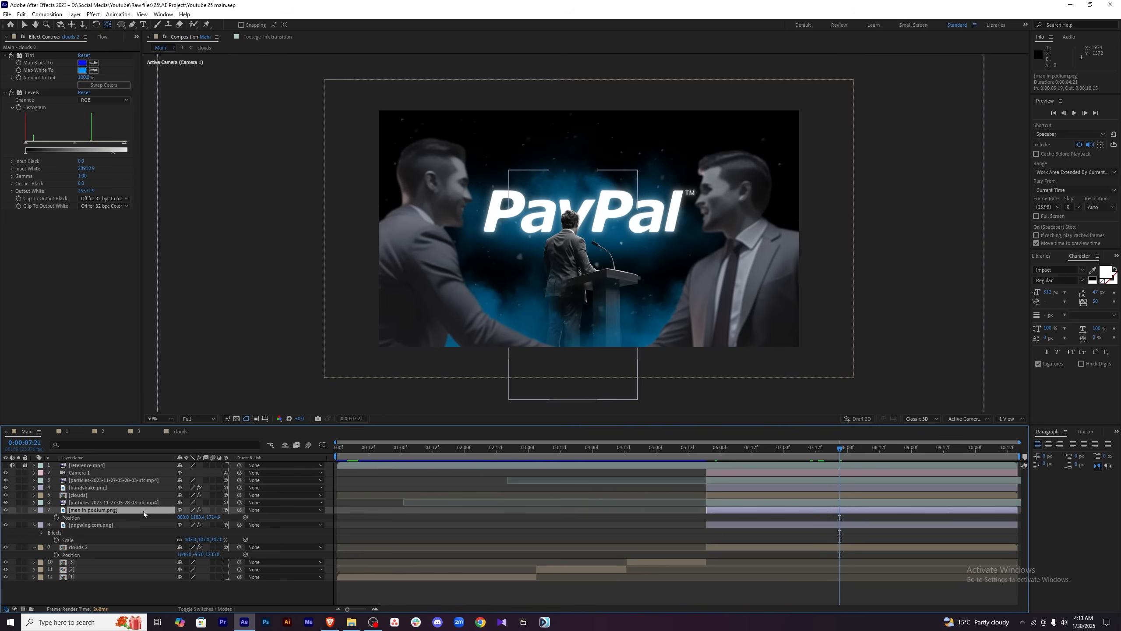
Test tilting man in podium.png around its lowered anchor point with a Z rotation of about -24°.
click(143, 511)
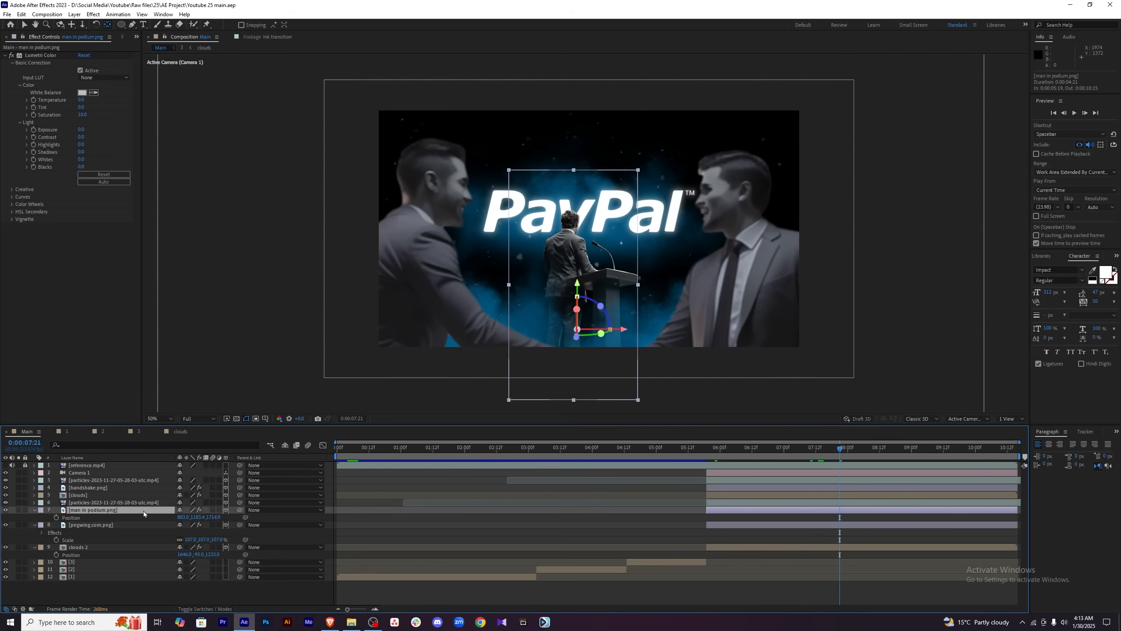
key(r)
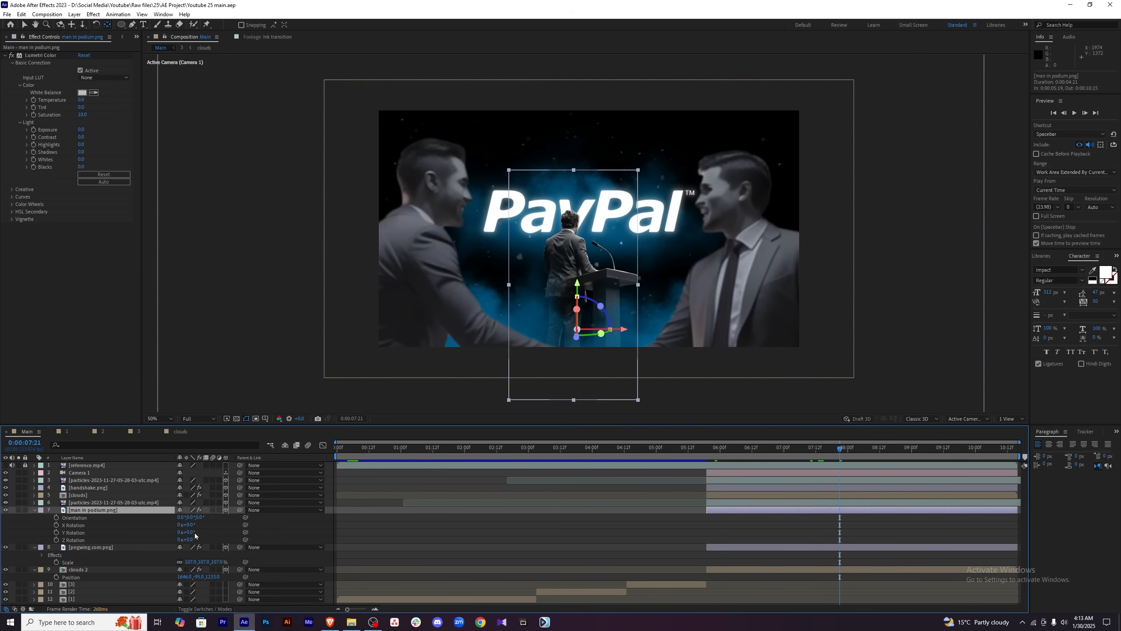
drag(191, 542, 430, 531)
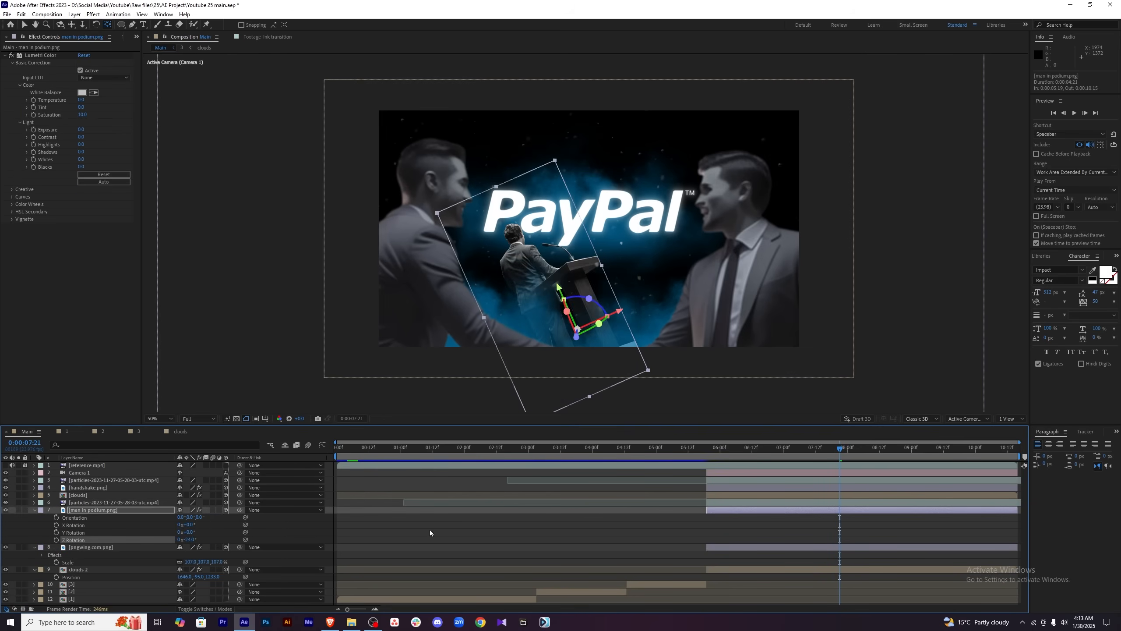
key(ctrl+z)
Keyframe the Z rotation of man in podium.png from 0° at 0:00:07:21 to about -38° at 0:00:10:15, and ease both keyframes.
mouse_move(839, 448)
mouse_down()
mouse_move(849, 467)
mouse_move(839, 468)
mouse_up()
click(58, 541)
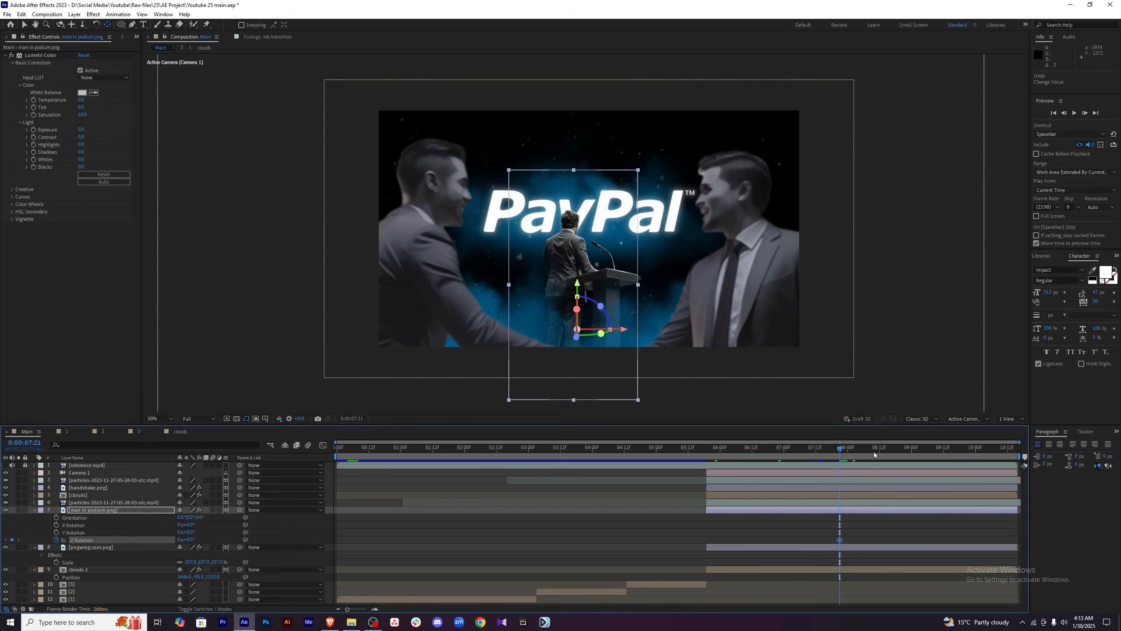
drag(843, 447, 1015, 474)
drag(191, 539, 174, 539)
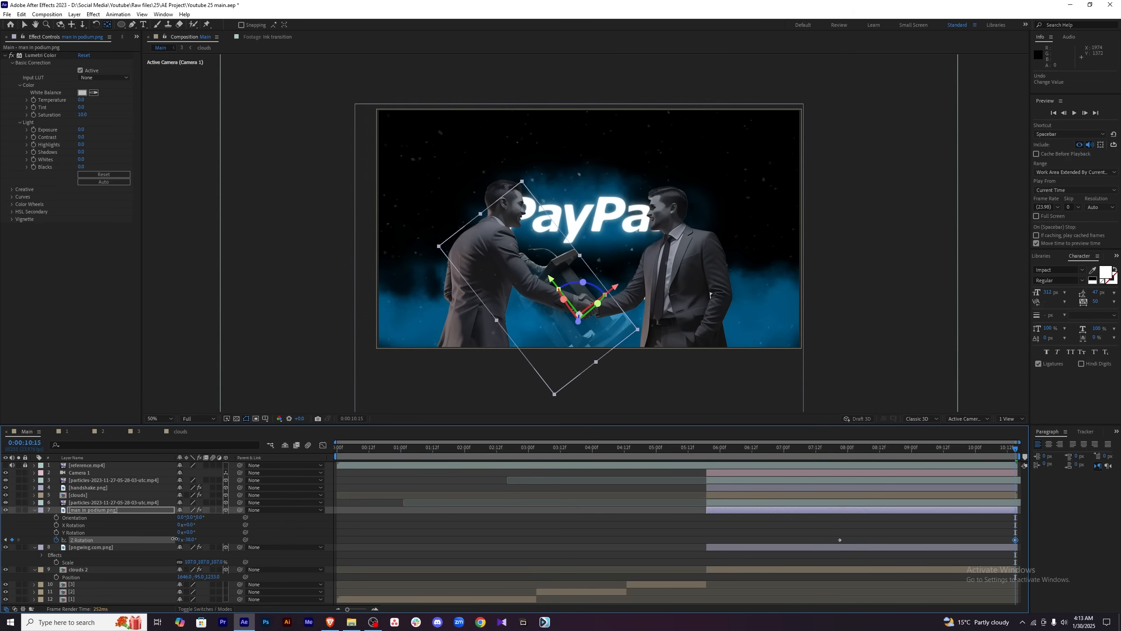
drag(833, 521, 1035, 546)
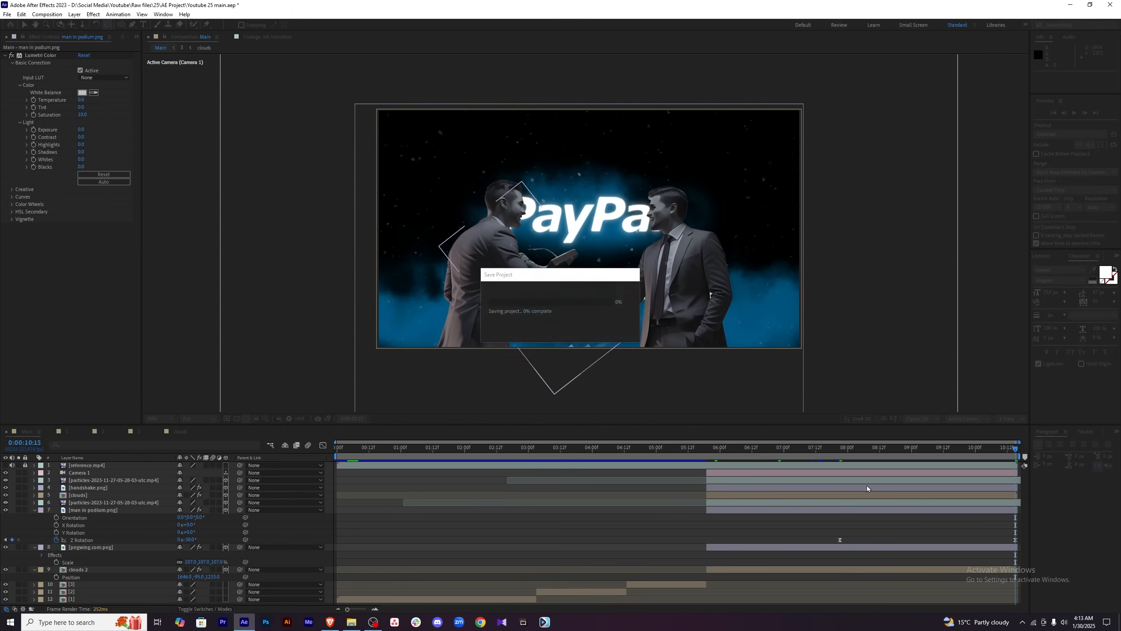
Preview the scene's animation from 0:00:05:23 to check how the man at the podium tips over.
click(724, 448)
mouse_move(725, 448)
mouse_down()
mouse_move(860, 445)
mouse_move(717, 439)
mouse_up()
key(space)
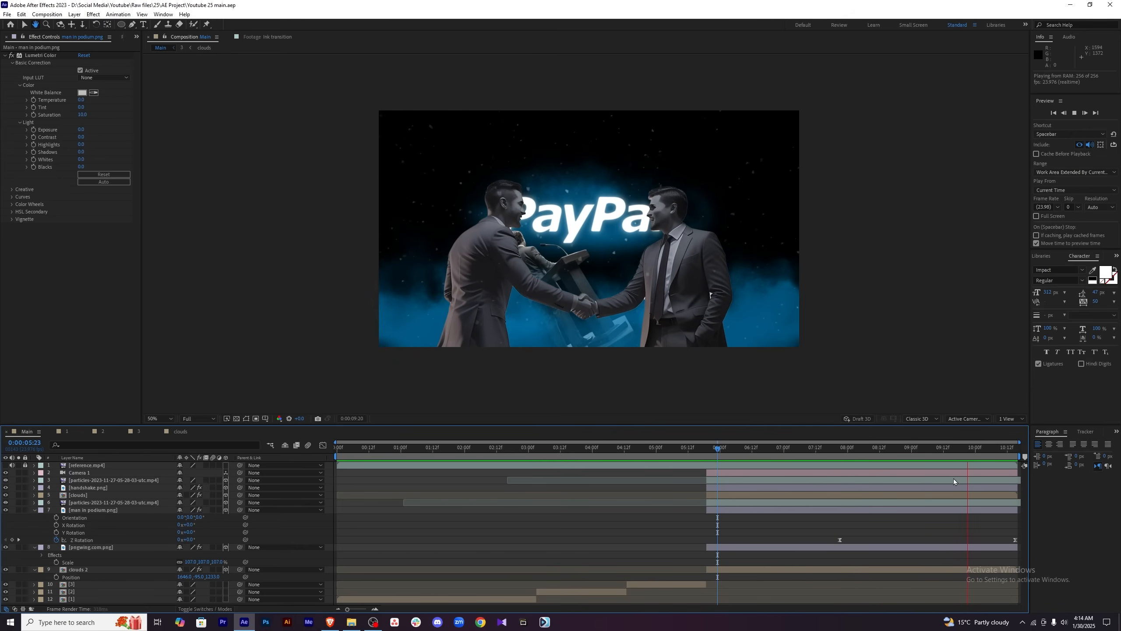
key(space)
click(916, 447)
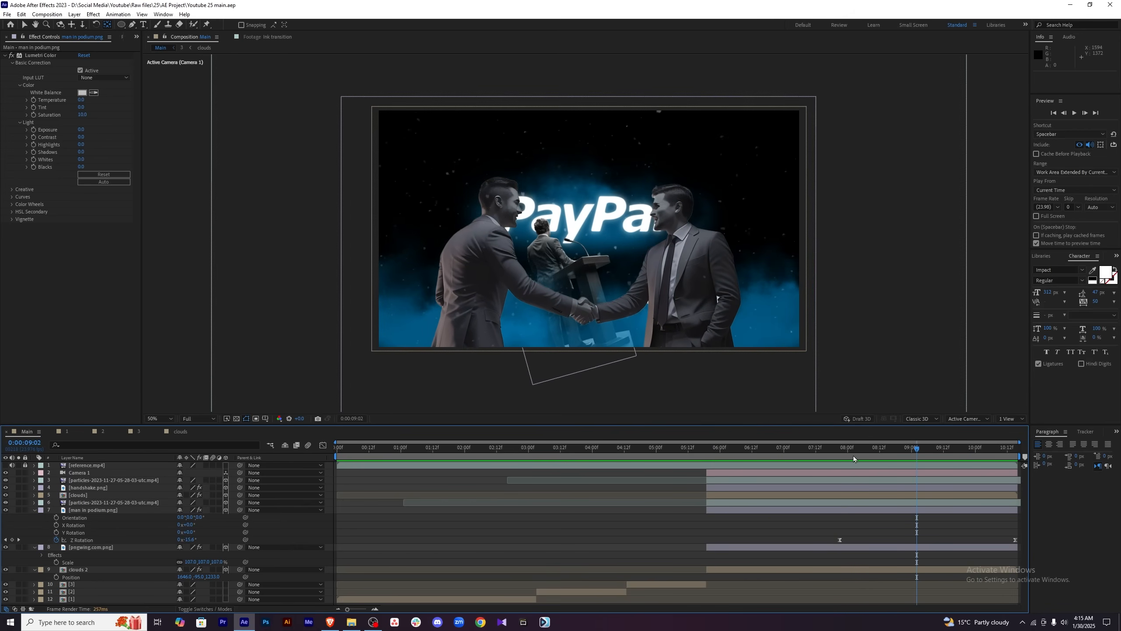
Pre-compose the layers from Camera 1 down to clouds 2 into a composition named 4, moving all attributes.
click(96, 473)
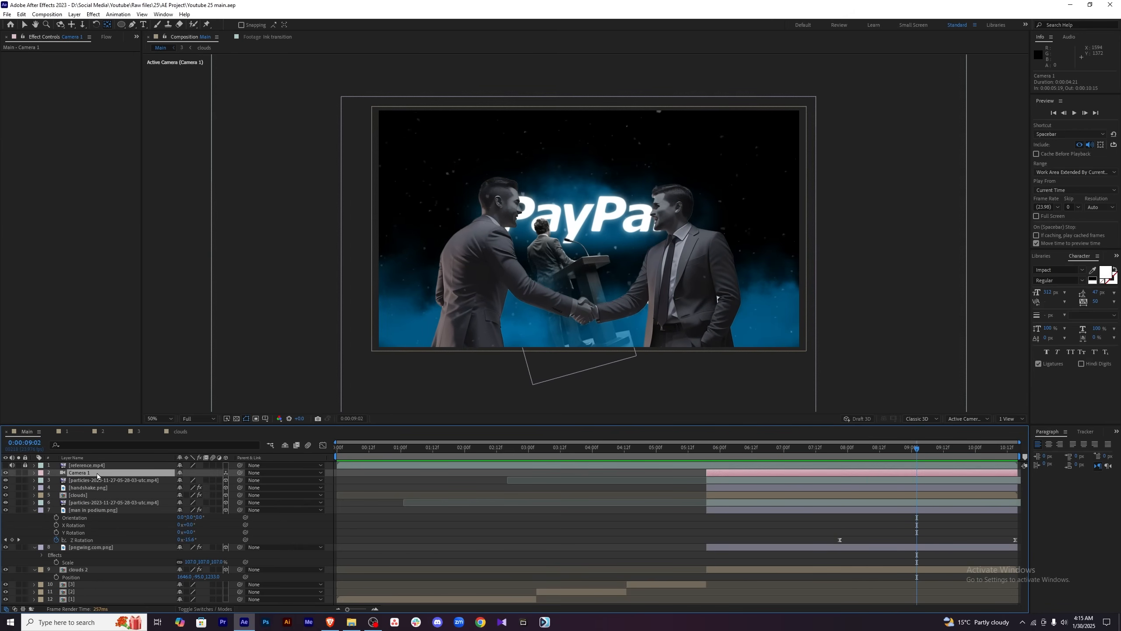
shift+click(102, 570)
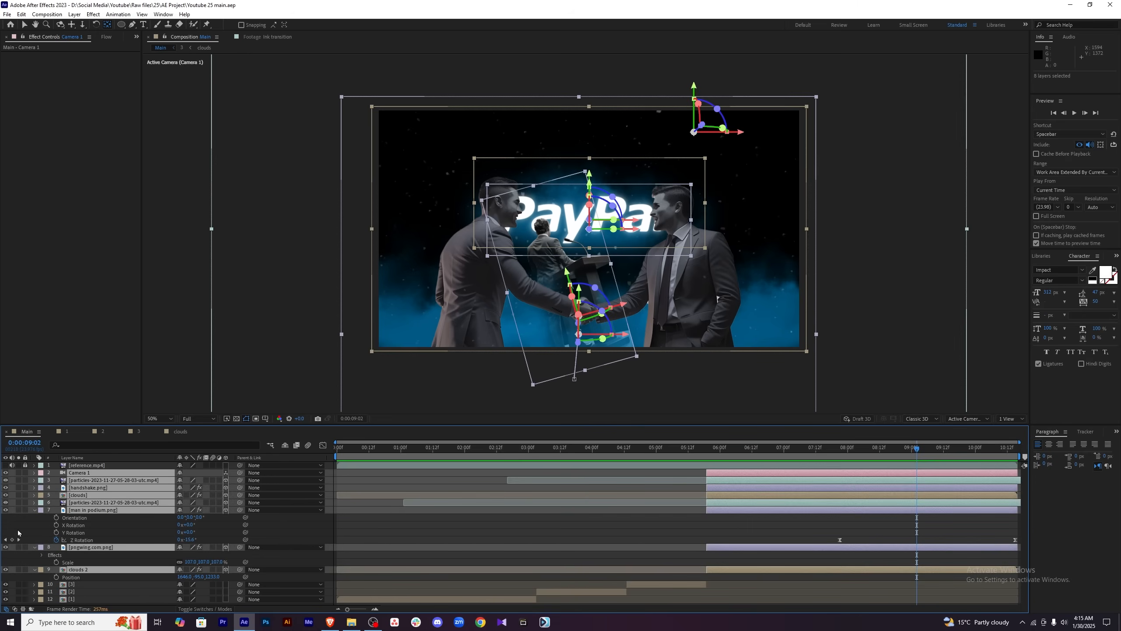
right_click(129, 477)
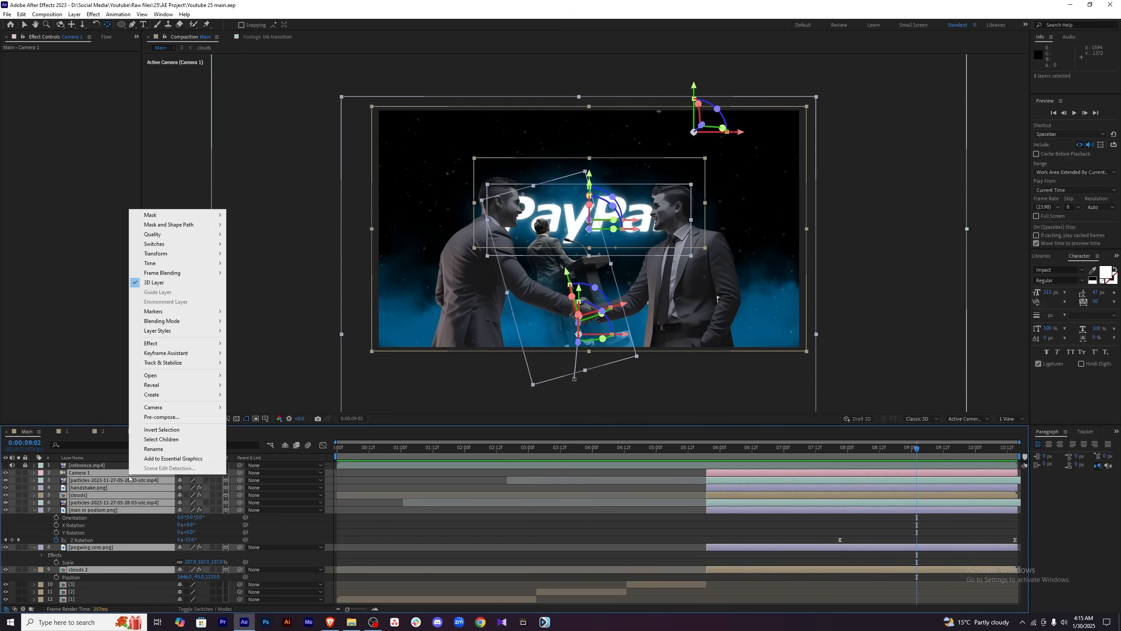
click(191, 416)
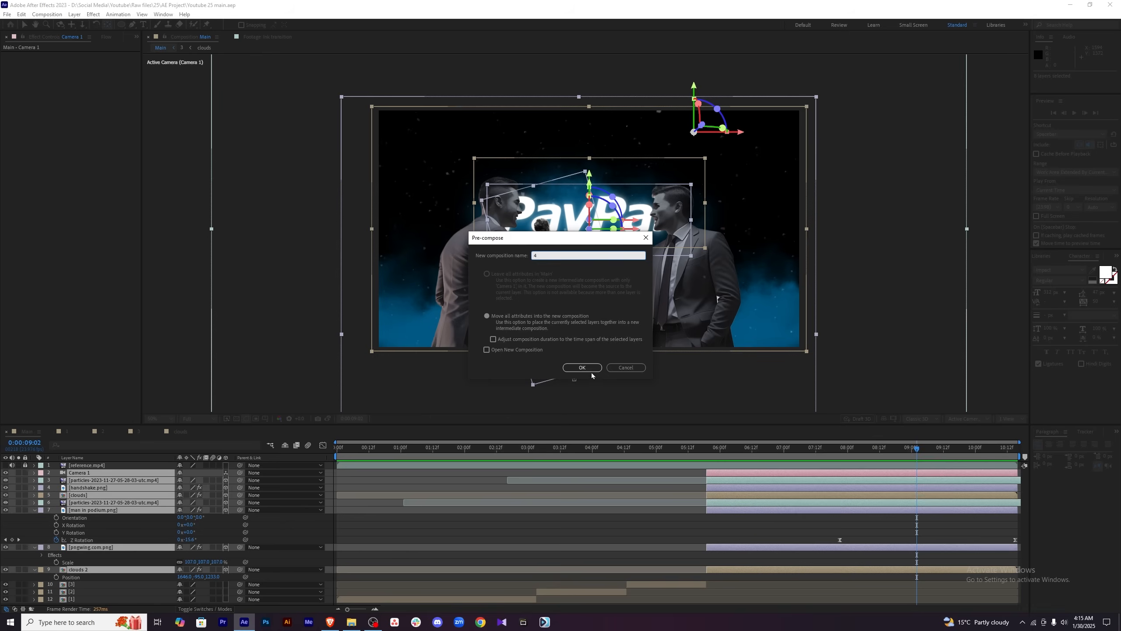
click(590, 368)
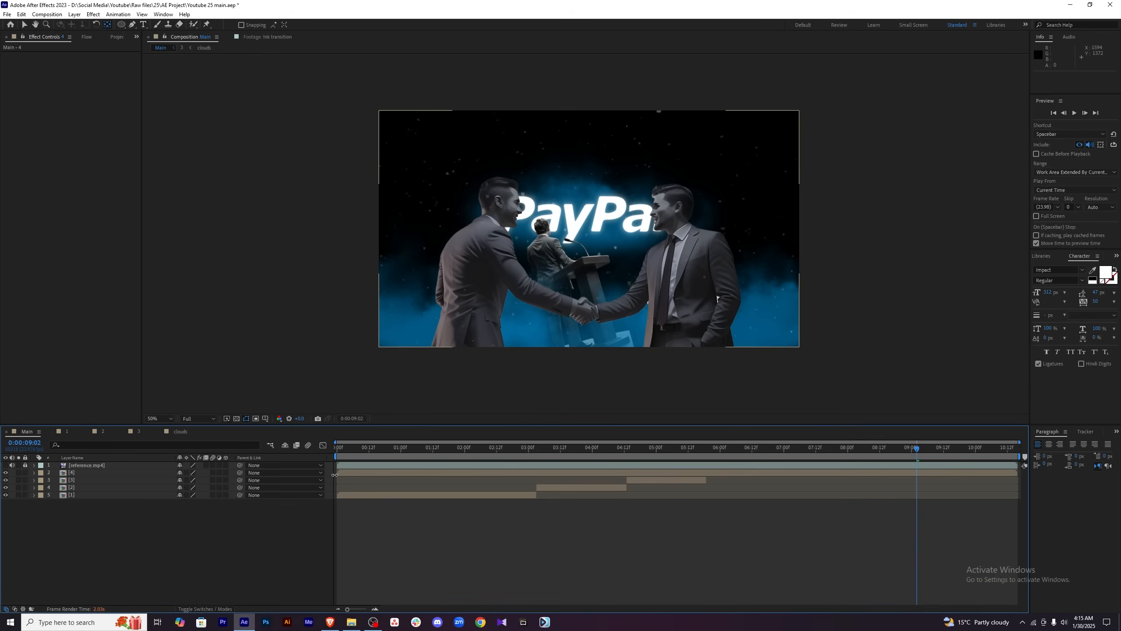
Trim the start of layer 4 to where layer 3 ends, and save the project.
drag(334, 475, 705, 478)
click(813, 522)
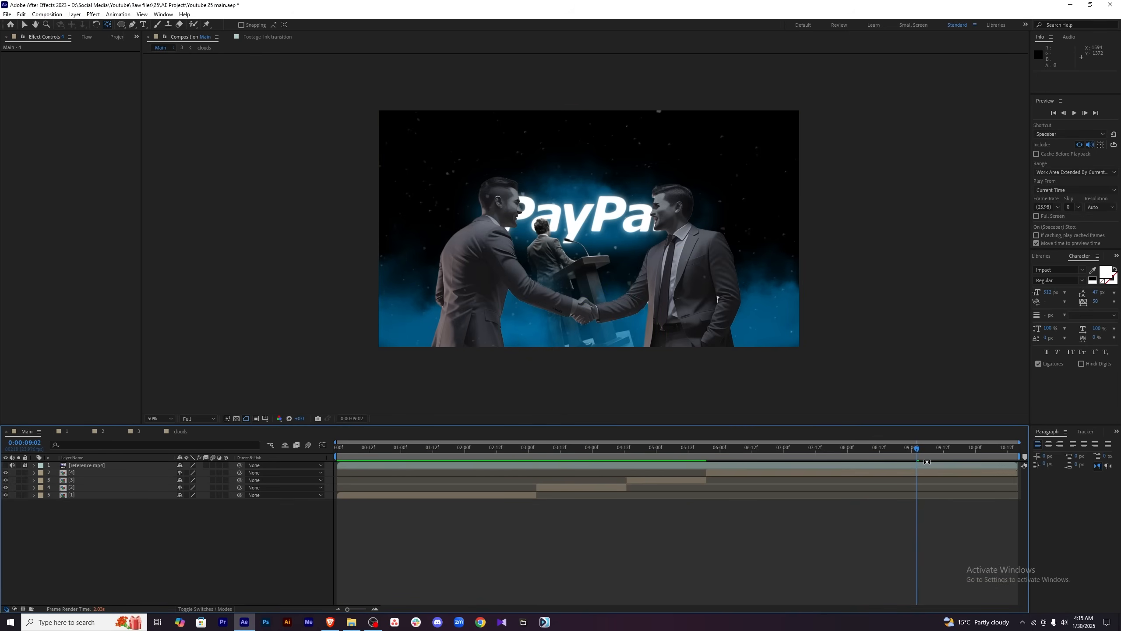
click(762, 454)
key(ctrl+s)
Compare the handshake scene with reference.mp4 by showing the reference, scrubbing through its ending and hiding it again.
drag(782, 456, 877, 456)
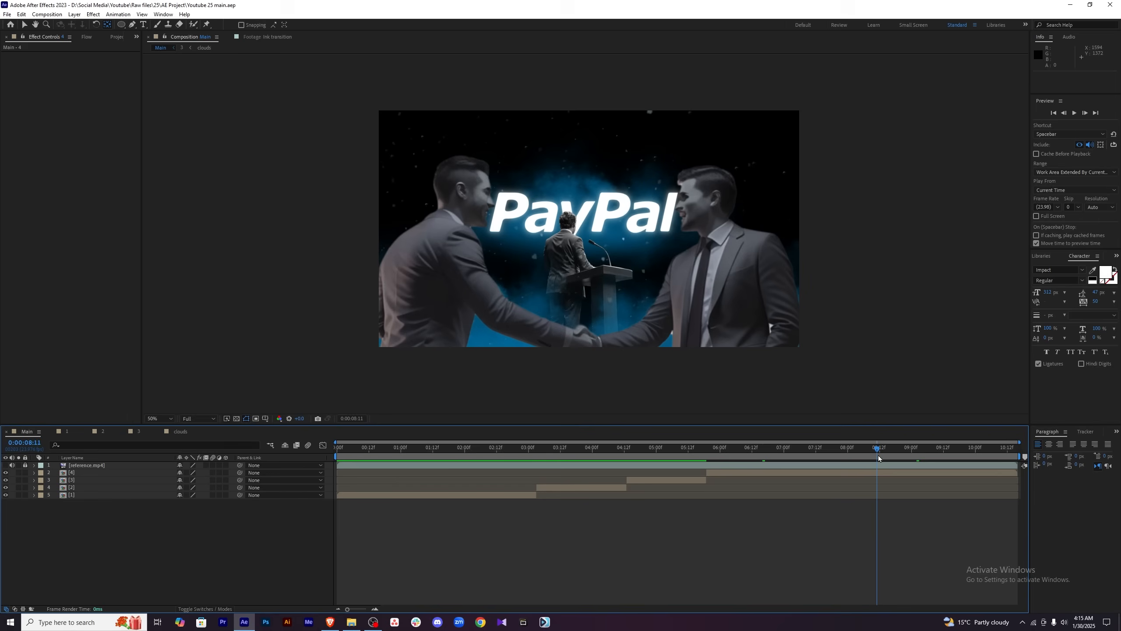
click(6, 465)
drag(866, 449, 956, 463)
click(5, 466)
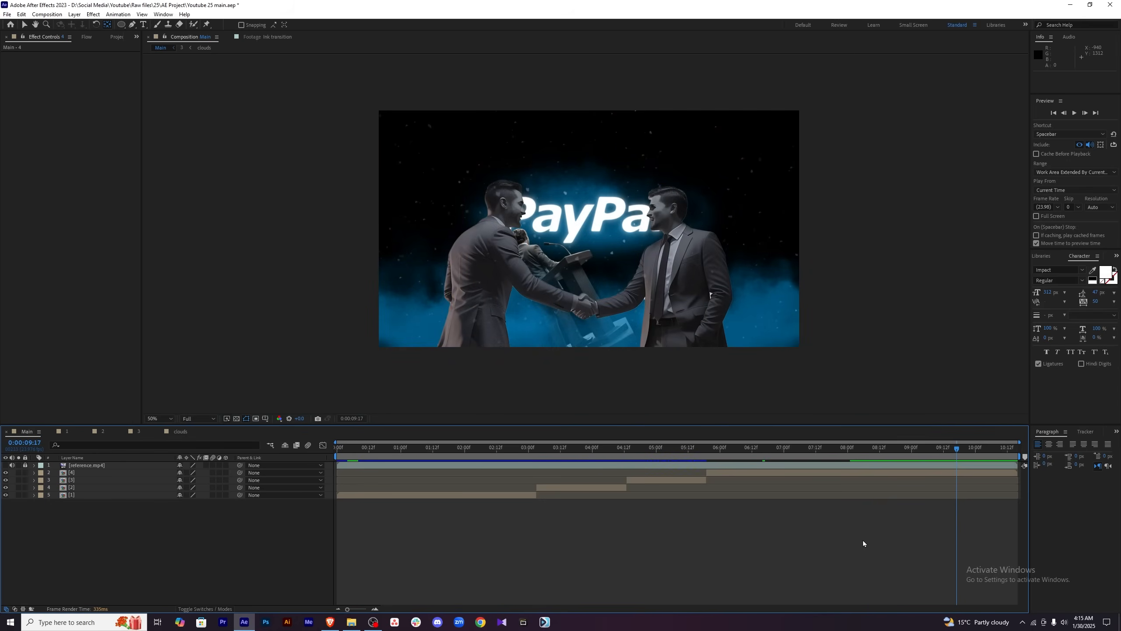
Open composition 4 from the Main timeline.
double_click(893, 471)
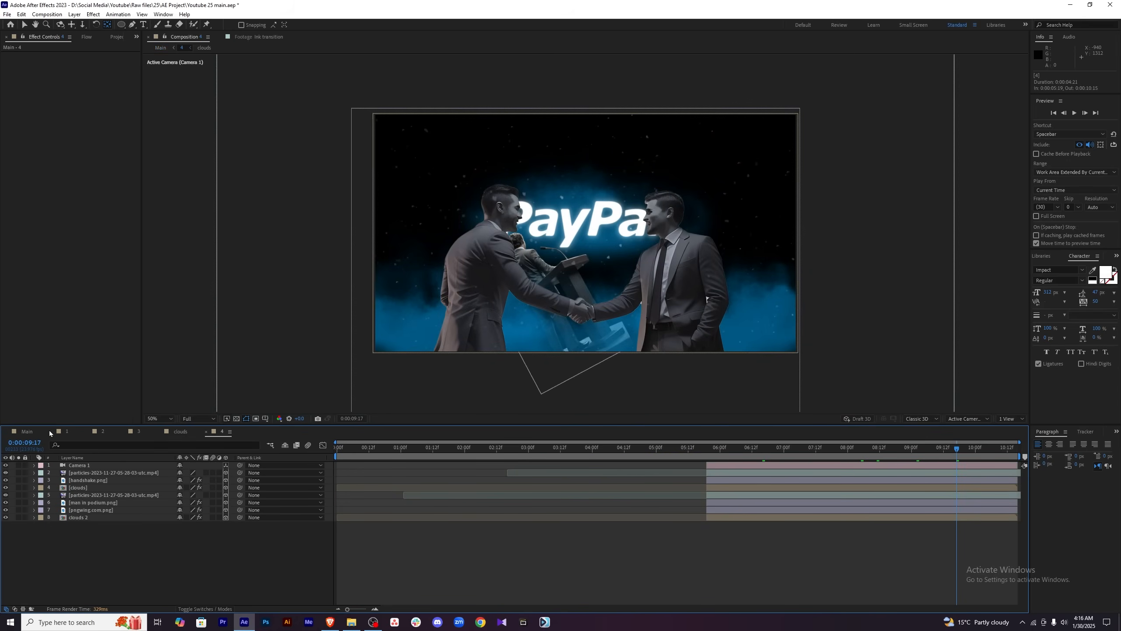
click(23, 431)
double_click(771, 473)
right_click(185, 560)
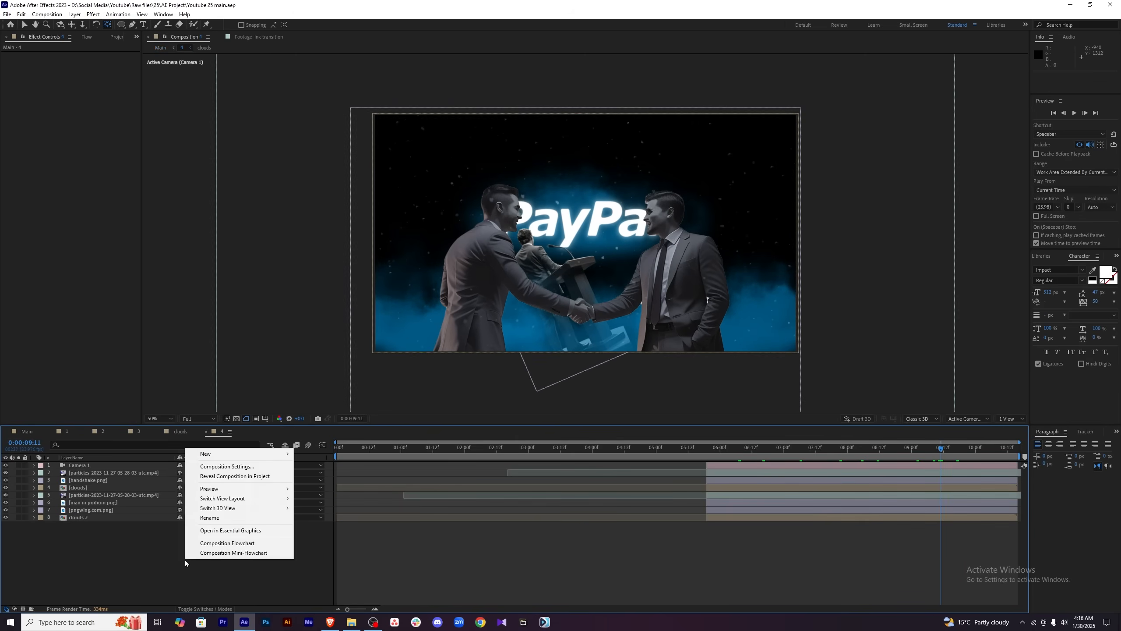
click(122, 550)
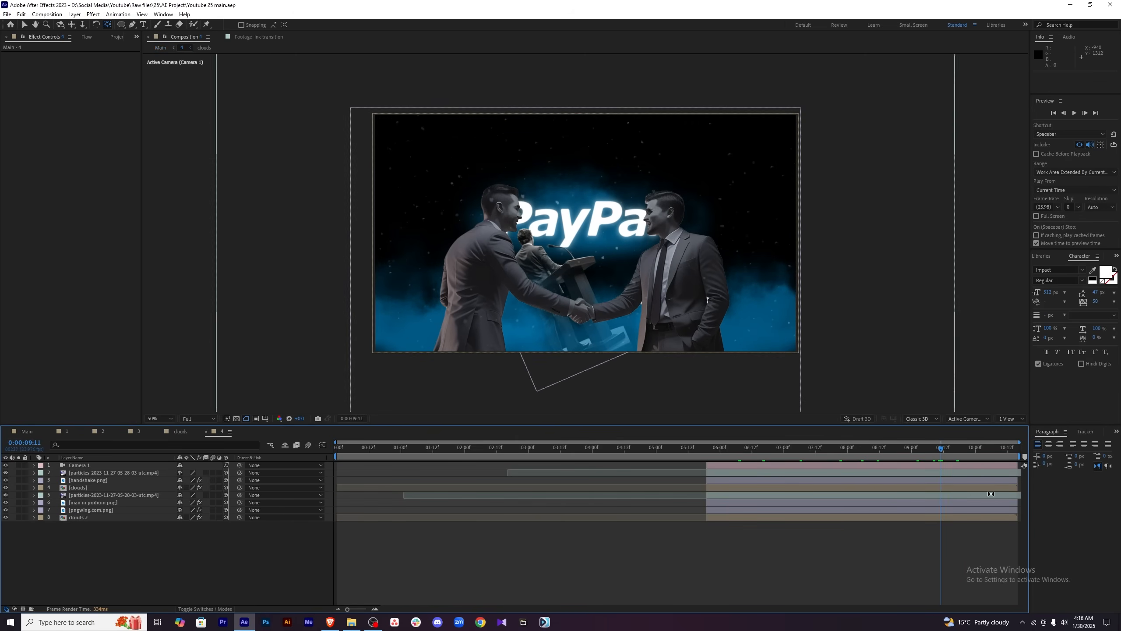
Expand Camera 1's Camera Options and show the scene in 2 views, with Top beside the active camera.
click(733, 450)
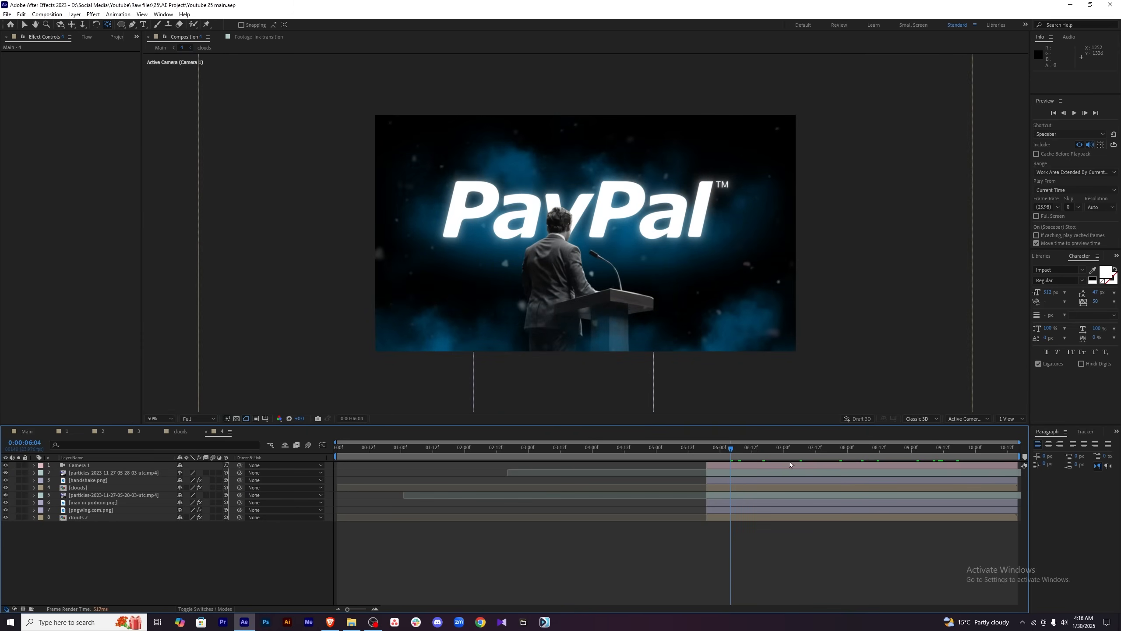
mouse_move(731, 449)
mouse_down()
mouse_move(796, 451)
mouse_move(728, 454)
mouse_up()
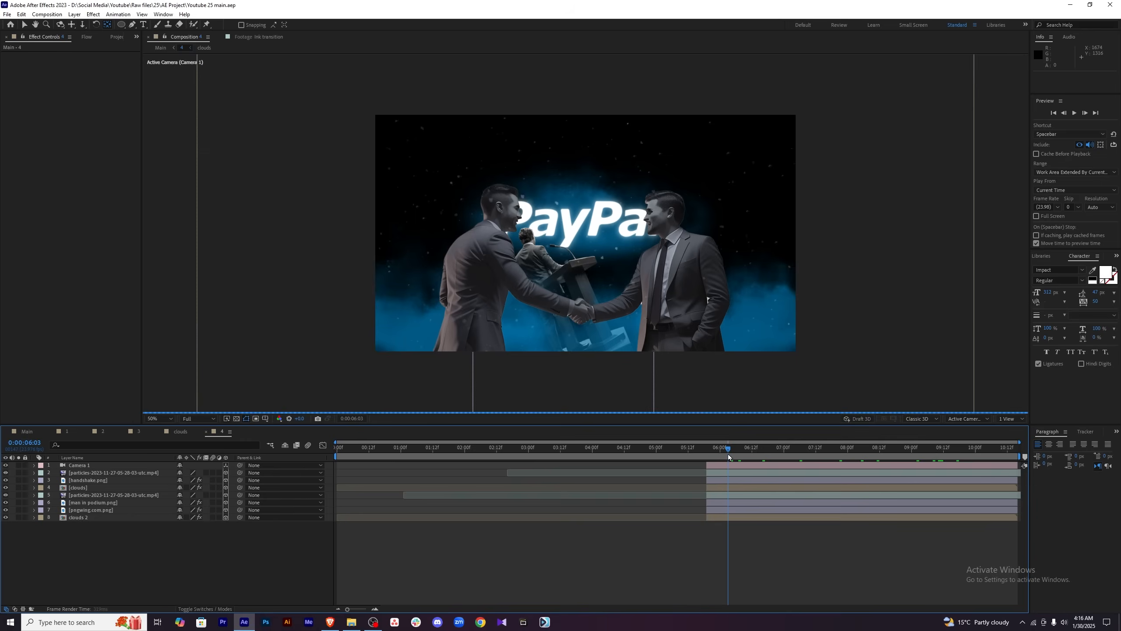
click(743, 463)
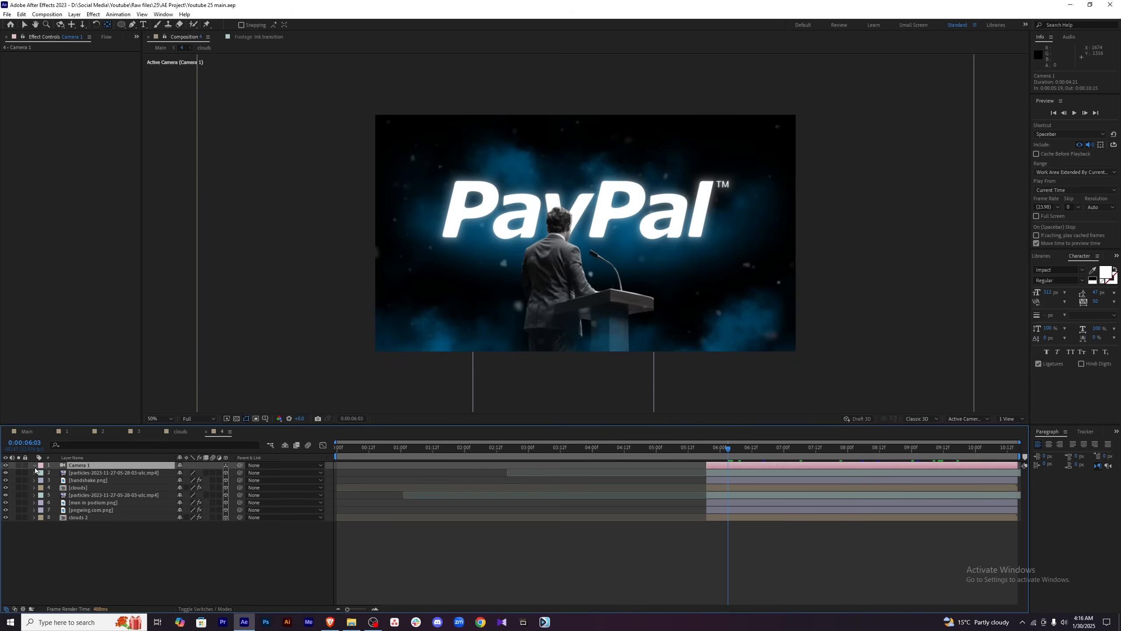
click(34, 469)
click(42, 481)
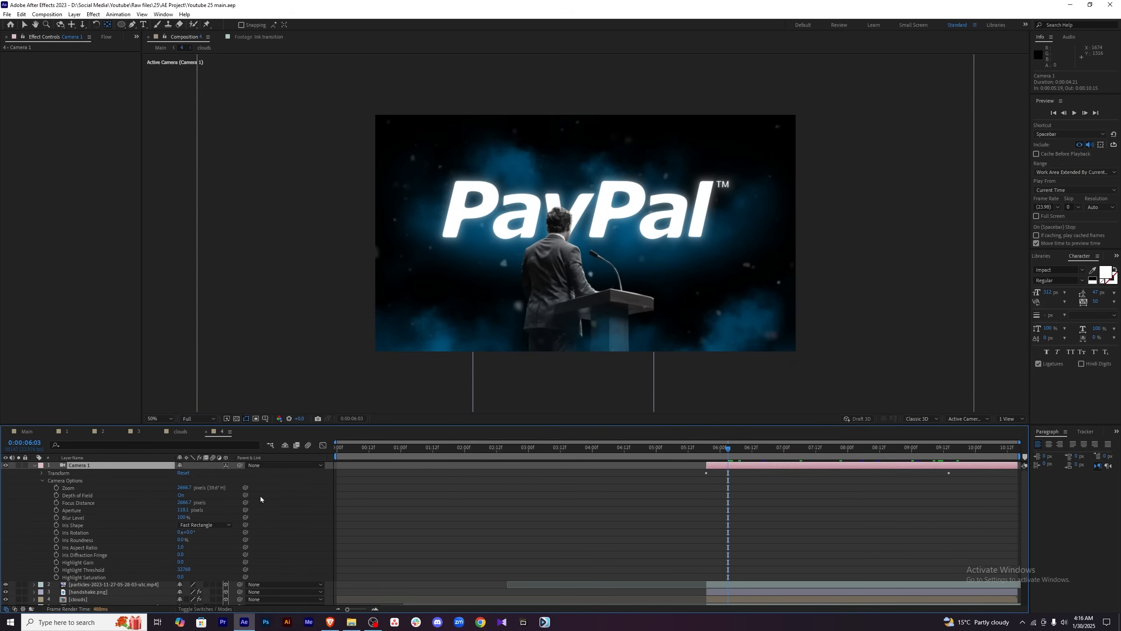
click(1010, 418)
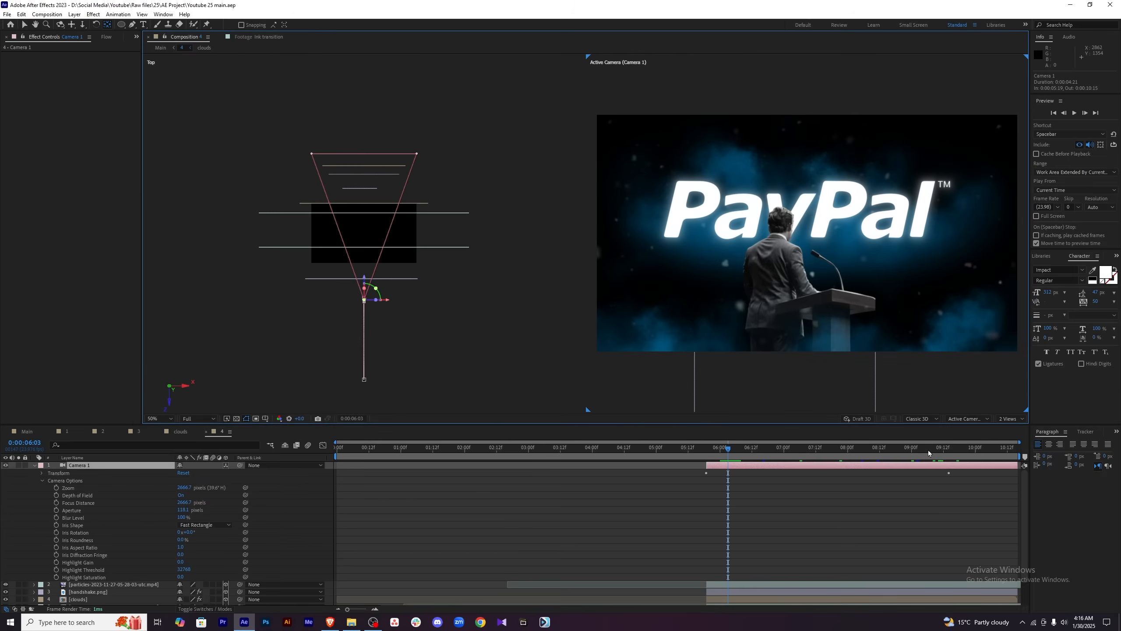
click(93, 503)
click(601, 525)
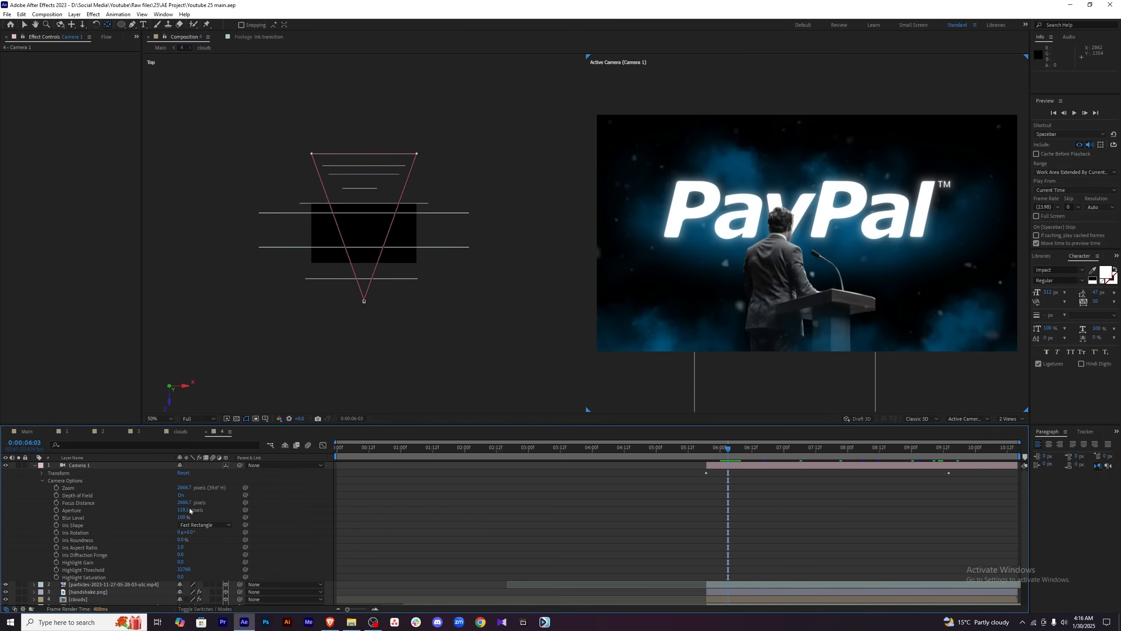
Keyframe Camera 1's Focus Distance at 0:00:05:20, set to about 2263 pixels so the focus falls on the PayPal logo.
drag(722, 449, 710, 453)
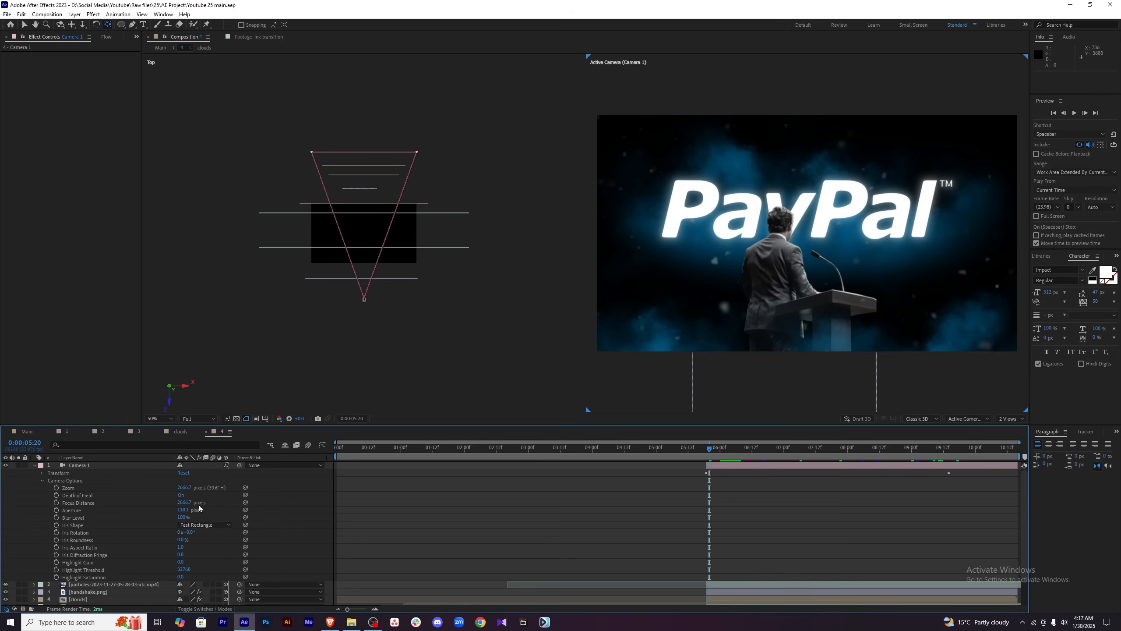
click(56, 503)
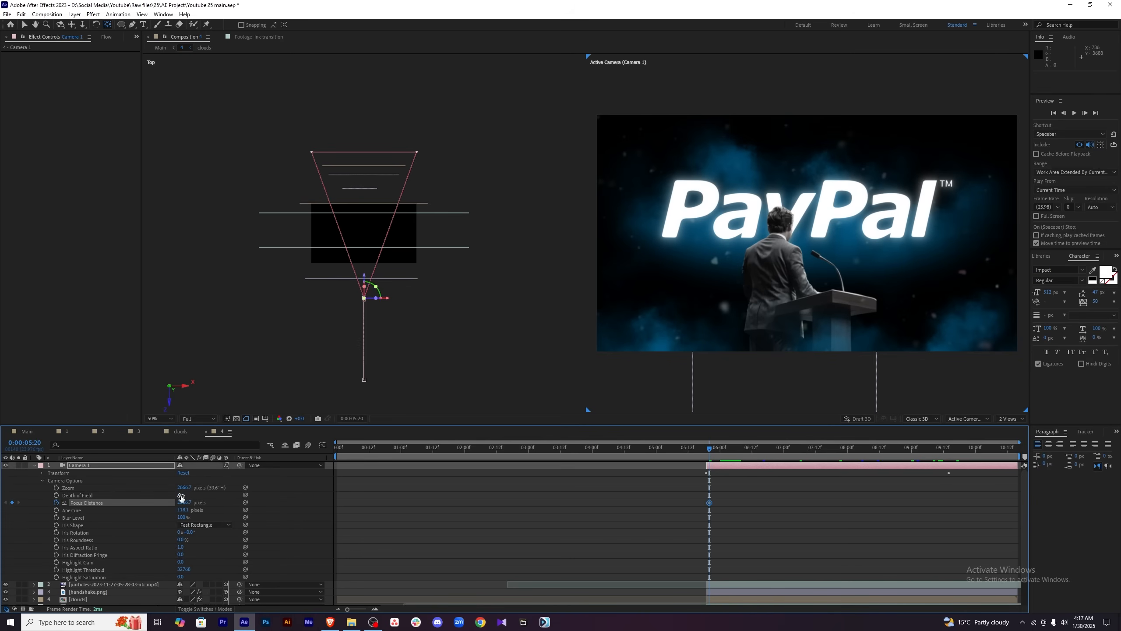
click(181, 496)
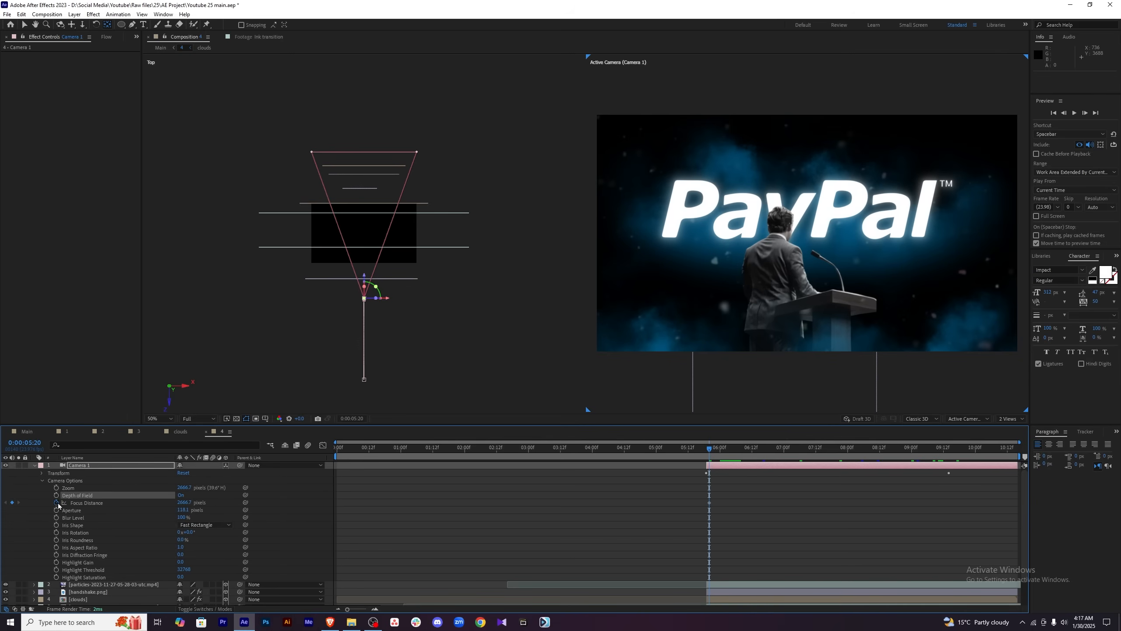
drag(179, 505, 195, 505)
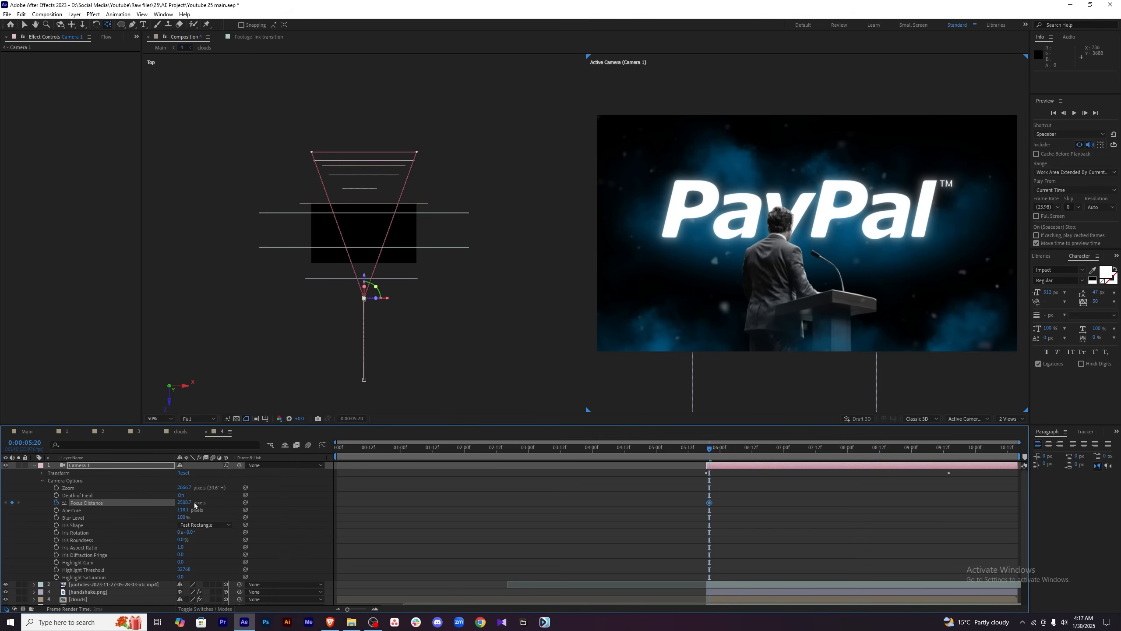
key(F2)
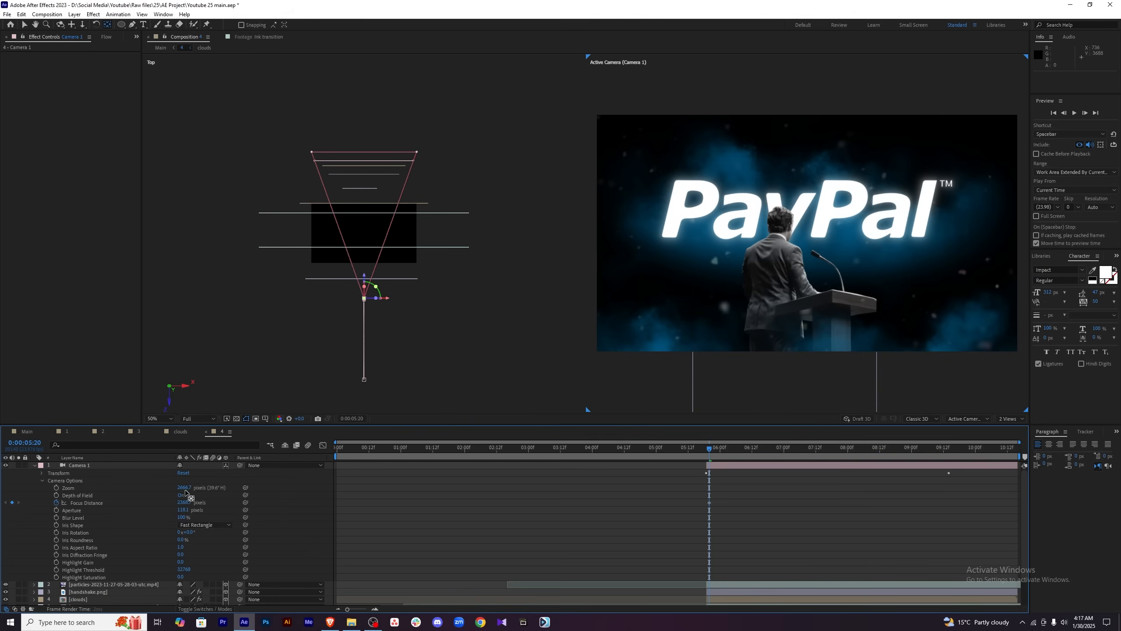
click(367, 179)
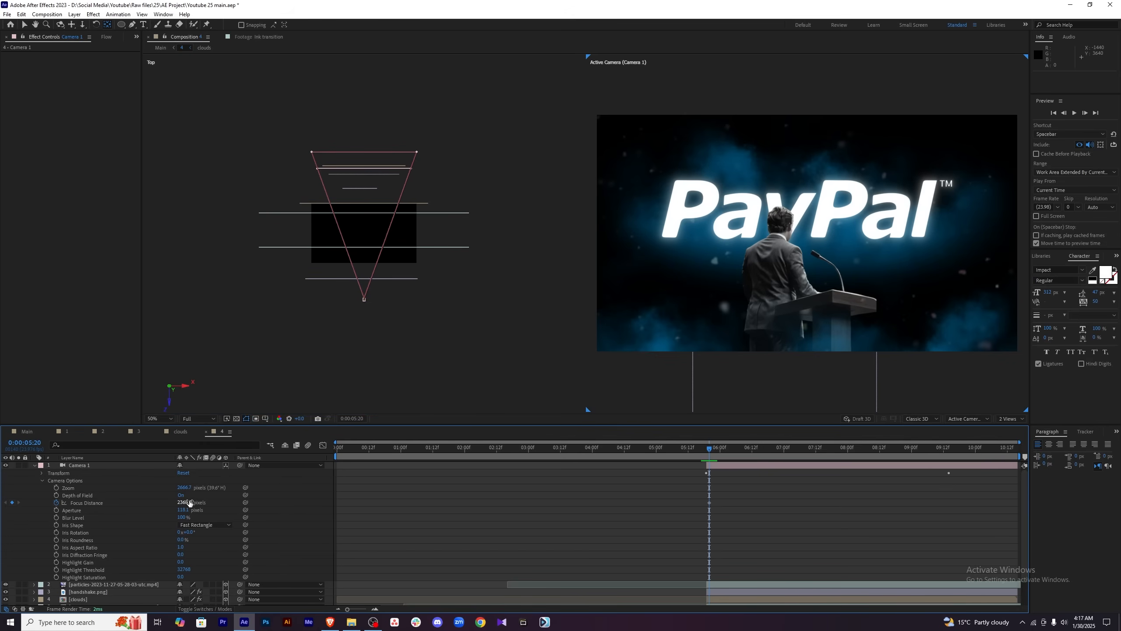
drag(190, 503, 141, 499)
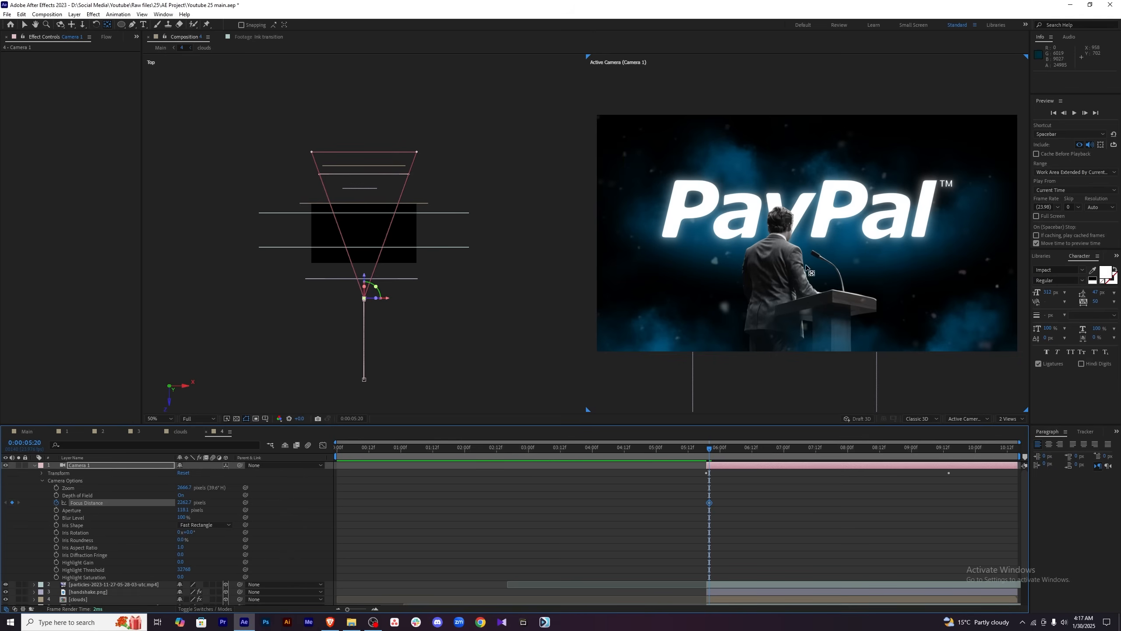
scroll(815, 503, down, 2)
scroll(750, 469, up, 2)
Add a second Focus Distance keyframe for Camera 1 at 0:00:09:14, adjusting the focus toward the two men shaking hands.
drag(711, 453, 949, 463)
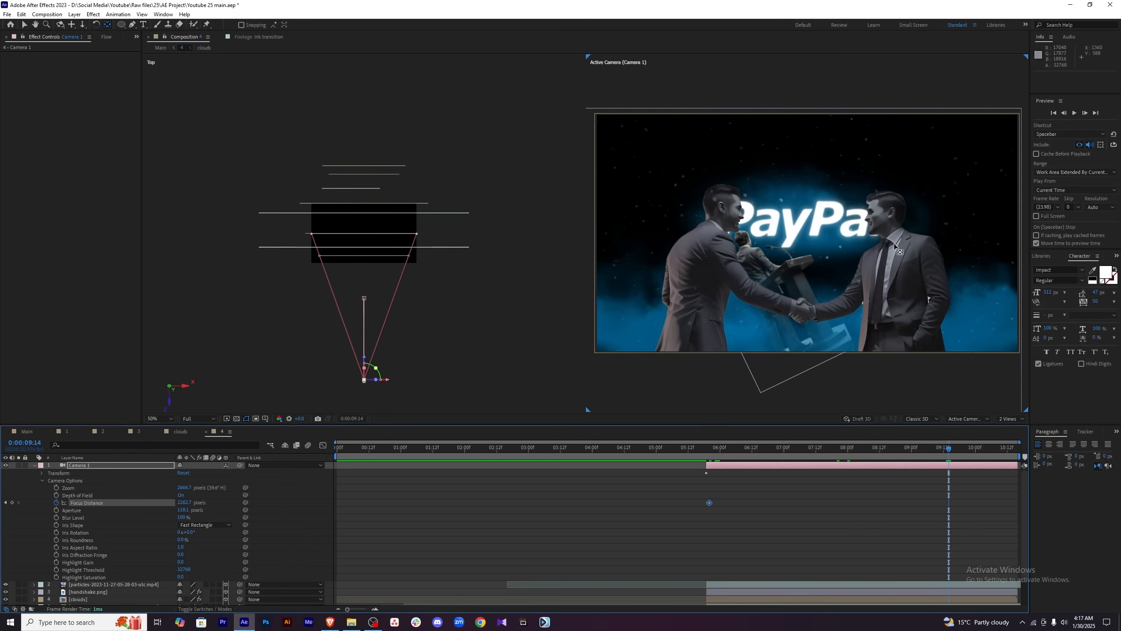
drag(184, 506, 248, 483)
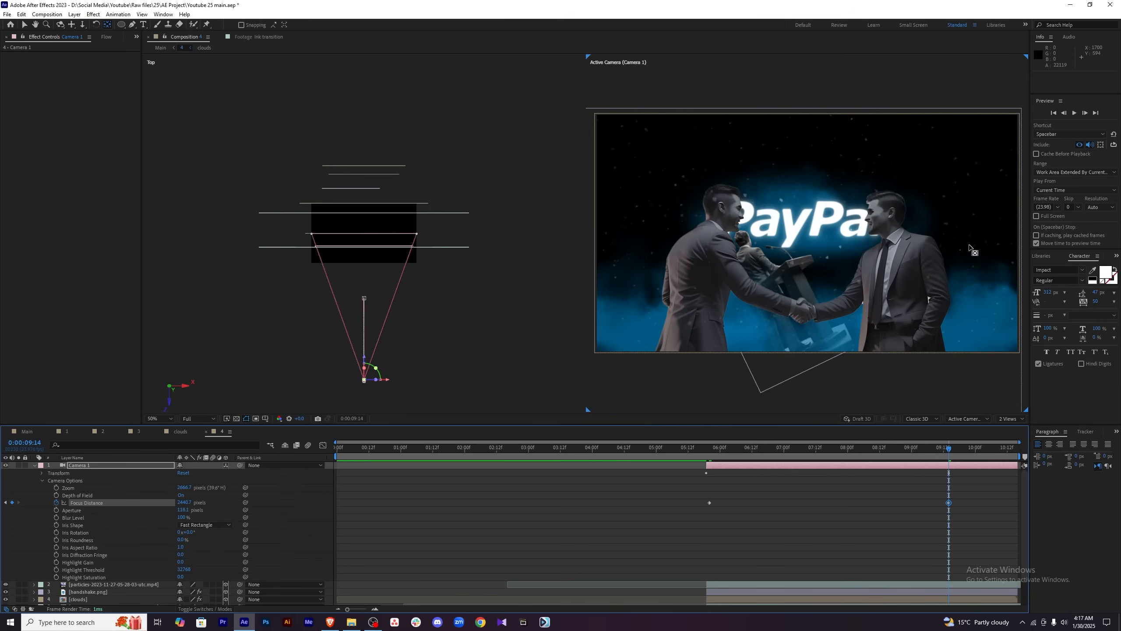
key(ctrl+z)
Set Camera 1's Aperture to 200 pixels to strengthen the depth-of-field blur.
drag(182, 510, 184, 511)
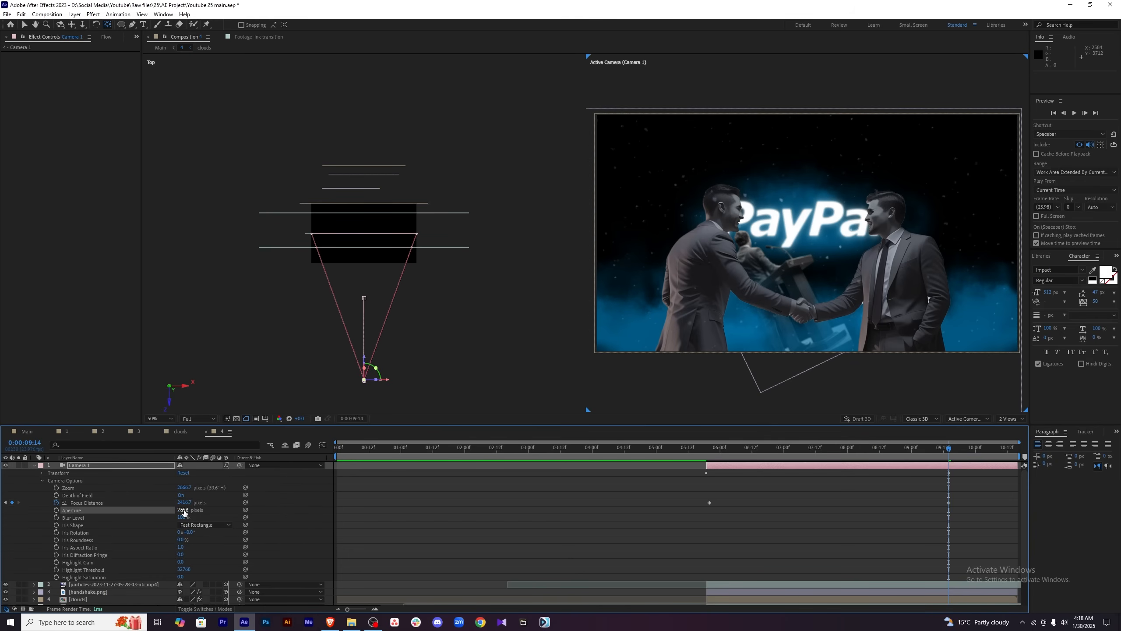
click(184, 511)
text(250)
key(Return)
click(488, 544)
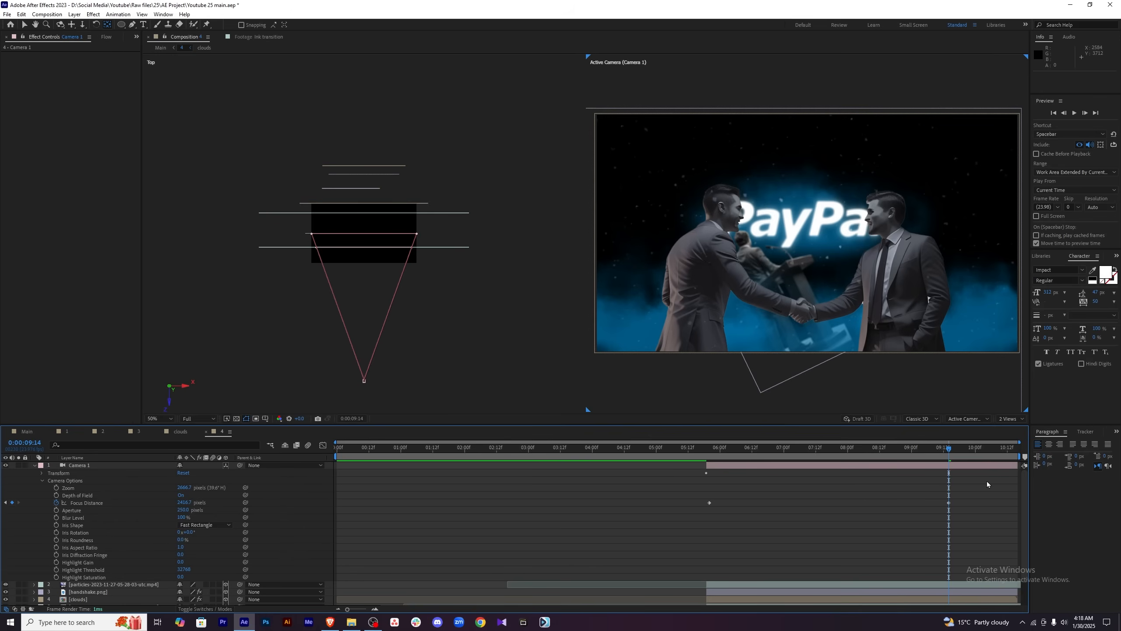
Ease both Focus Distance keyframes of Camera 1 and preview the focus shift from 0:00:06:10.
drag(988, 479, 677, 544)
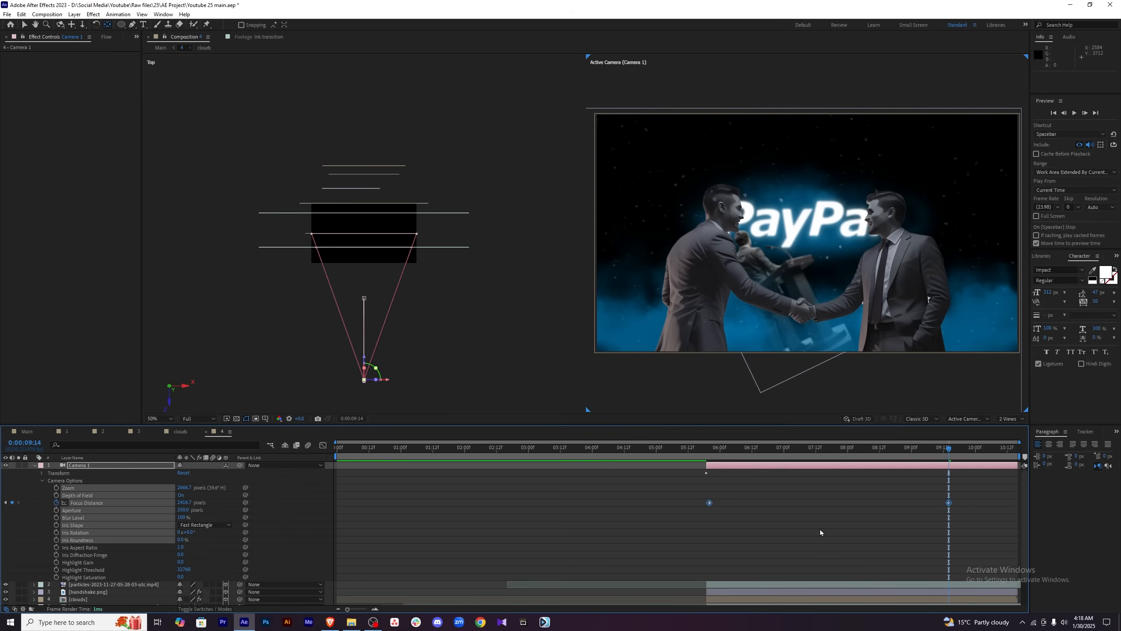
click(35, 466)
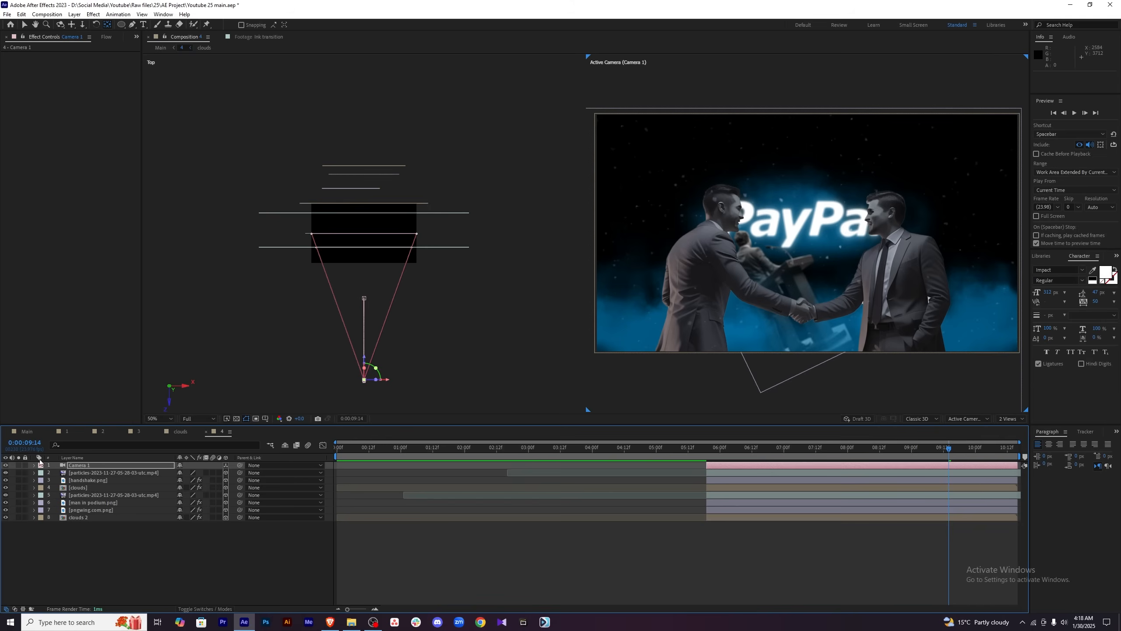
click(34, 466)
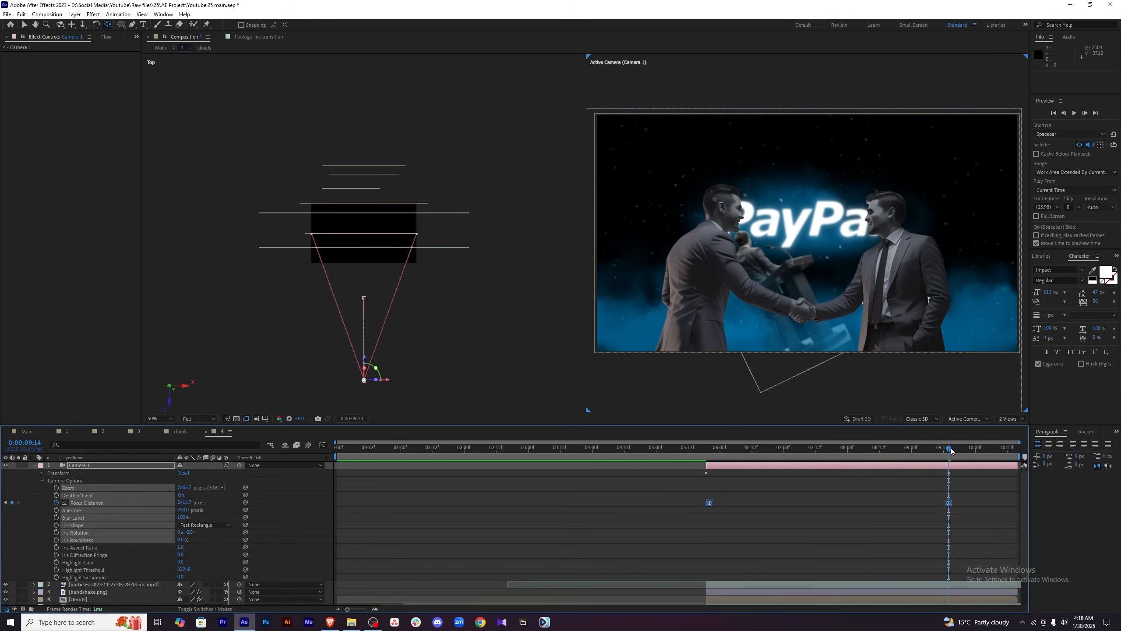
drag(951, 449, 748, 450)
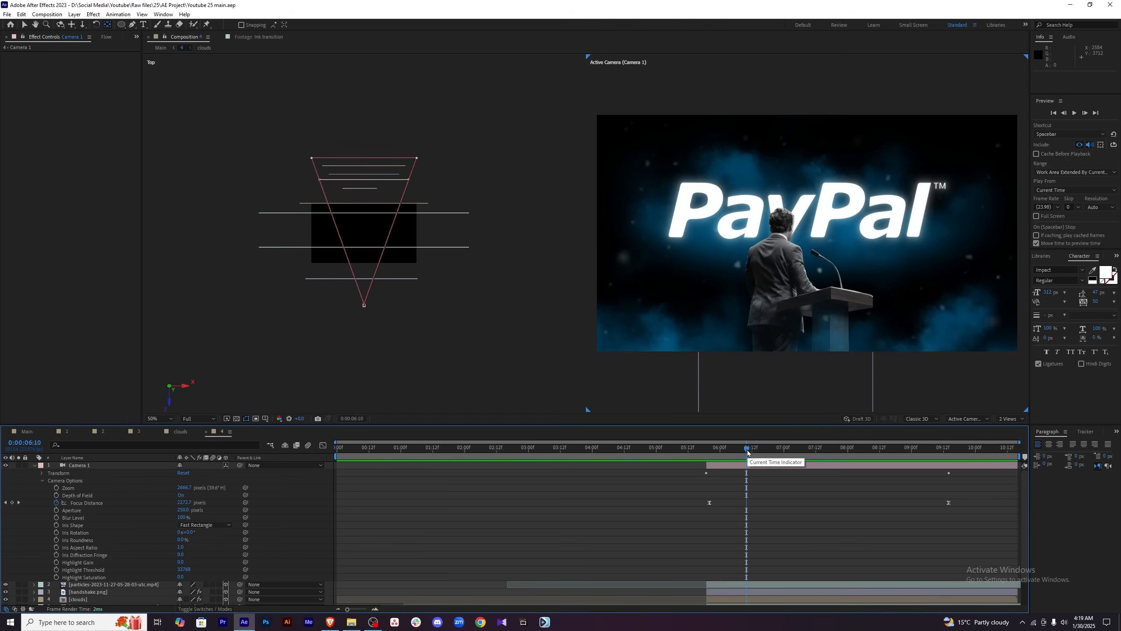
key(space)
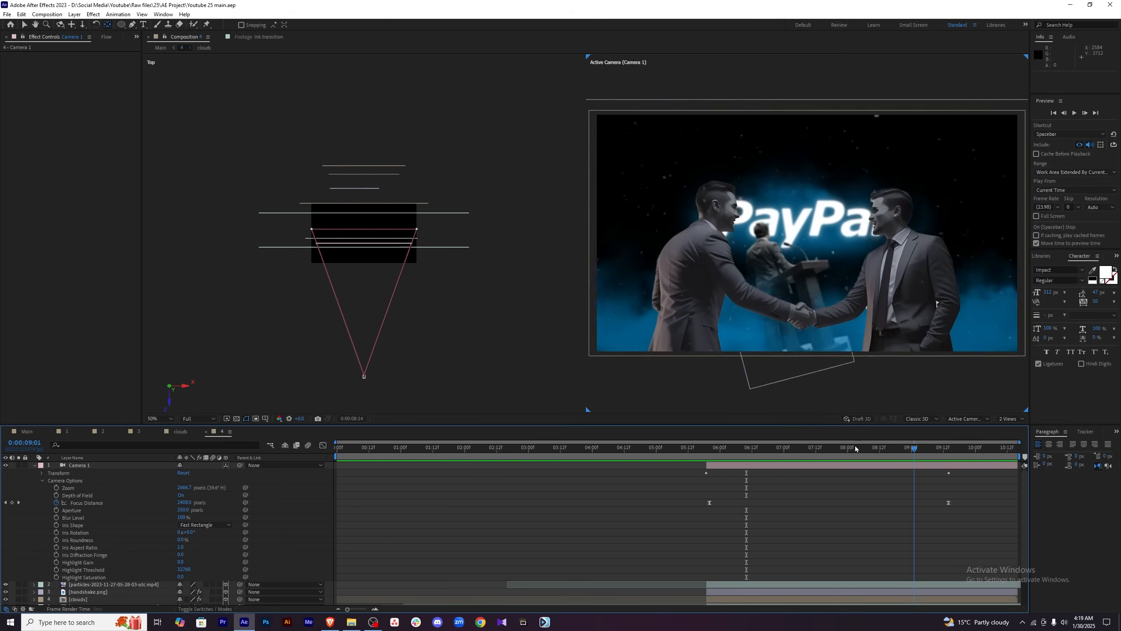
Add a new adjustment layer at the head of composition 4's layer stack and rename it Camera shake.
key(space)
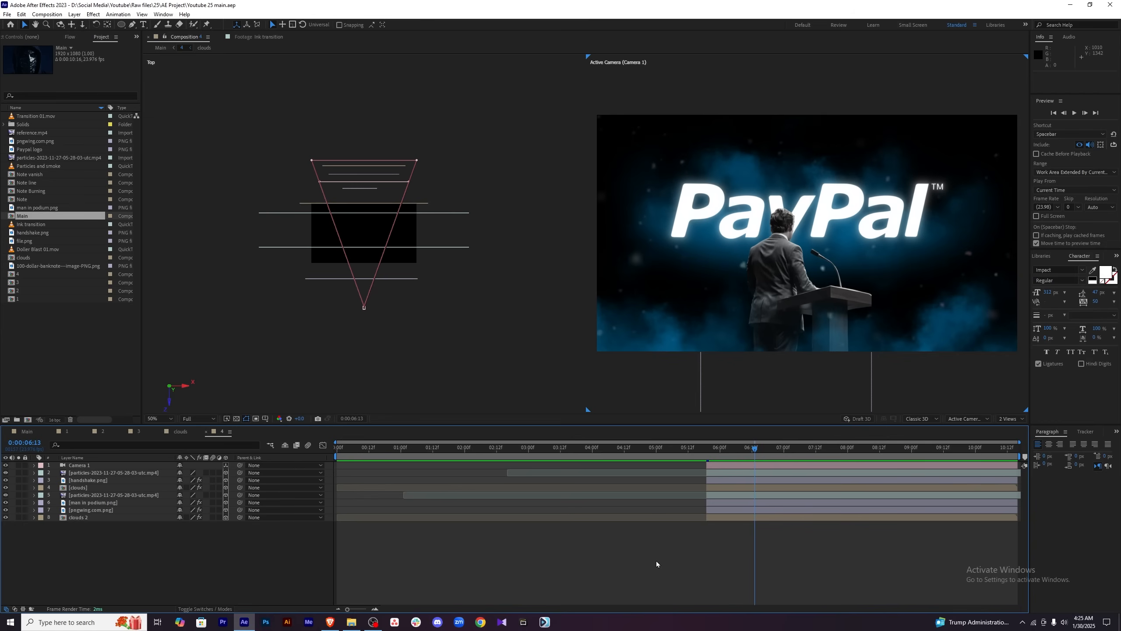
right_click(657, 562)
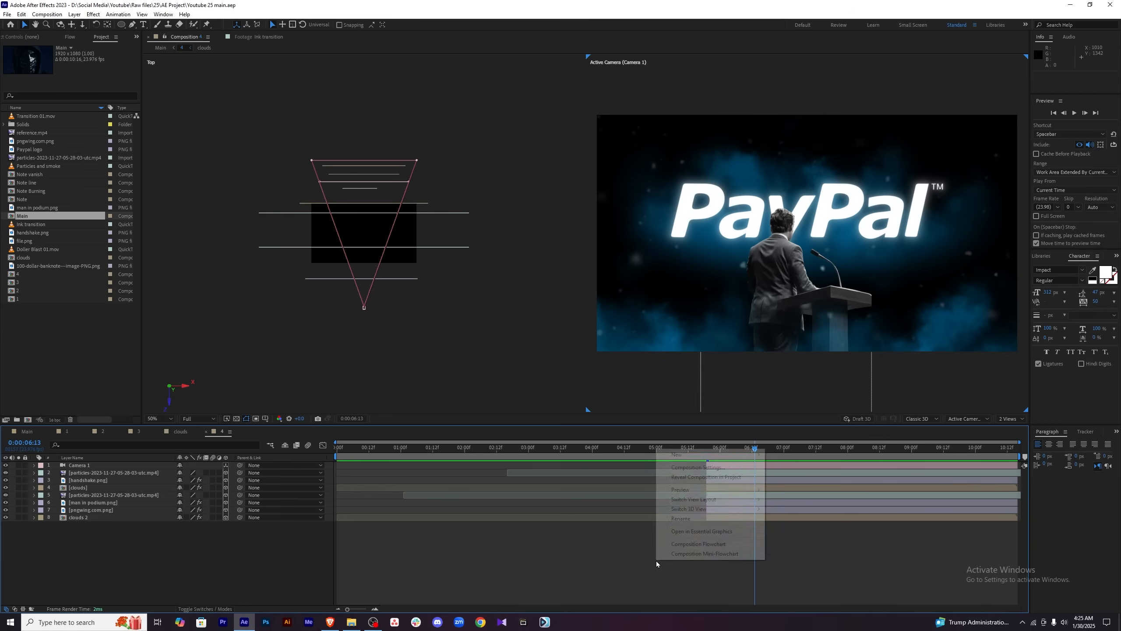
mouse_move(709, 458)
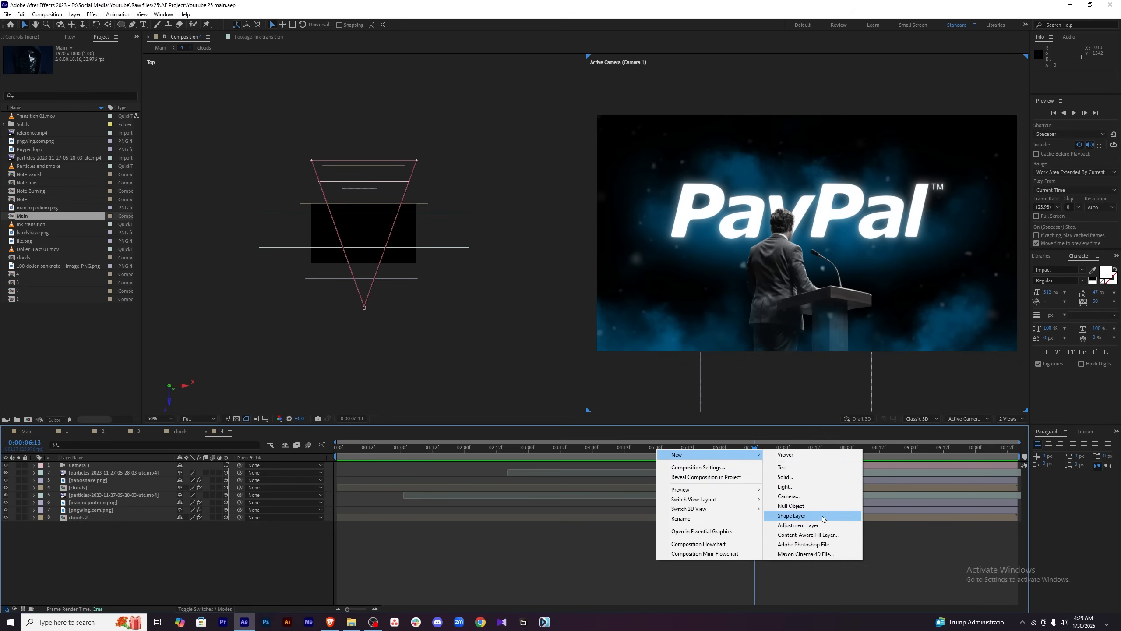
click(834, 525)
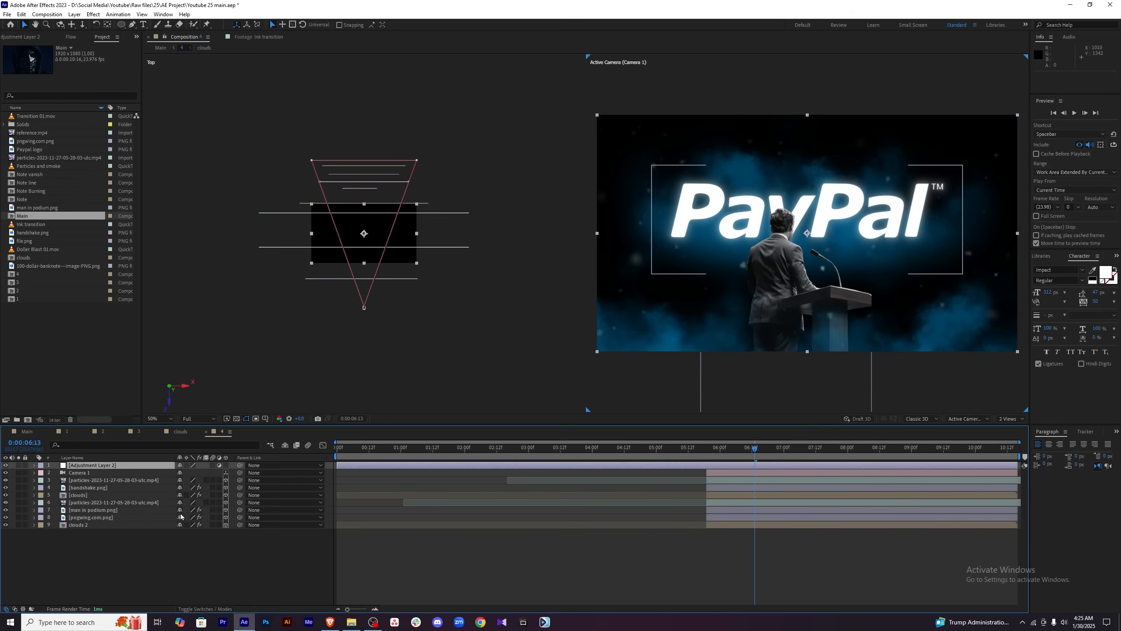
click(91, 559)
click(113, 465)
key(Return)
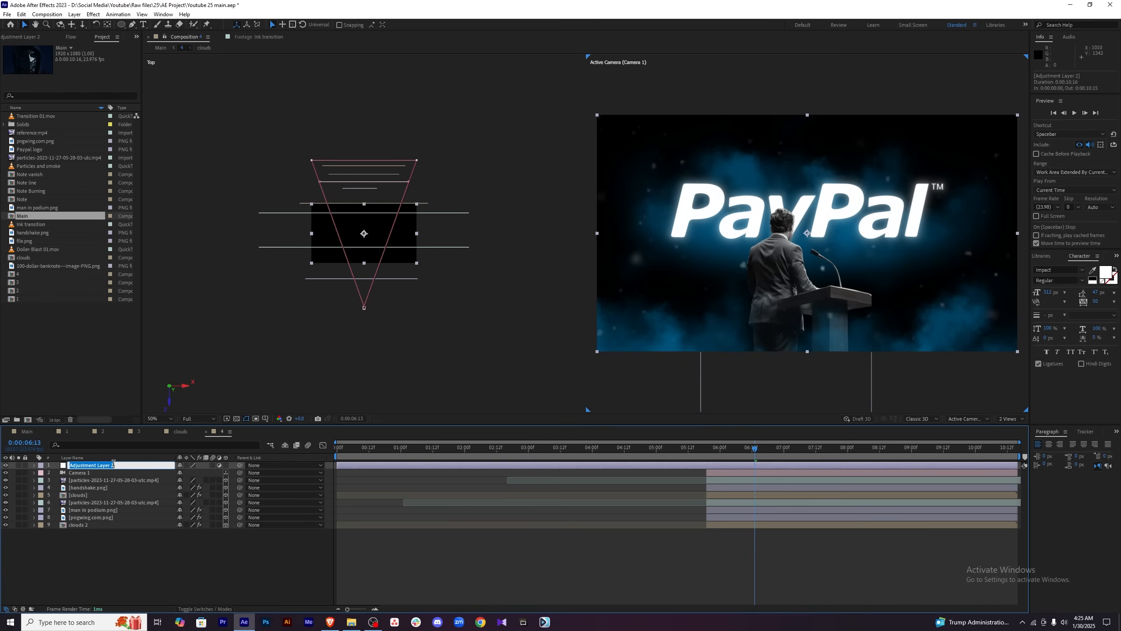
text(Camera shake)
key(Return)
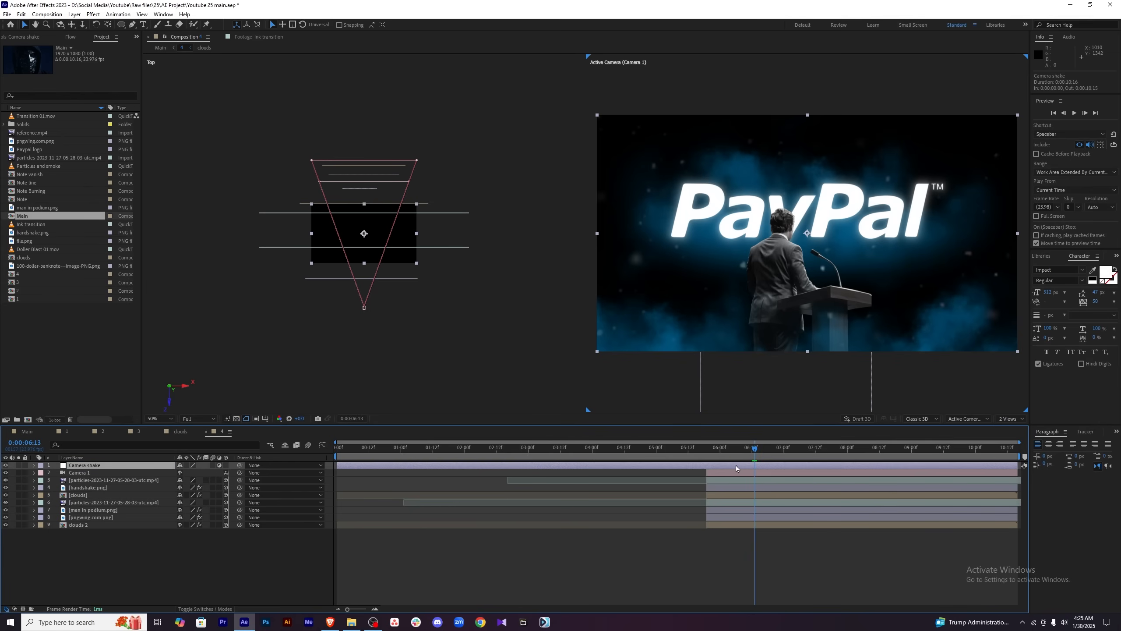
Apply the Transform effect to the Camera shake layer.
key(ctrl+space)
text(transf)
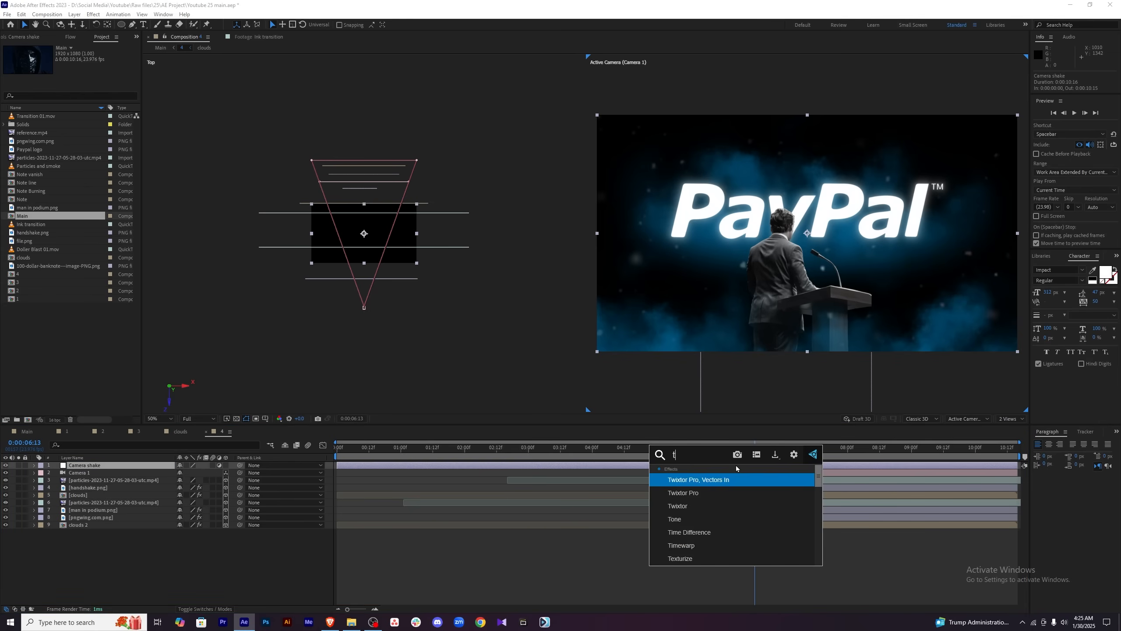
key(Return)
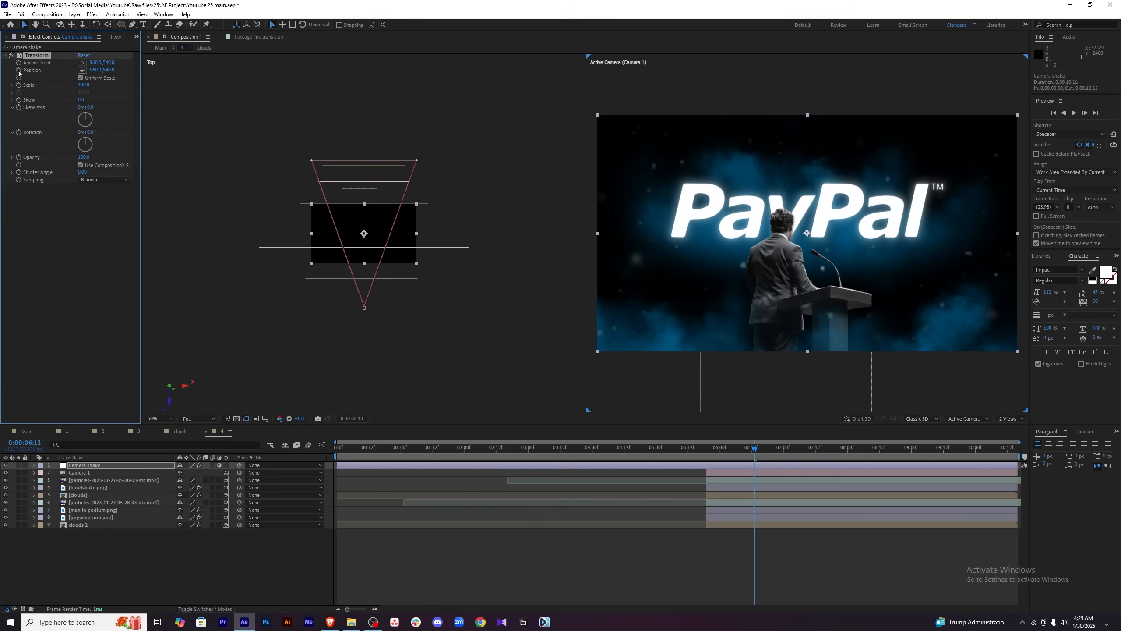
Give the Transform effect's Position on Camera shake the expression wiggle(5,3) and preview the shake from 0:00:05:21.
alt+click(19, 70)
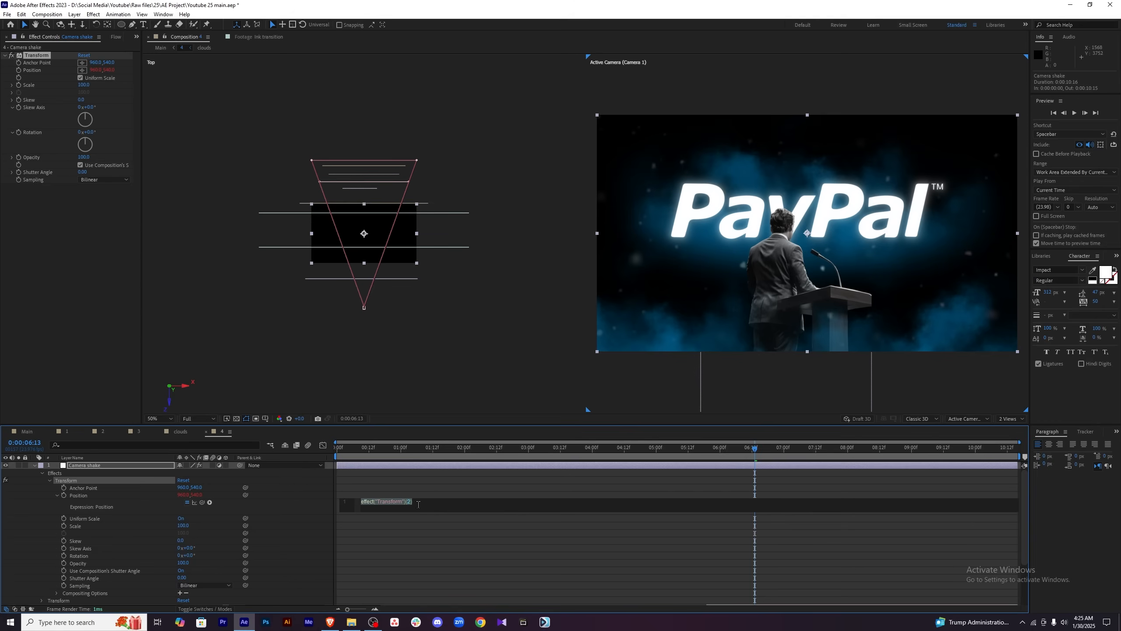
text(wiggle)
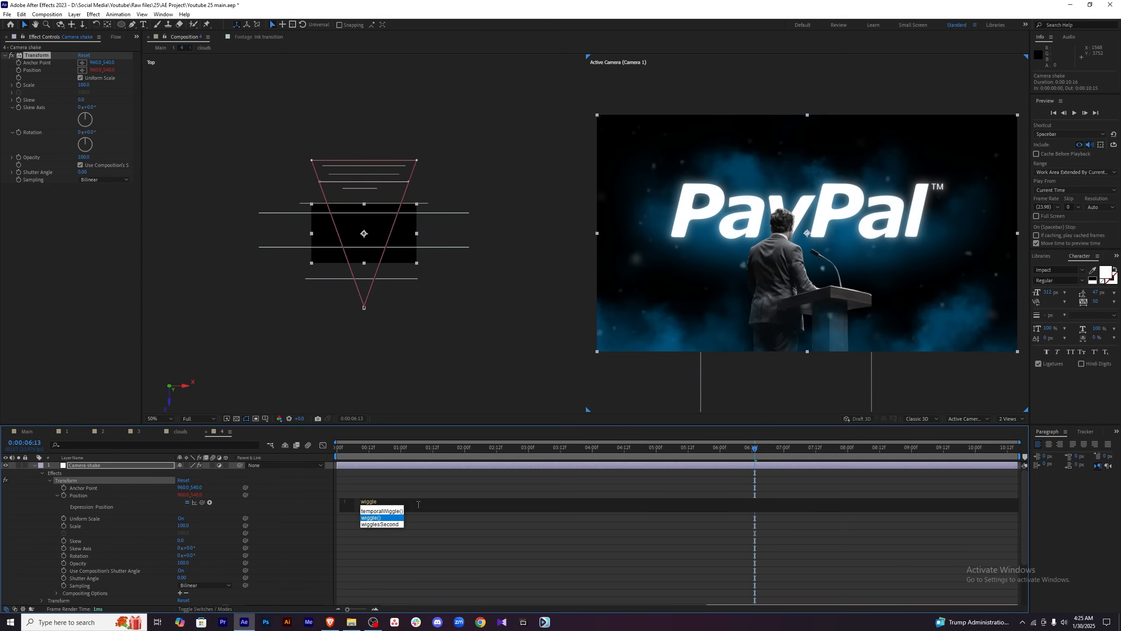
key(Return)
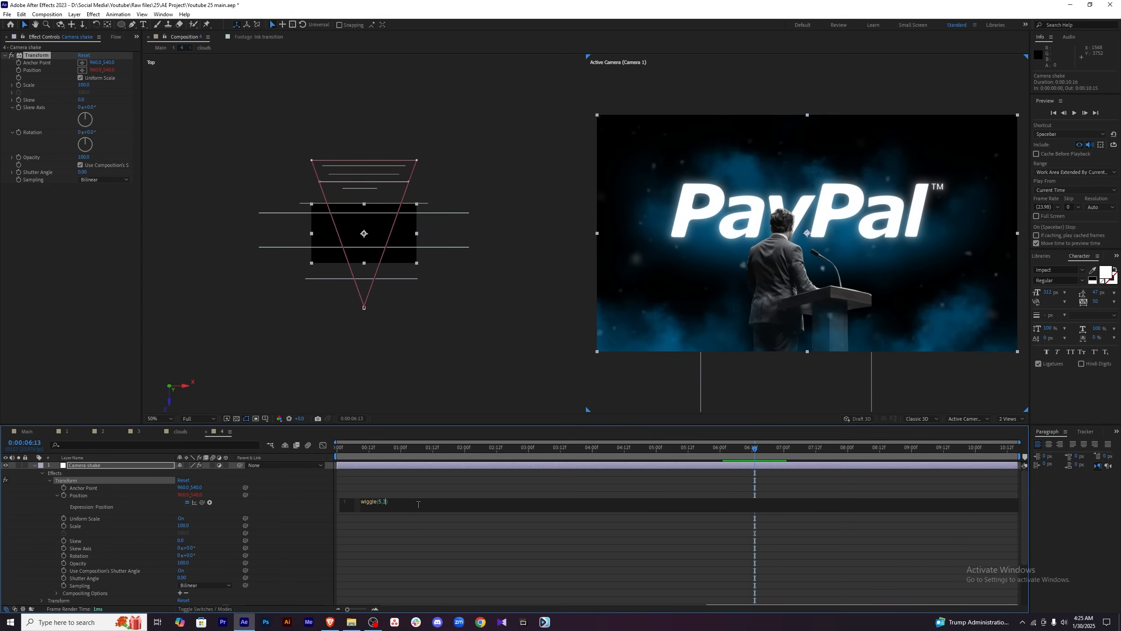
click(762, 483)
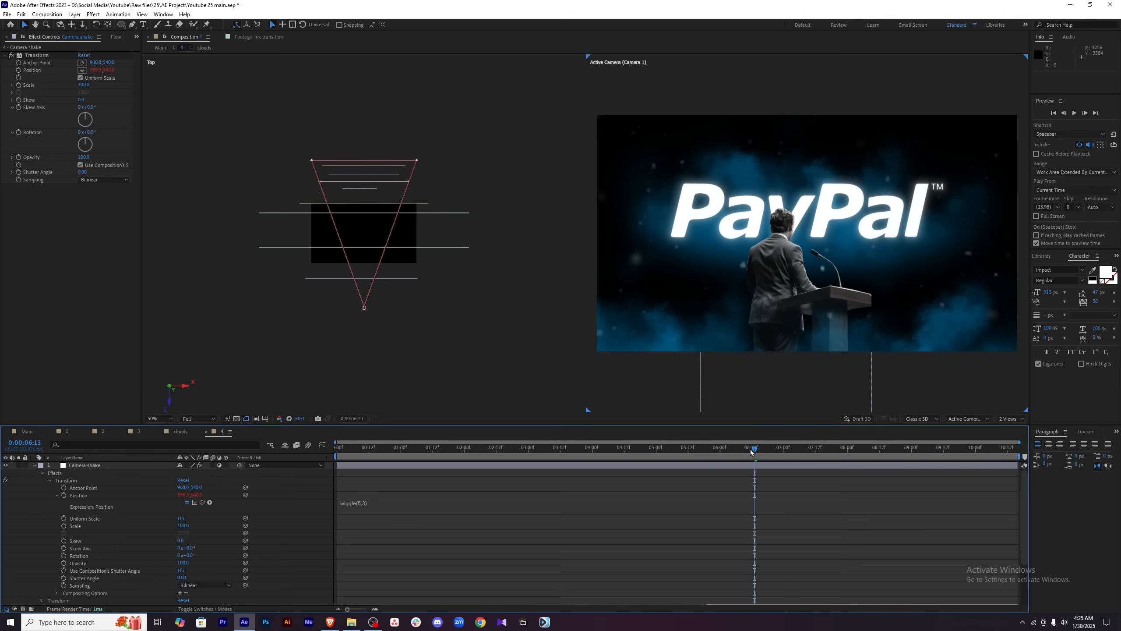
drag(774, 450, 712, 461)
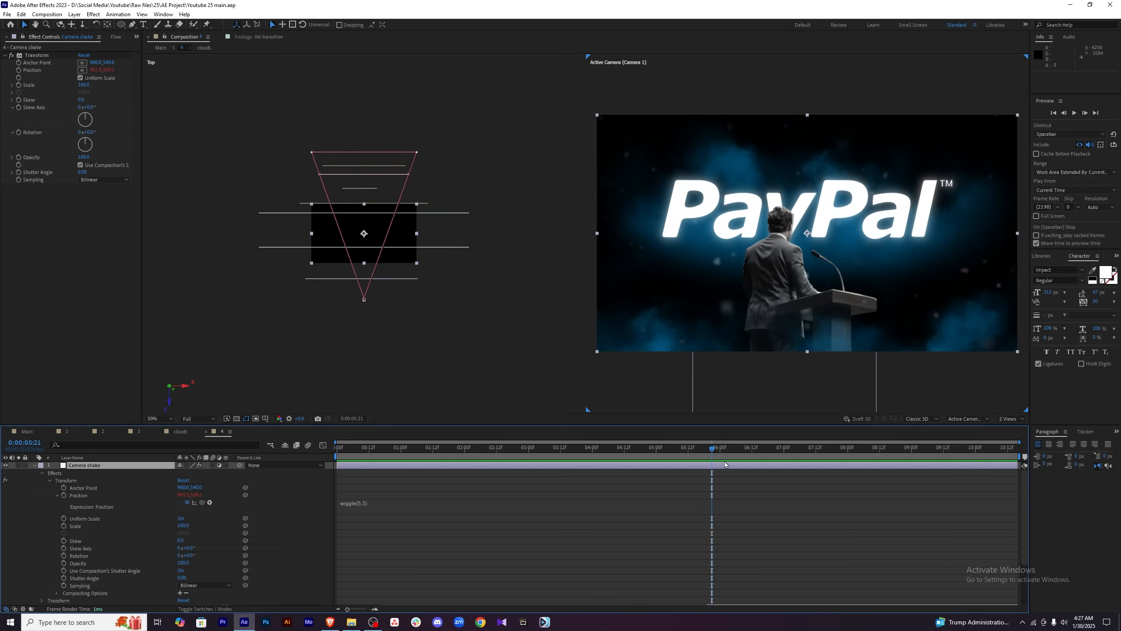
key(space)
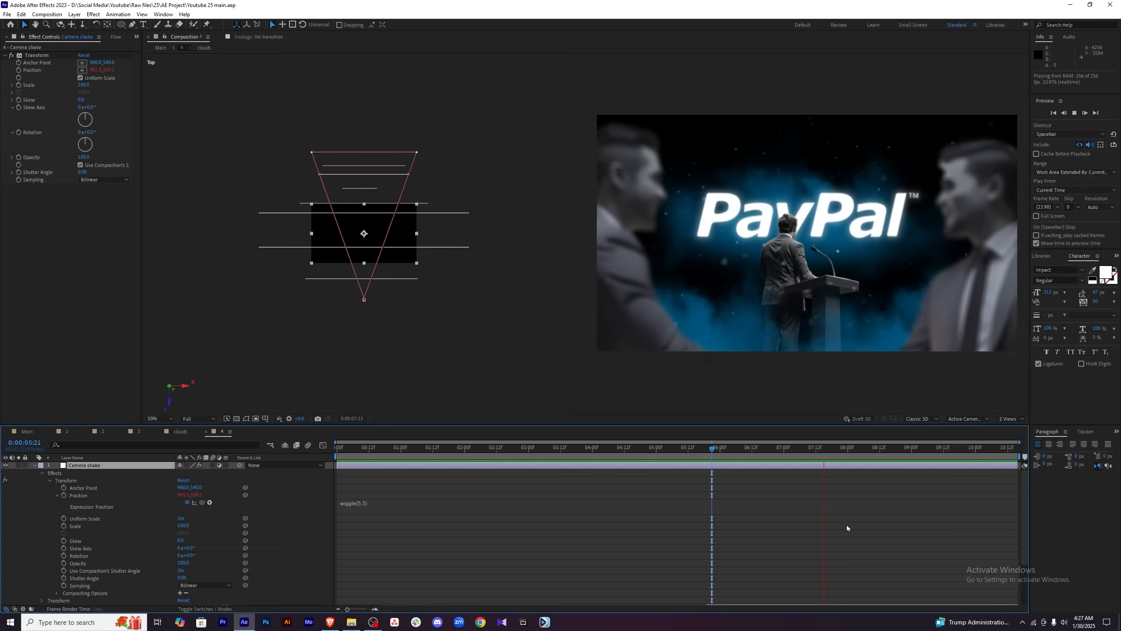
key(space)
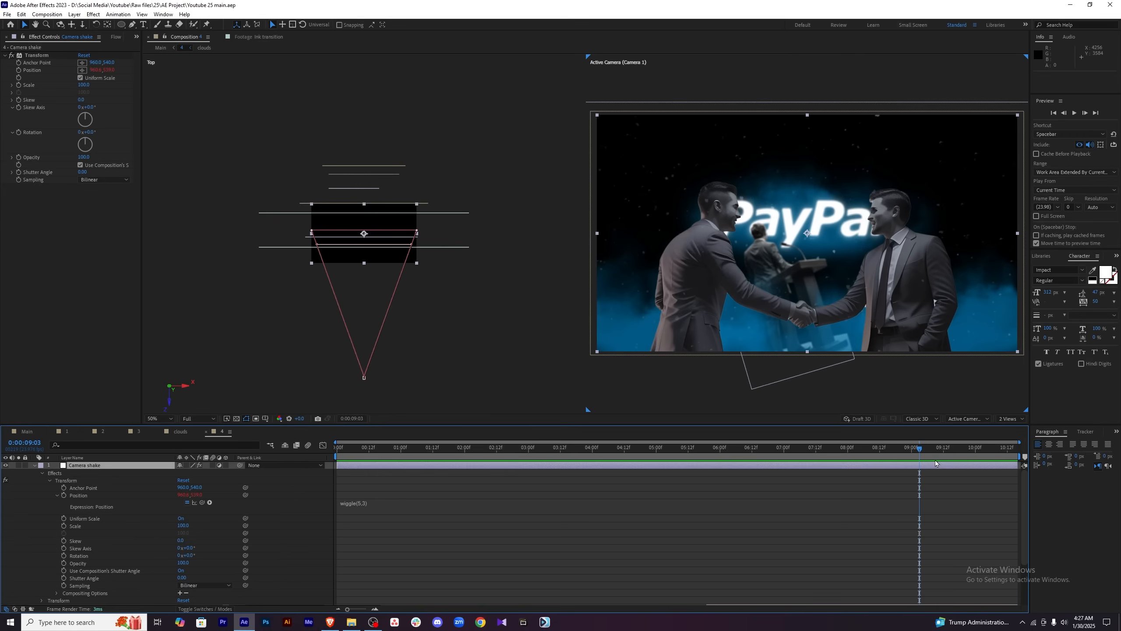
Copy the Transform effect with its wiggle expression from Camera shake onto the handshake.png layer.
click(83, 266)
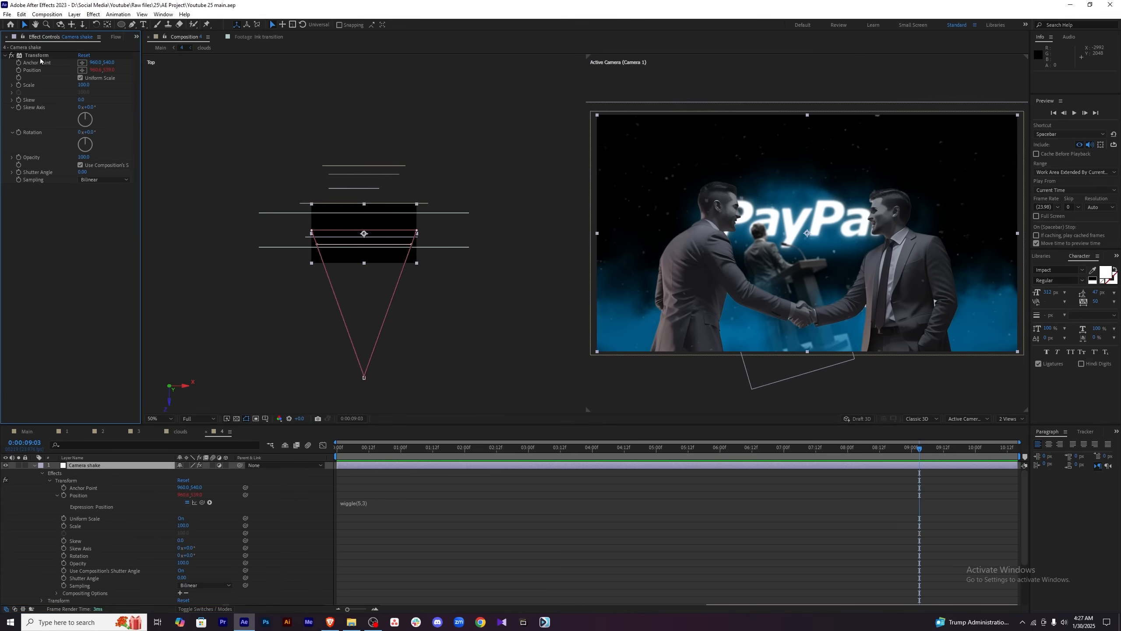
click(40, 58)
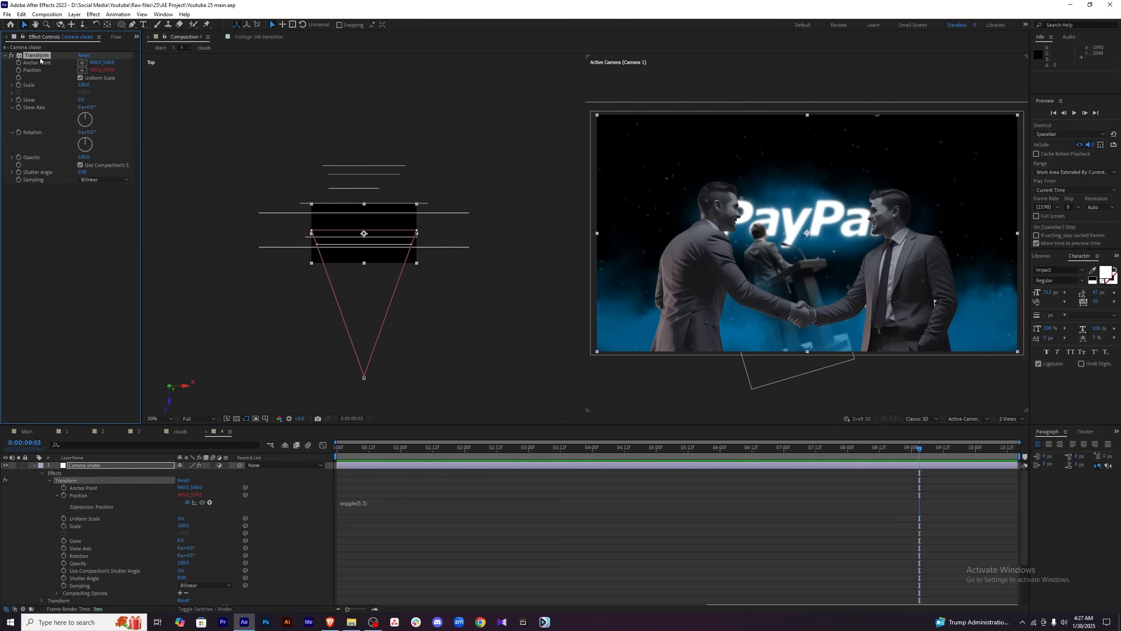
click(35, 466)
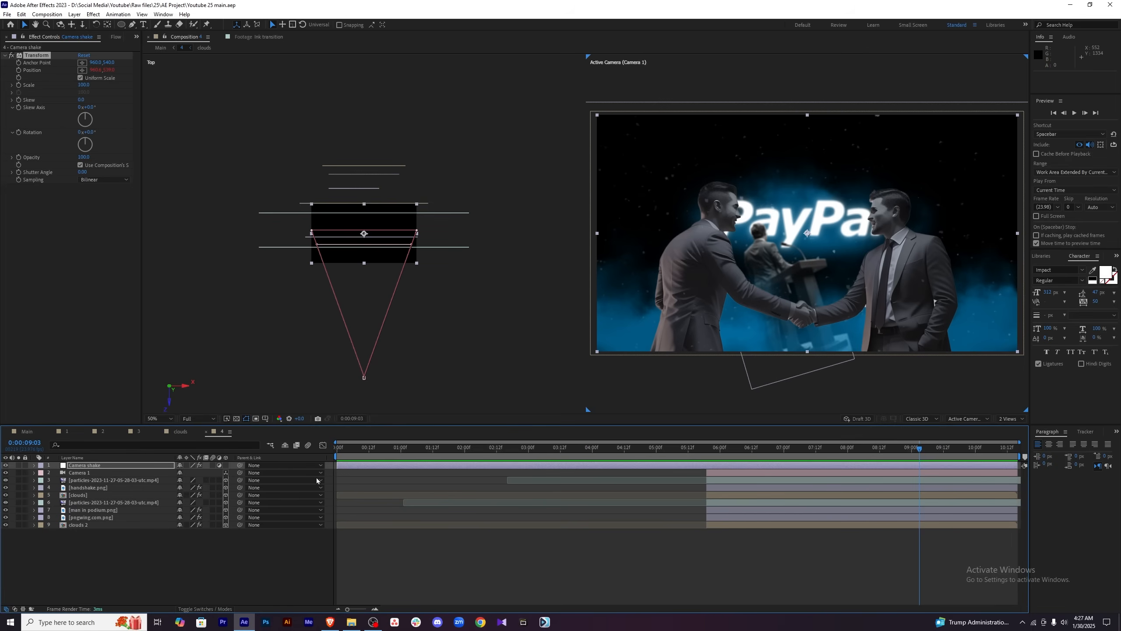
click(108, 488)
key(ctrl+v)
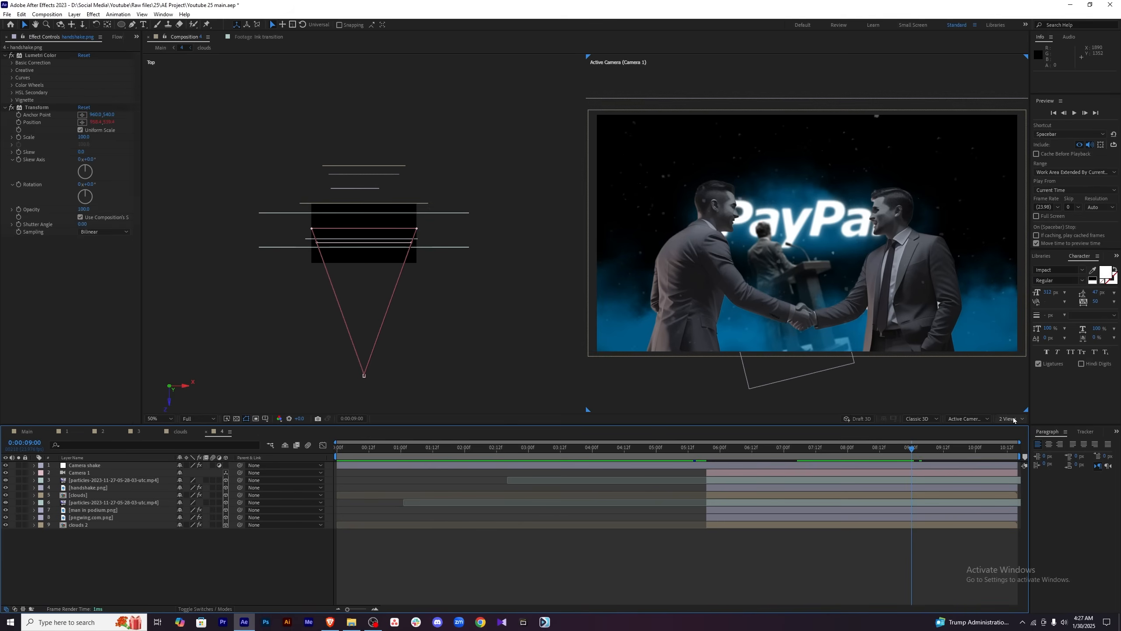
Switch the composition display to 1 View and preview the handshake motion from 0:00:07:06.
click(1013, 419)
click(1013, 427)
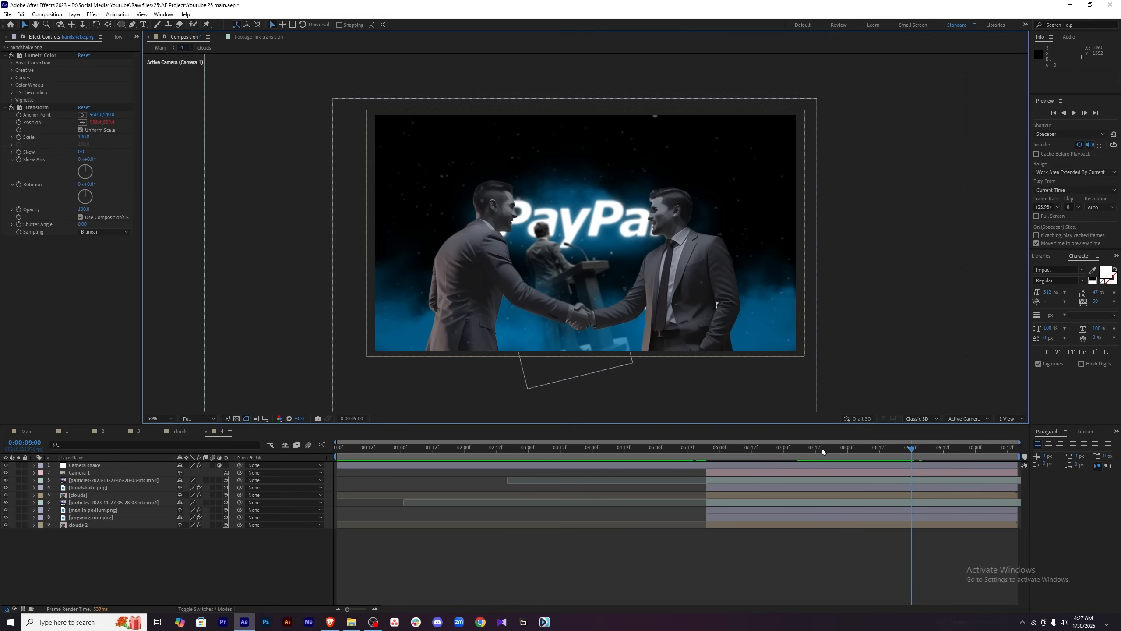
click(800, 450)
key(space)
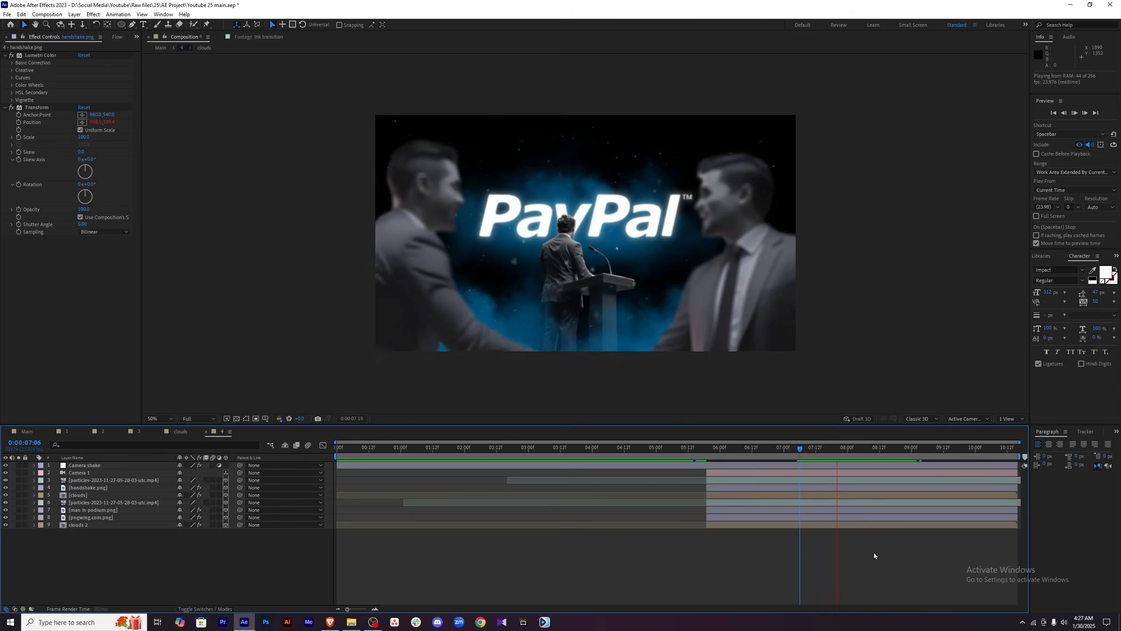
key(space)
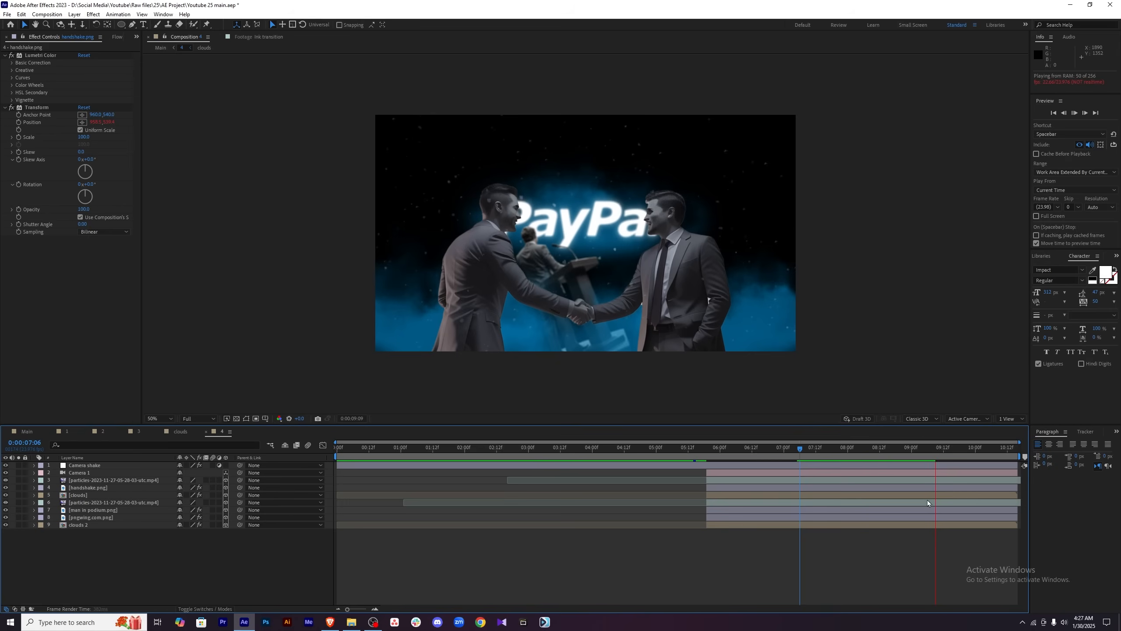
Change the expression on the Transform effect's Position of the handshake.png layer to wiggle(2,3).
drag(876, 455, 850, 451)
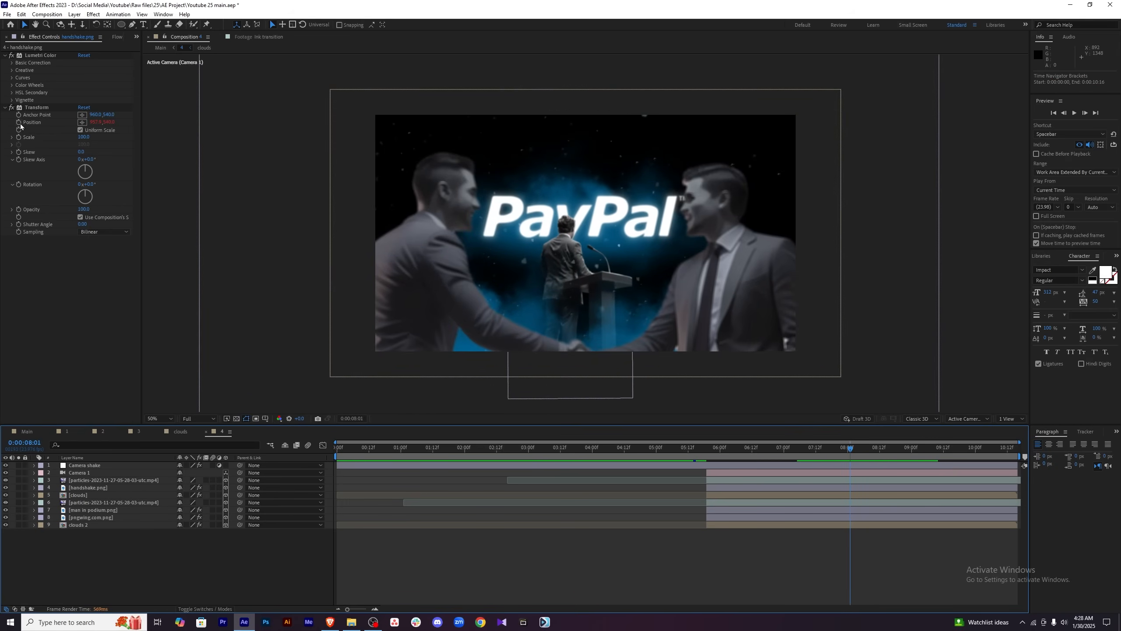
click(102, 495)
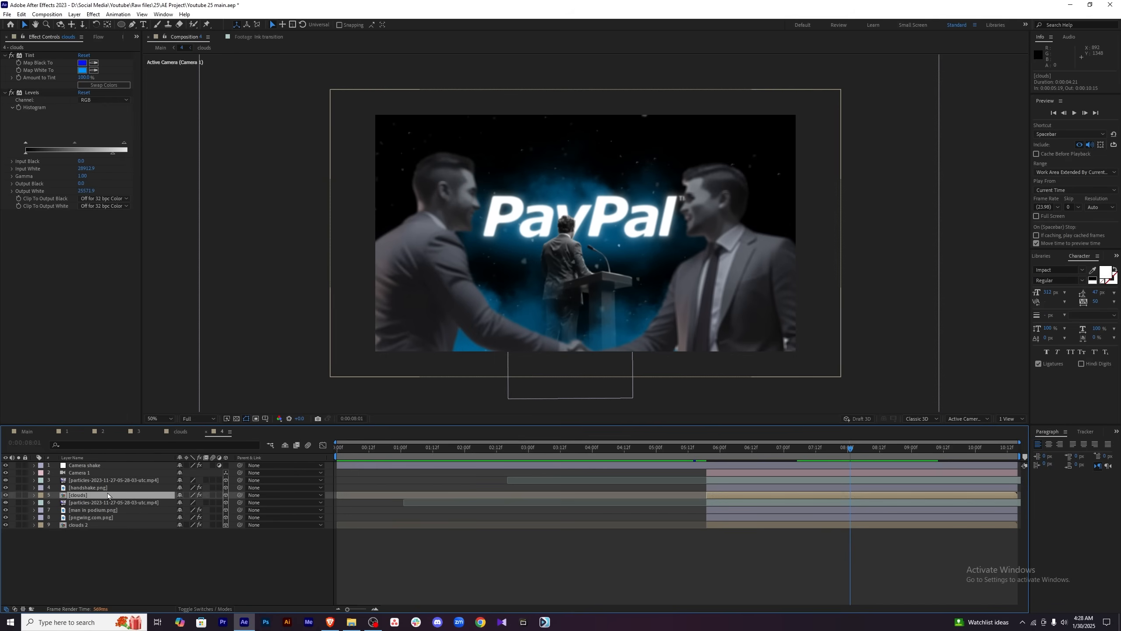
click(111, 487)
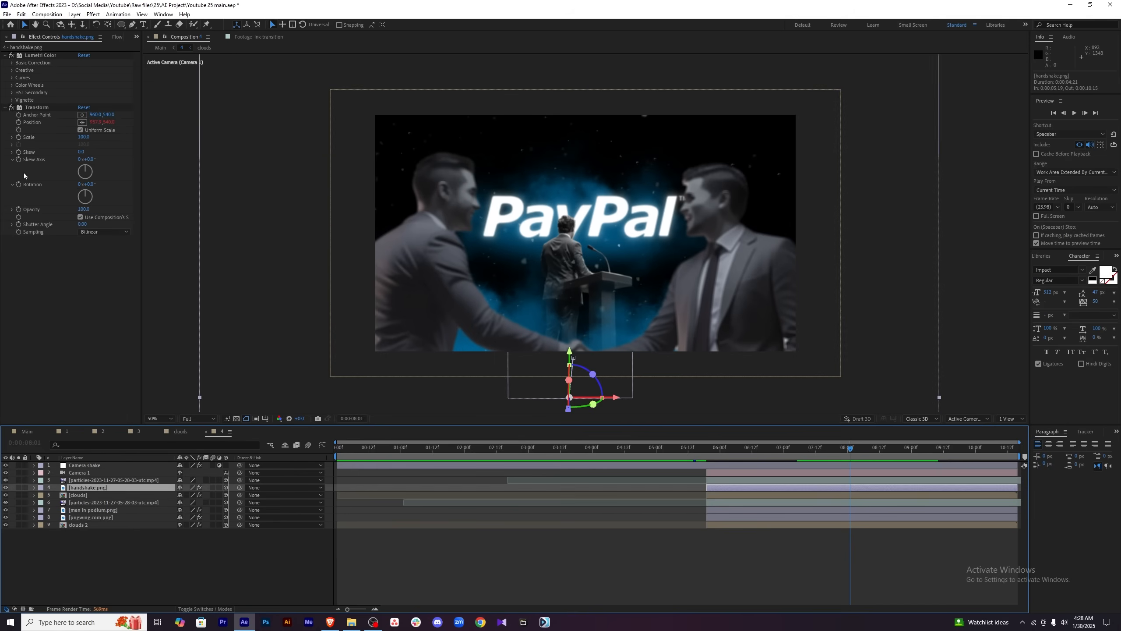
click(34, 488)
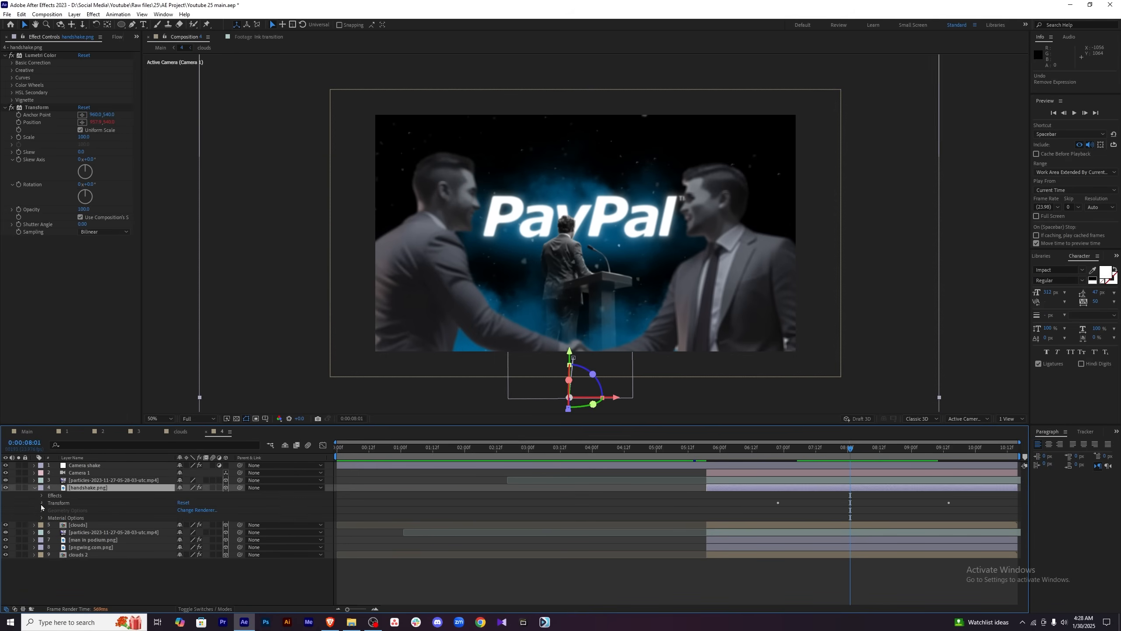
click(40, 504)
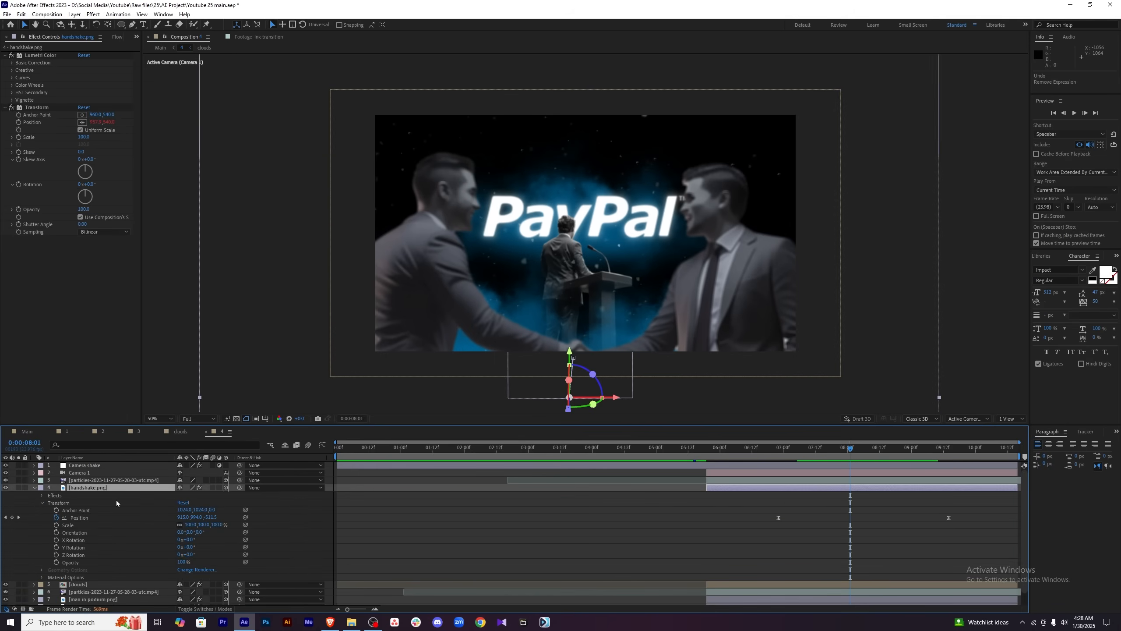
click(41, 495)
click(49, 510)
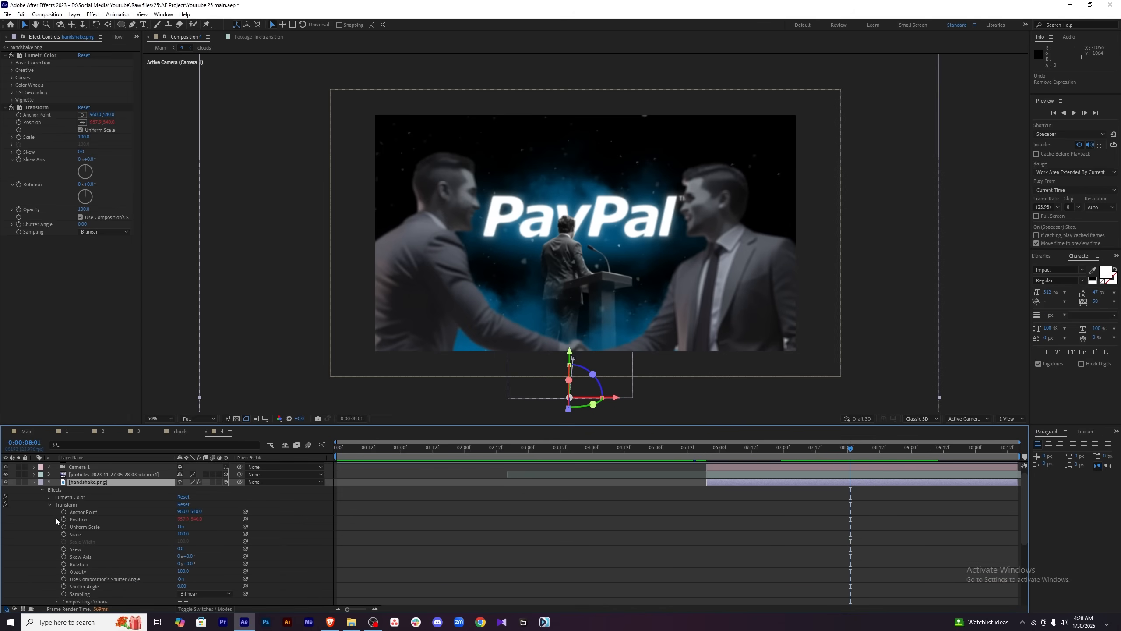
click(56, 519)
click(356, 527)
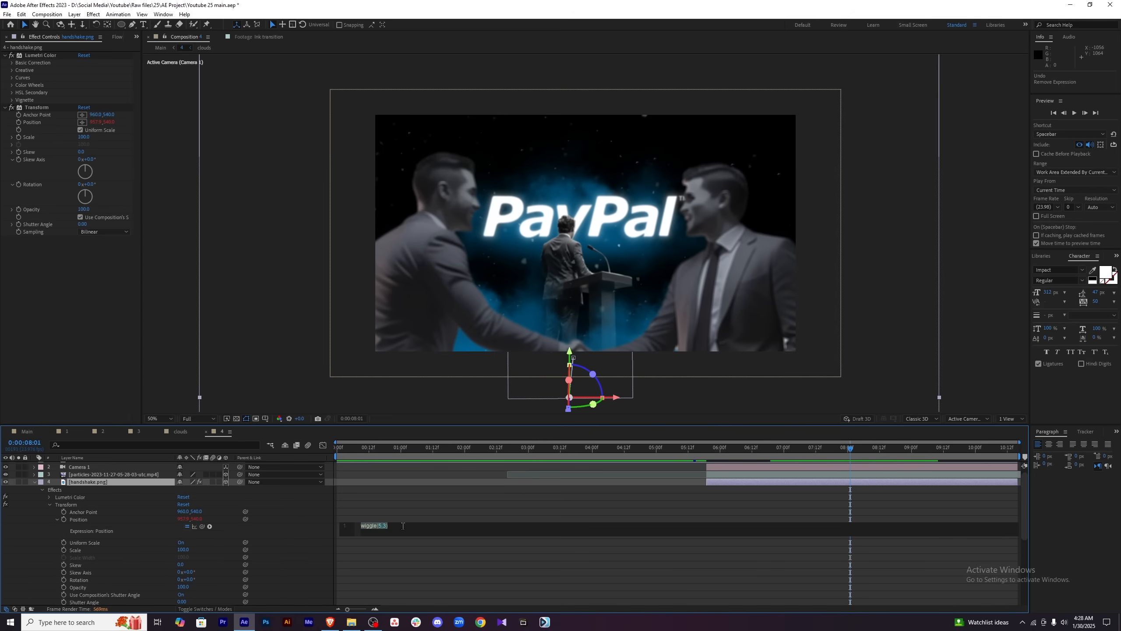
click(381, 526)
text(2)
click(636, 586)
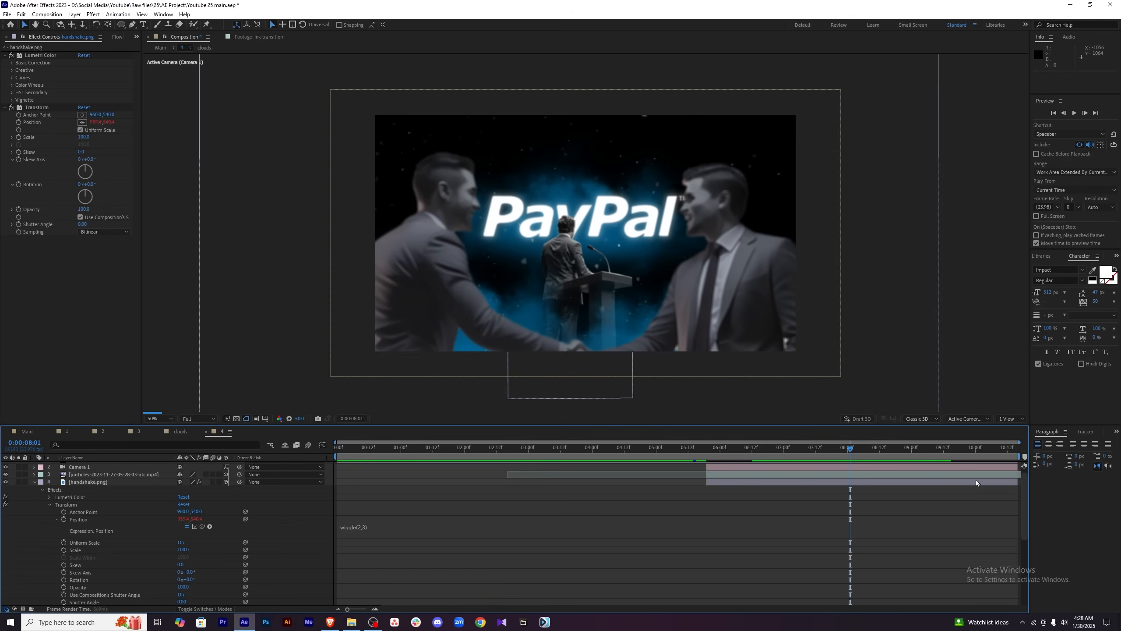
Preview the handshake scene from 0:00:05:04 to check the slower shake, and collapse the handshake.png layer.
drag(848, 447, 790, 449)
key(space)
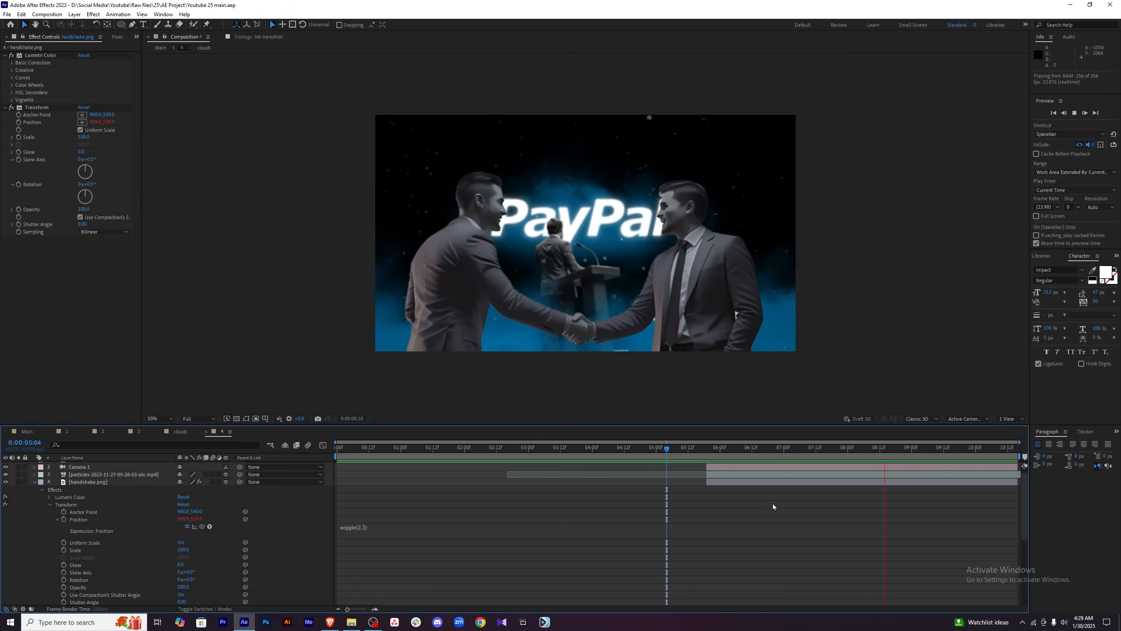
key(space)
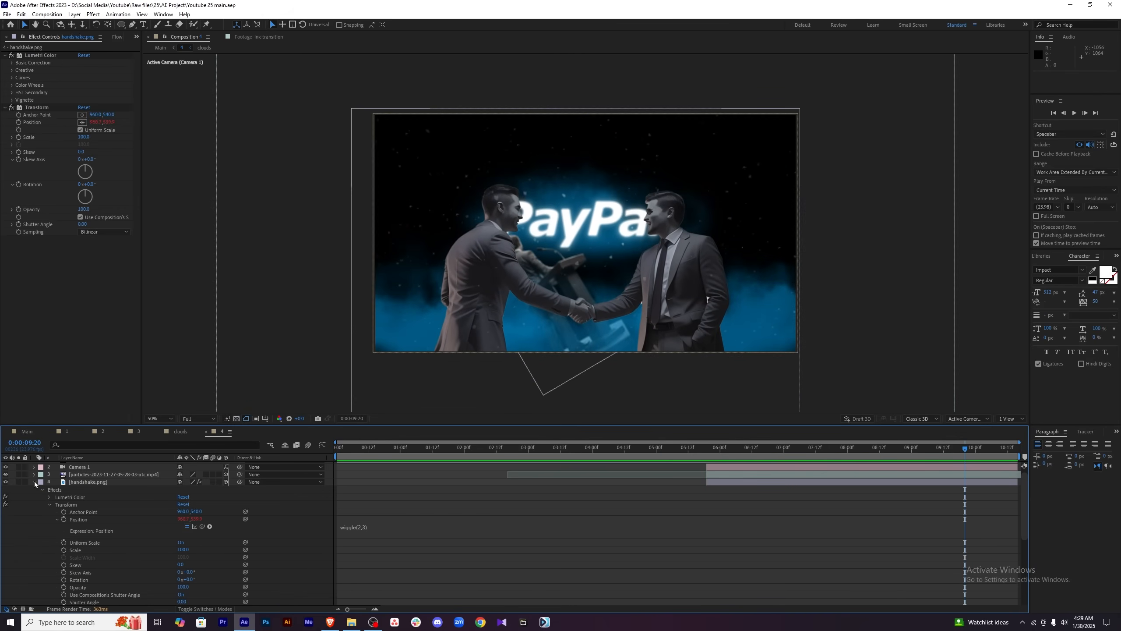
click(34, 481)
From the Main composition, go to 0:00:04:12, open nested composition 2 and view its Deep Royal Blue Solid 1 layer.
click(25, 433)
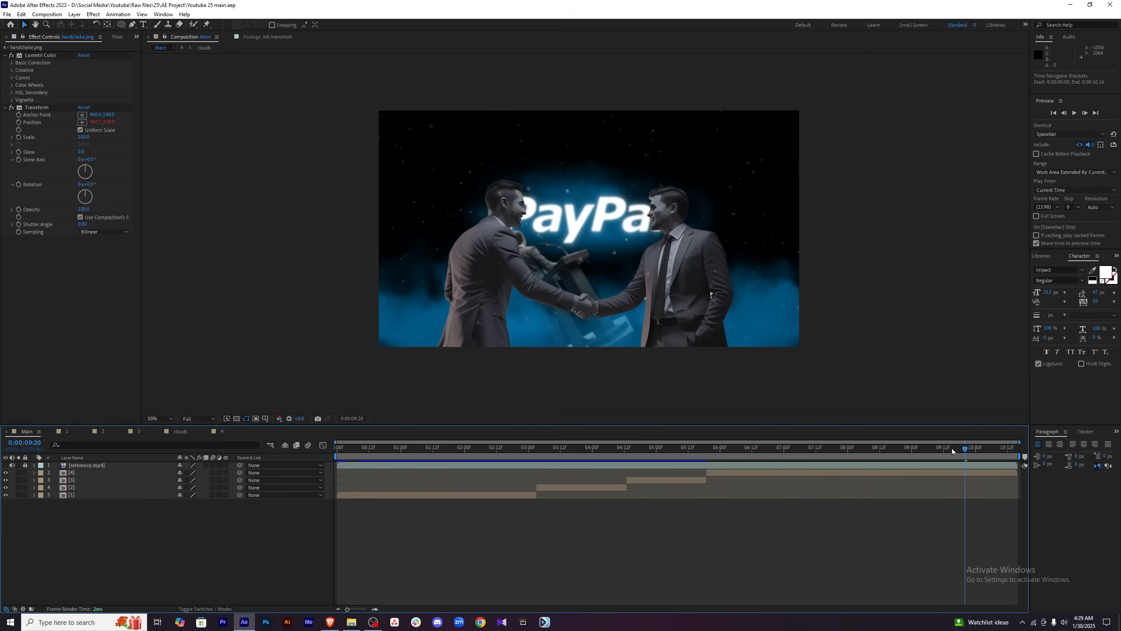
drag(951, 449, 632, 448)
double_click(593, 487)
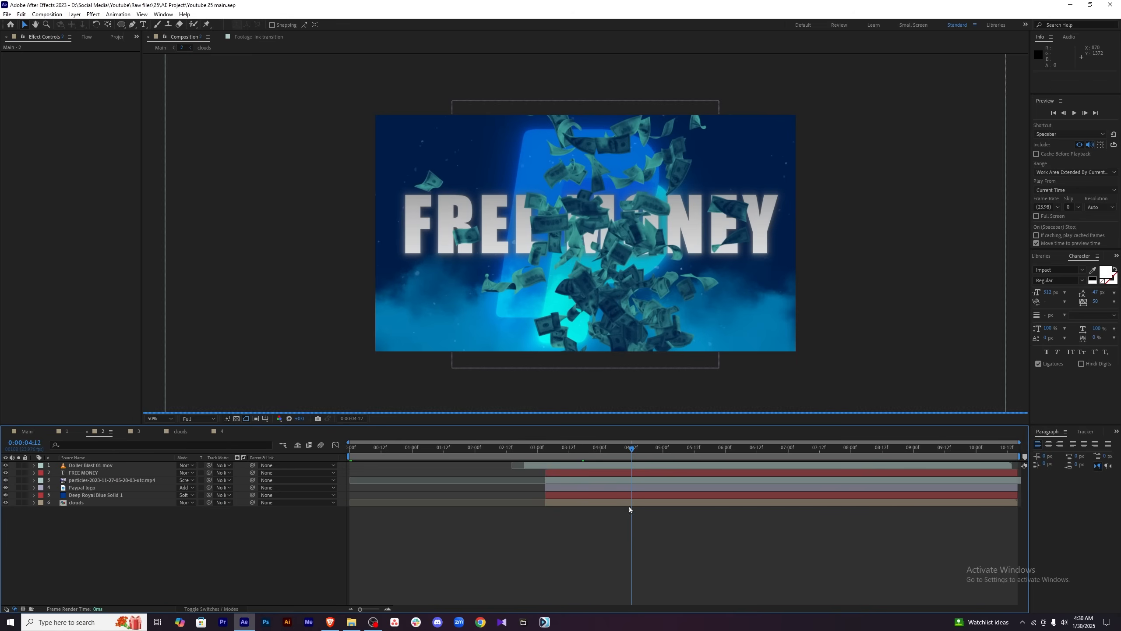
double_click(652, 497)
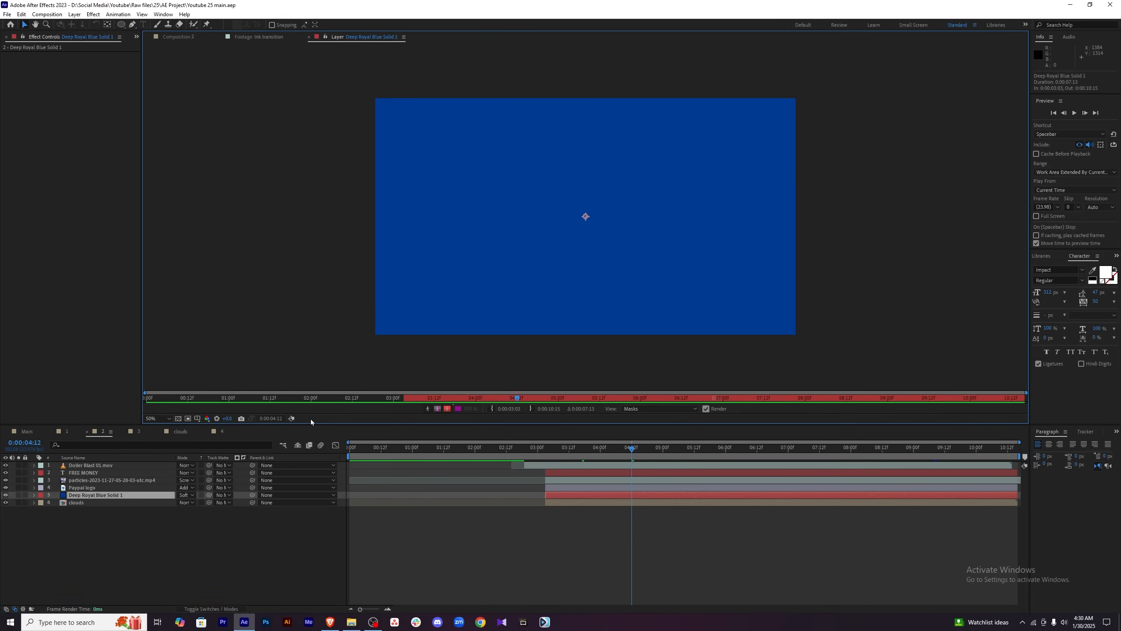
In composition 2, darken the Deep Royal Blue solid by setting its colour's brightness to 30%.
click(404, 522)
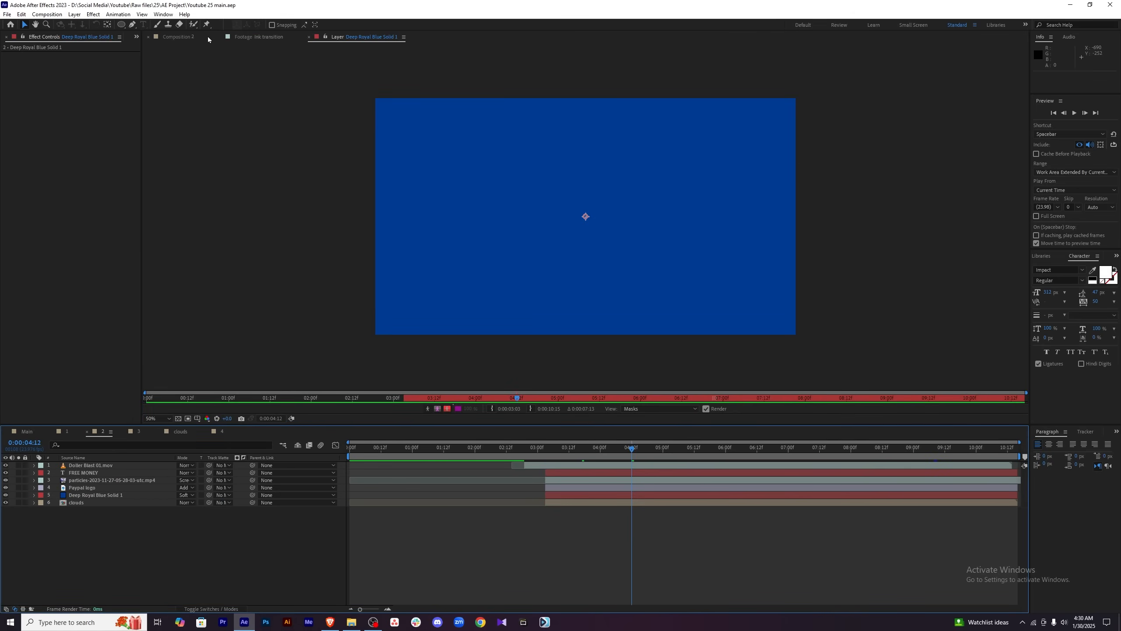
click(191, 38)
click(617, 497)
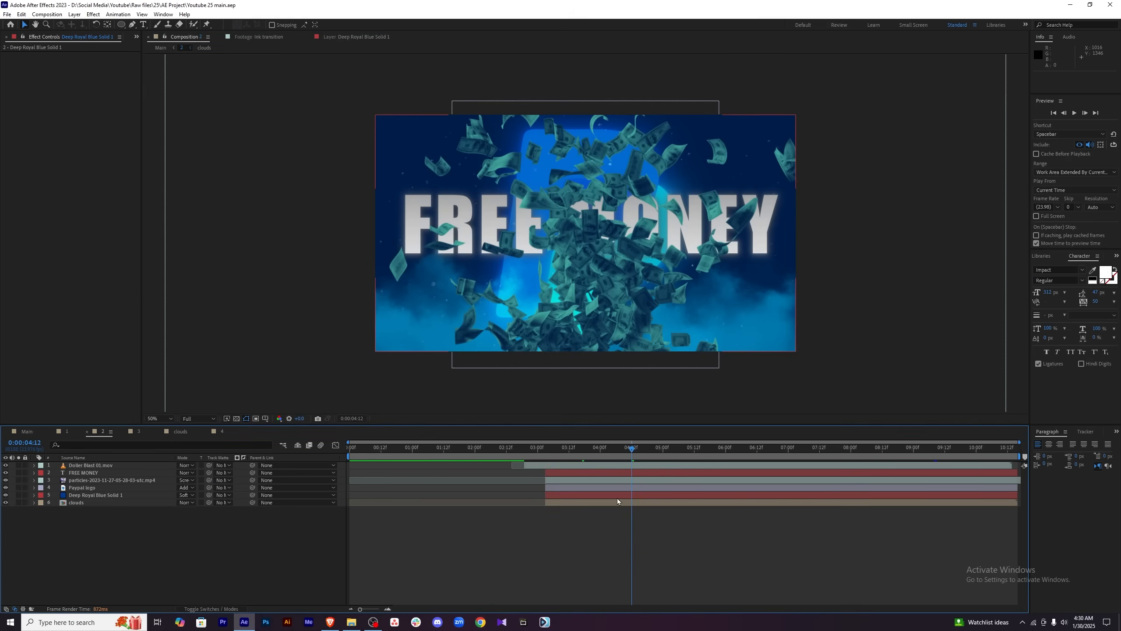
key(ctrl+shift+y)
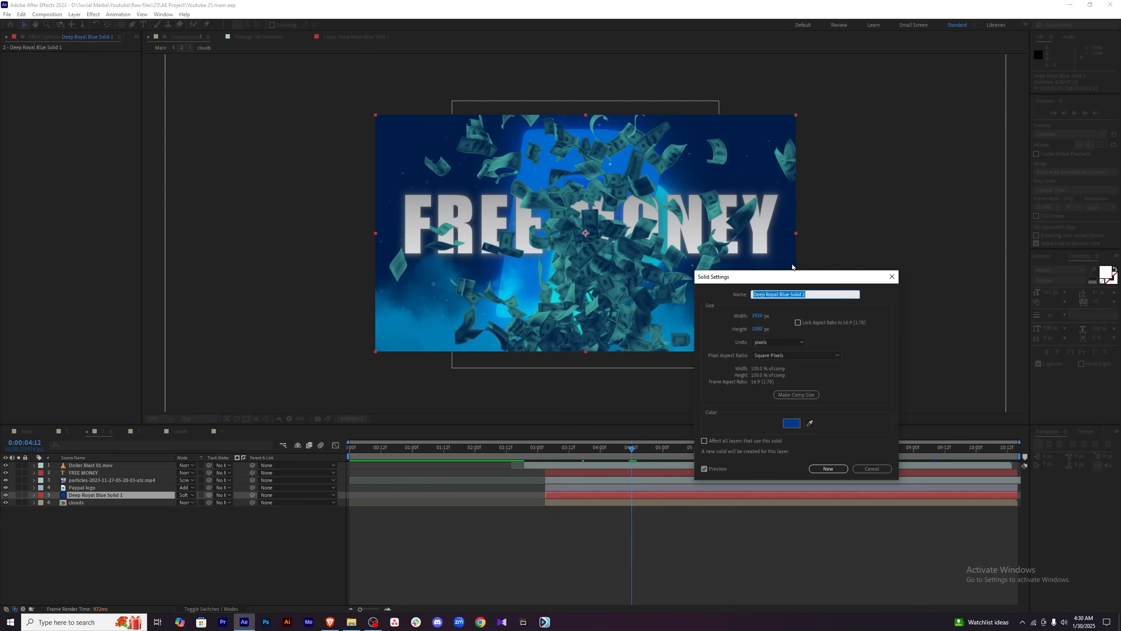
drag(796, 278, 881, 241)
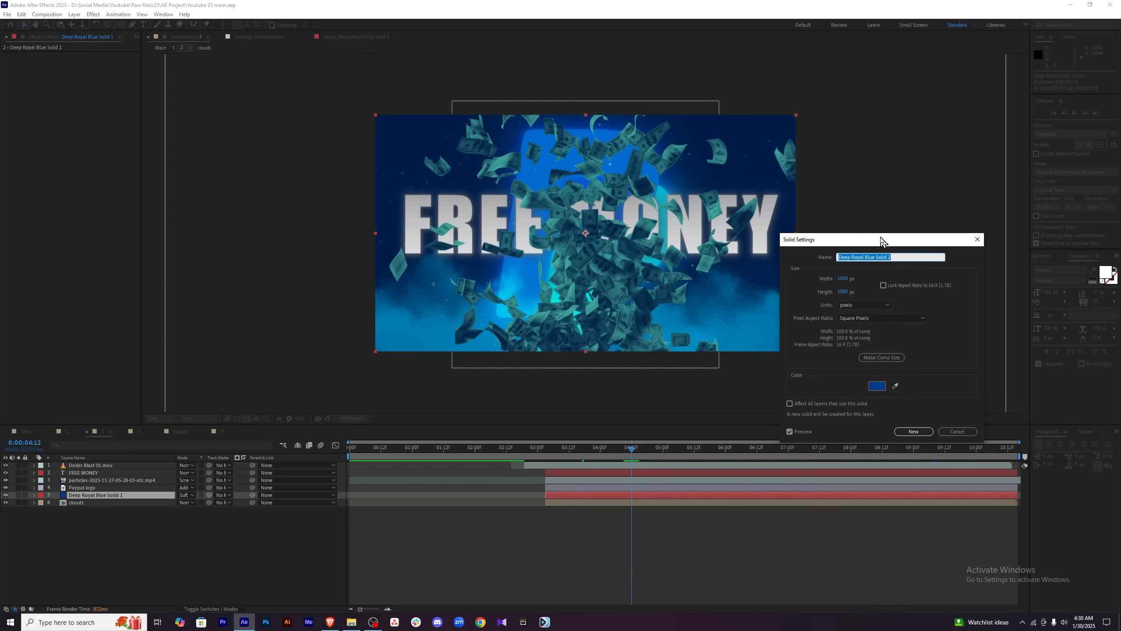
click(878, 387)
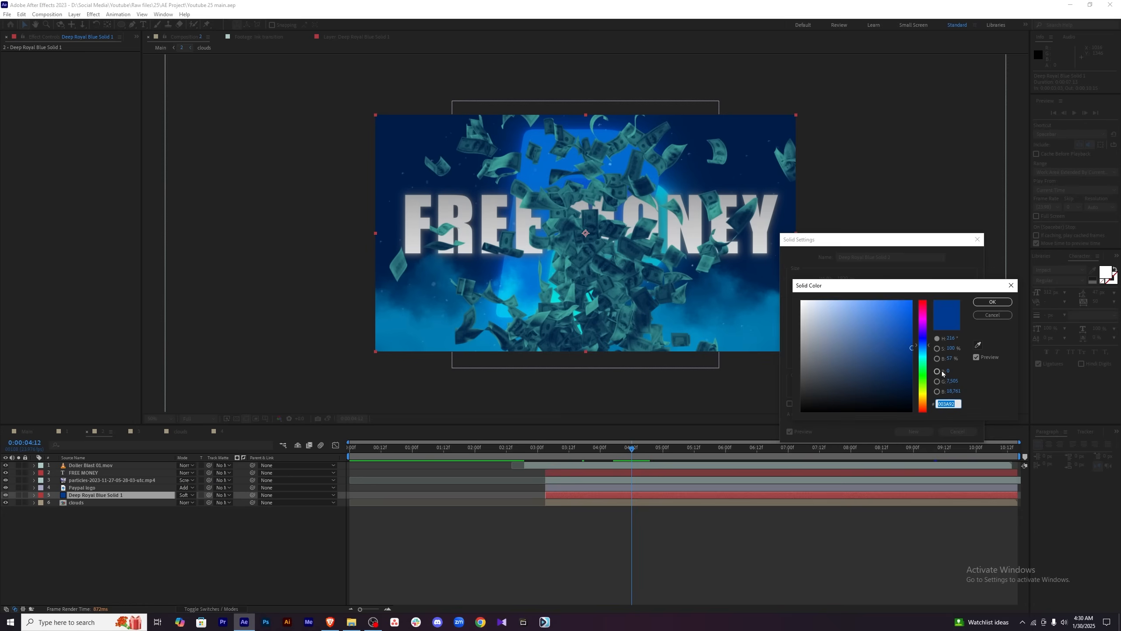
drag(951, 360, 993, 381)
text(30)
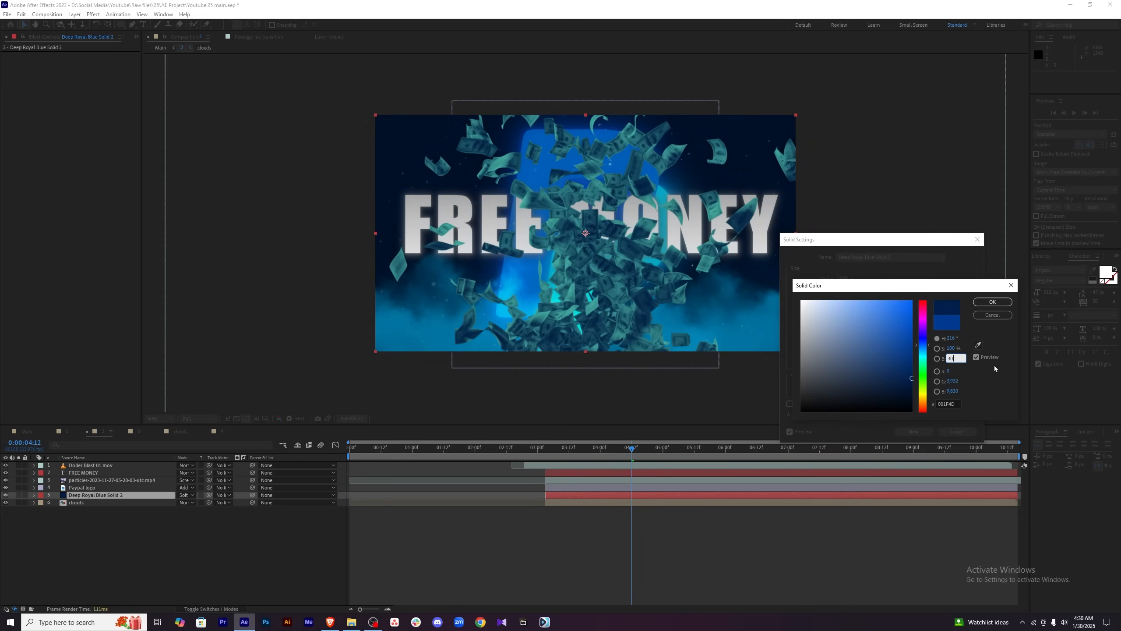
click(992, 302)
click(913, 431)
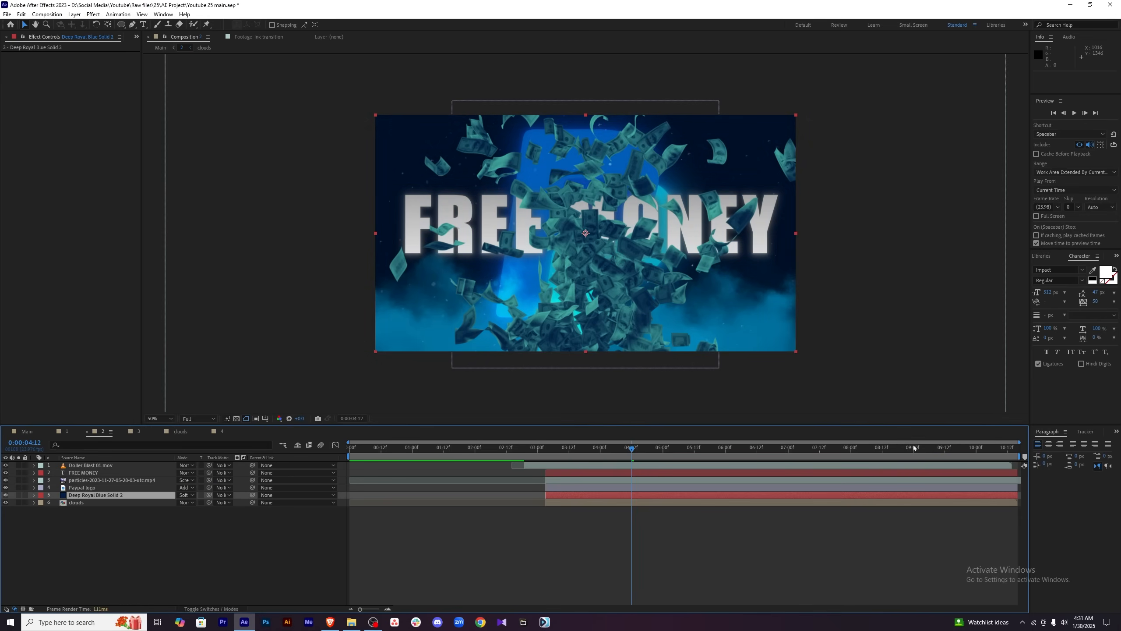
In composition 3 at 0:00:05:06, set the Deep Royal Blue solid's colour brightness to 30%.
click(140, 435)
click(140, 435)
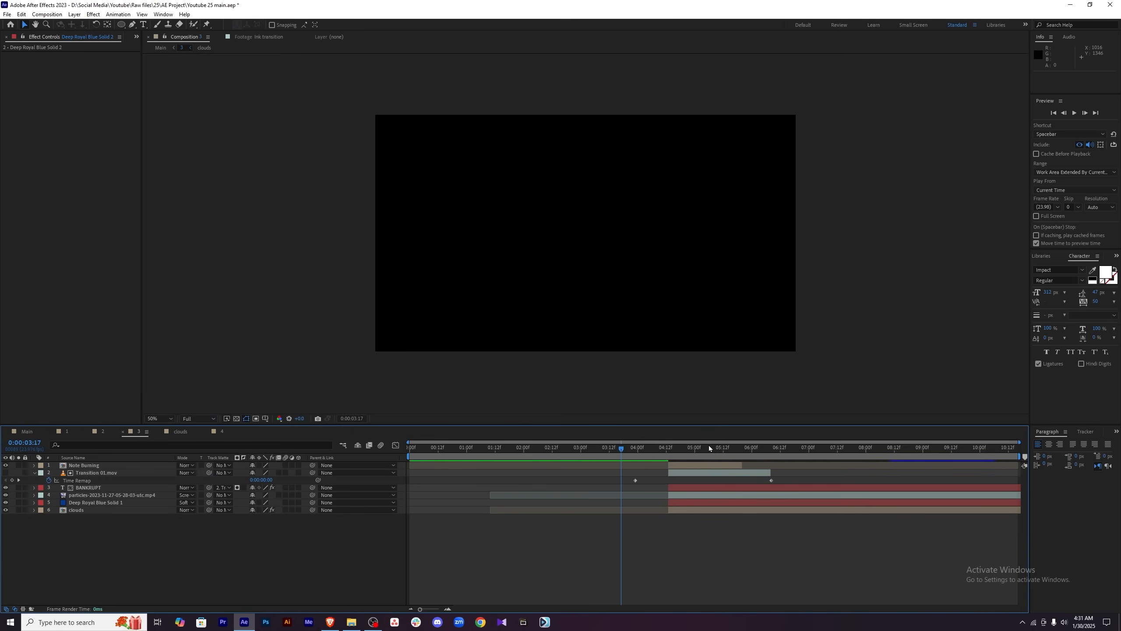
click(710, 447)
click(730, 503)
key(ctrl+shift+y)
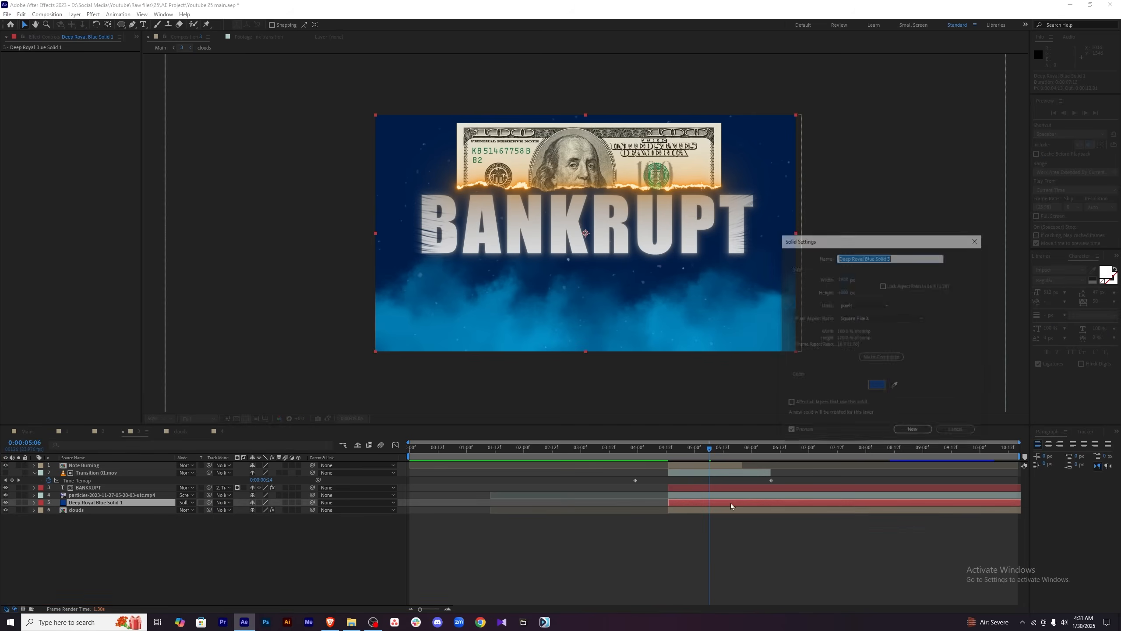
click(877, 387)
click(951, 358)
text(30)
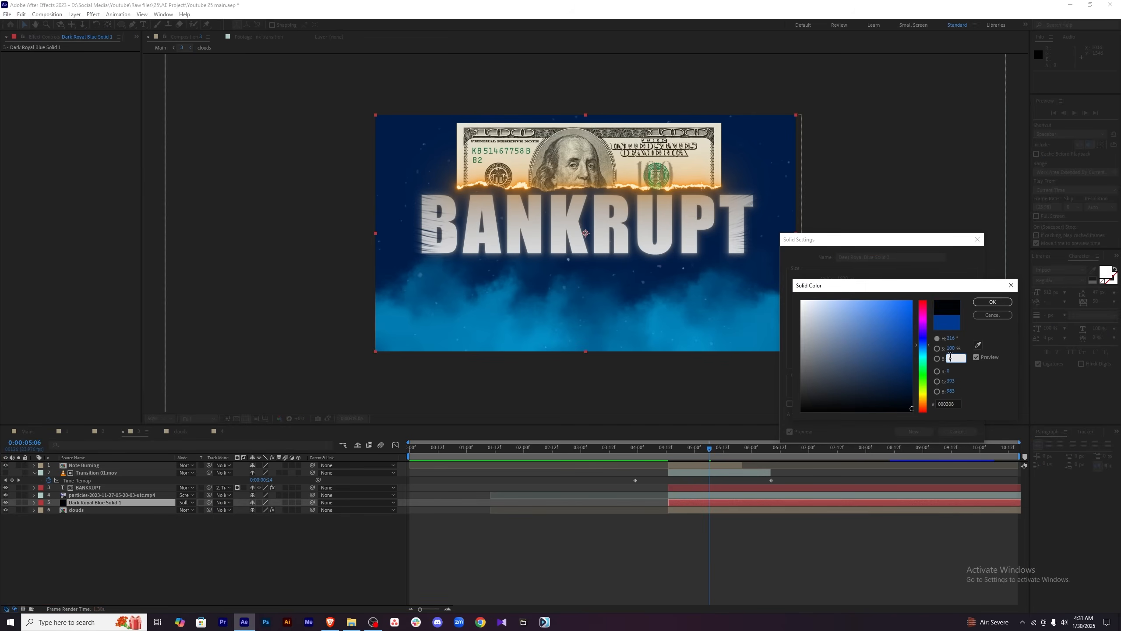
click(989, 303)
click(907, 434)
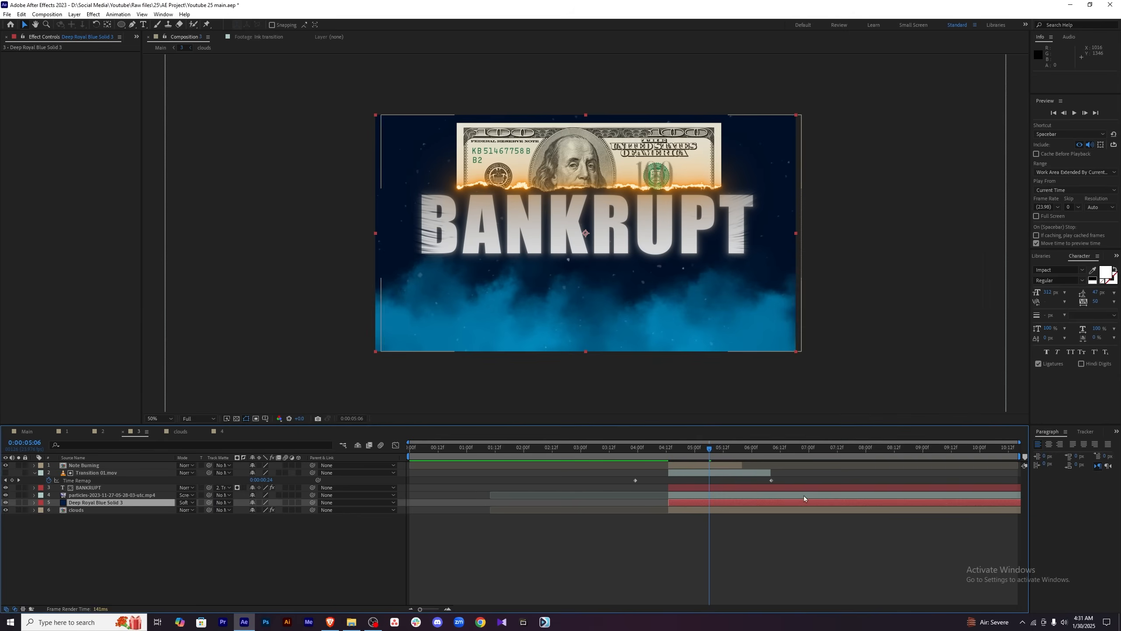
In composition 2, set the brightness of the clouds layer's Tint Map White To colour to 60%.
click(102, 431)
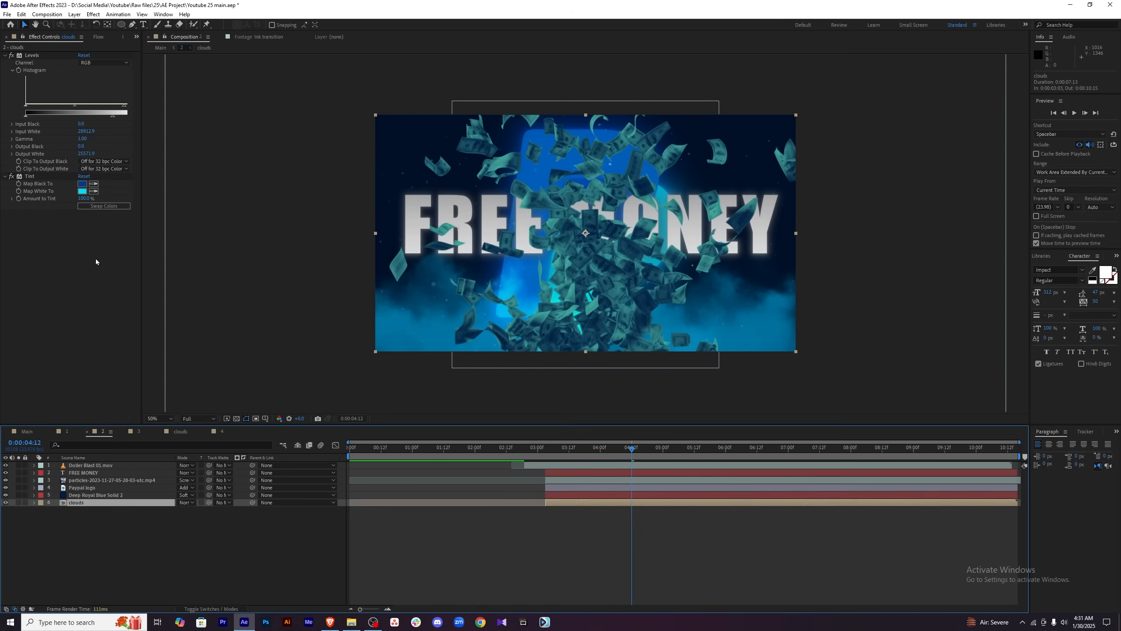
click(82, 191)
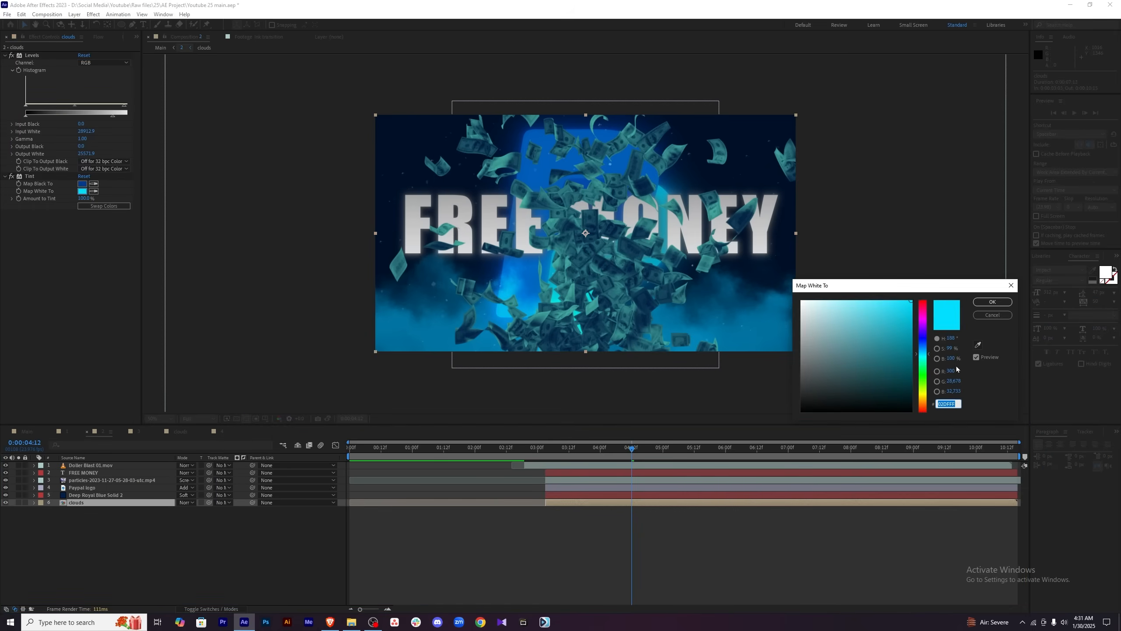
click(953, 358)
text(3)
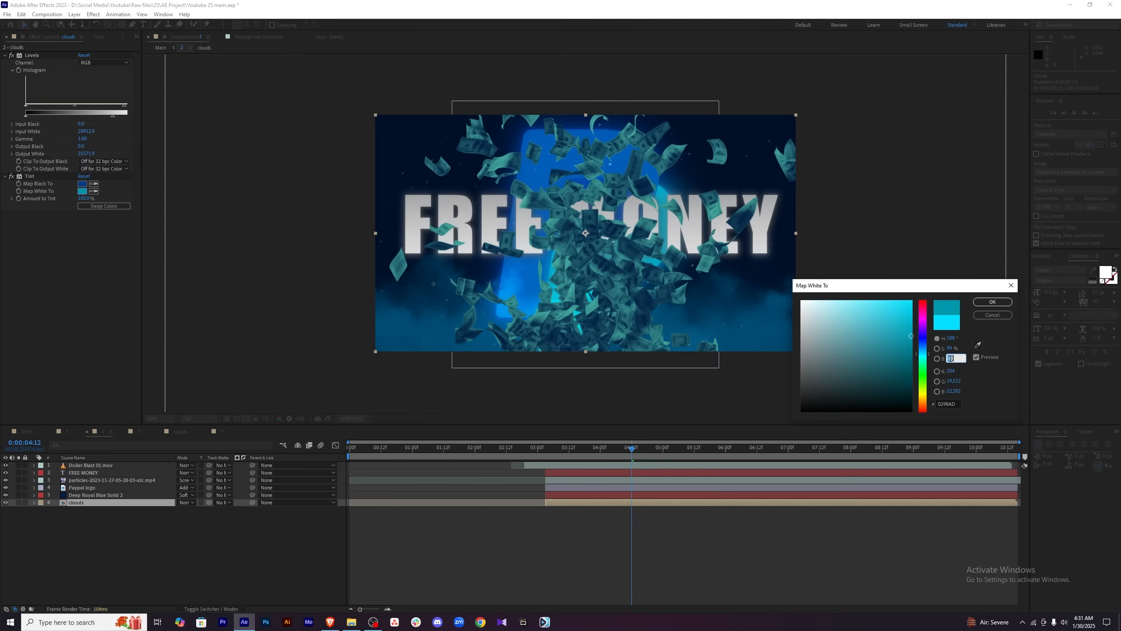
text(60)
click(989, 305)
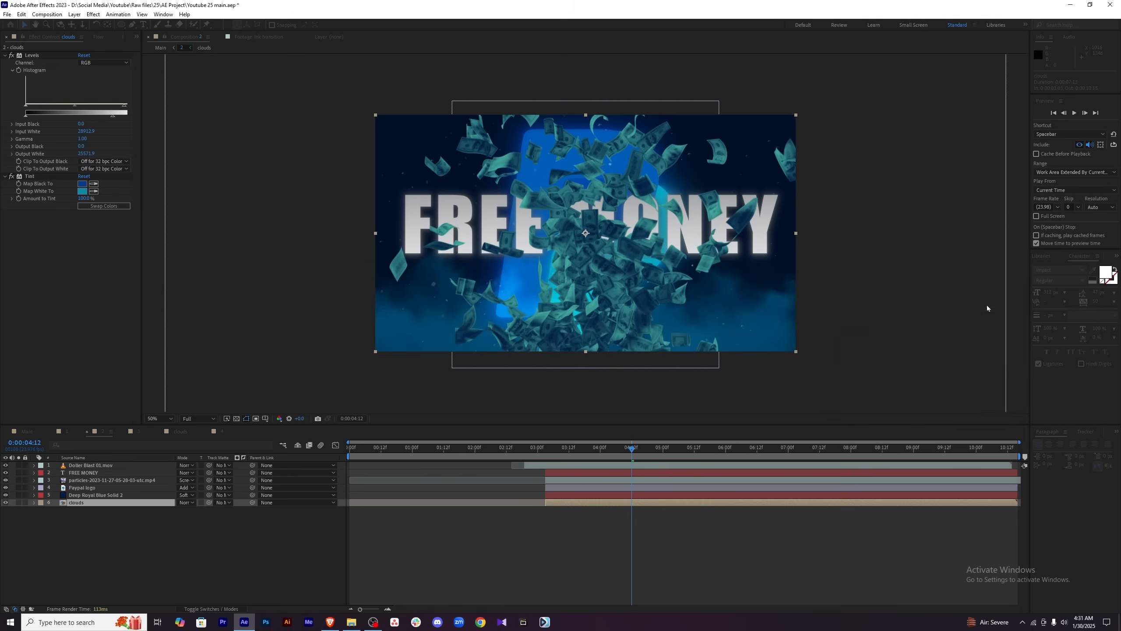
click(75, 285)
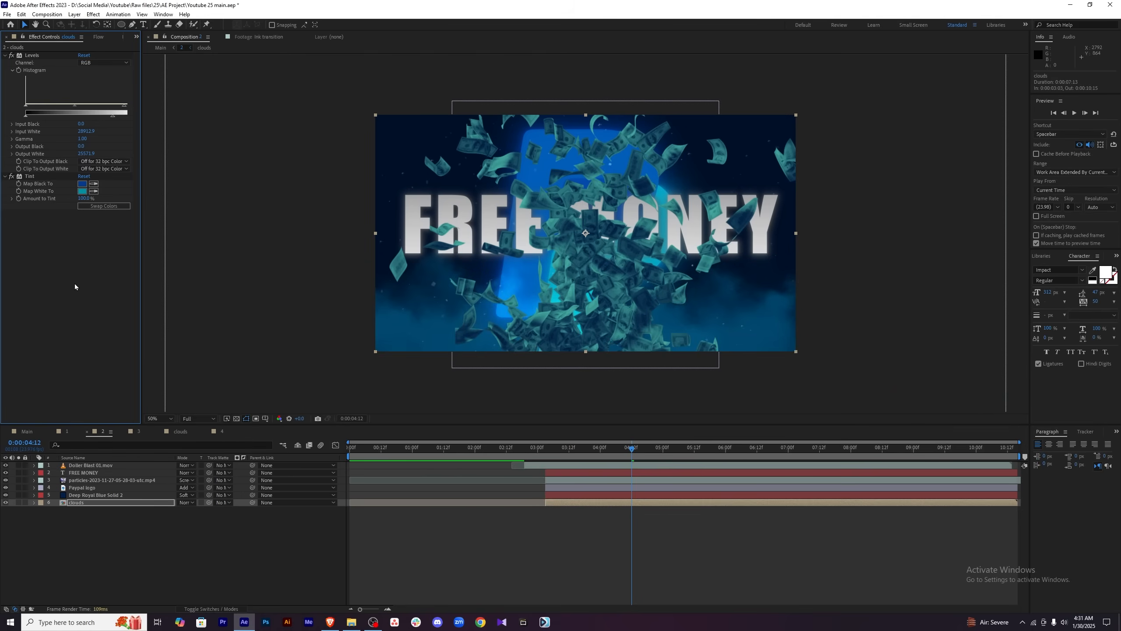
Replace the Tint effect on composition 3's clouds layer with a copy of the Tint from composition 2's clouds layer.
click(29, 177)
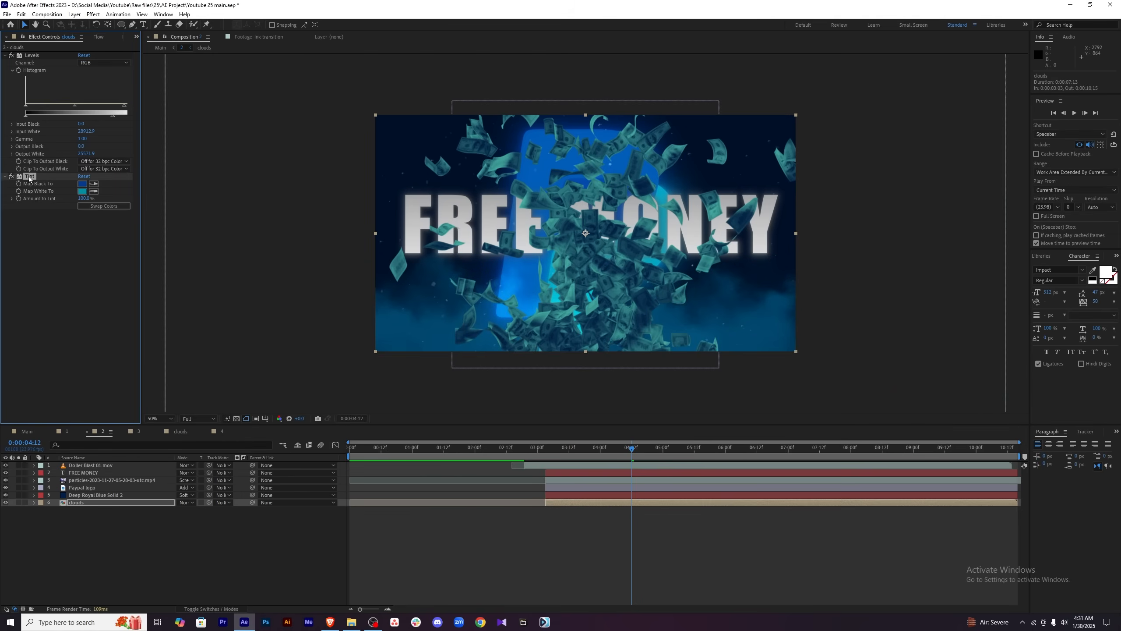
click(139, 432)
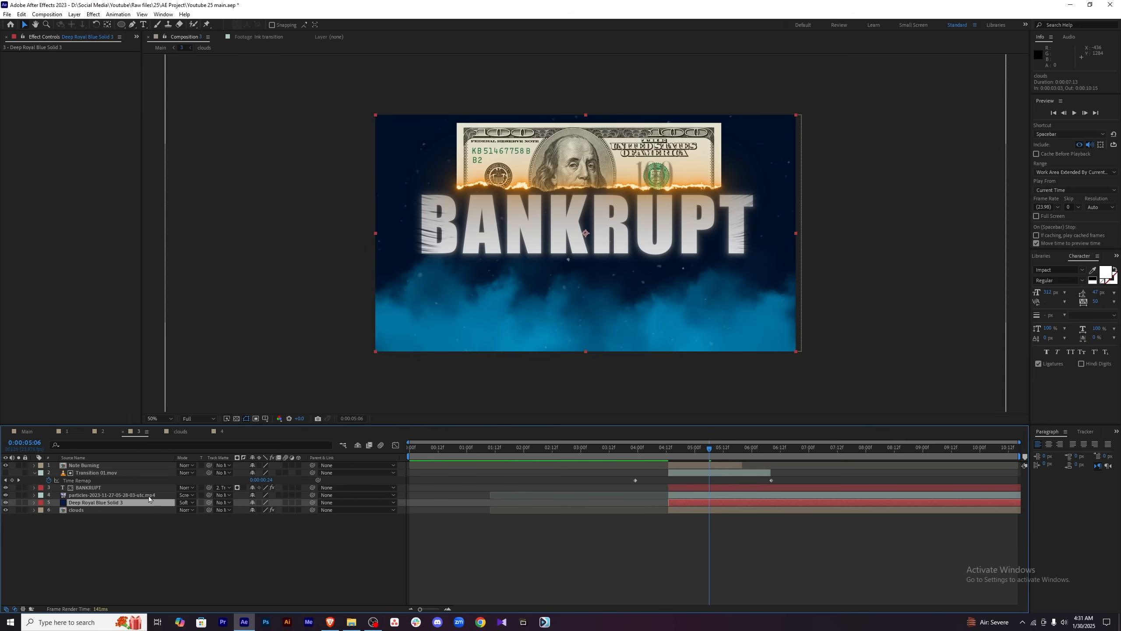
click(121, 510)
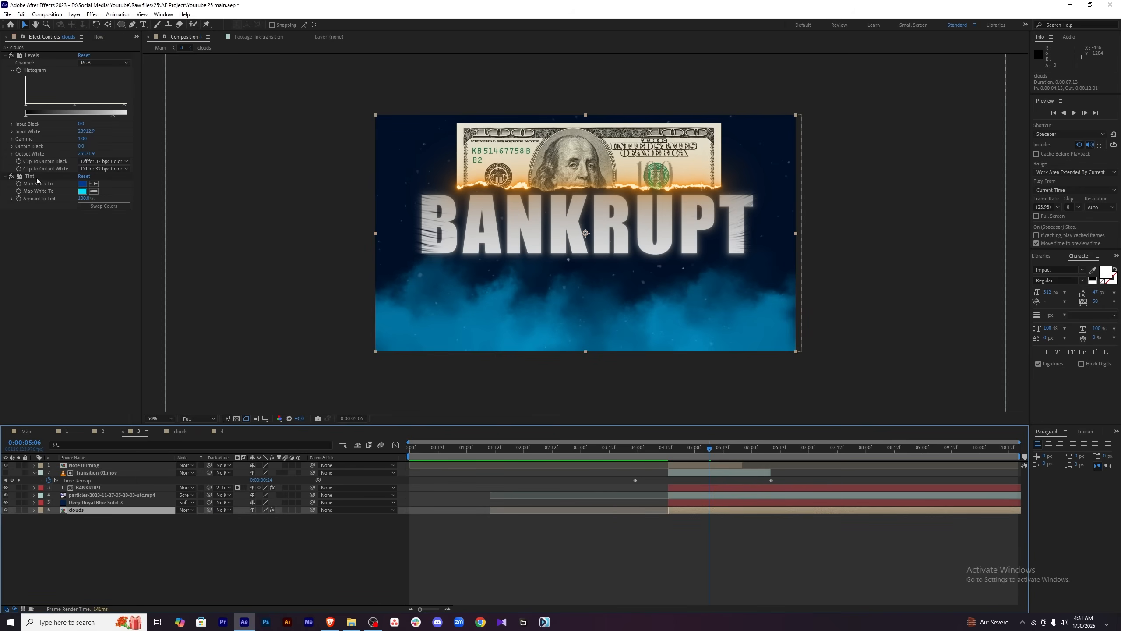
click(37, 177)
key(Delete)
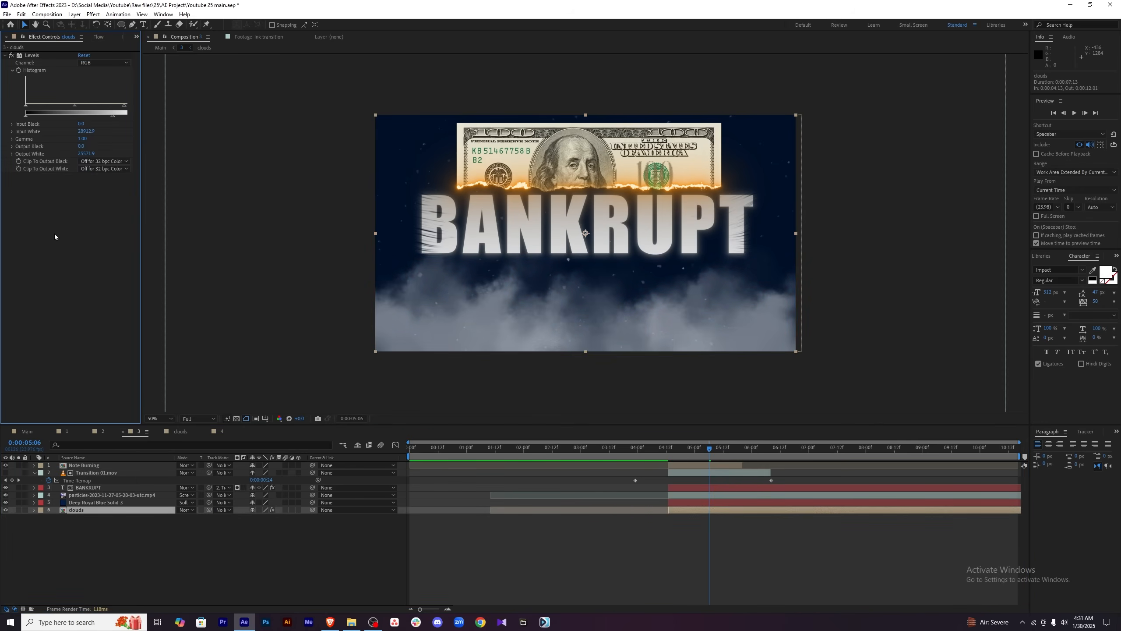
key(ctrl+v)
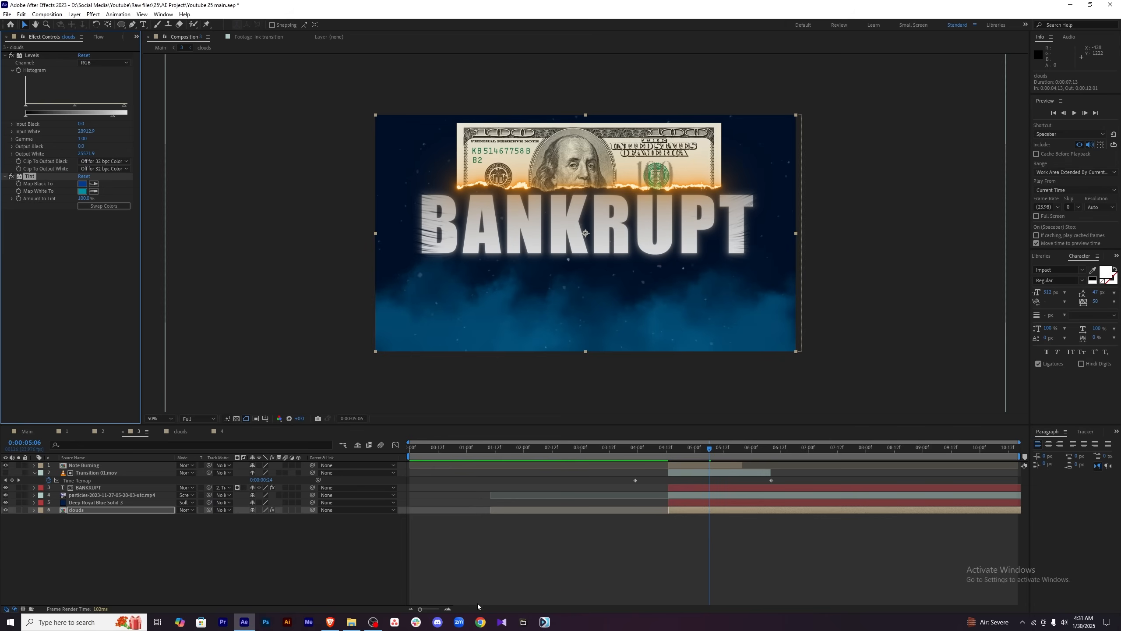
Scrub through the Main composition to review the darkened scenes, and preview the PayPal scenes from the start of layer 4.
click(32, 432)
drag(552, 450, 535, 449)
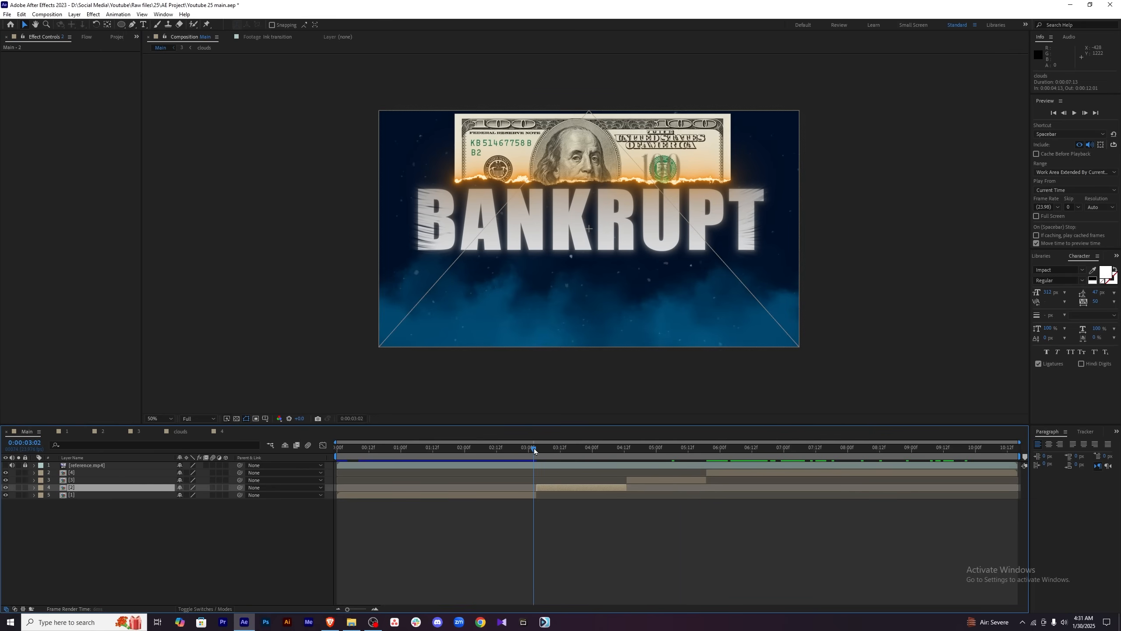
click(556, 448)
drag(558, 449, 604, 449)
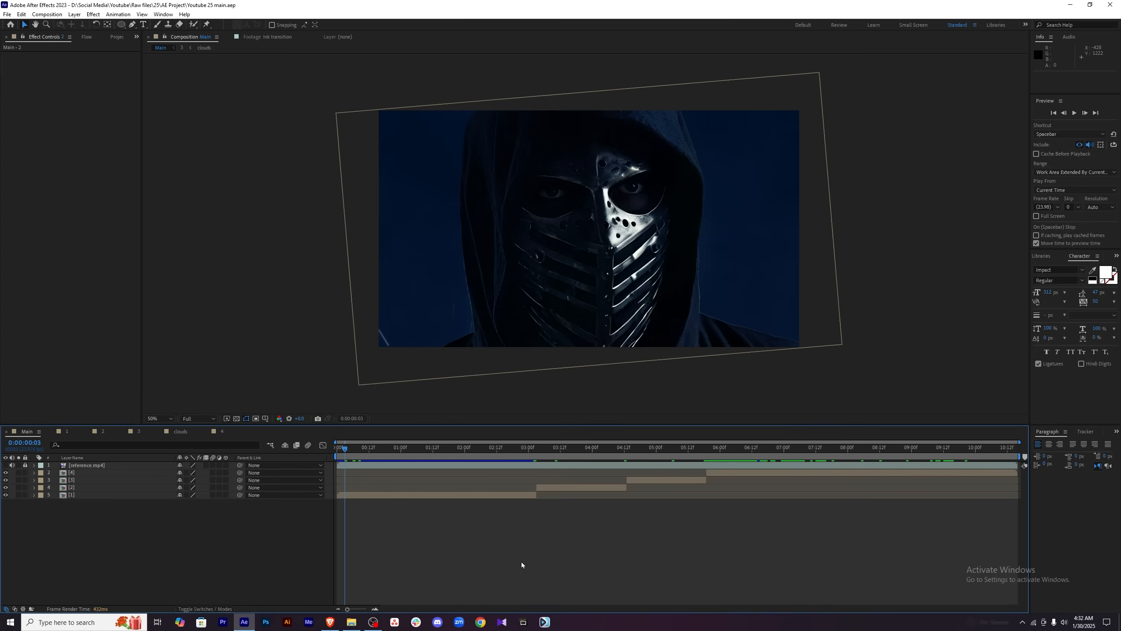
drag(483, 450, 603, 450)
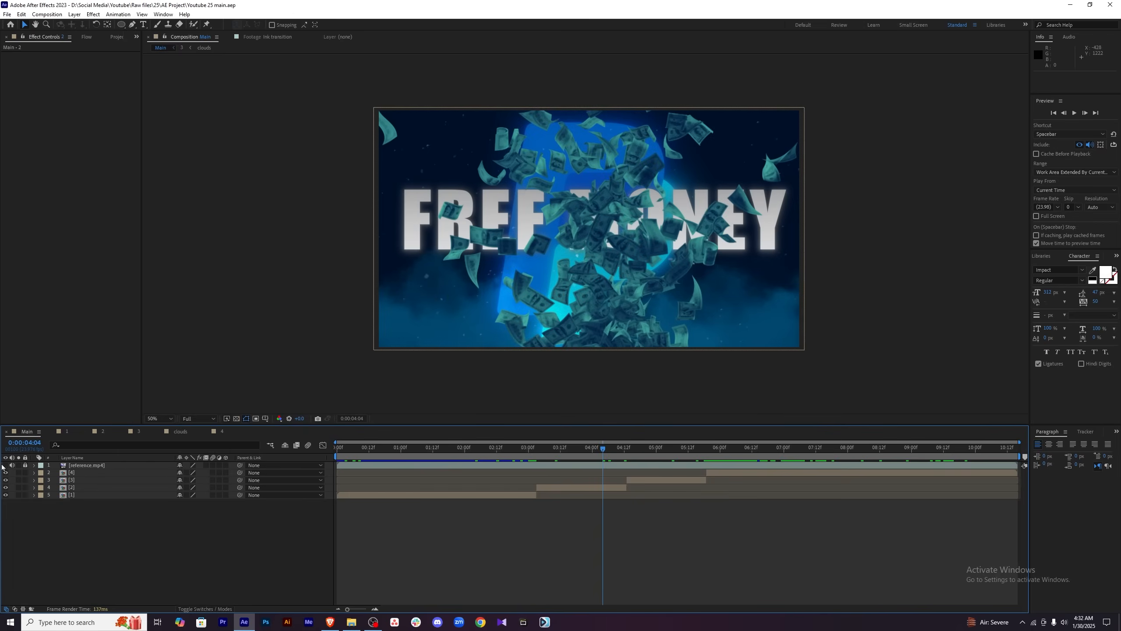
drag(523, 450, 720, 451)
key(space)
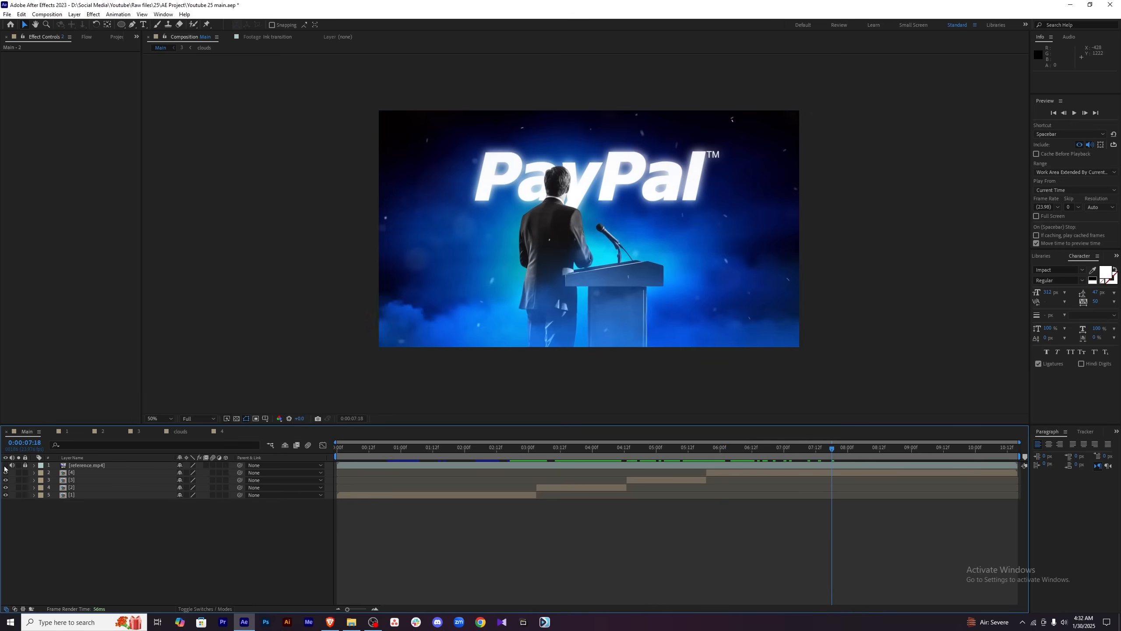
Add a new adjustment layer at the top of the Main composition.
right_click(185, 543)
mouse_move(226, 442)
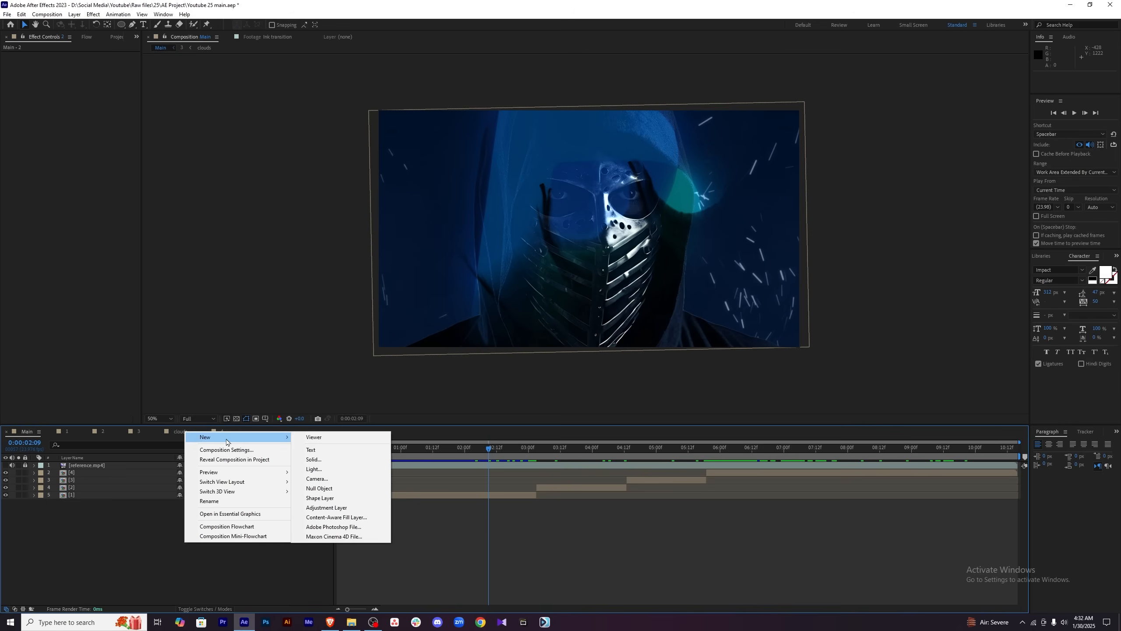
click(326, 507)
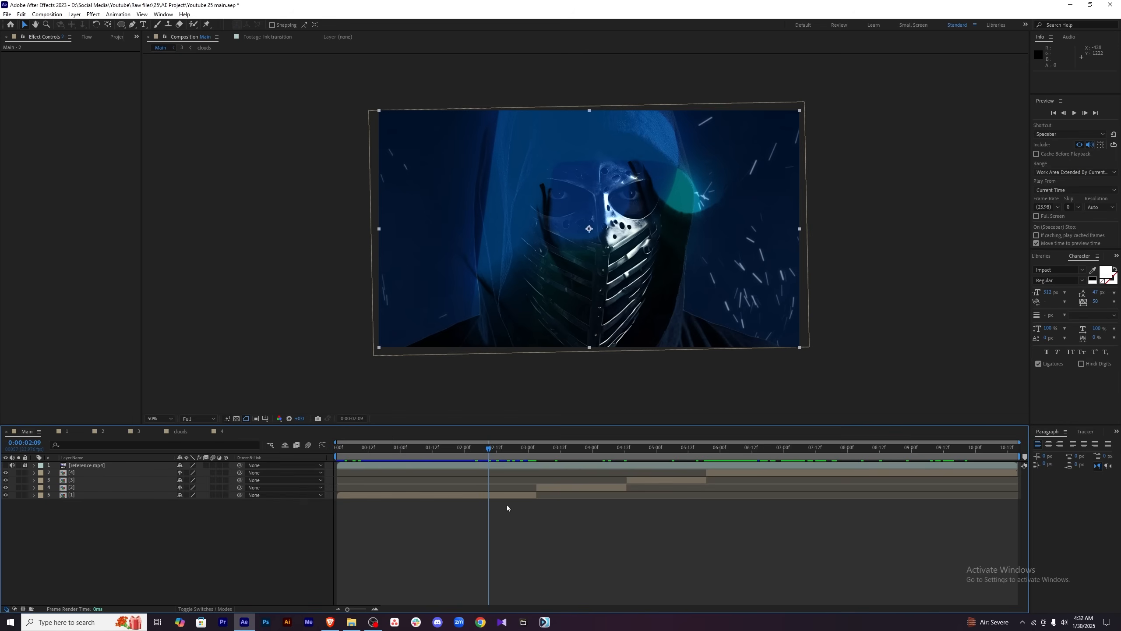
Trim the adjustment layer to span 0:00:03:00 to 0:00:03:05, over the cut between layers 1 and 2.
drag(337, 465, 517, 466)
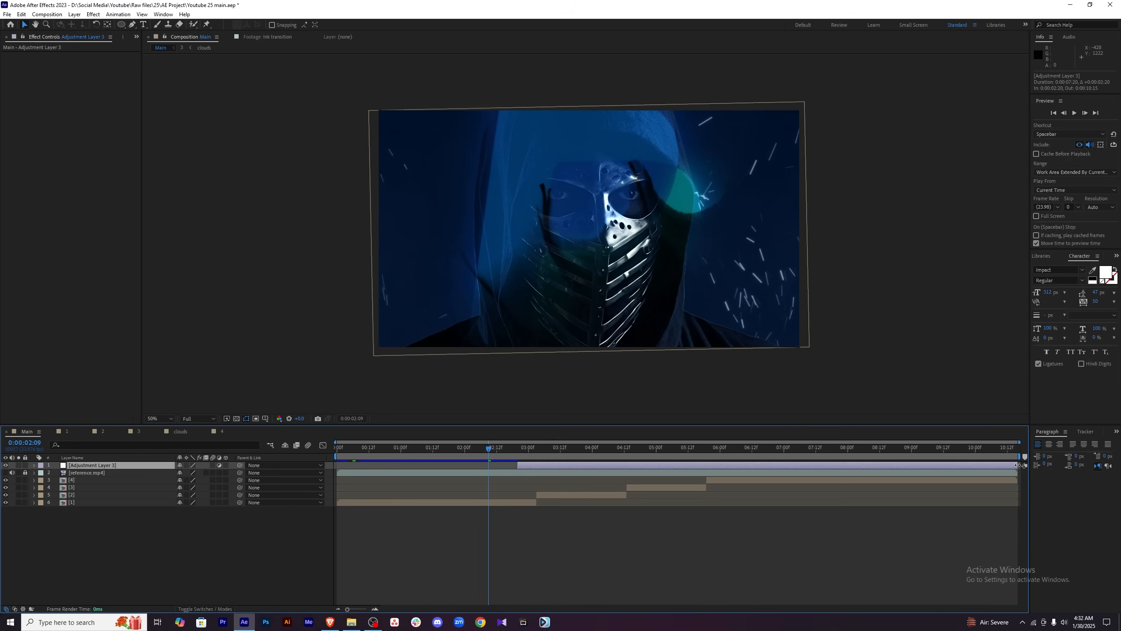
drag(1017, 466, 498, 465)
click(541, 452)
key(equal)
key(equal)
click(561, 447)
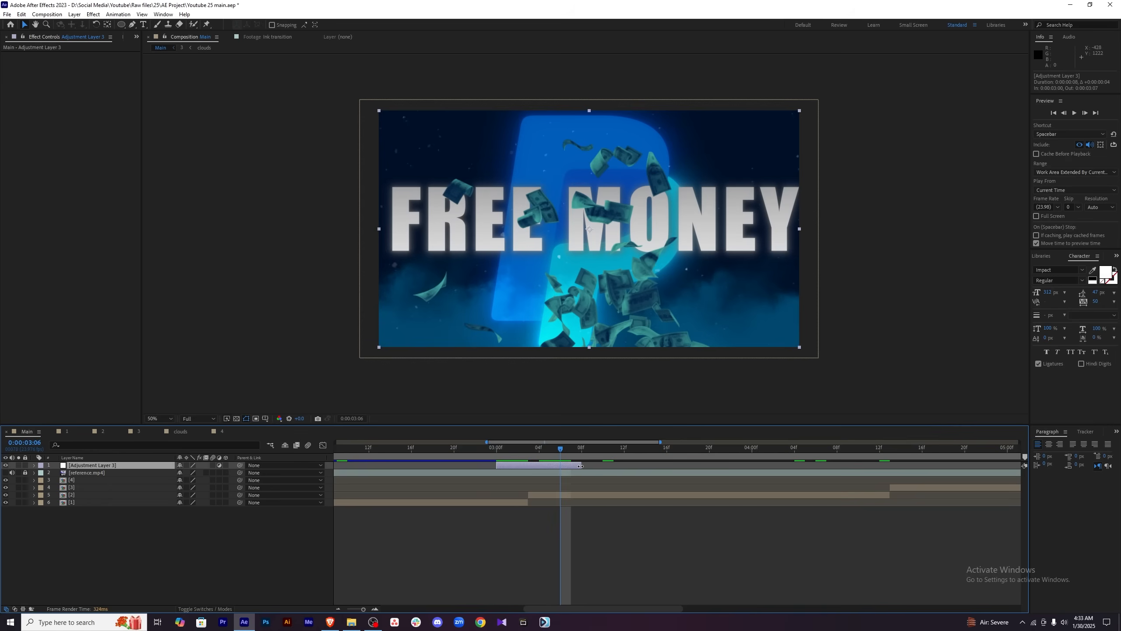
drag(581, 465, 563, 462)
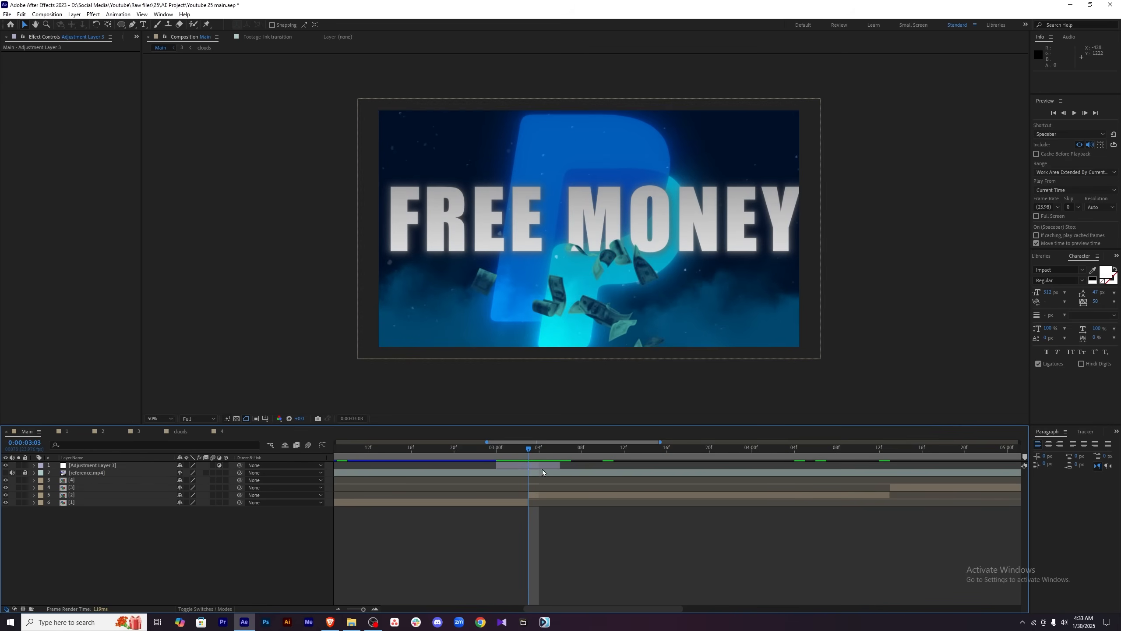
Apply Gaussian Blur to the adjustment layer and keyframe its Blurriness at 0 at 0:00:03:03.
click(542, 468)
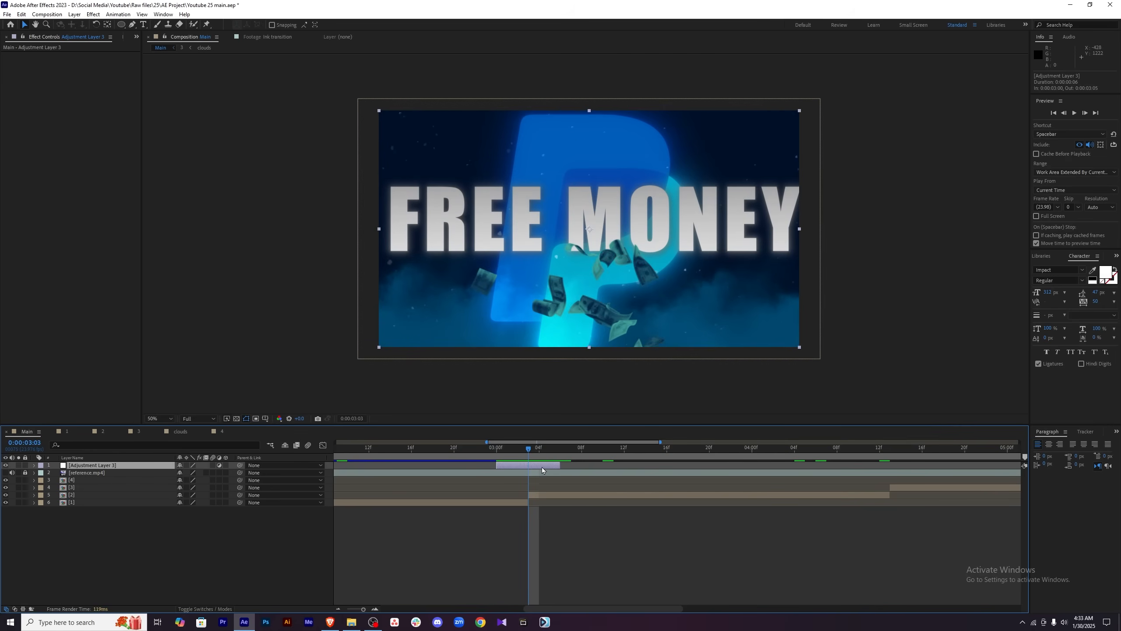
key(ctrl+space)
text(blur)
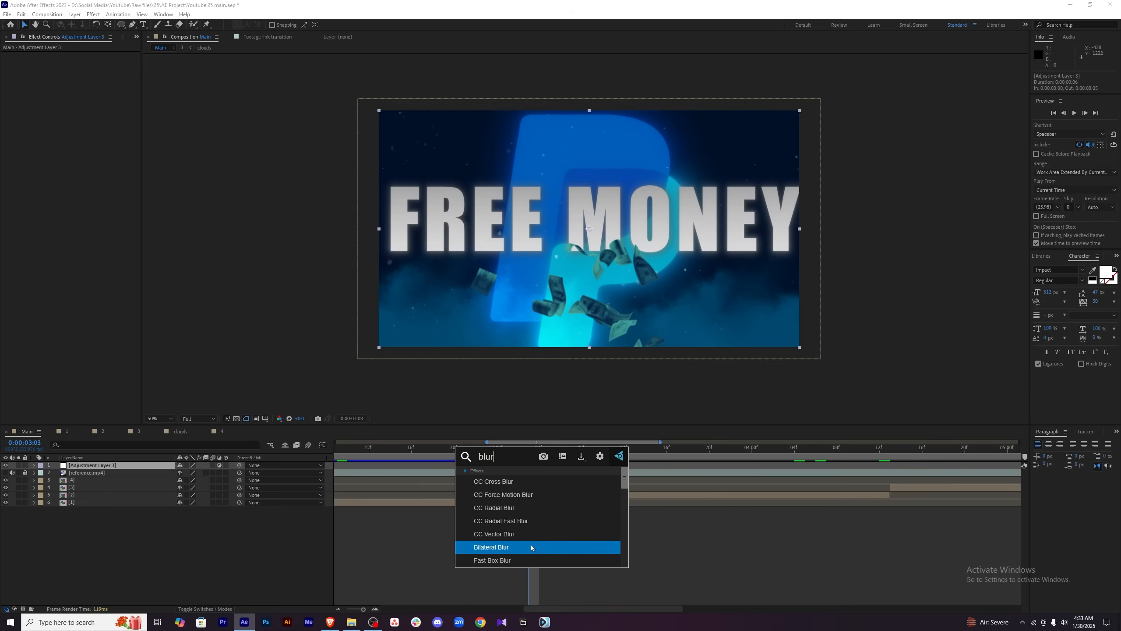
scroll(525, 530, down, 2)
click(526, 531)
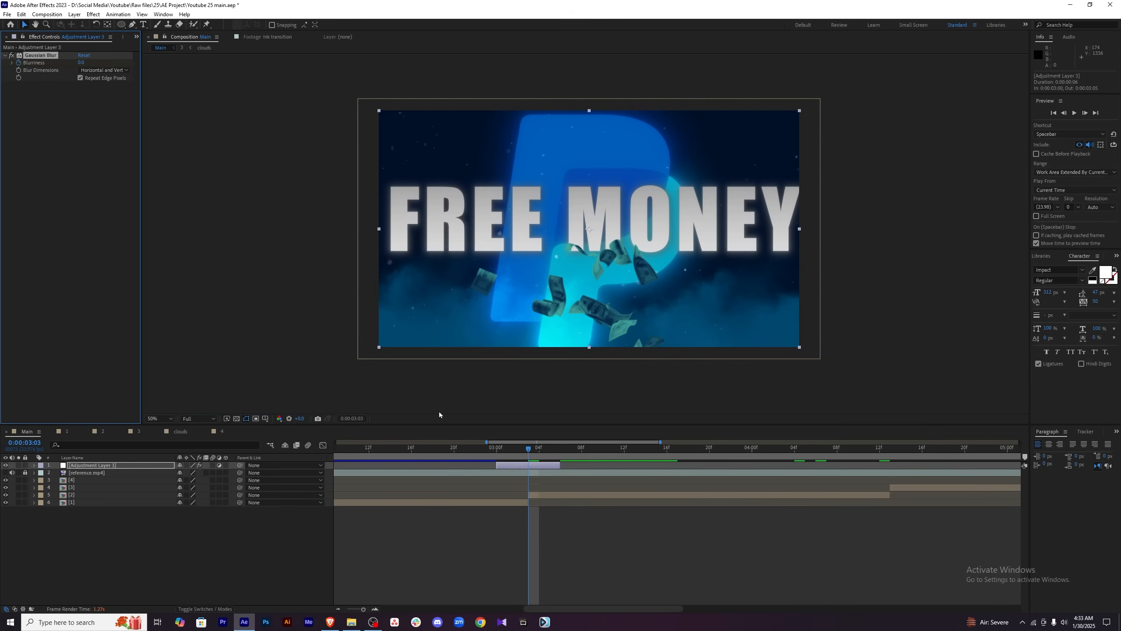
Reveal the adjustment layer's keyframed Blurriness property in the timeline.
click(34, 465)
click(42, 481)
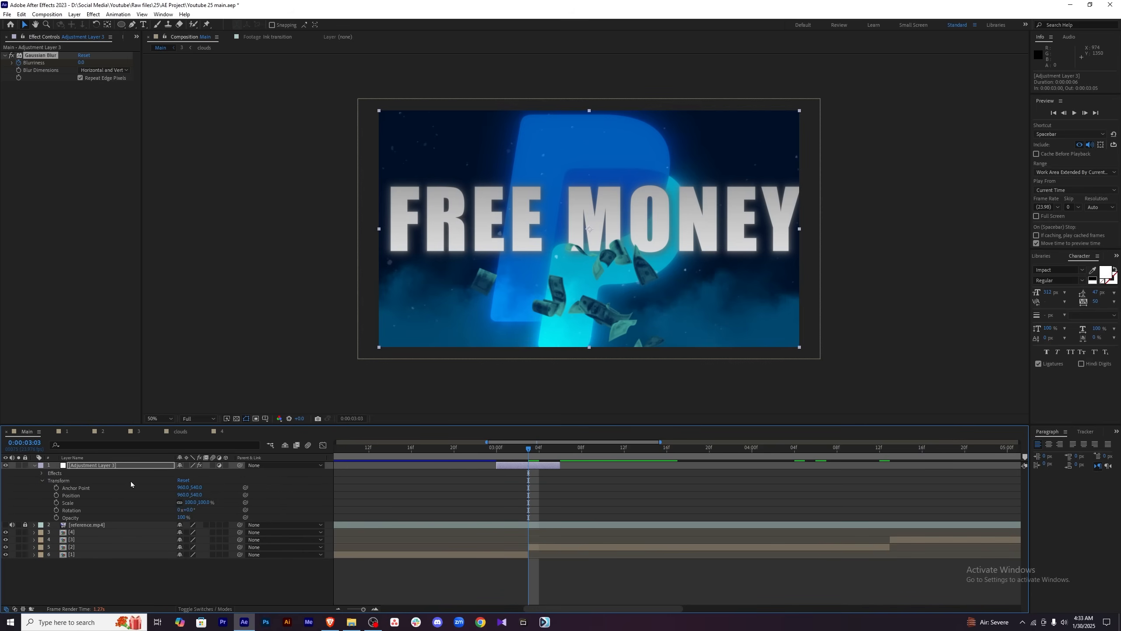
key(u)
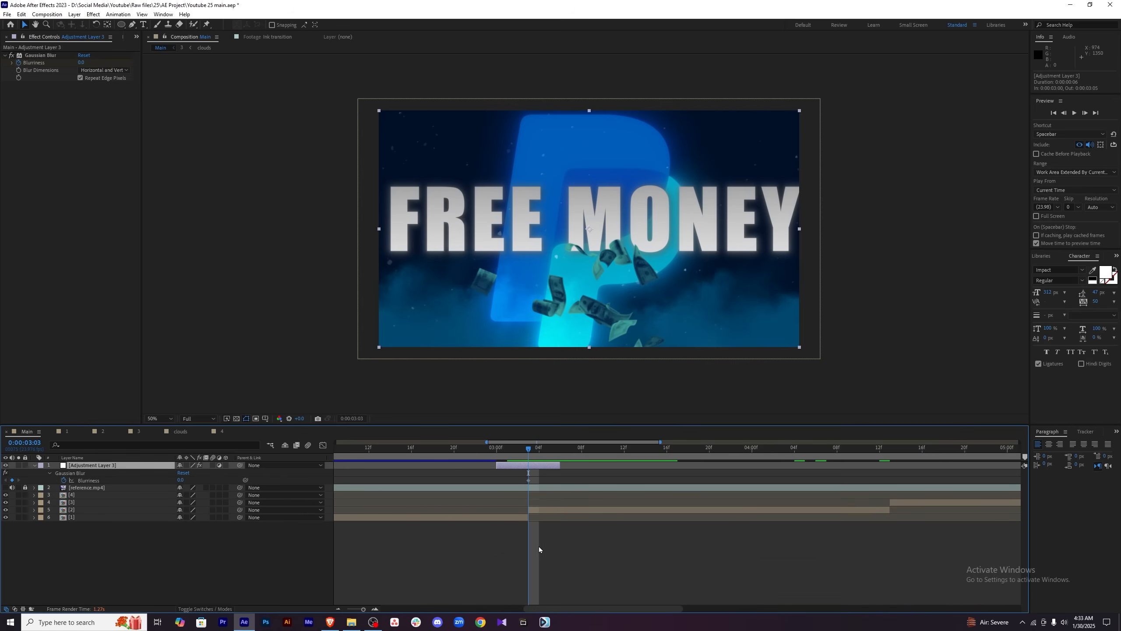
Set the adjustment layer's Gaussian Blur Blurriness to 60 at 0:00:03:03, on the cut between layers 1 and 2.
click(538, 546)
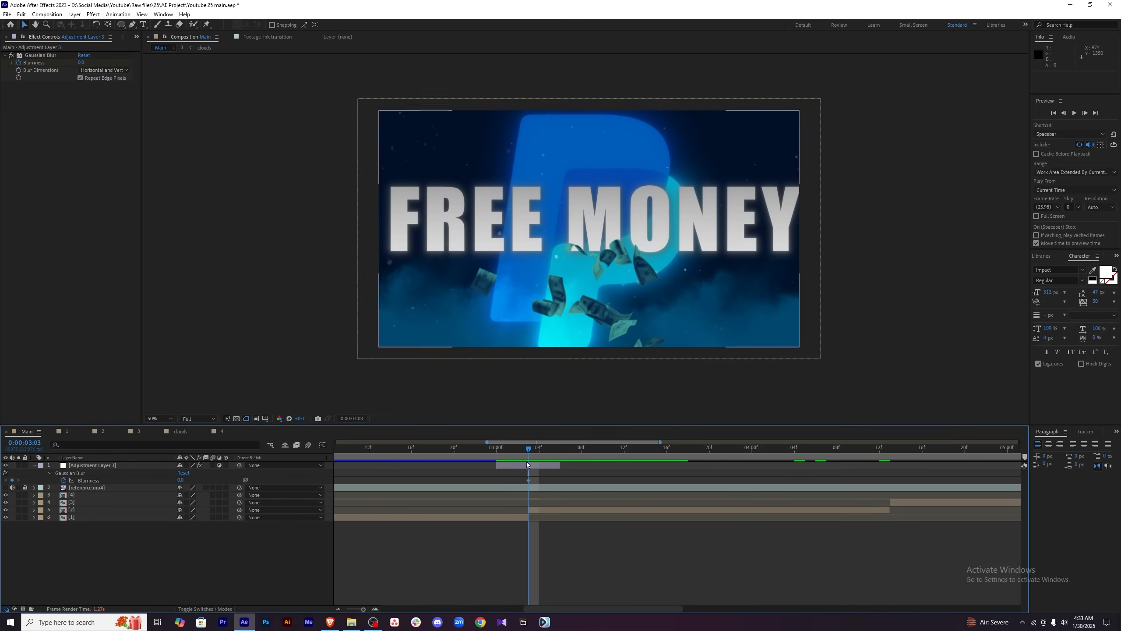
drag(179, 479, 182, 477)
click(183, 479)
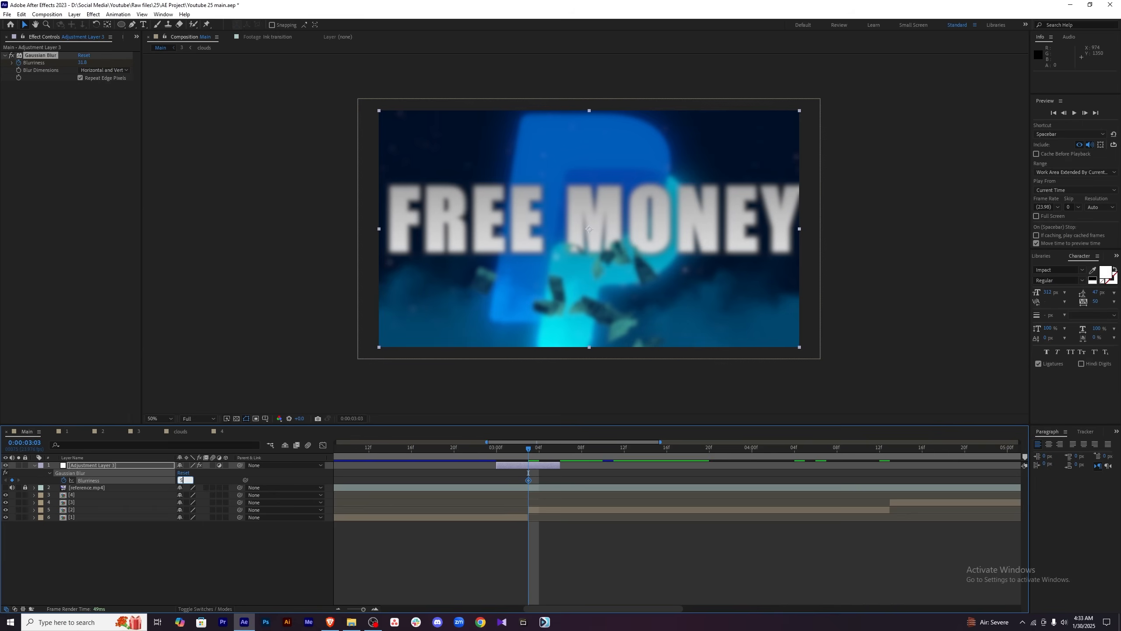
key(Return)
text(60)
key(Return)
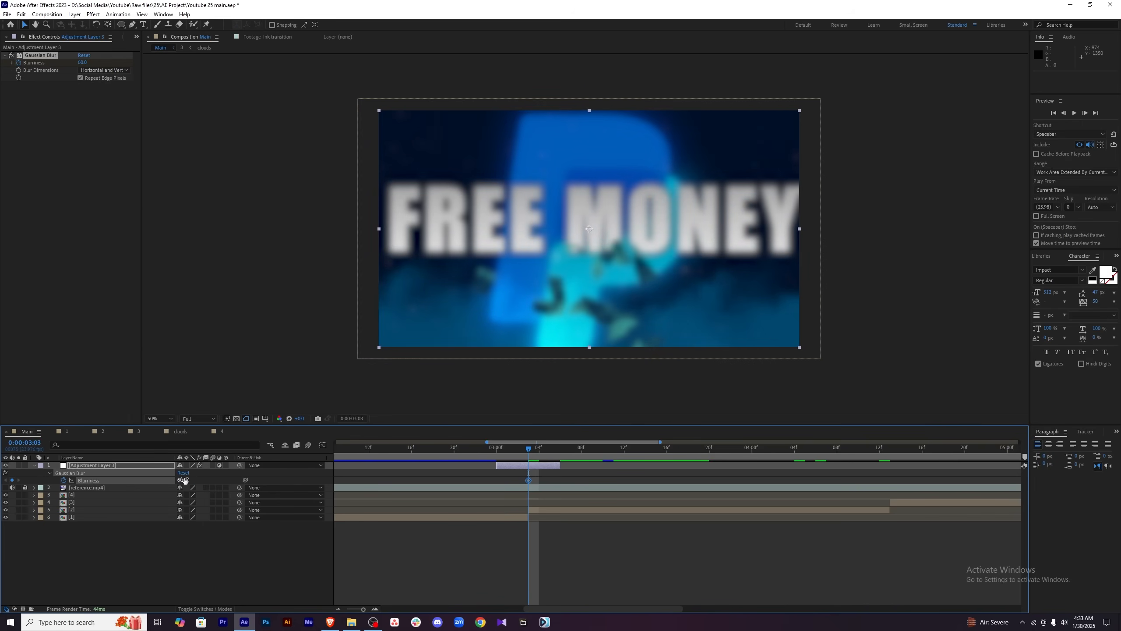
Keyframe Blurriness at 0 at 0:00:03:00 and 0:00:03:06, and apply Easy Ease to the Blurriness keyframes.
drag(530, 450, 496, 450)
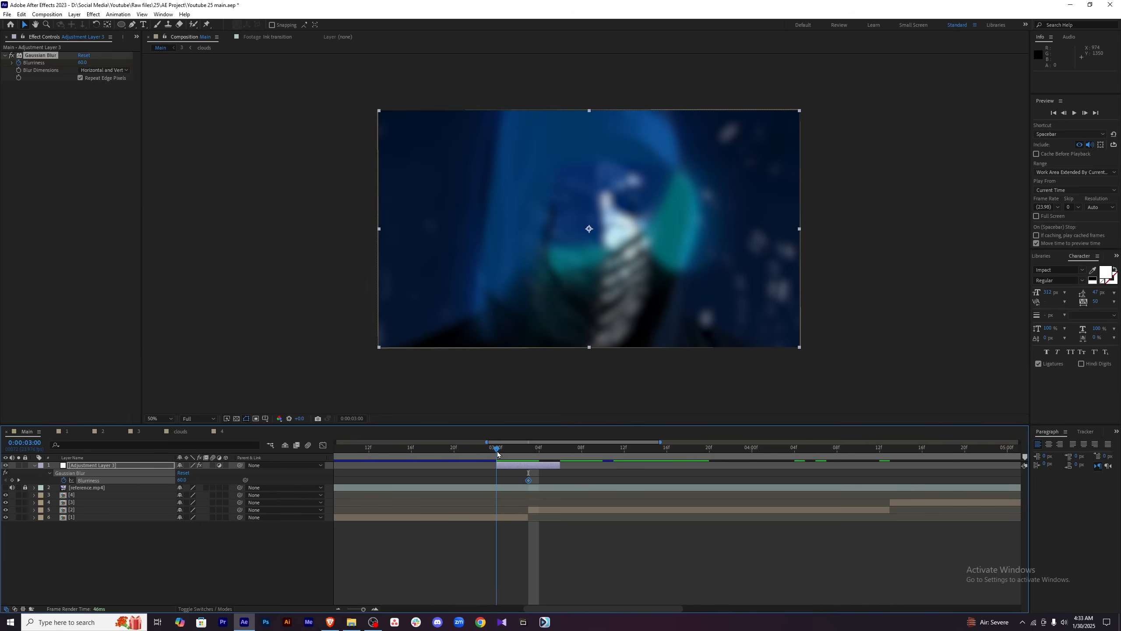
click(182, 479)
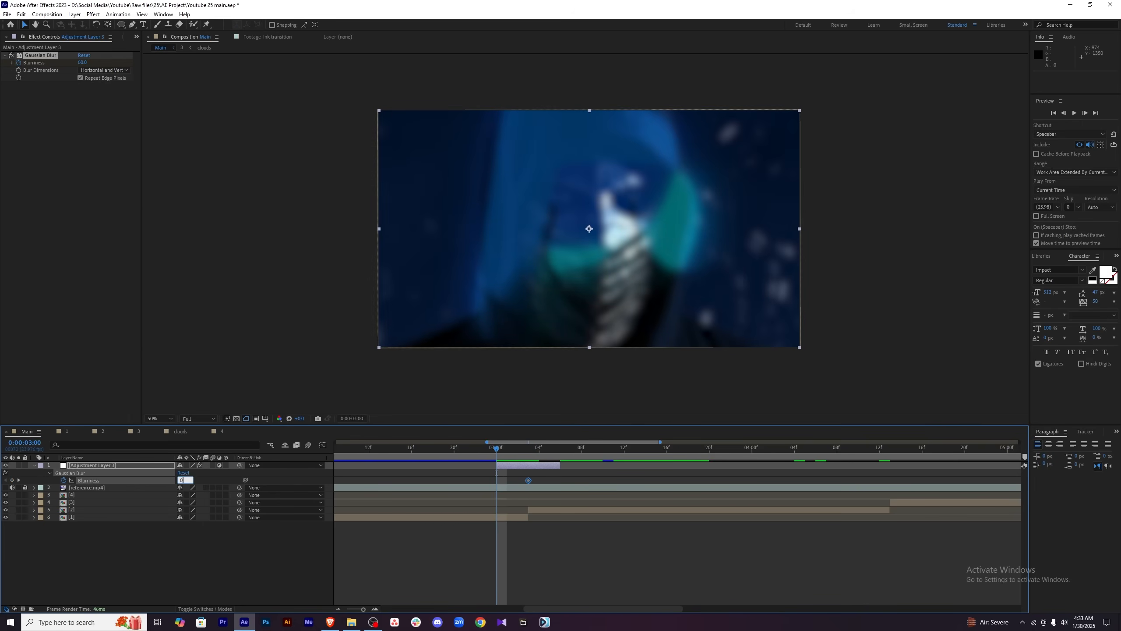
text(0)
key(Return)
drag(497, 450, 560, 450)
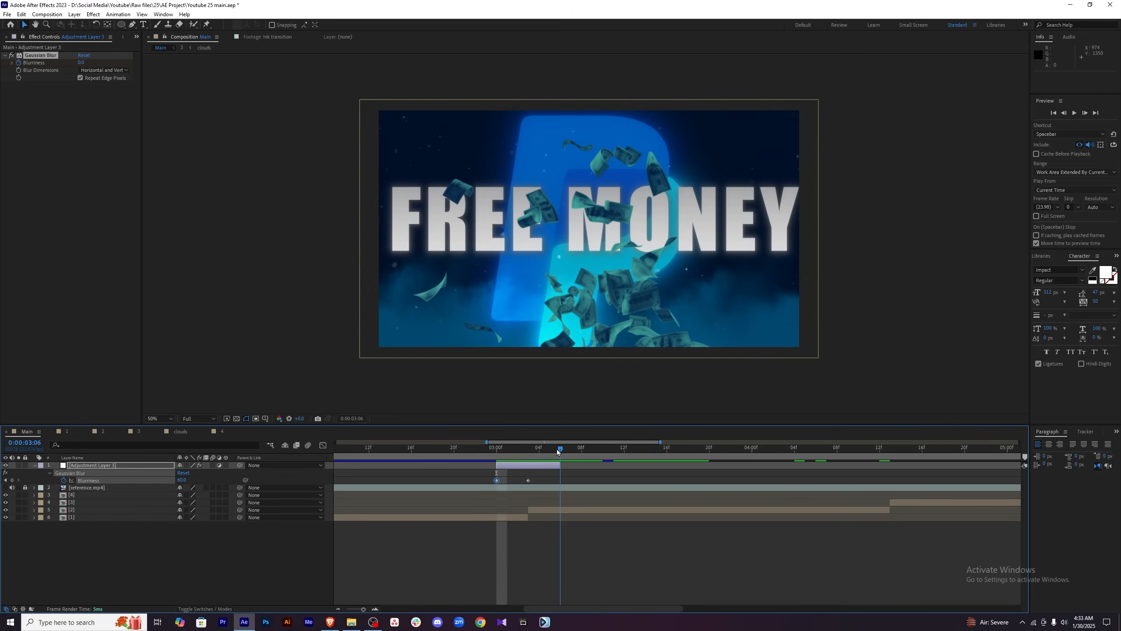
click(182, 479)
text(0)
key(Return)
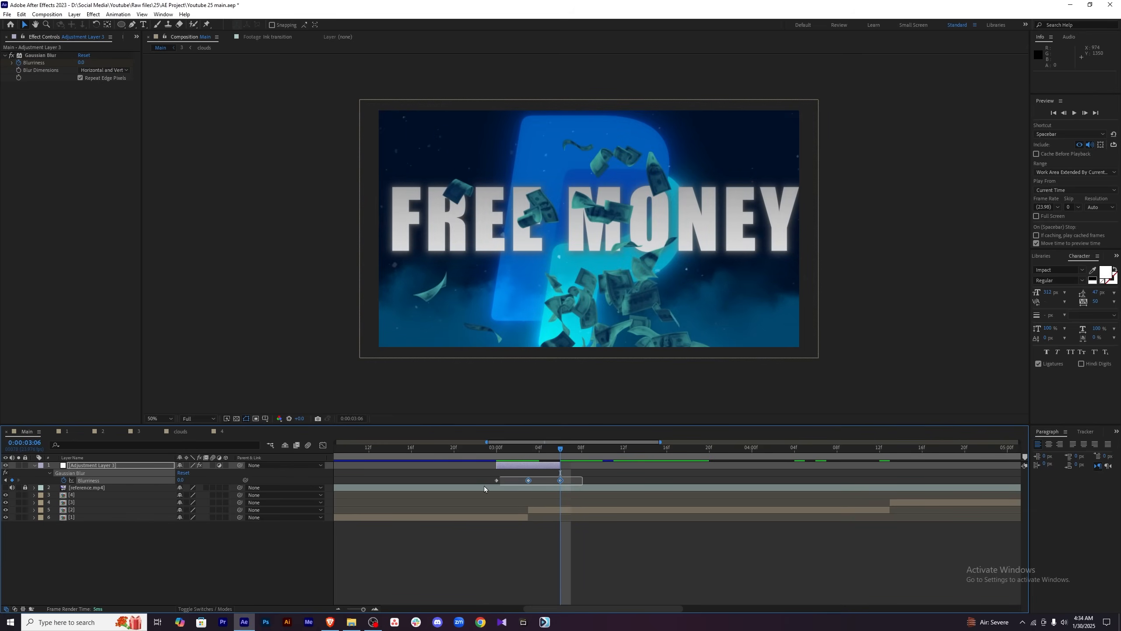
key(F9)
Apply the Exposure effect to the blurred adjustment layer with the current time at 0:00:03:03.
drag(567, 447, 531, 451)
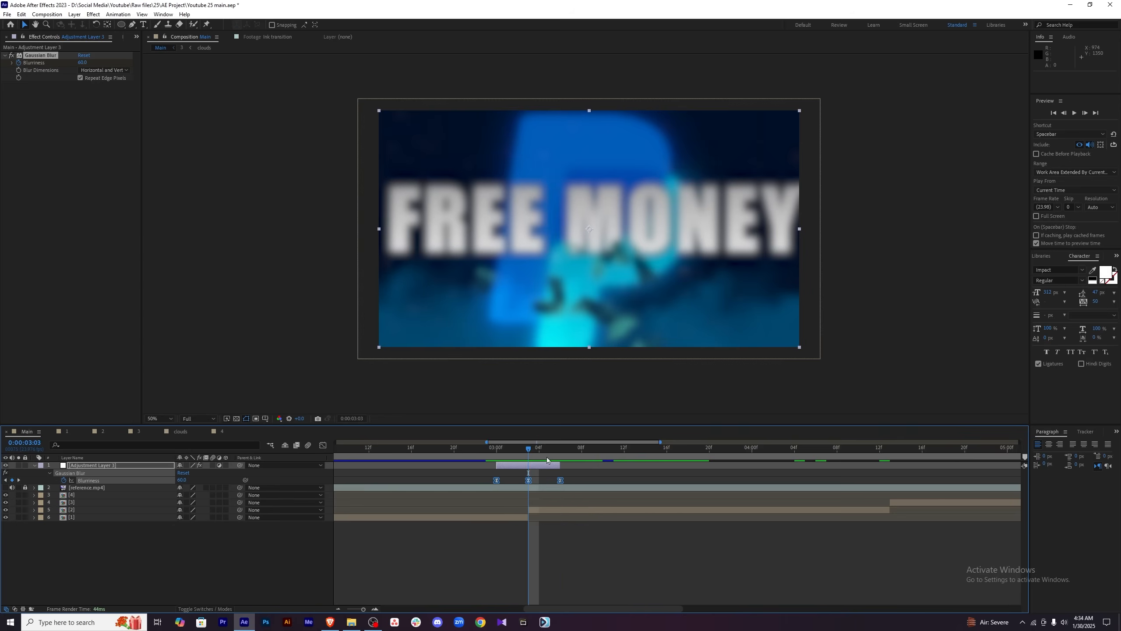
click(570, 527)
click(542, 467)
key(ctrl+space)
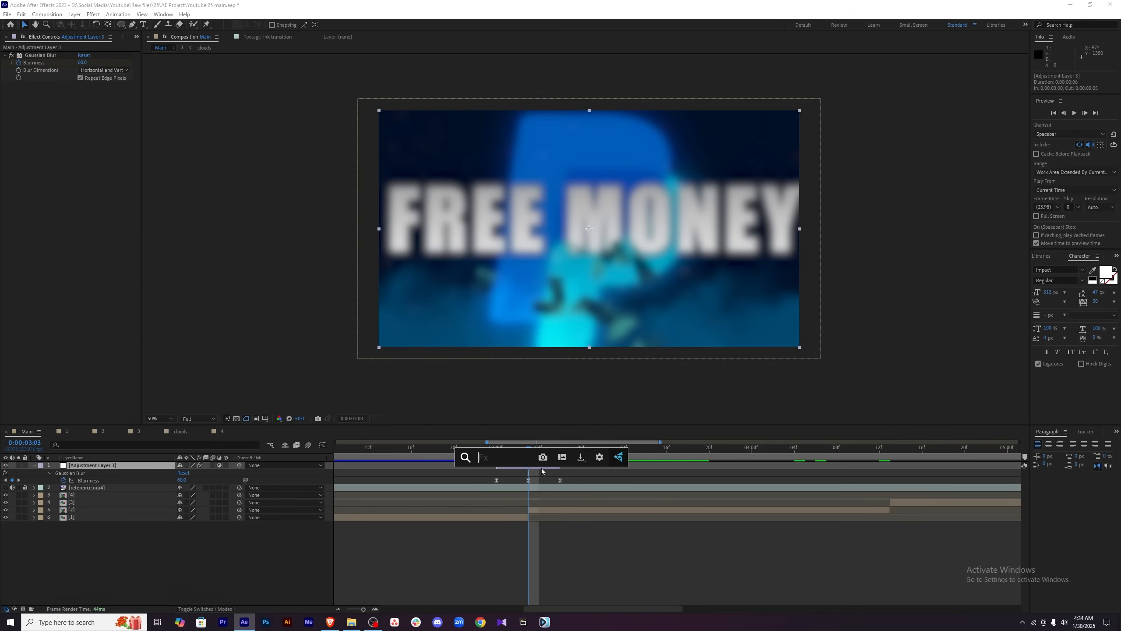
text(exposu)
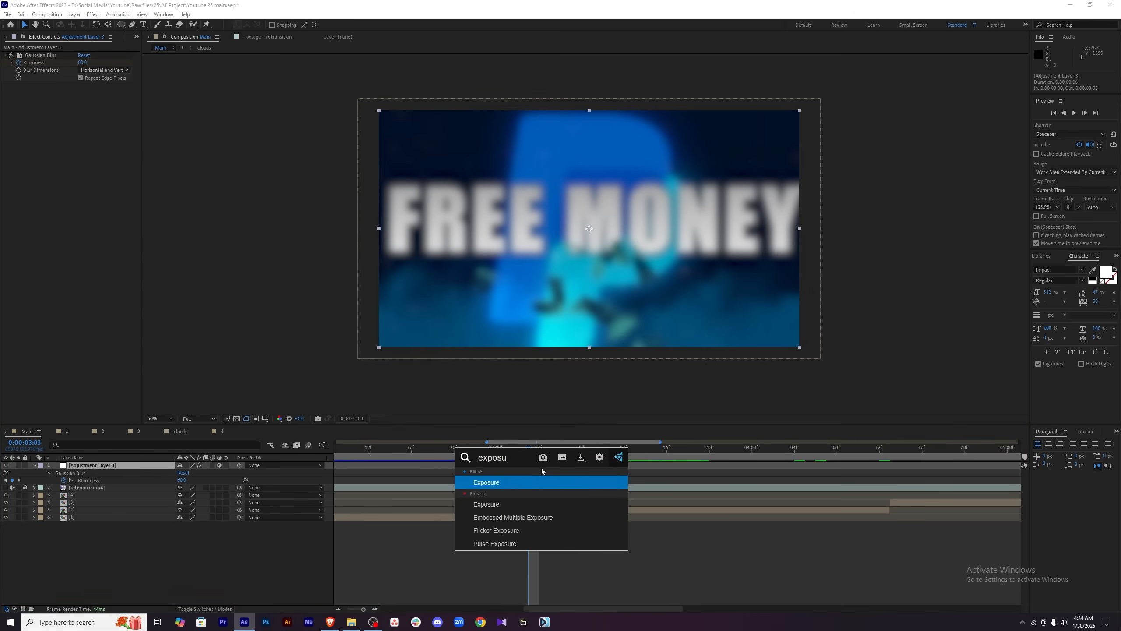
click(534, 483)
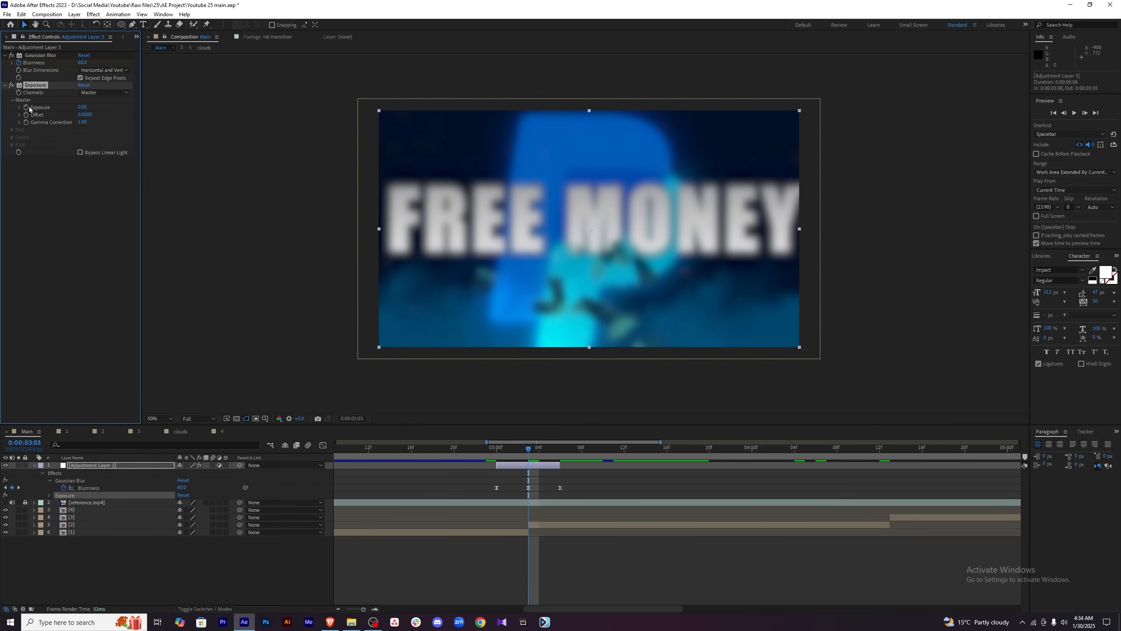
Keyframe the Exposure property at 1.1 at 0:00:03:03.
click(26, 108)
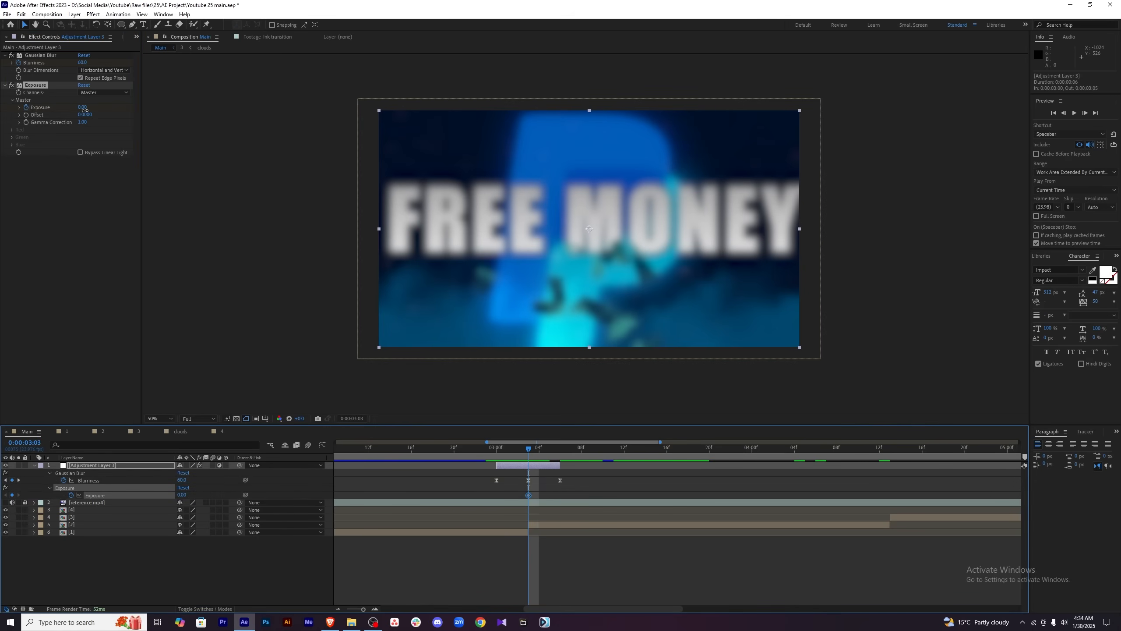
mouse_move(181, 494)
mouse_down()
mouse_move(206, 494)
mouse_move(179, 496)
mouse_up()
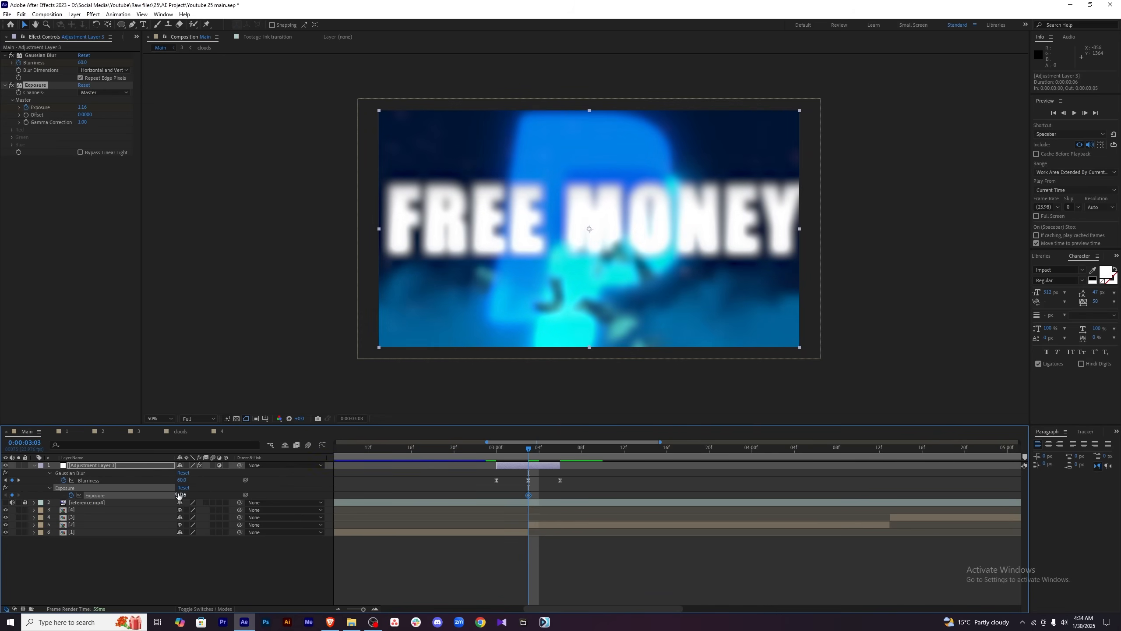
click(181, 495)
text(1.1)
key(Return)
Keyframe Exposure at 0 at 0:00:03:00 and at 0:00:03:06.
drag(528, 449, 496, 450)
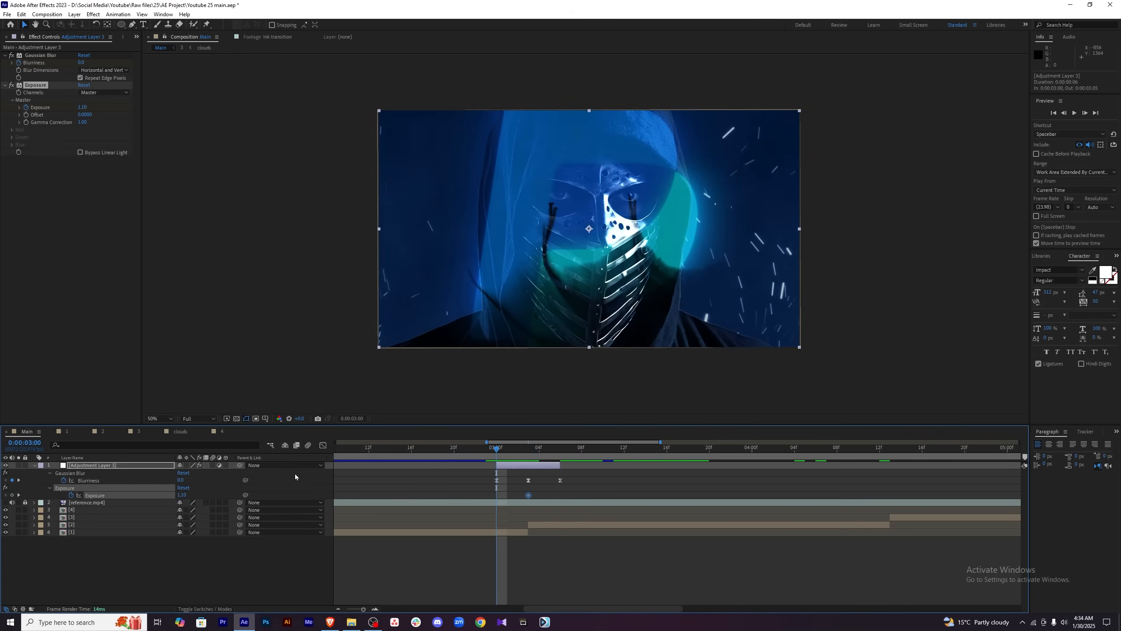
drag(184, 496, 132, 496)
click(186, 494)
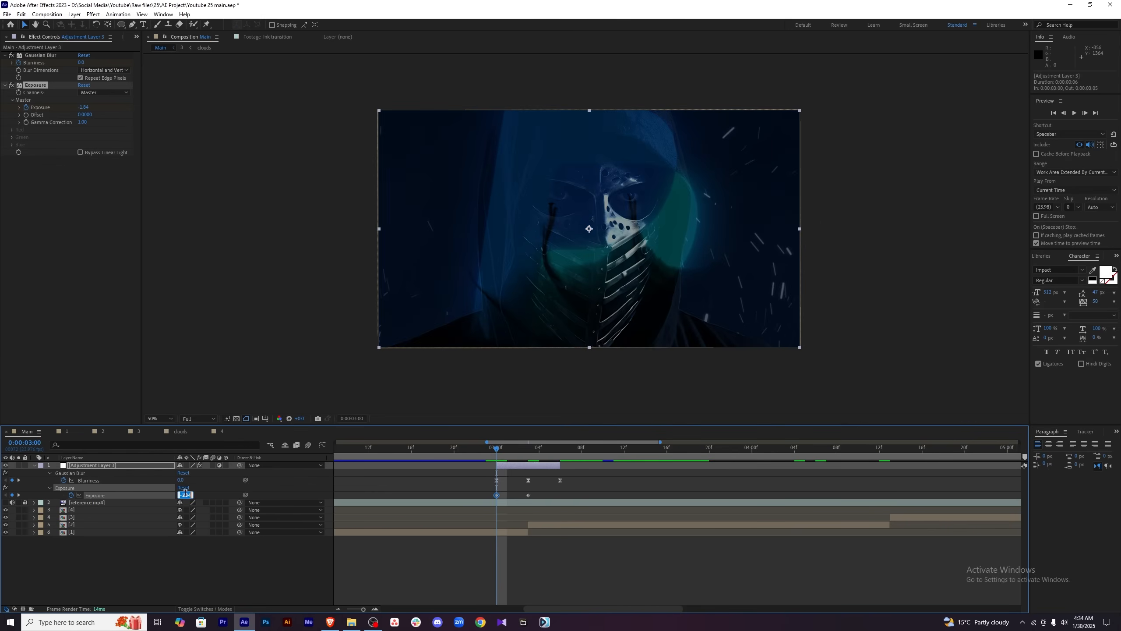
text(0)
key(Return)
drag(497, 449, 560, 456)
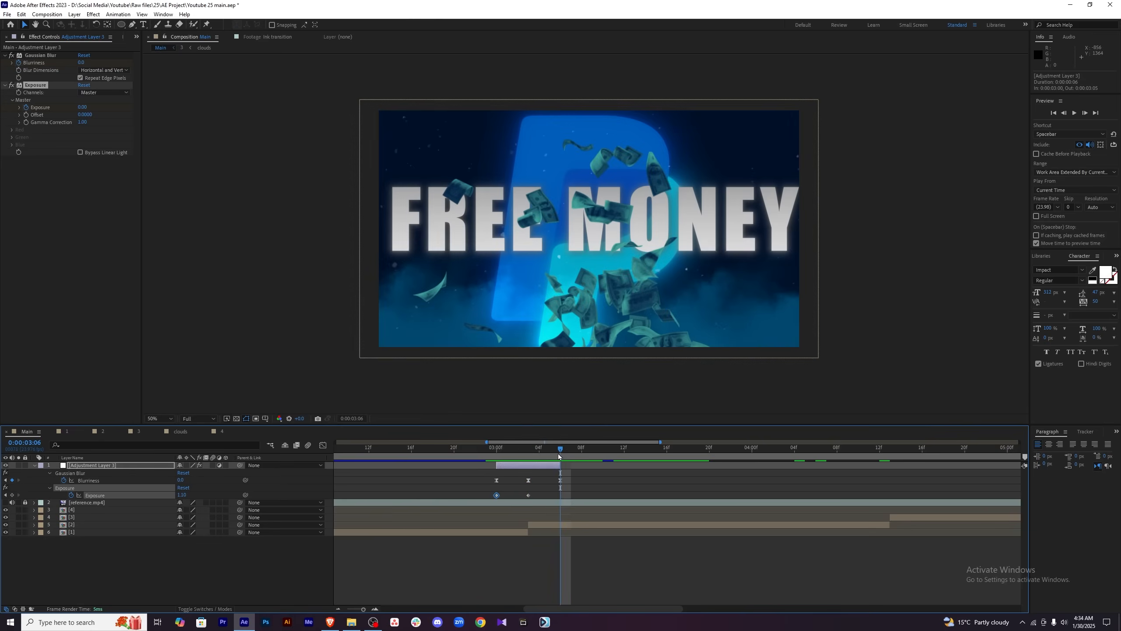
click(183, 496)
text(0)
key(Return)
Apply Easy Ease to all Blurriness and Exposure keyframes of the adjustment layer.
drag(573, 477, 473, 501)
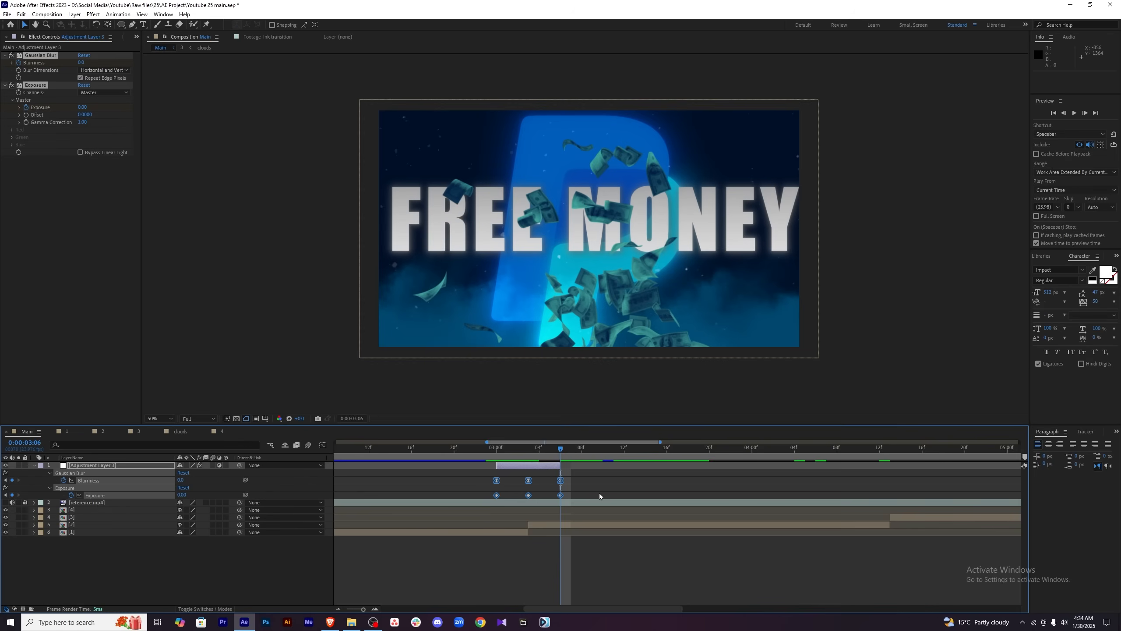
key(F9)
click(594, 571)
mouse_move(562, 439)
mouse_down()
mouse_move(494, 445)
mouse_move(561, 444)
mouse_up()
Collapse the adjustment layer's keyframed properties and rename the layer "transition".
click(534, 465)
key(u)
key(Return)
text(tr)
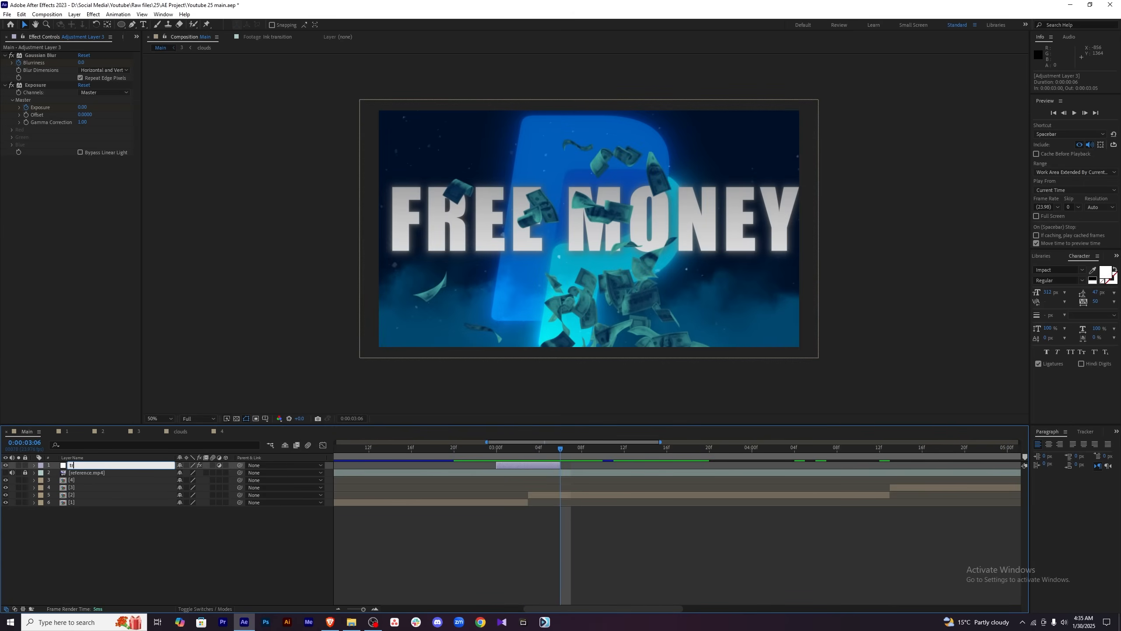
text(ansition)
key(Return)
key(semicolon)
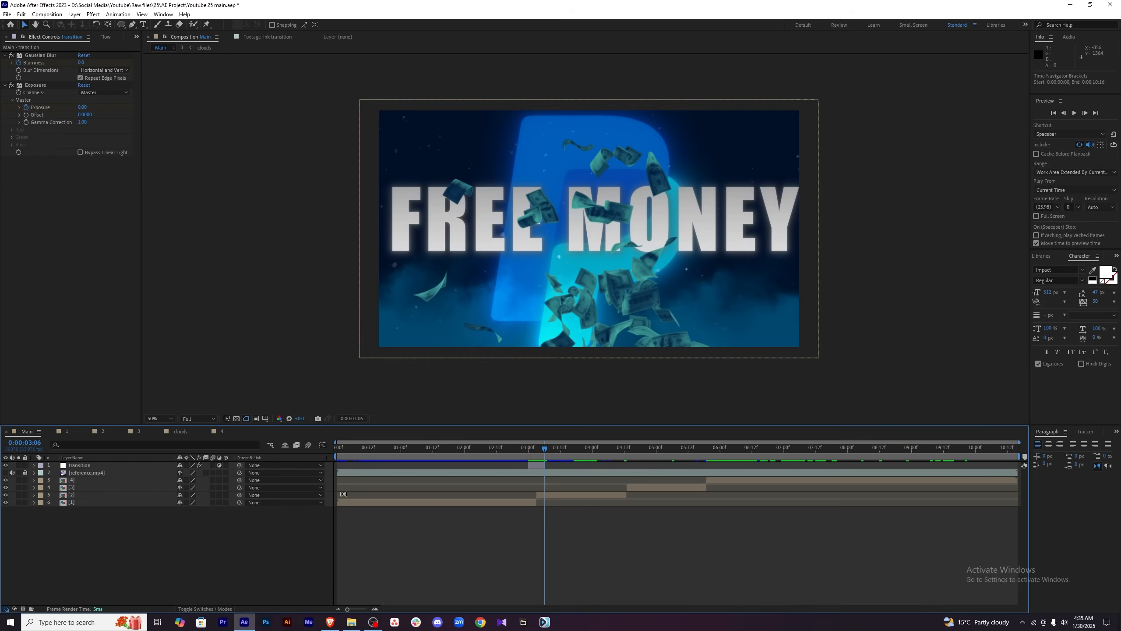
Duplicate the transition layer and place the copy over the cut between layers 2 and 3.
click(113, 460)
click(91, 459)
click(92, 466)
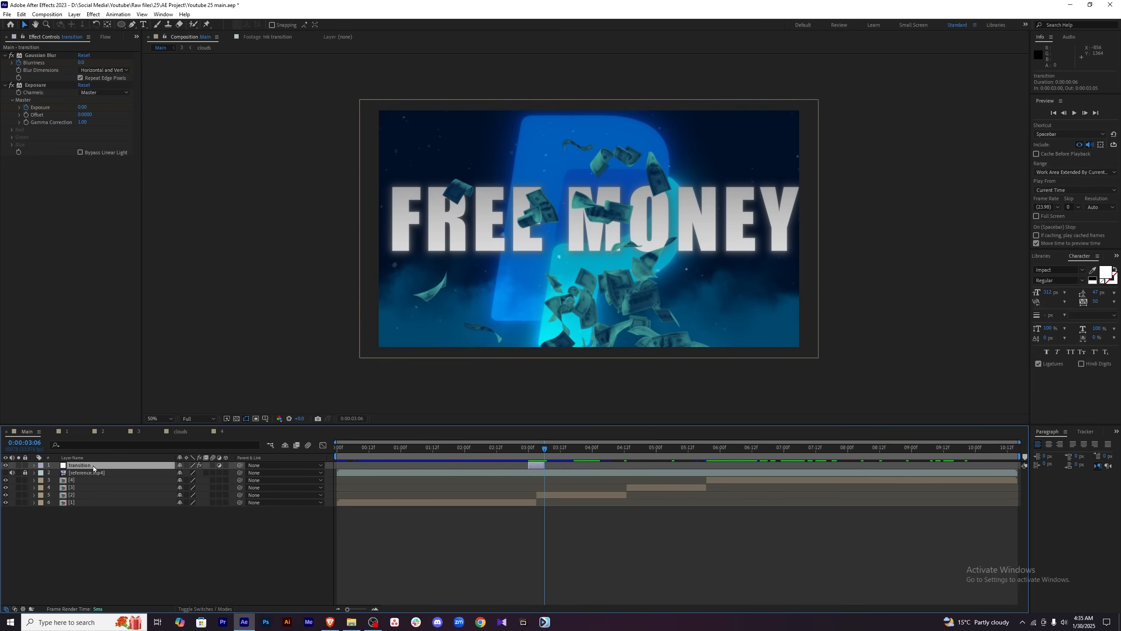
key(ctrl+d)
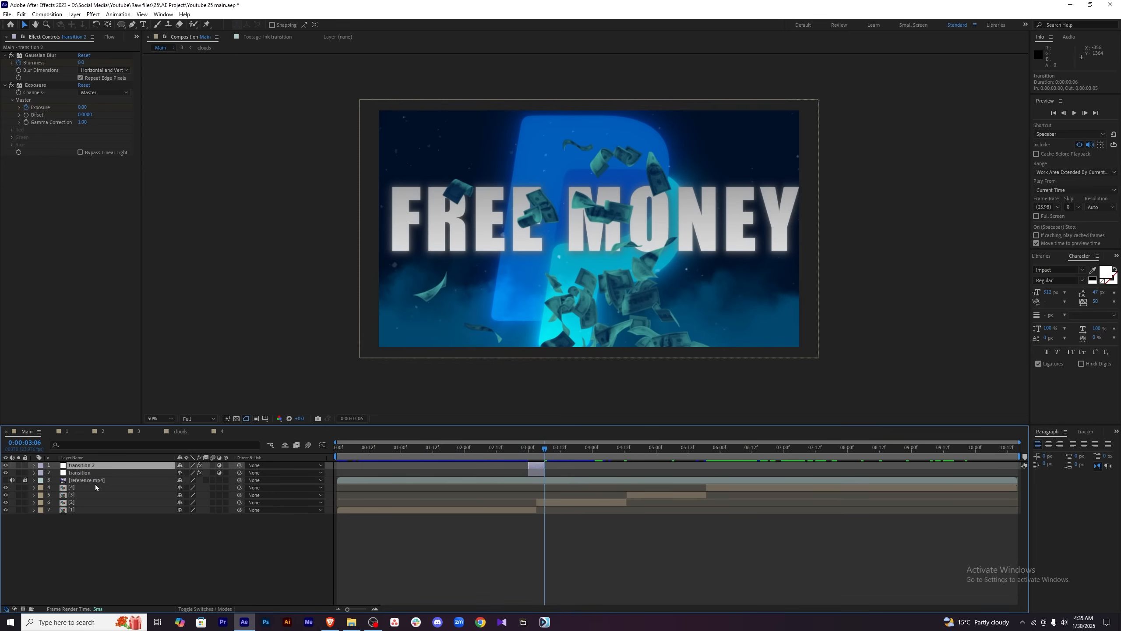
drag(539, 468, 367, 445)
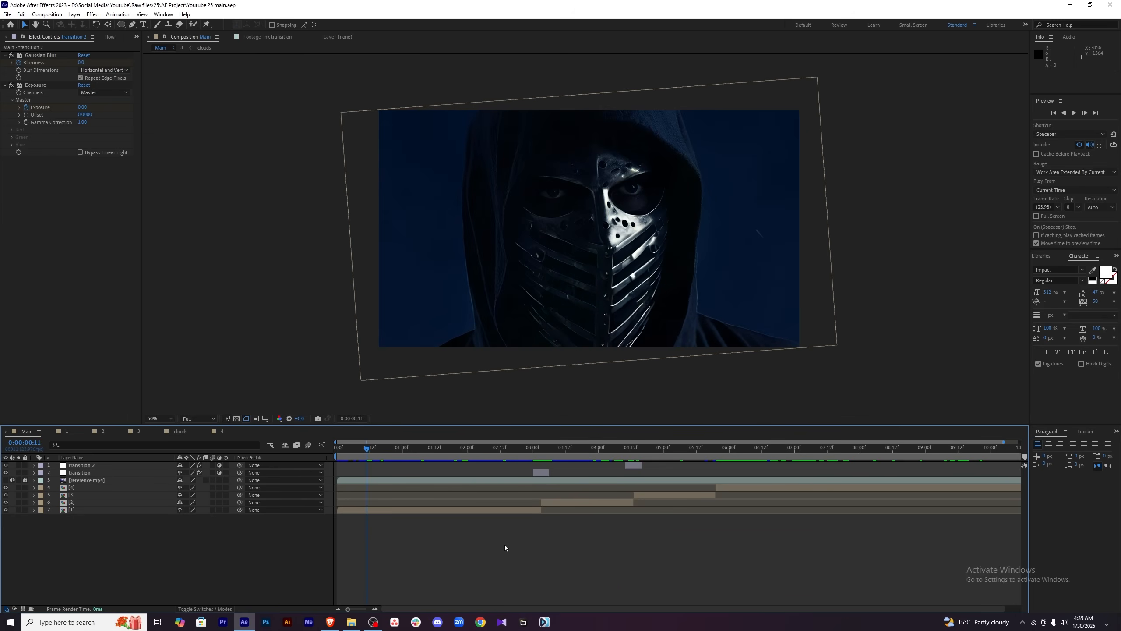
Preview the Main composition to check the transitions between scenes 1, 2 and 3.
key(space)
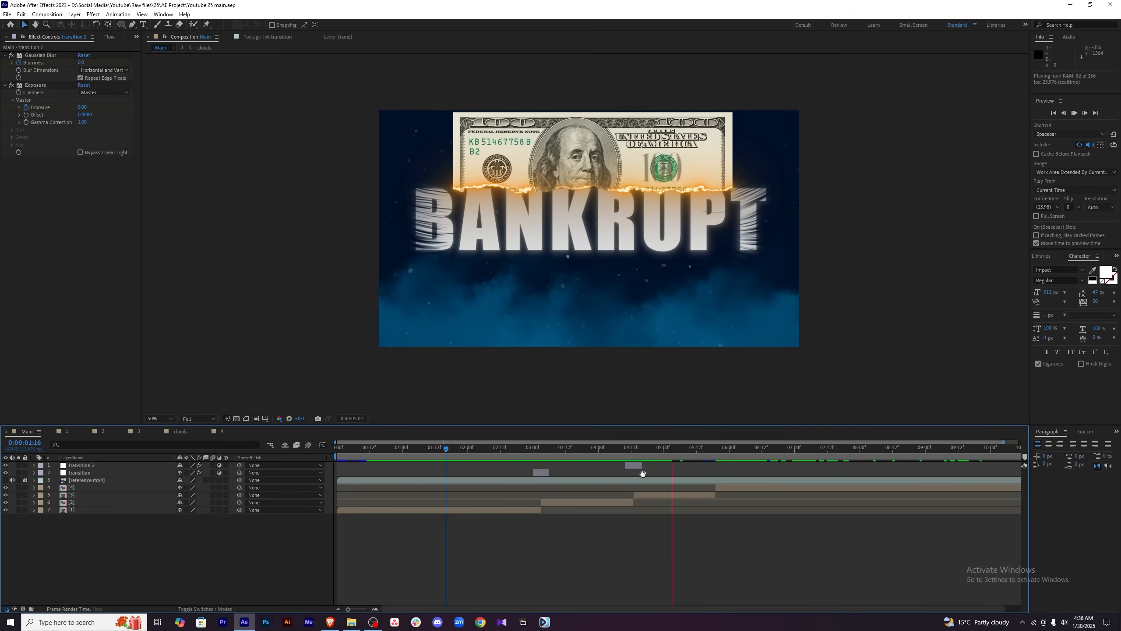
key(space)
click(440, 448)
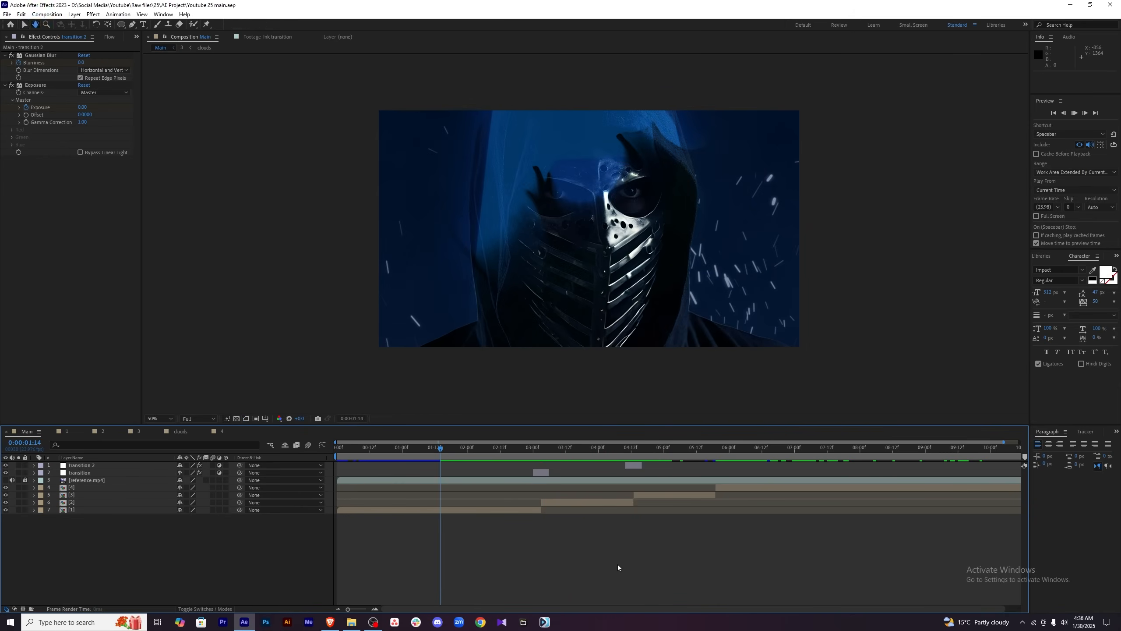
drag(640, 449, 607, 450)
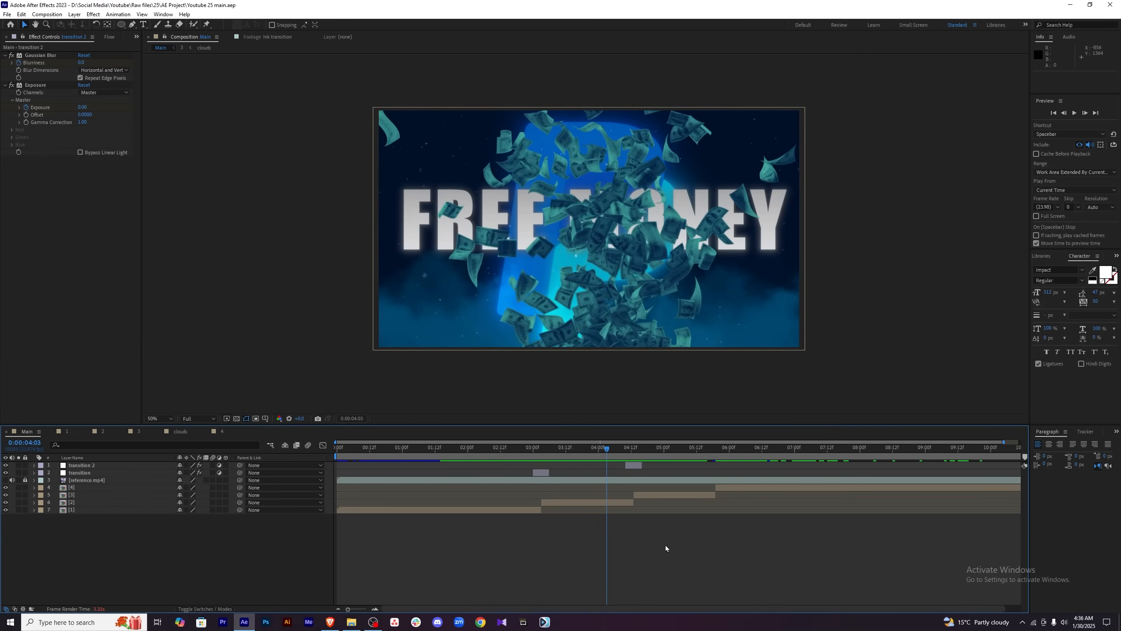
key(space)
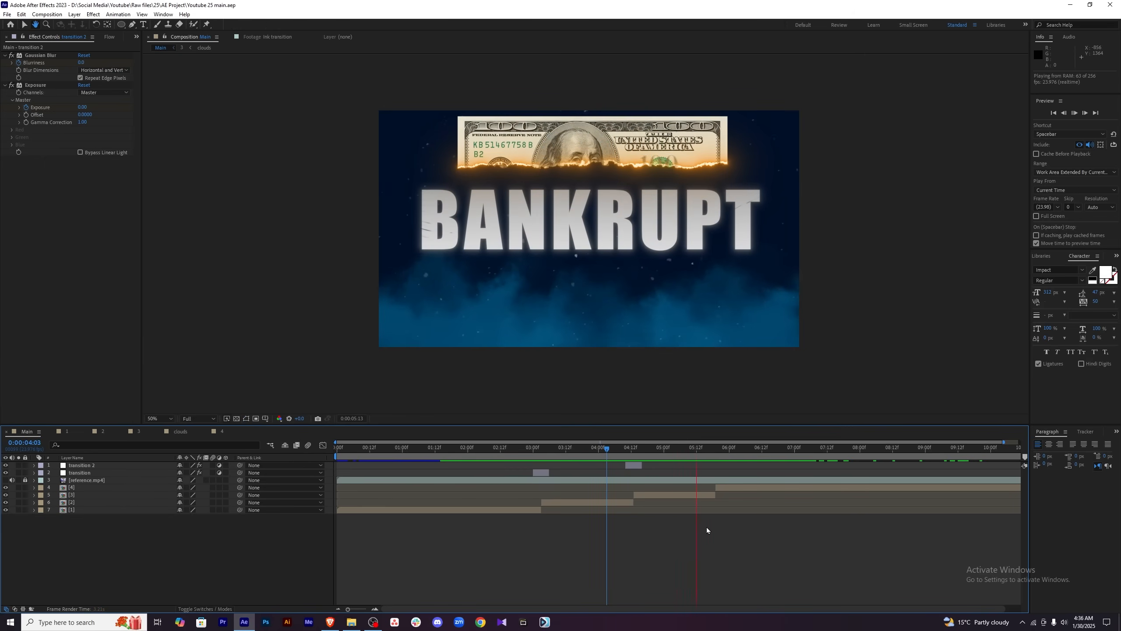
key(space)
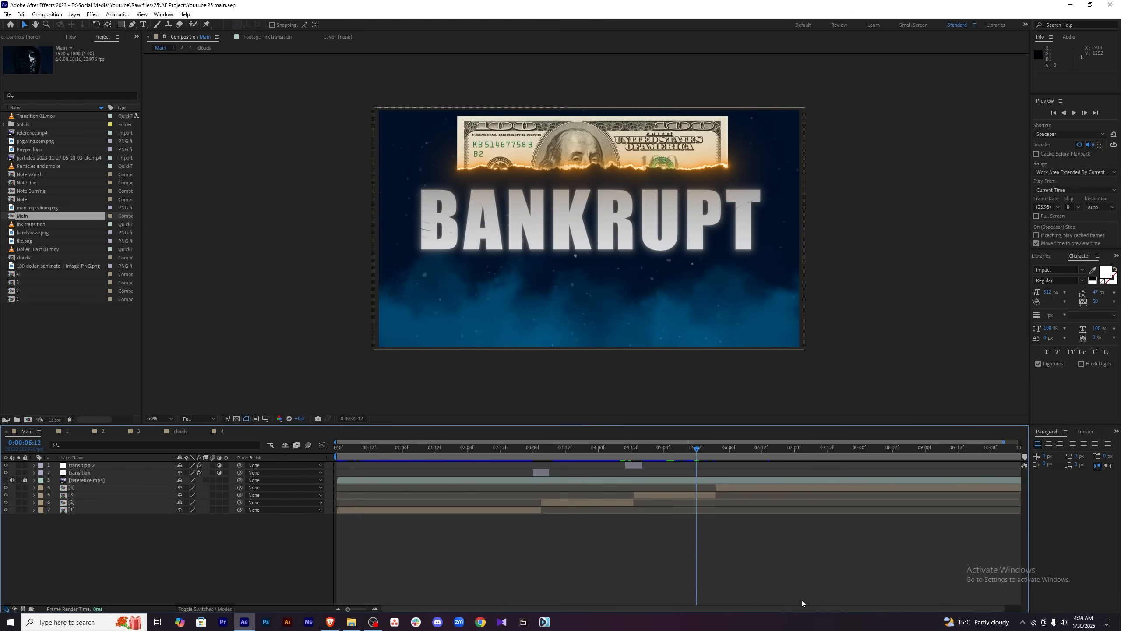
Add another new adjustment layer at the top of the Main composition.
right_click(214, 555)
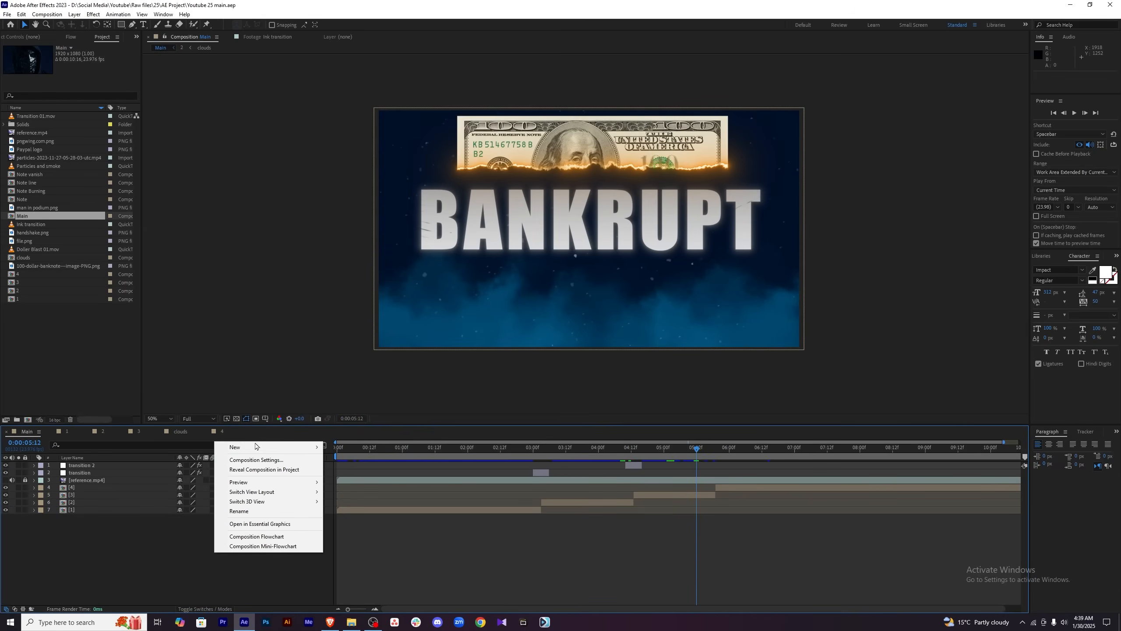
mouse_move(265, 448)
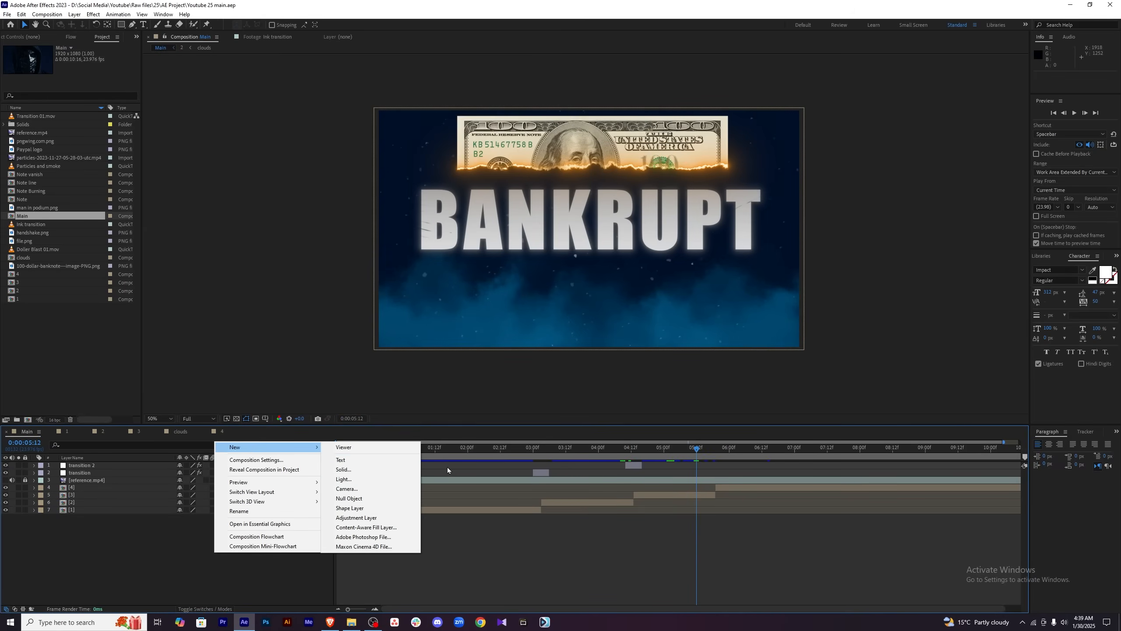
click(382, 519)
Trim the new adjustment layer to span 0:00:05:13 to 0:00:05:18, ending at the cut between layers 3 and 4.
drag(337, 465, 710, 449)
scroll(698, 473, up, 5)
click(698, 467)
key(semicolon)
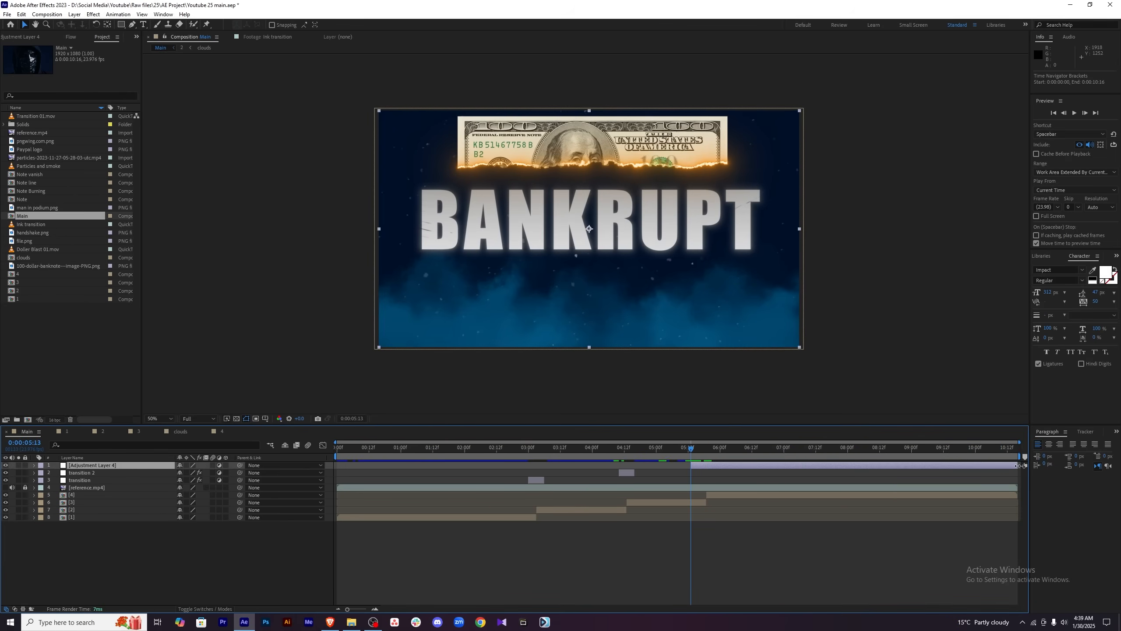
drag(1017, 465, 706, 466)
key(semicolon)
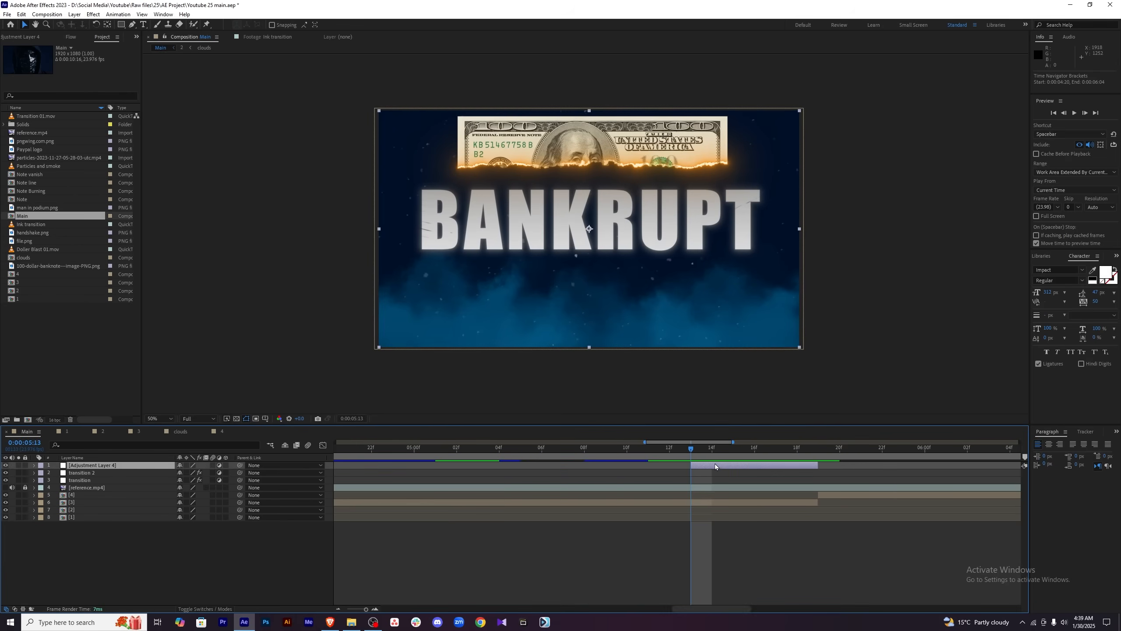
Apply the Transform effect to the new adjustment layer and keyframe its Scale at 100 at 0:00:05:13.
key(ctrl+space)
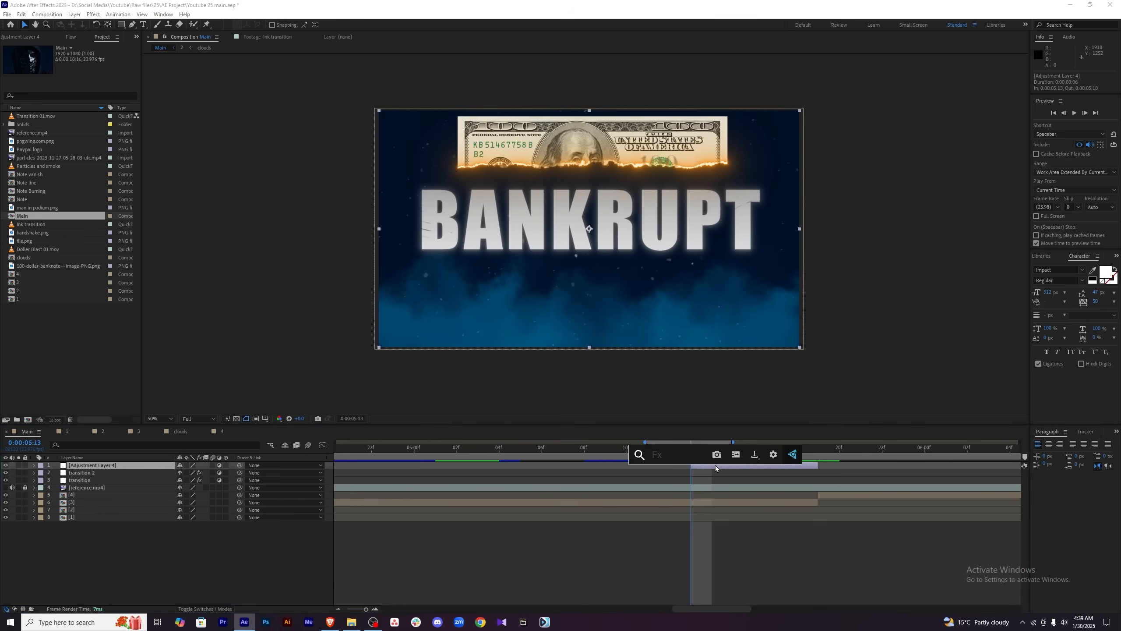
text(transform)
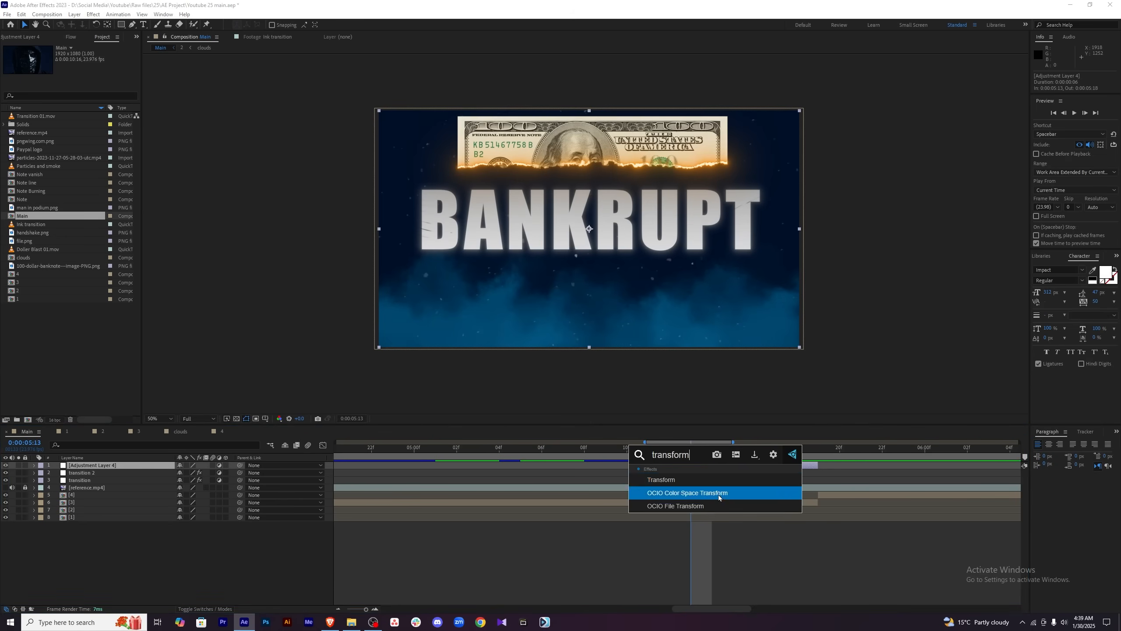
click(720, 481)
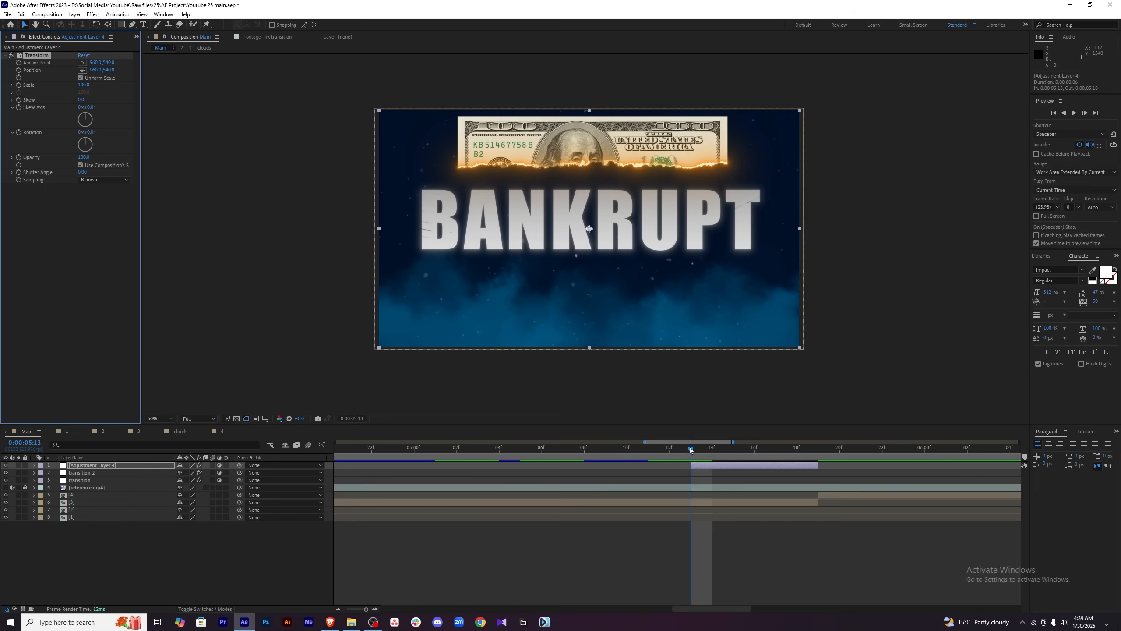
click(717, 465)
key(u)
Add a Transform Scale keyframe of 25 at 0:00:05:19 on the new adjustment layer.
drag(692, 449, 818, 453)
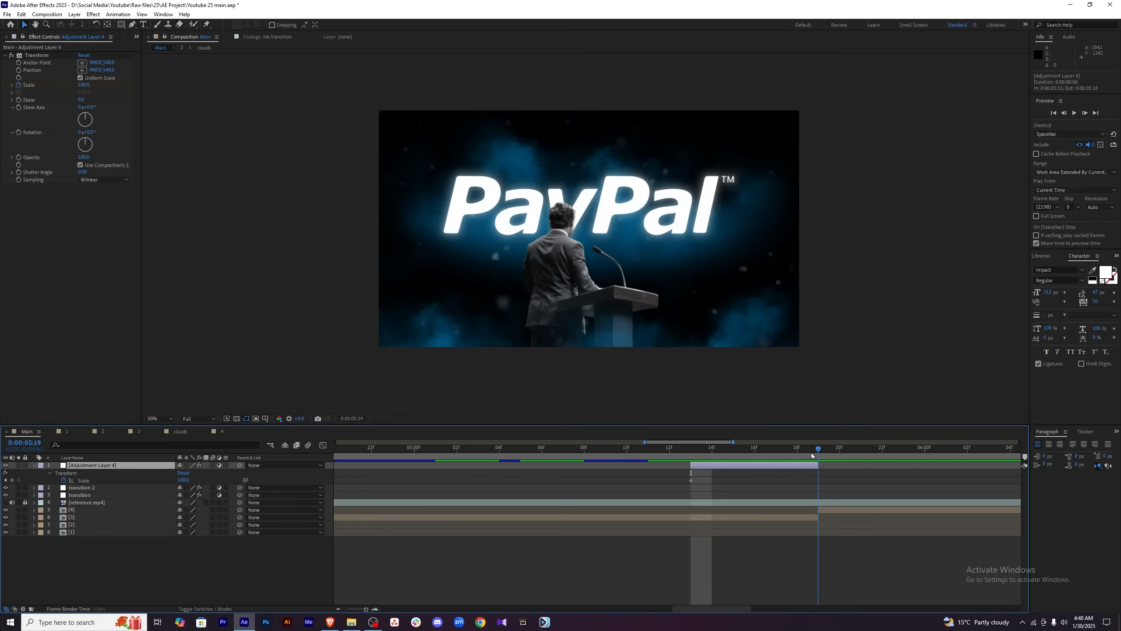
click(183, 480)
text(25)
key(Return)
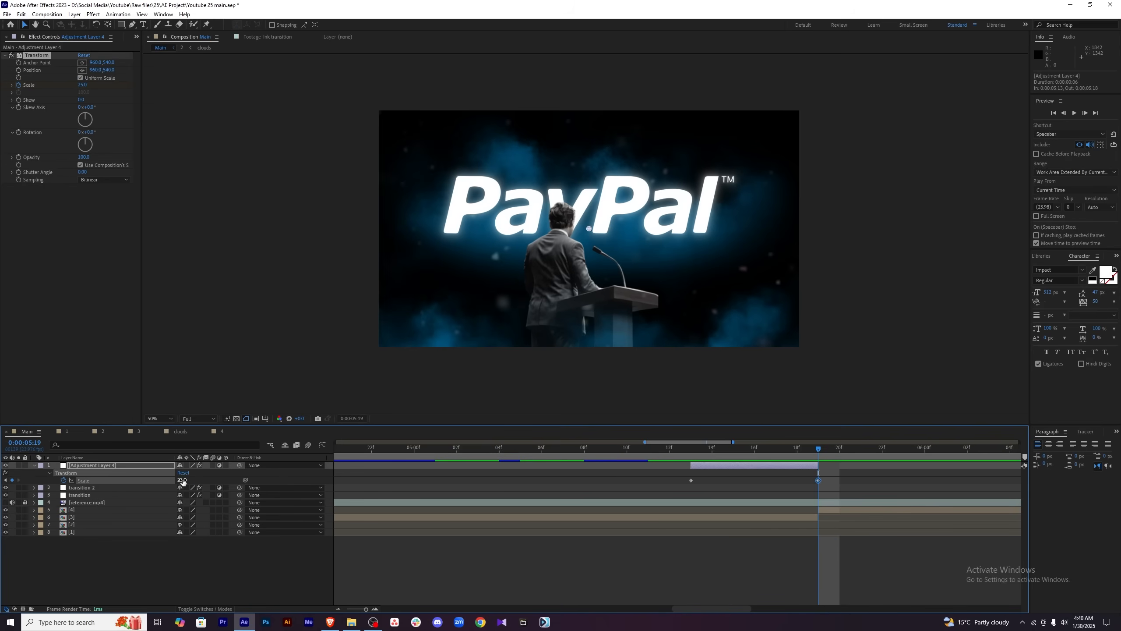
Check the scale-down at 0:00:05:16 and apply the Motion Tile effect to the adjustment layer.
drag(824, 451, 696, 452)
mouse_move(750, 451)
mouse_down()
mouse_move(814, 454)
mouse_move(755, 451)
mouse_up()
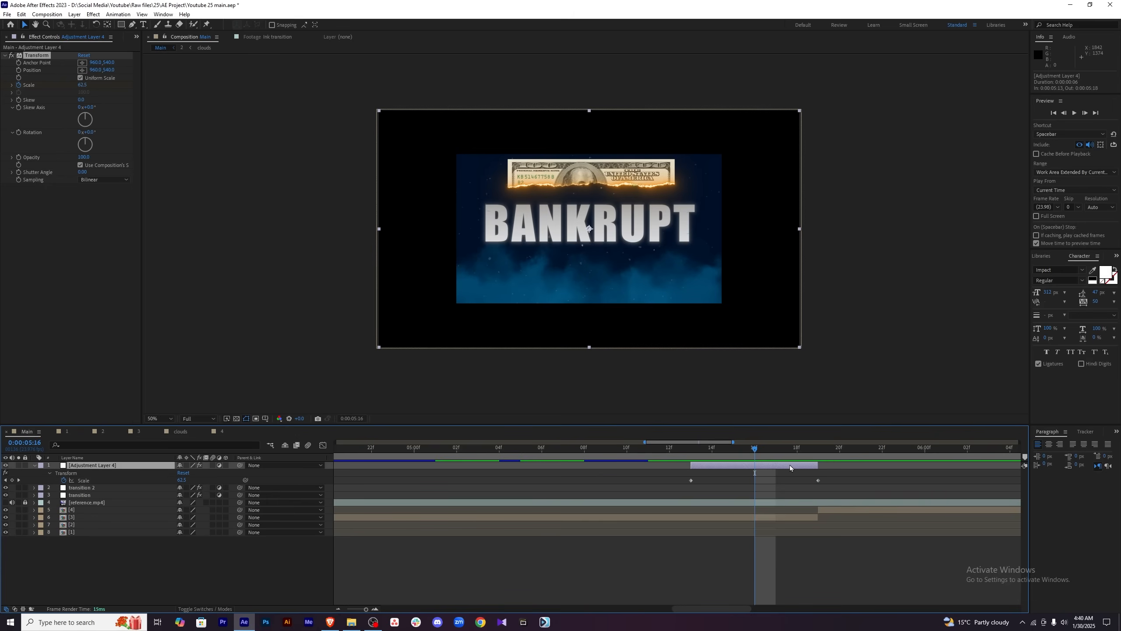
key(ctrl+space)
text(motion)
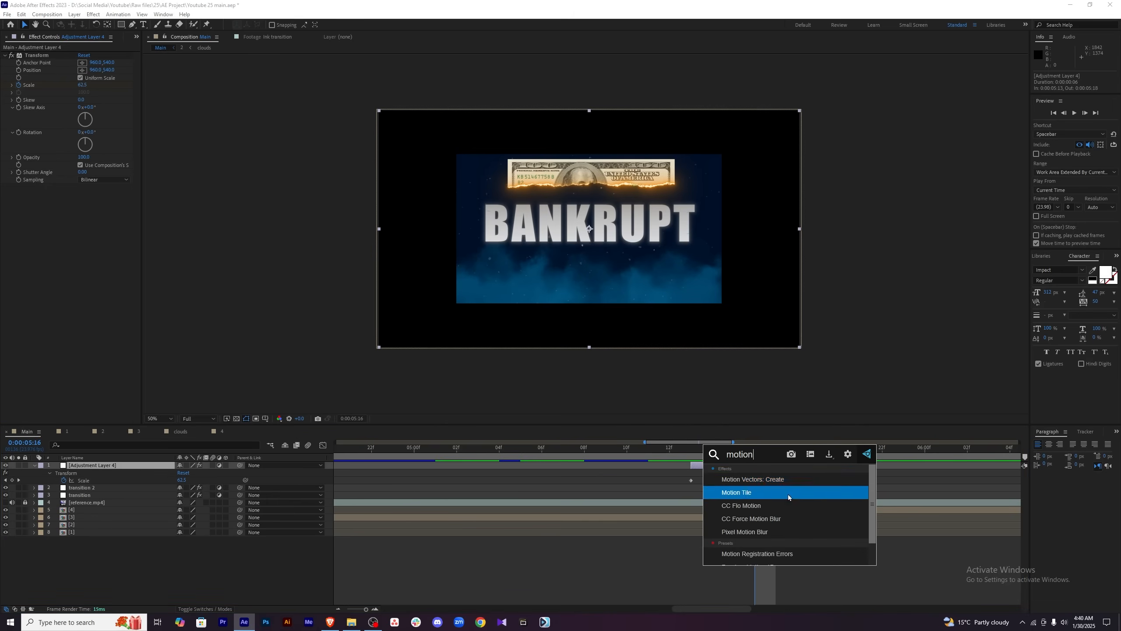
click(789, 492)
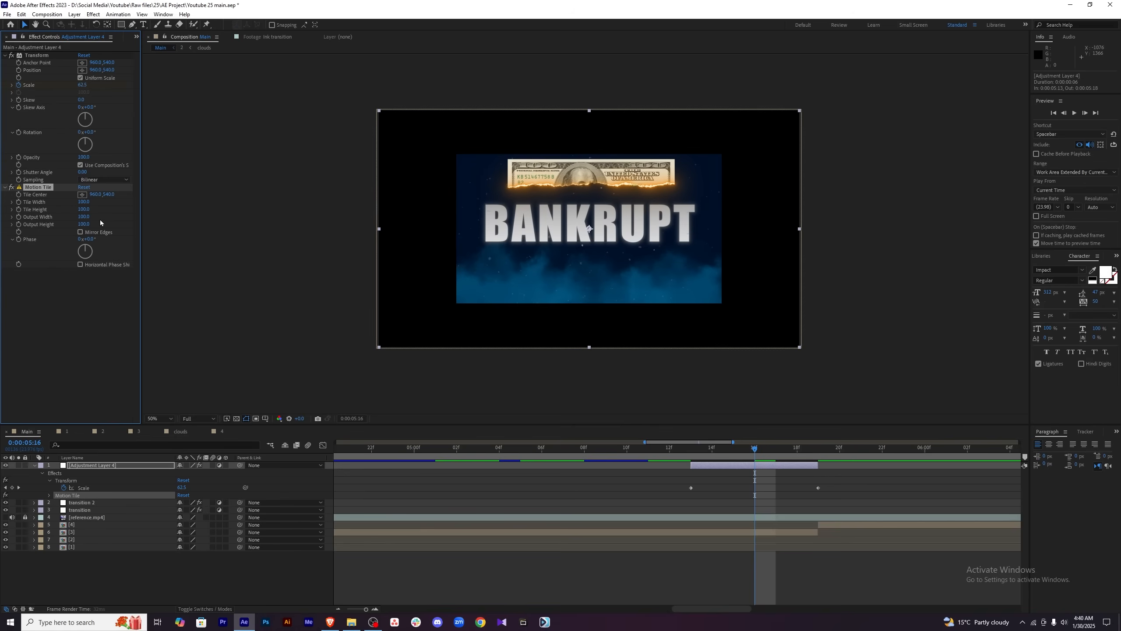
Set Motion Tile's Output Height to 400, enlarge its Output Width, and place the effect above Transform.
click(83, 224)
text(400)
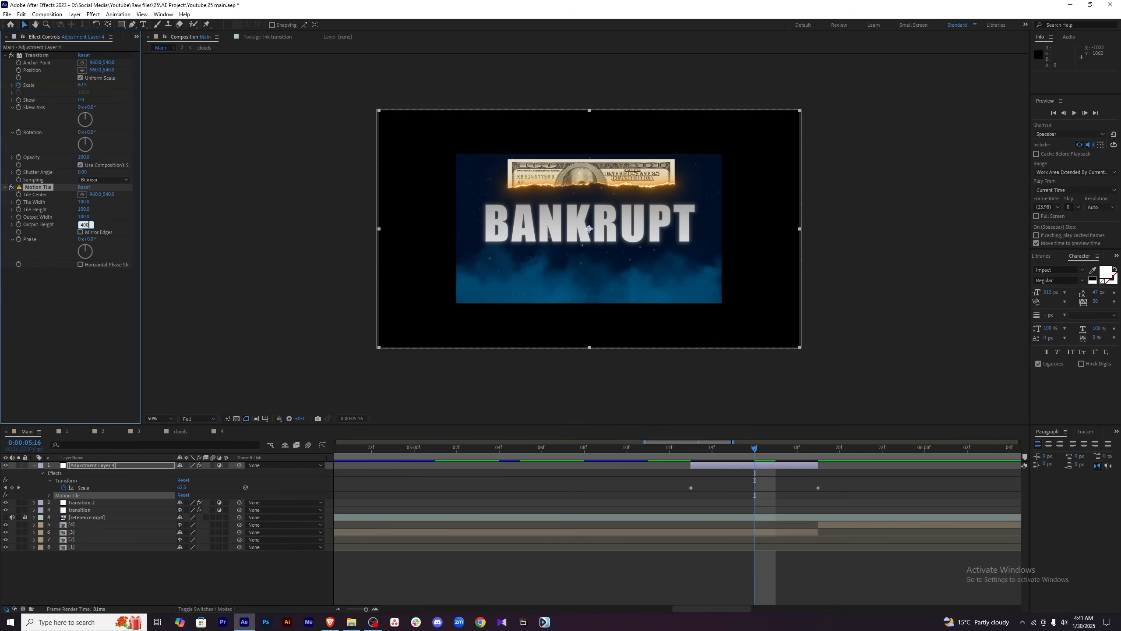
key(Return)
click(85, 217)
key(Return)
drag(38, 187, 32, 58)
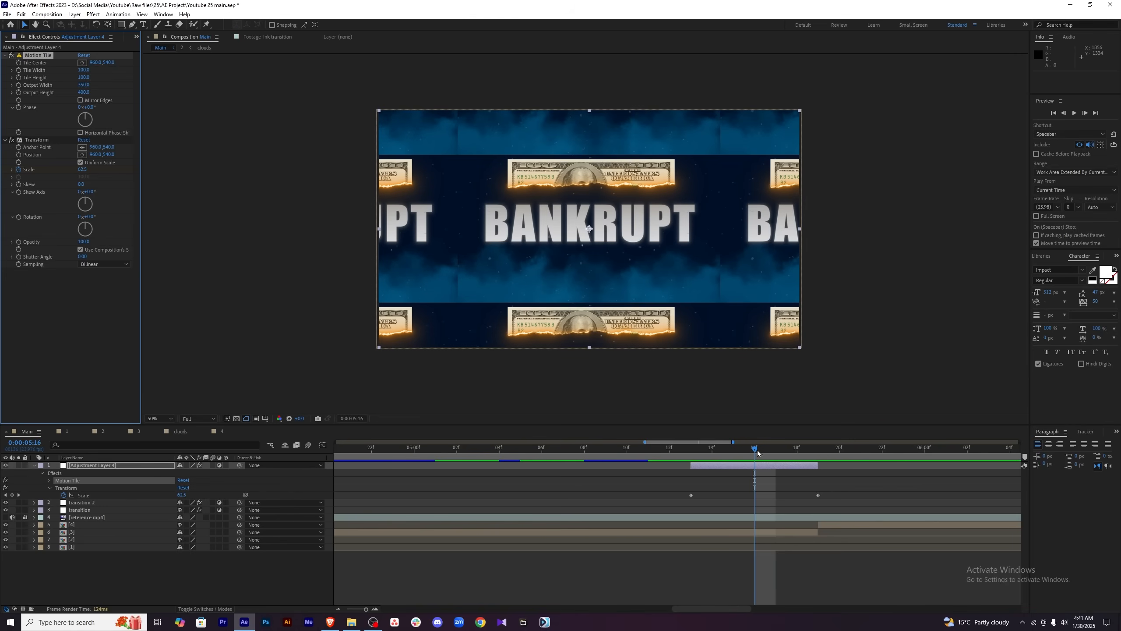
Set Motion Tile's Output Width and Output Height to 400 and turn on Mirror Edges.
drag(757, 450, 796, 454)
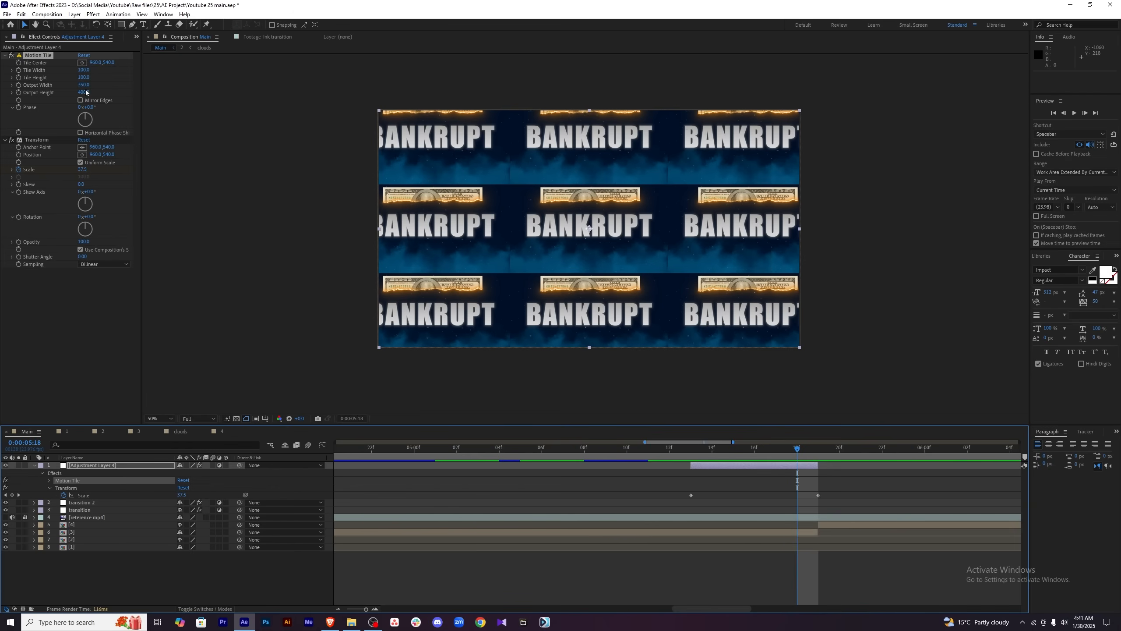
drag(90, 93, 88, 94)
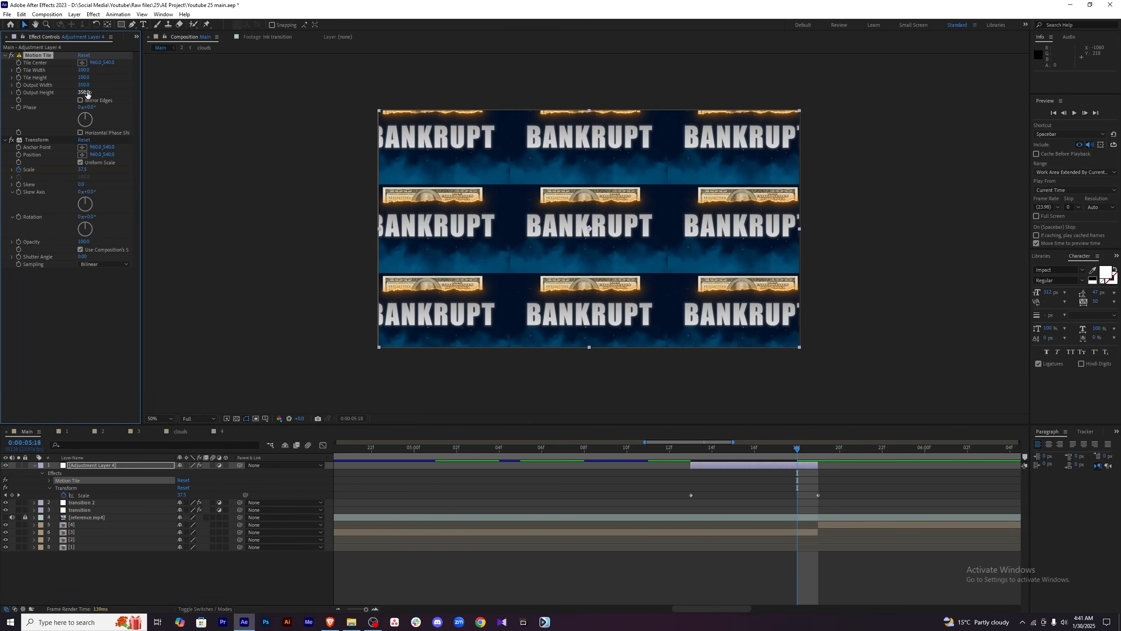
click(88, 93)
text(400)
key(Return)
click(80, 101)
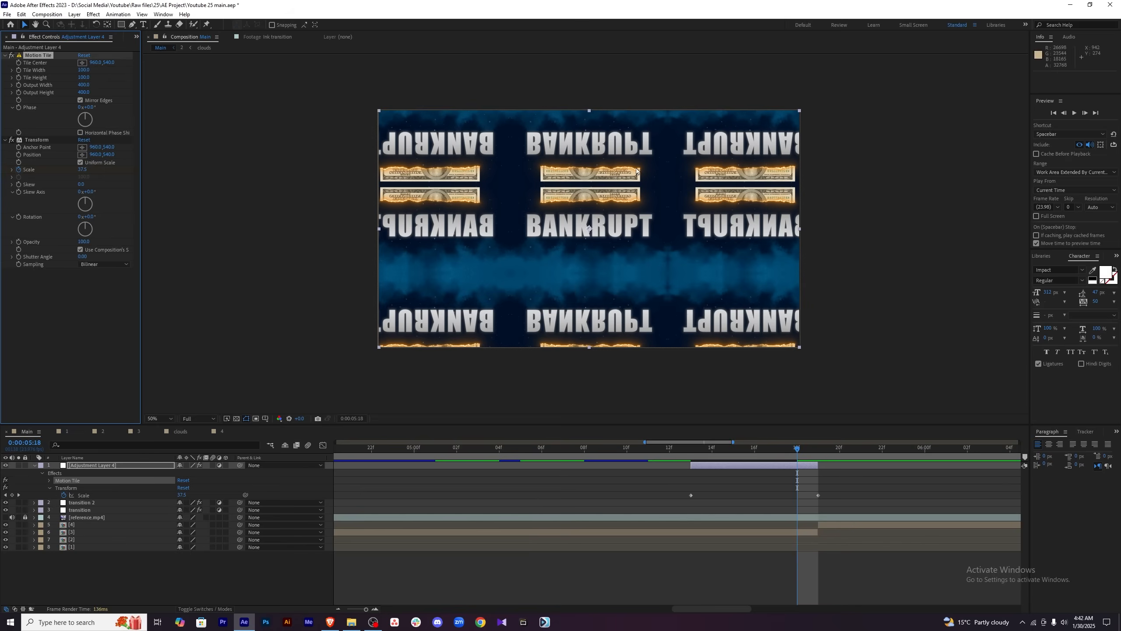
drag(751, 454, 805, 461)
Collapse the adjustment layer's properties and rename the layer "zoomout 1".
click(890, 498)
scroll(836, 538, down, 8)
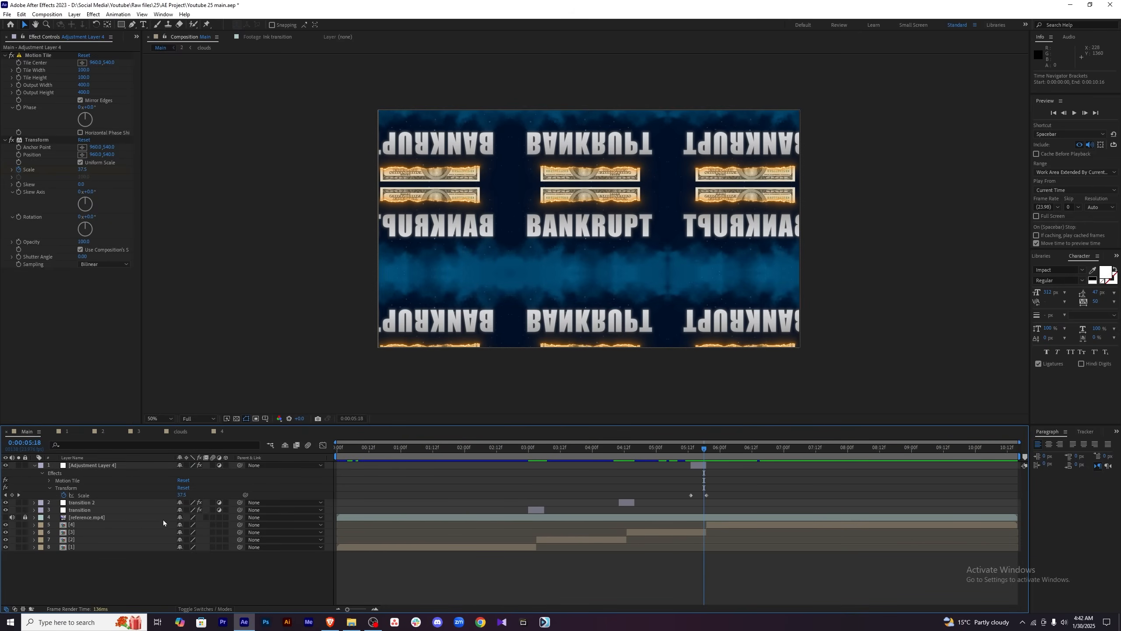
click(34, 466)
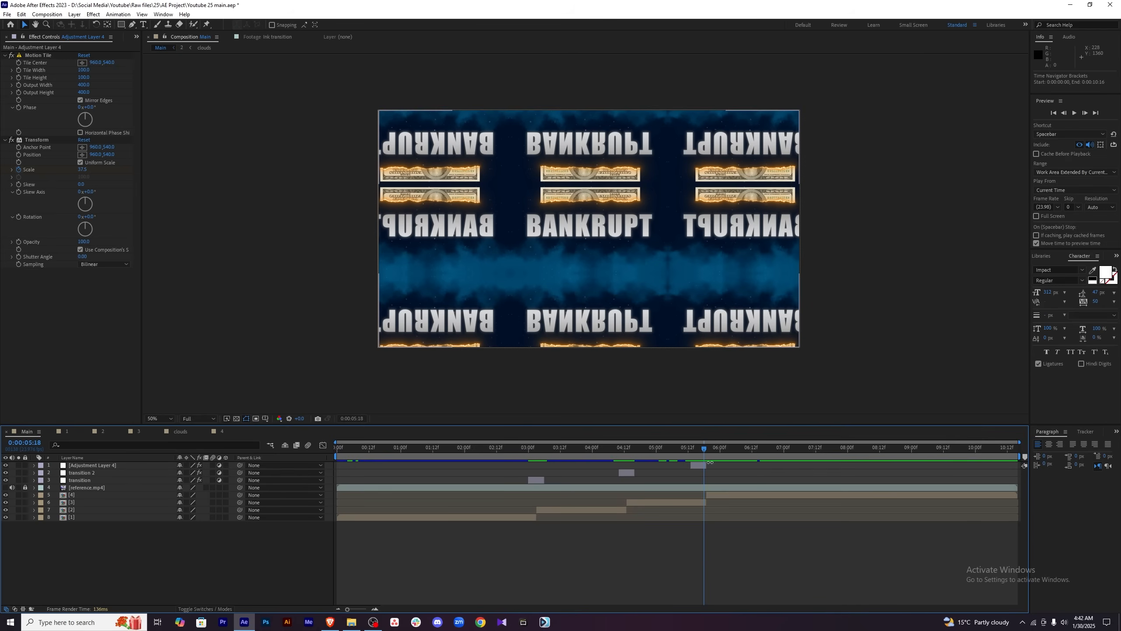
drag(706, 449, 720, 449)
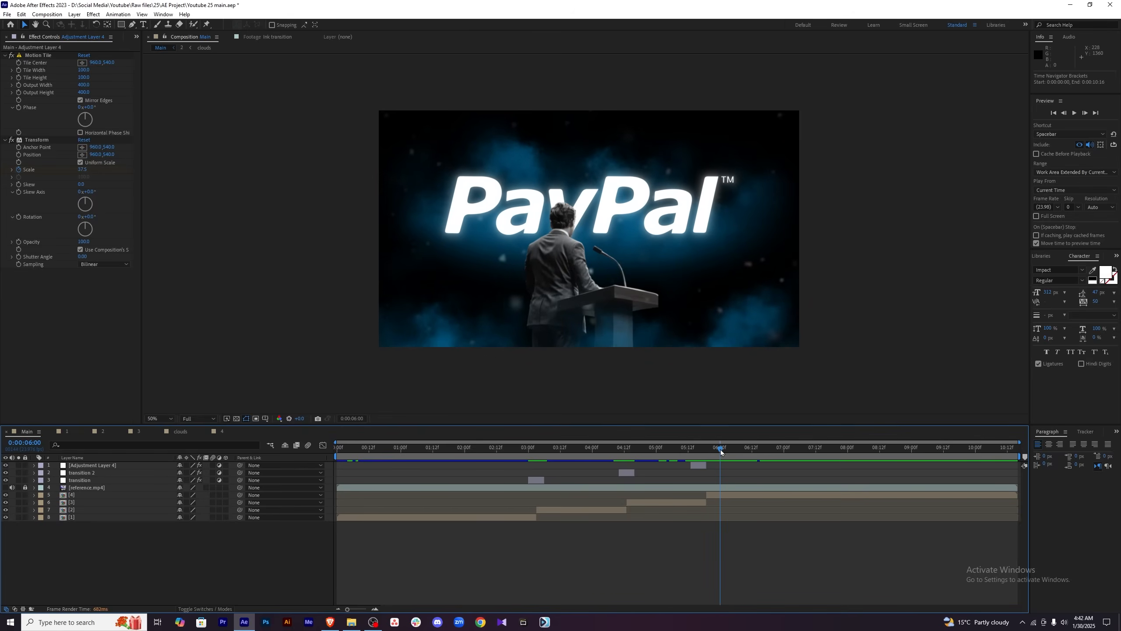
click(89, 465)
key(Return)
text(zoomout)
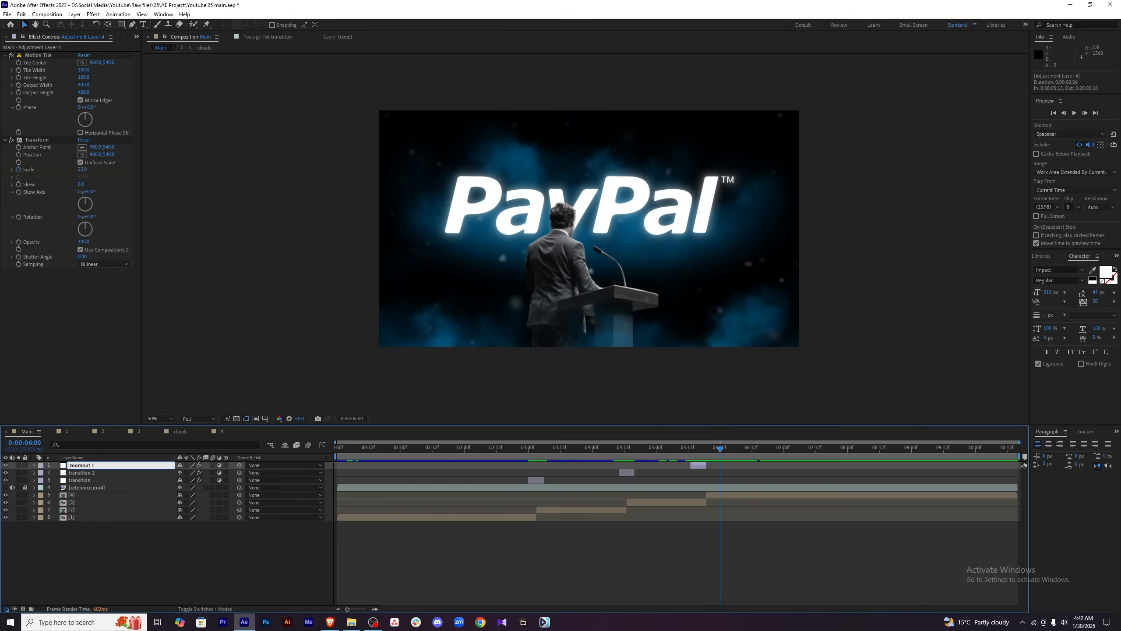
text( 1)
Add a new adjustment layer to the Main composition and name it "zoomout 2".
right_click(177, 546)
mouse_move(223, 439)
click(336, 513)
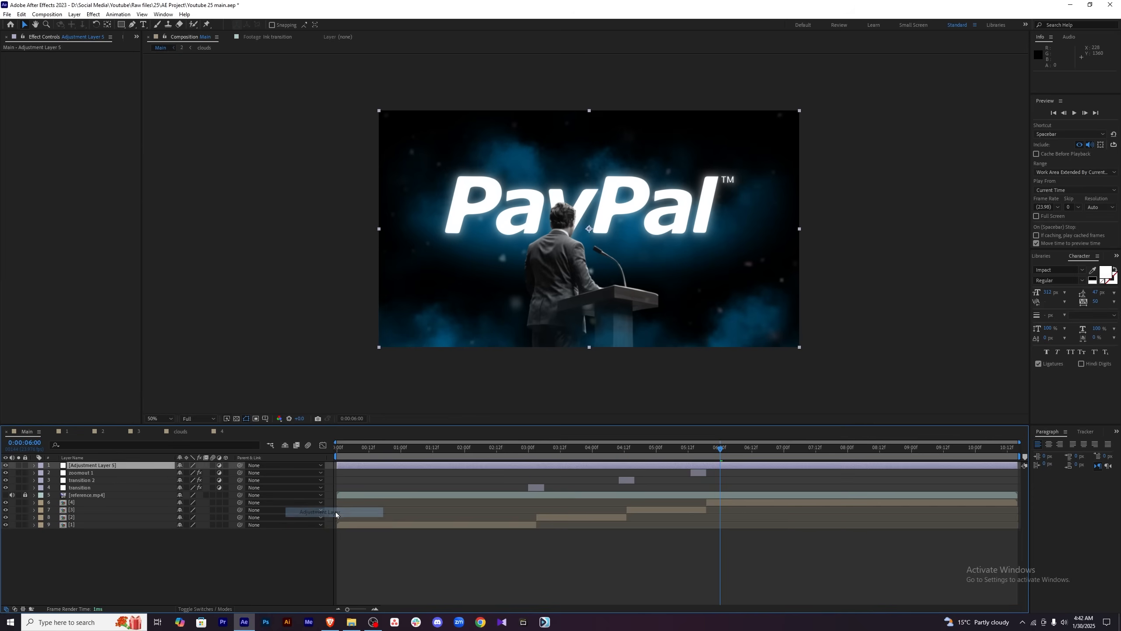
key(Return)
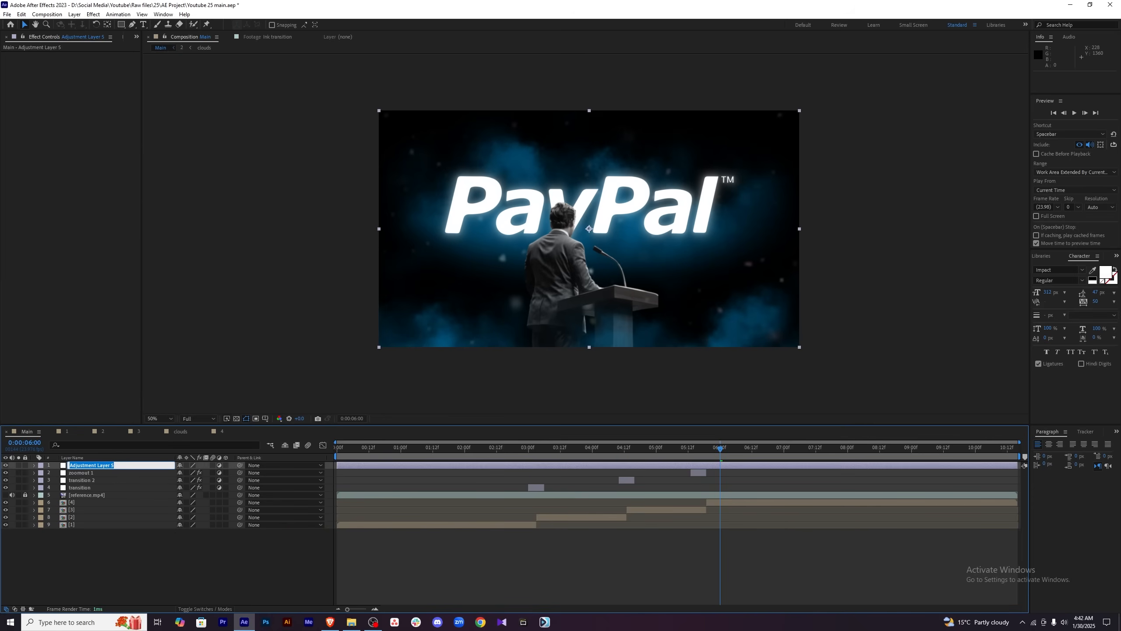
text(zoomout 2)
Trim the zoomout 2 layer to span 0:00:05:19 to 0:00:06:01, starting at the cut into layer 4.
drag(338, 465, 748, 480)
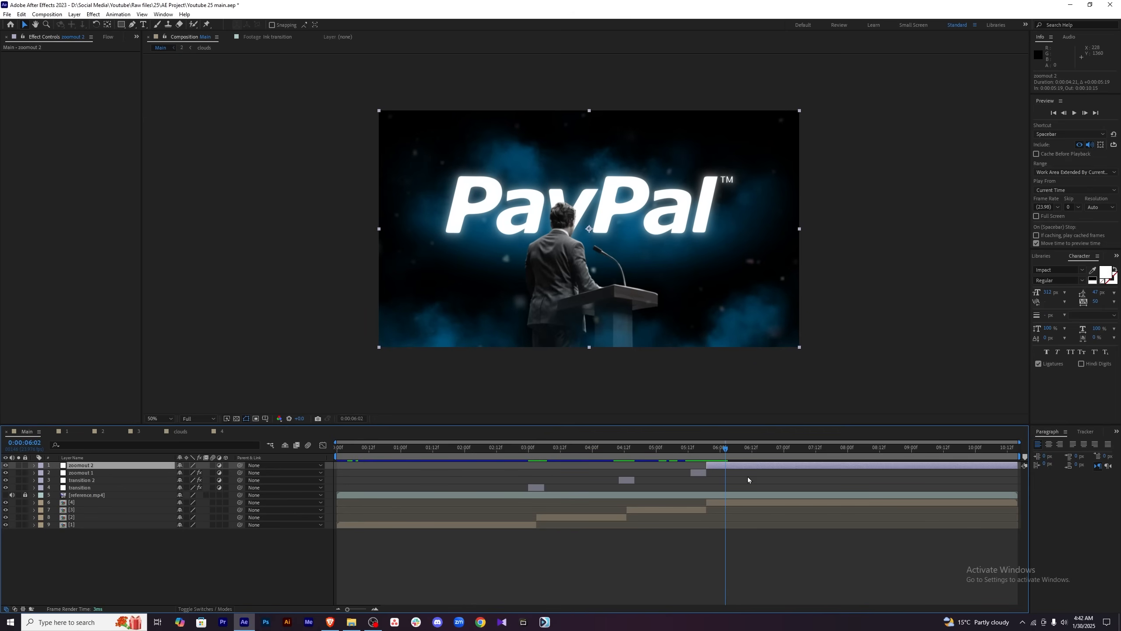
drag(1018, 467, 727, 468)
key(=)
key(=)
Apply the Transform effect to the zoomout 2 layer.
click(700, 451)
click(704, 466)
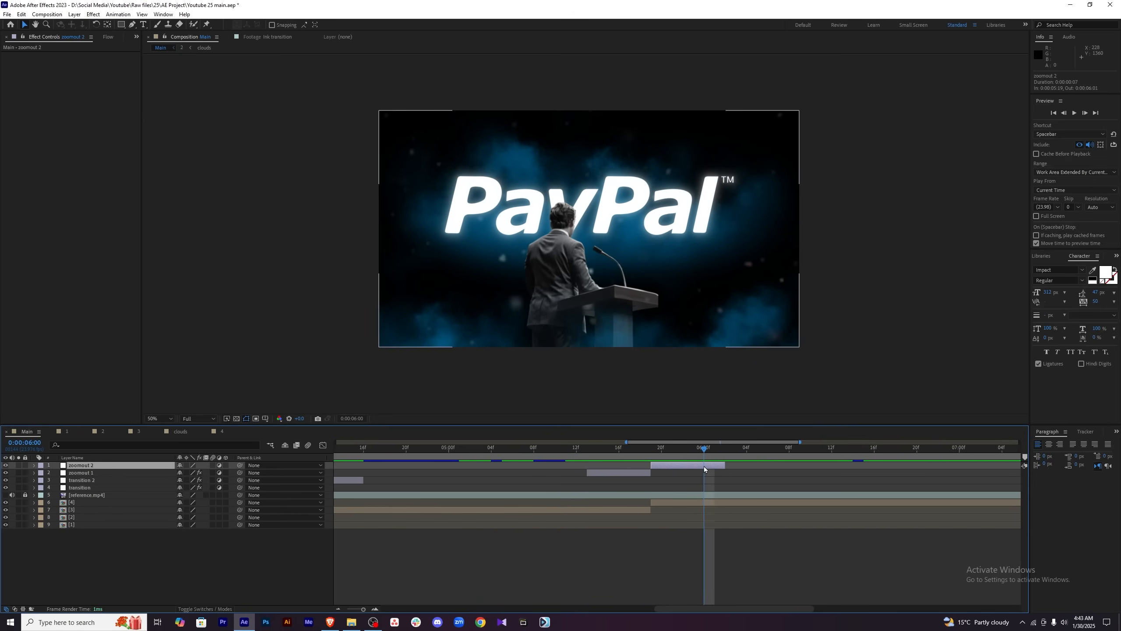
key(ctrl+space)
text(trans)
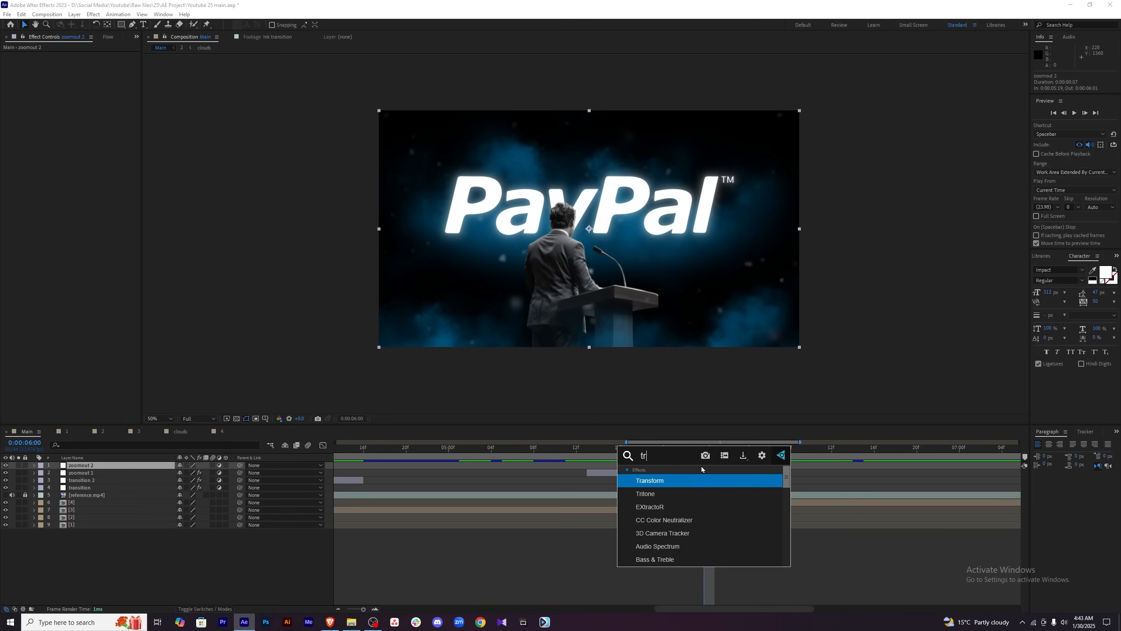
click(701, 480)
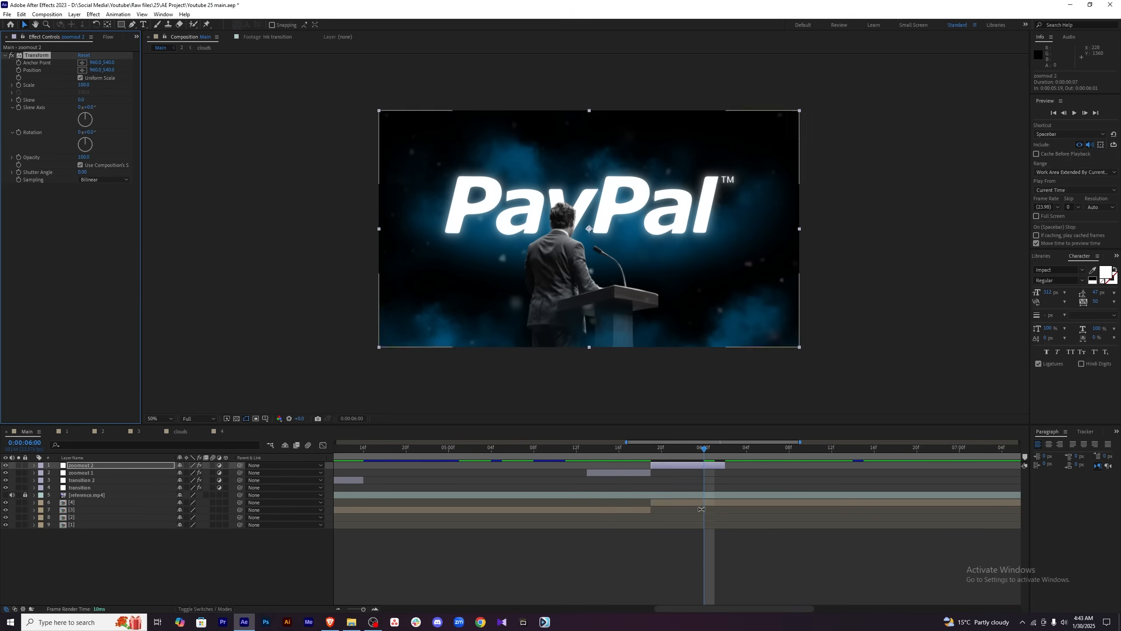
Keyframe the Transform Scale of zoomout 2 at 400 at 0:00:05:19.
drag(704, 449, 654, 451)
click(20, 87)
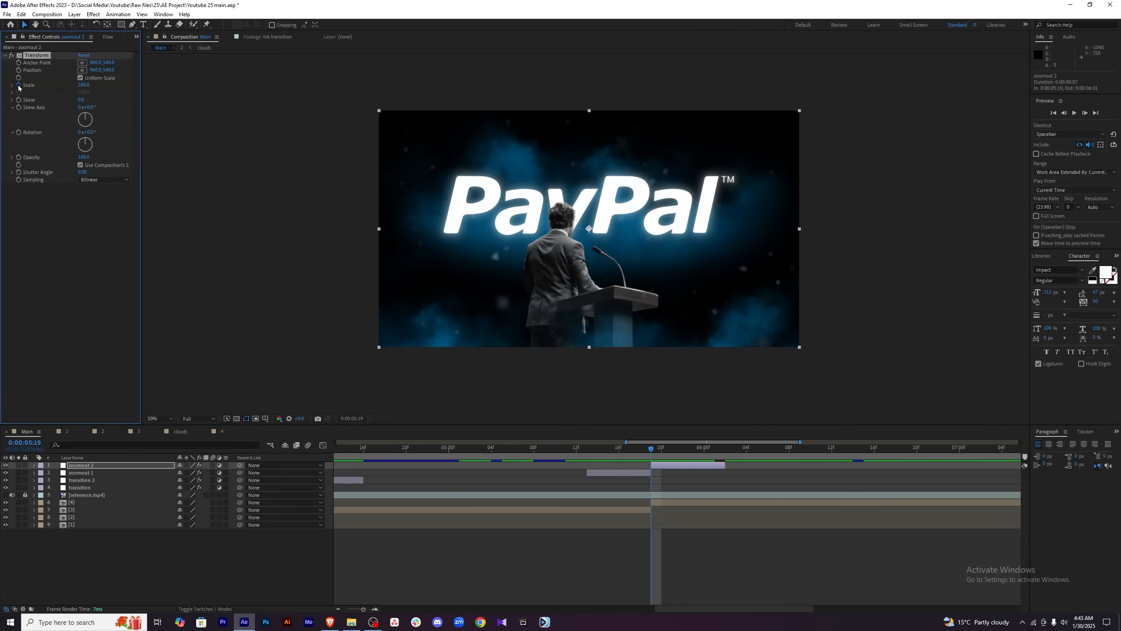
click(83, 85)
text(400)
key(Return)
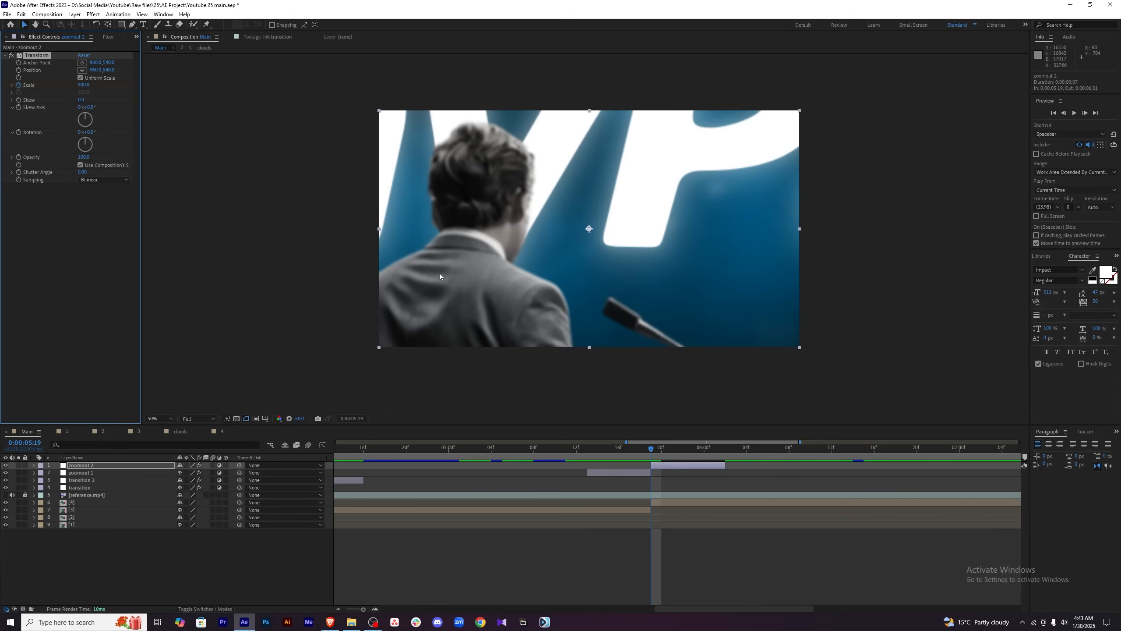
Add a Transform Scale keyframe of 100 at 0:00:06:02 on zoomout 2 and reveal its keyframes.
drag(662, 447, 724, 454)
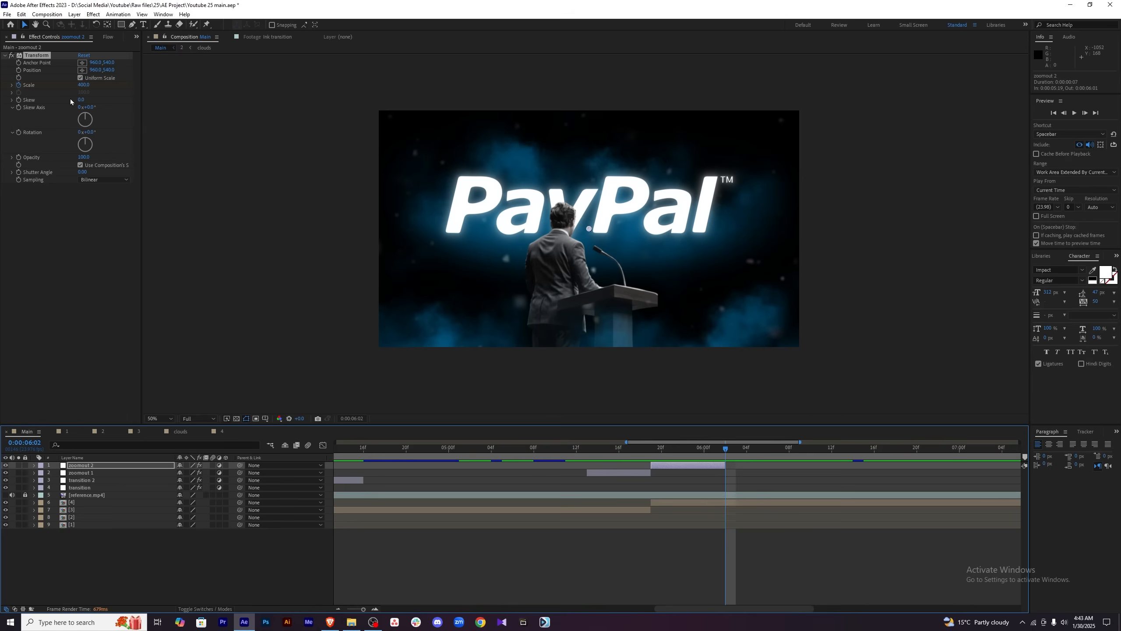
click(83, 85)
text(100)
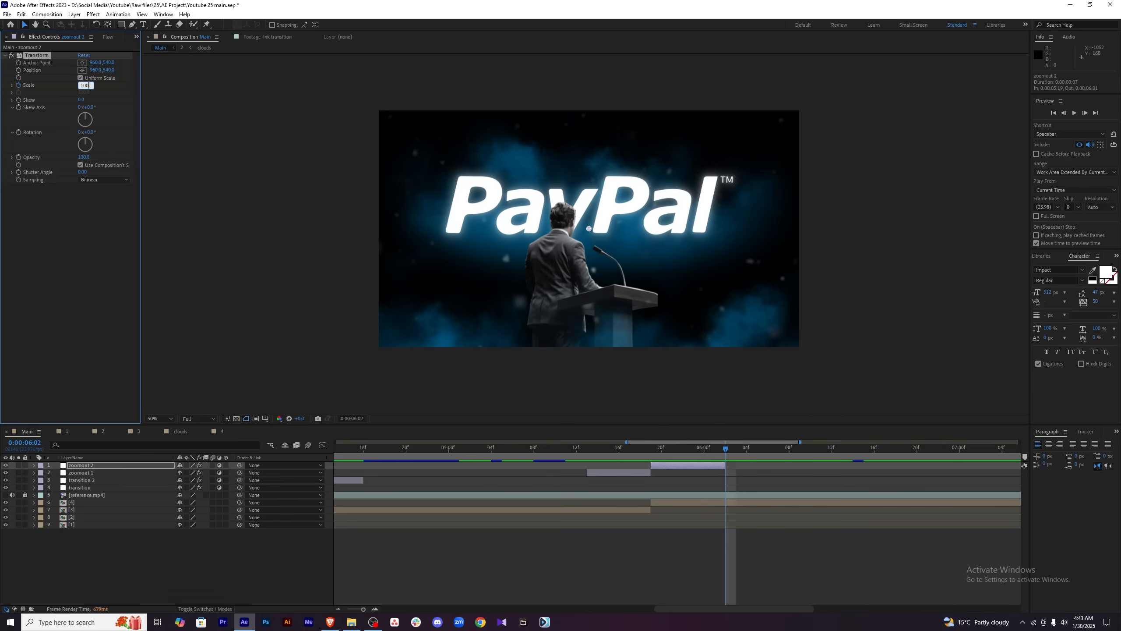
key(Return)
key(u)
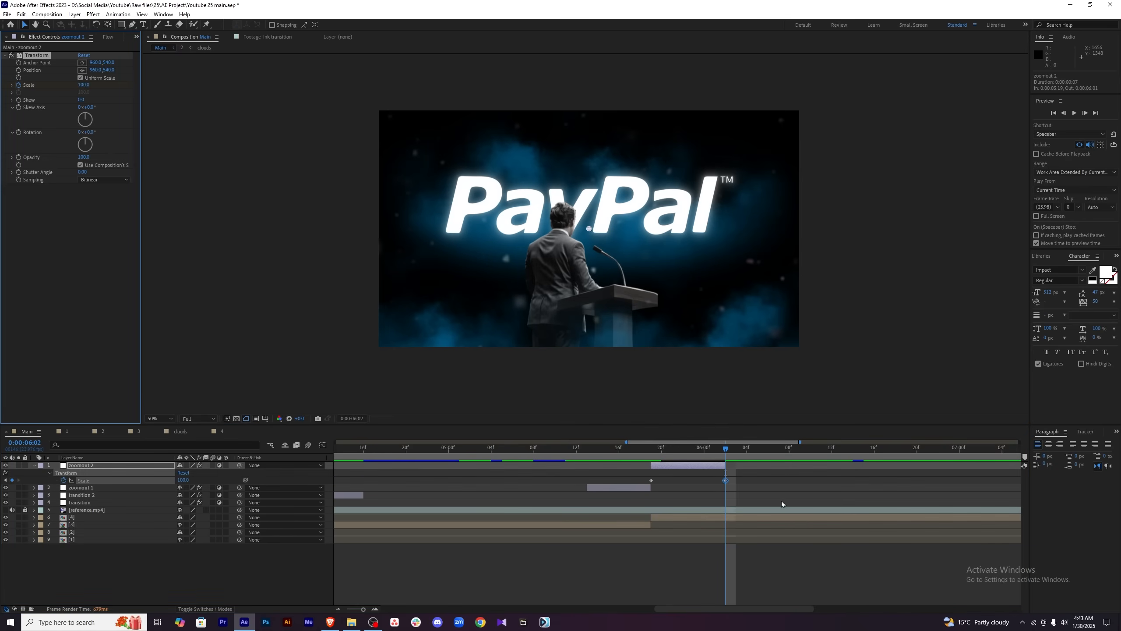
Apply Easy Ease to the Scale keyframes of both zoomout 1 and zoomout 2.
click(615, 486)
key(u)
drag(734, 478, 578, 514)
key(F9)
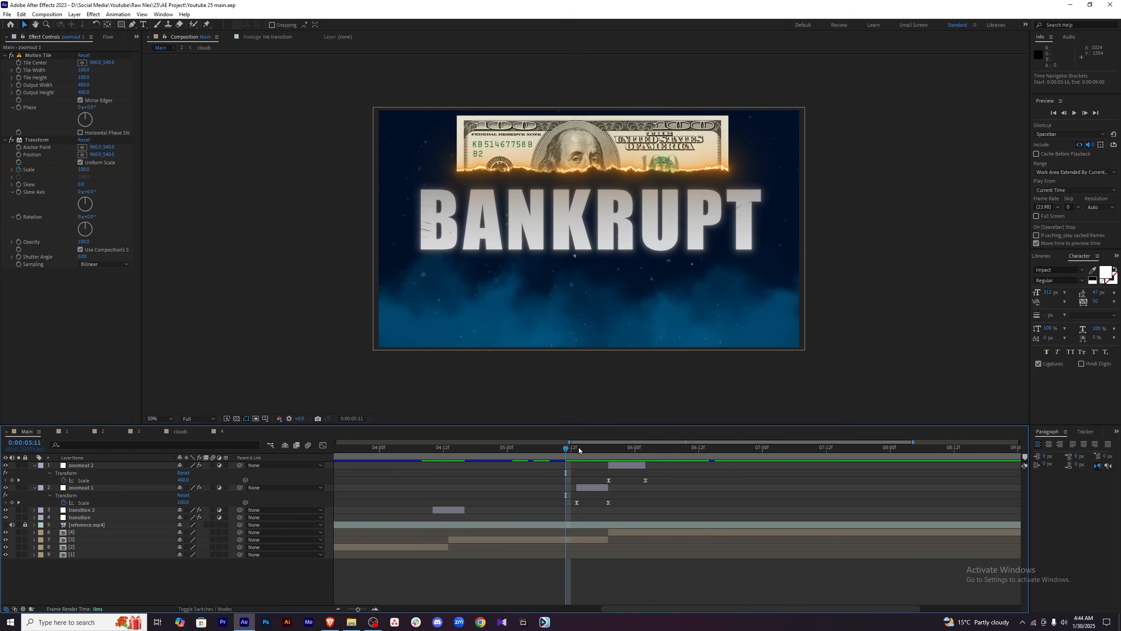
Preview the zoom-out transition between scenes 3 and 4.
drag(578, 448, 540, 448)
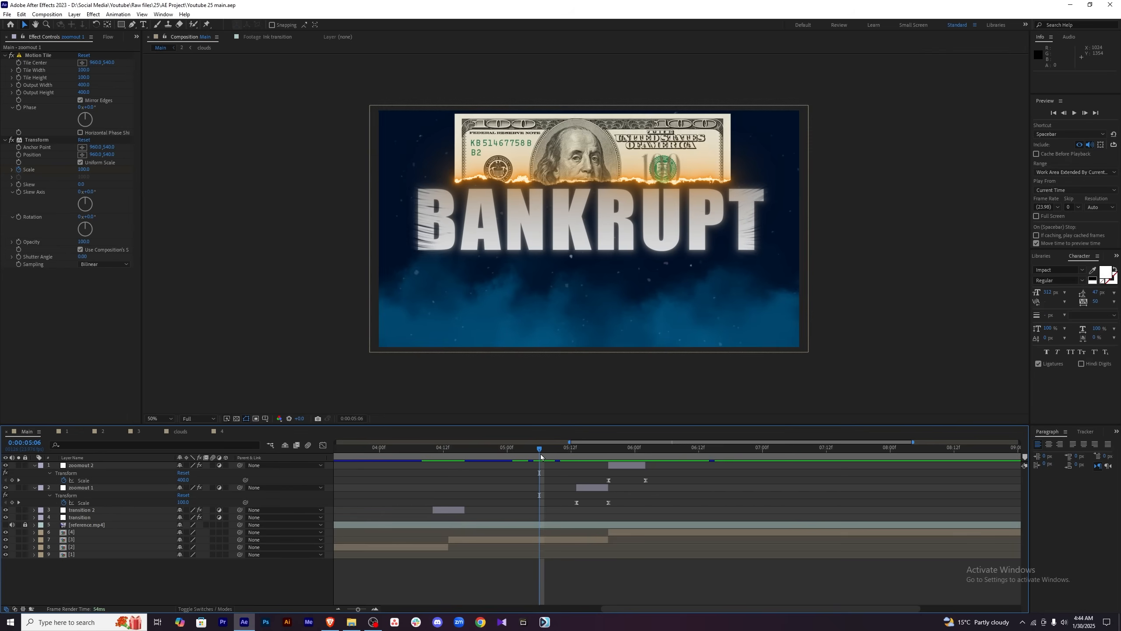
drag(540, 454, 544, 451)
key(space)
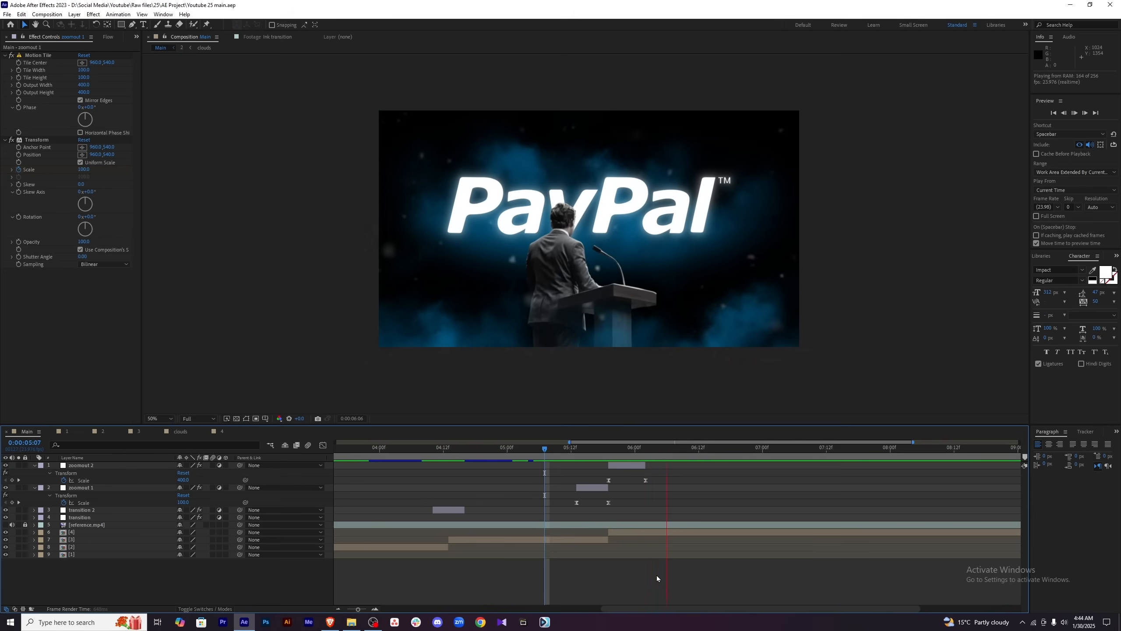
click(703, 444)
drag(702, 448, 554, 450)
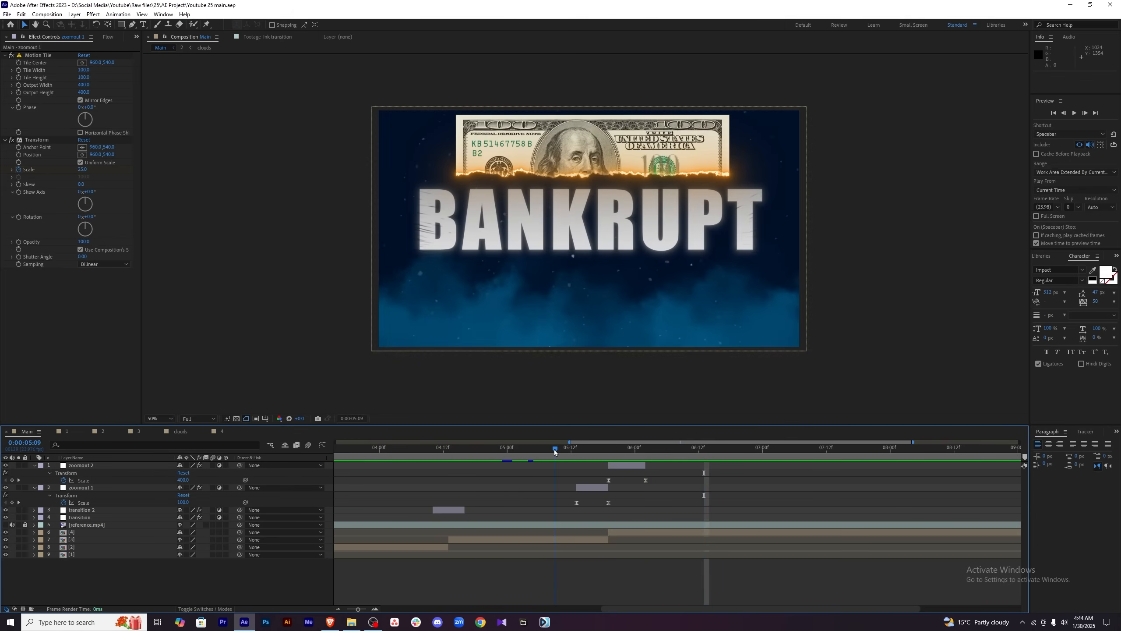
key(space)
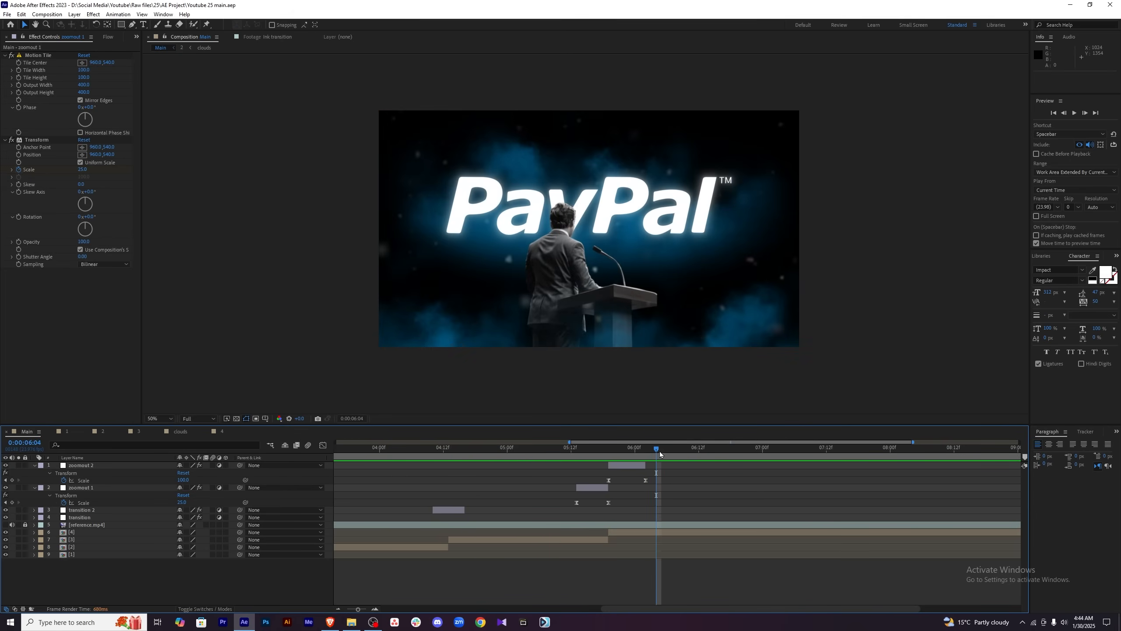
Enable motion blur for the composition and only the zoomout 1 and zoomout 2 layers, and preview the transition from 0:00:05:11.
drag(659, 451, 597, 453)
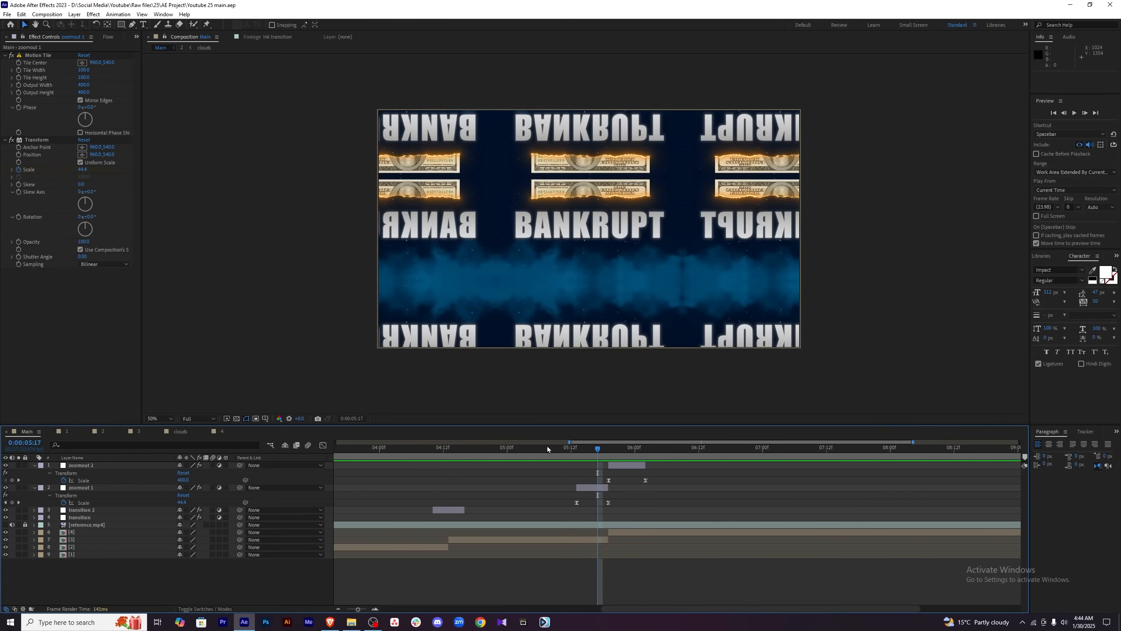
click(308, 445)
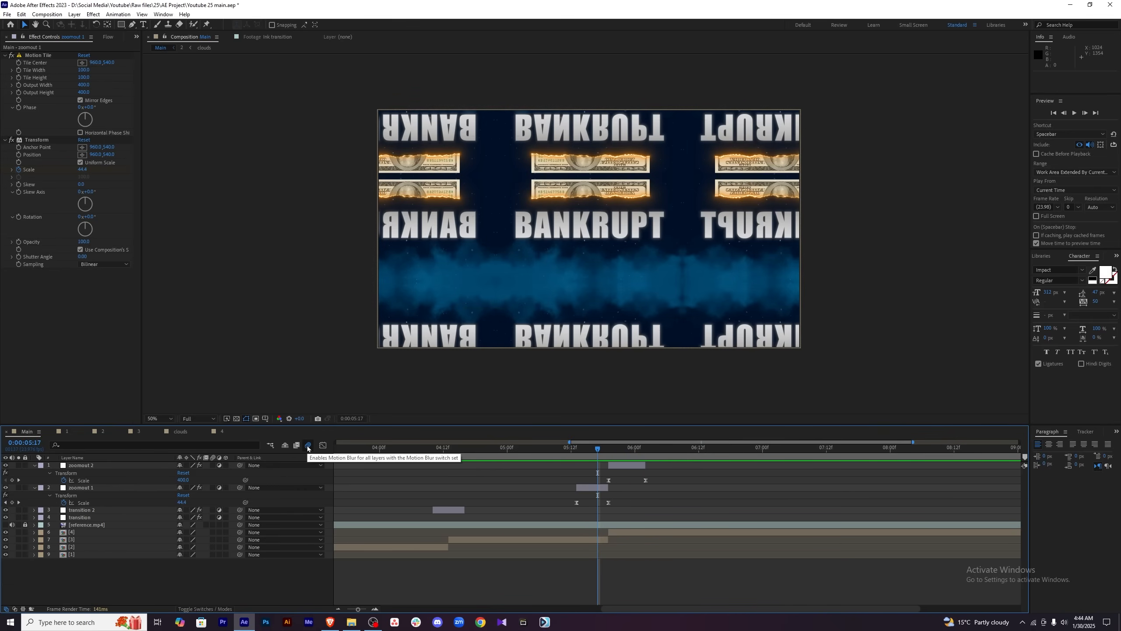
click(213, 488)
click(213, 510)
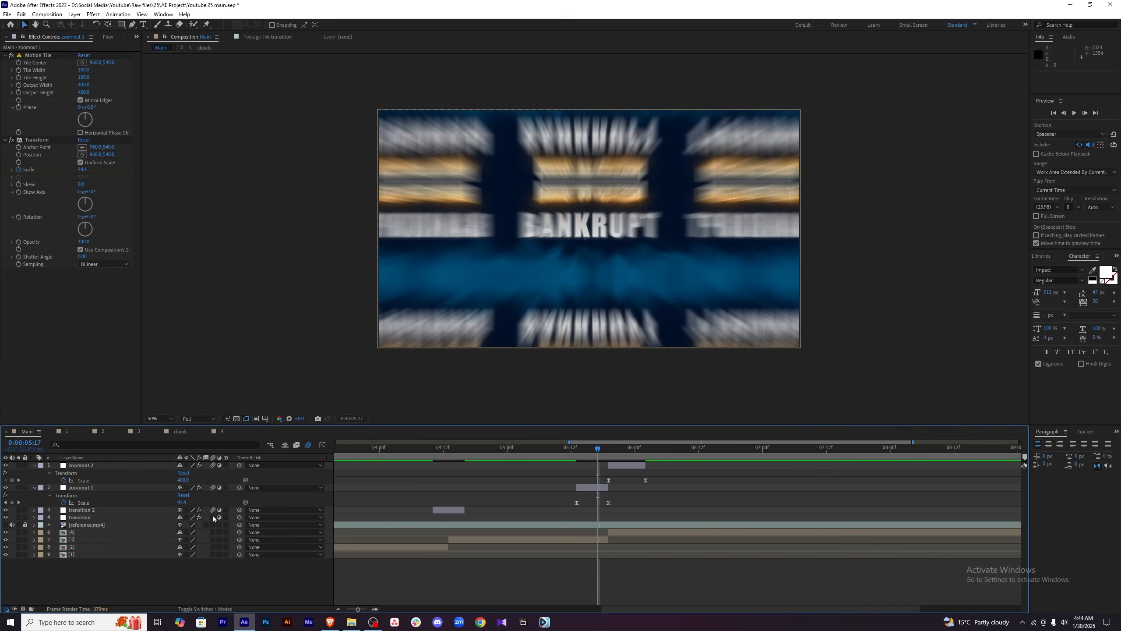
key(u)
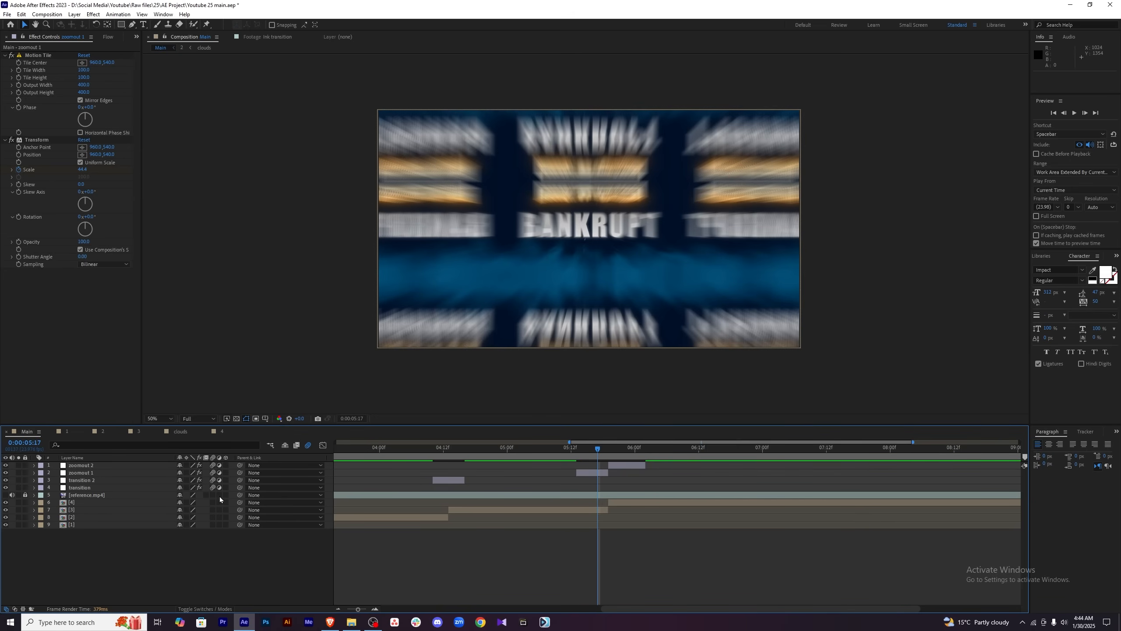
drag(212, 481, 213, 488)
drag(623, 443, 566, 451)
key(space)
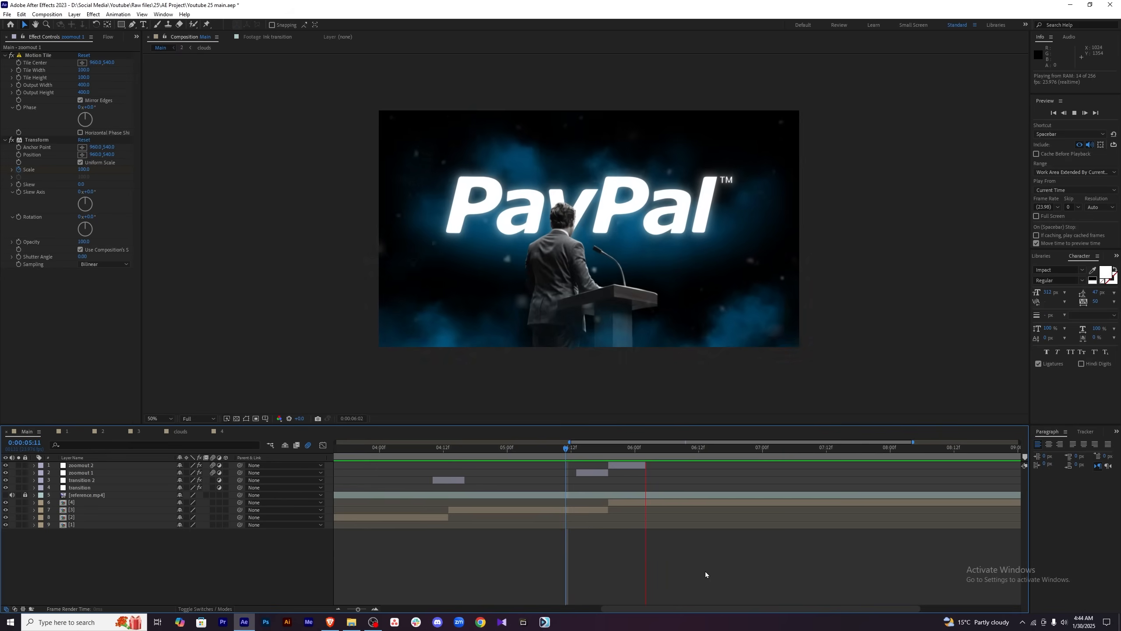
Replay the motion-blurred zoom-out transition from 0:00:05:11 and scrub into the zoomout 1 section.
key(space)
drag(664, 448, 566, 454)
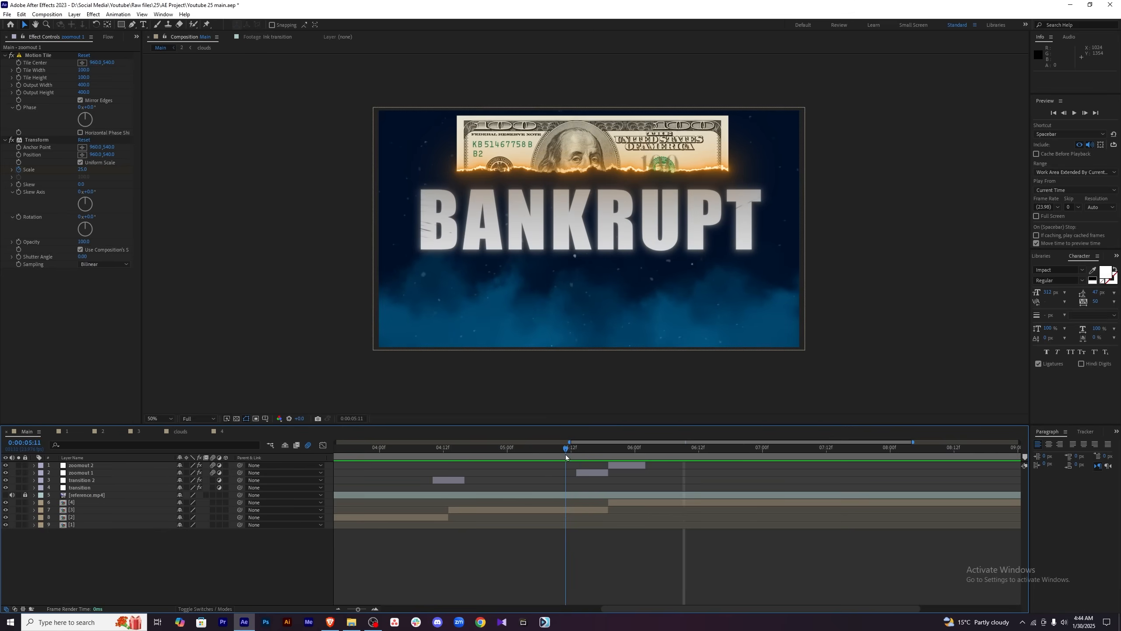
key(space)
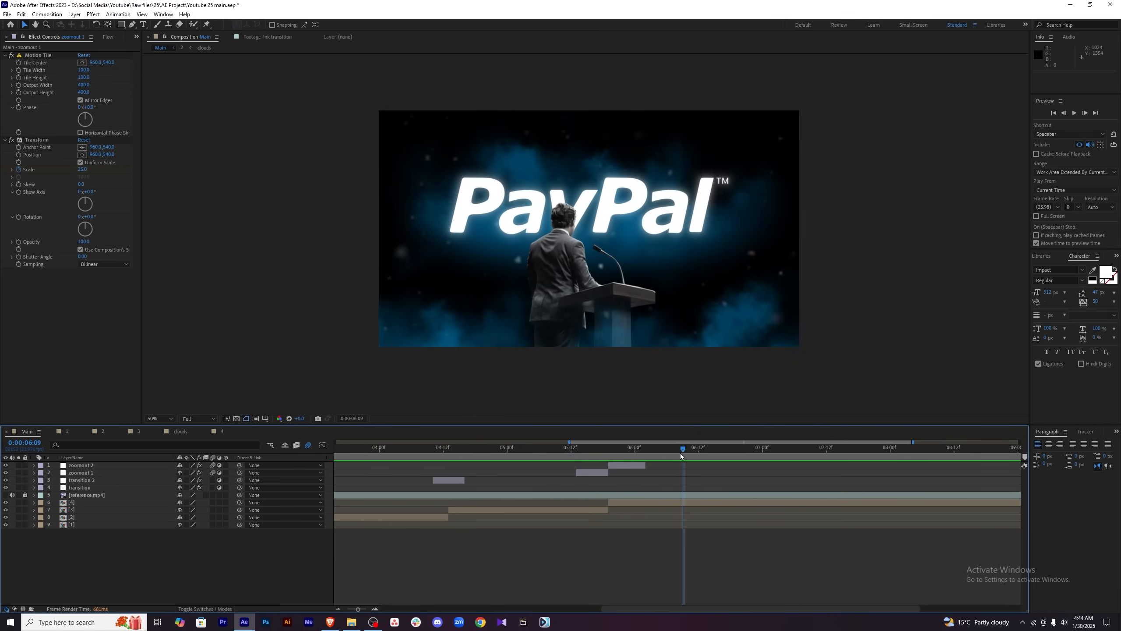
click(567, 453)
drag(566, 453, 598, 452)
Reveal the keyframes of zoomout 1 and zoomout 2 and select both Scale keyframes of zoomout 1.
click(603, 472)
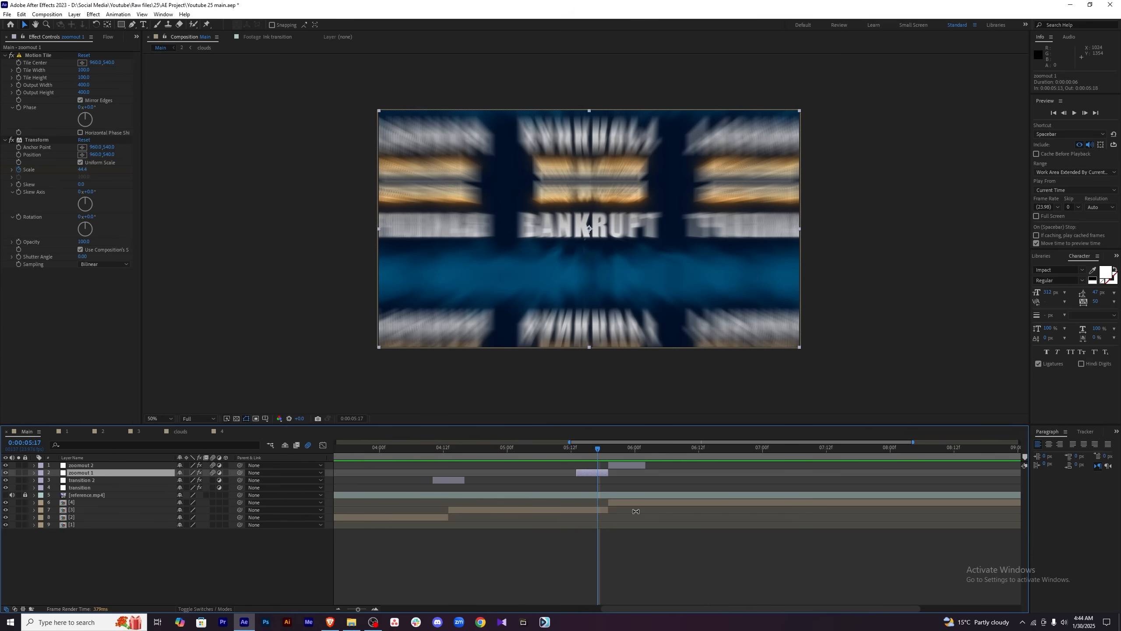
key(u)
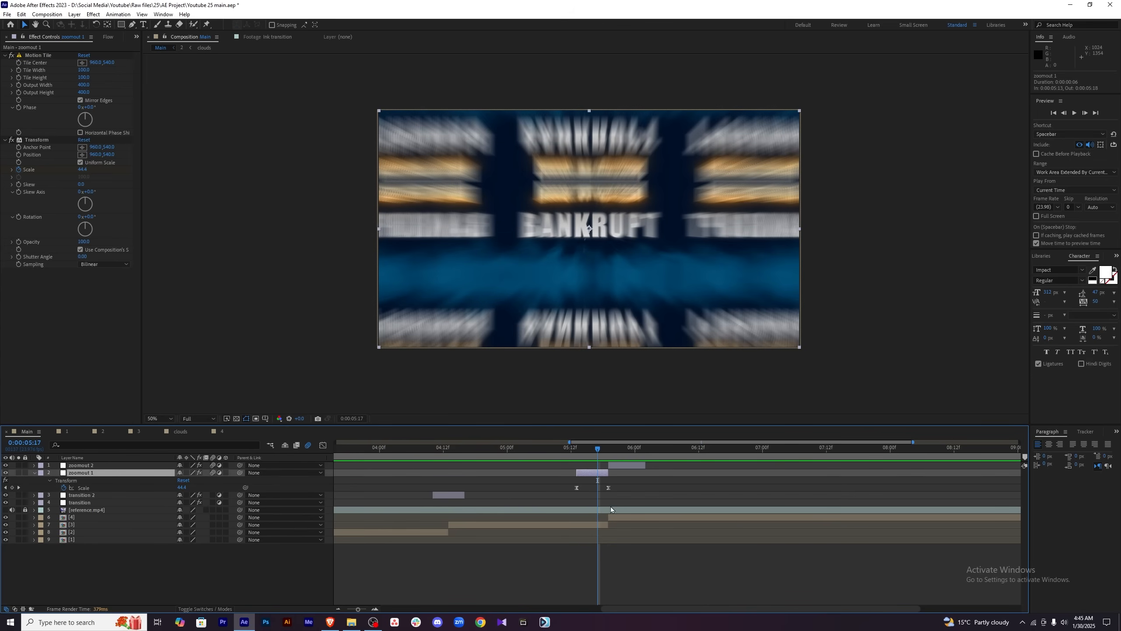
click(627, 466)
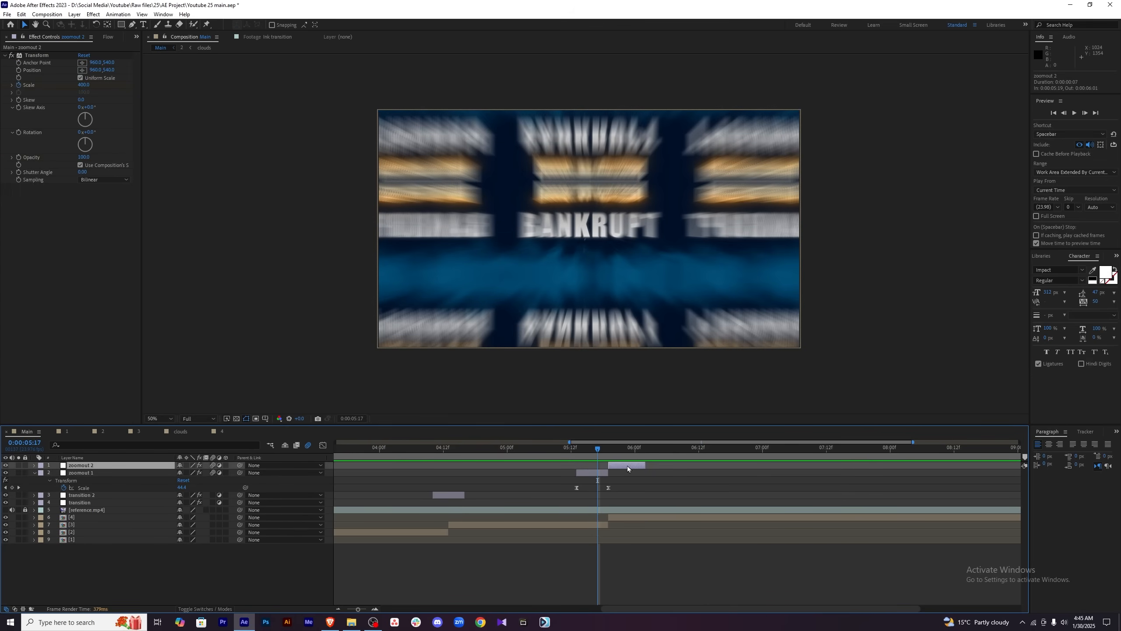
key(u)
drag(658, 512, 569, 498)
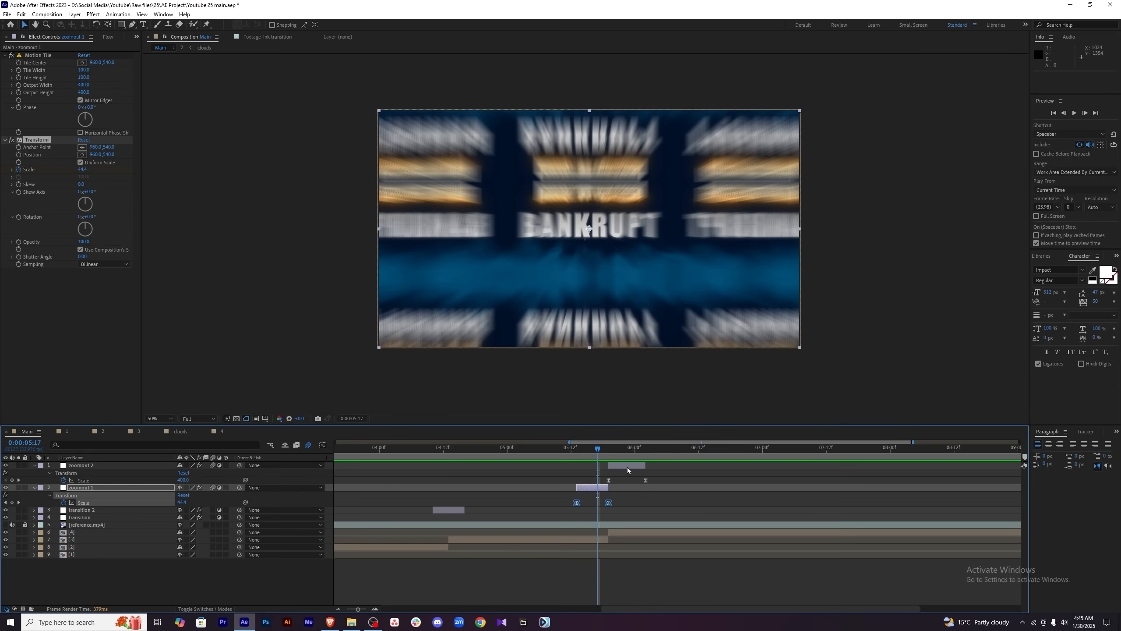
Examine the speed graph of zoomout 1's Scale animation between 0:00:05:13 and 0:00:05:19.
click(322, 445)
key(equal)
key(equal)
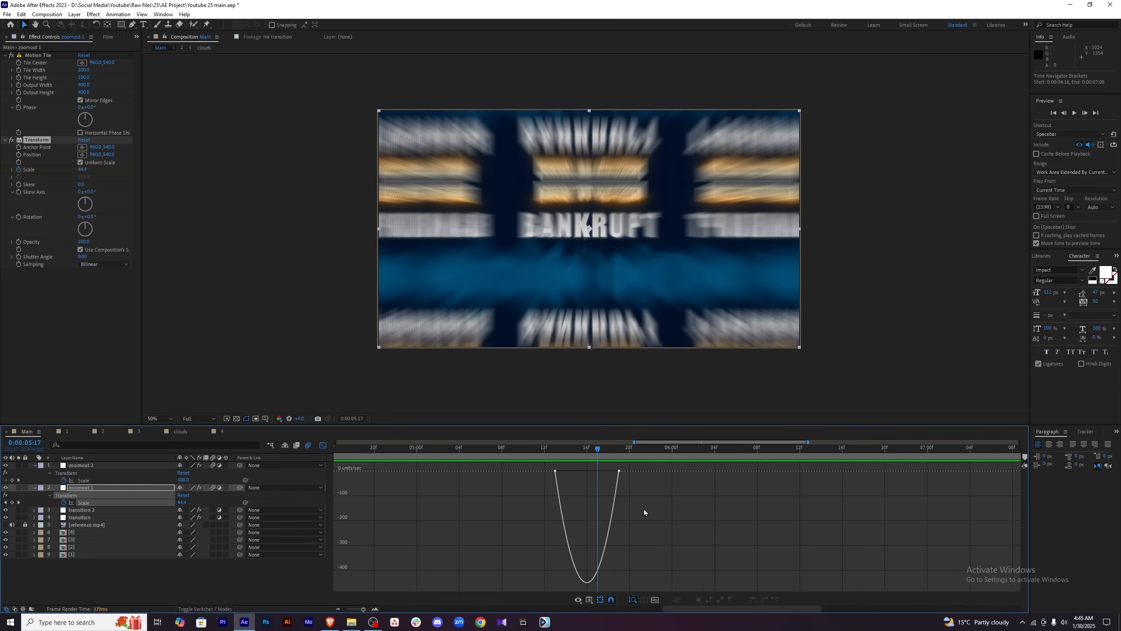
drag(595, 453, 500, 452)
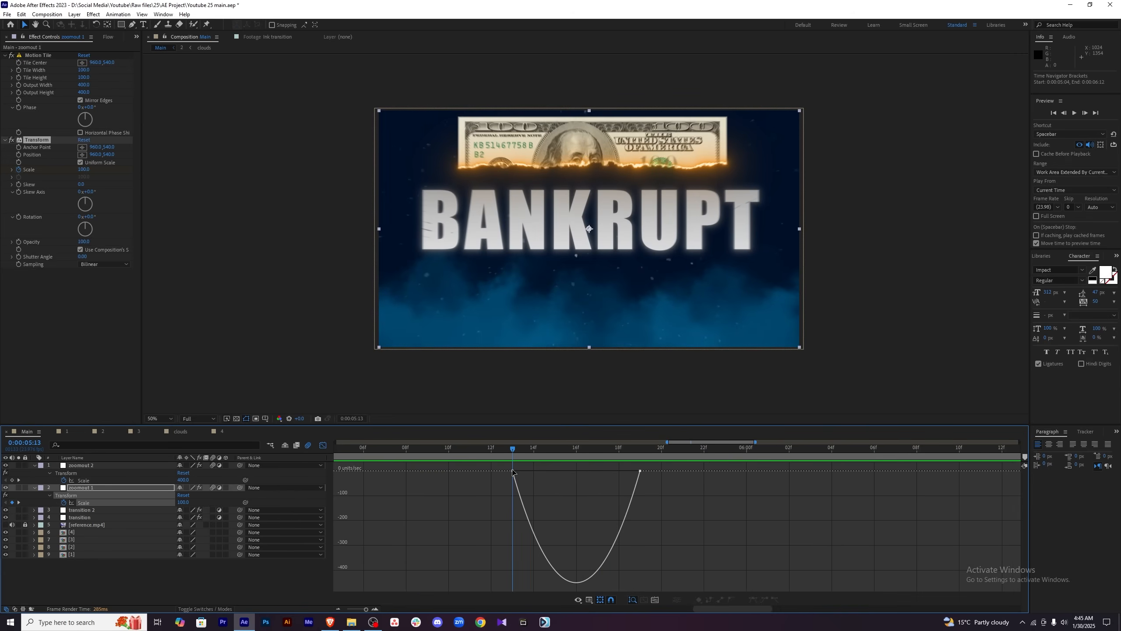
drag(499, 451, 641, 458)
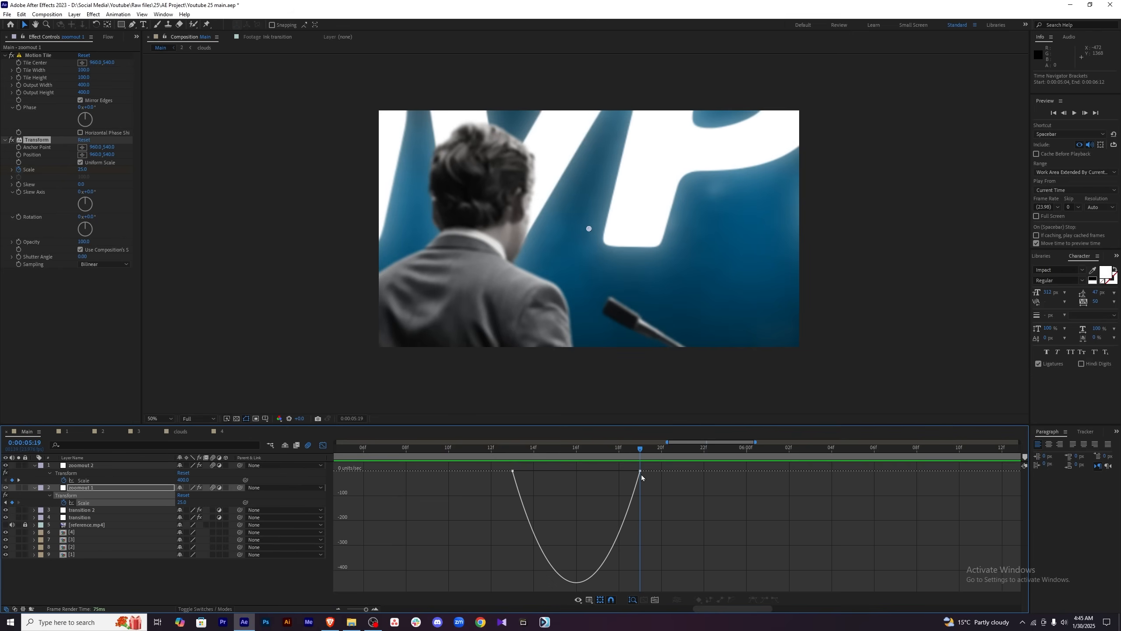
click(322, 445)
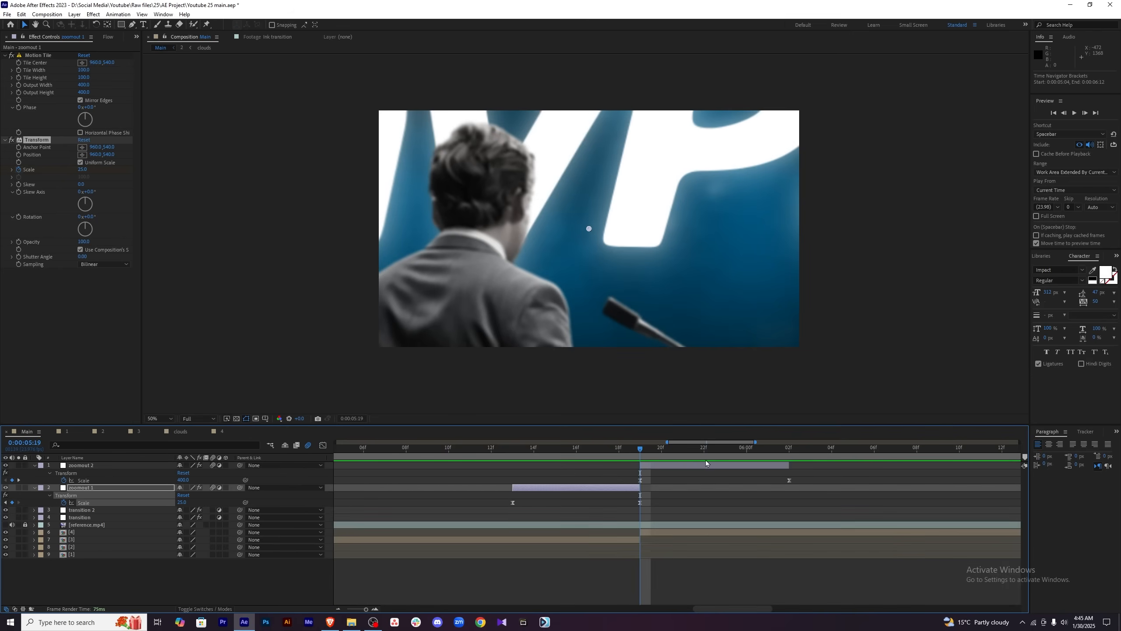
drag(636, 447, 519, 453)
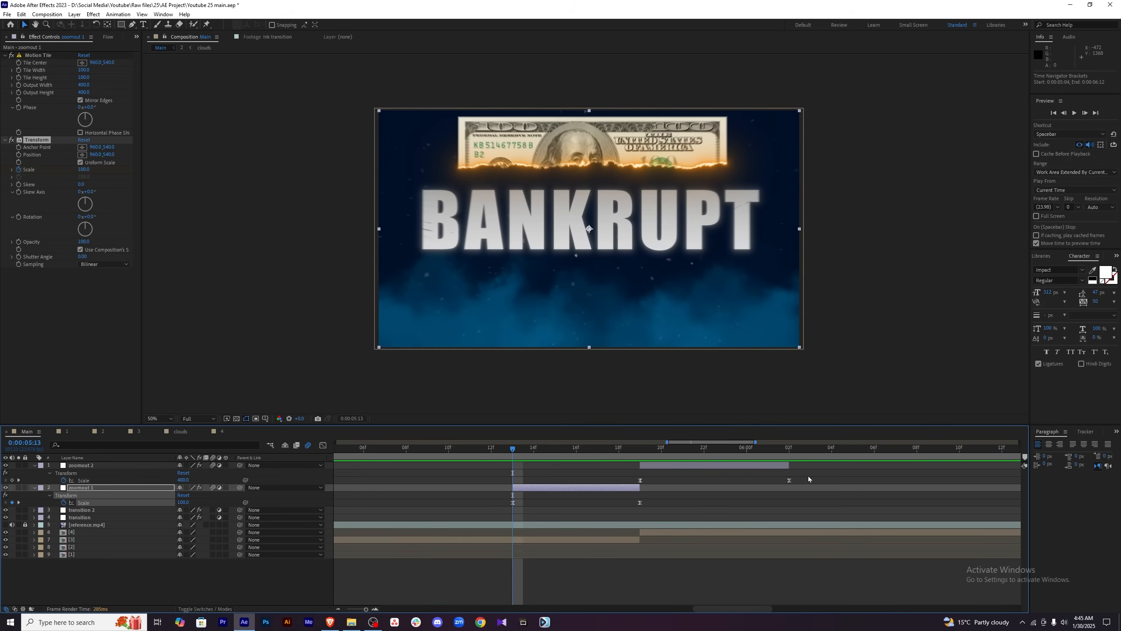
click(573, 451)
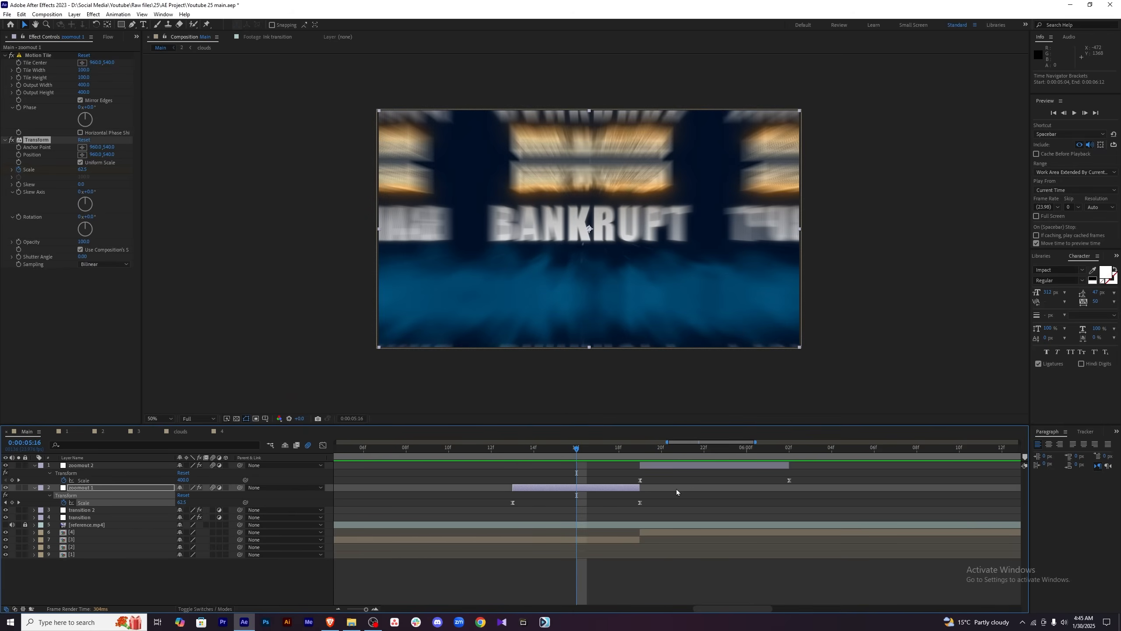
Reshape zoomout 1's Scale speed graph so the zoom starts slowly and accelerates to a sharp peak at its last keyframe.
drag(675, 500, 491, 510)
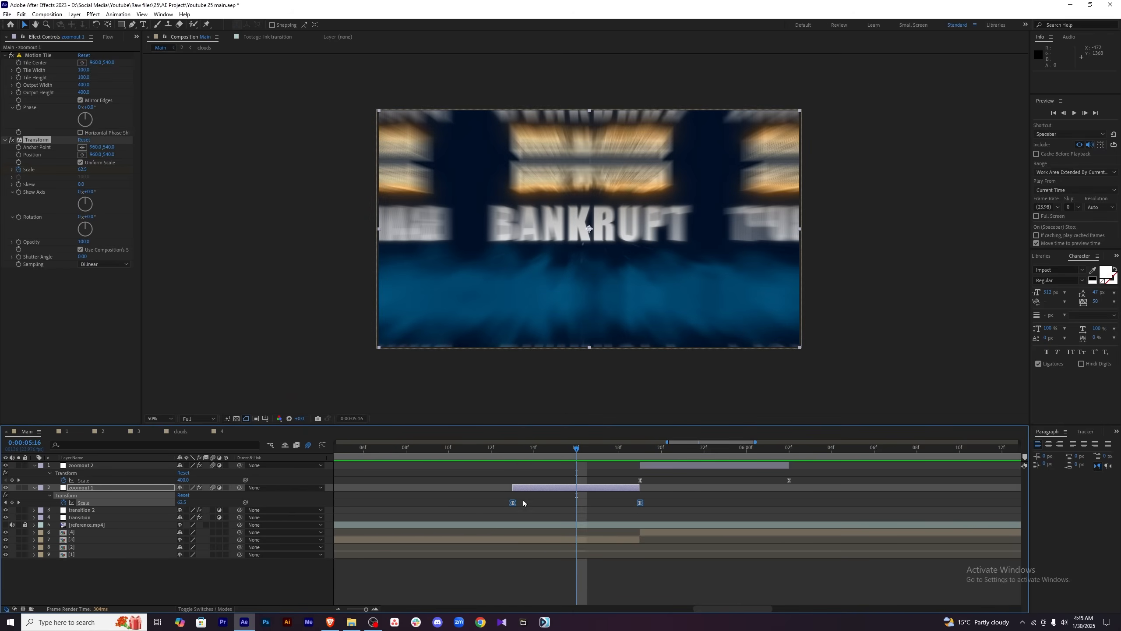
click(324, 445)
click(322, 445)
drag(677, 498, 500, 520)
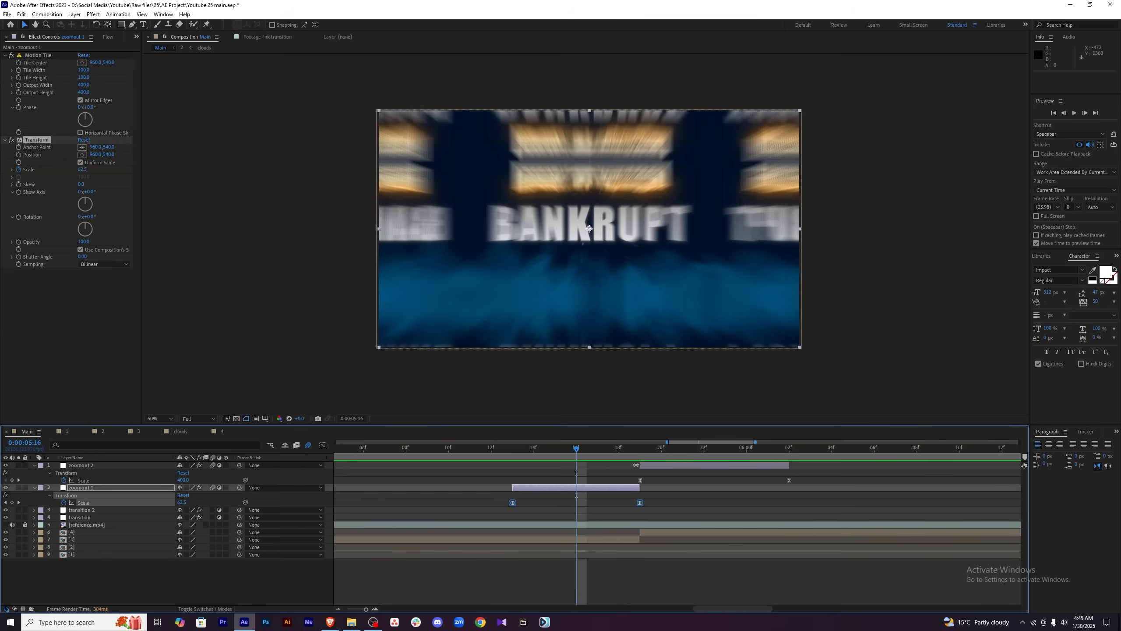
click(324, 445)
click(639, 473)
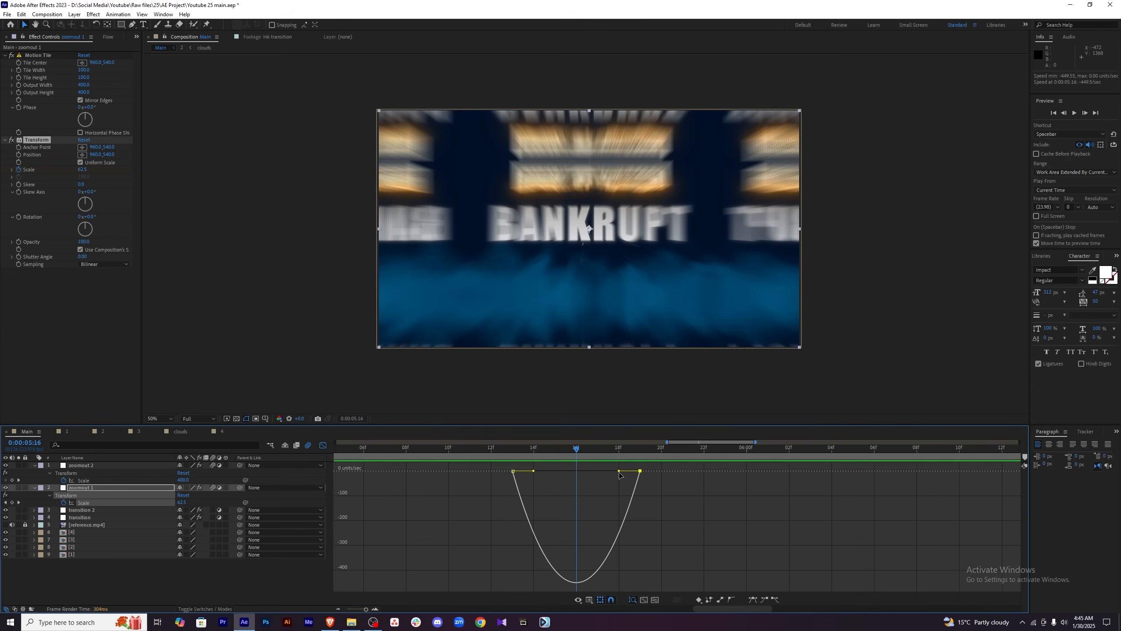
drag(619, 475, 632, 584)
key(ctrl+z)
drag(634, 476, 654, 476)
drag(533, 473, 601, 474)
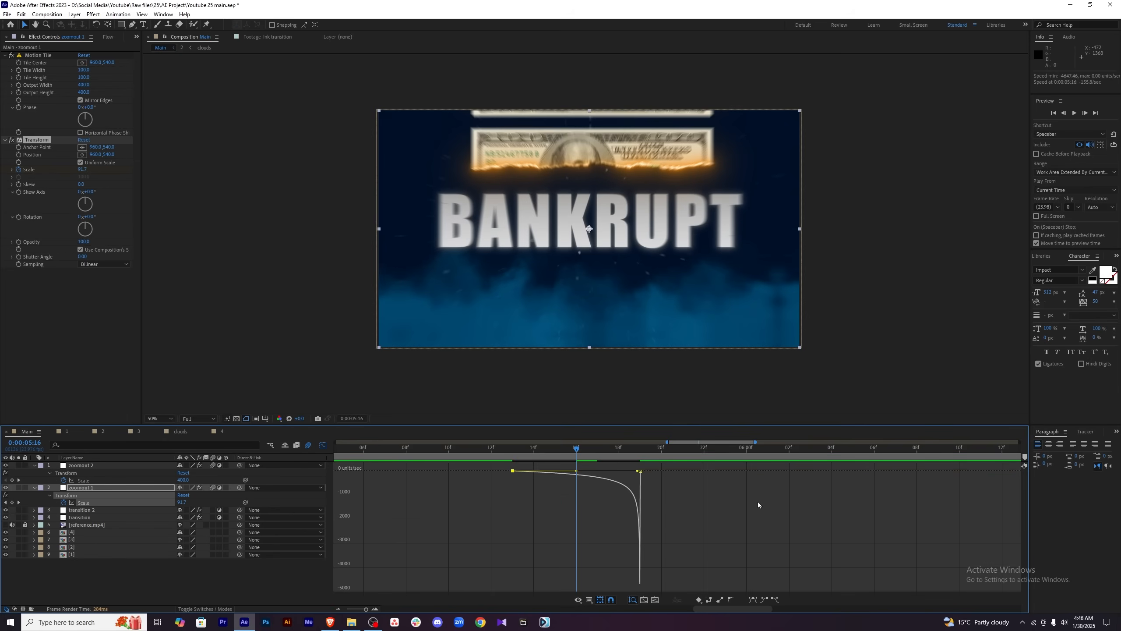
Reshape zoomout 2's Scale speed graph so the zoom starts at peak speed and slows gradually into its last keyframe.
click(323, 445)
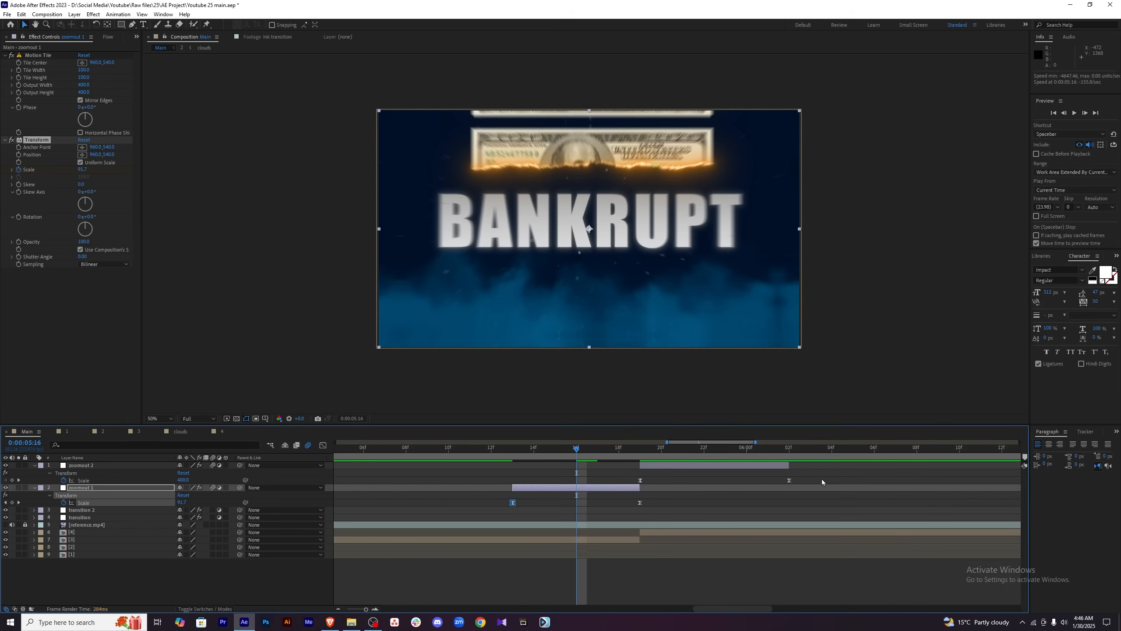
drag(819, 475, 640, 489)
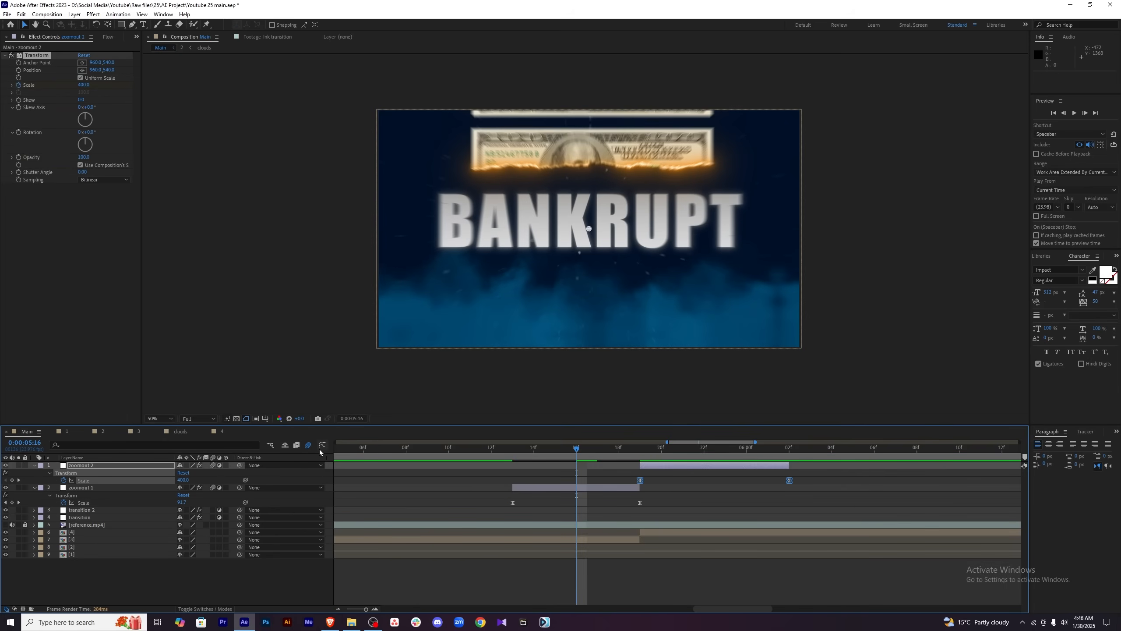
click(322, 444)
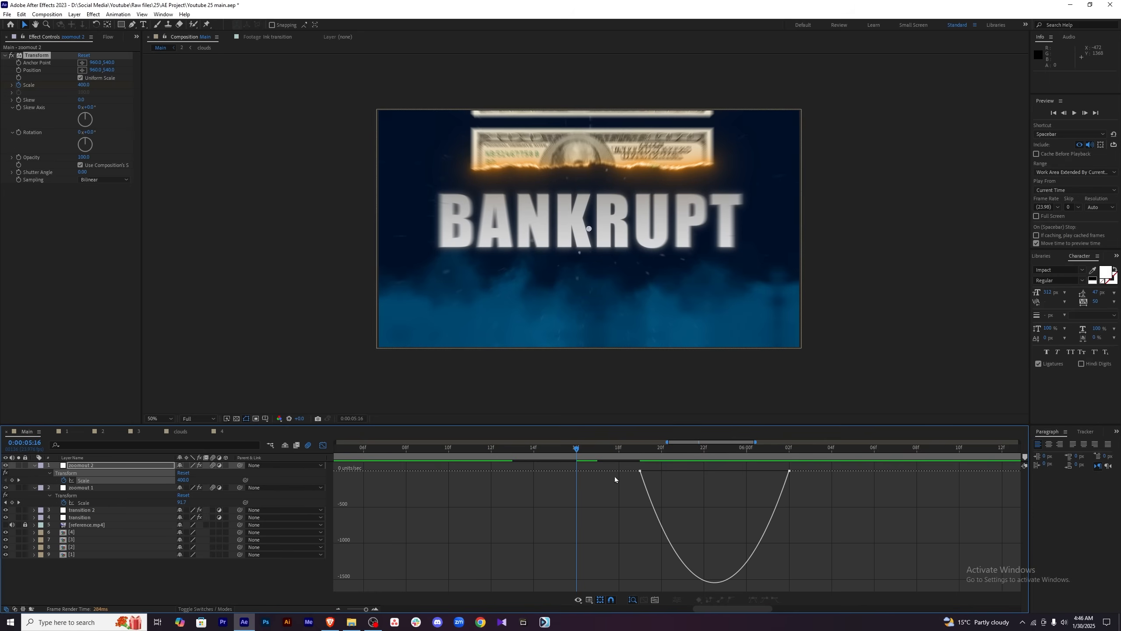
click(789, 471)
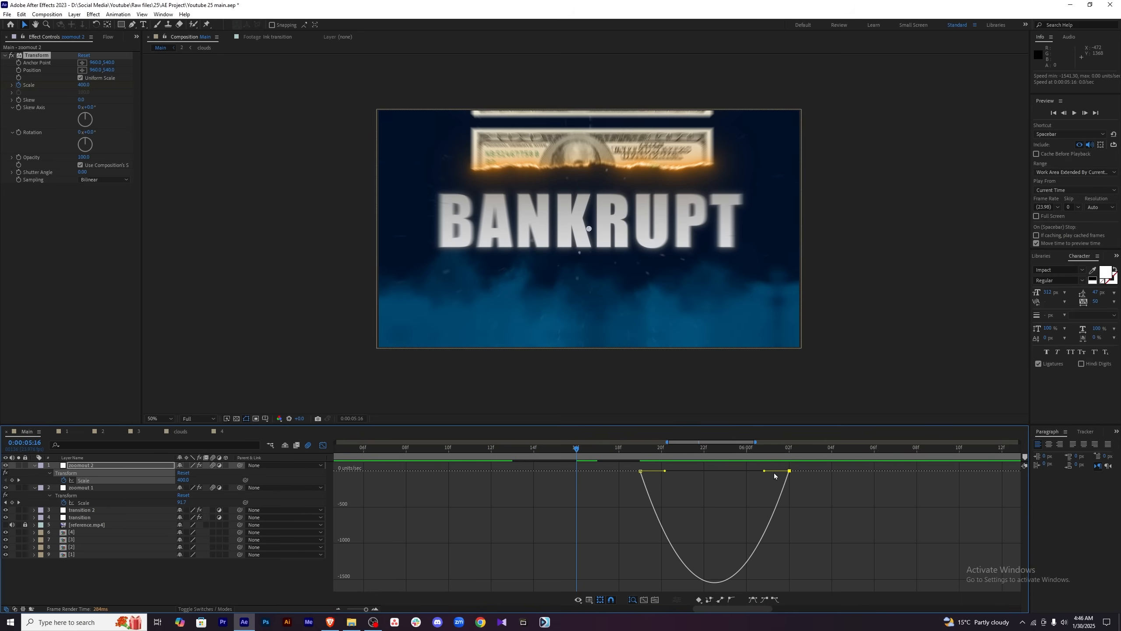
drag(764, 471, 634, 471)
key(shift+F3)
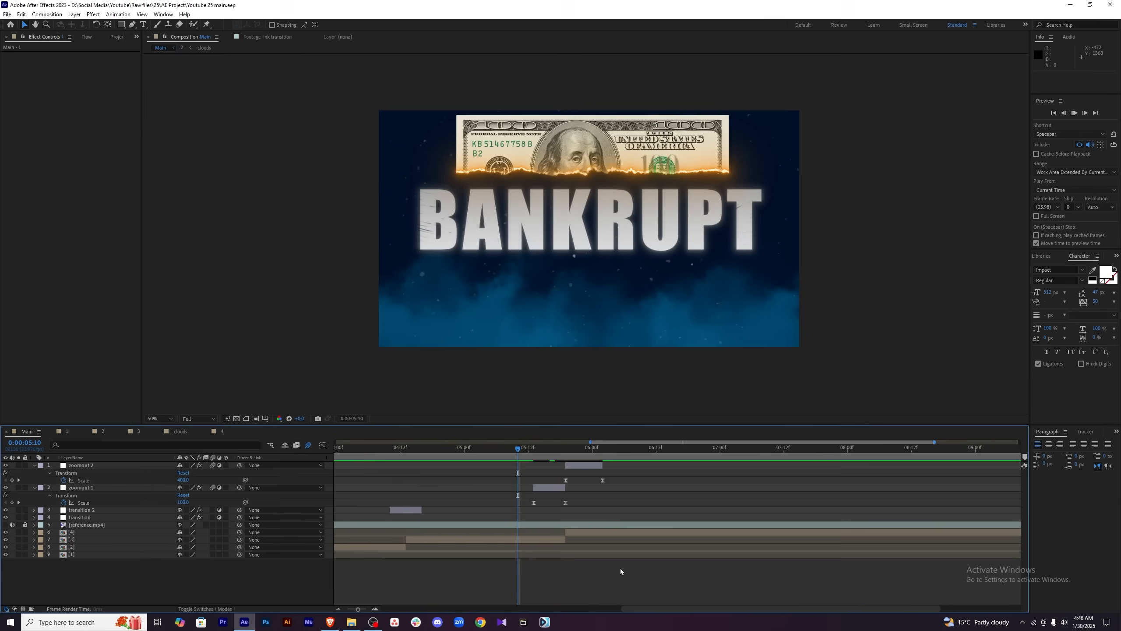
Preview the zoom-out transition with the new speed curves from shortly before zoomout 1 into scene 4.
key(space)
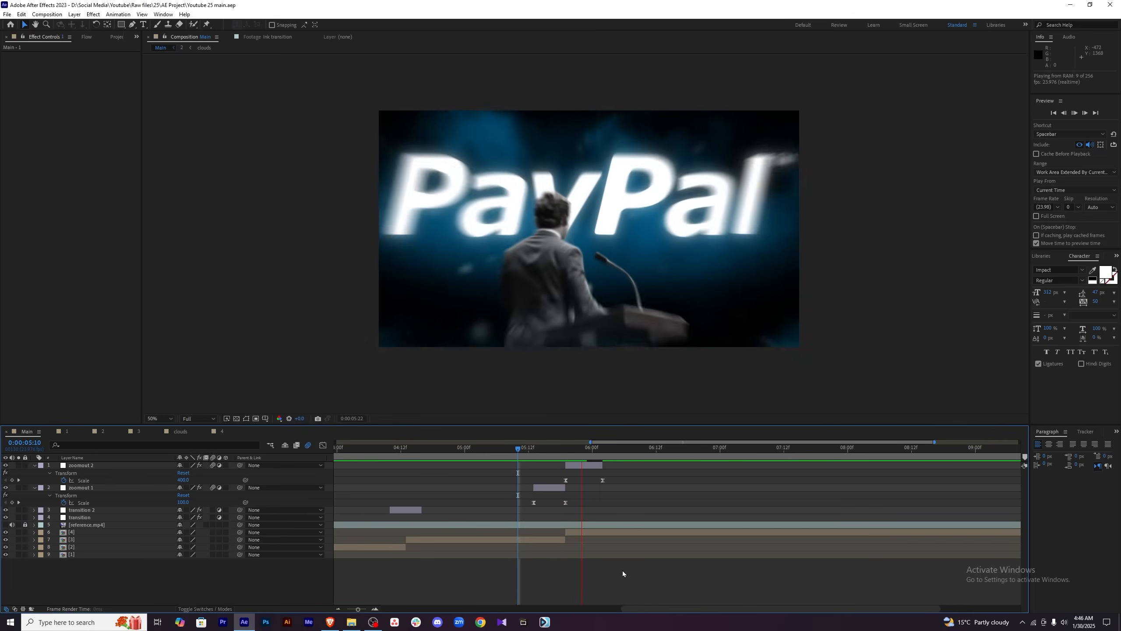
drag(517, 453, 505, 451)
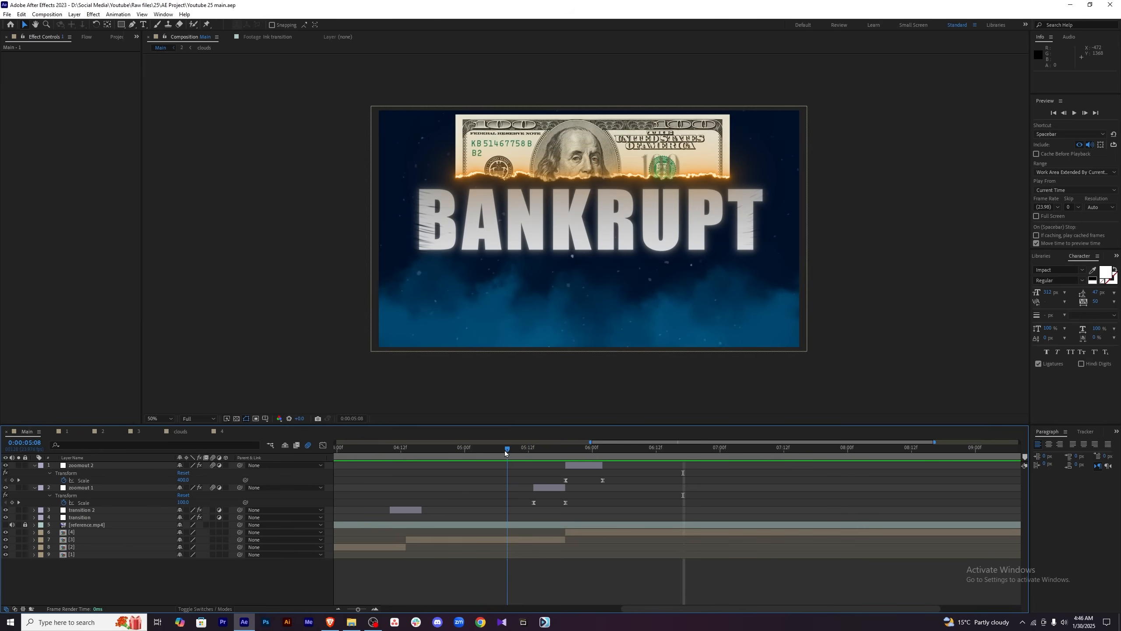
key(space)
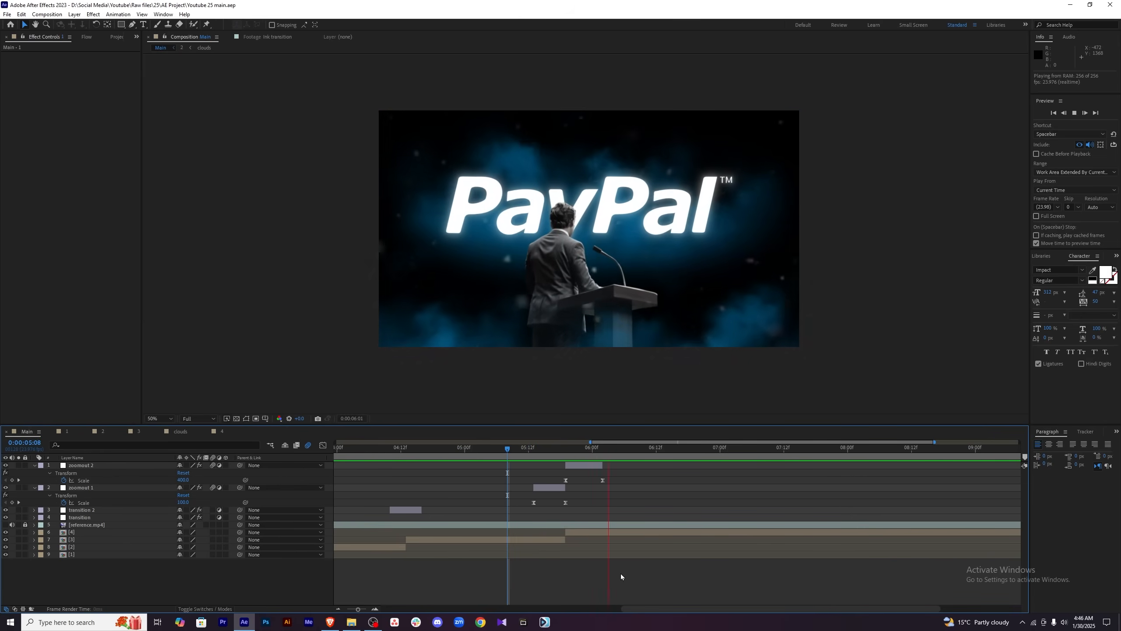
key(space)
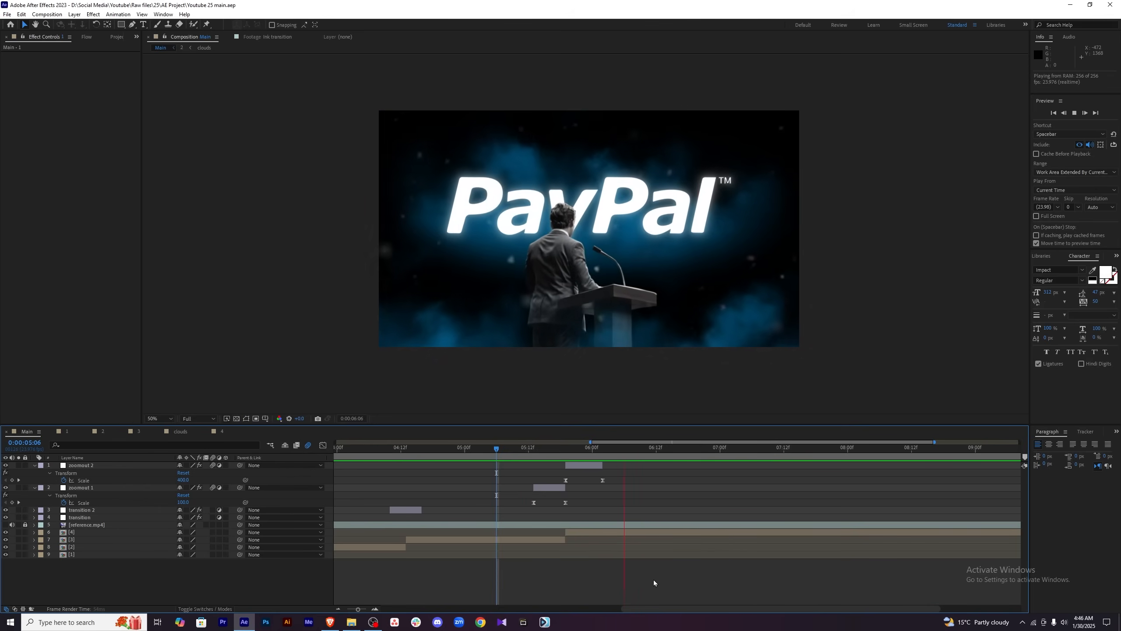
key(space)
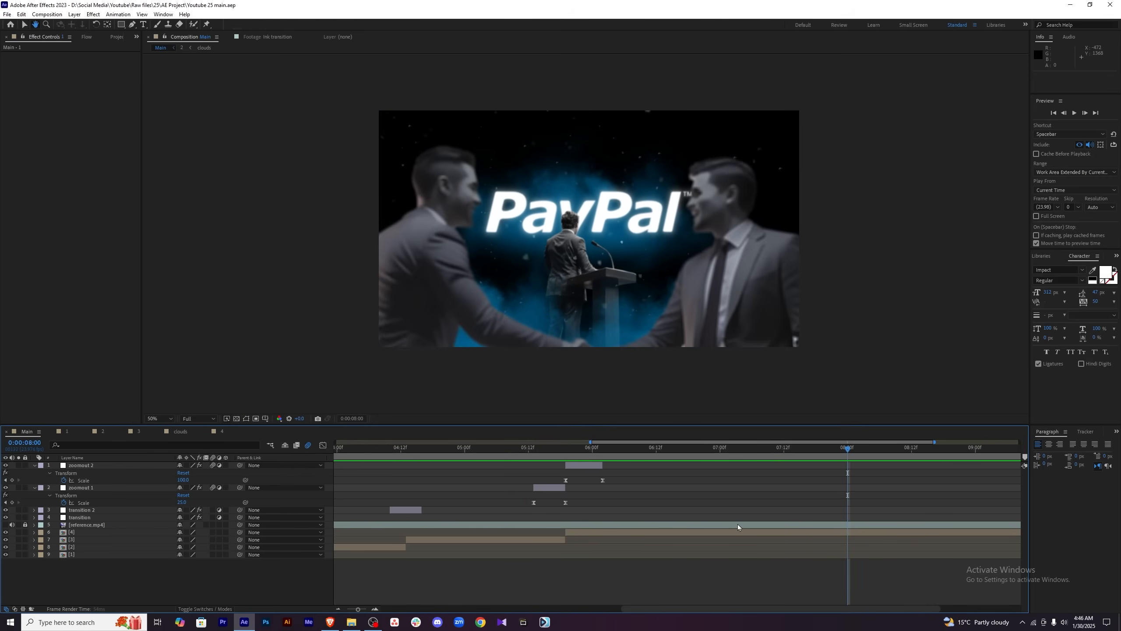
Extend zoomout 2 and its last Scale keyframe to about 0:00:06:07 and preview the transition from 0:00:05:01.
drag(603, 465, 631, 480)
drag(848, 449, 470, 449)
click(631, 577)
key(space)
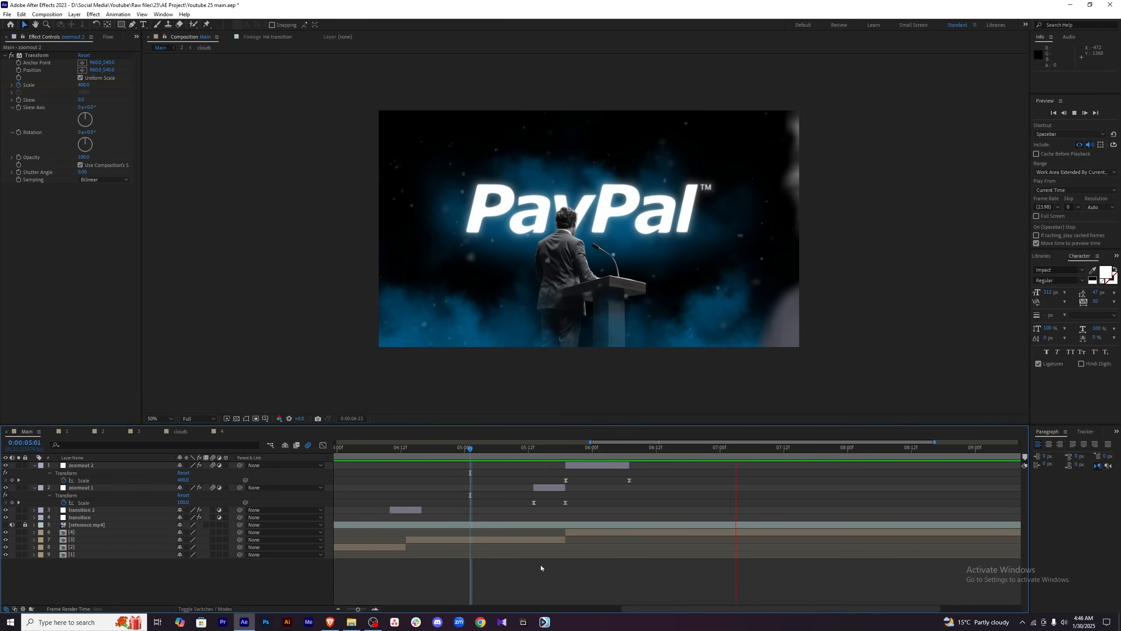
key(space)
Save the project and collapse the properties of zoomout 1 and zoomout 2.
key(minus)
key(ctrl+s)
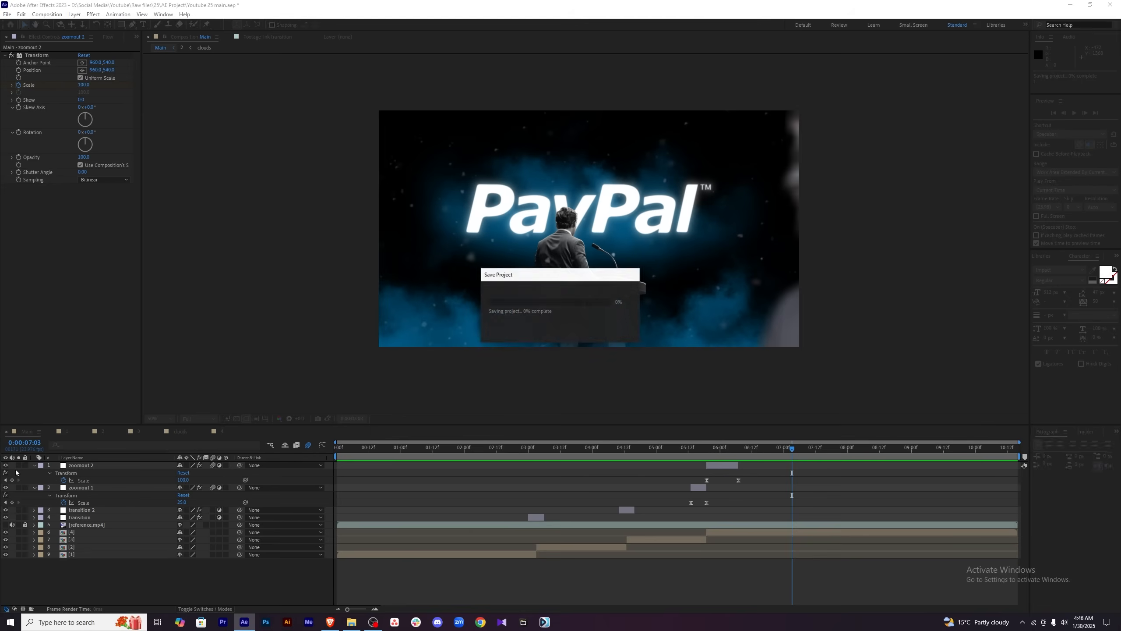
click(34, 466)
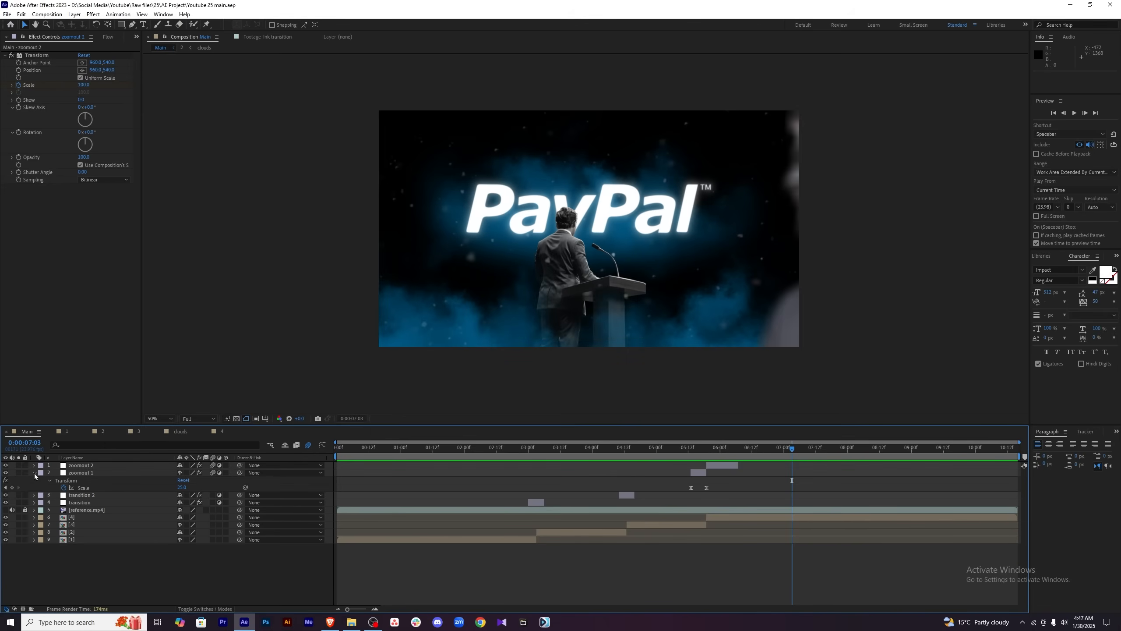
click(34, 473)
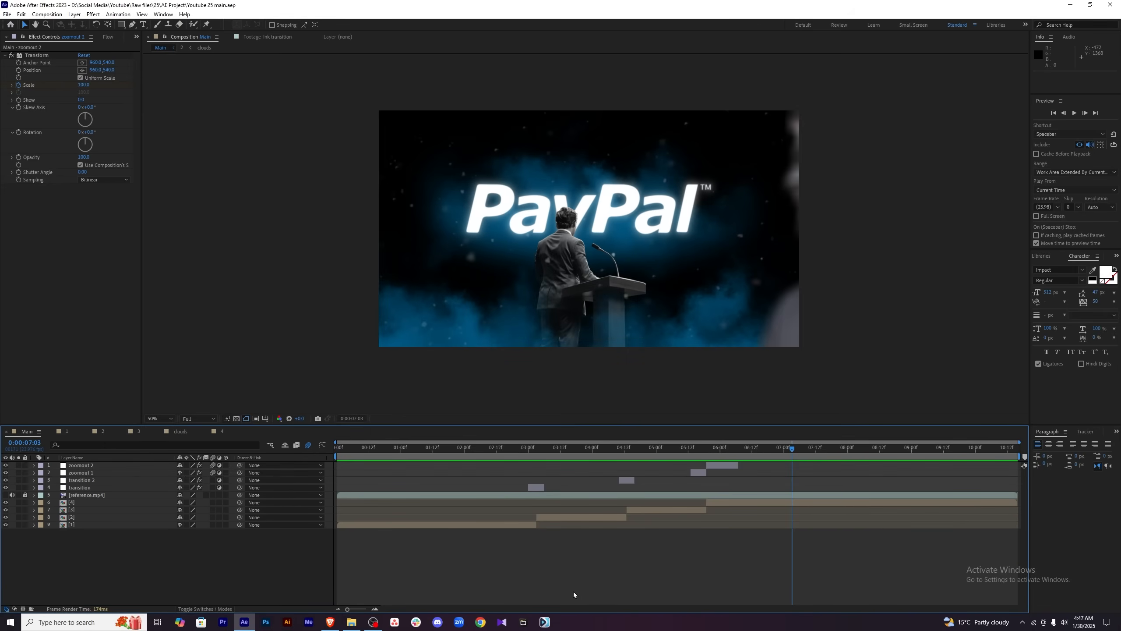
Scrub through the Main composition from its start into scene 4 to review the transitions.
drag(624, 448, 297, 479)
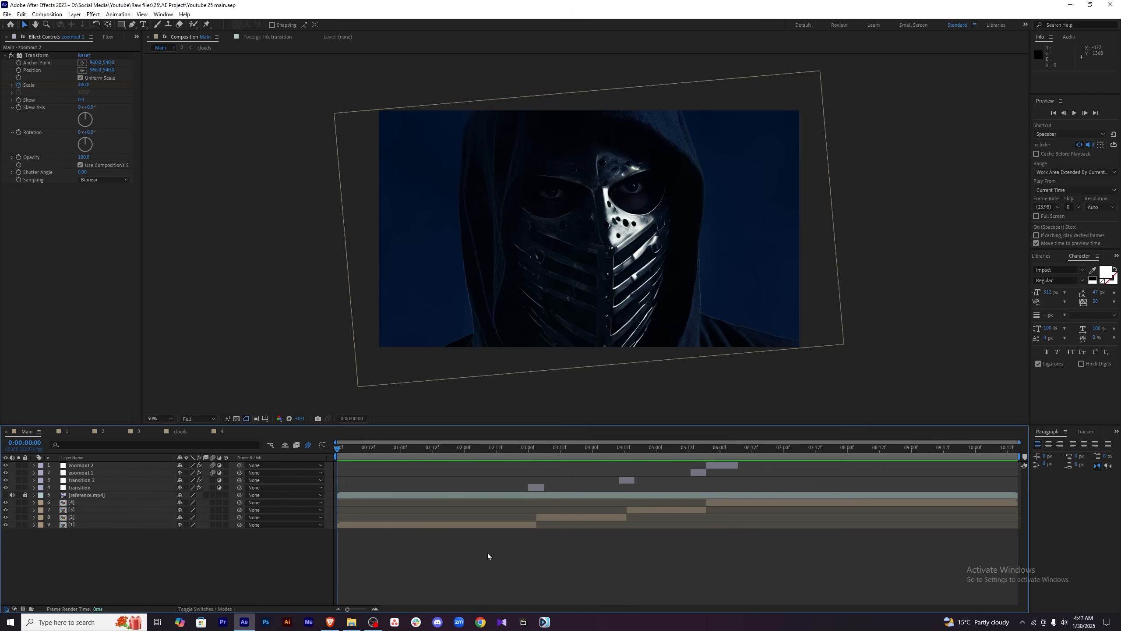
drag(707, 450, 830, 450)
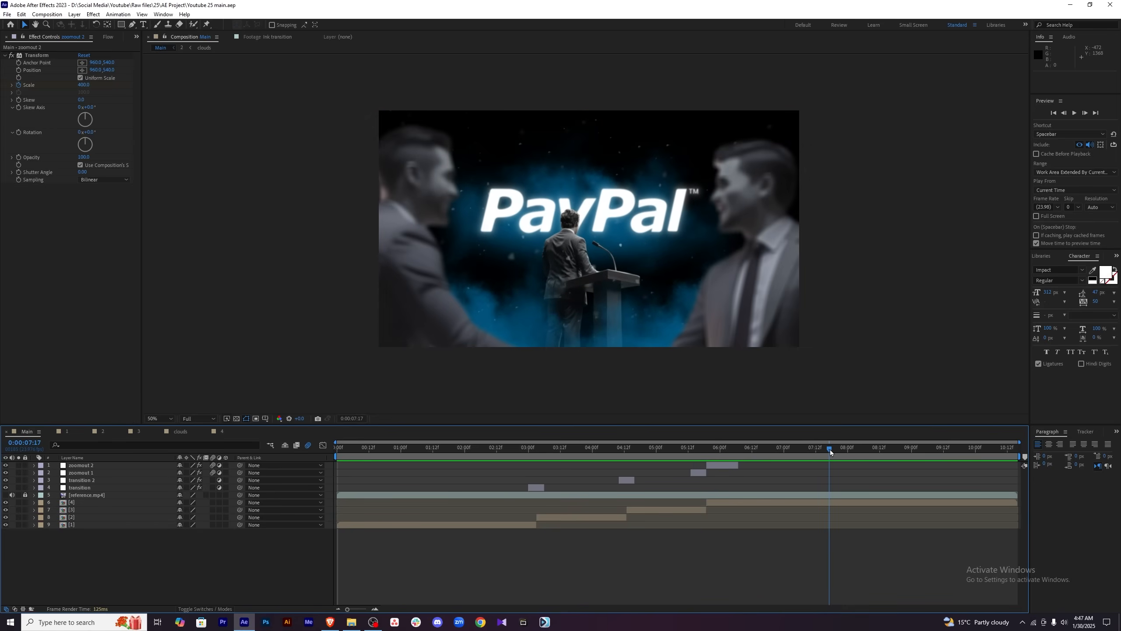